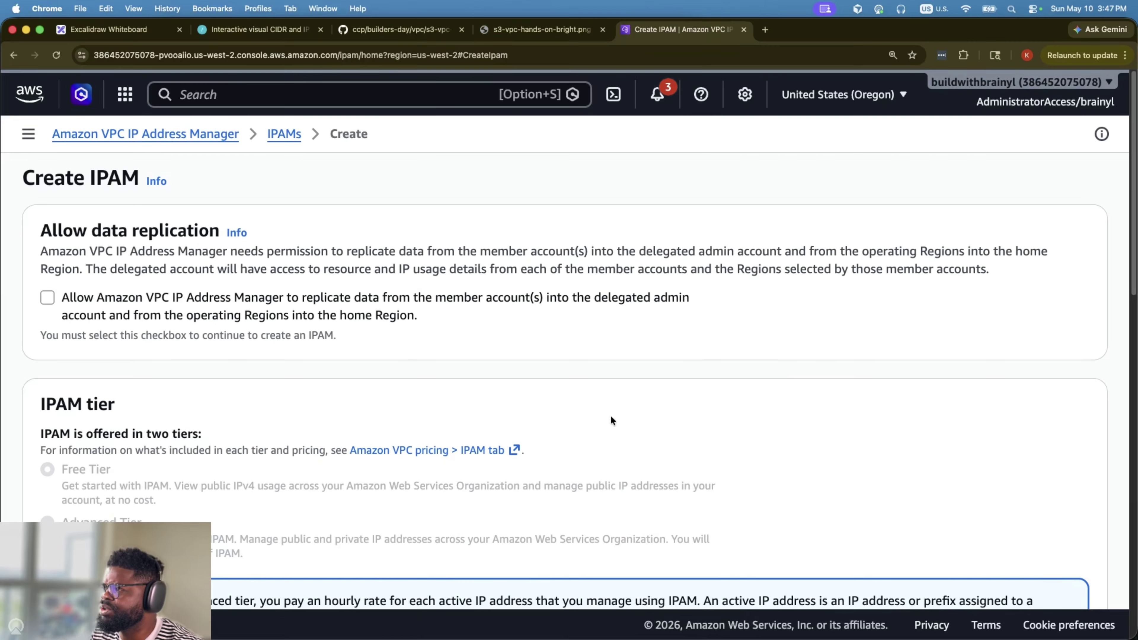
- Examine the data replication, tier and settings sections of the Create IPAM form
scroll(611, 416, "down", 5)
scroll(305, 329, "up", 4)
scroll(305, 326, "down", 5)
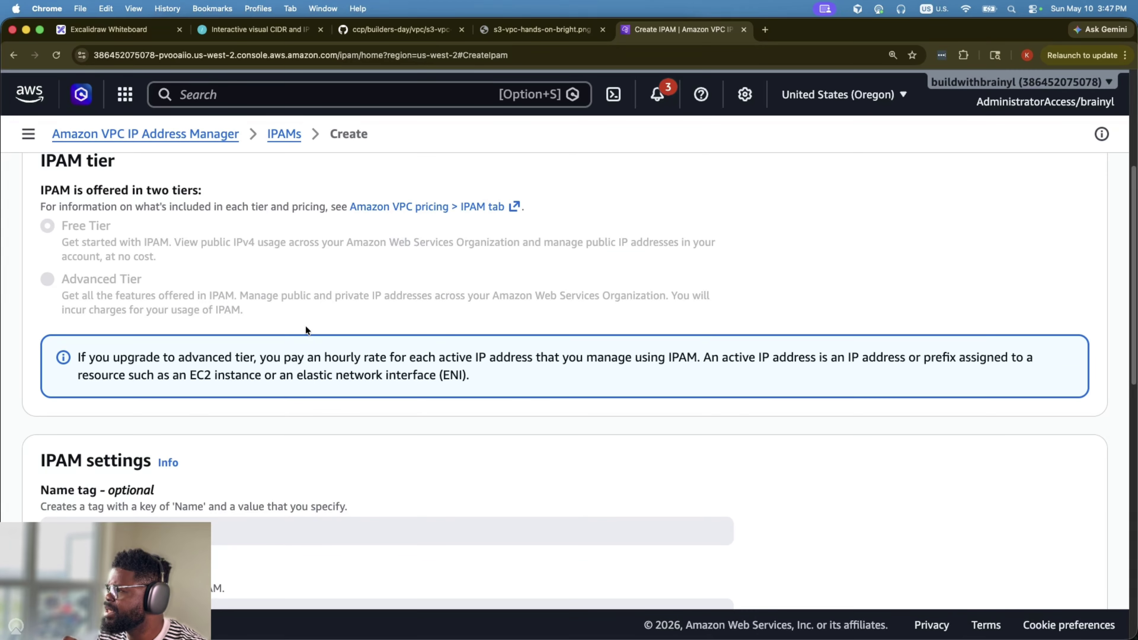
scroll(74, 300, "up", 5)
left_click(49, 309)
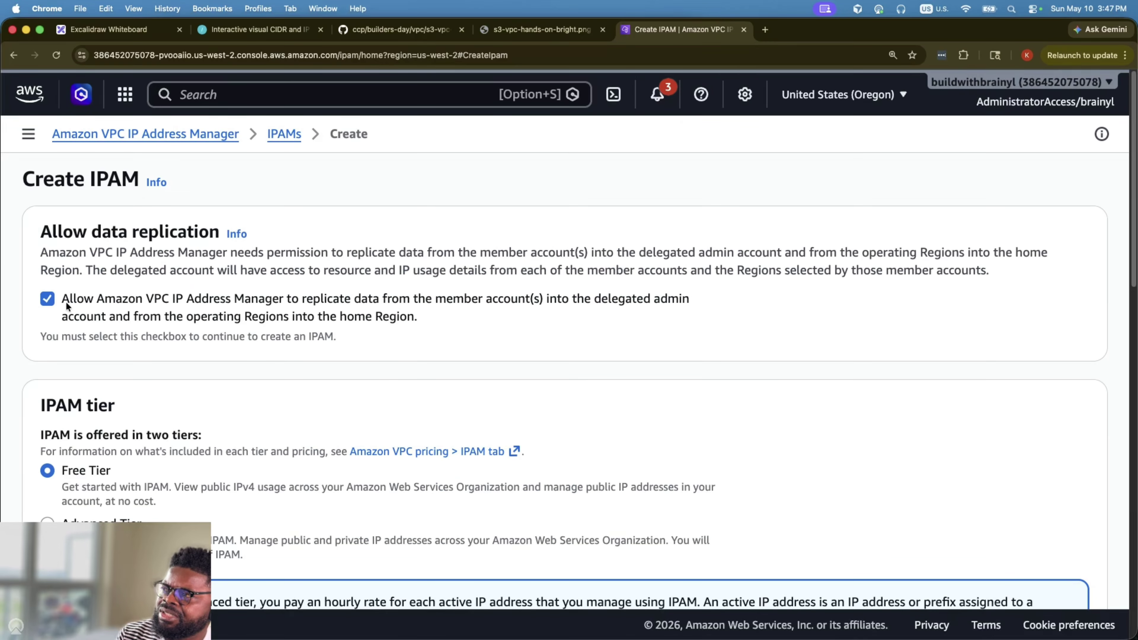
left_click_drag(66, 302, 500, 305)
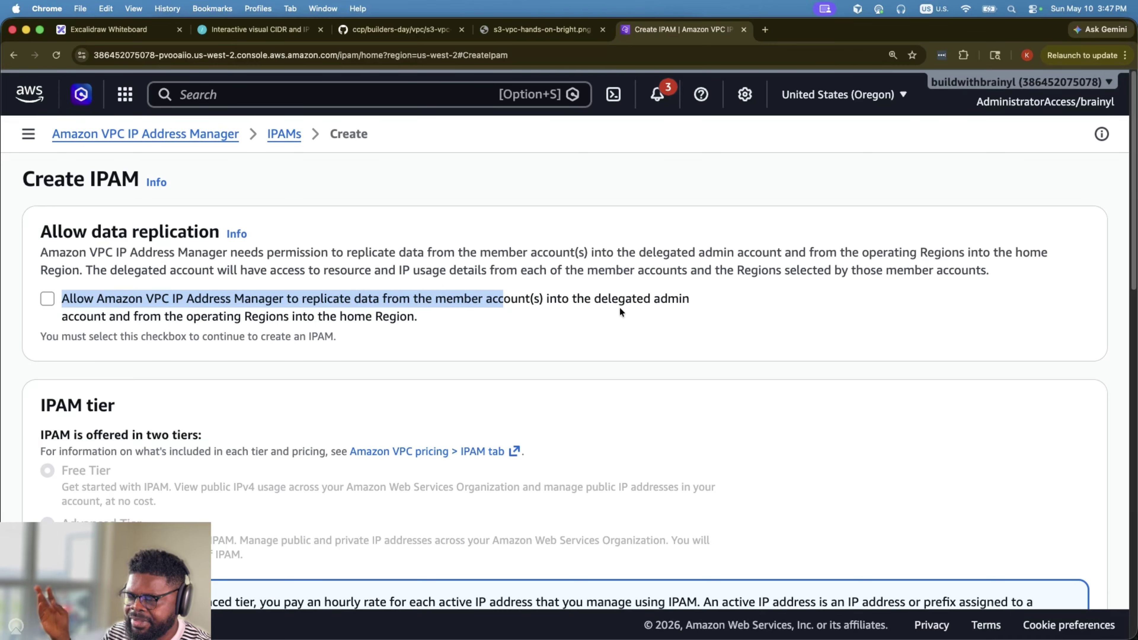
scroll(600, 308, "down", 5)
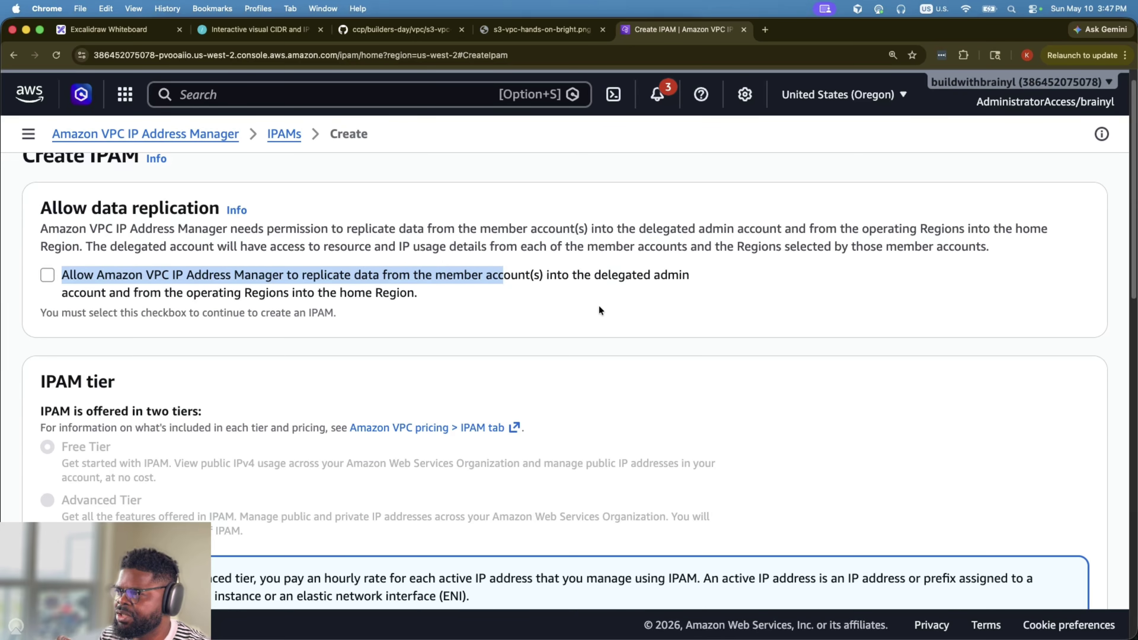
scroll(598, 305, "down", 3)
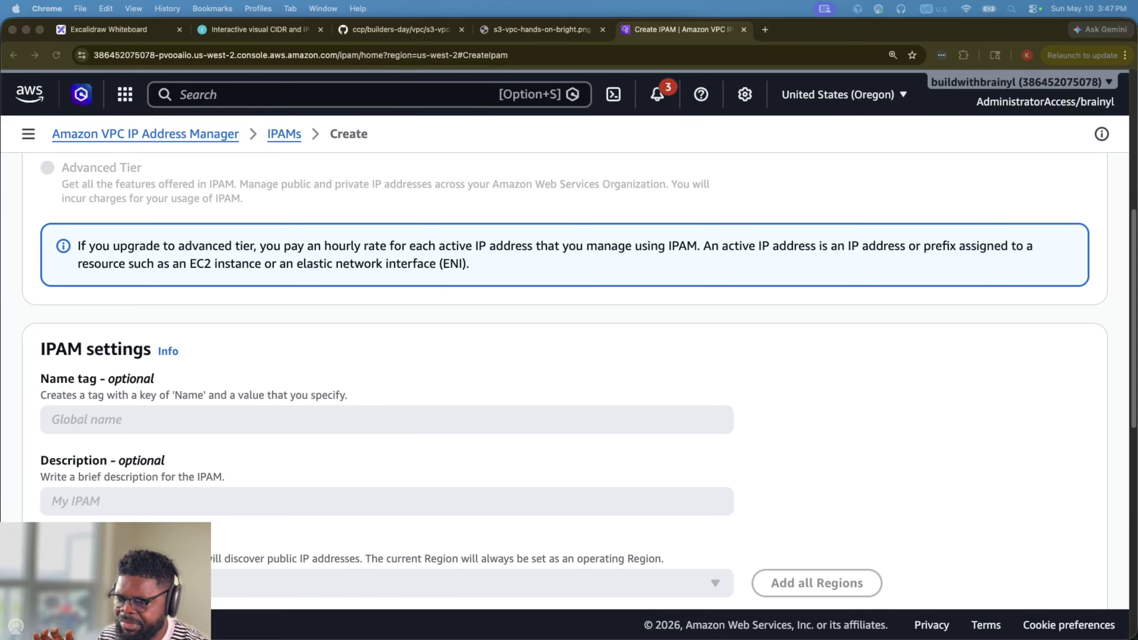
left_click_drag(105, 581, 1024, 569)
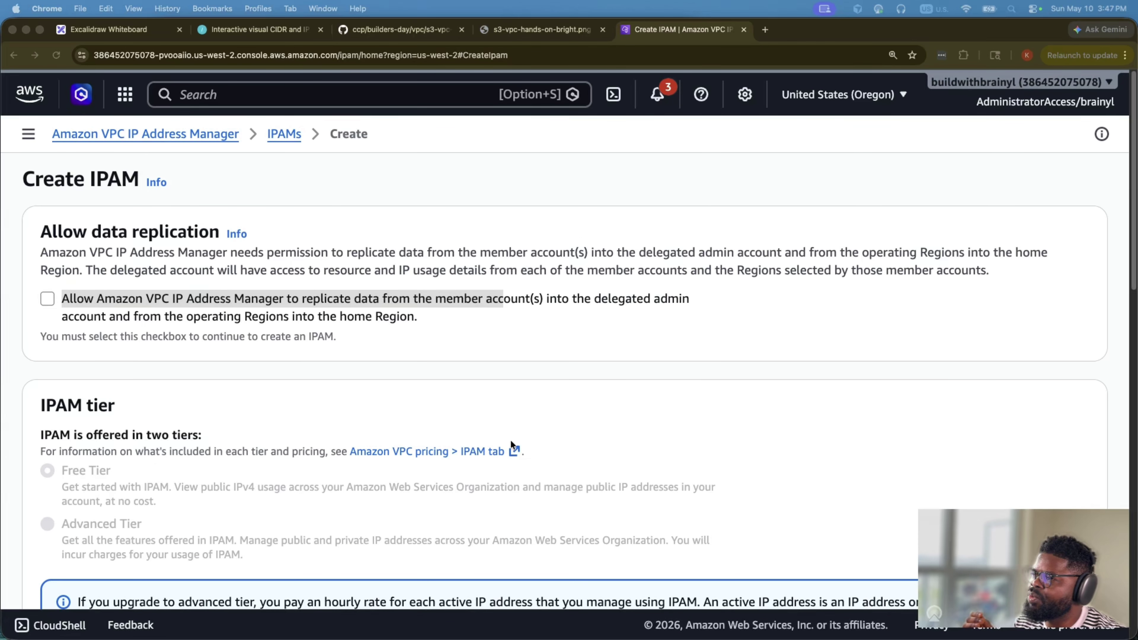
- Allow data replication from the member accounts into the delegated admin account and choose the Advanced Tier for the IPAM
left_click(47, 299)
left_click(47, 299)
scroll(203, 466, "down", 3)
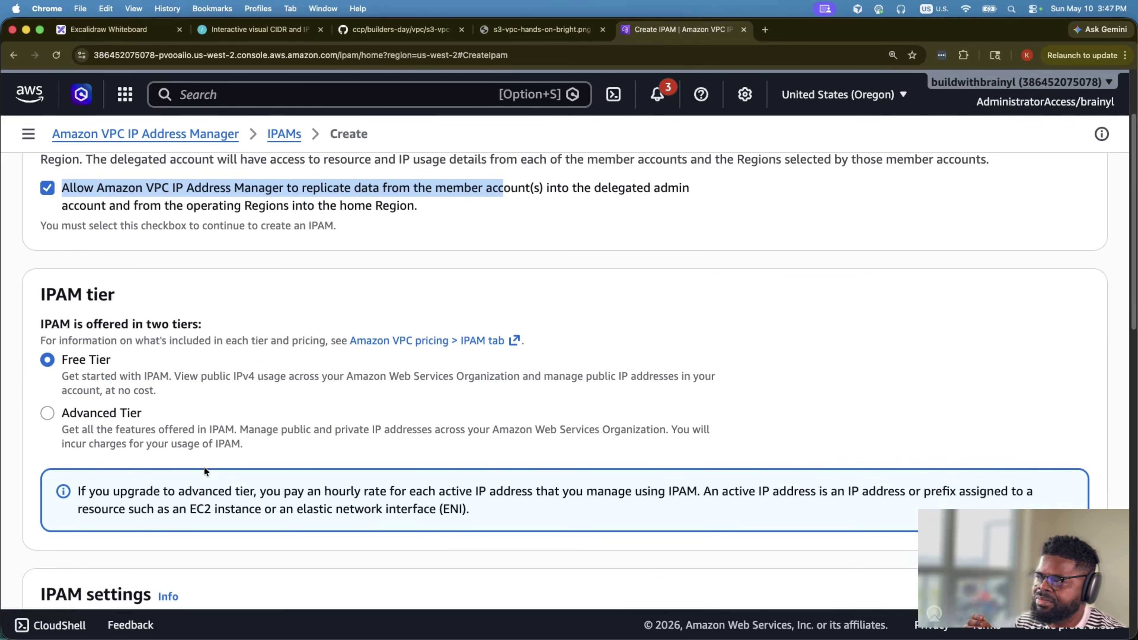
left_click_drag(61, 359, 122, 365)
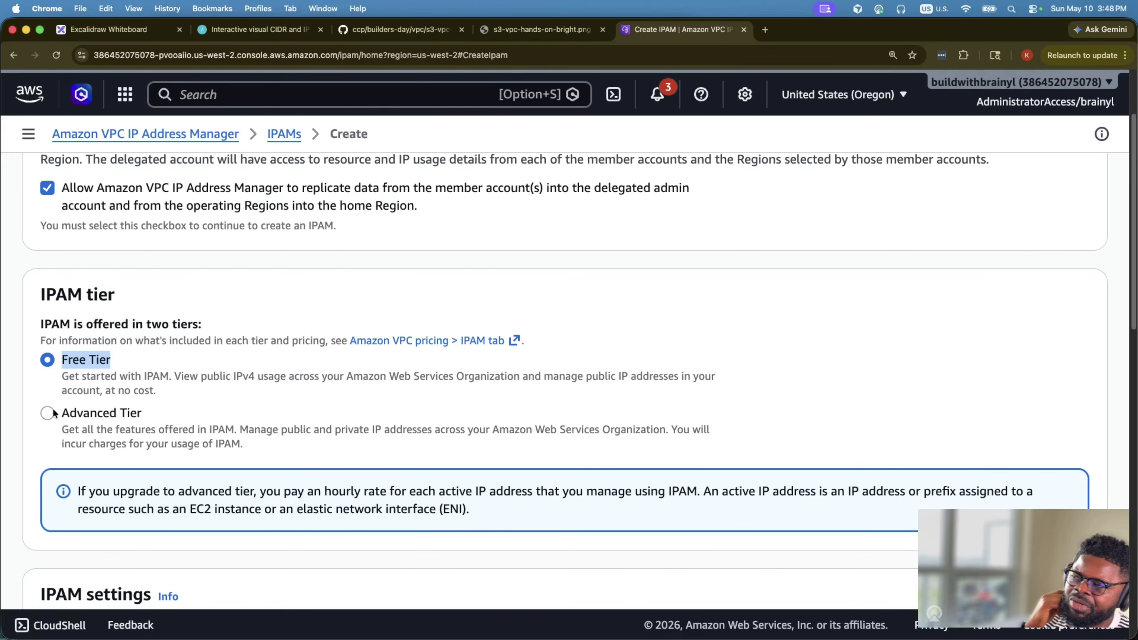
left_click(47, 413)
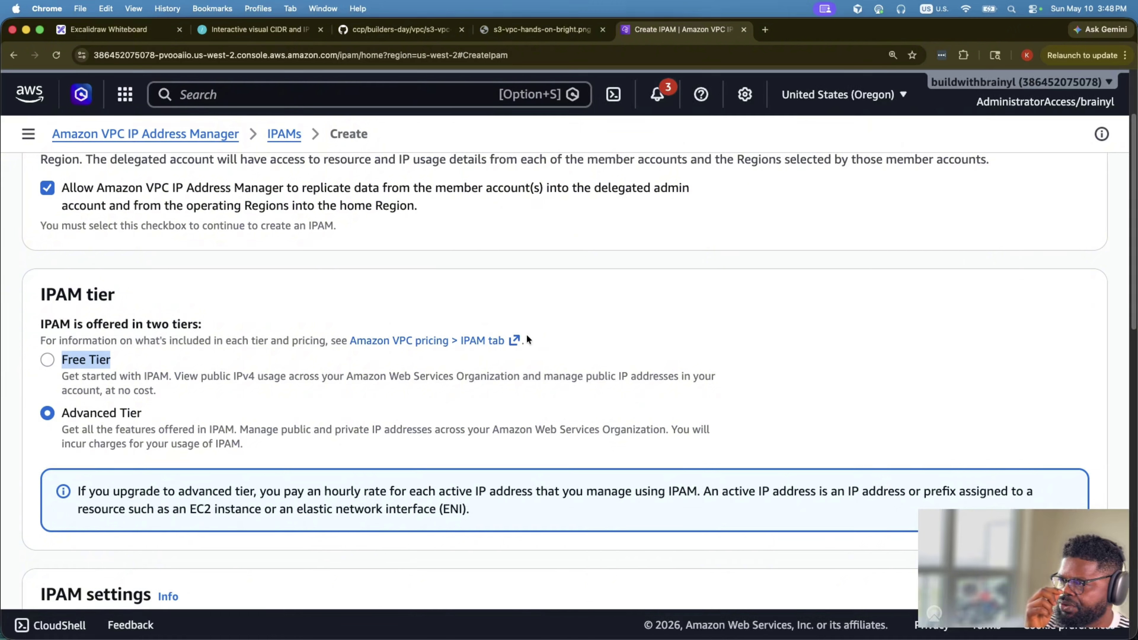
scroll(657, 393, "down", 1)
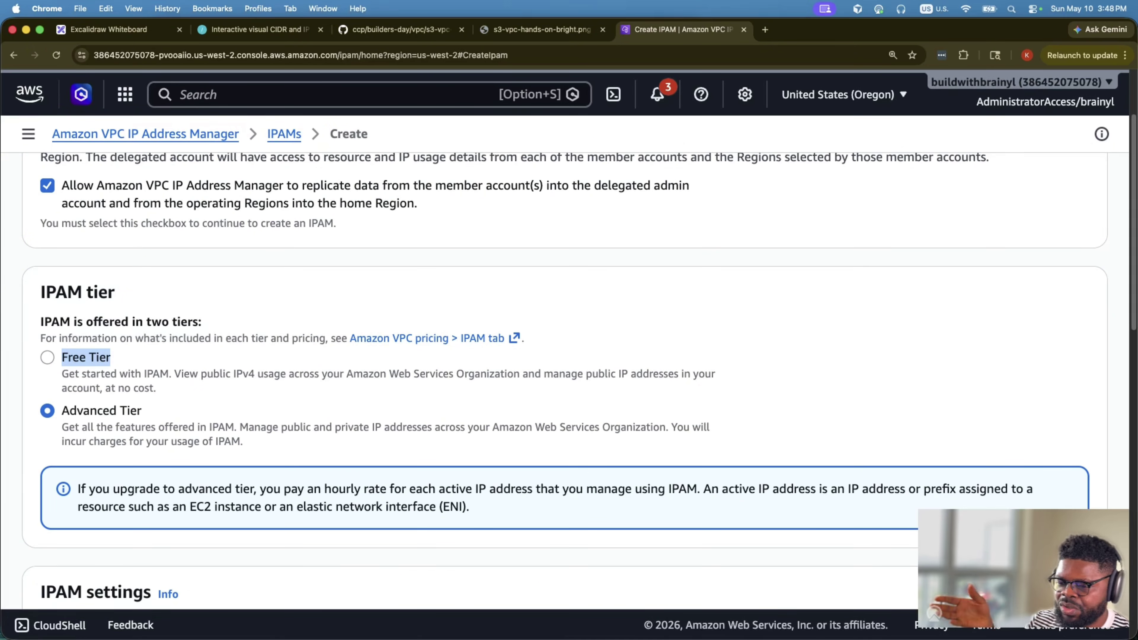
left_click(904, 349)
- Set the name tag in the IPAM settings to my-ipam
scroll(901, 344, "down", 3)
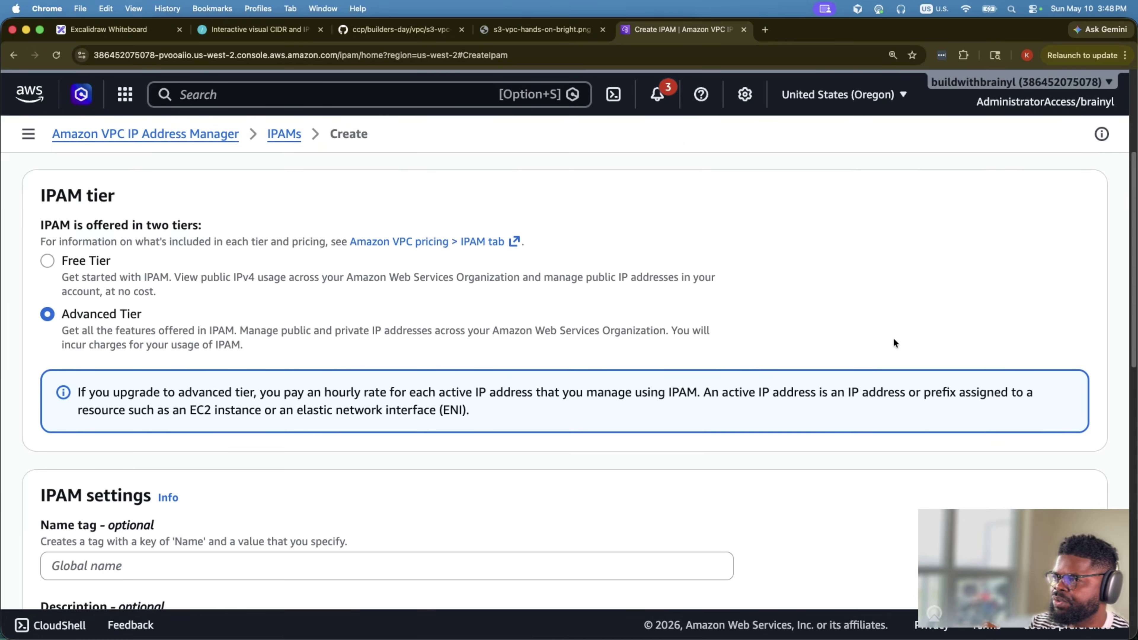
scroll(436, 528, "down", 10)
scroll(393, 461, "up", 5)
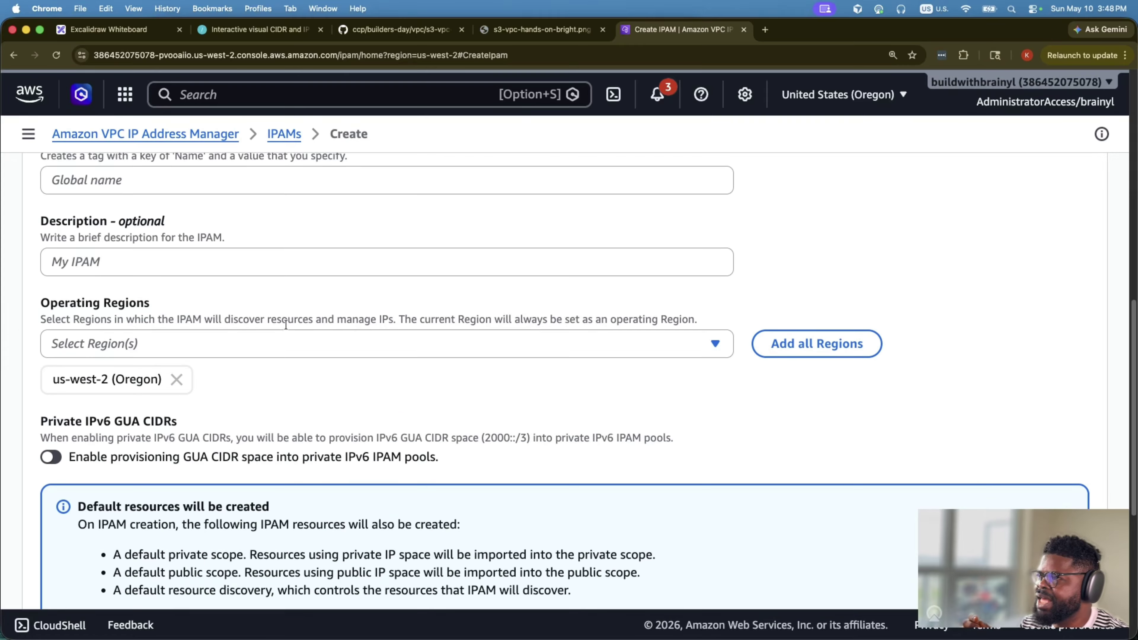
left_click(218, 272)
type("my")
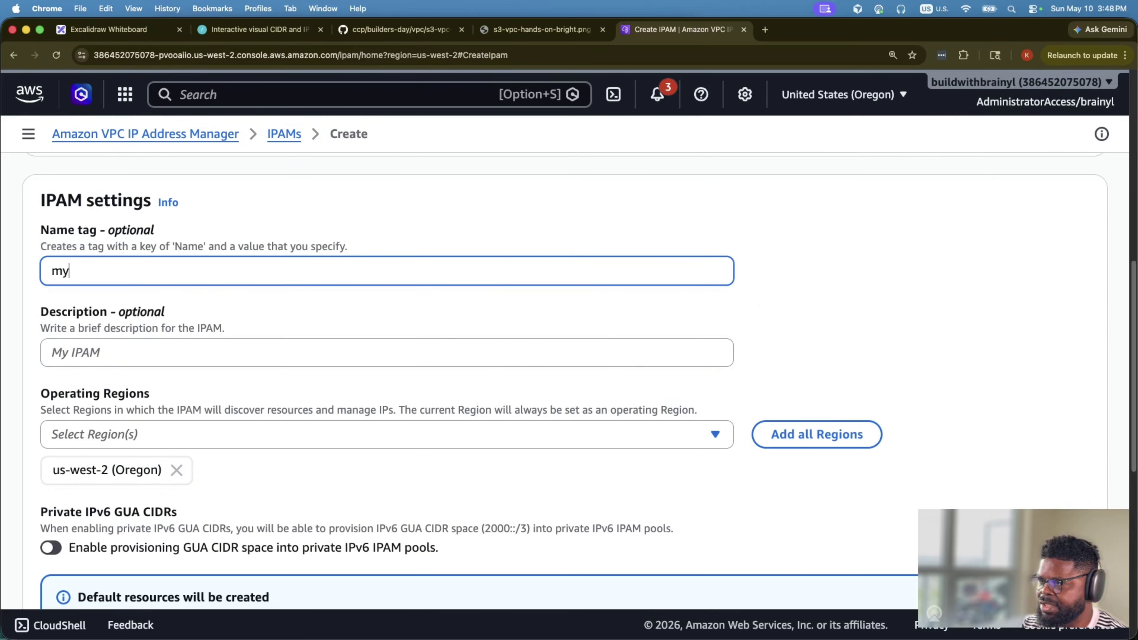
type("-ipam")
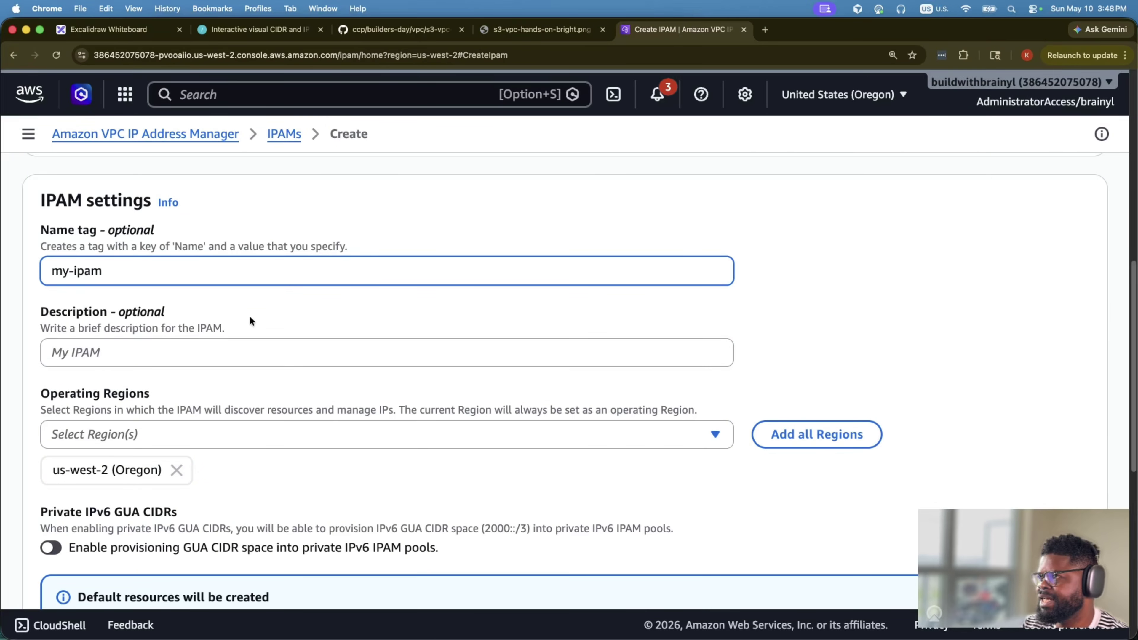
- Enter "My IPAM" as the description of the IPAM
left_click(254, 351)
type("My ")
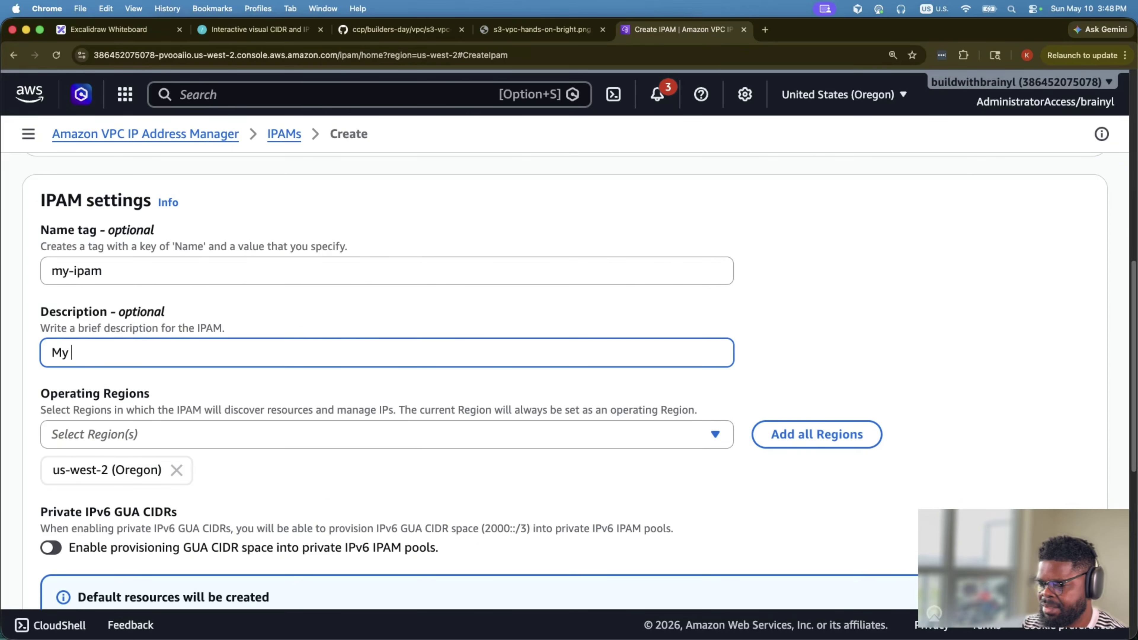
type("IPAM")
key("BackSpace")
key("BackSpace")
type("PA")
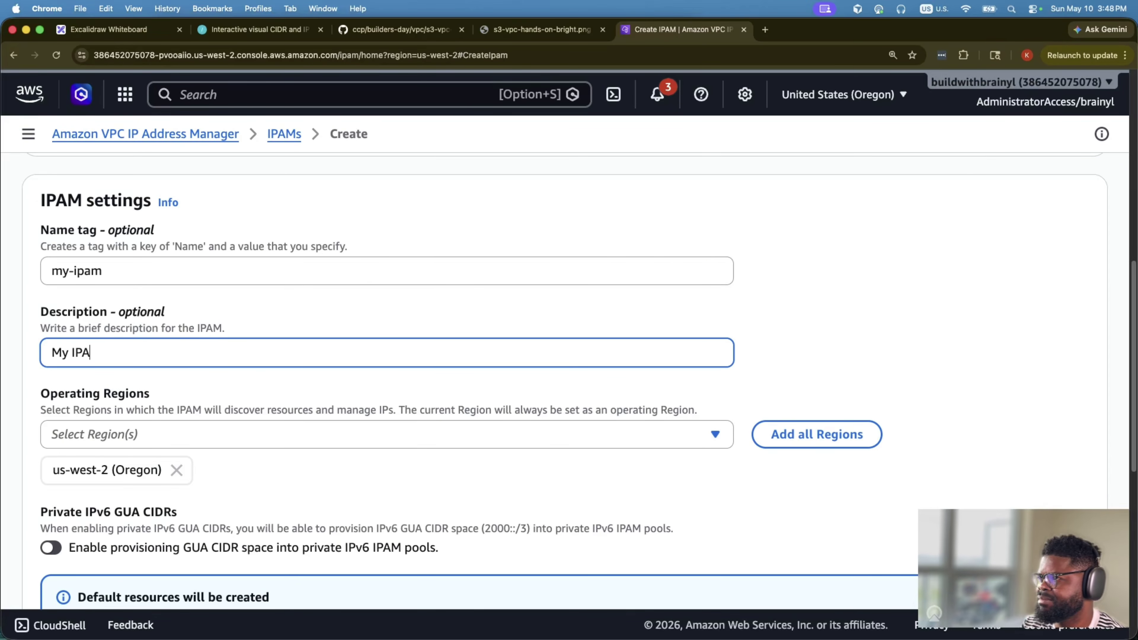
type("M")
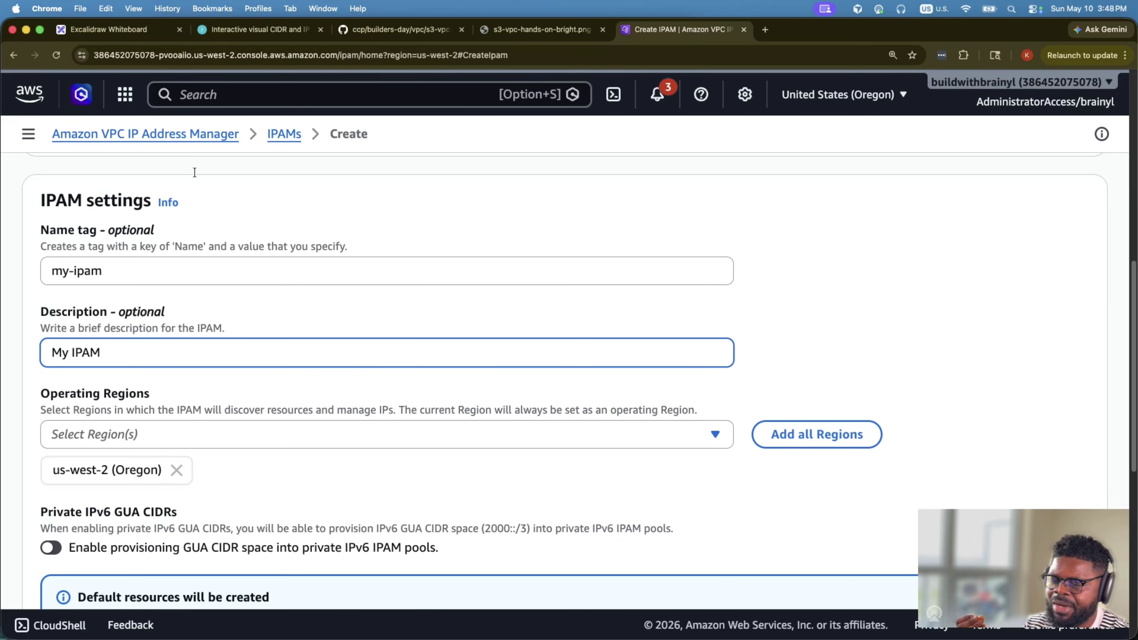
- Move the list of three regions closer to the Root Pool on the Excalidraw whiteboard and return to the Create IPAM form
left_click(124, 36)
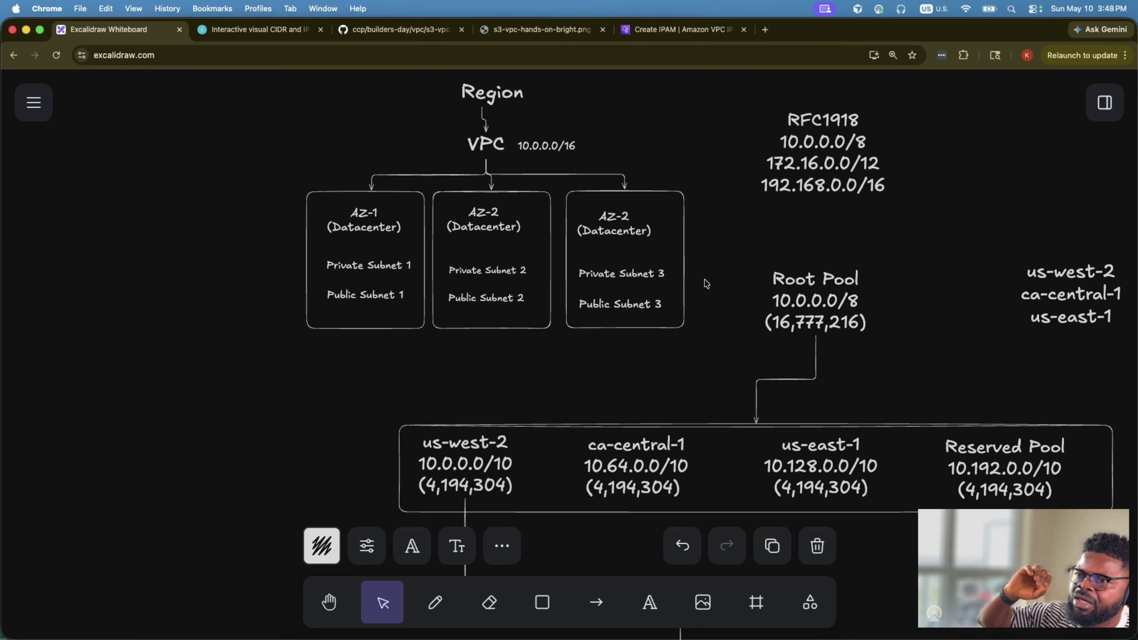
left_click_drag(1072, 296, 992, 299)
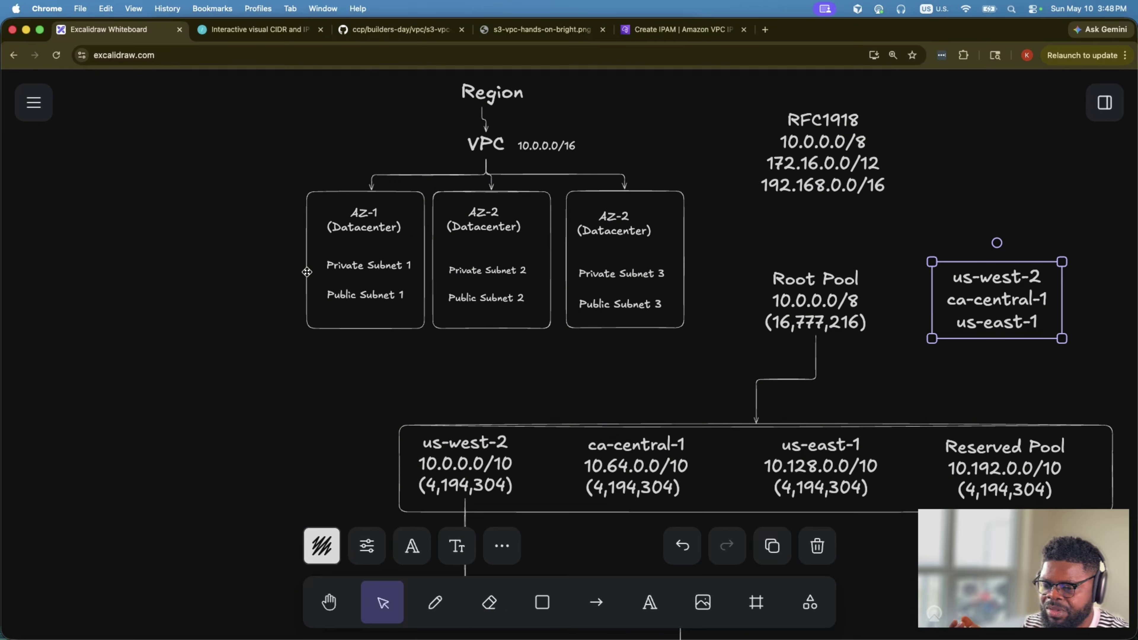
left_click(677, 29)
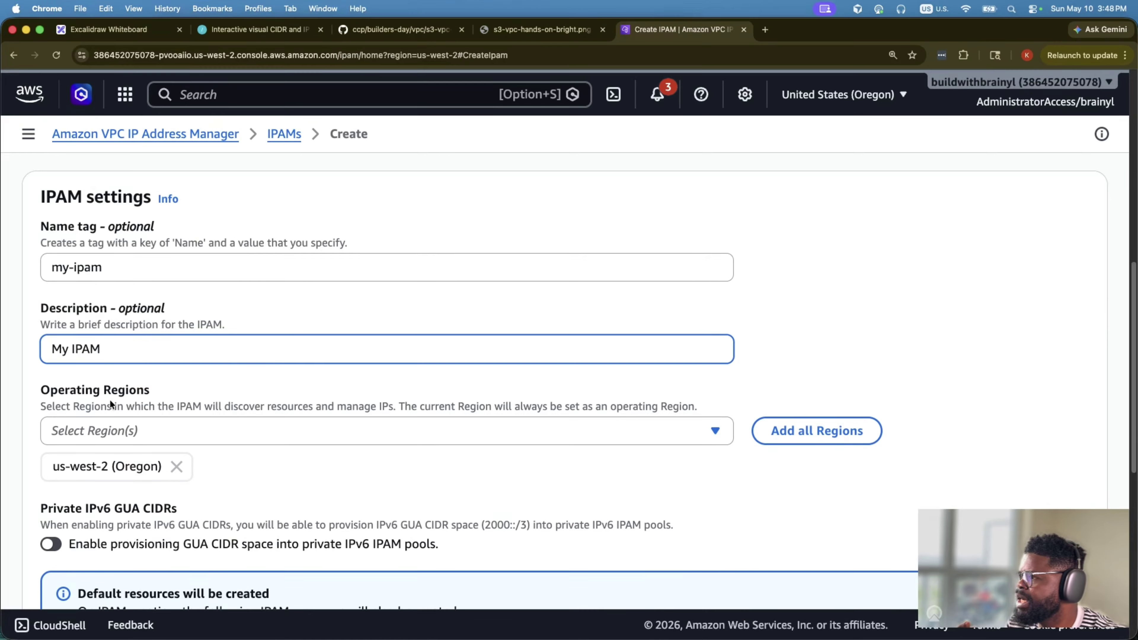
- Add ca-central-1 (Central) to the IPAM's operating Regions, checking the region list on the Excalidraw whiteboard
scroll(92, 386, "down", 2)
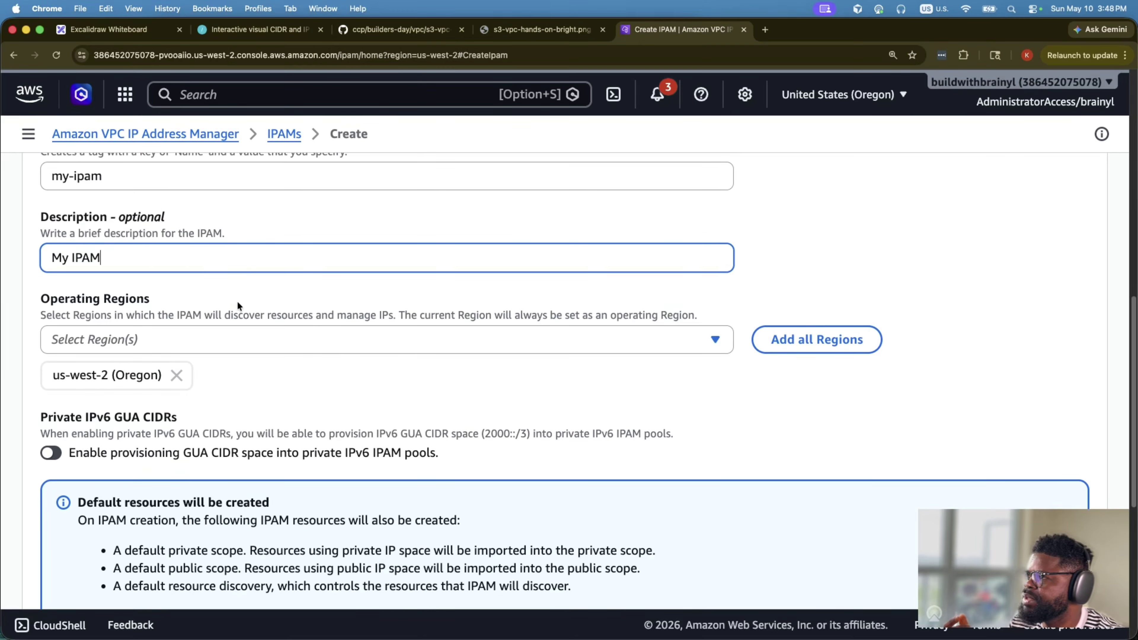
left_click(238, 343)
type("ca")
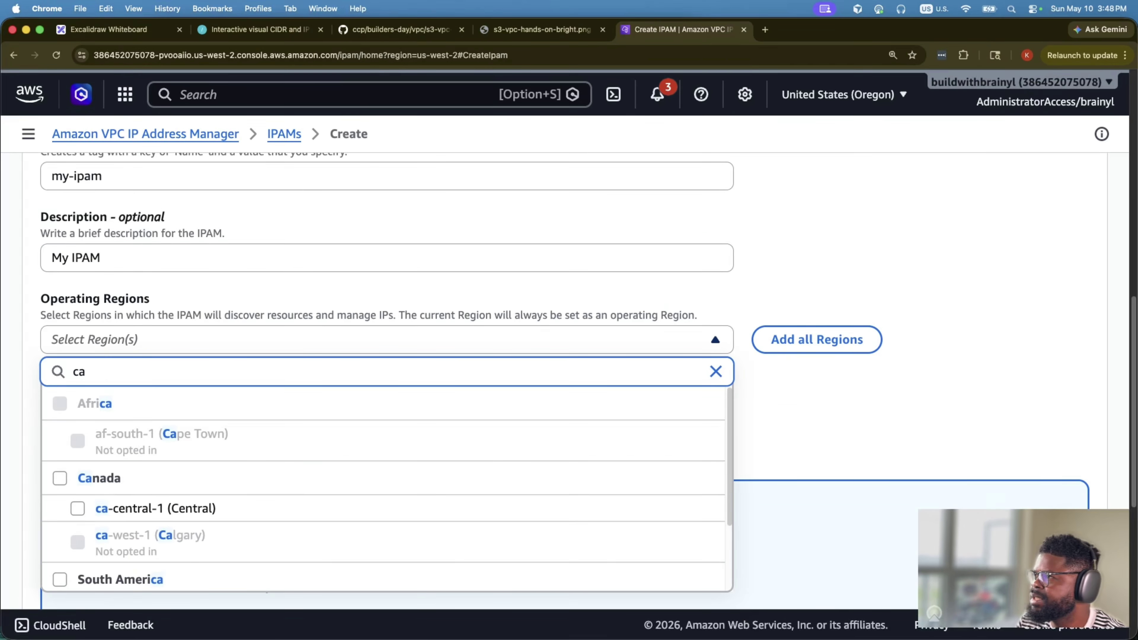
key("super+1")
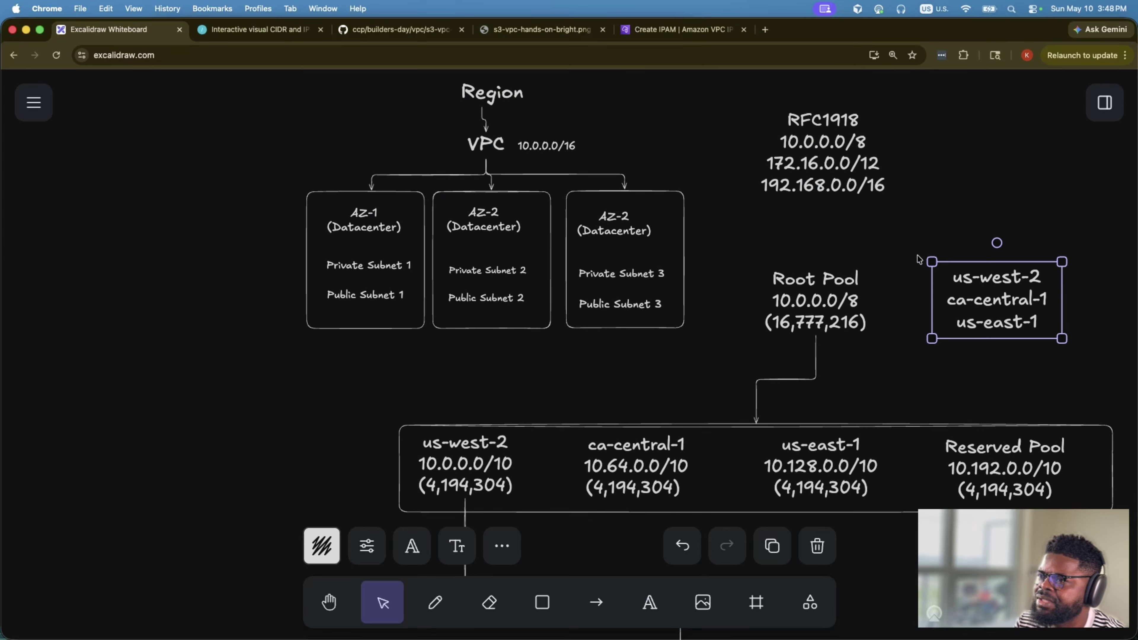
left_click(678, 29)
left_click(177, 347)
type("ca")
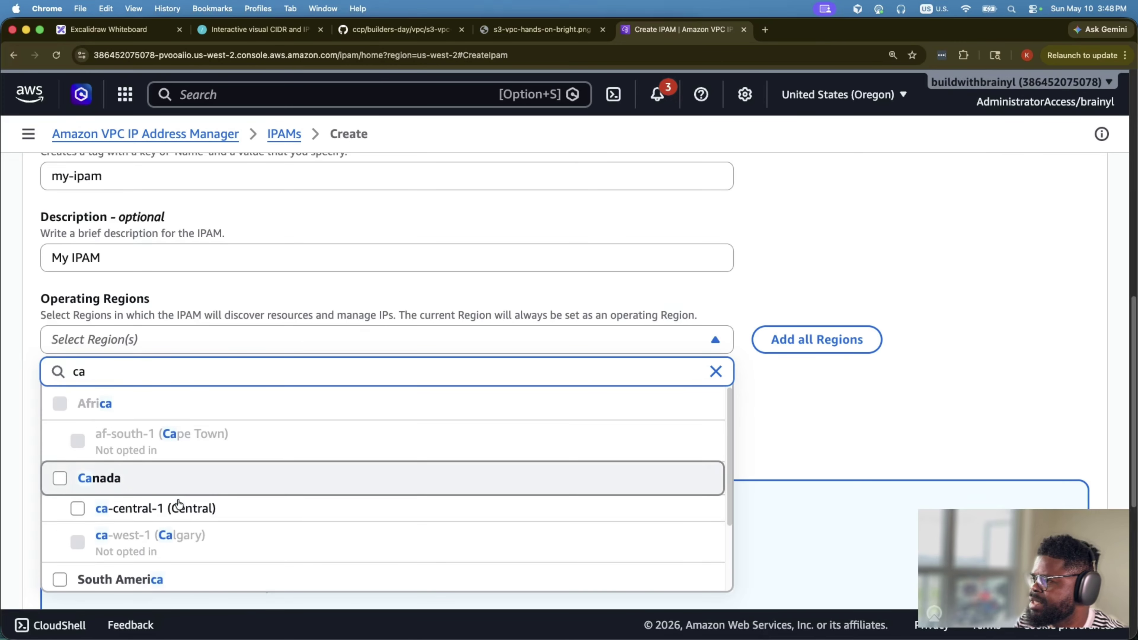
left_click(172, 508)
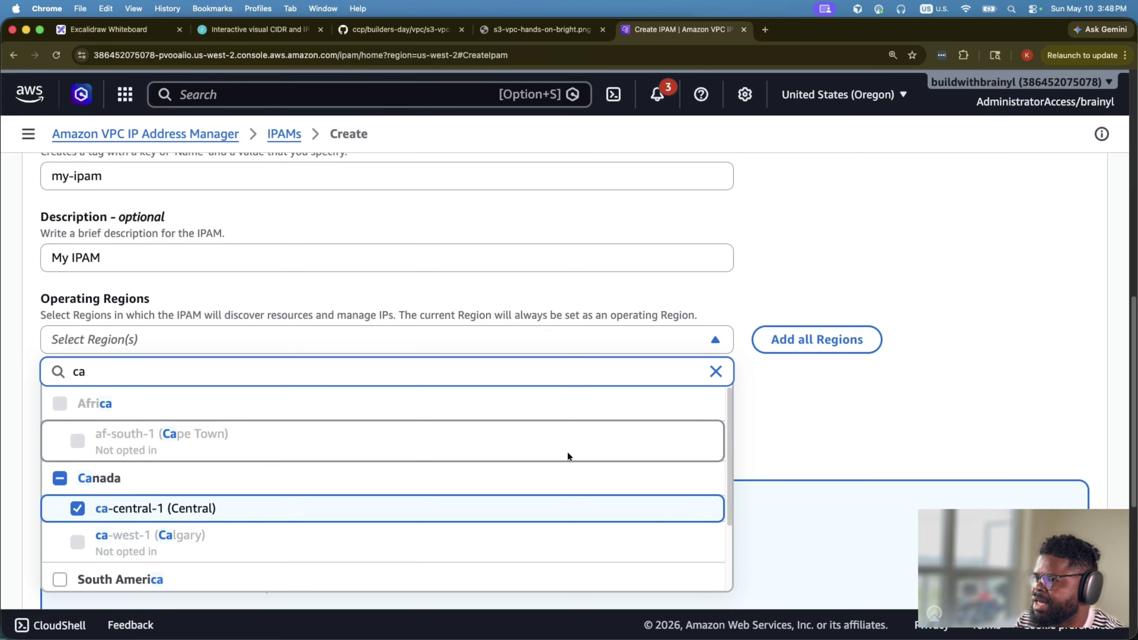
left_click(794, 464)
- Add eu-west-1 (Ireland) to the operating Regions and create the IPAM
left_click(316, 334)
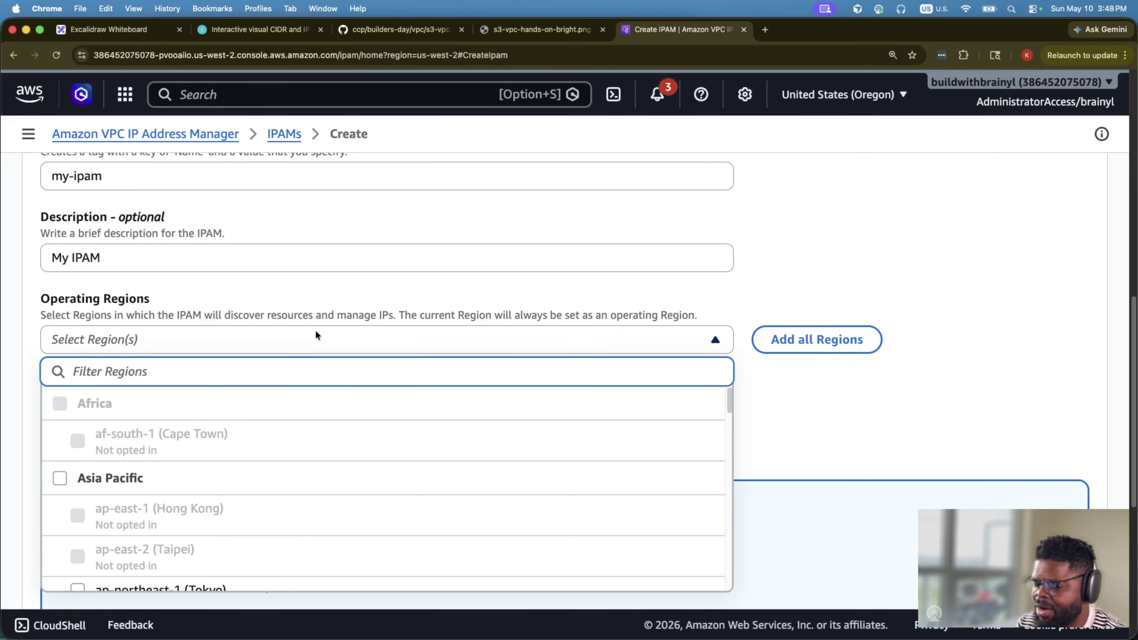
type("us")
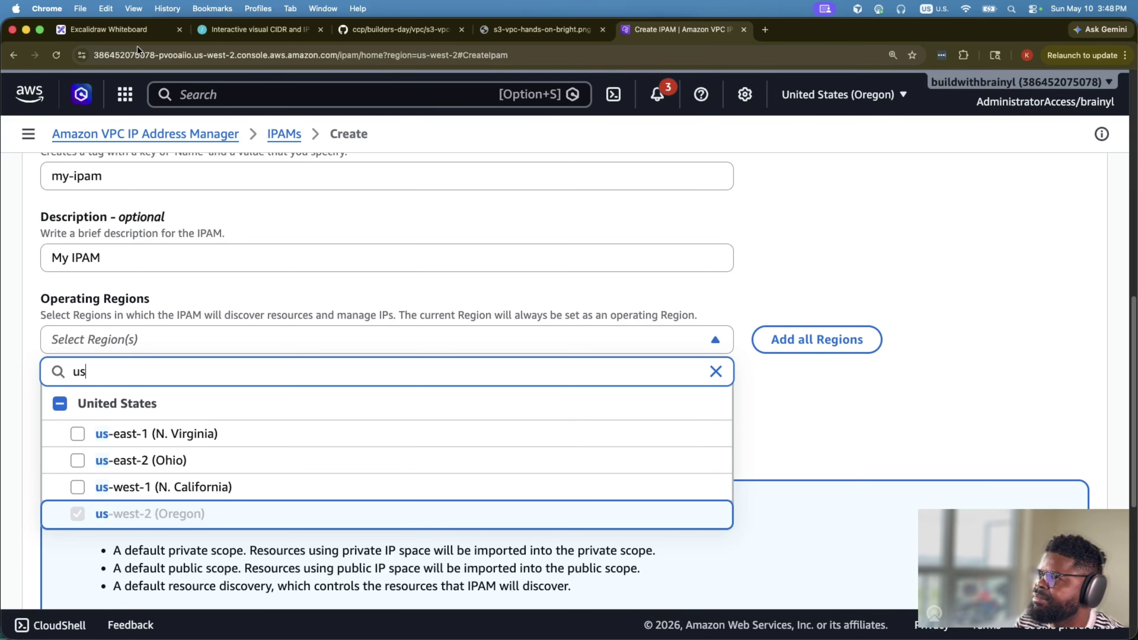
key("BackSpace")
key("BackSpace")
type("ee")
key("BackSpace")
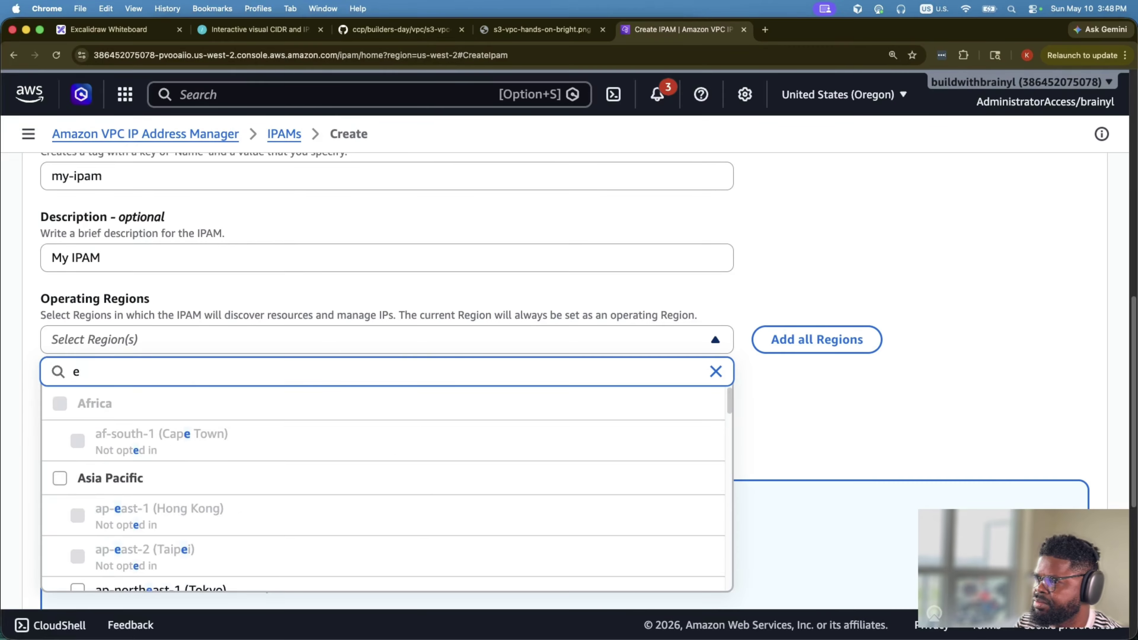
type("u")
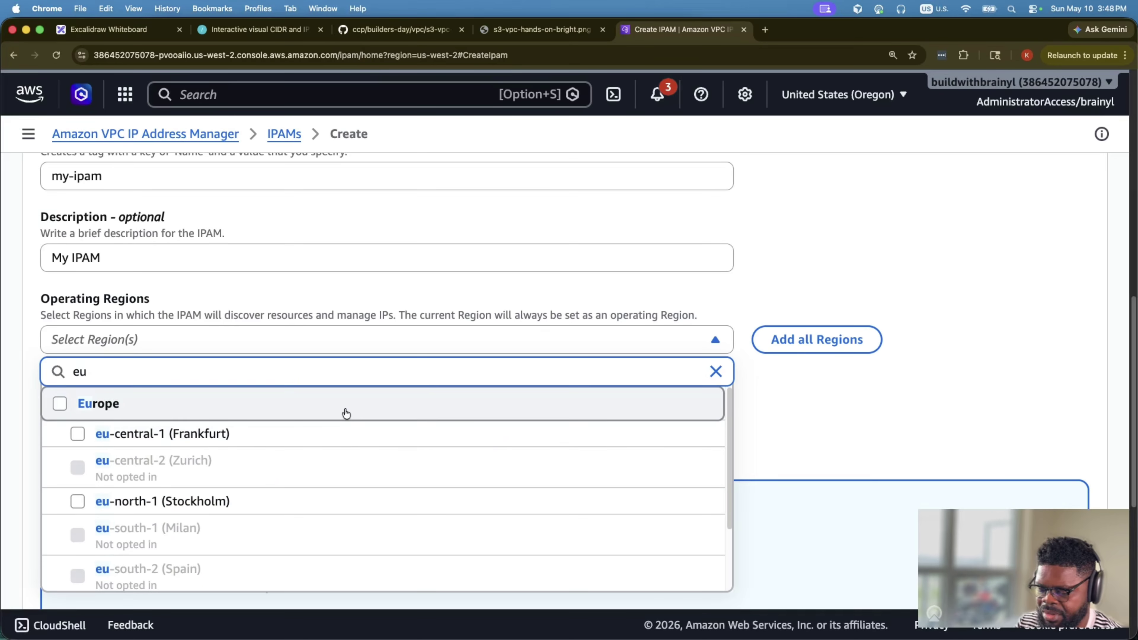
type("-west")
left_click(291, 437)
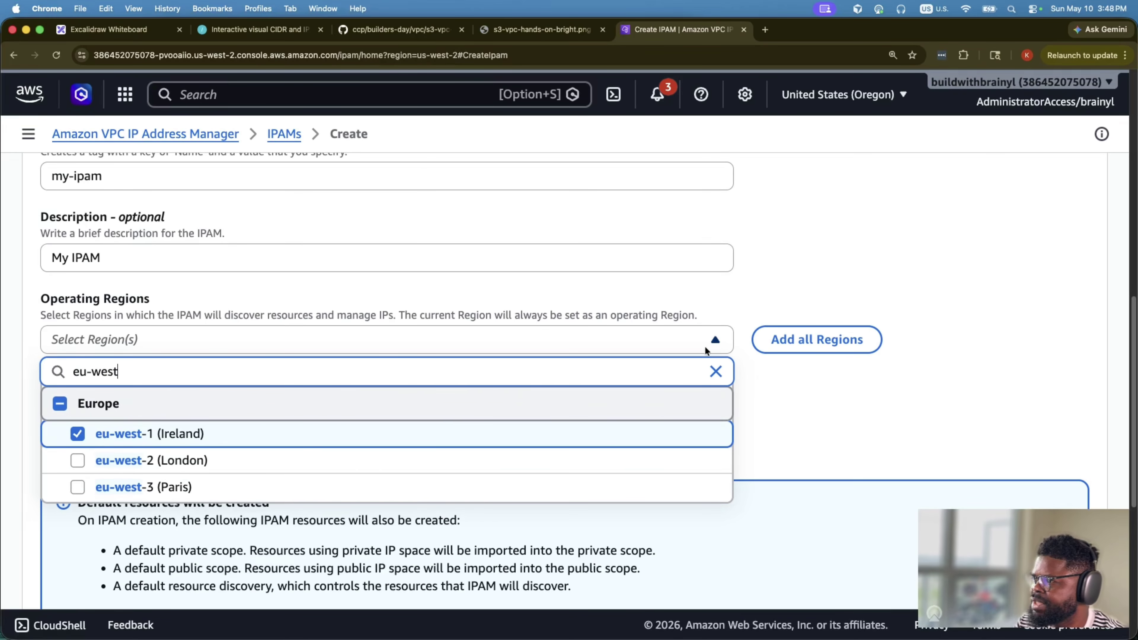
left_click(971, 316)
scroll(898, 417, "down", 5)
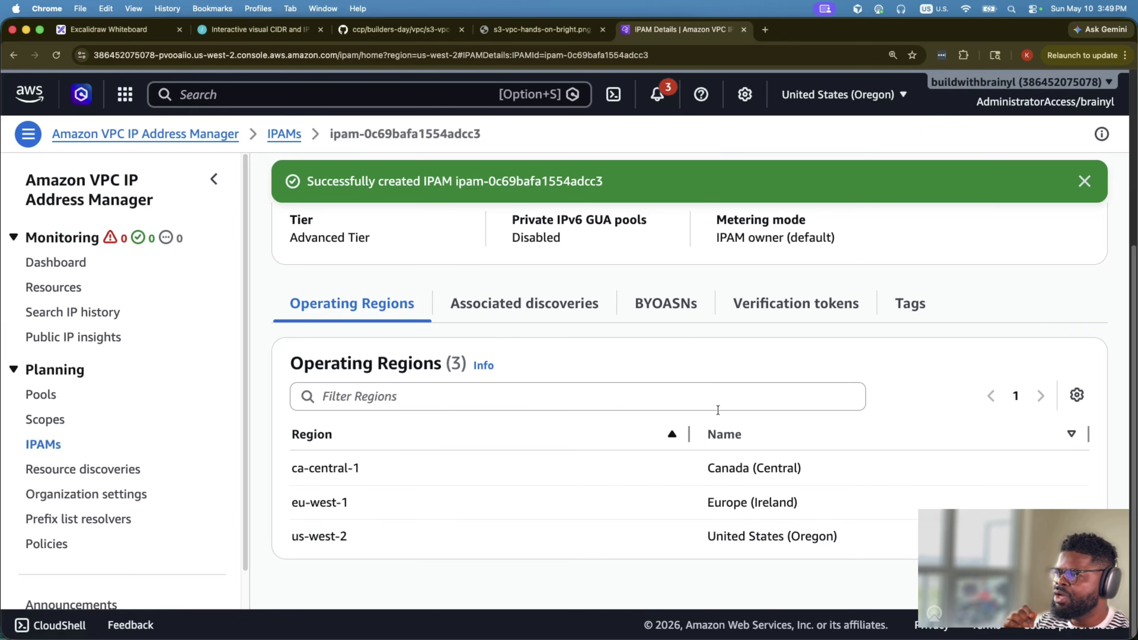
- View the IPAM scopes, compare them with the Excalidraw whiteboard plan, and open the list of IPAM pools
left_click(45, 418)
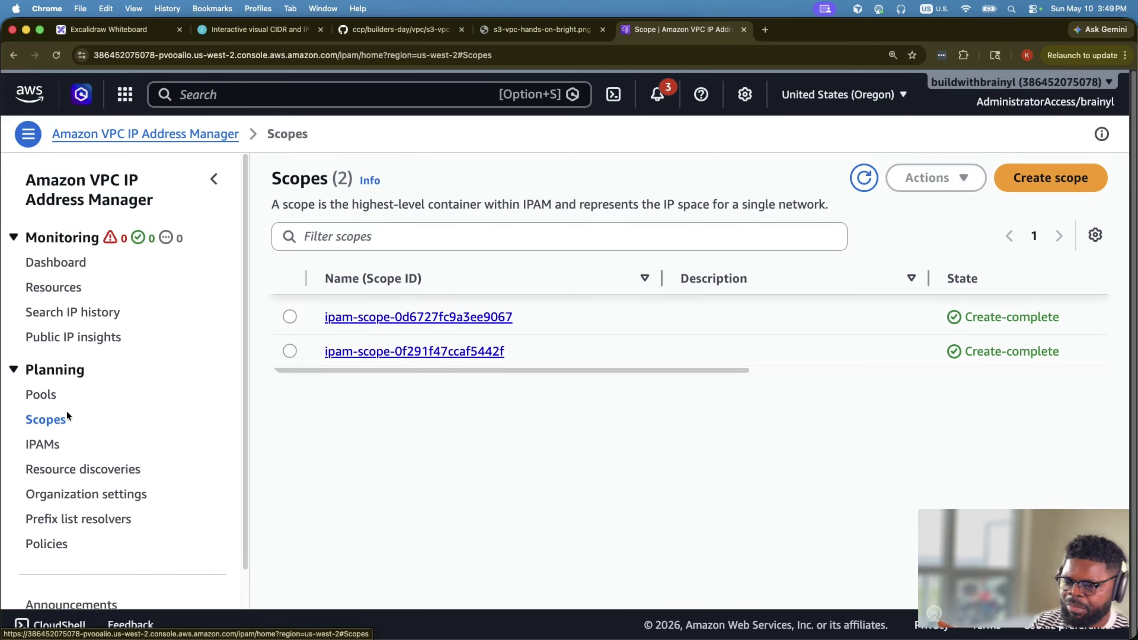
left_click(124, 37)
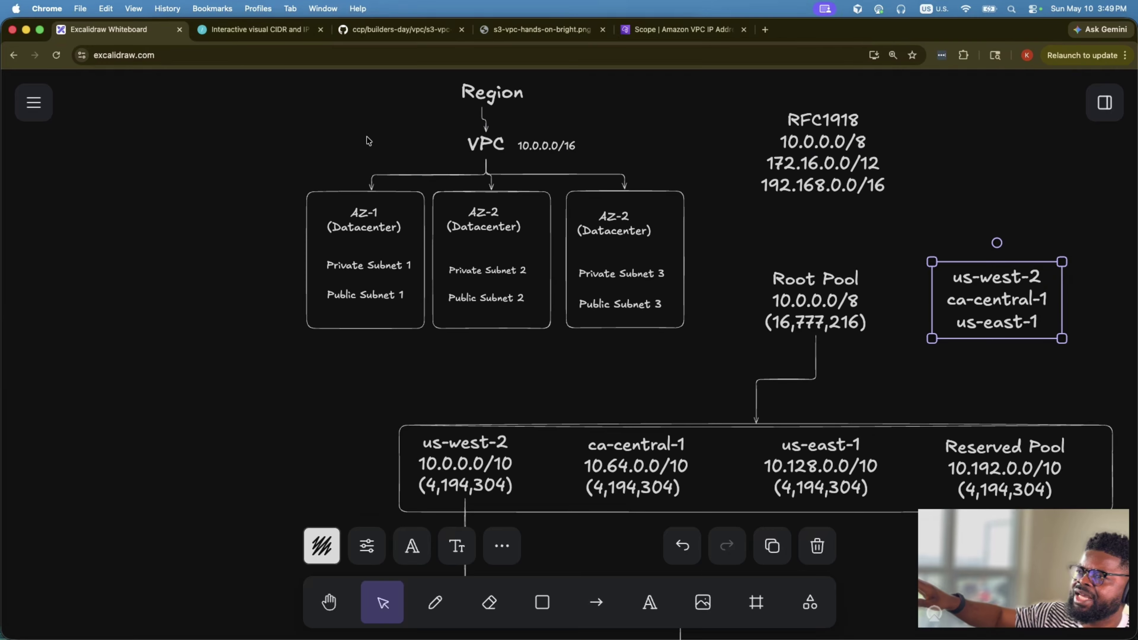
left_click(700, 30)
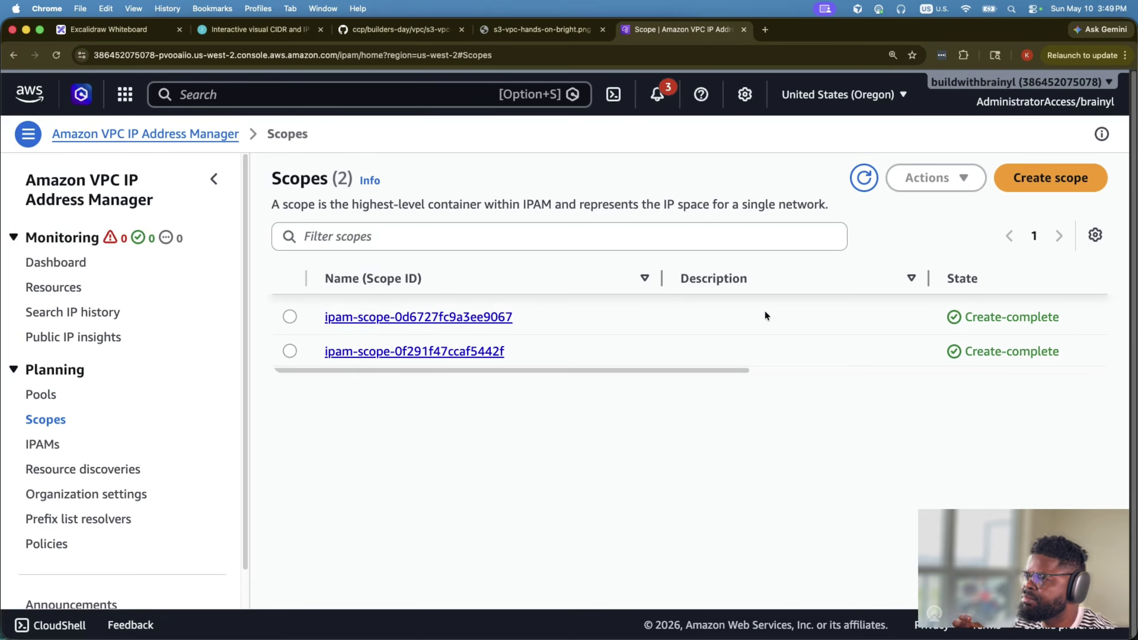
left_click(47, 395)
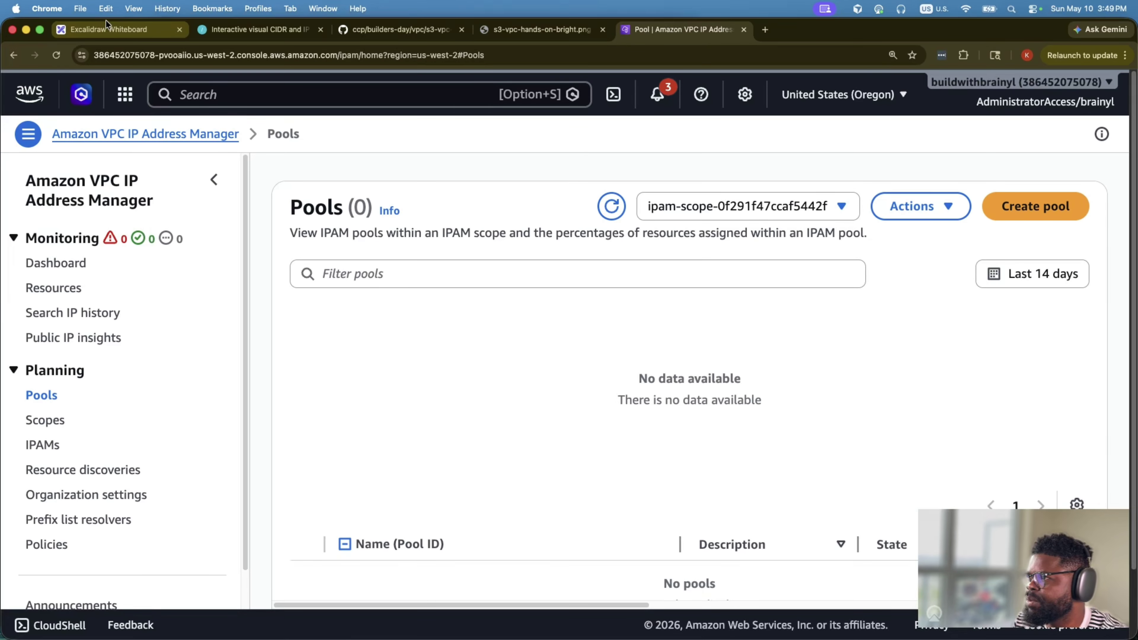
- Check the Root Pool's list of three regions on the Excalidraw whiteboard and return to the IPAM pools list
left_click(112, 29)
scroll(685, 290, "right", 3)
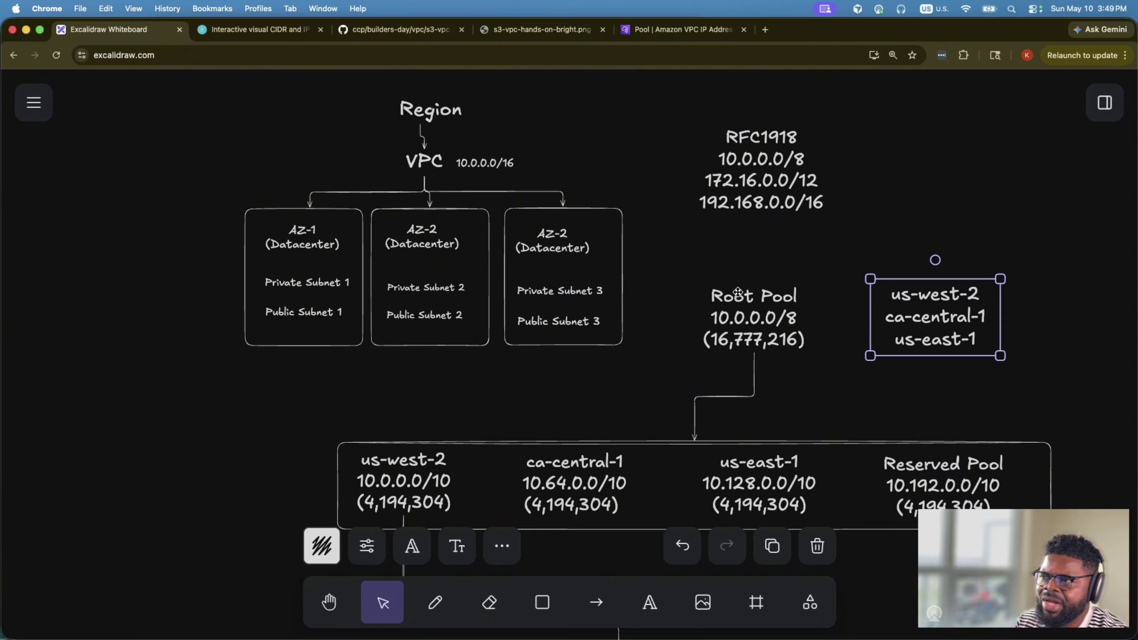
left_click(717, 260)
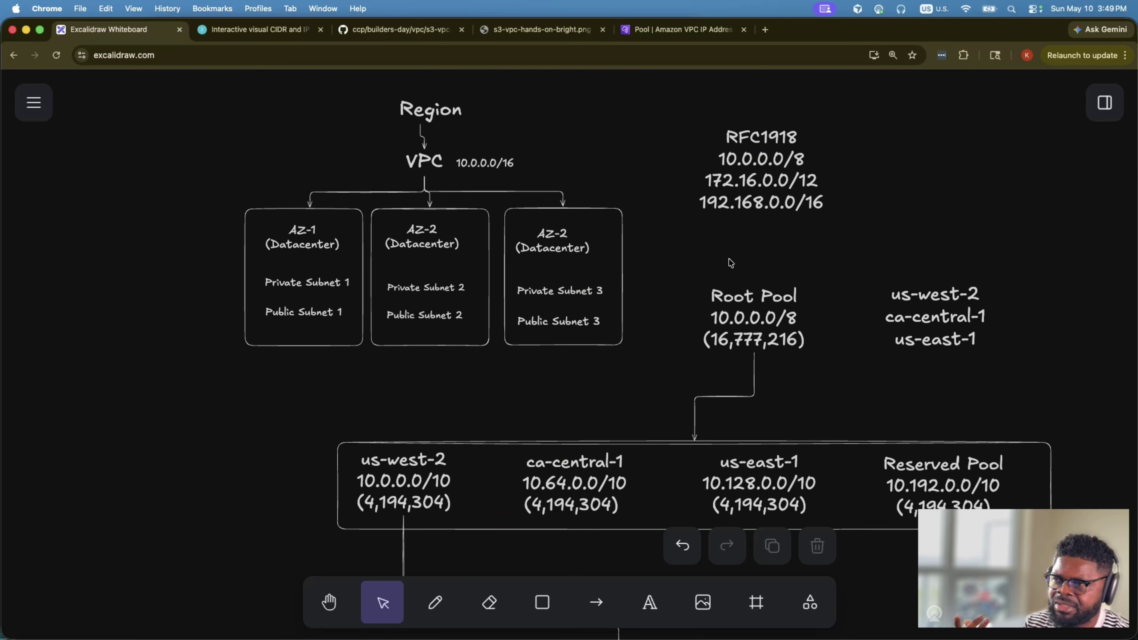
left_click_drag(872, 268, 1049, 364)
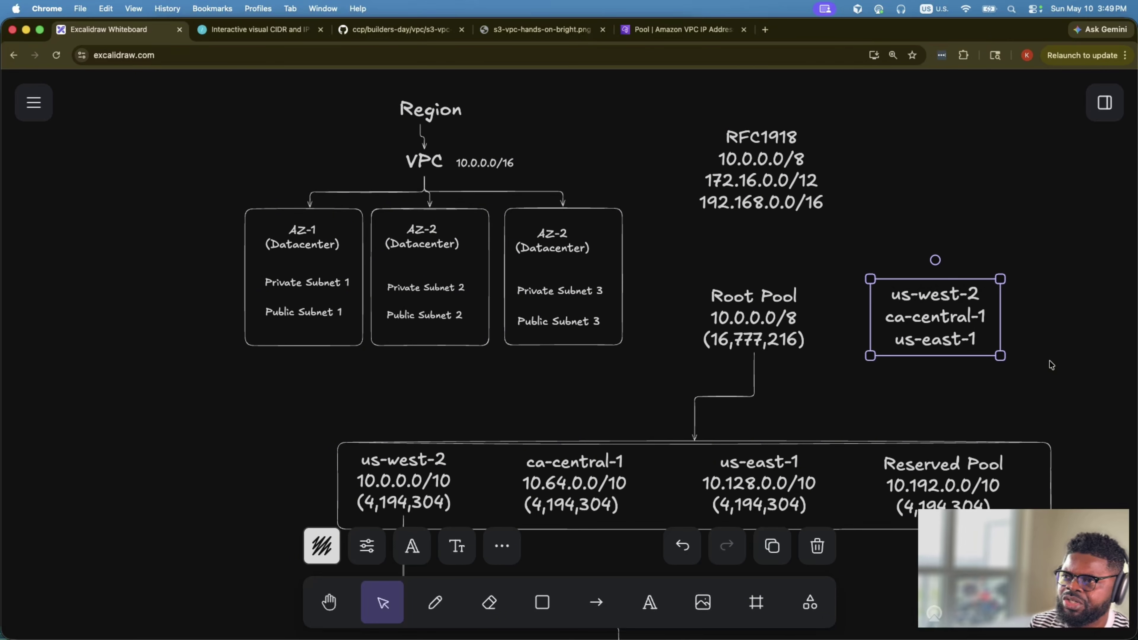
left_click(677, 29)
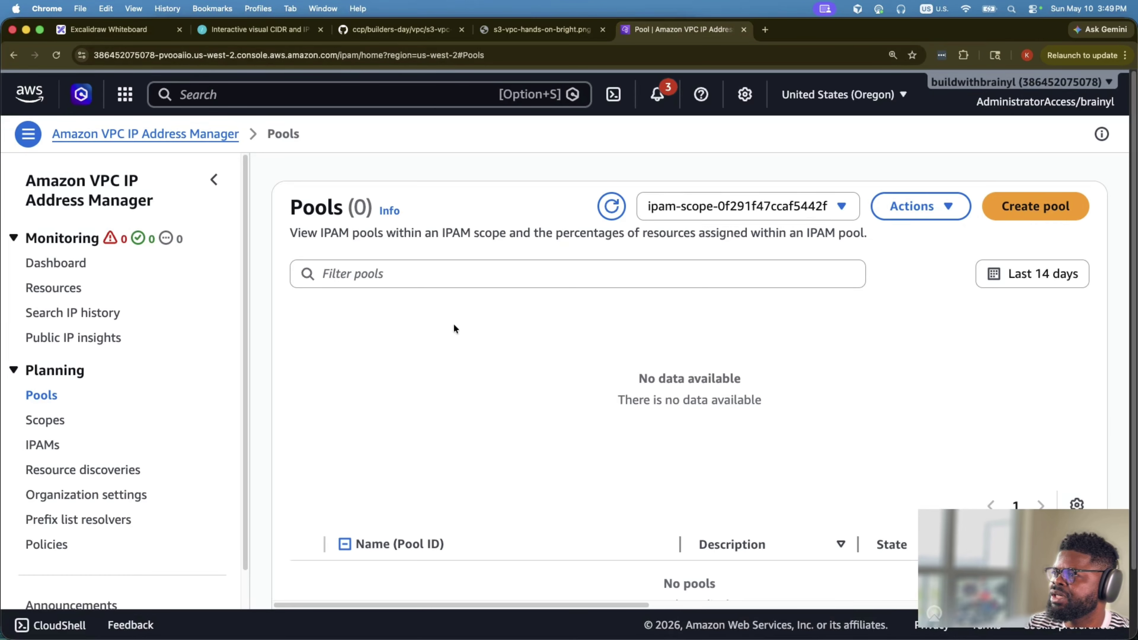
- Open the details of my-ipam and examine its operating Regions
left_click(40, 443)
left_click(370, 290)
scroll(550, 459, "down", 5)
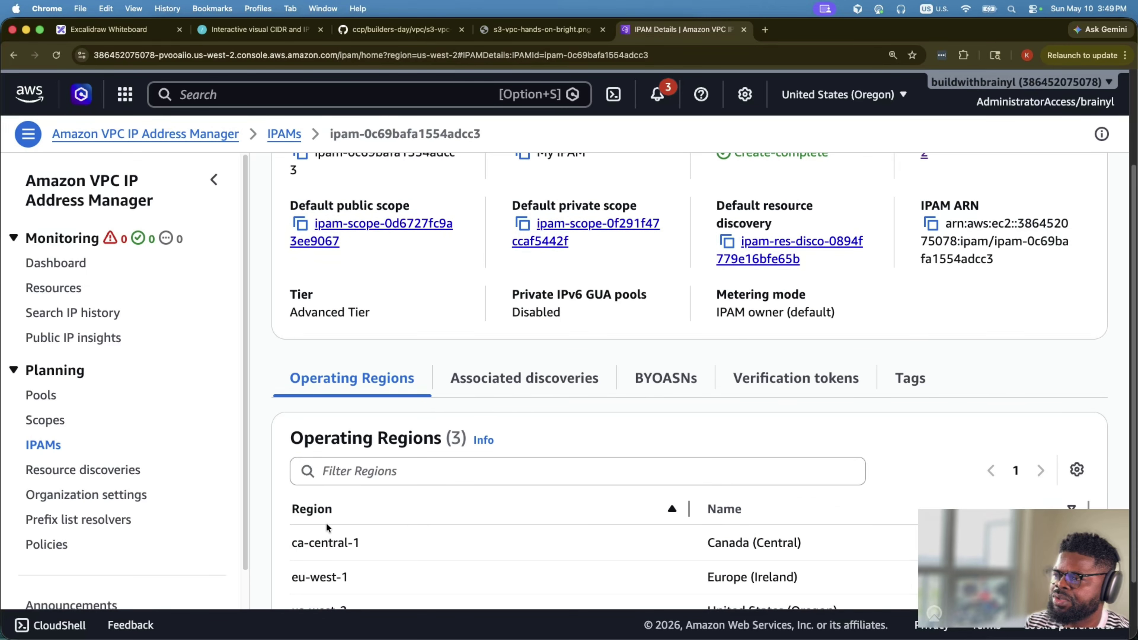
scroll(292, 498, "down", 2)
left_click_drag(295, 468, 342, 503)
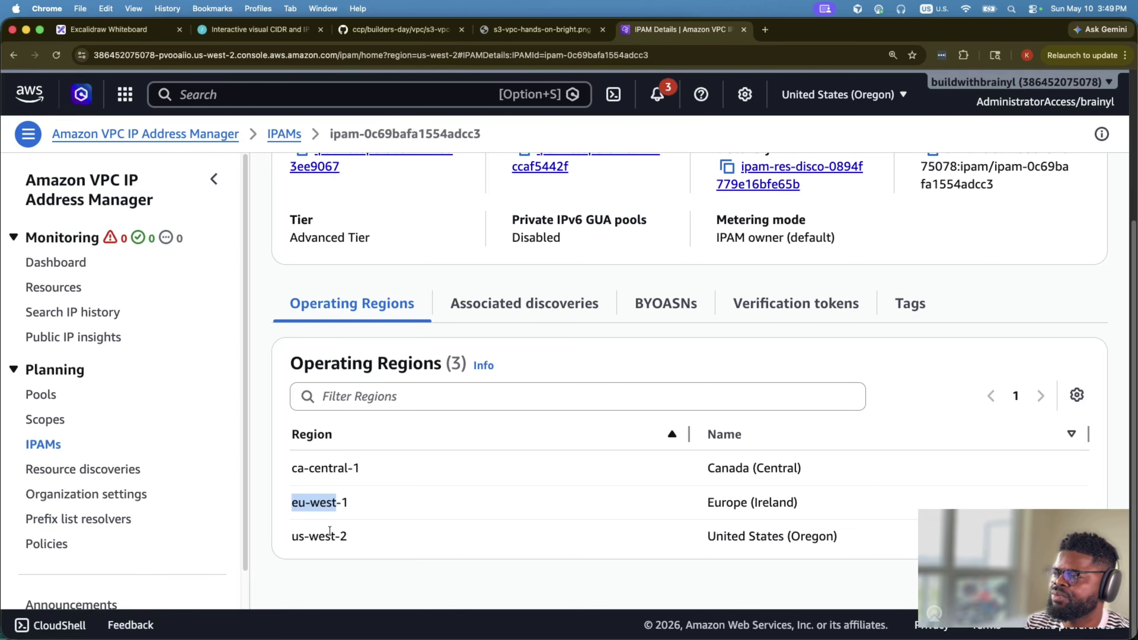
left_click_drag(292, 536, 391, 544)
scroll(702, 329, "up", 5)
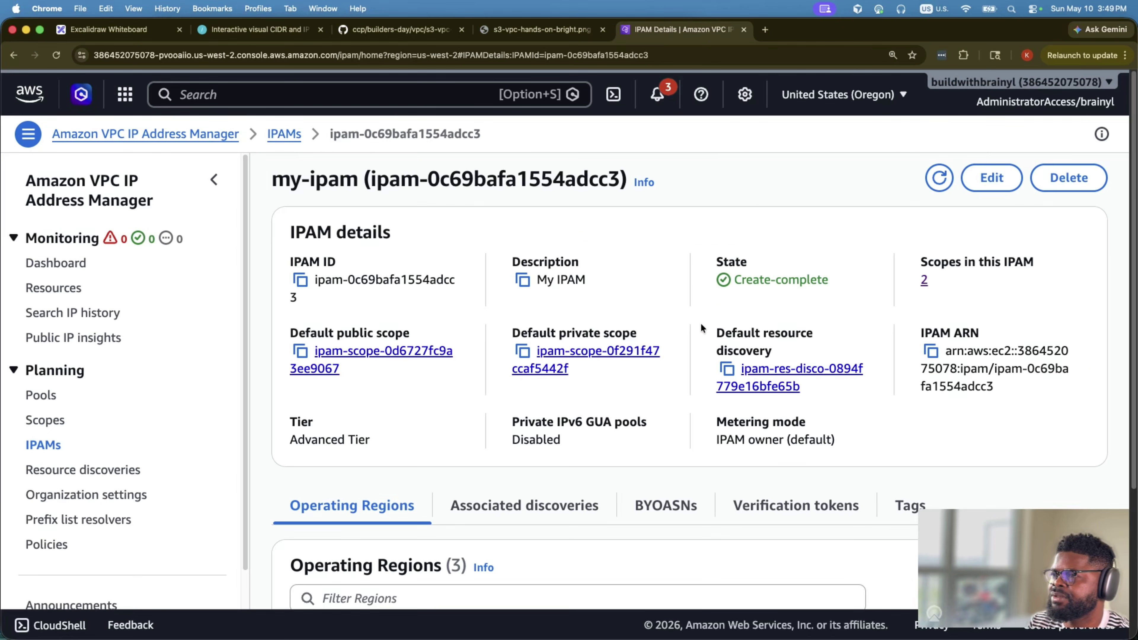
- Start creating a pool in the default private scope and set its name tag to root-pool
left_click(40, 396)
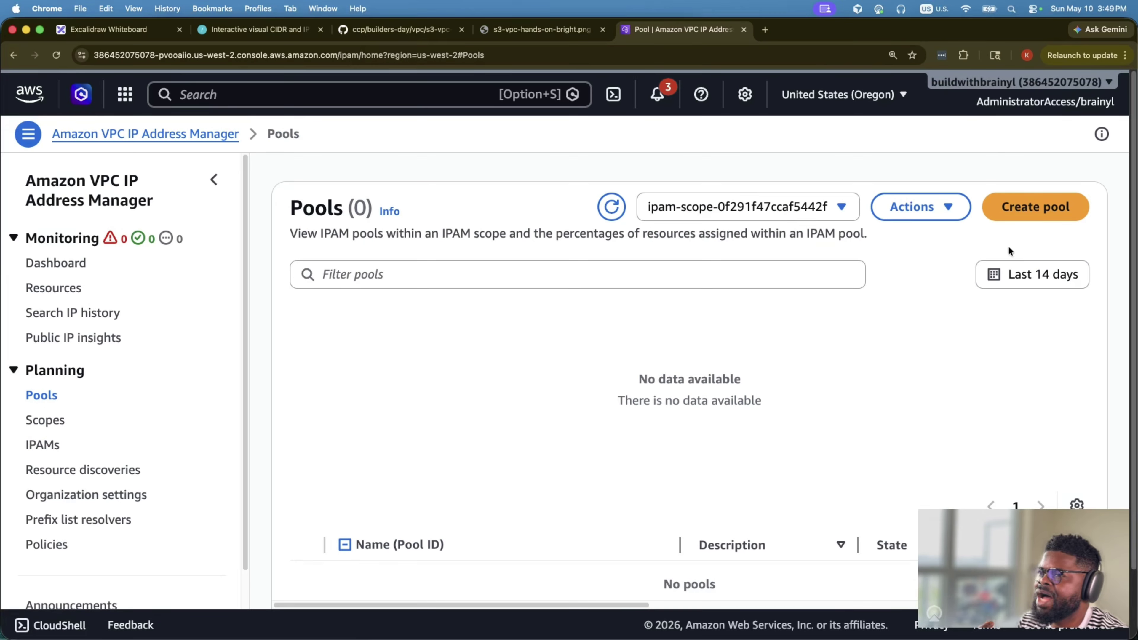
left_click(1014, 210)
scroll(285, 310, "down", 7)
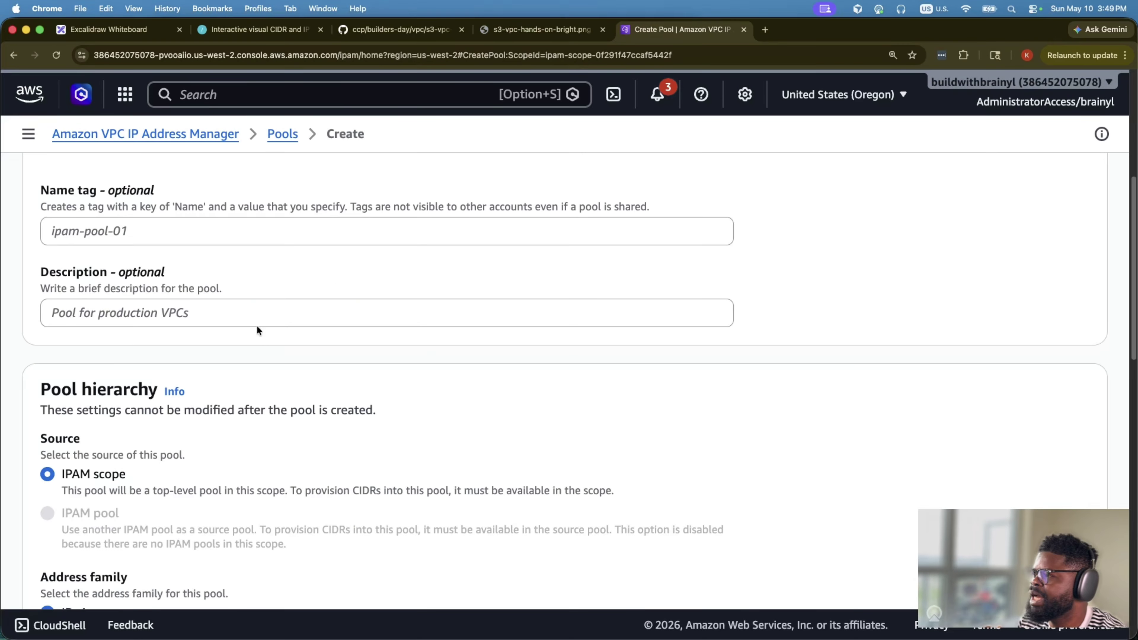
scroll(235, 267, "up", 1)
left_click(234, 267)
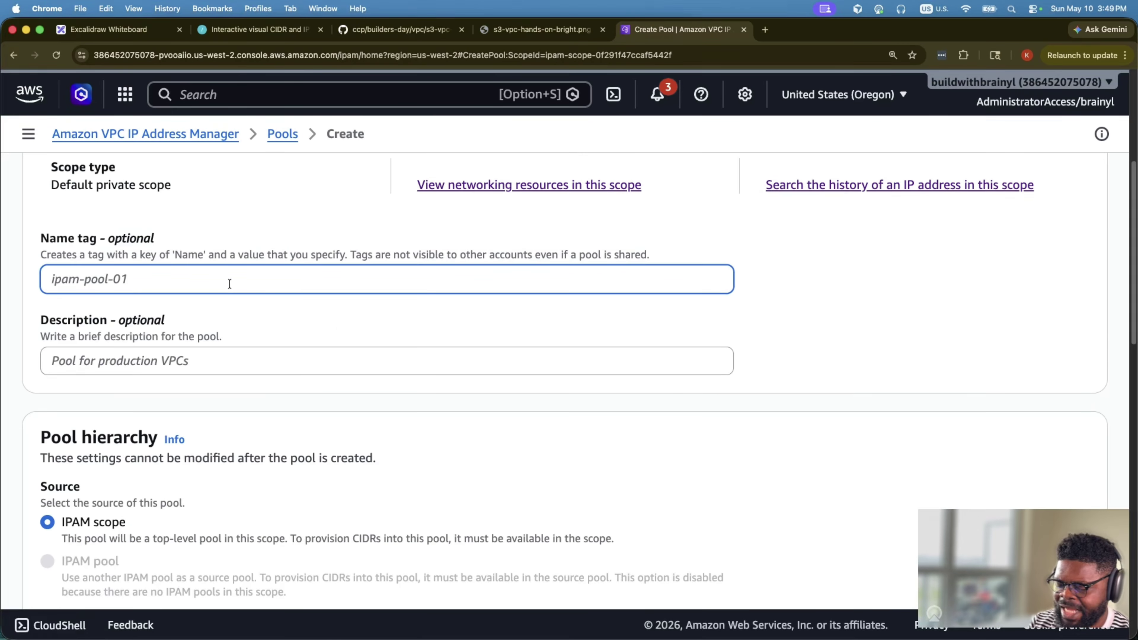
type("root-pool")
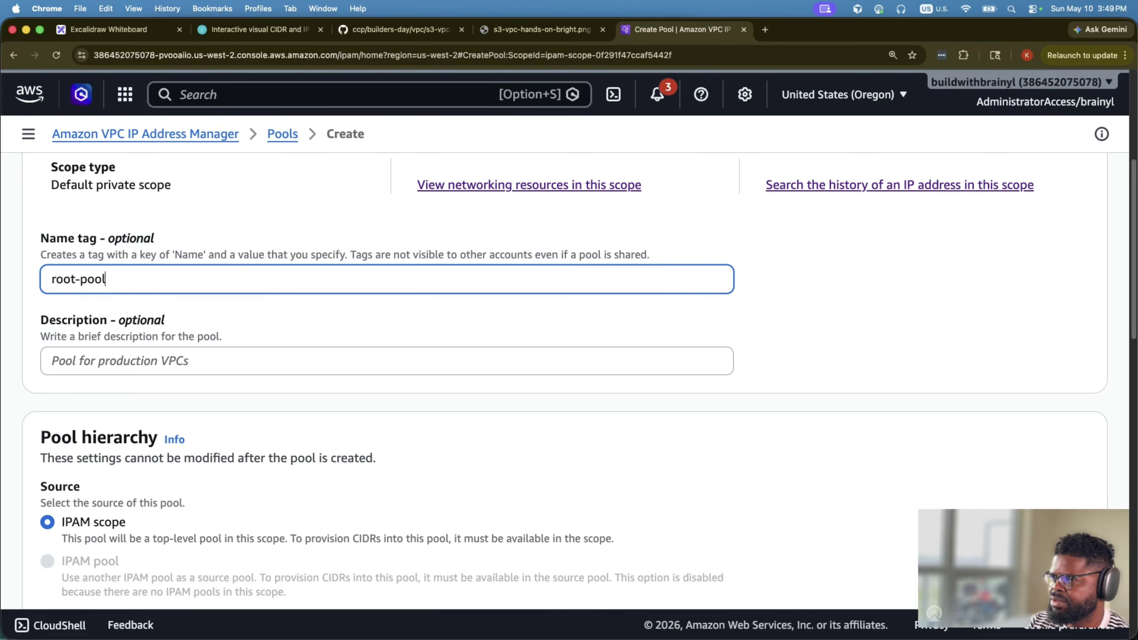
- Enter "My root pool" as the pool's description
left_click(248, 352)
type("My rii")
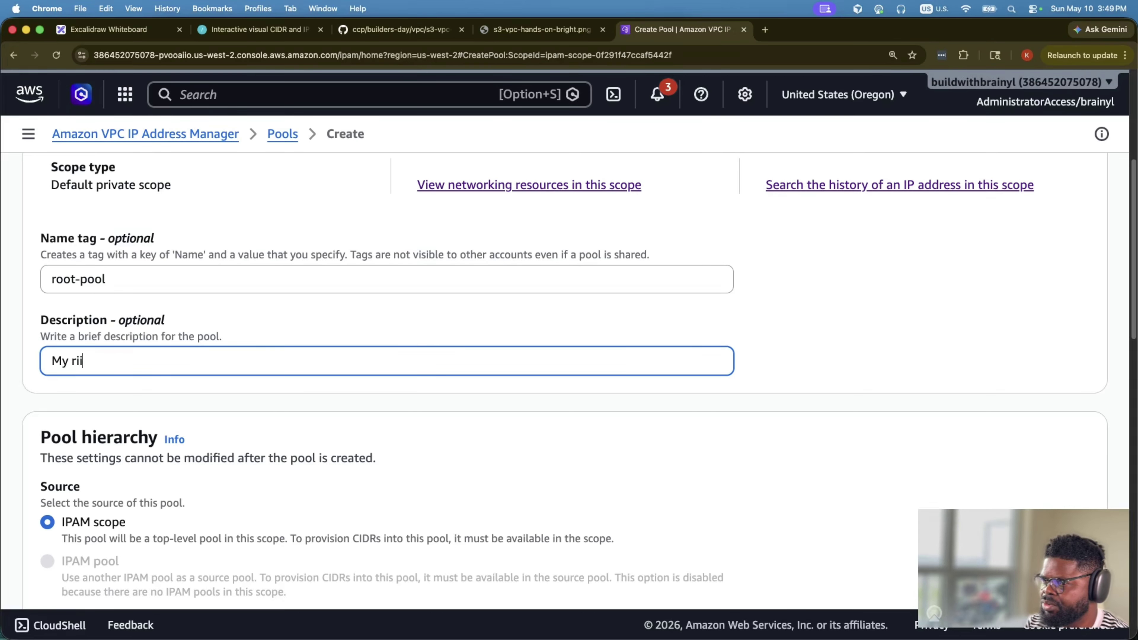
key("BackSpace")
key("BackSpace")
type("oot pio")
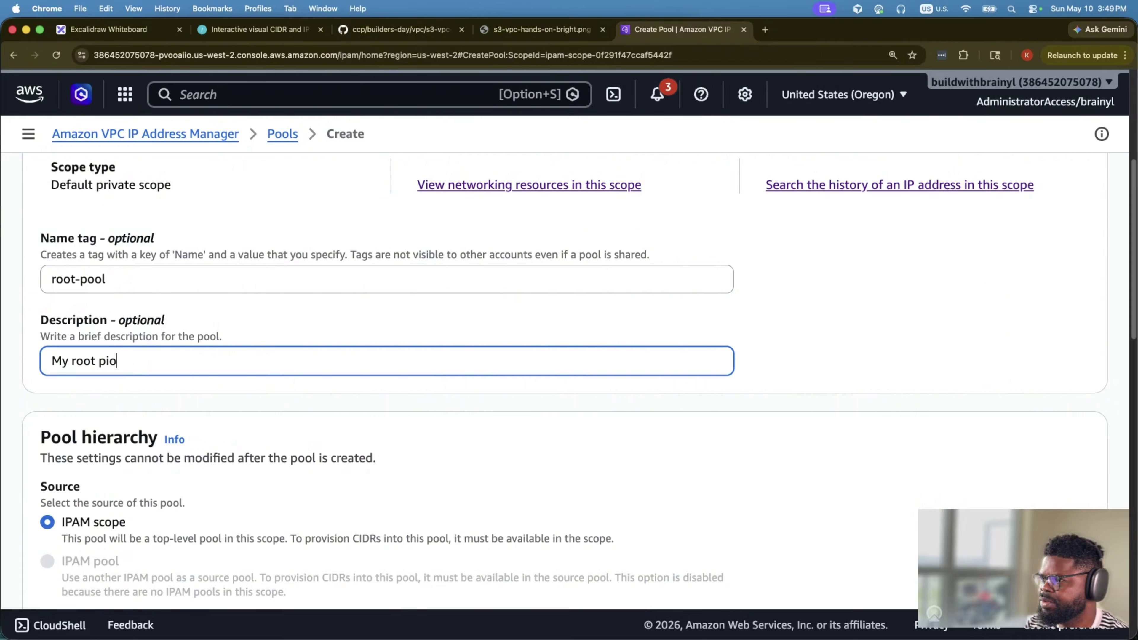
type("o")
key("BackSpace")
key("BackSpace")
key("BackSpace")
type("ol")
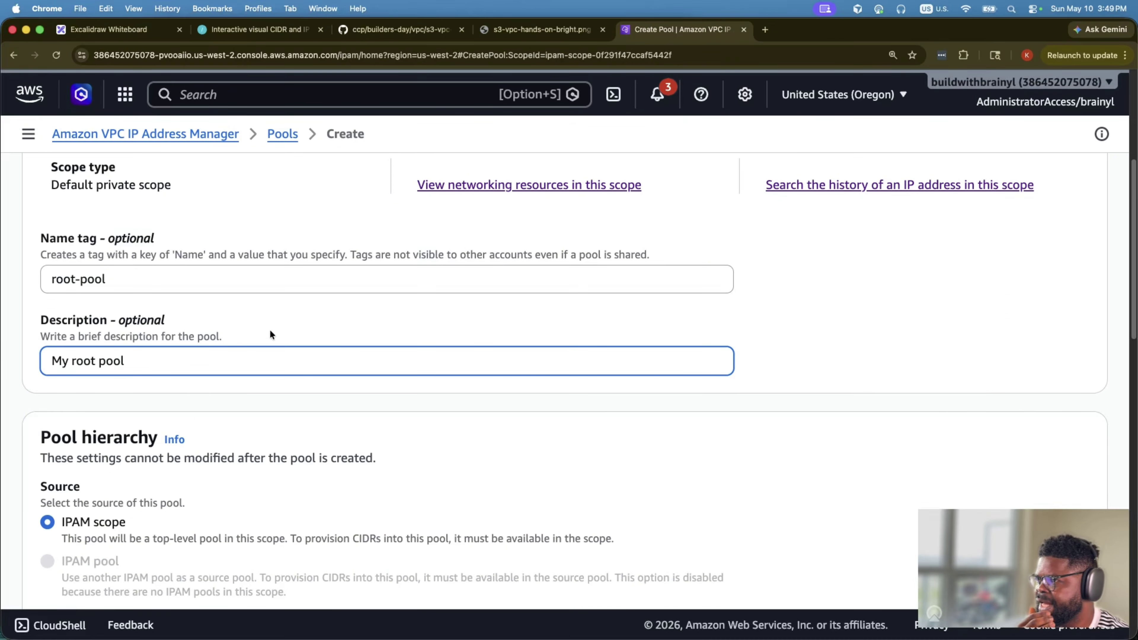
- Review the new pool's source, address family, resource planning and locale settings against the Root Pool on the Excalidraw whiteboard
scroll(329, 382, "down", 5)
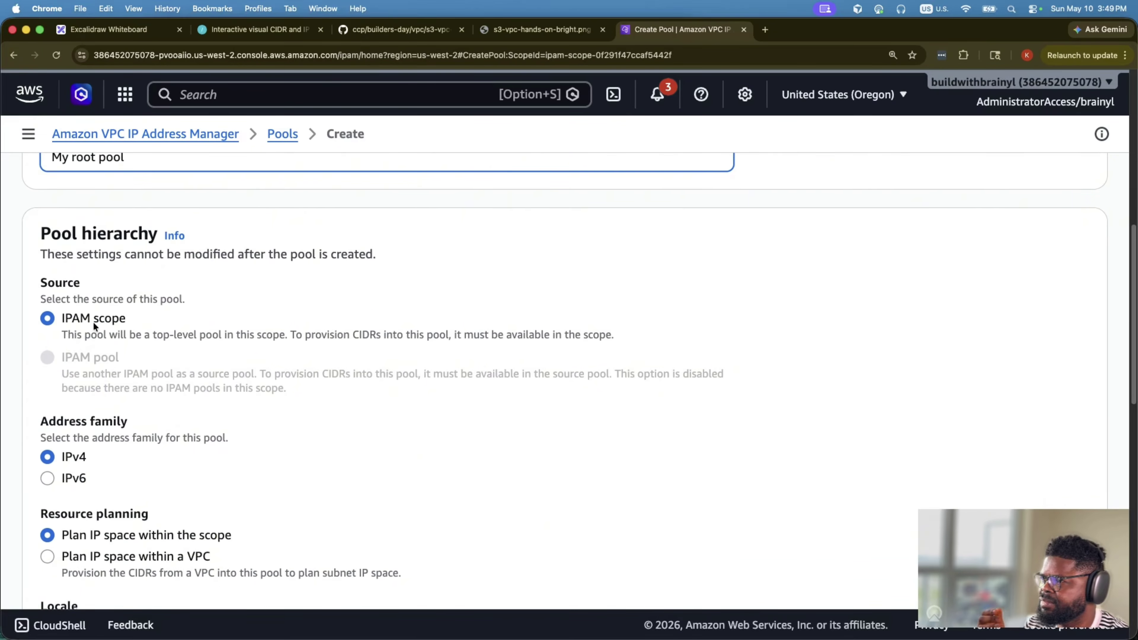
scroll(134, 330, "down", 6)
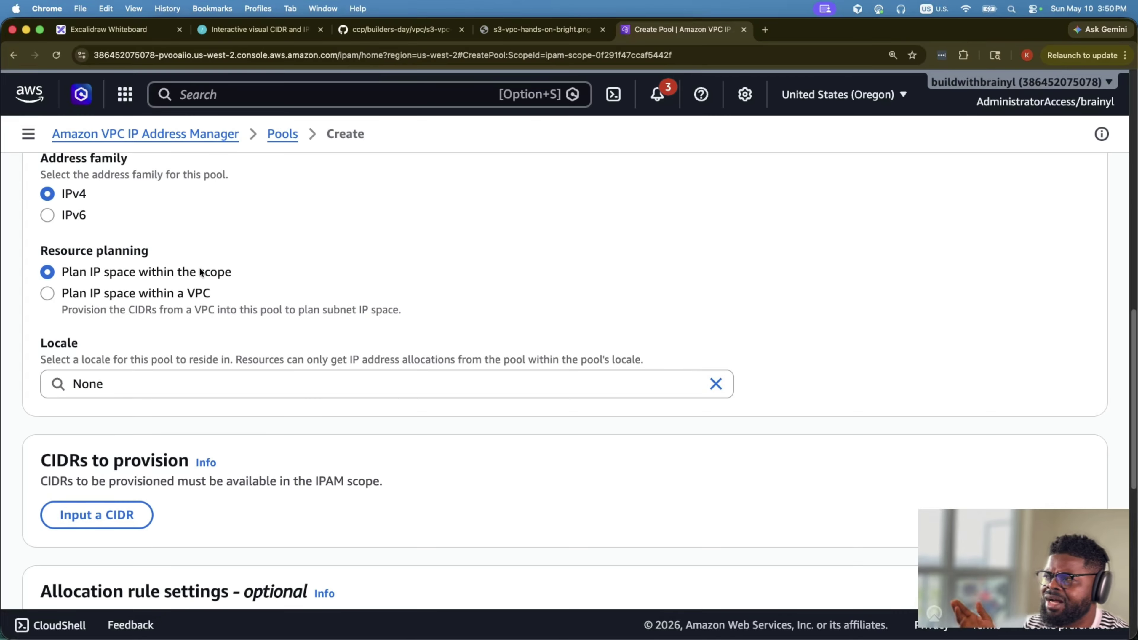
scroll(300, 299, "down", 1)
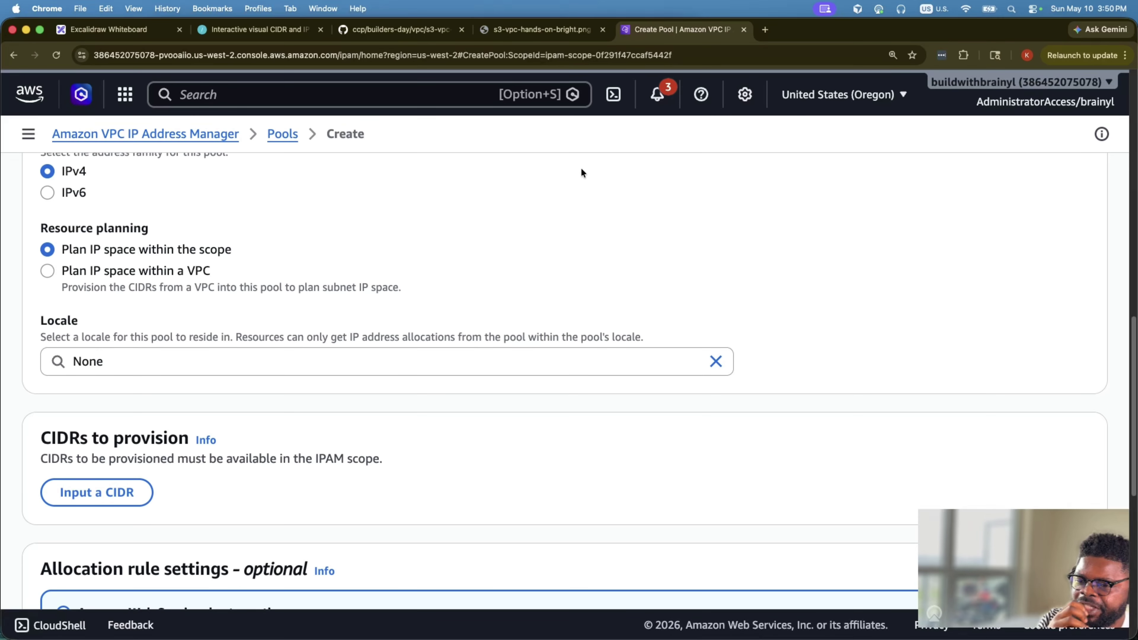
left_click(121, 28)
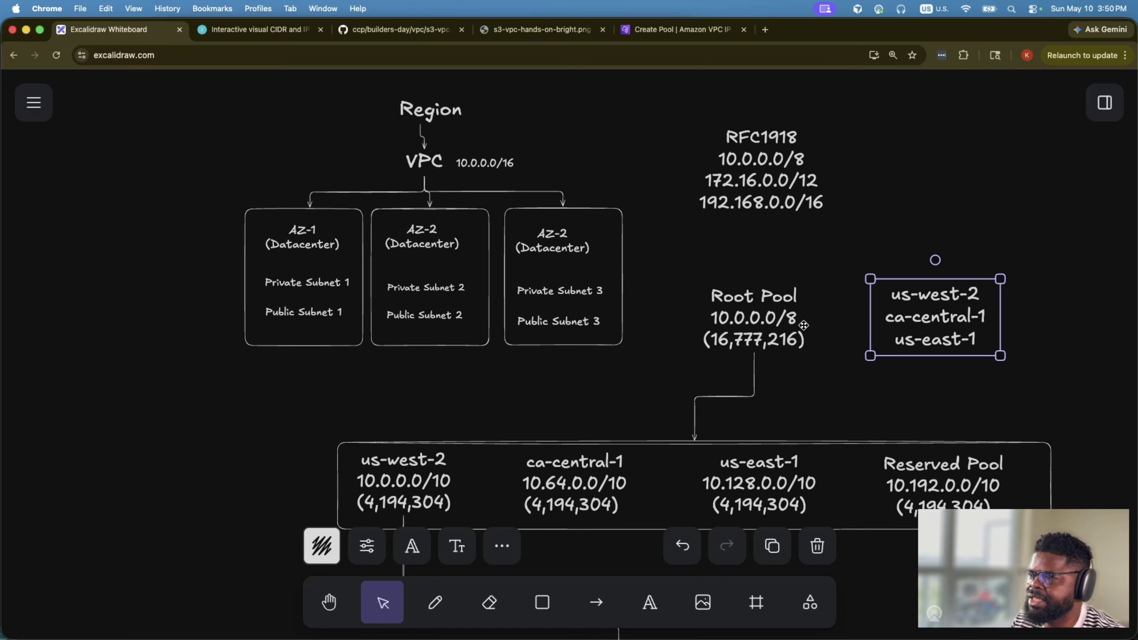
left_click(751, 314)
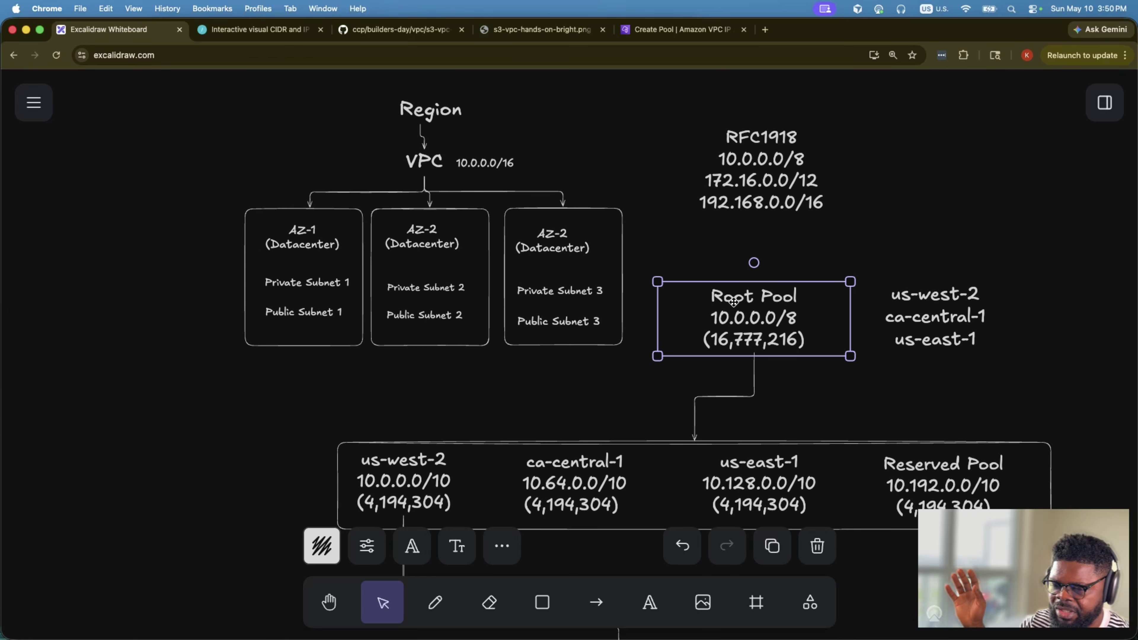
left_click(681, 29)
scroll(410, 353, "down", 1)
scroll(410, 352, "down", 3)
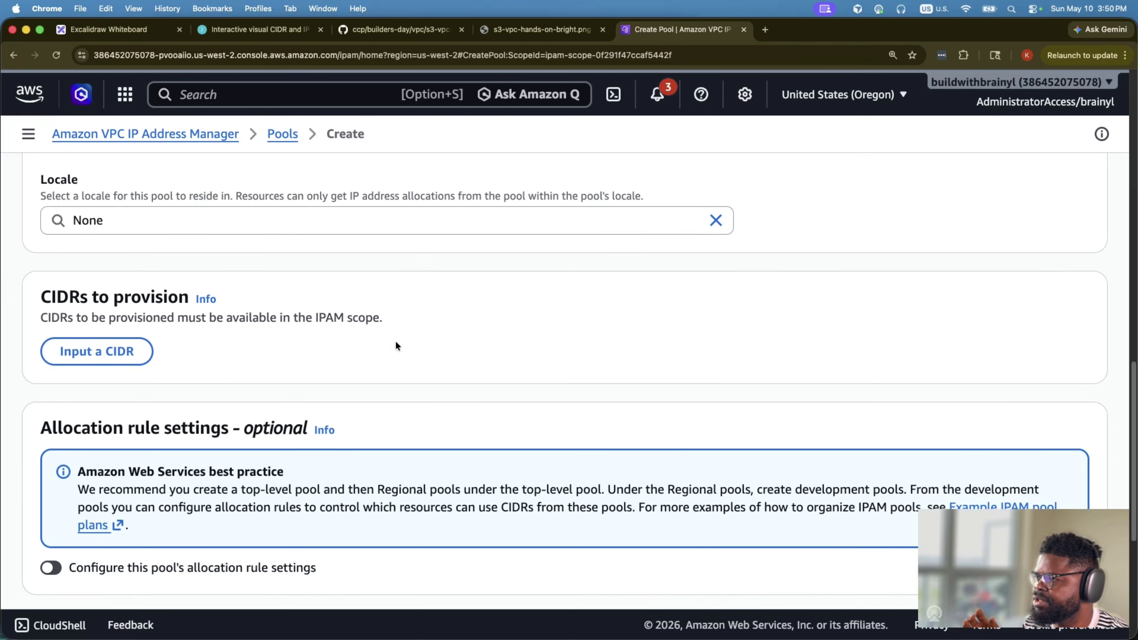
- Add 10.0.0.0/8 as the CIDR to provision, copying it from the Root Pool on the Excalidraw whiteboard
left_click(118, 361)
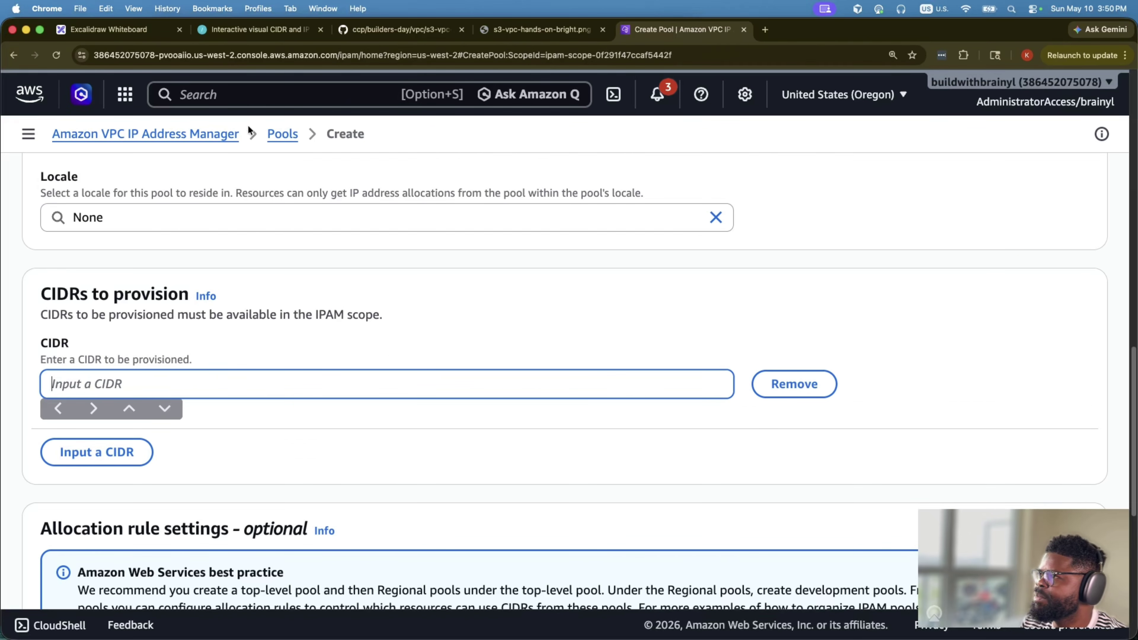
left_click(133, 31)
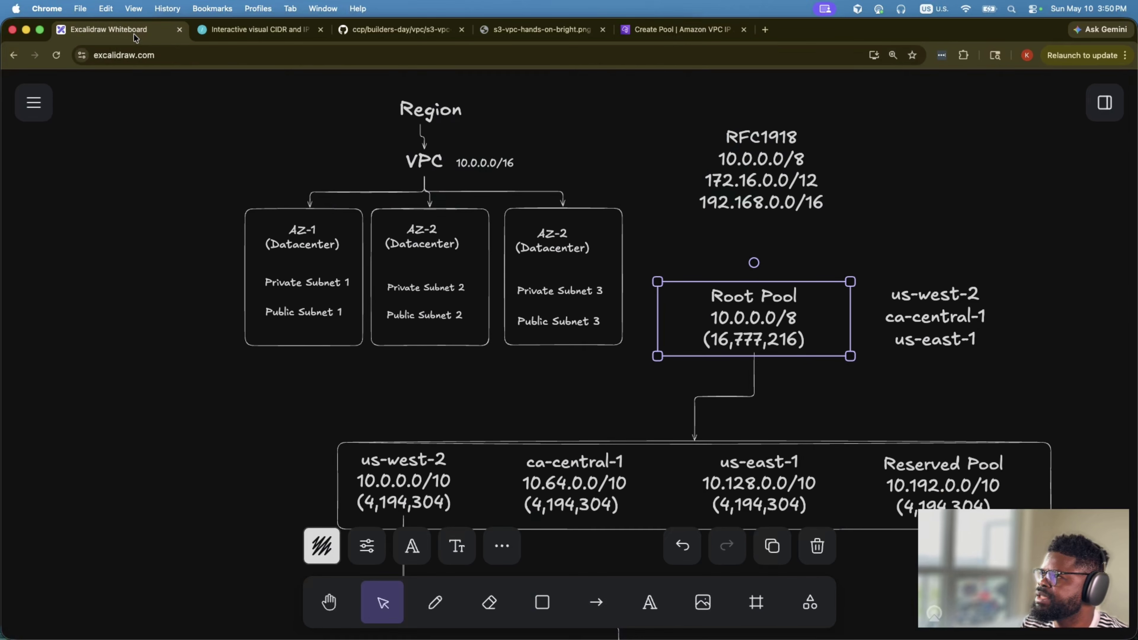
double_click(764, 316)
left_click_drag(798, 317, 710, 317)
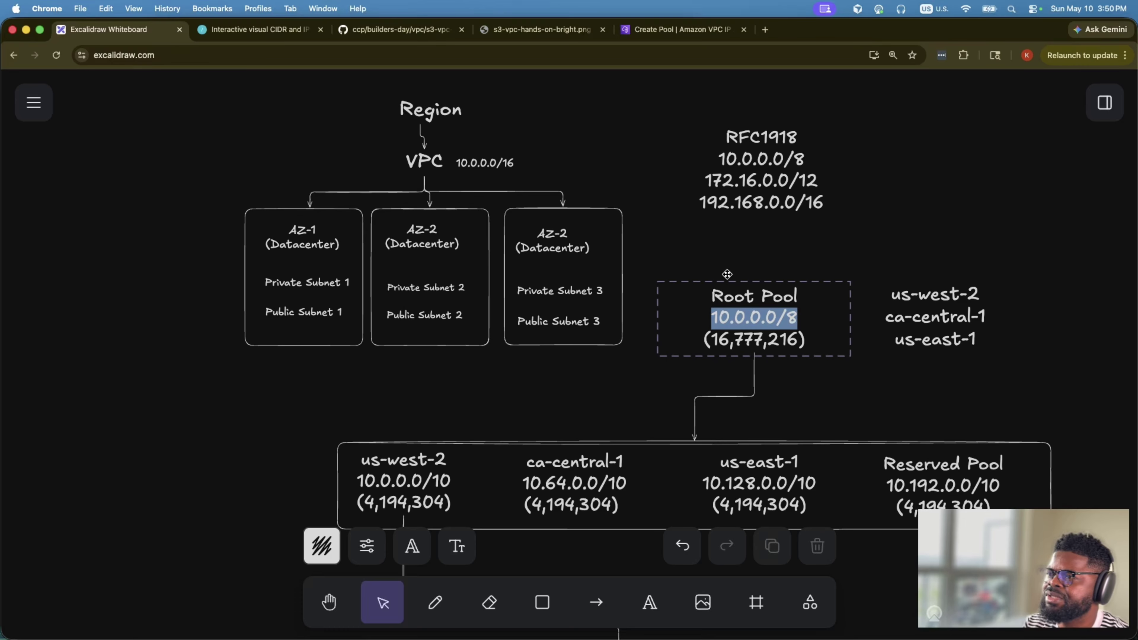
key("super+c")
left_click(681, 29)
key("super+v")
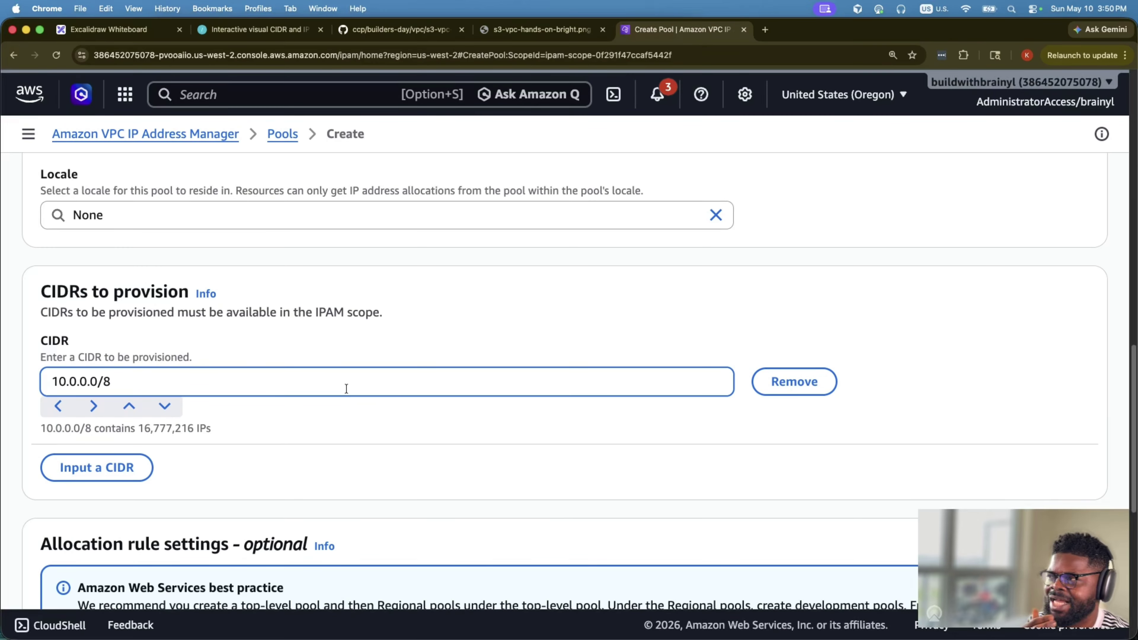
left_click(811, 299)
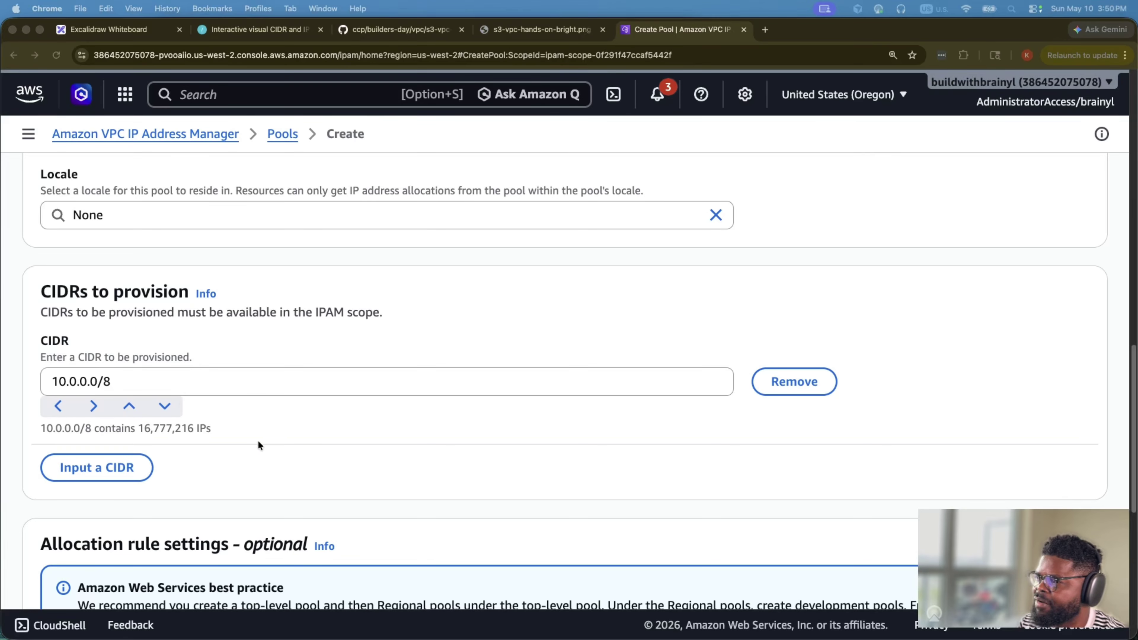
- Compare the IP count of the entered CIDR with the Root Pool's count on the Excalidraw whiteboard
left_click(188, 425)
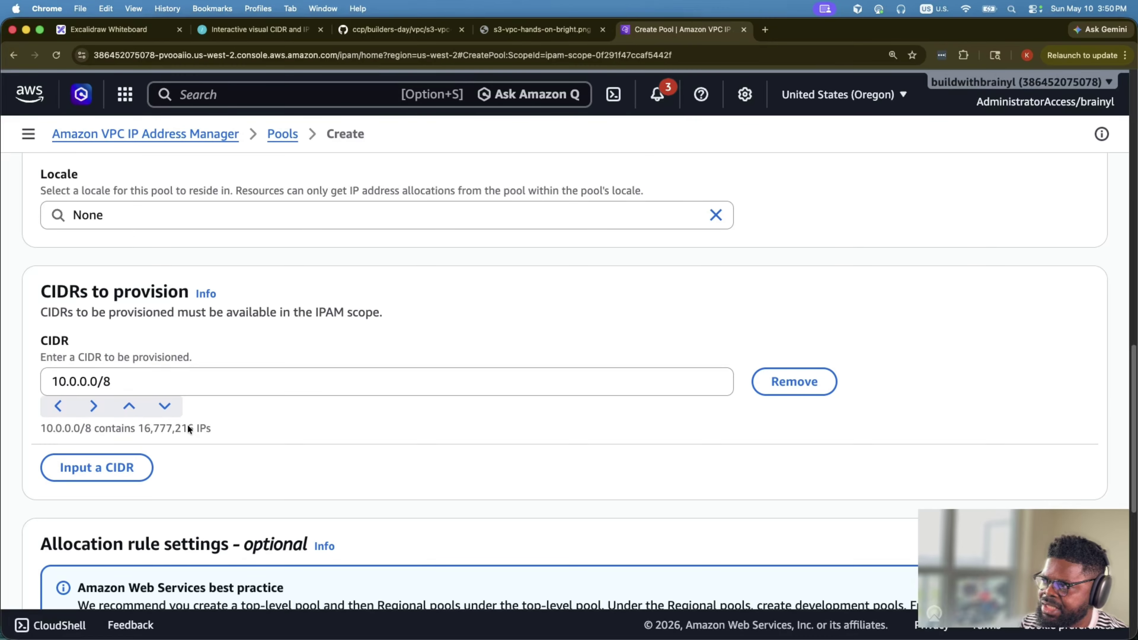
left_click(137, 38)
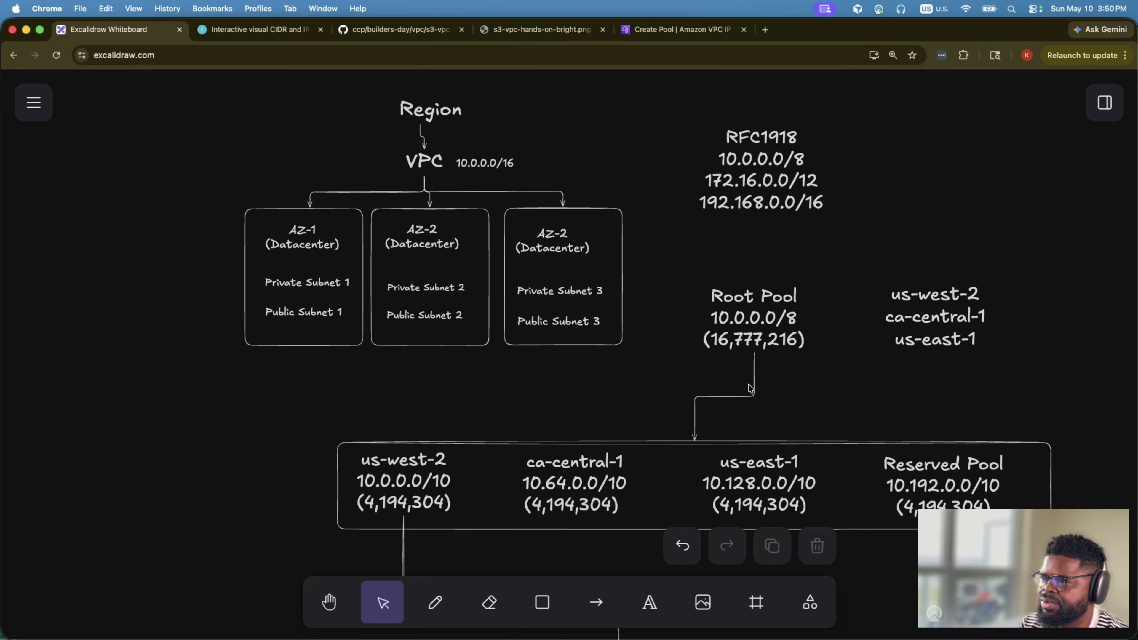
left_click(740, 341)
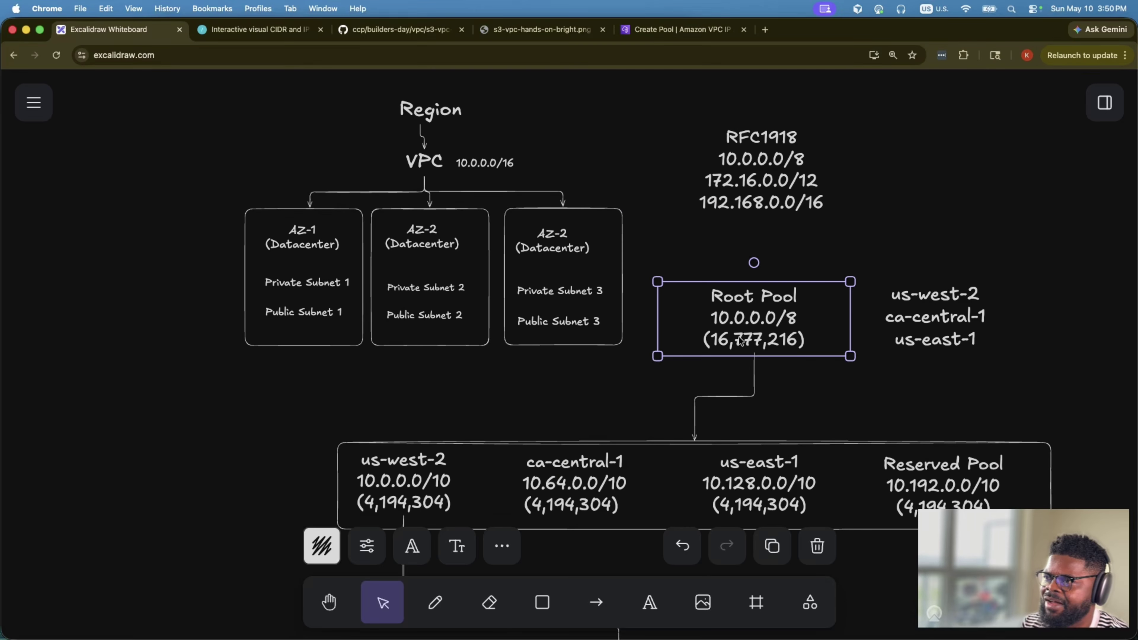
left_click(703, 29)
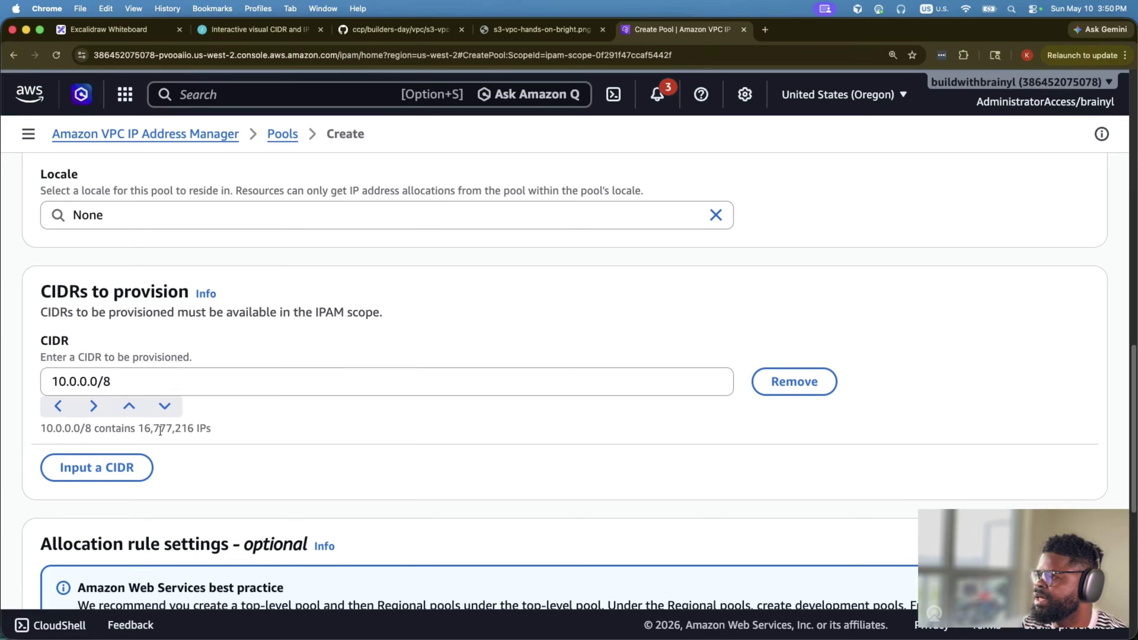
- Leave the pool's allocation rule settings unconfigured and create the root pool
scroll(179, 444, "down", 8)
scroll(352, 416, "up", 5)
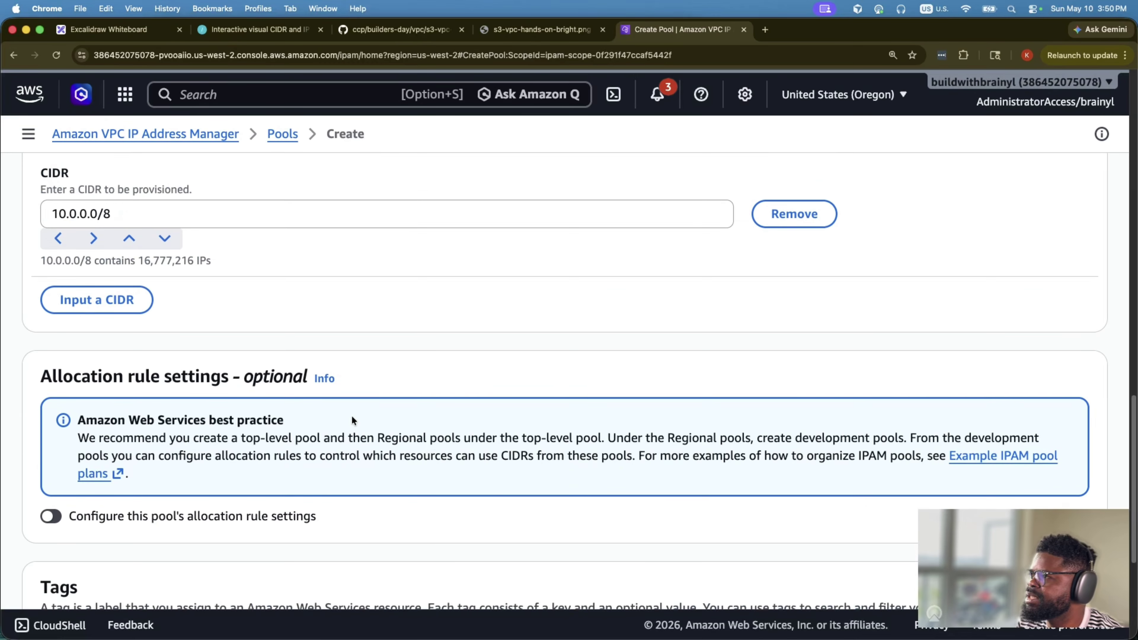
scroll(351, 415, "down", 5)
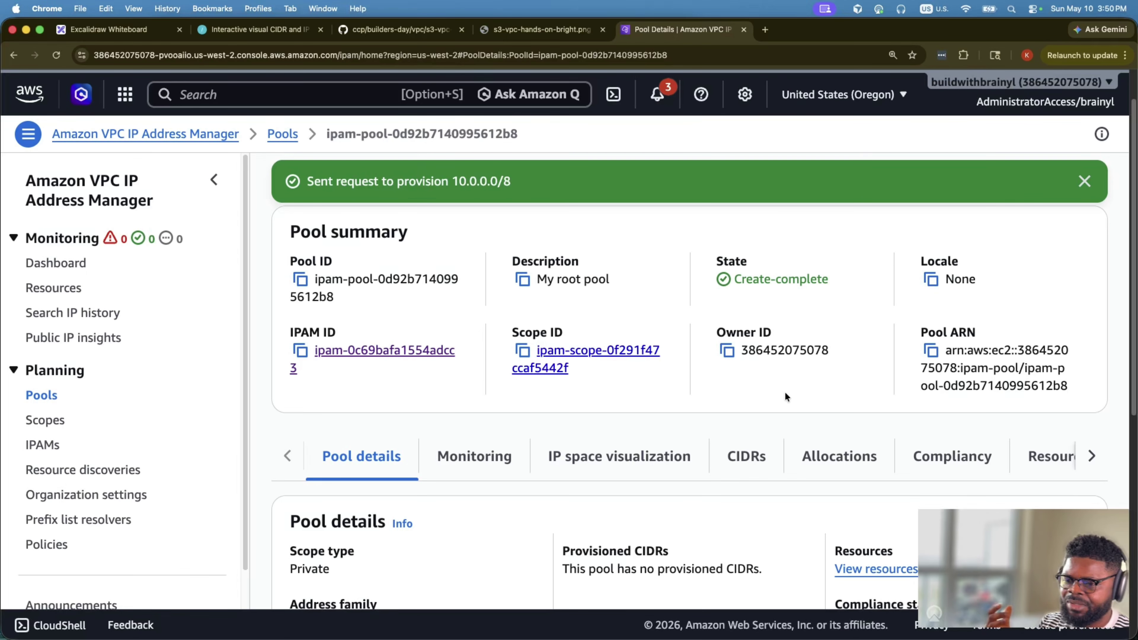
- Review the regional pools under the Root Pool on the Excalidraw whiteboard and copy the name us-west-2 from the first one
left_click(108, 29)
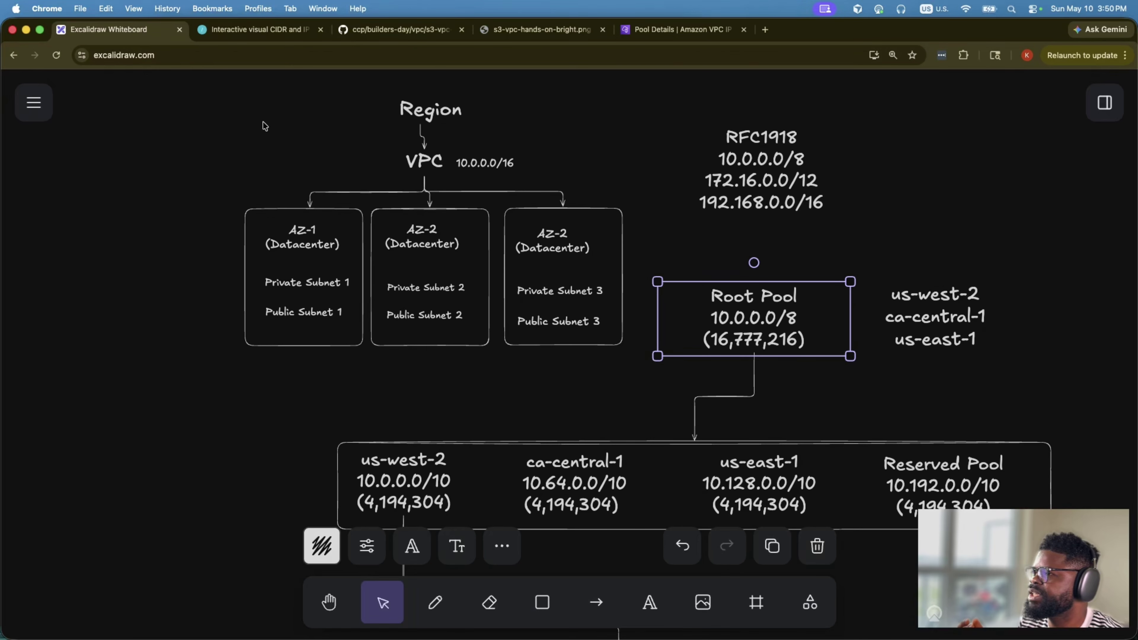
scroll(700, 265, "down", 10)
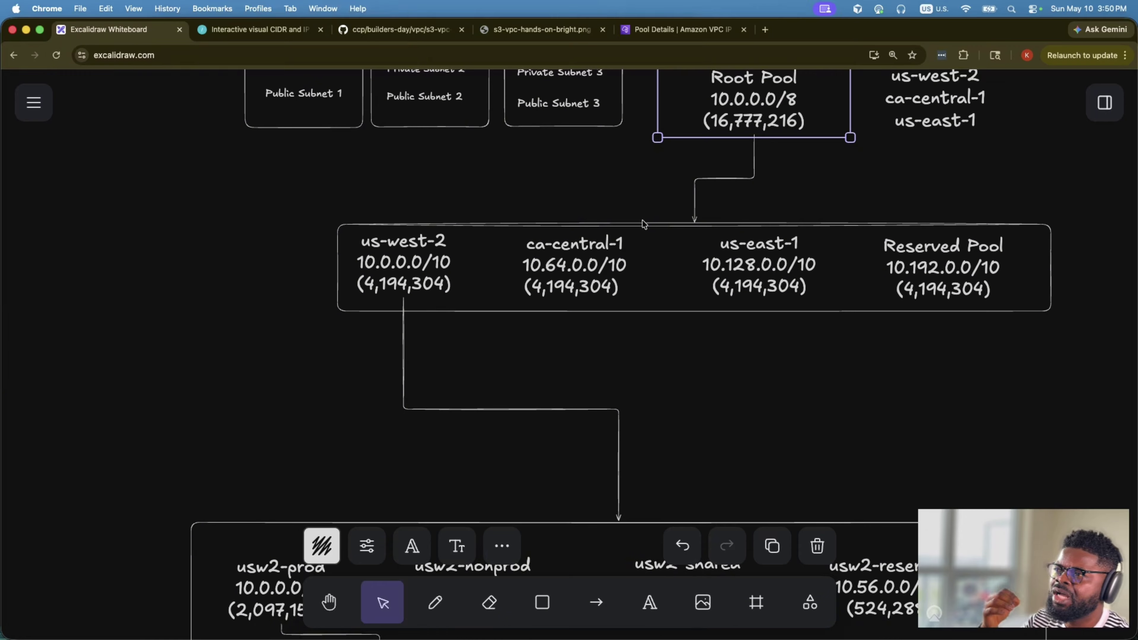
scroll(644, 223, "up", 3)
scroll(534, 273, "down", 10)
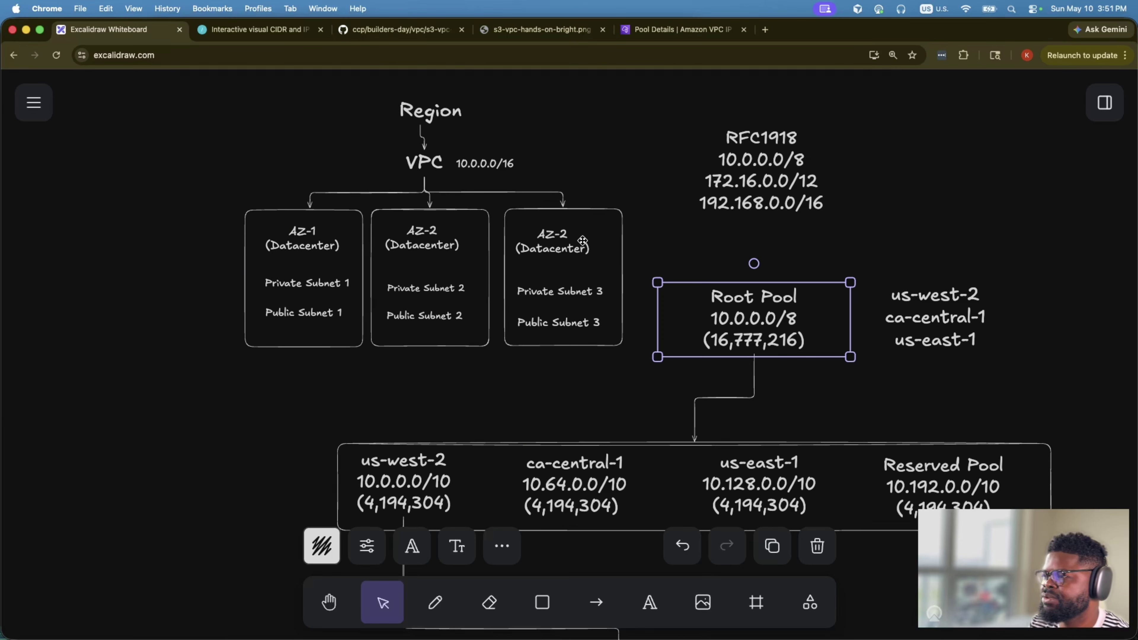
scroll(582, 241, "down", 5)
left_click(391, 326)
double_click(391, 326)
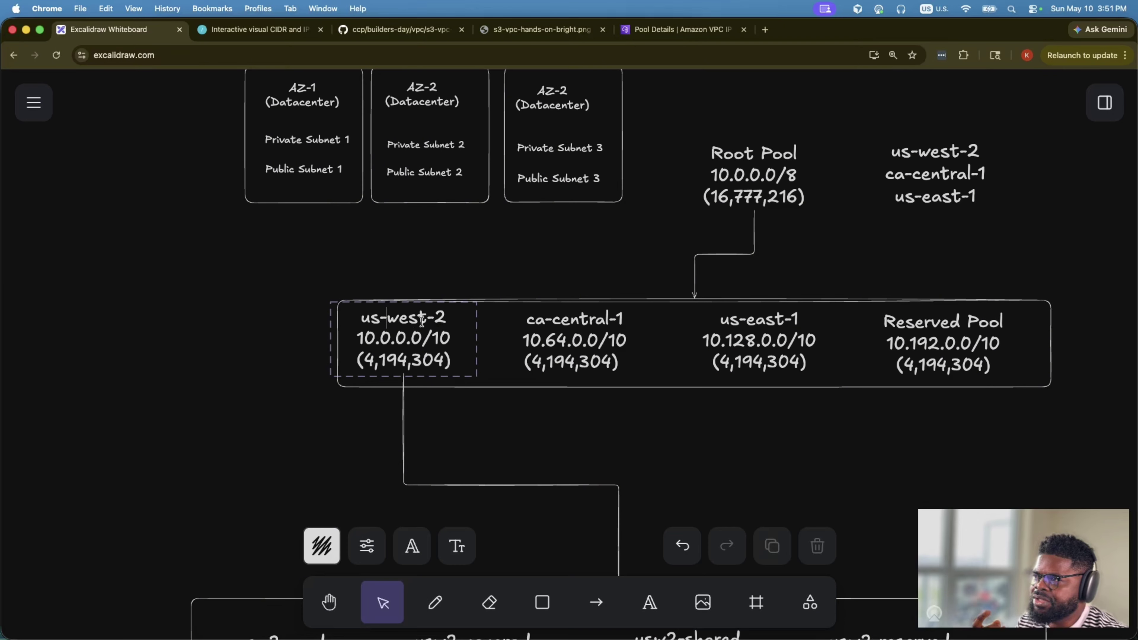
left_click_drag(444, 317, 365, 320)
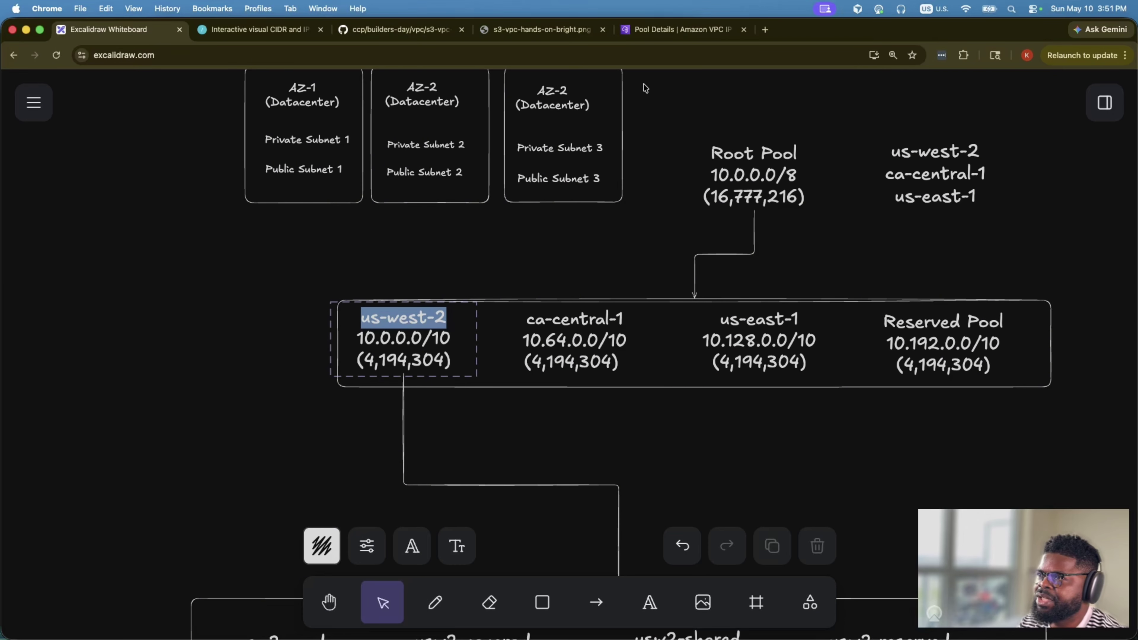
- Switch back to the AWS console and examine the root pool's summary and pool details
left_click(676, 31)
scroll(612, 358, "down", 8)
scroll(457, 412, "up", 6)
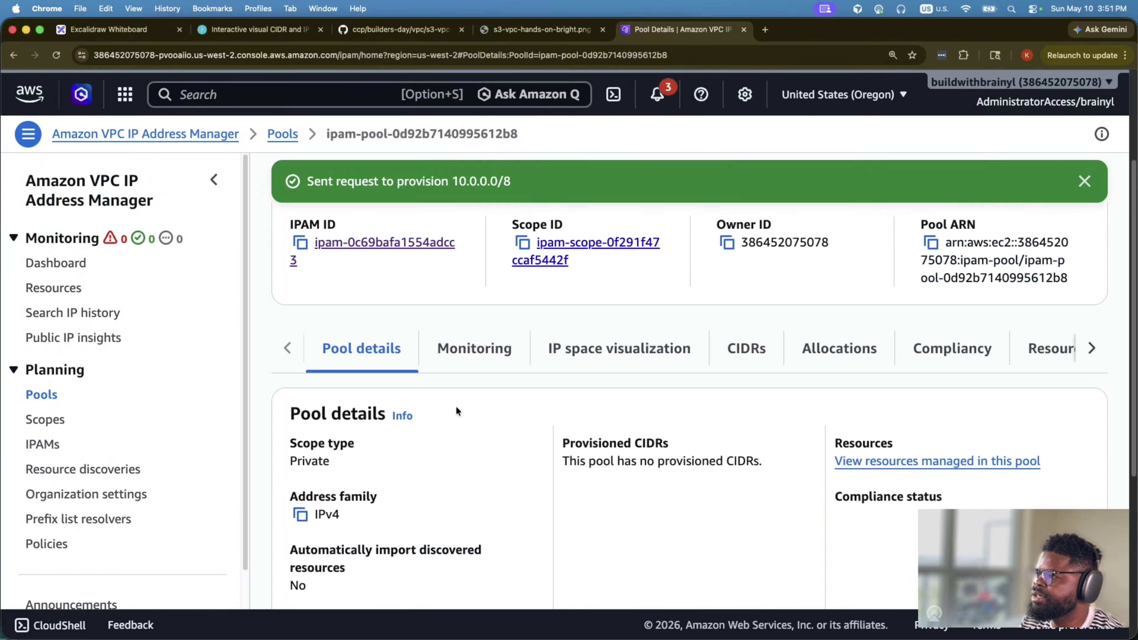
scroll(485, 404, "down", 6)
scroll(944, 311, "up", 9)
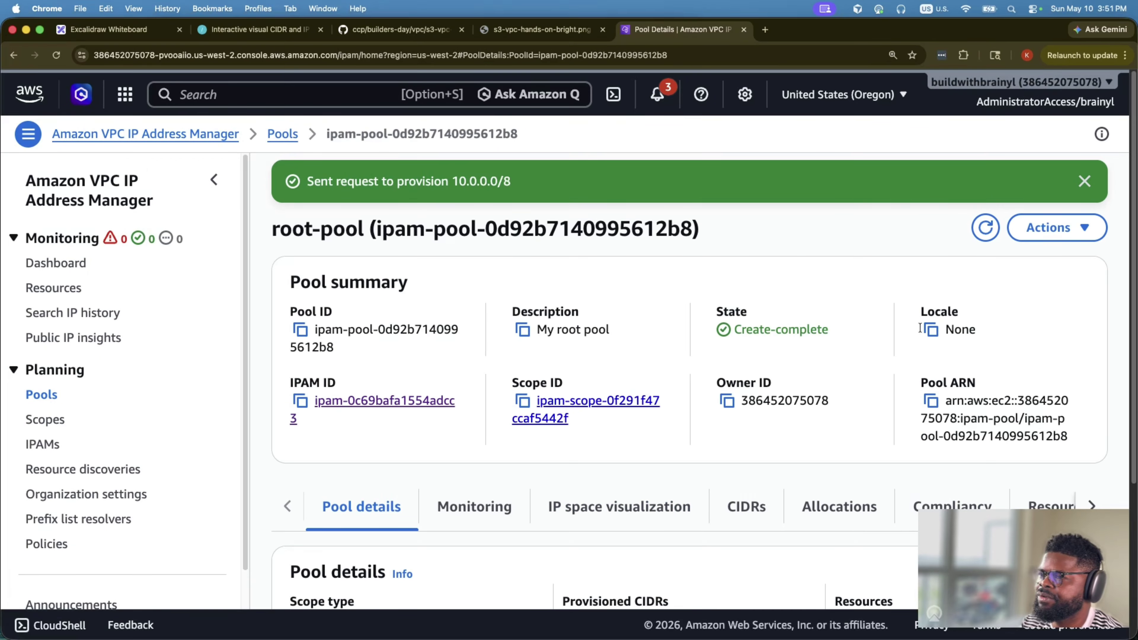
scroll(775, 445, "down", 8)
mouse_move(784, 429)
scroll(784, 428, "up", 8)
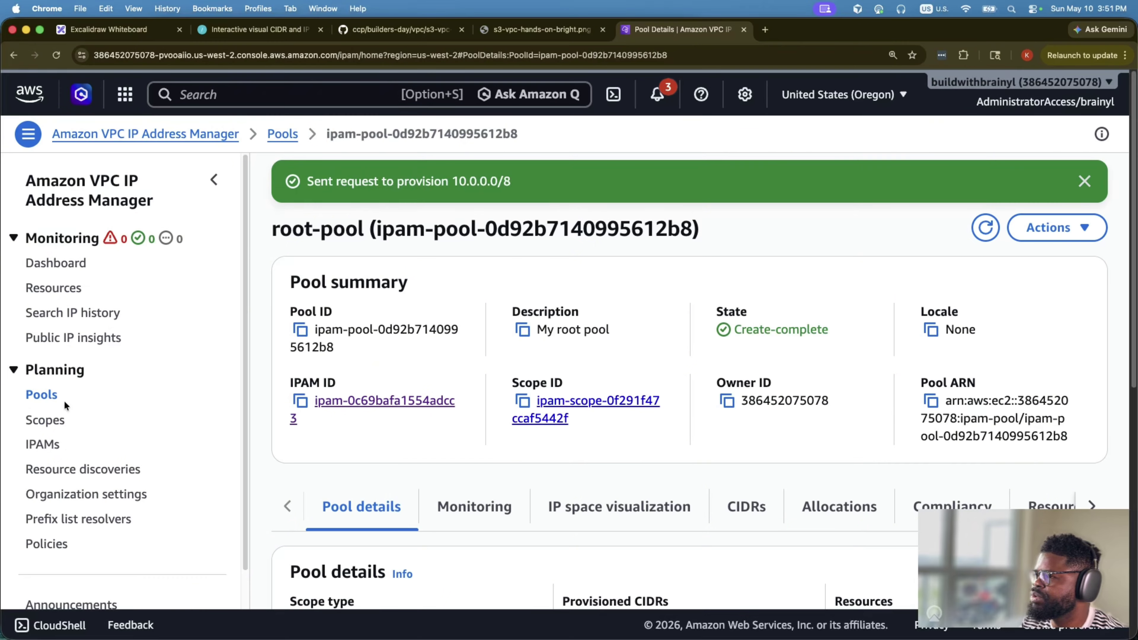
- Open root-pool from the pool list and start creating a new pool within it
left_click(43, 397)
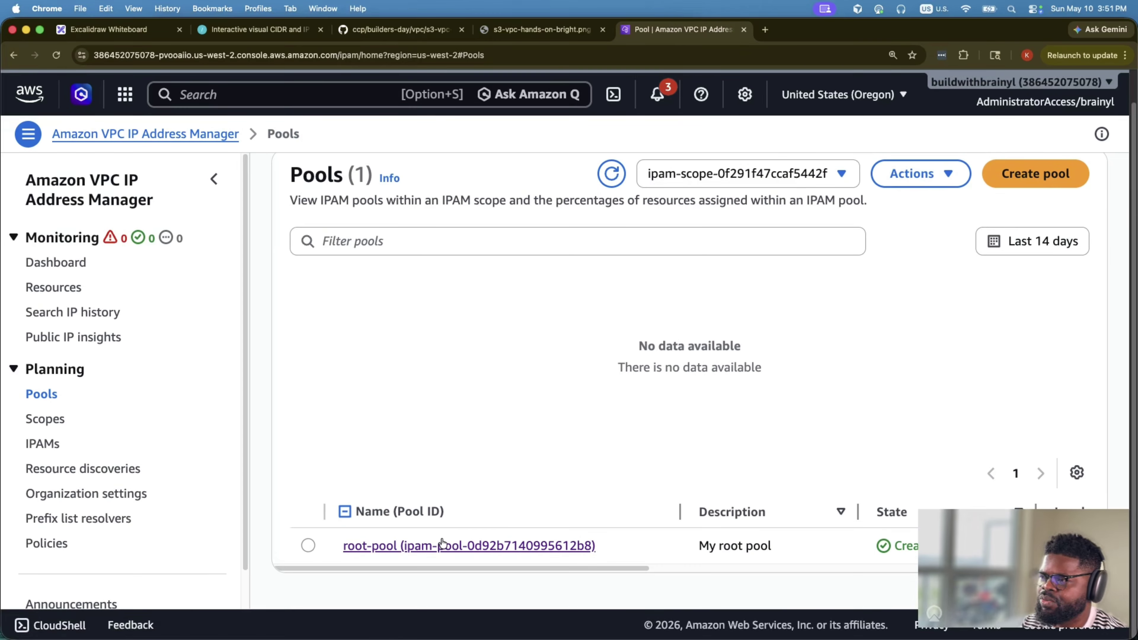
left_click(461, 540)
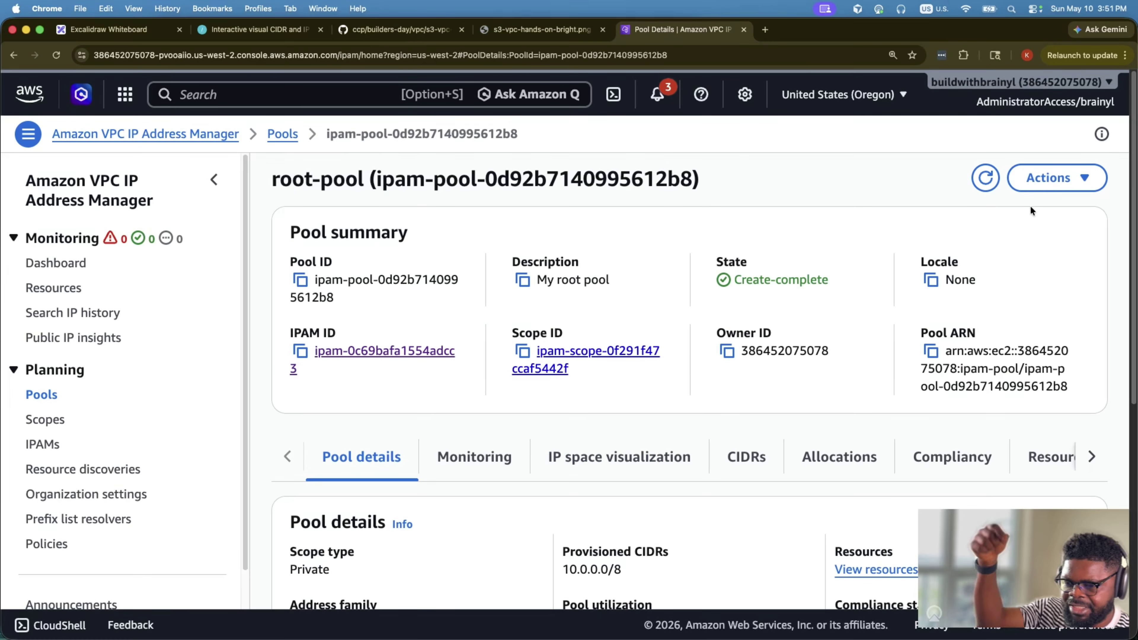
left_click(1037, 193)
left_click(1008, 209)
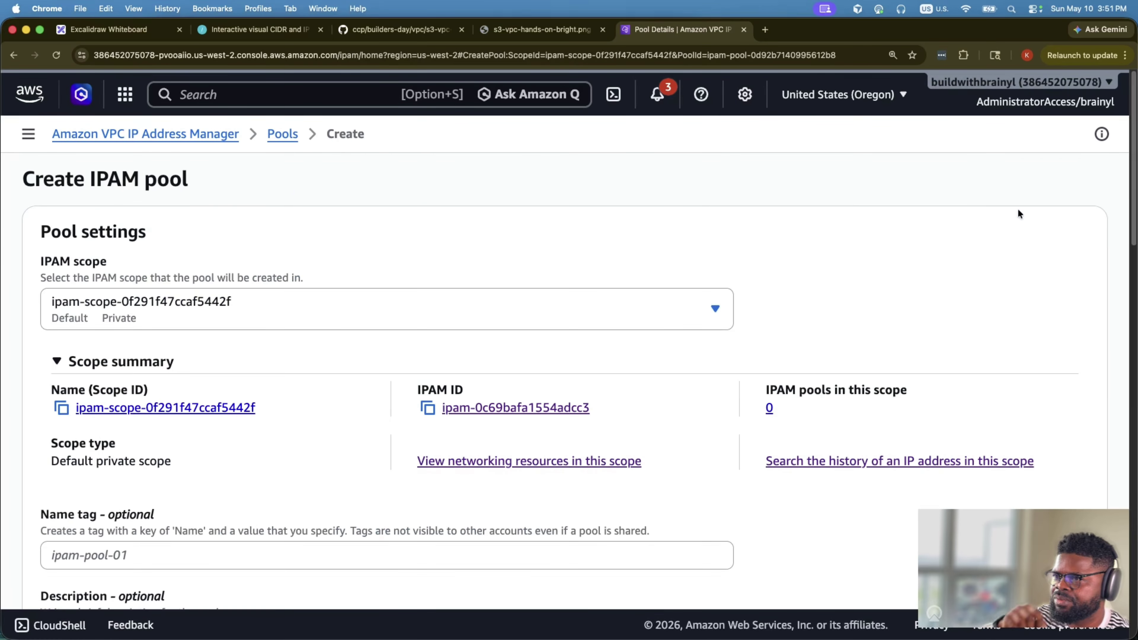
- Name the new pool us-west-2 and give it the description "Pool for us-west-2"
scroll(549, 346, "down", 3)
left_click(193, 432)
key("super+v")
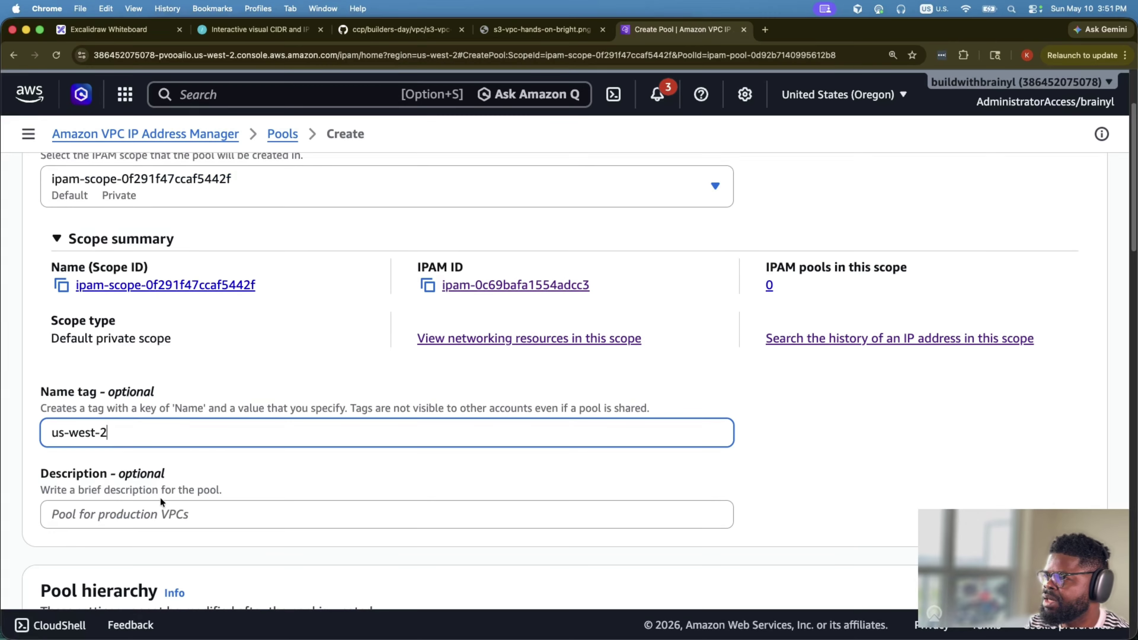
left_click(153, 522)
type("PO")
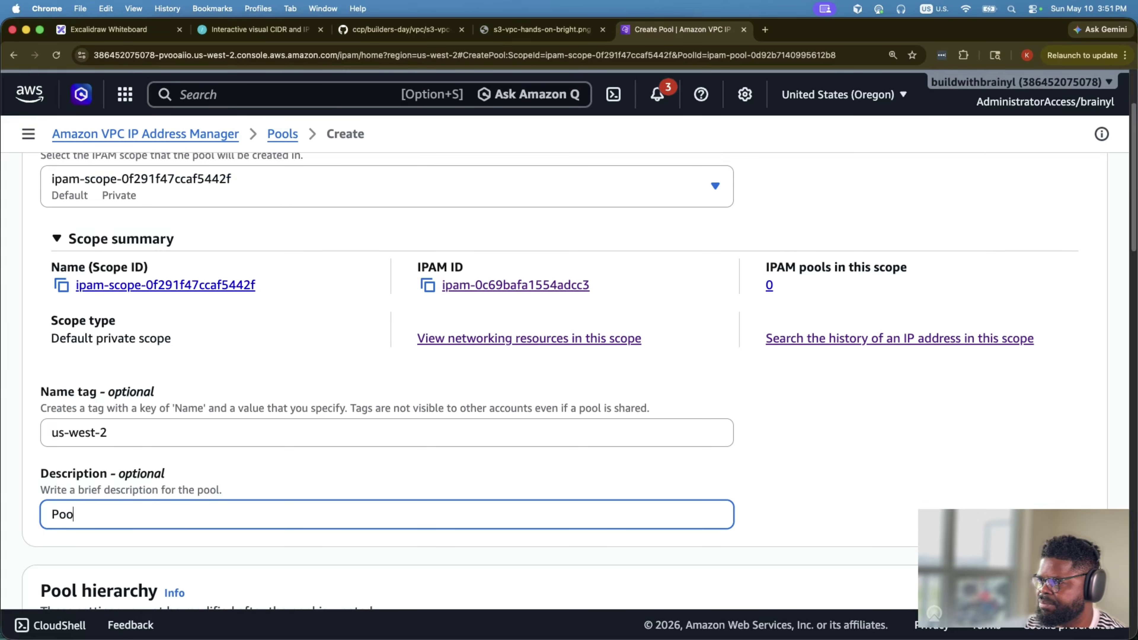
key("BackSpace")
type("f")
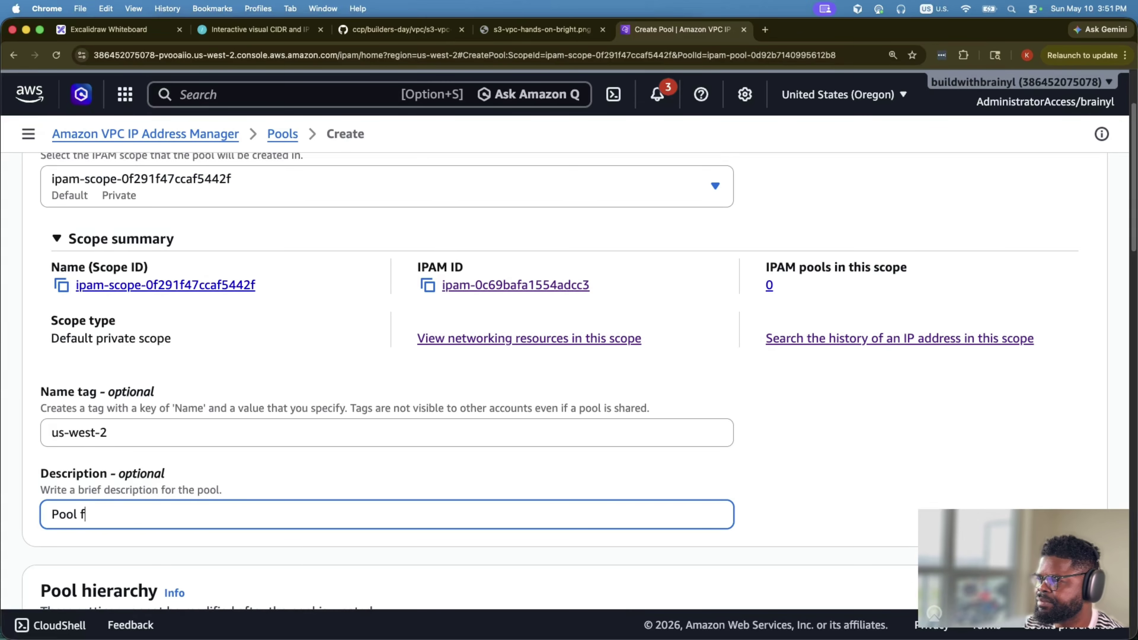
type("or us-west-2")
- Keep root-pool as the source and set the new pool's locale to us-west-2 (Oregon)
scroll(288, 498, "down", 10)
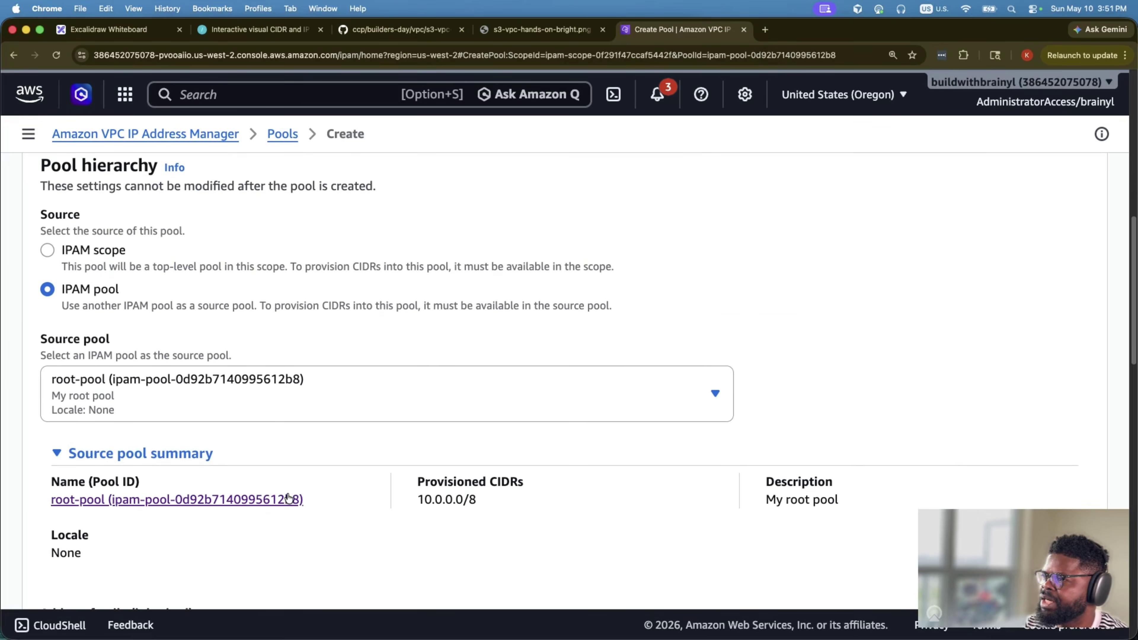
scroll(170, 372, "down", 9)
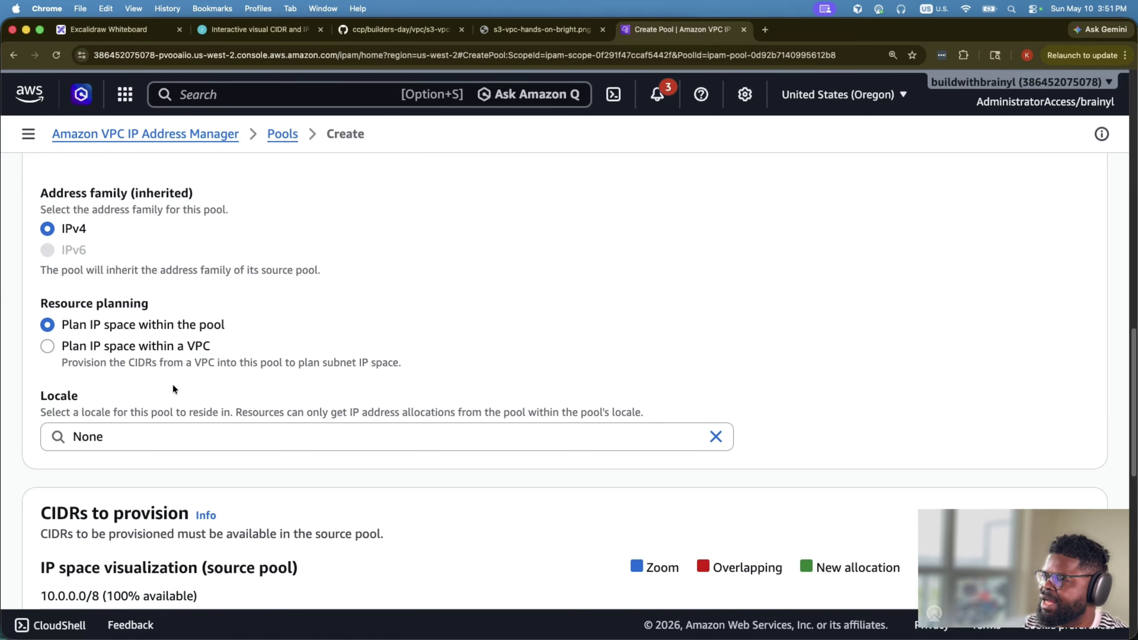
left_click(177, 438)
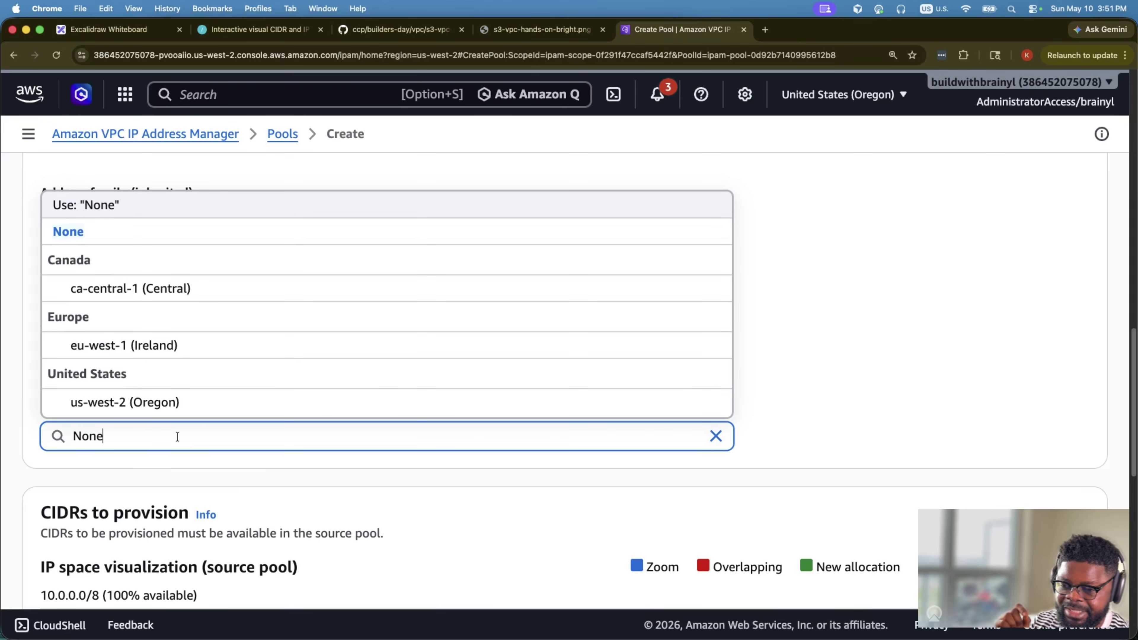
type("use")
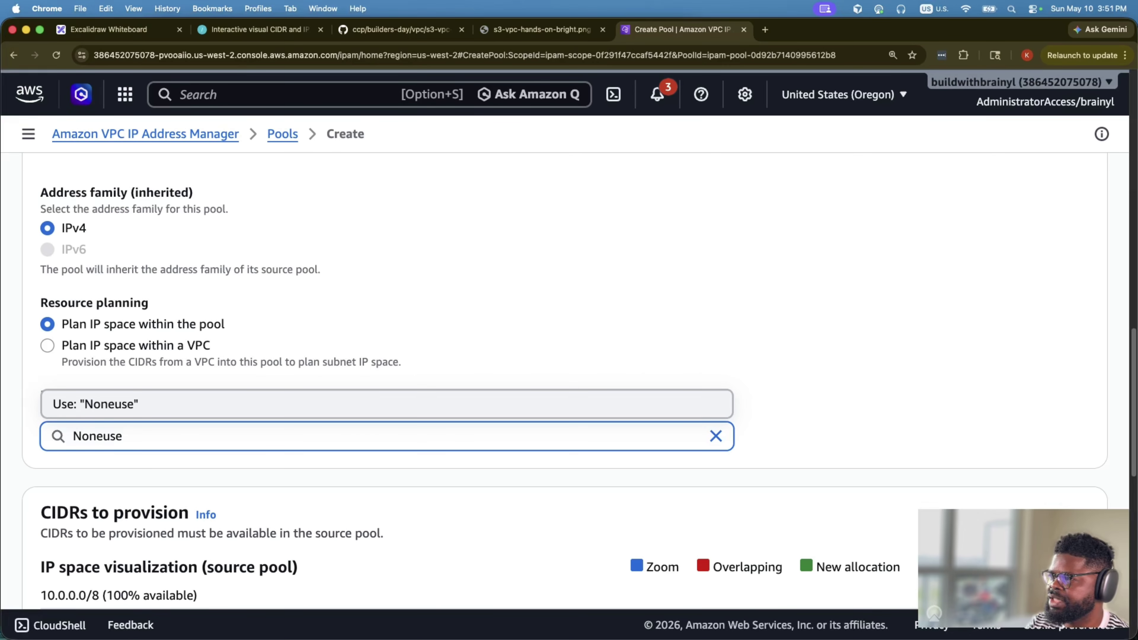
key("super+a")
type("us-wes")
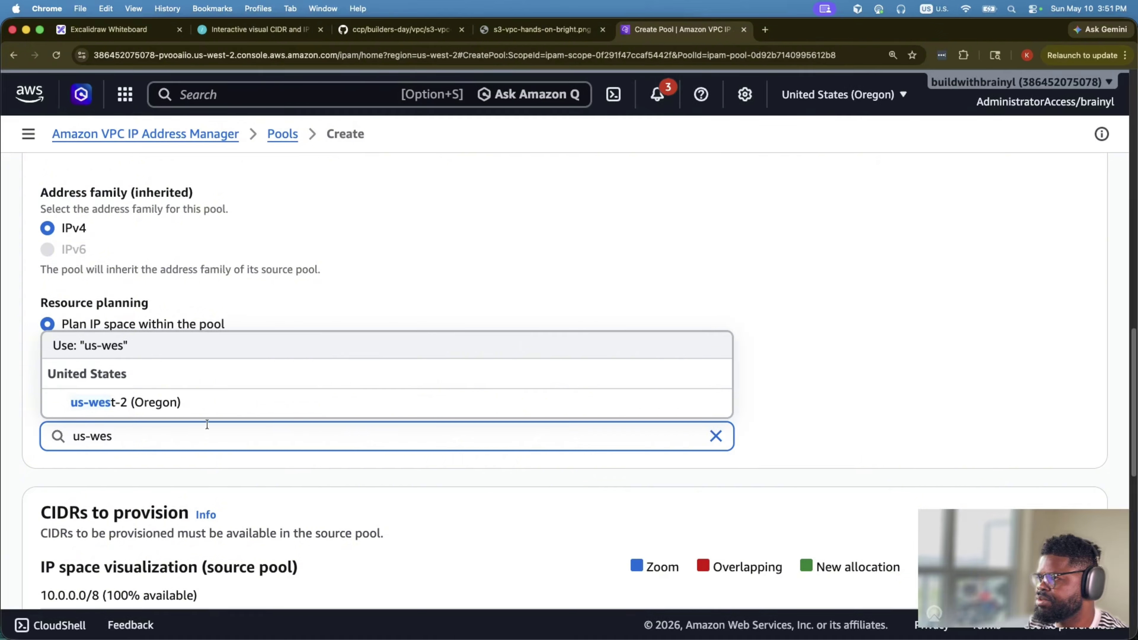
left_click(233, 402)
- Examine the source pool's IP space visualization and the options for provisioning a CIDR
scroll(249, 411, "down", 10)
scroll(251, 412, "up", 2)
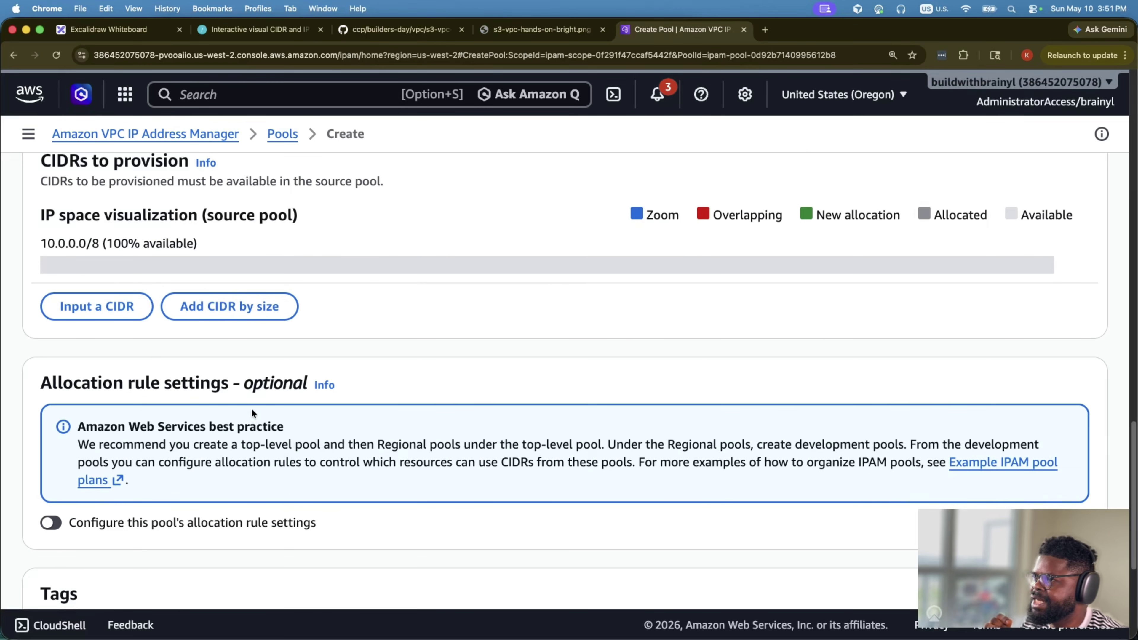
scroll(45, 283, "up", 1)
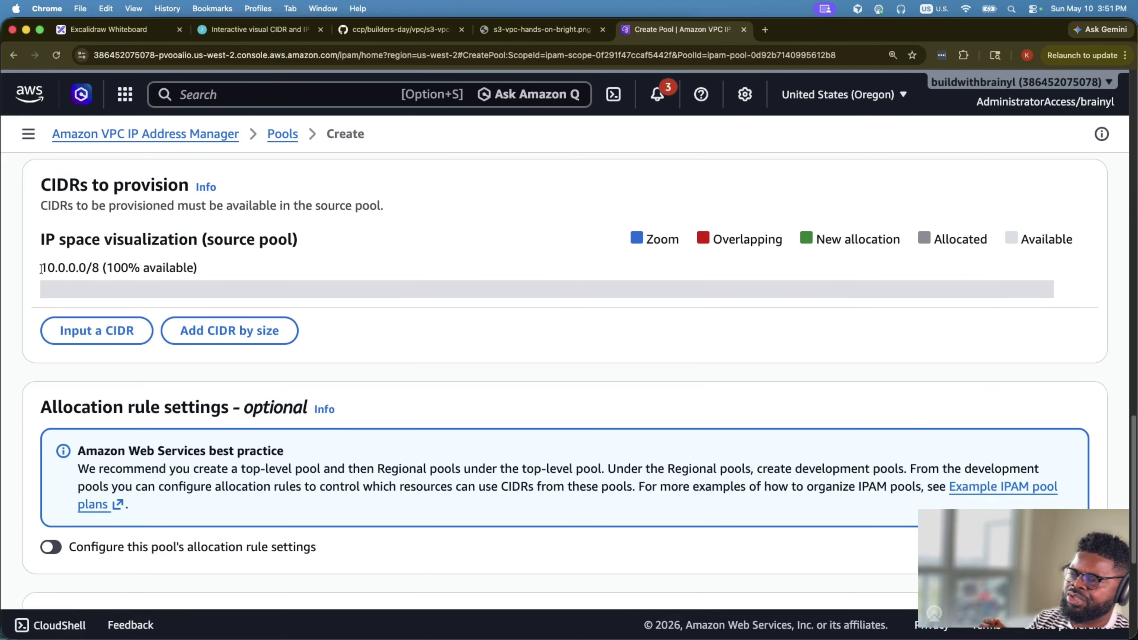
key("super+equal")
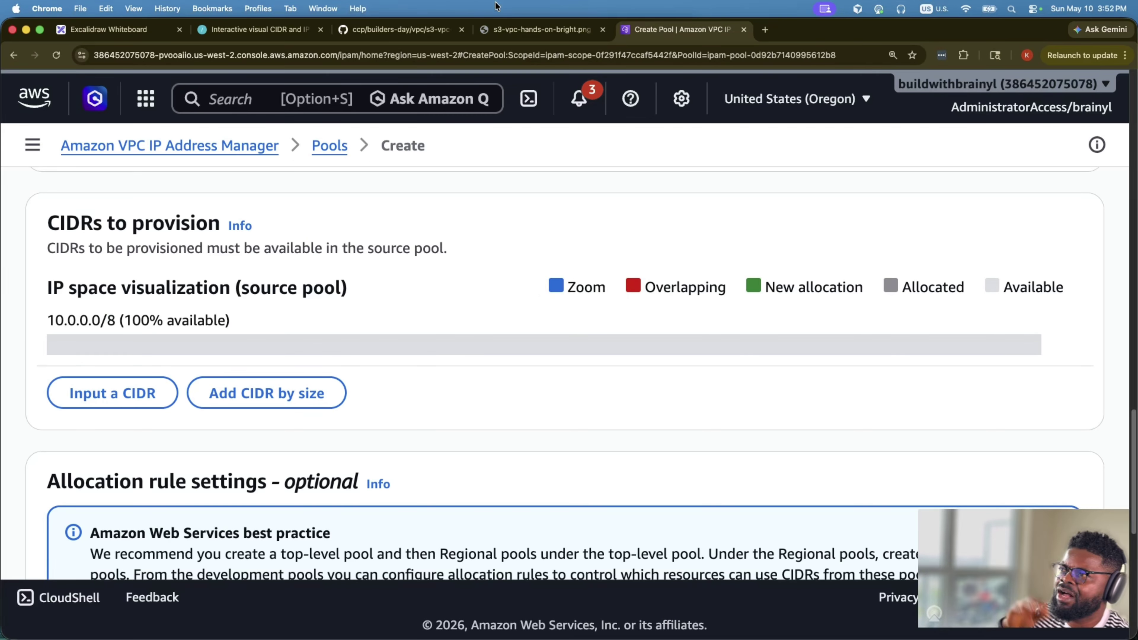
left_click(260, 29)
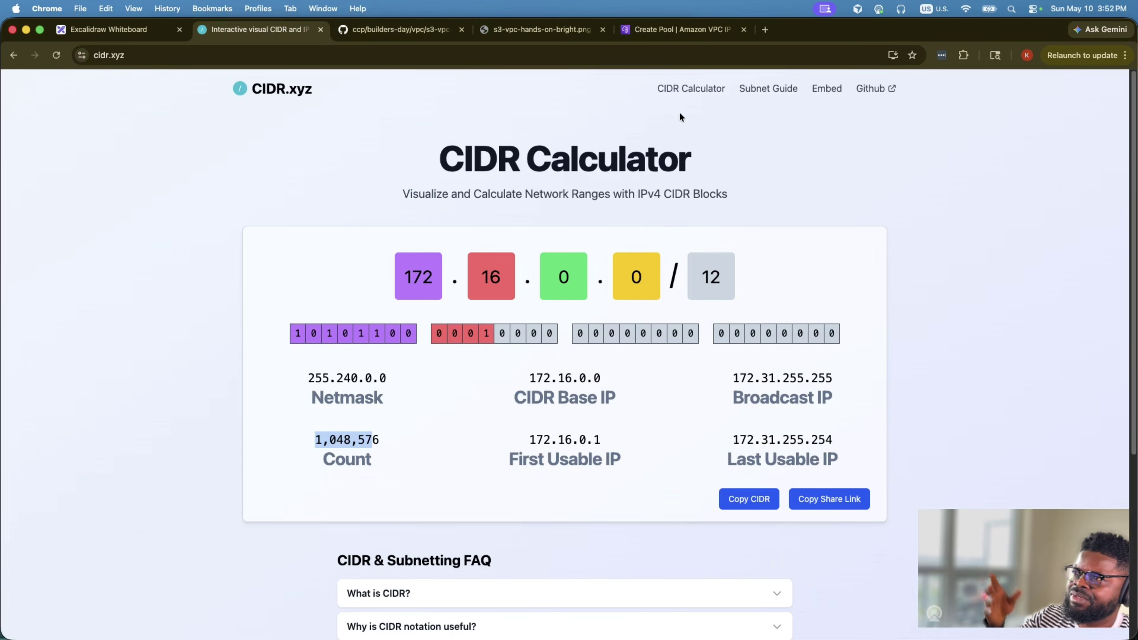
left_click(667, 28)
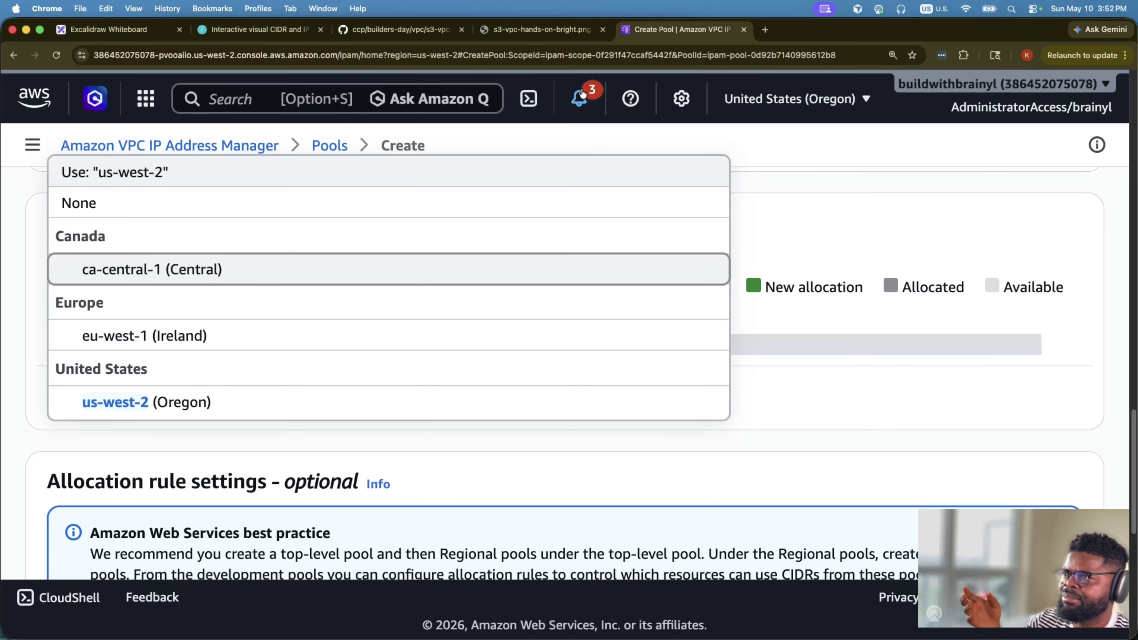
key("Up")
left_click(779, 184)
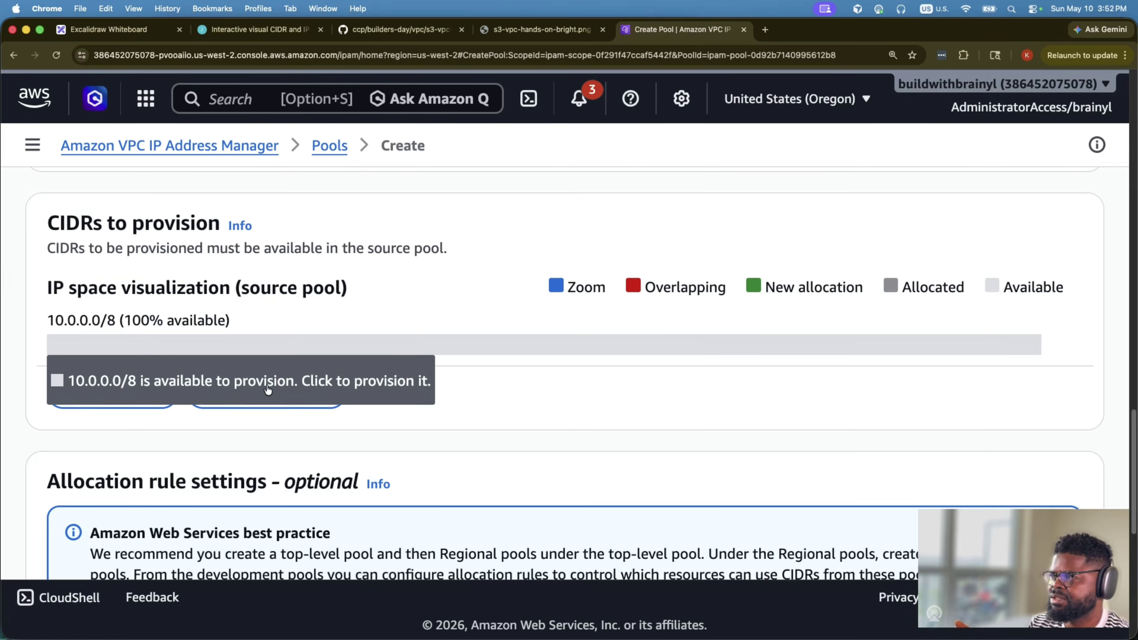
- Add 10.0.0.0/10 as the CIDR to provision, copying it from the us-west-2 pool on the Excalidraw whiteboard
left_click(113, 29)
left_click(399, 329)
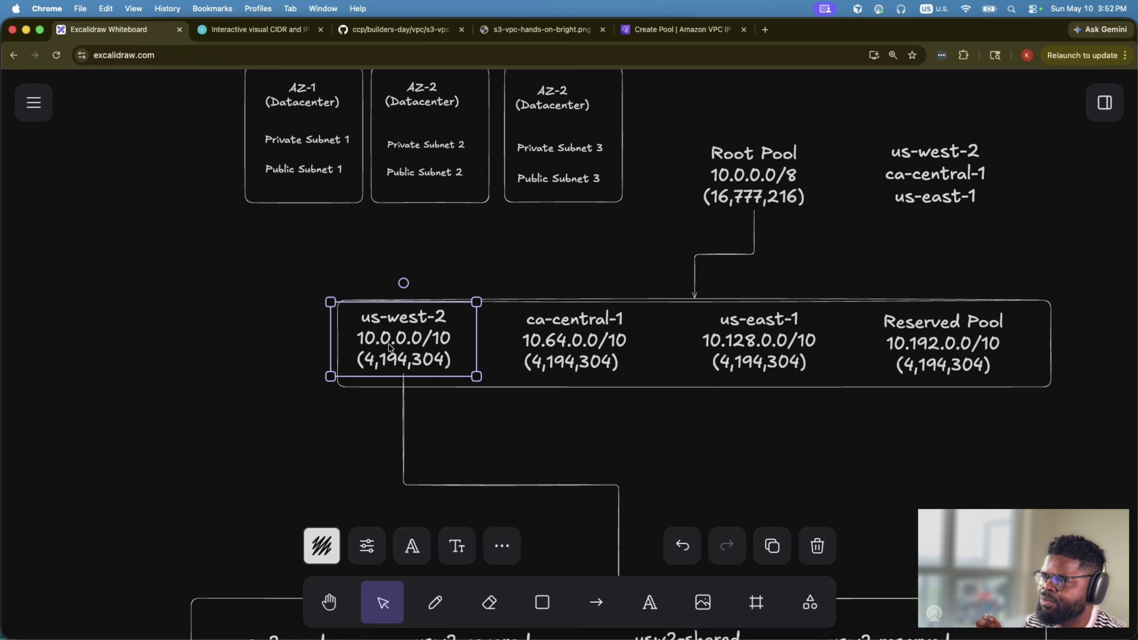
double_click(398, 329)
left_click_drag(450, 338, 357, 337)
key("super+c")
key("ctrl+shift+Tab")
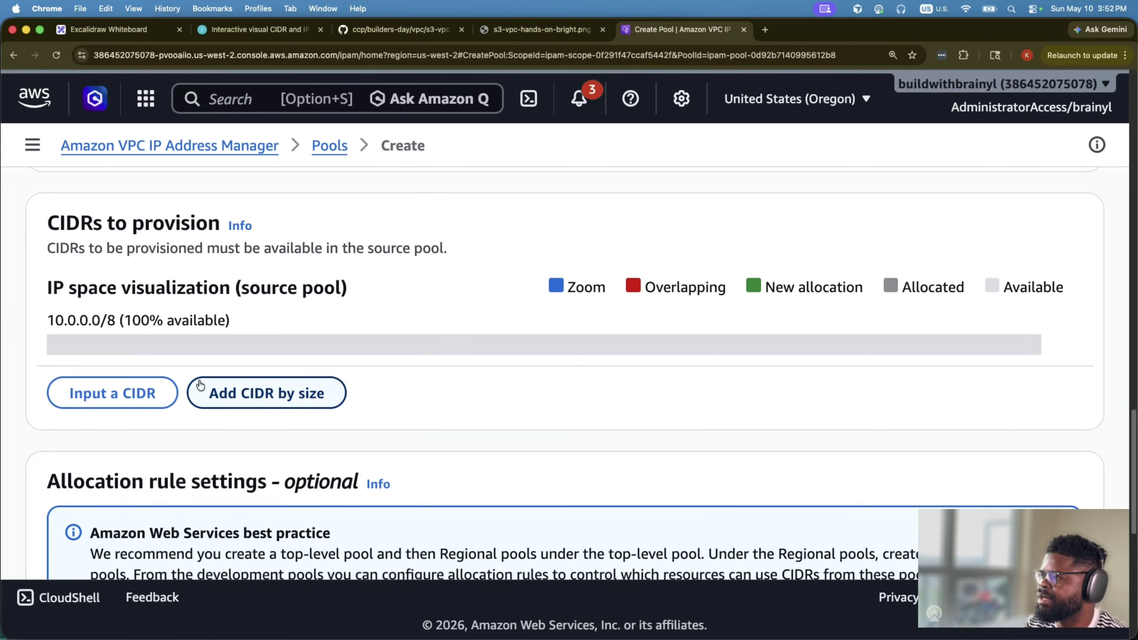
left_click(118, 394)
key("super+v")
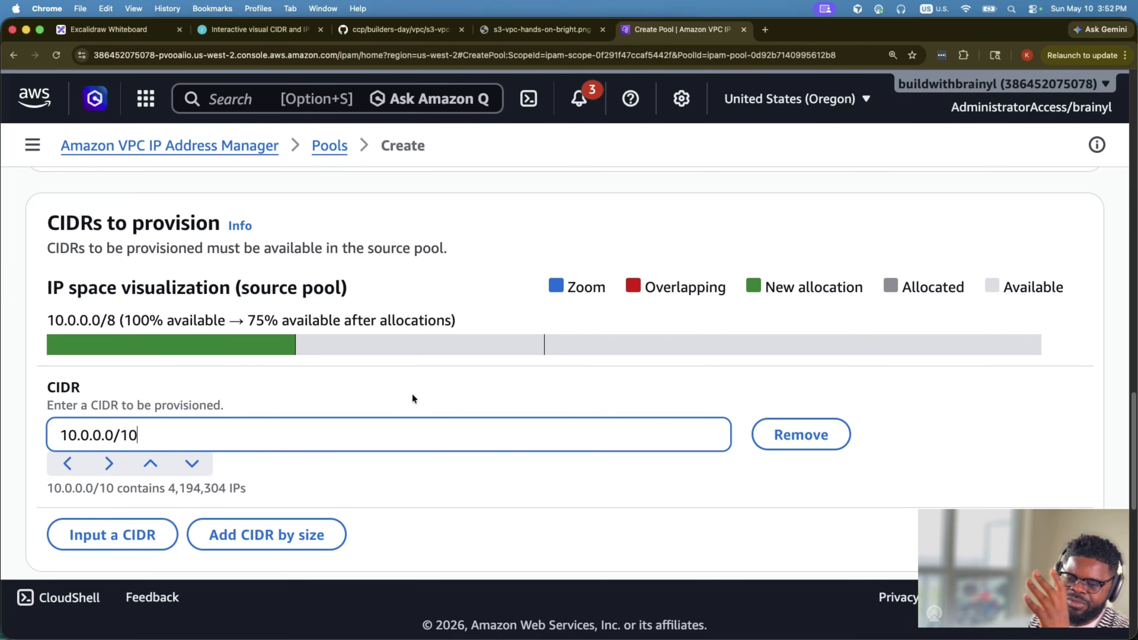
- Review the regional pool's settings, create it without allocation rules, and return to the pool list to check the hierarchy
scroll(412, 393, "down", 10)
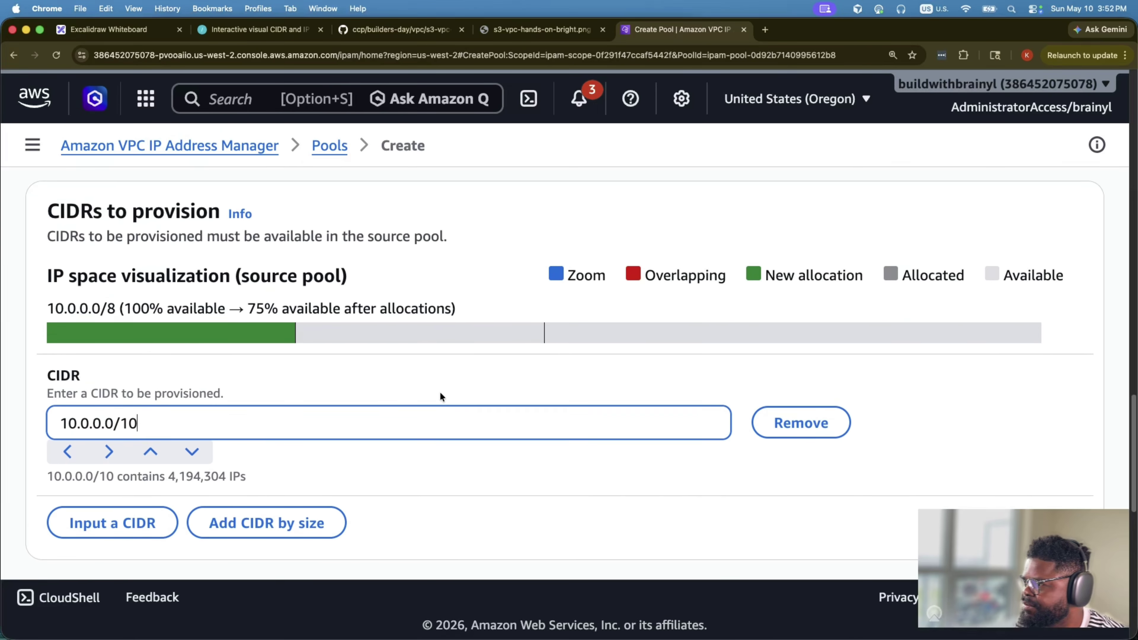
scroll(448, 391, "up", 15)
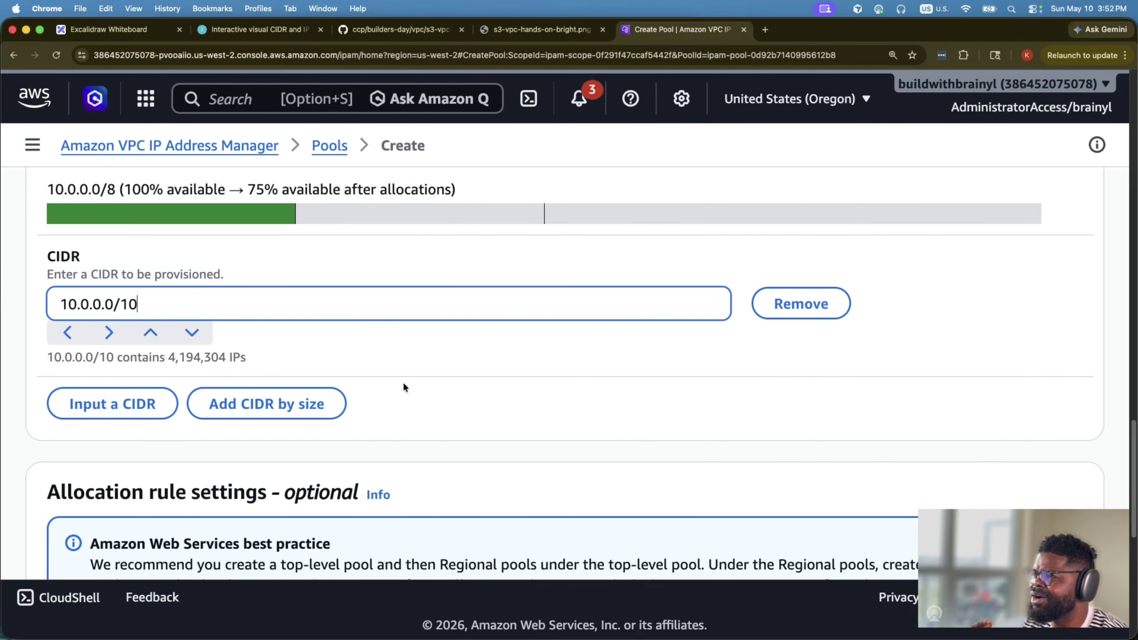
scroll(403, 383, "down", 12)
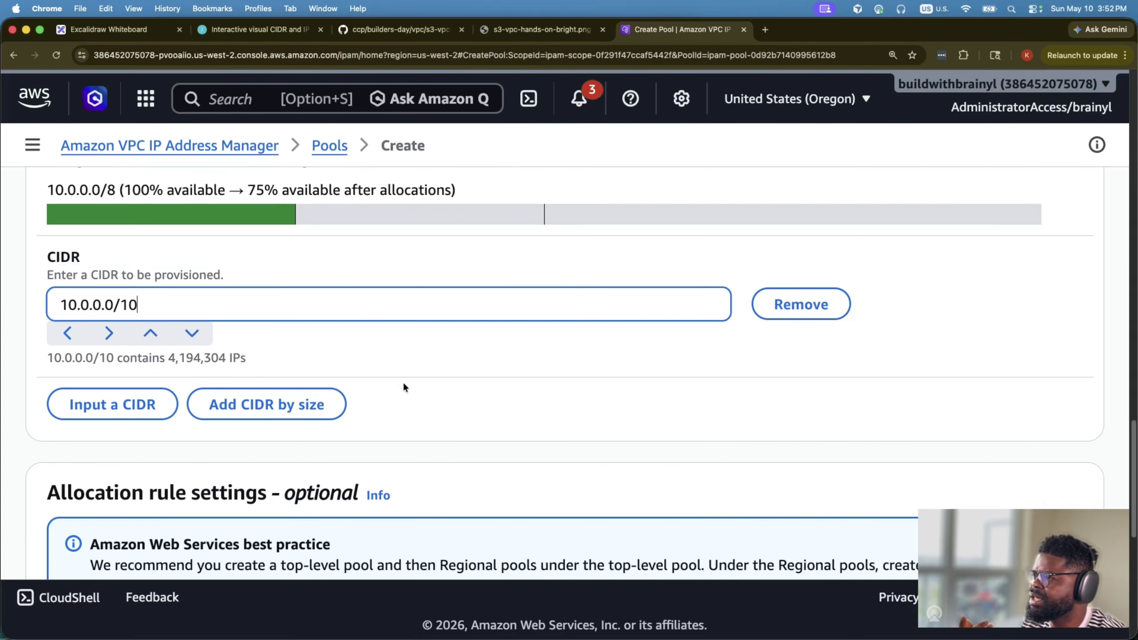
scroll(469, 373, "up", 15)
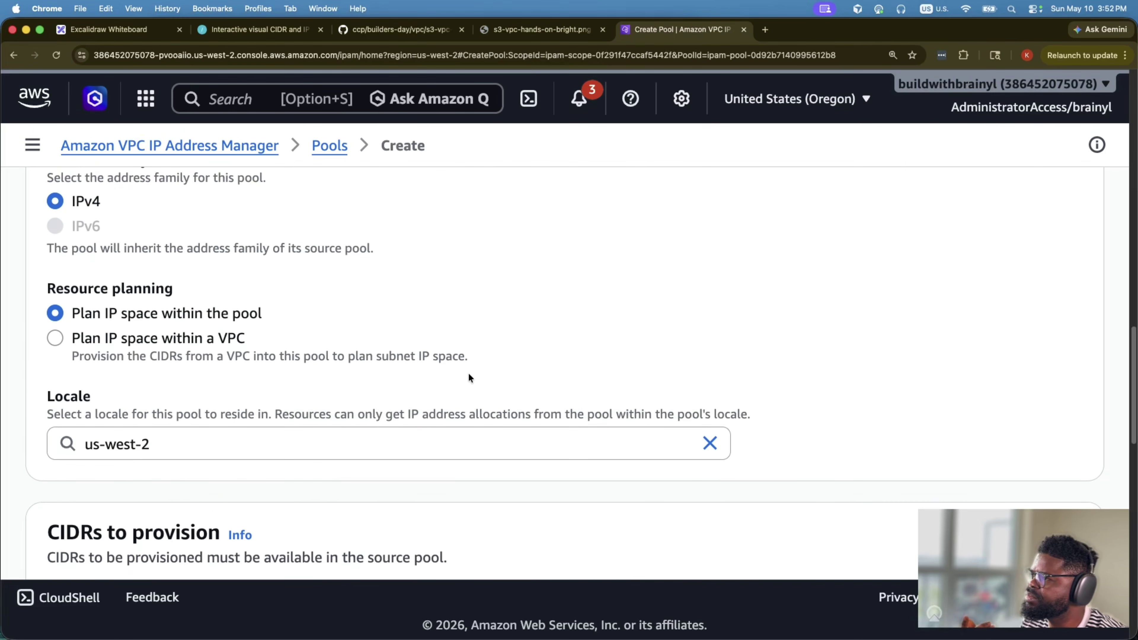
scroll(469, 373, "down", 12)
scroll(493, 377, "up", 6)
scroll(496, 378, "down", 10)
left_click(909, 524)
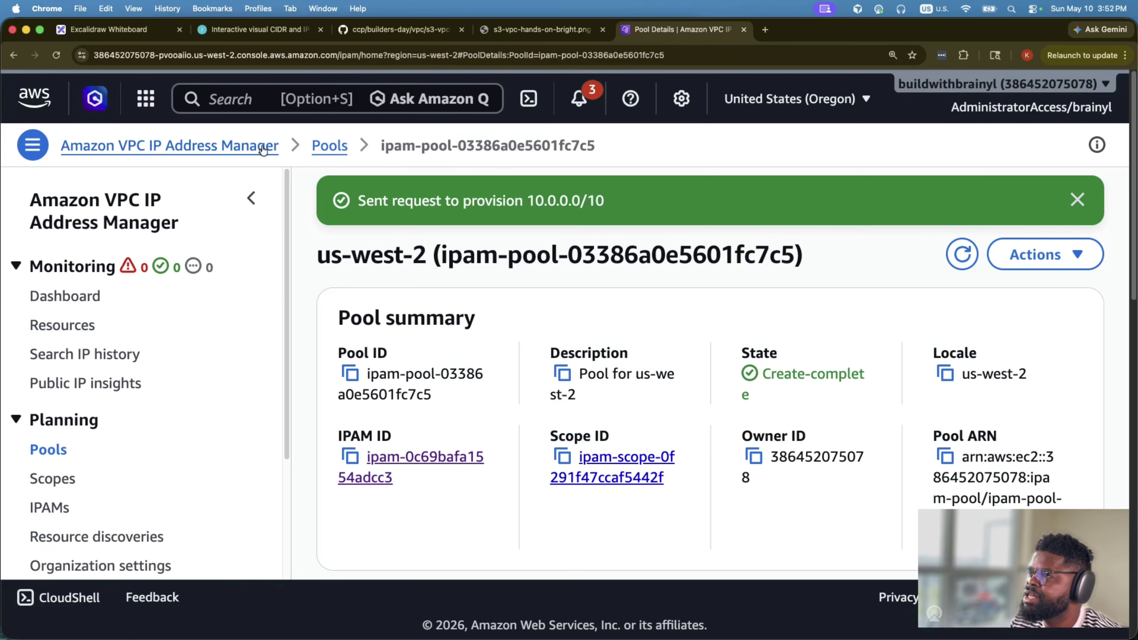
left_click(330, 145)
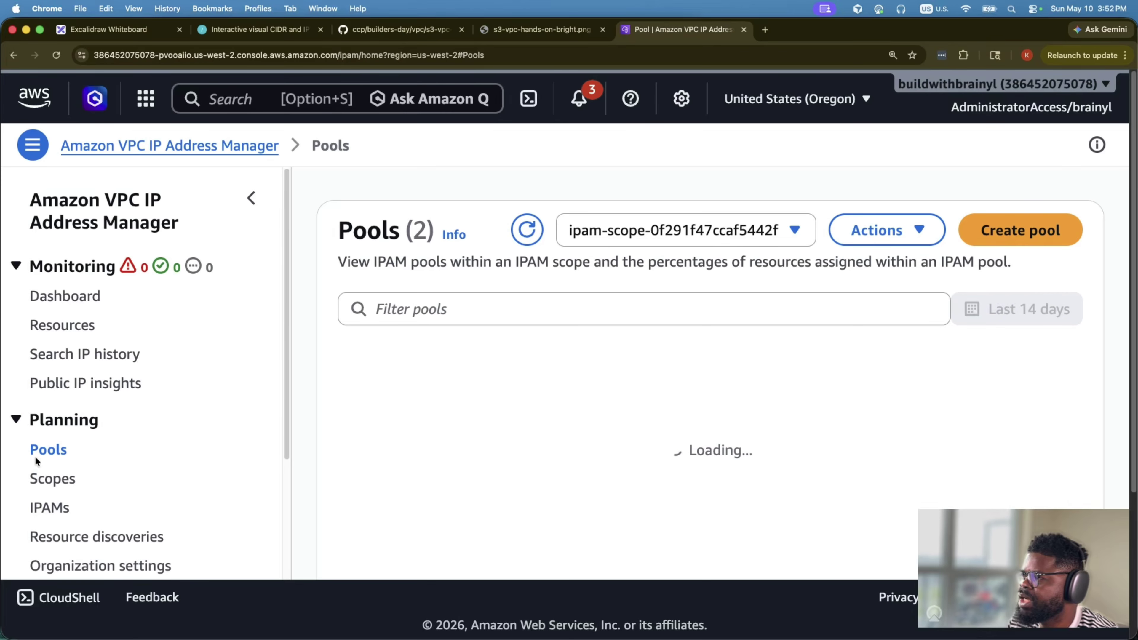
scroll(400, 368, "down", 5)
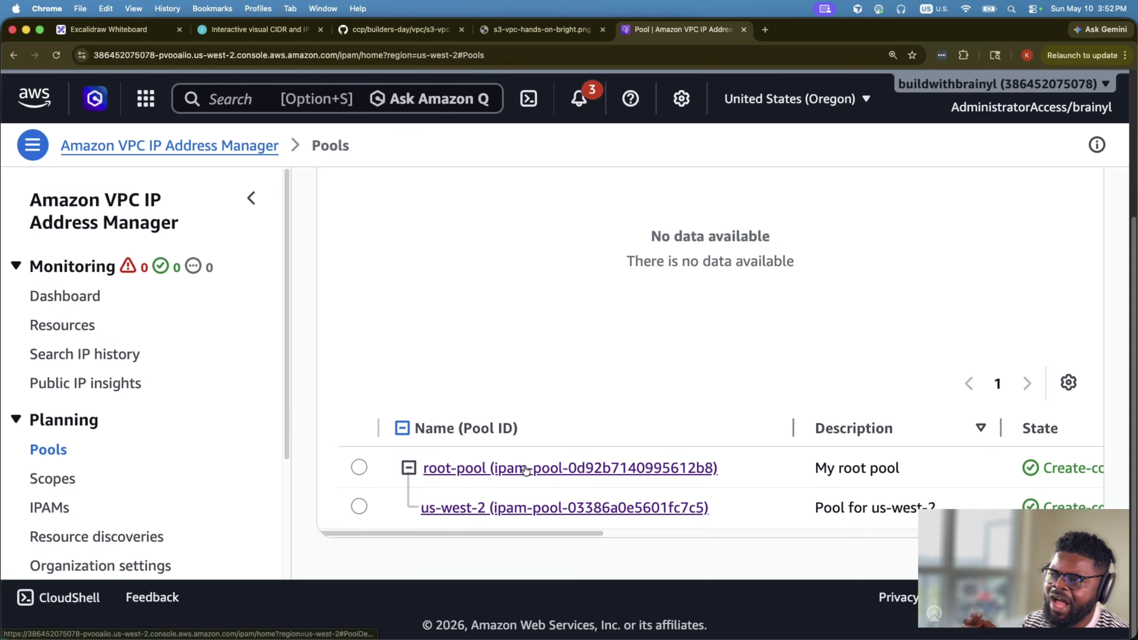
left_click(409, 467)
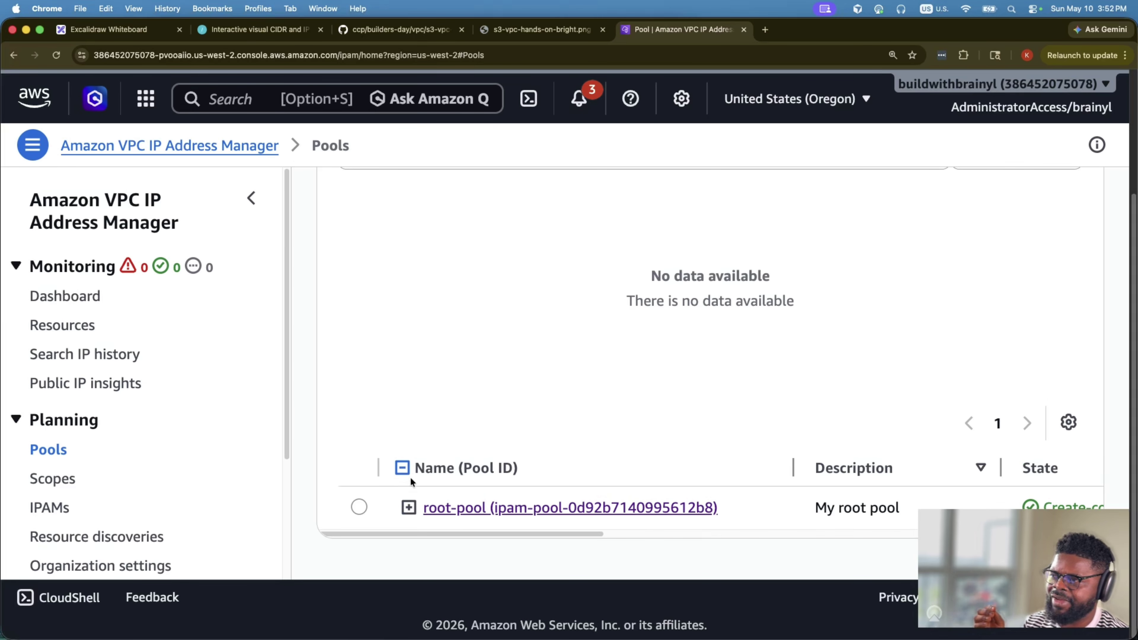
left_click(409, 507)
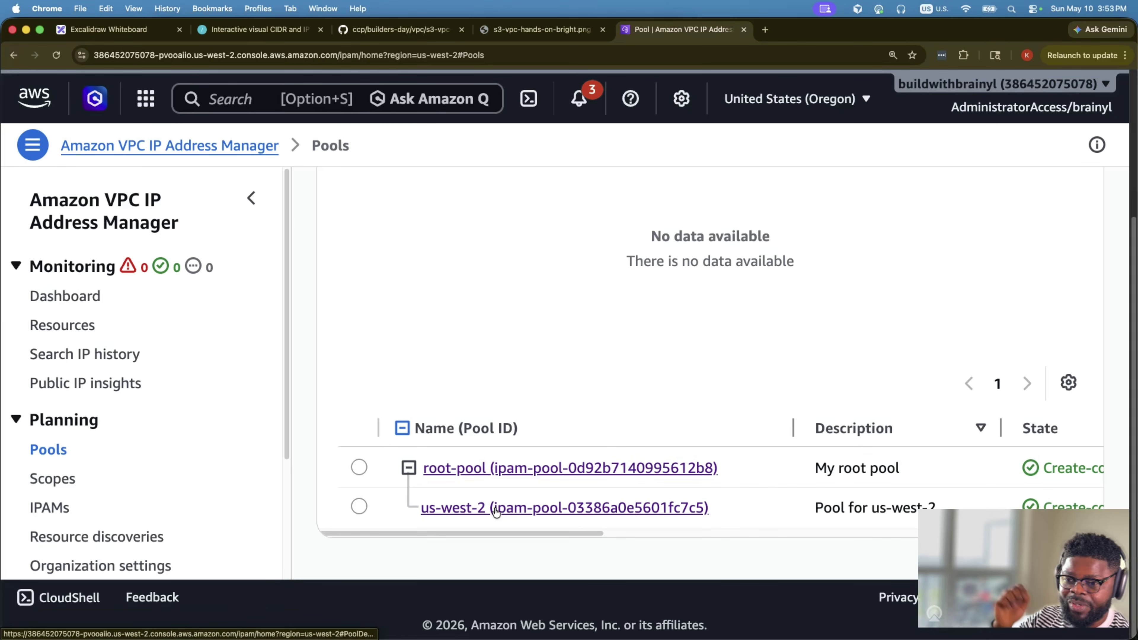
left_click(534, 479)
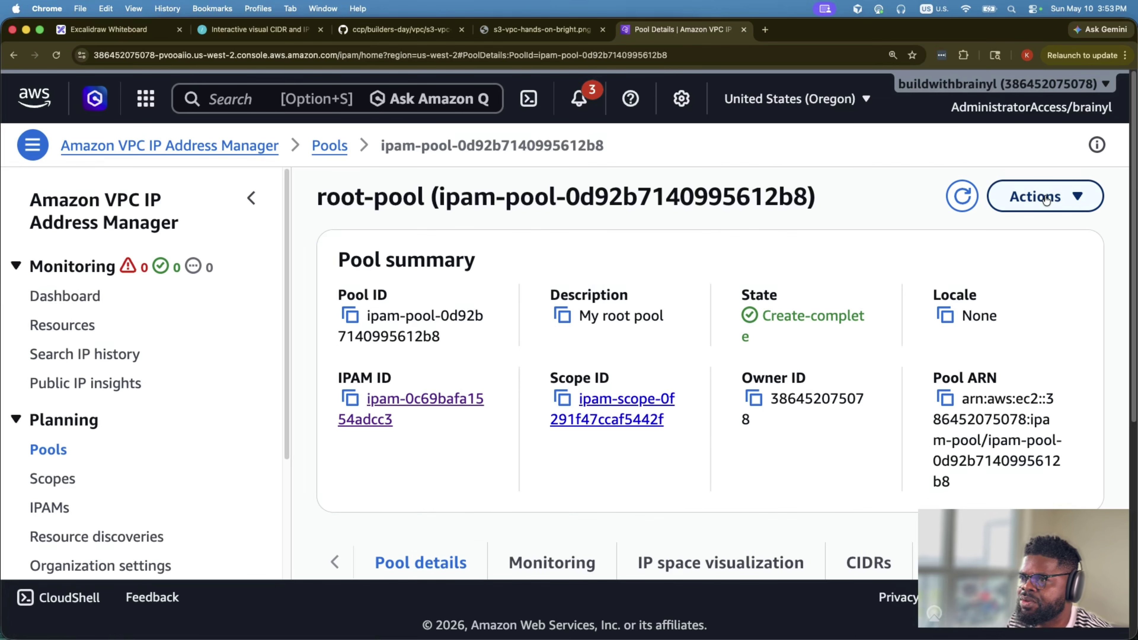
left_click(1044, 193)
left_click(985, 233)
scroll(403, 332, "down", 10)
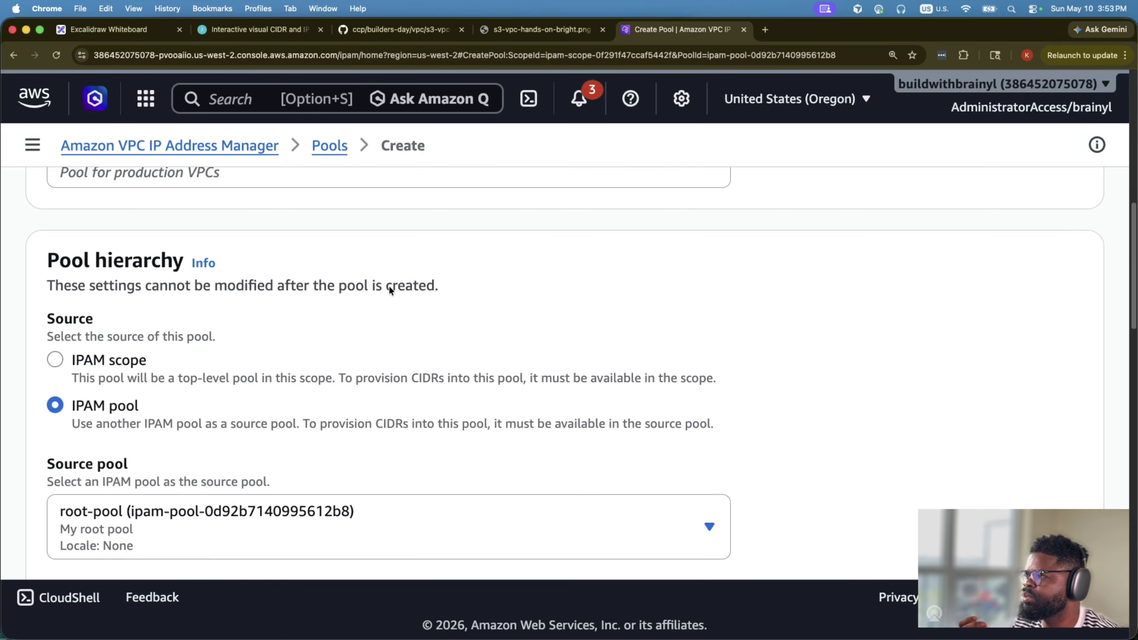
- Copy the region name ca-central-1 from the Excalidraw whiteboard and return to the AWS console
left_click(163, 35)
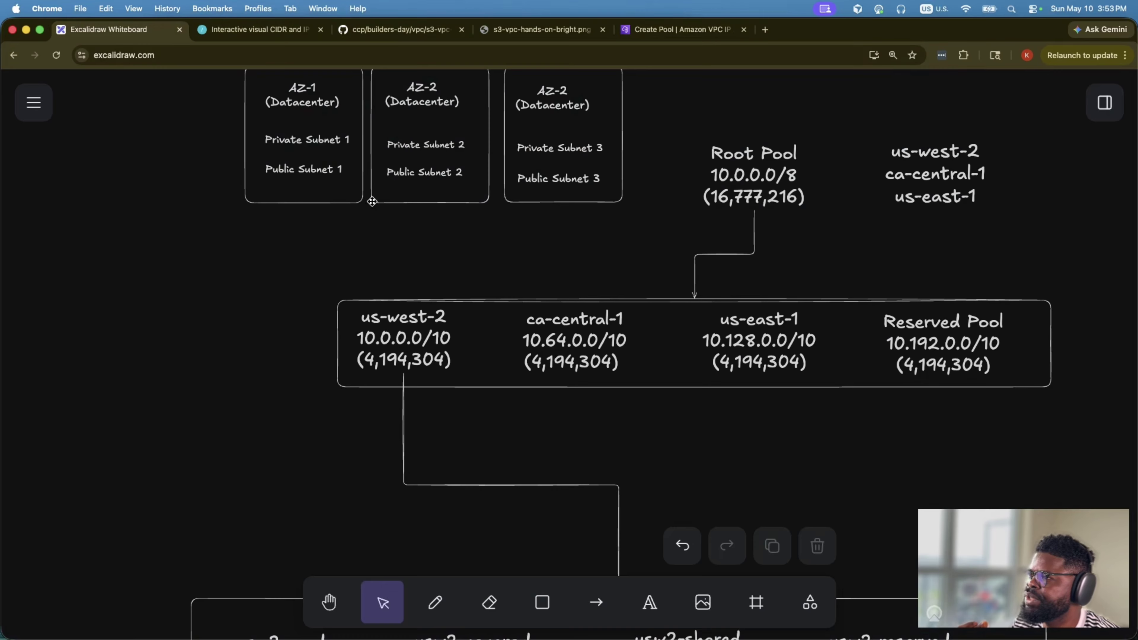
double_click(578, 316)
left_click(601, 316)
left_click_drag(627, 314, 525, 319)
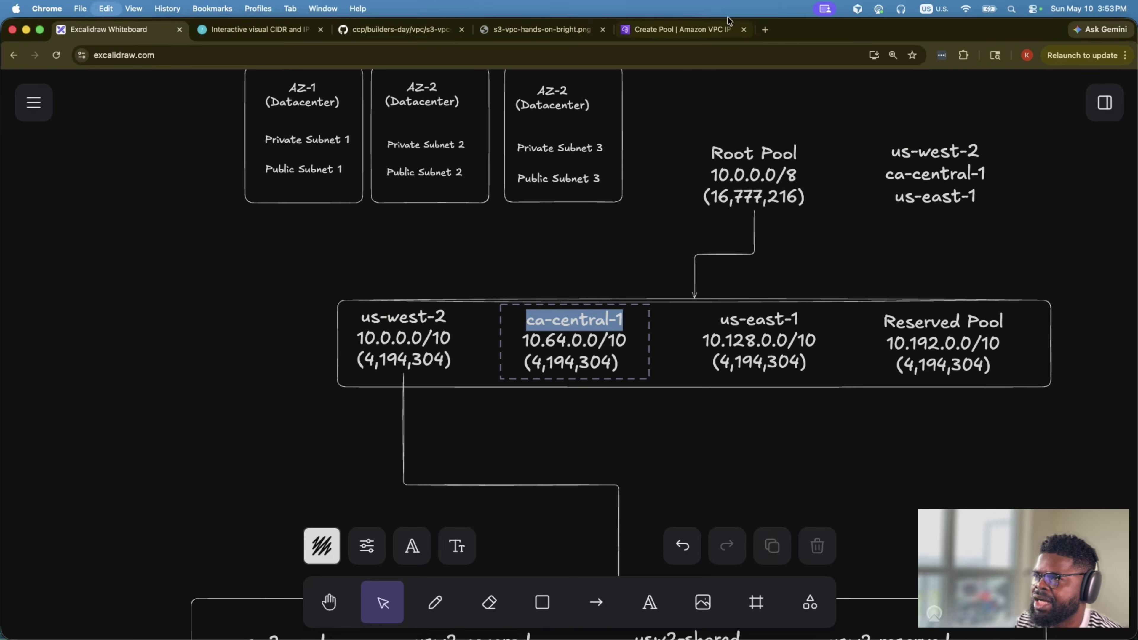
left_click(709, 32)
- Examine the us-west-2 pool's summary, particularly its locale, and return to the pool list
left_click(330, 145)
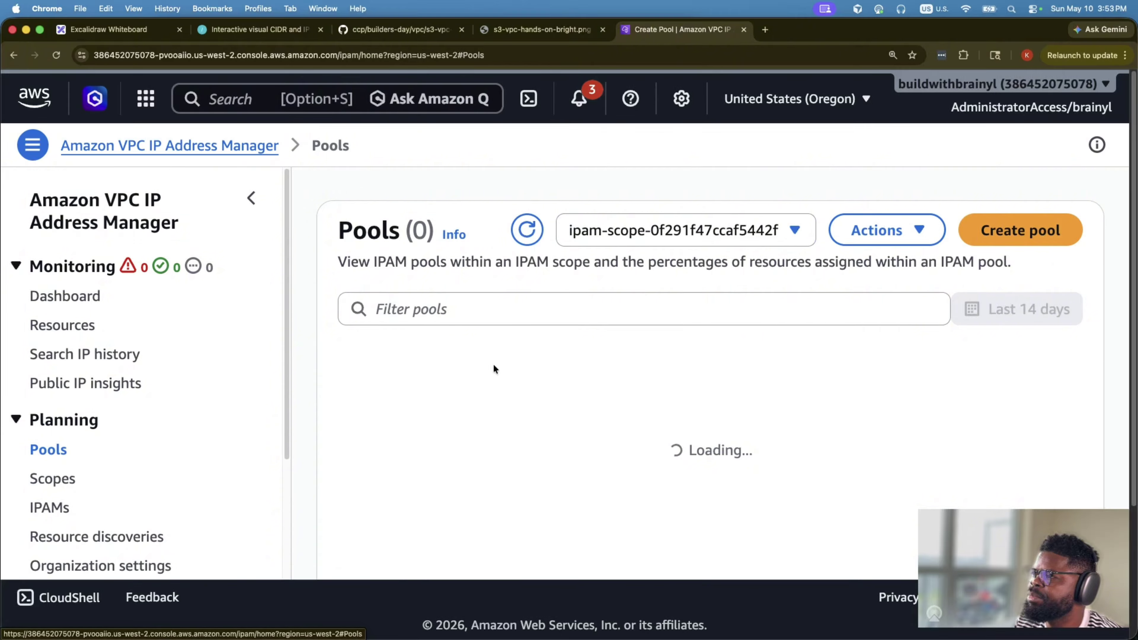
left_click(589, 502)
scroll(577, 424, "down", 10)
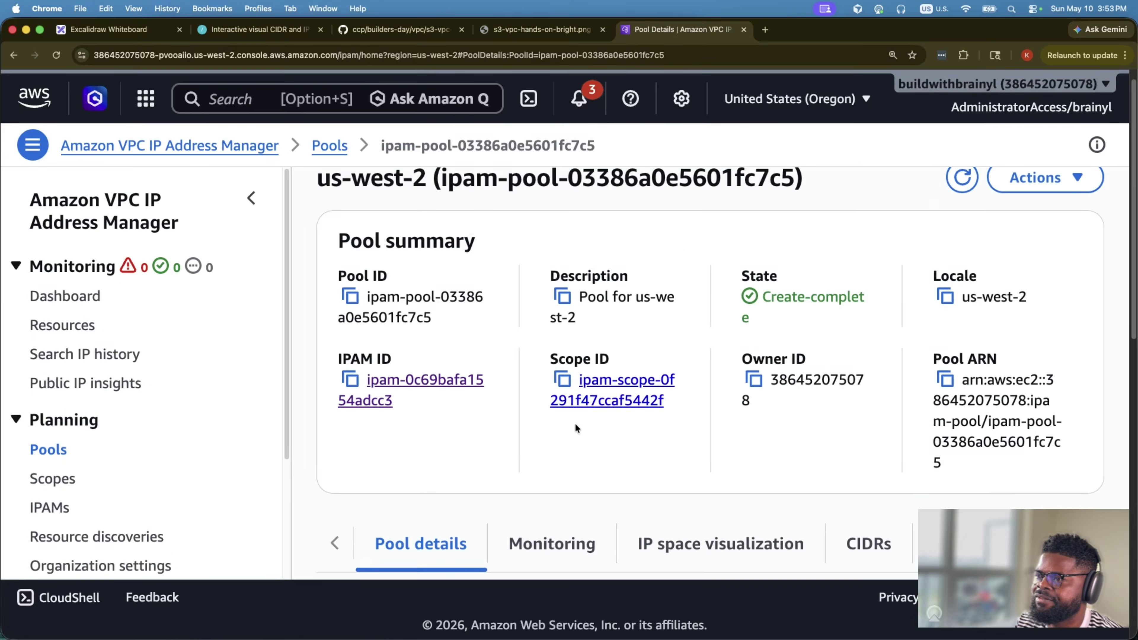
scroll(578, 423, "up", 10)
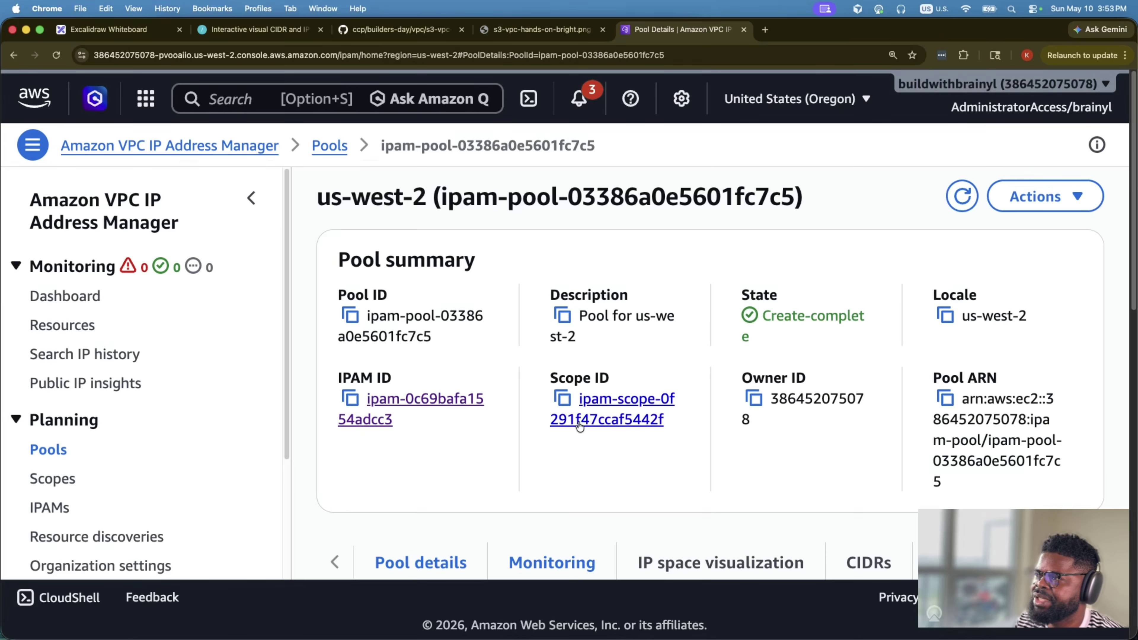
scroll(966, 309, "down", 1)
left_click_drag(961, 216, 1069, 218)
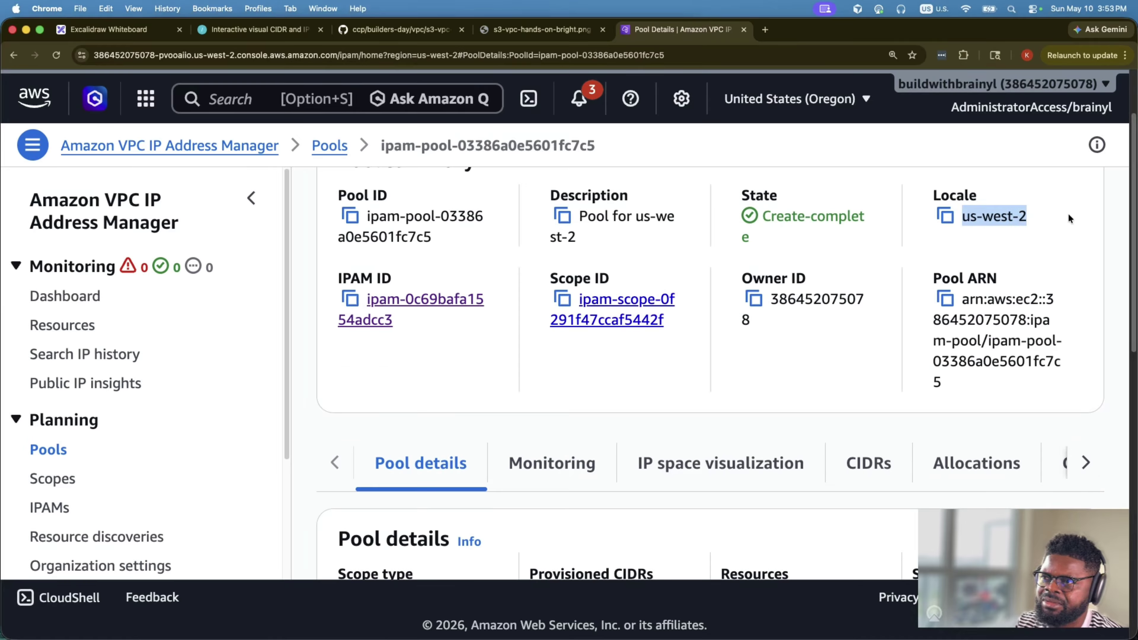
scroll(491, 233, "up", 2)
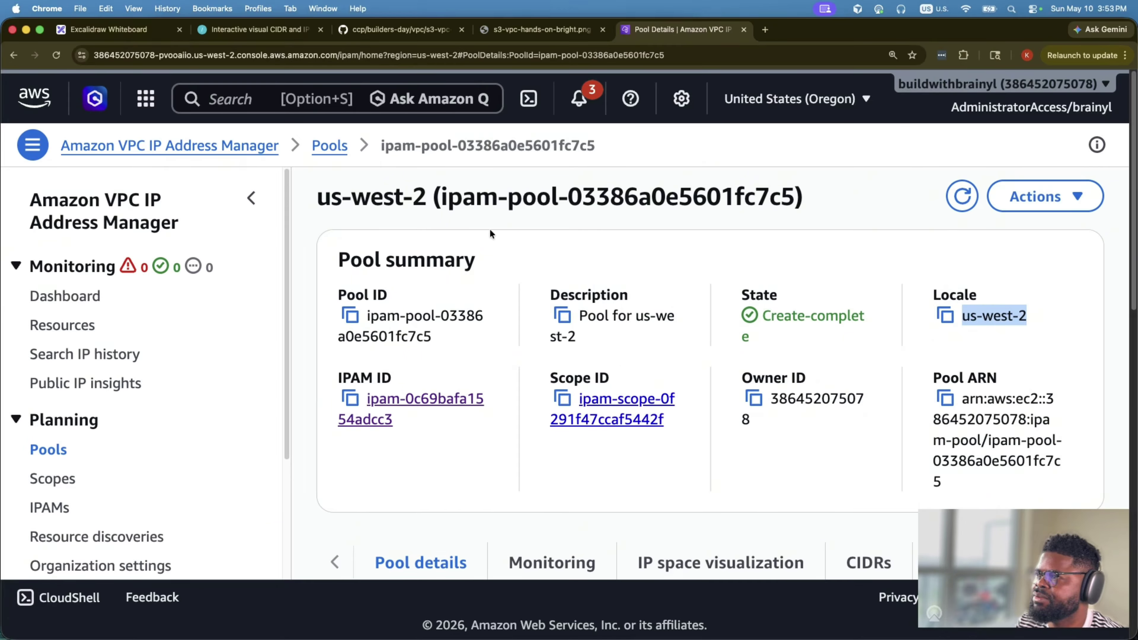
left_click(329, 145)
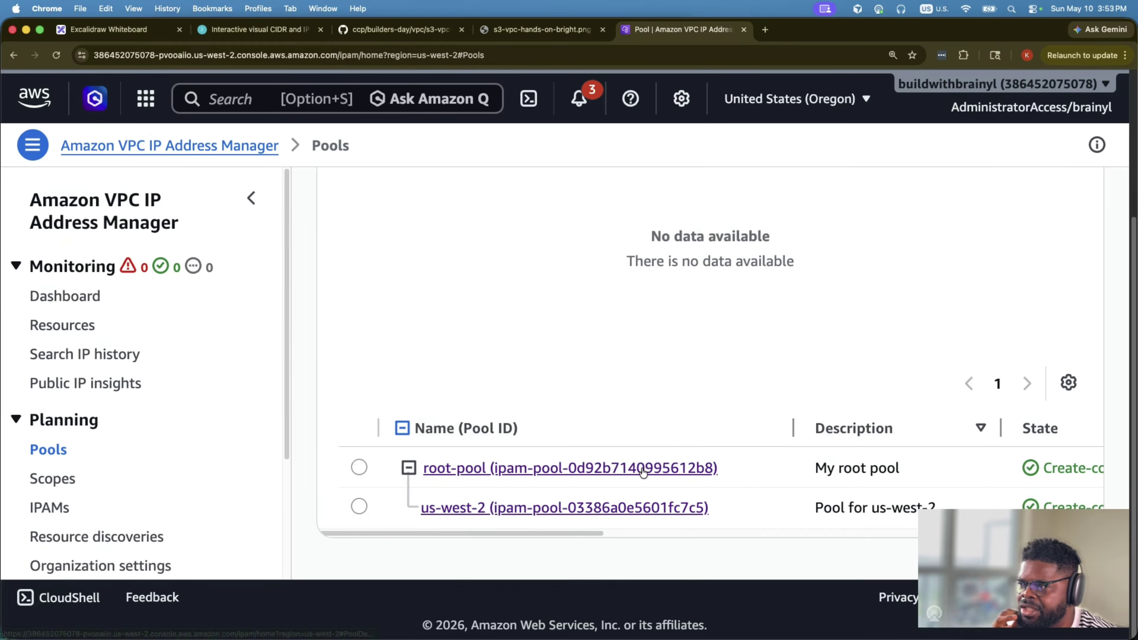
- Start a new pool within root-pool and set its name tag to ca-central-1
left_click(459, 468)
left_click(1044, 198)
left_click(1015, 242)
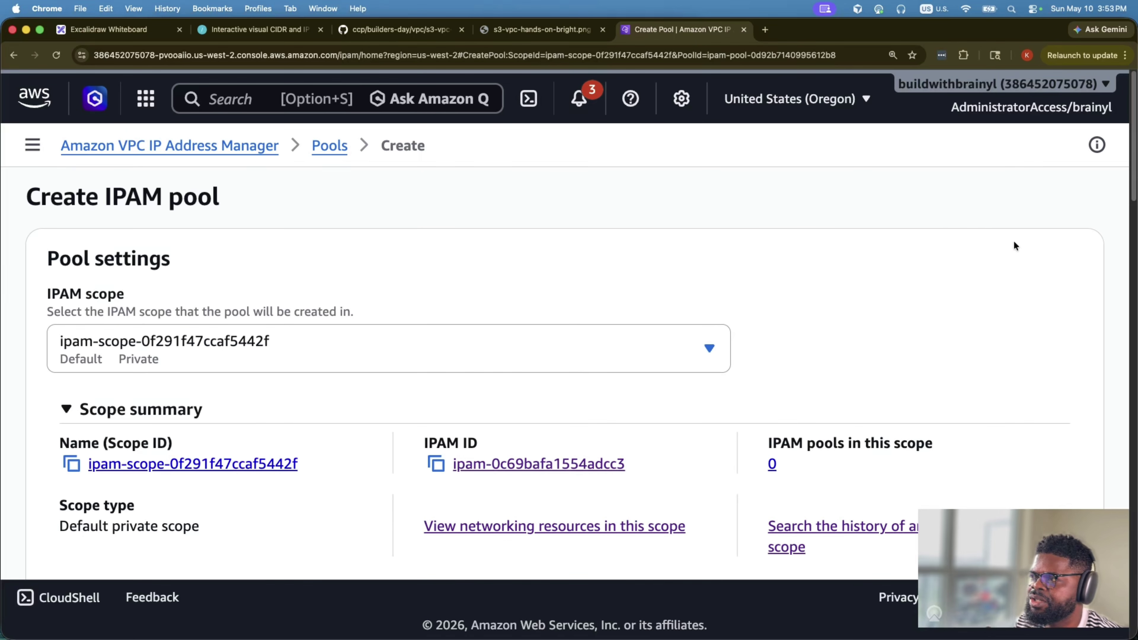
scroll(501, 437, "down", 2)
scroll(497, 432, "down", 15)
scroll(483, 422, "up", 8)
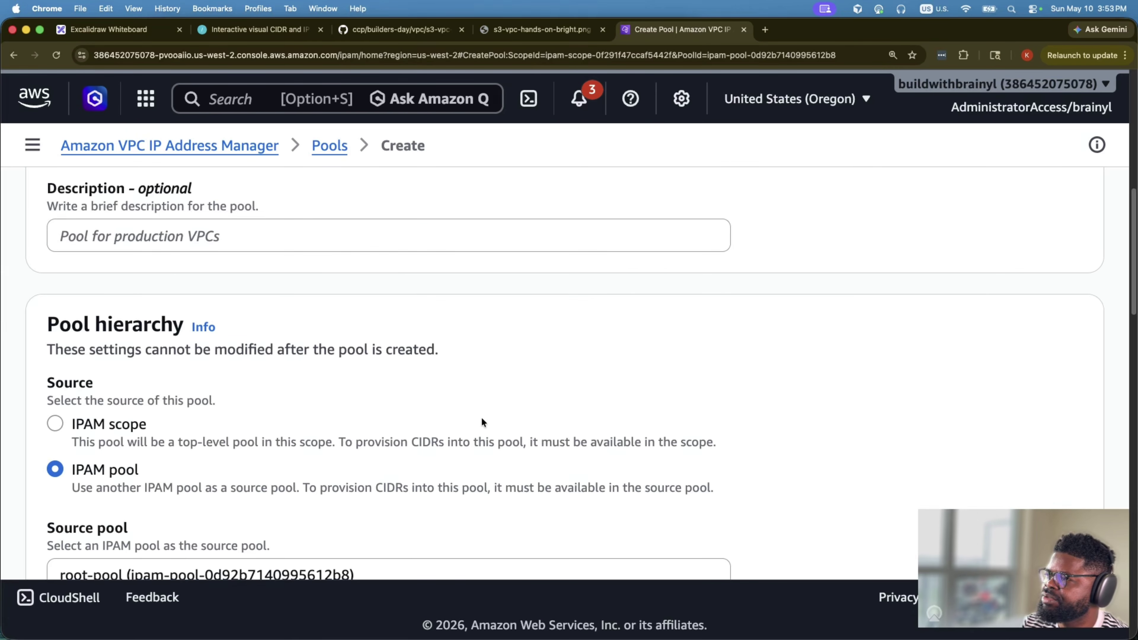
scroll(264, 259, "up", 5)
left_click(201, 358)
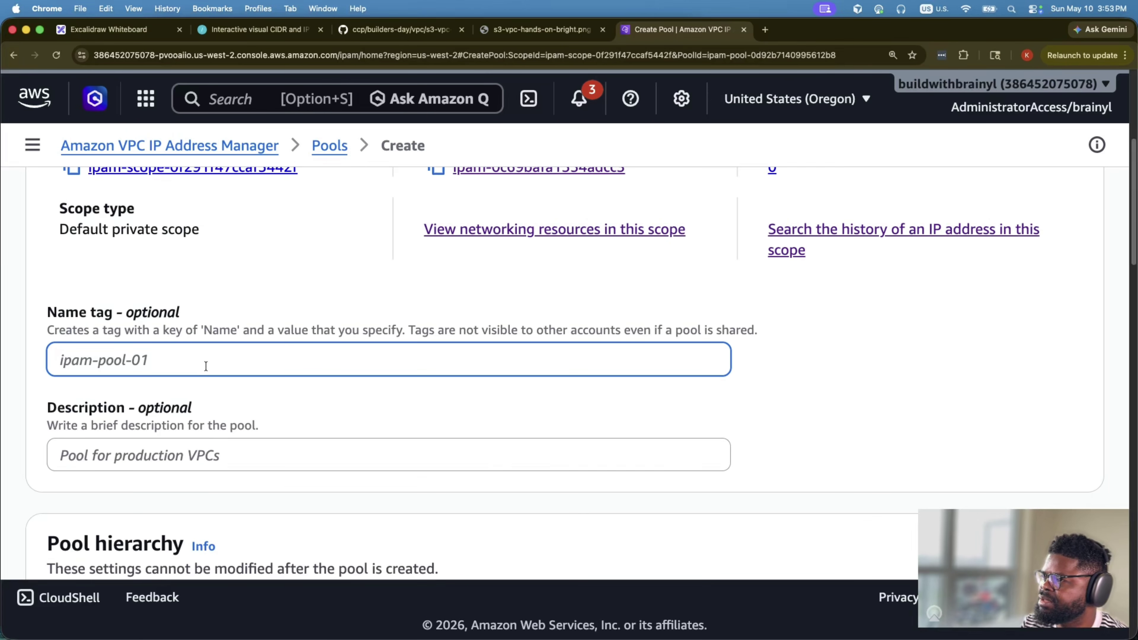
type("ca-central-1")
- Set the new pool's description to "Pool for ca-central-1"
left_click(194, 455)
type("Pool for ca-central-1")
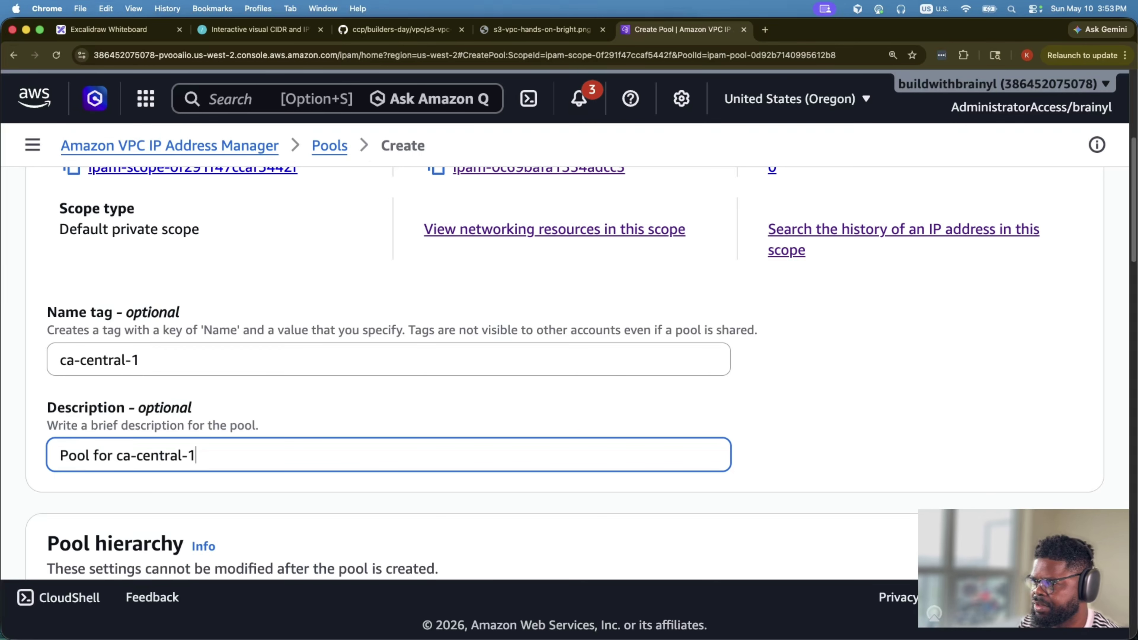
right_click(208, 450)
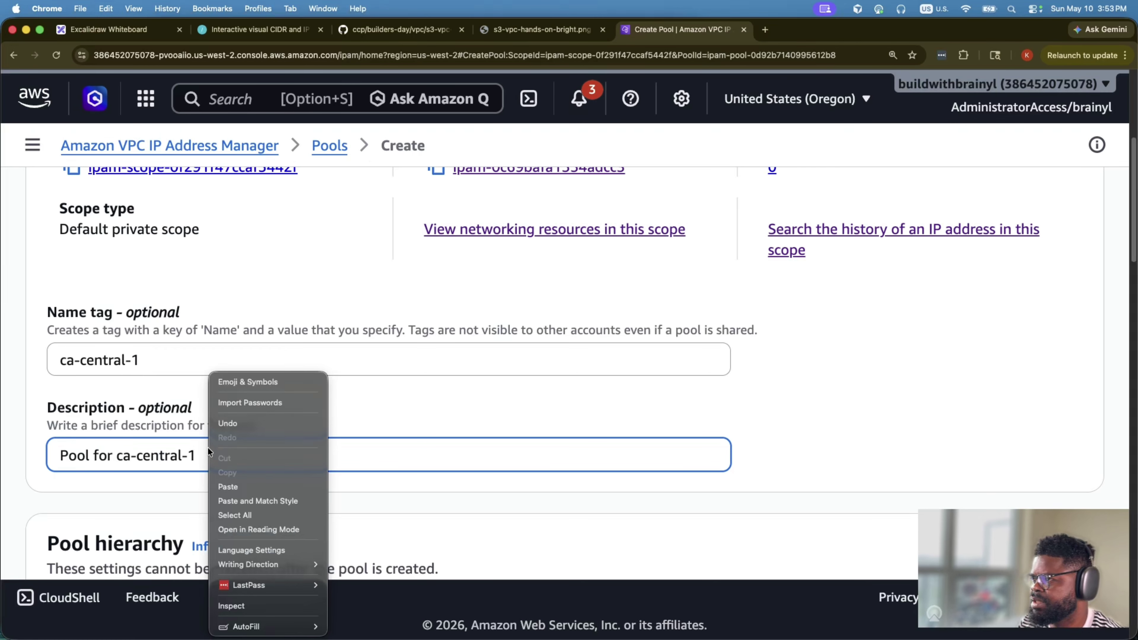
left_click(201, 413)
- Keep root-pool as the source and set the new pool's locale to ca-central-1
scroll(197, 405, "down", 15)
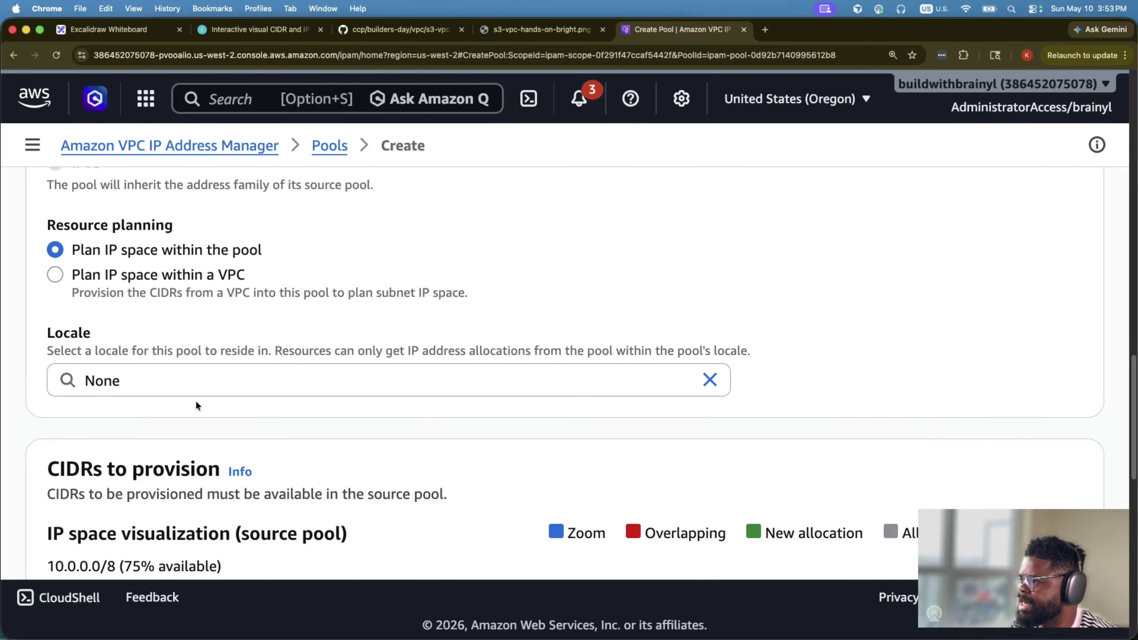
scroll(196, 405, "down", 3)
left_click(210, 273)
key("super+a")
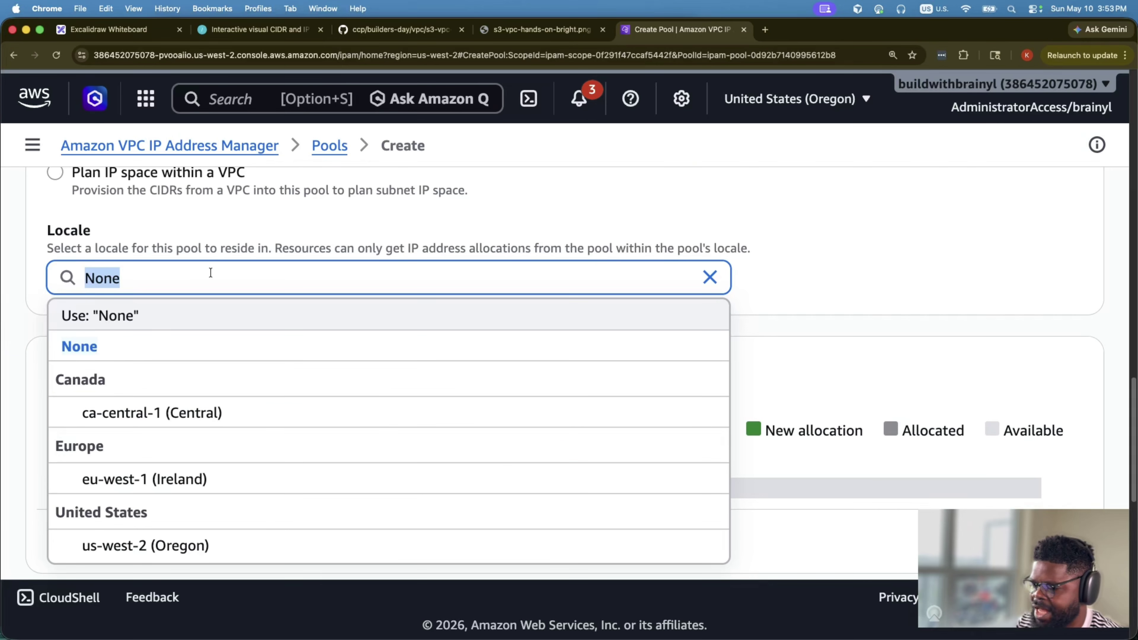
type("ca-central-1")
left_click(417, 365)
- Add 10.64.0.0/10 as the CIDR to provision, copying it from the ca-central-1 pool on the Excalidraw whiteboard
scroll(470, 351, "down", 10)
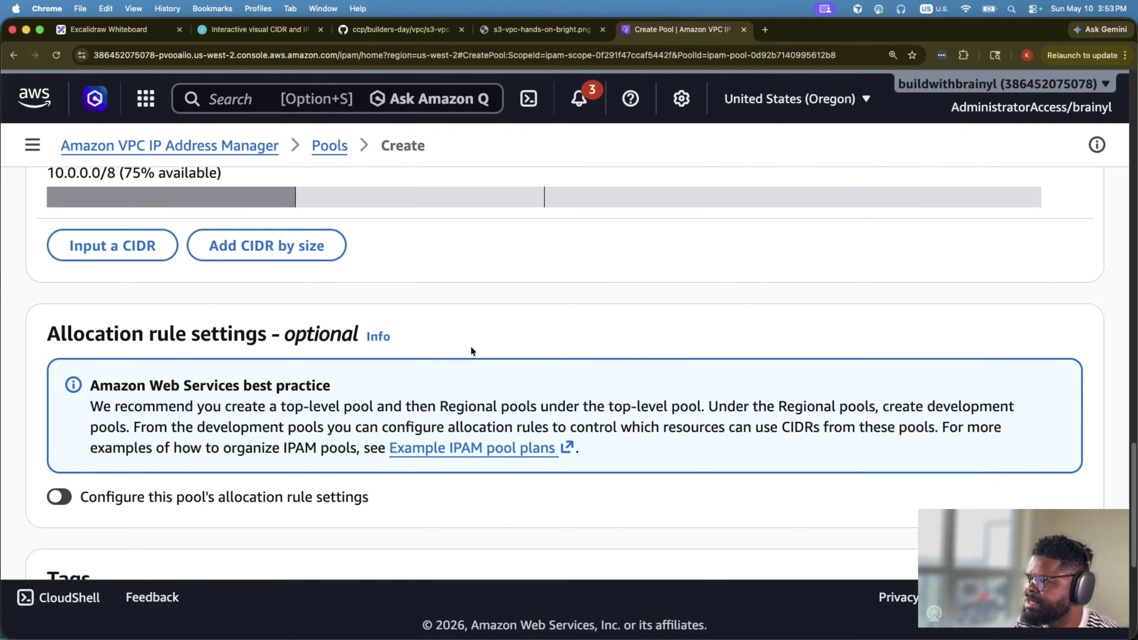
scroll(470, 347, "up", 7)
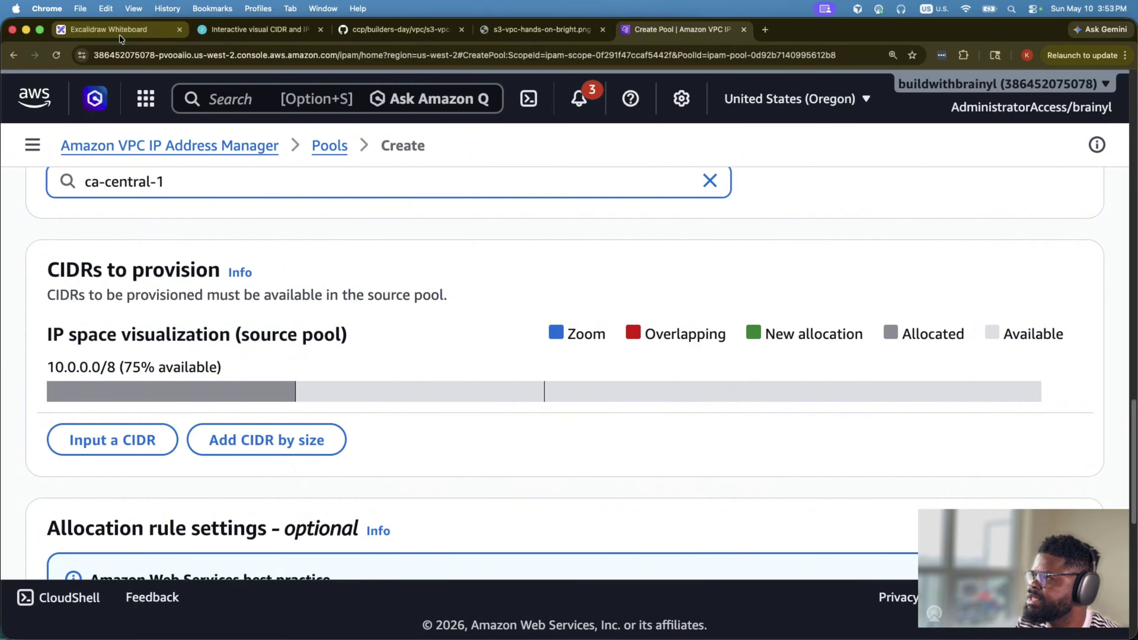
left_click(109, 29)
left_click(572, 348)
double_click(603, 341)
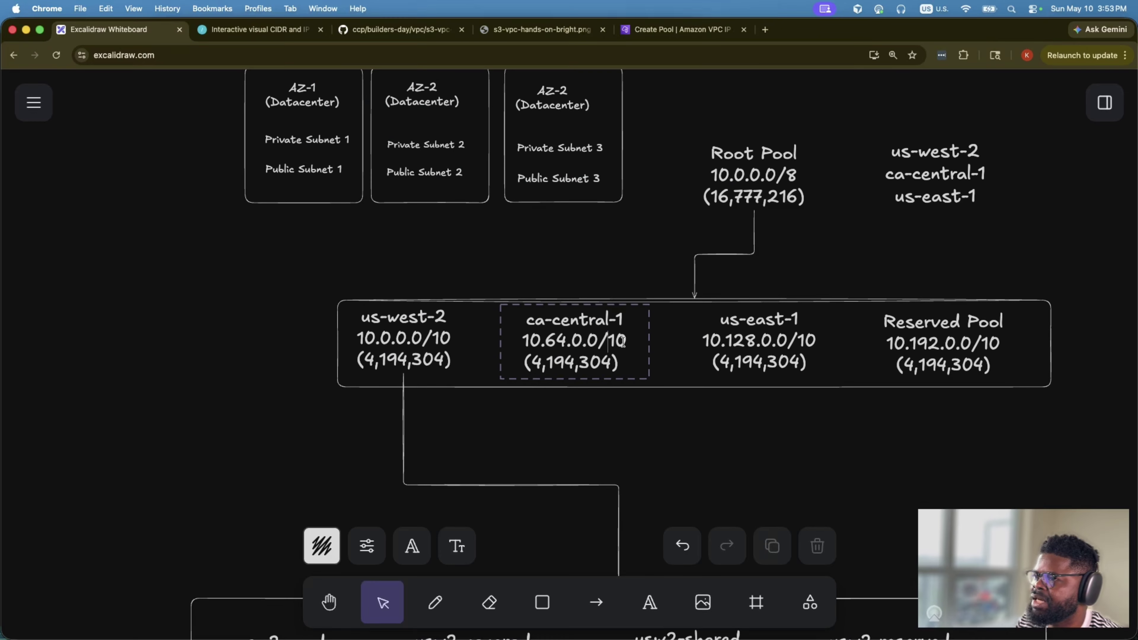
left_click_drag(626, 341, 522, 341)
key("super+c")
left_click(659, 30)
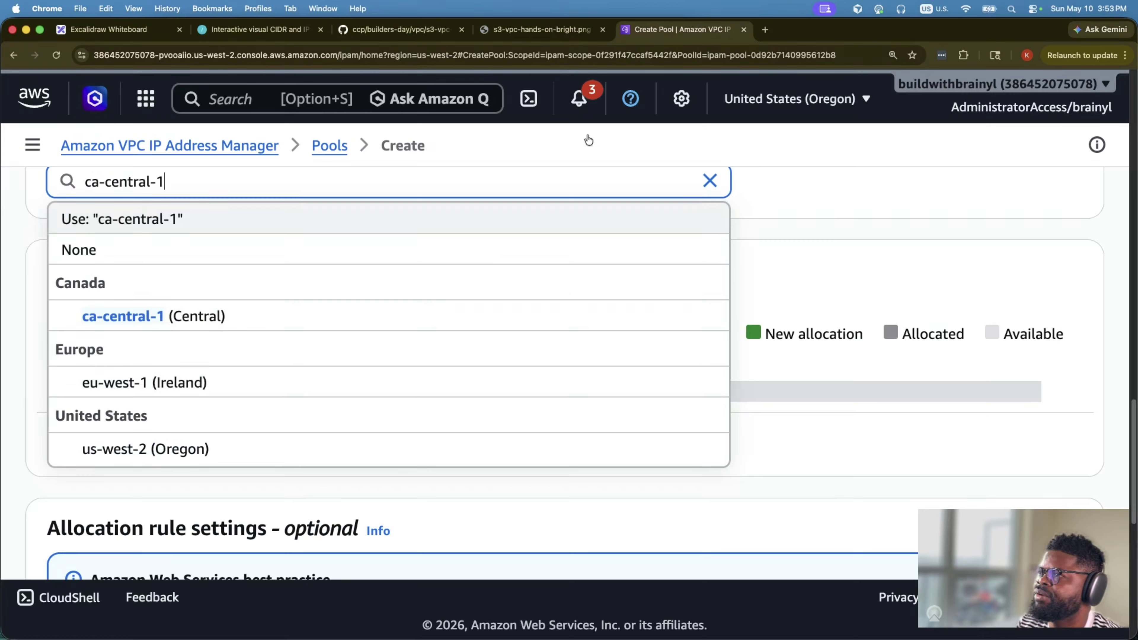
left_click(438, 330)
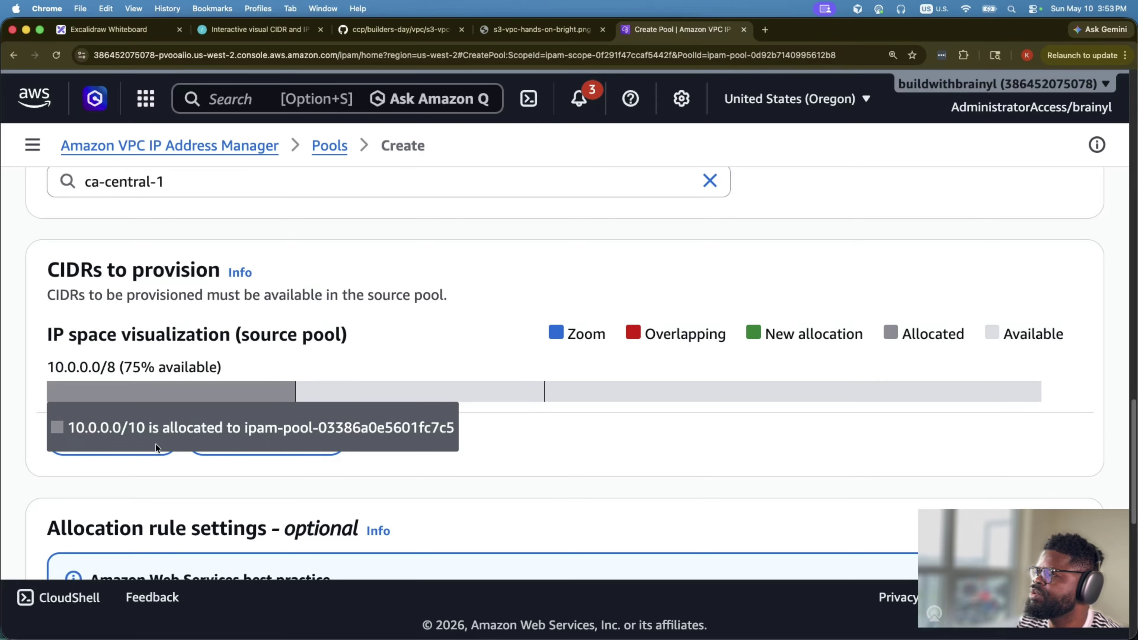
left_click(130, 449)
key("super+v")
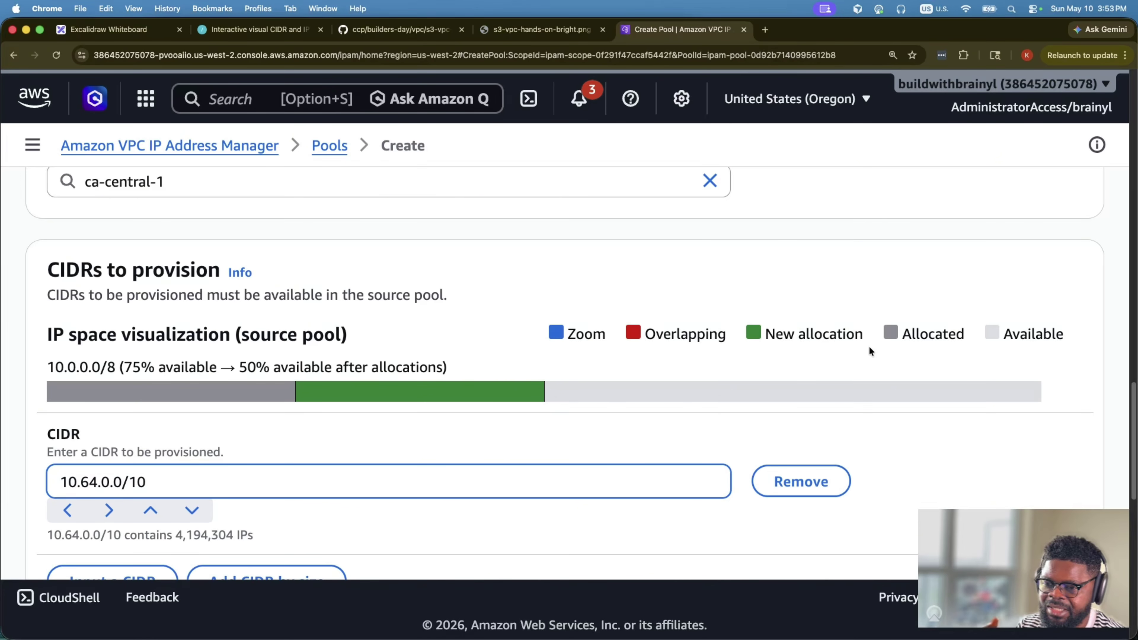
- Review the new pool's IP count, allocation rules and tags, and create it without allocation rules
scroll(762, 373, "down", 1)
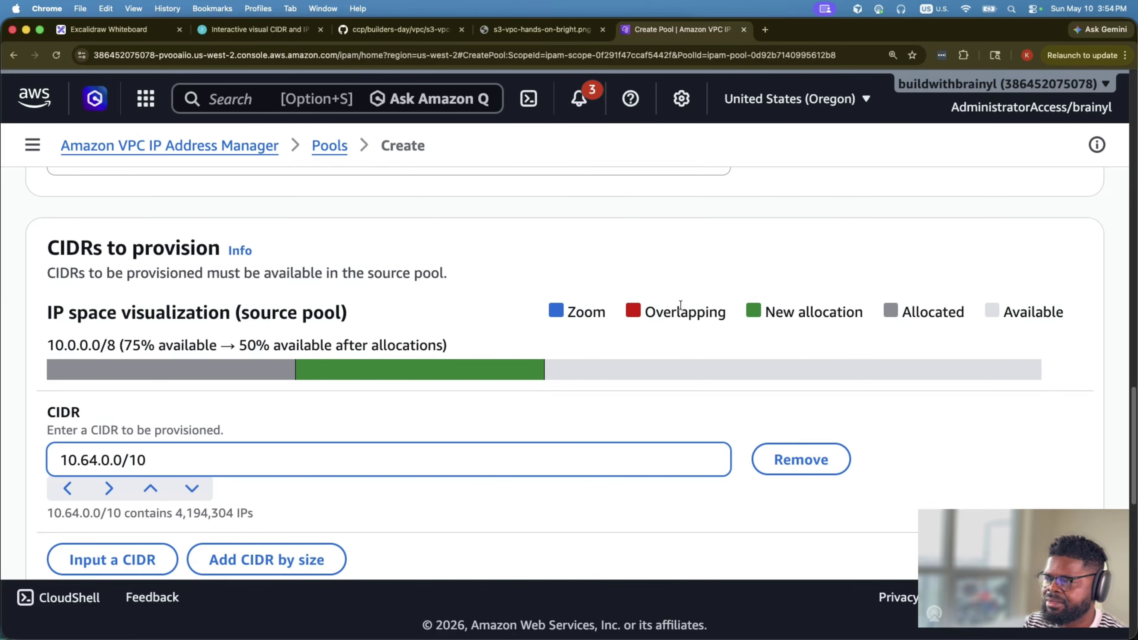
scroll(681, 305, "down", 10)
left_click_drag(176, 297, 207, 299)
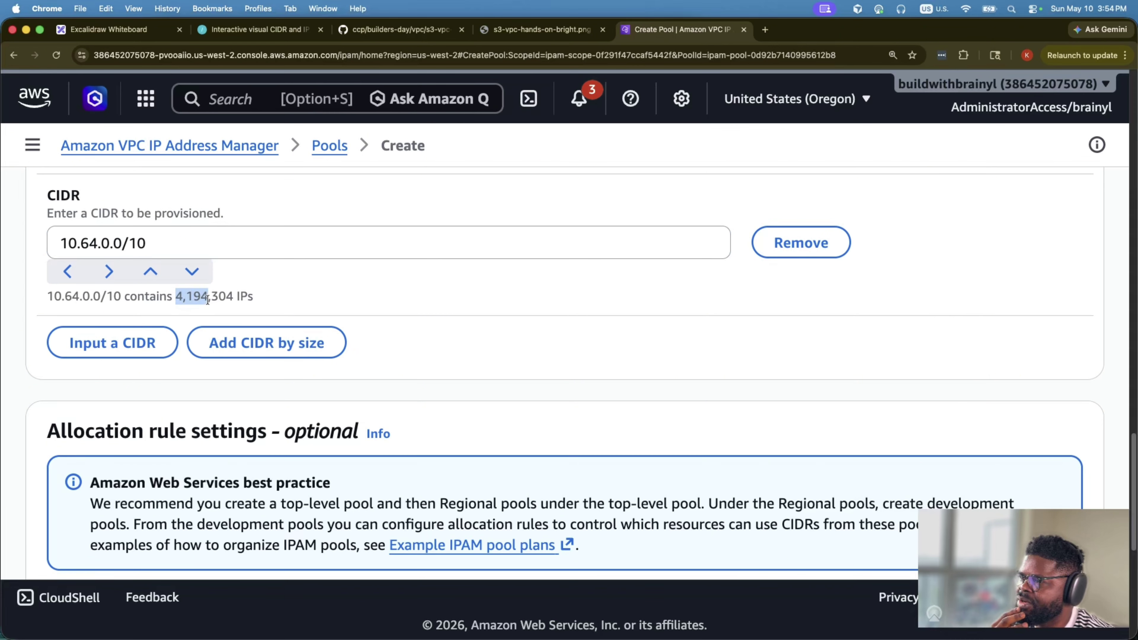
scroll(210, 316, "down", 15)
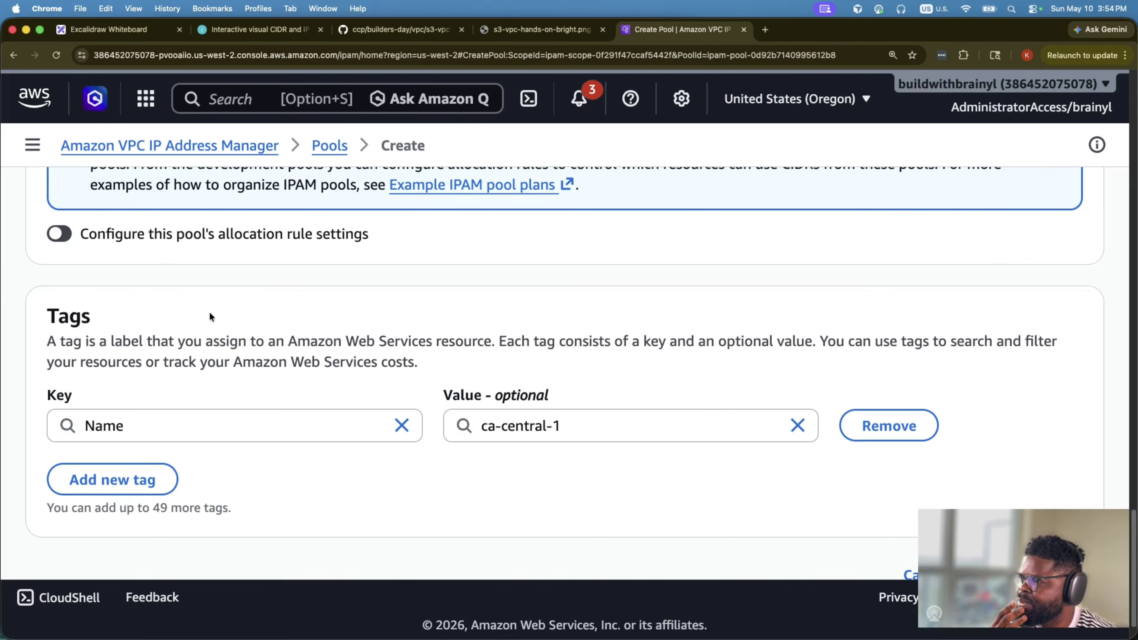
left_click(1042, 521)
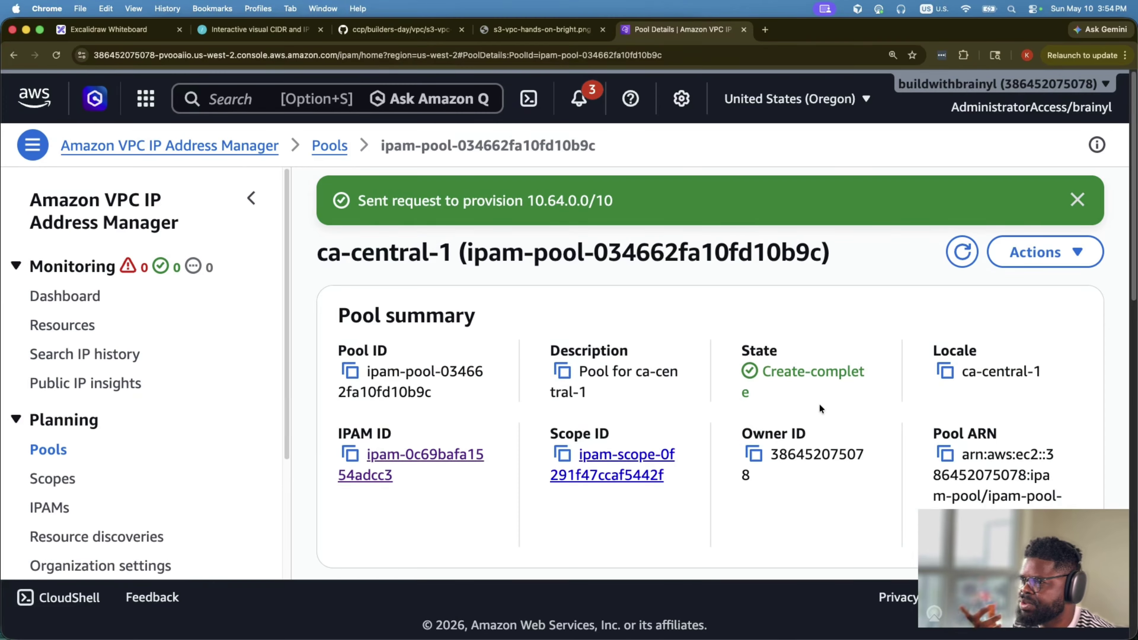
- Check the hierarchy in the pool list and start another pool within root-pool
left_click(335, 148)
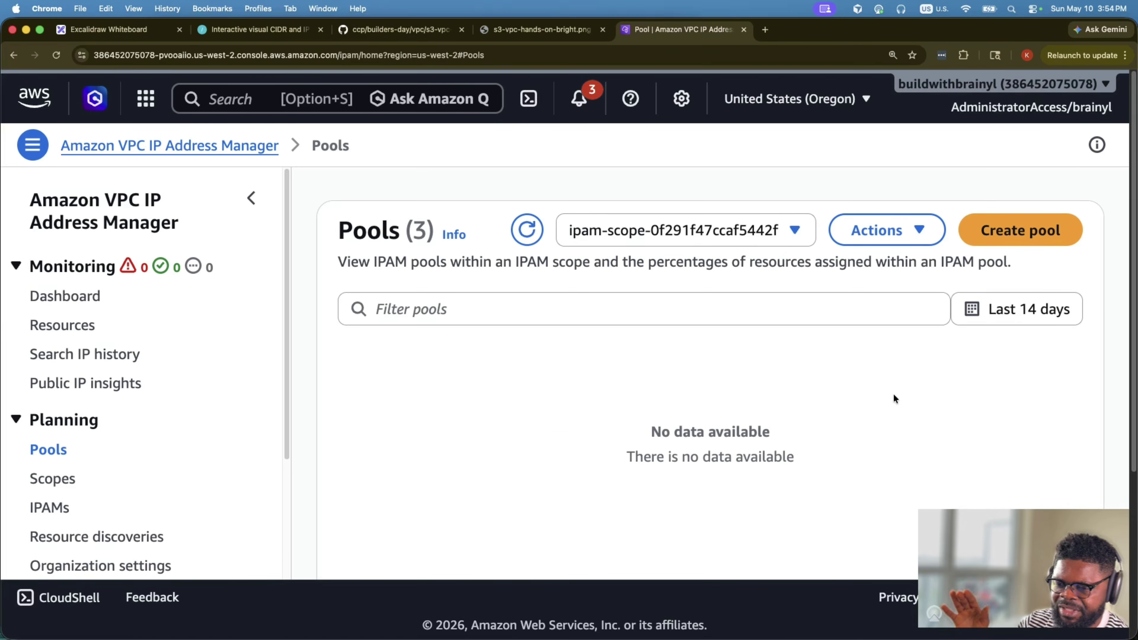
scroll(893, 395, "down", 5)
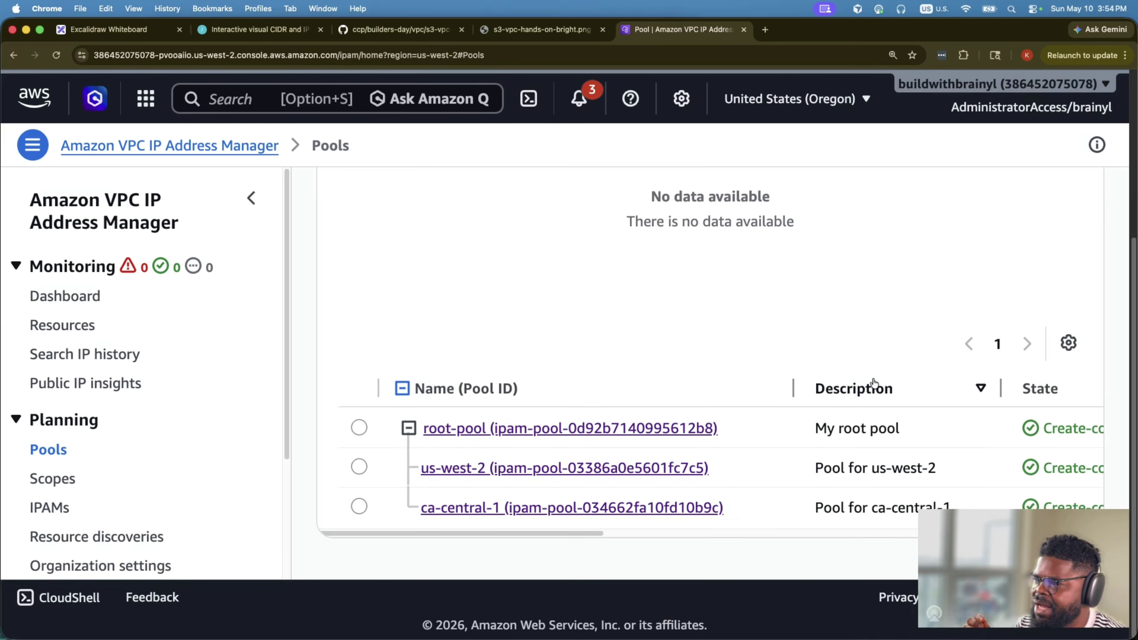
left_click(560, 431)
scroll(1071, 178, "down", 4)
left_click(1066, 206)
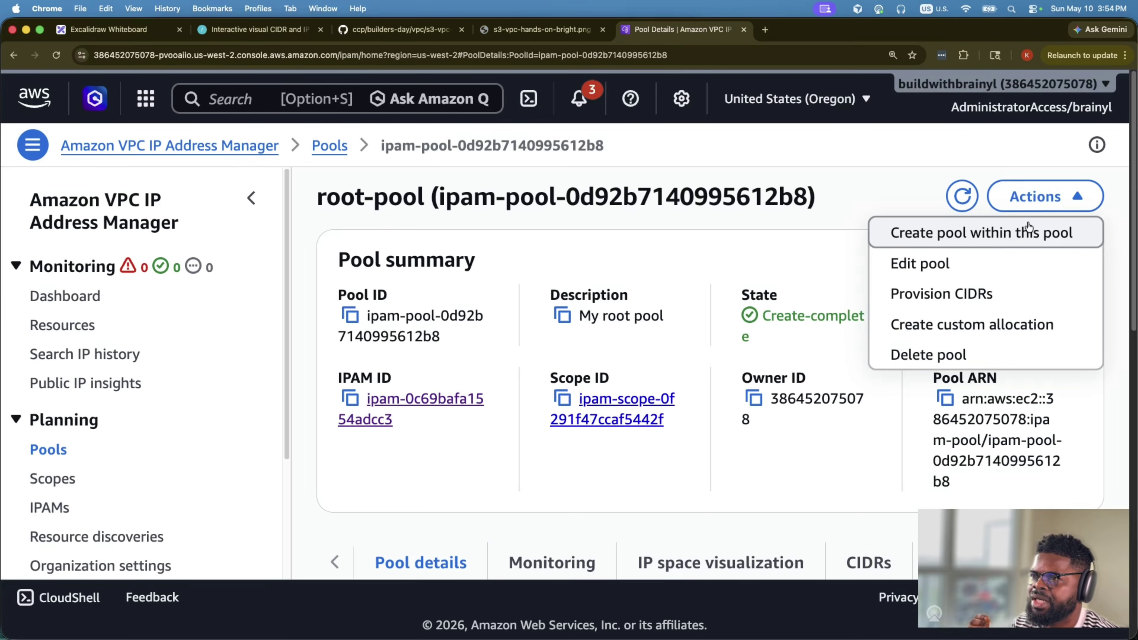
left_click(990, 232)
scroll(421, 402, "down", 1)
- Name the new pool us-east-1, copying the region name from the Excalidraw whiteboard
left_click(112, 30)
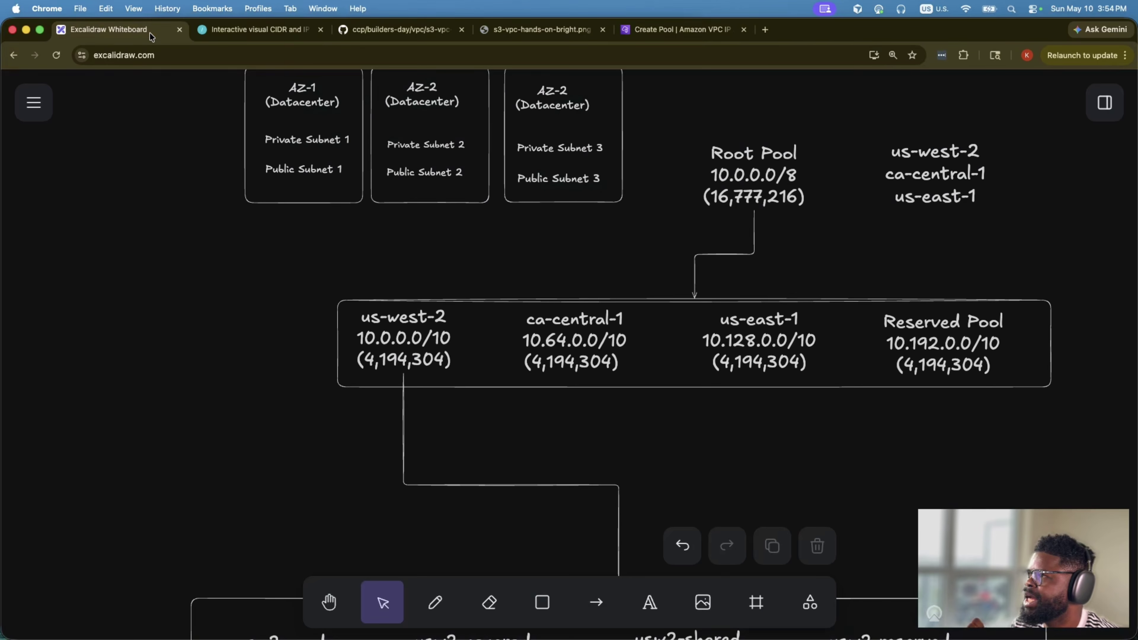
double_click(763, 321)
left_click_drag(800, 319, 719, 319)
key("super+c")
left_click(640, 35)
scroll(317, 425, "down", 8)
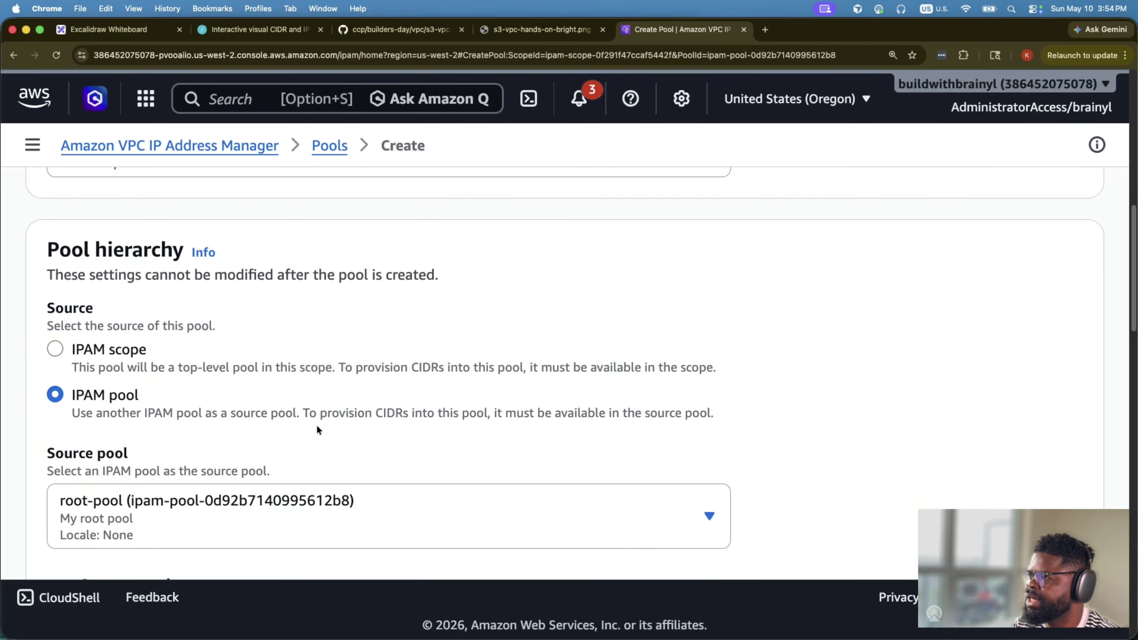
scroll(302, 383, "up", 4)
left_click(297, 283)
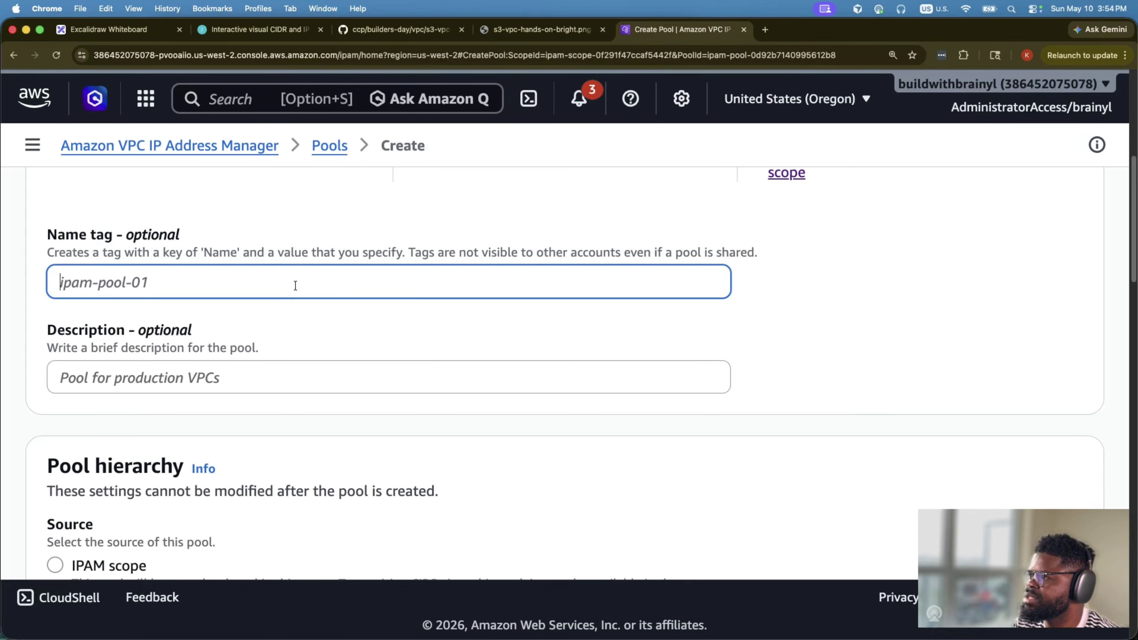
key("super+v")
- Describe the new pool as "Pool for us-east-1"
left_click(286, 380)
type("Po")
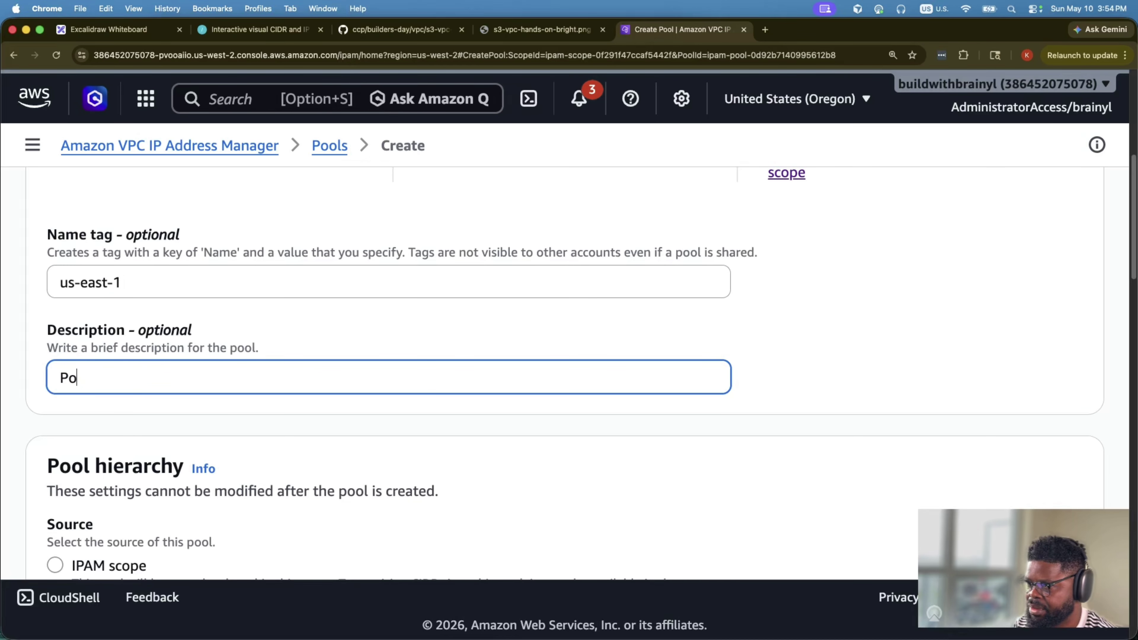
type("ol for")
key("super+v")
- Try to set the new pool's locale to us-east-1 using the copied region name
scroll(353, 395, "down", 10)
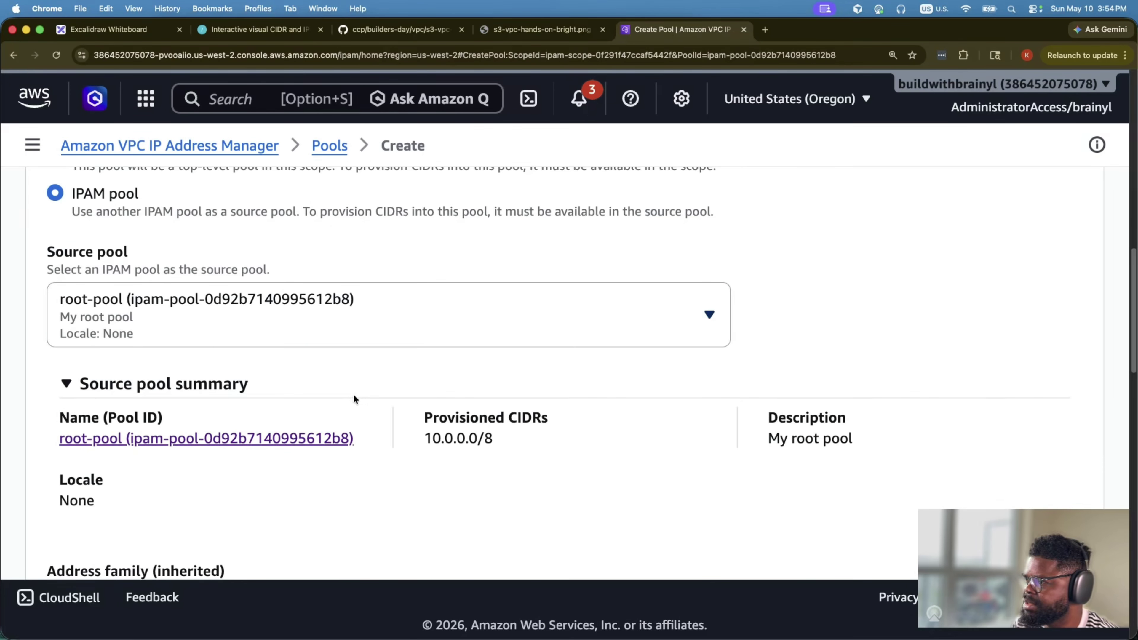
scroll(345, 396, "up", 7)
scroll(339, 396, "down", 5)
scroll(339, 396, "down", 10)
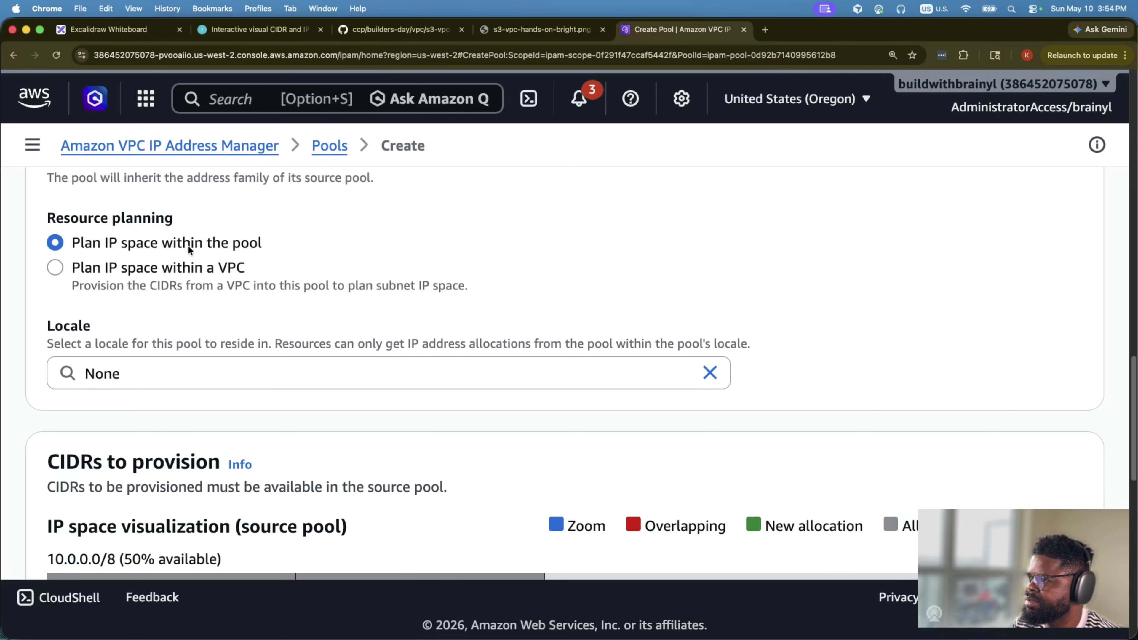
left_click(205, 380)
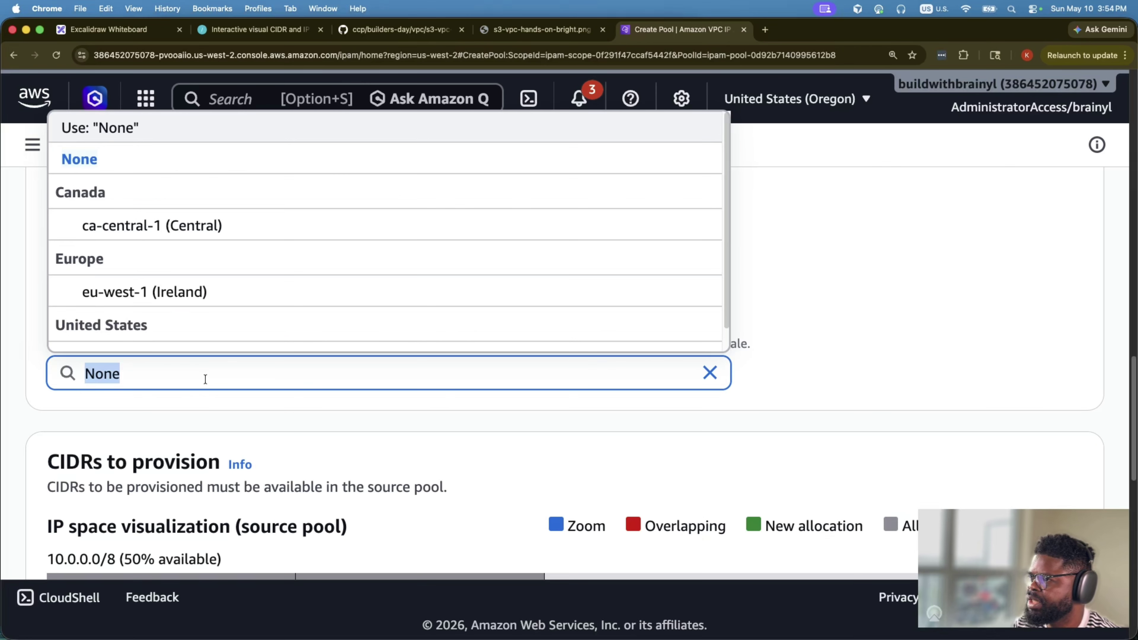
key("super+v")
key("Return")
left_click(153, 379)
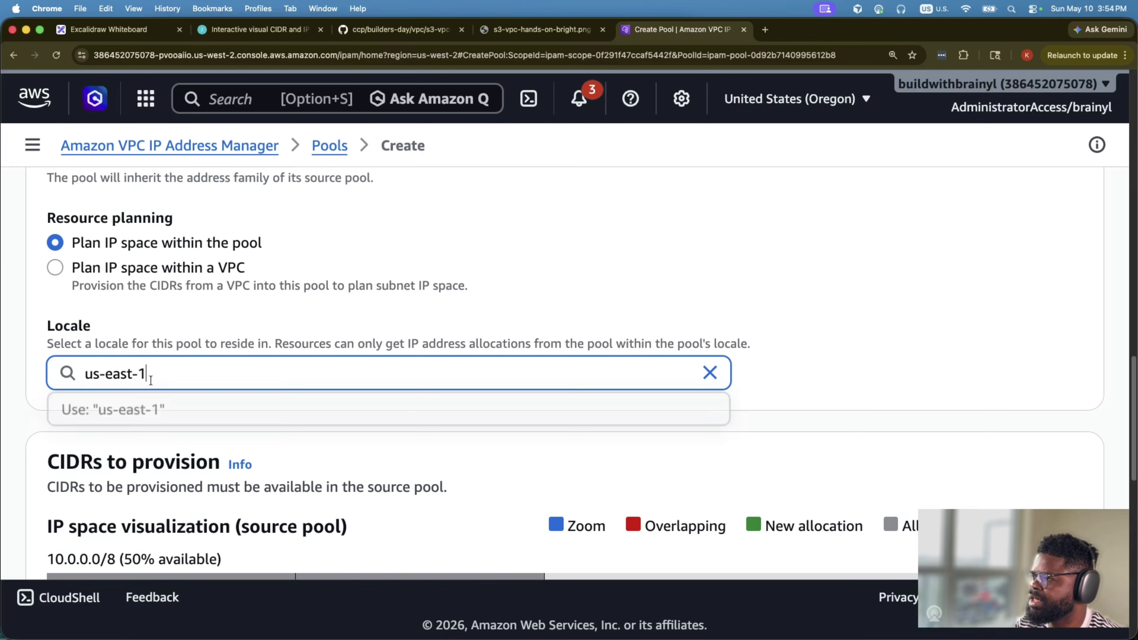
- Search the available locales for US regions, trying us, us-w and us-ea
key("super+a")
type("us")
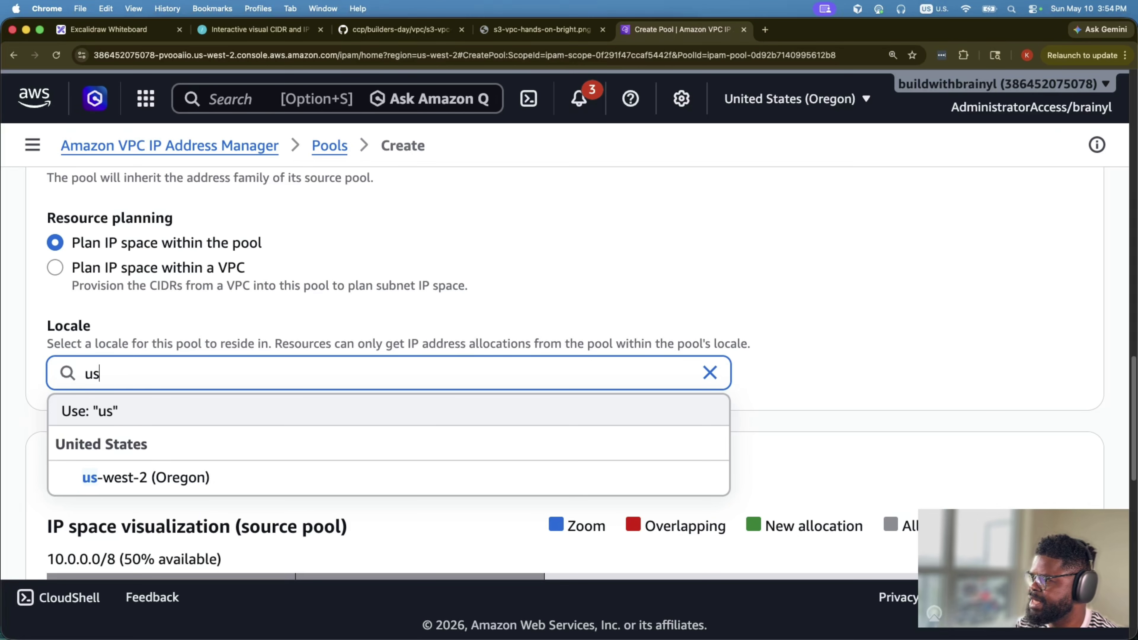
scroll(162, 391, "down", 1)
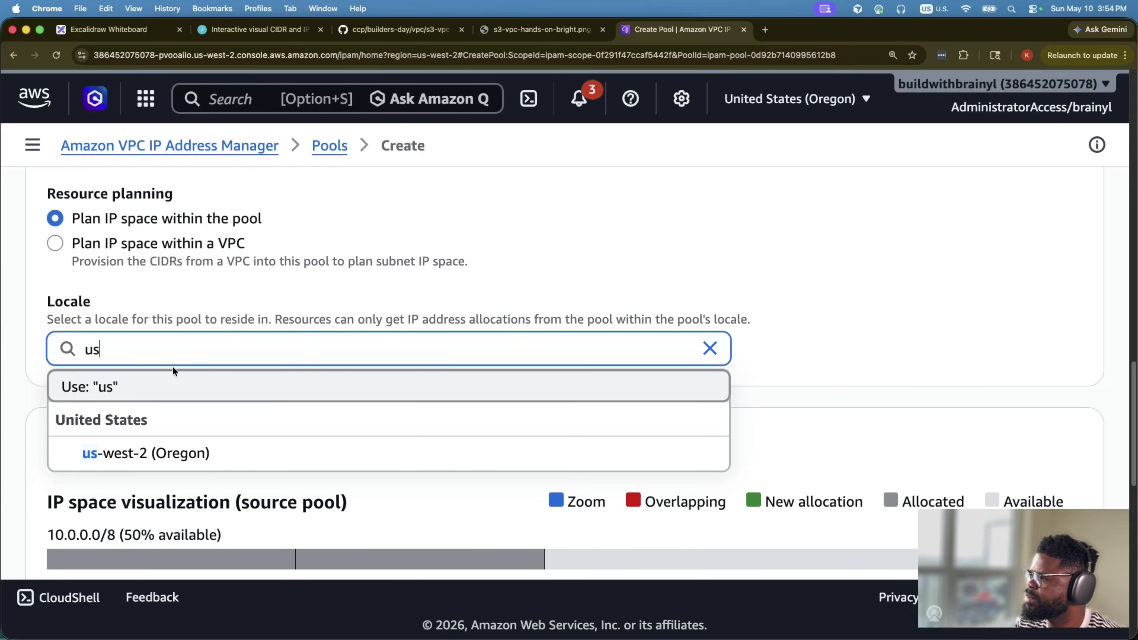
left_click(331, 299)
left_click(224, 354)
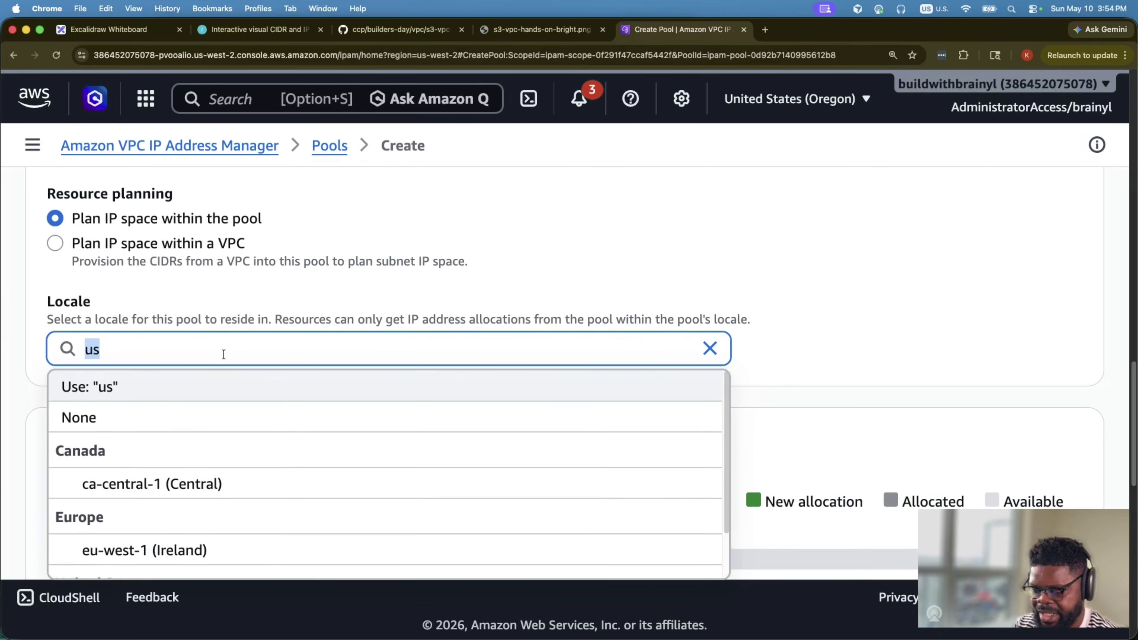
type("us-w")
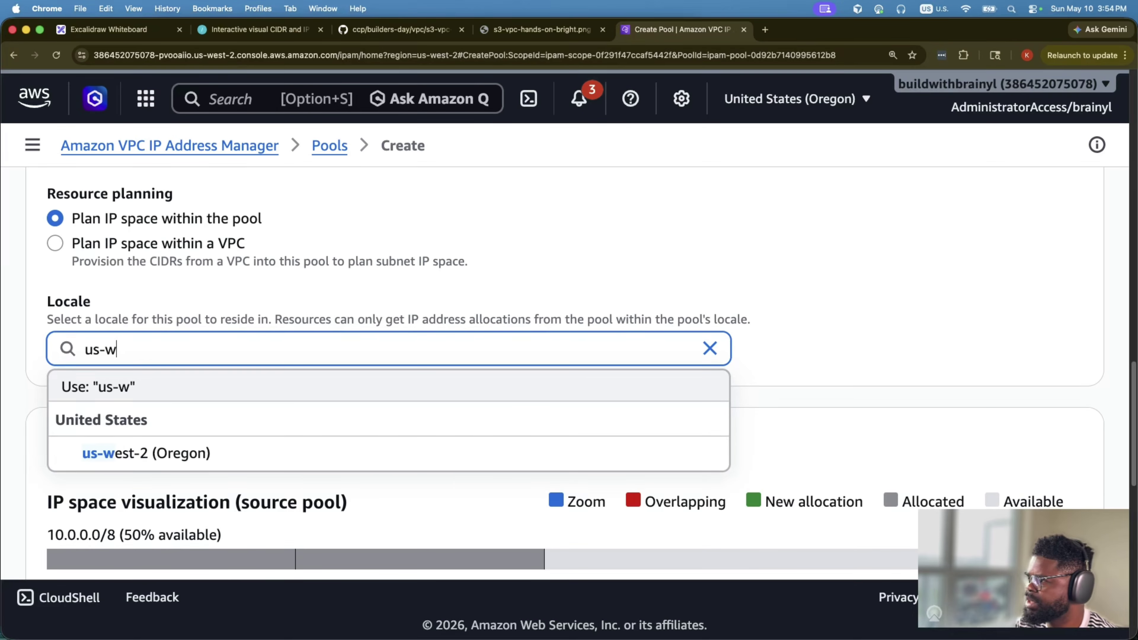
key("BackSpace")
type("ea")
left_click(408, 291)
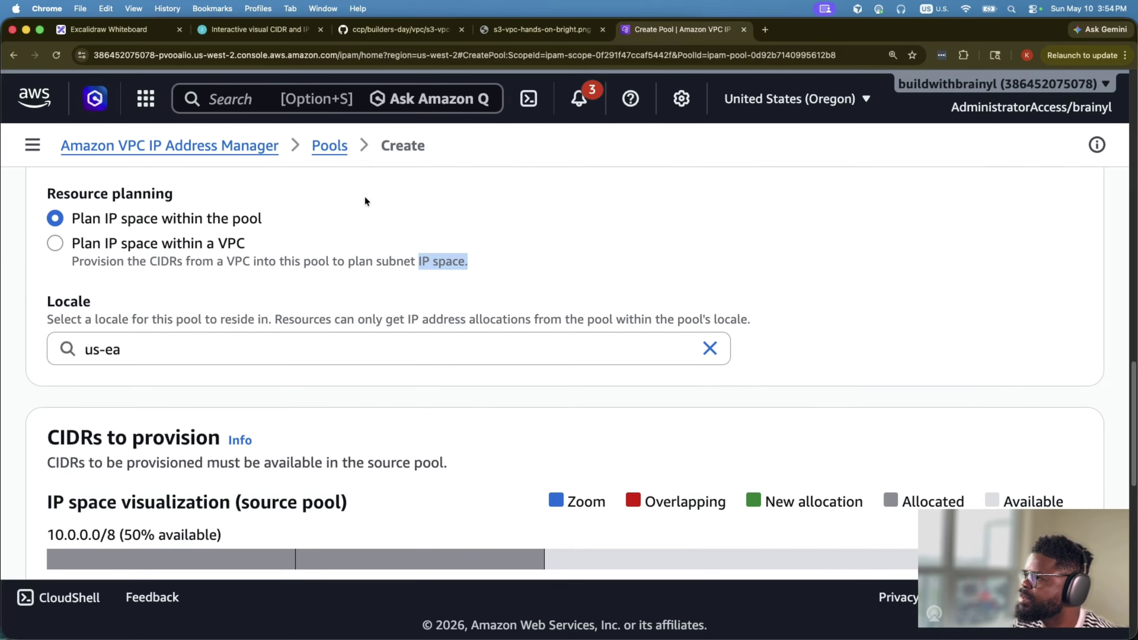
- Abandon the pool form, reopen root-pool from the pool list and start a new pool within it
left_click(330, 145)
scroll(673, 366, "down", 5)
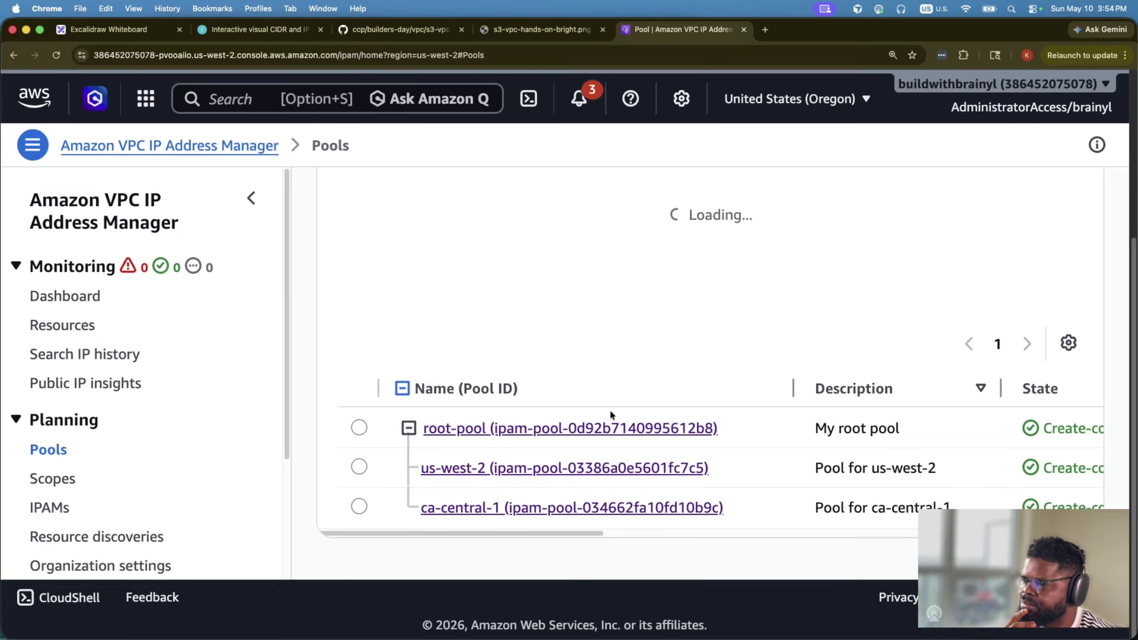
left_click(600, 426)
left_click(1031, 195)
left_click(1004, 233)
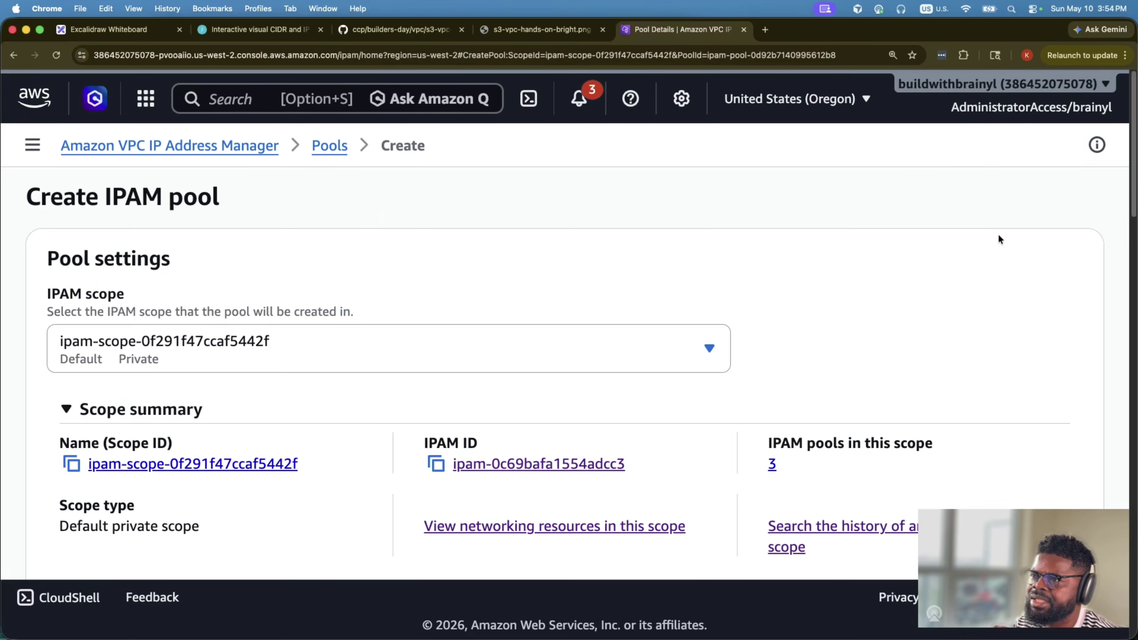
- Name the new pool us-east-1 and describe it as "Pool for us-east-1"
scroll(368, 379, "down", 10)
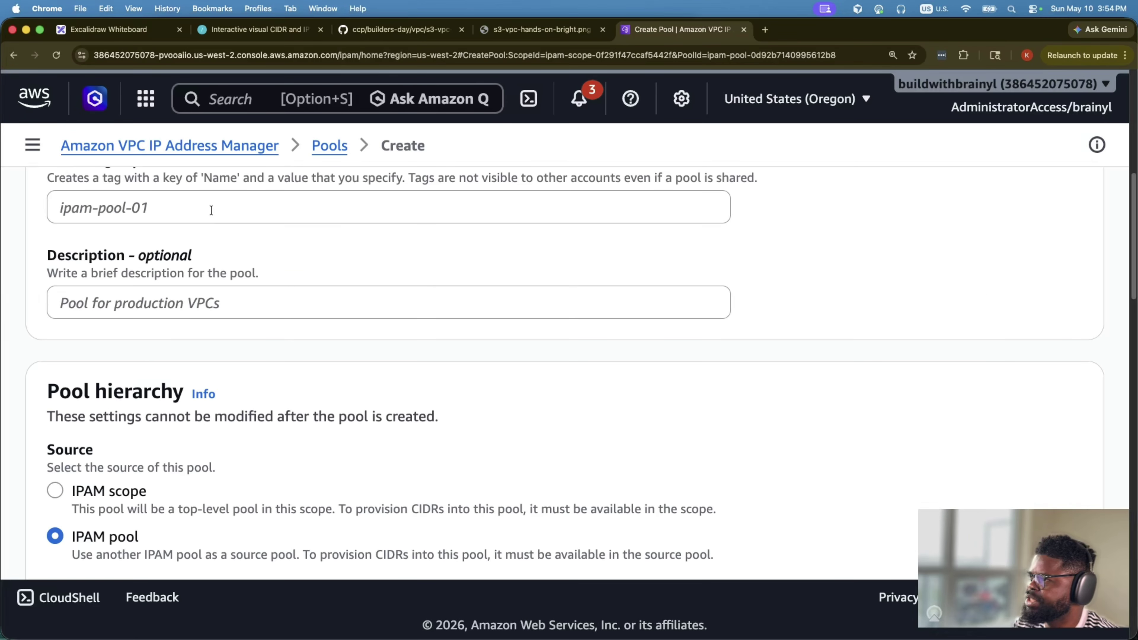
left_click(211, 207)
type("us-east-1")
left_click(211, 302)
type("P")
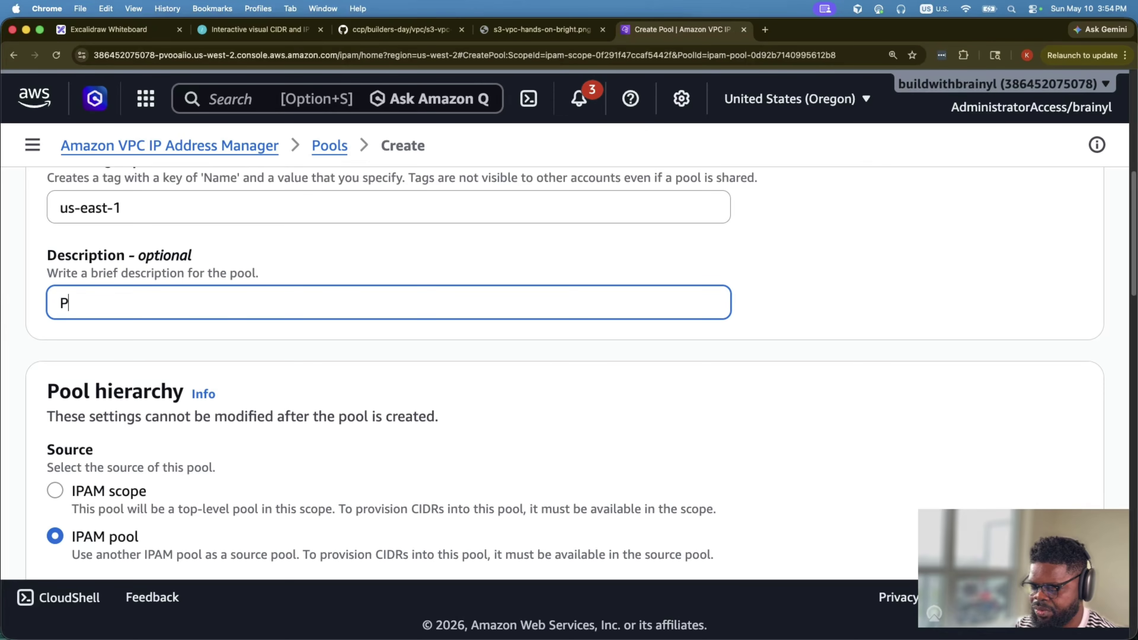
type("ool for")
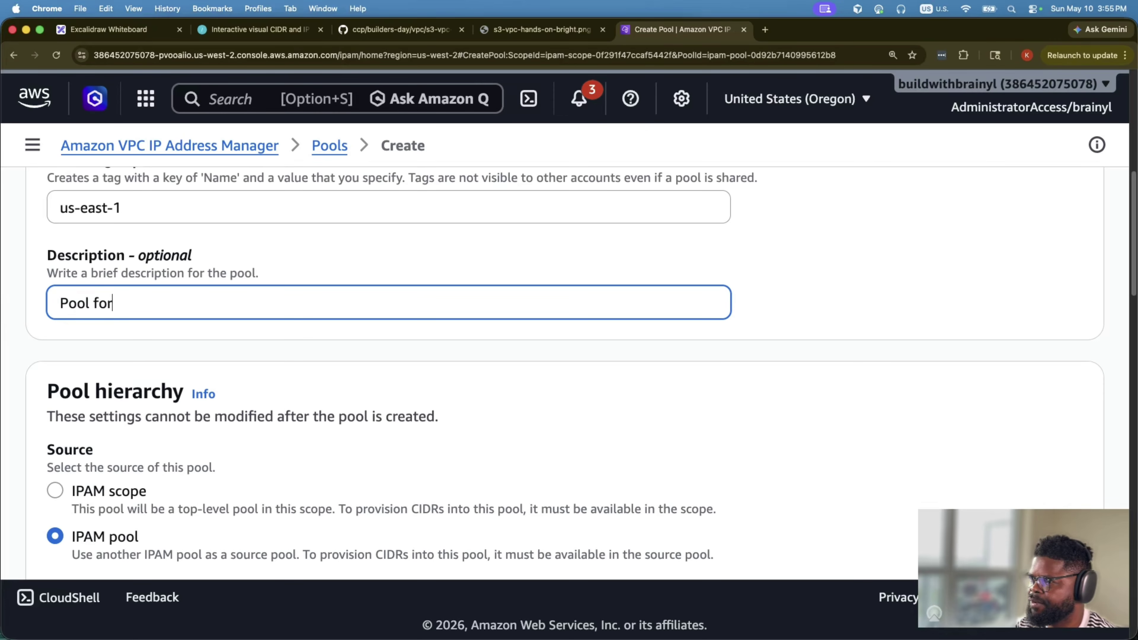
type(" us-east-1")
- Try a custom locale of us-east-1 for the new pool and check the available locales
scroll(337, 313, "down", 10)
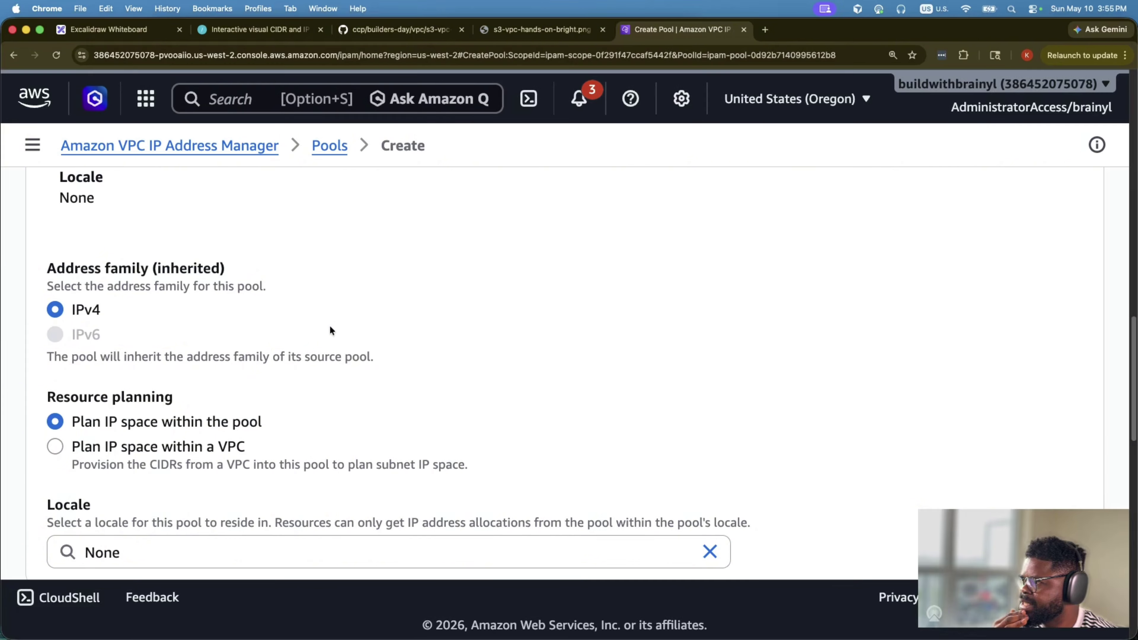
scroll(196, 366, "down", 1)
left_click(186, 530)
type("us-east-1")
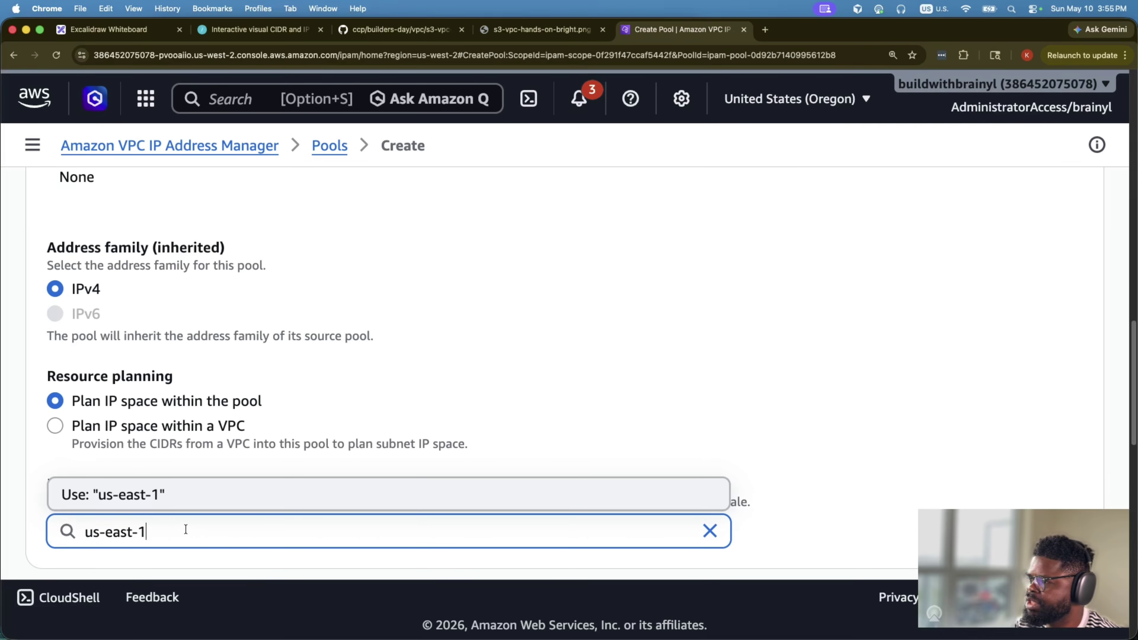
left_click(197, 497)
left_click(280, 528)
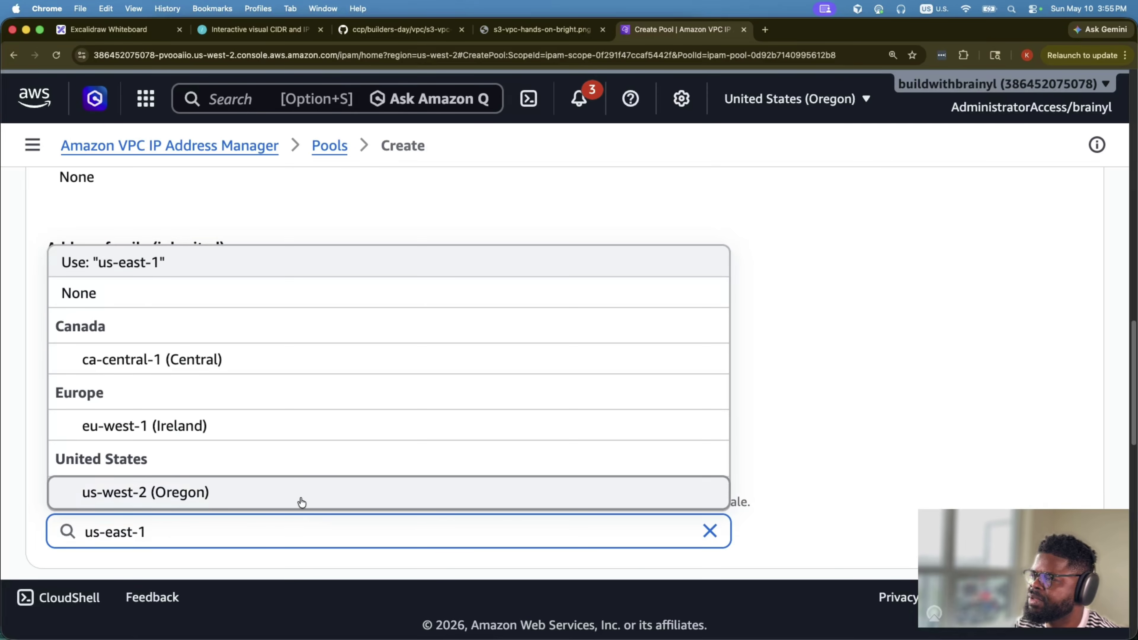
scroll(303, 487, "down", 1)
key("Escape")
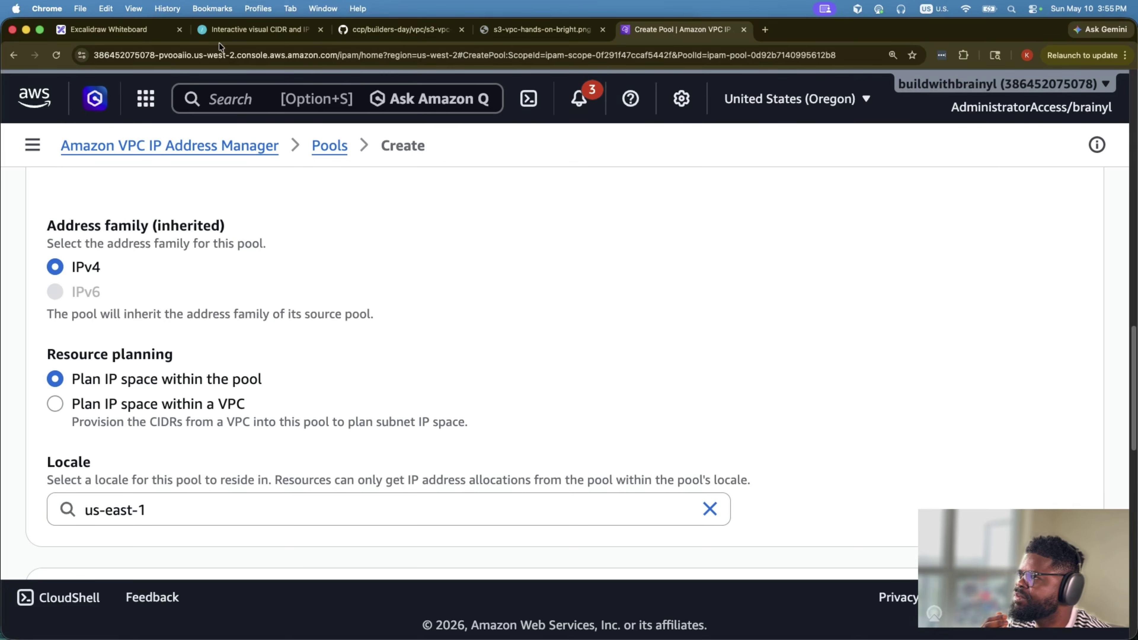
- Change us-east-1 to eu-east-1 in the region list beside Root Pool on the Excalidraw whiteboard
left_click(170, 35)
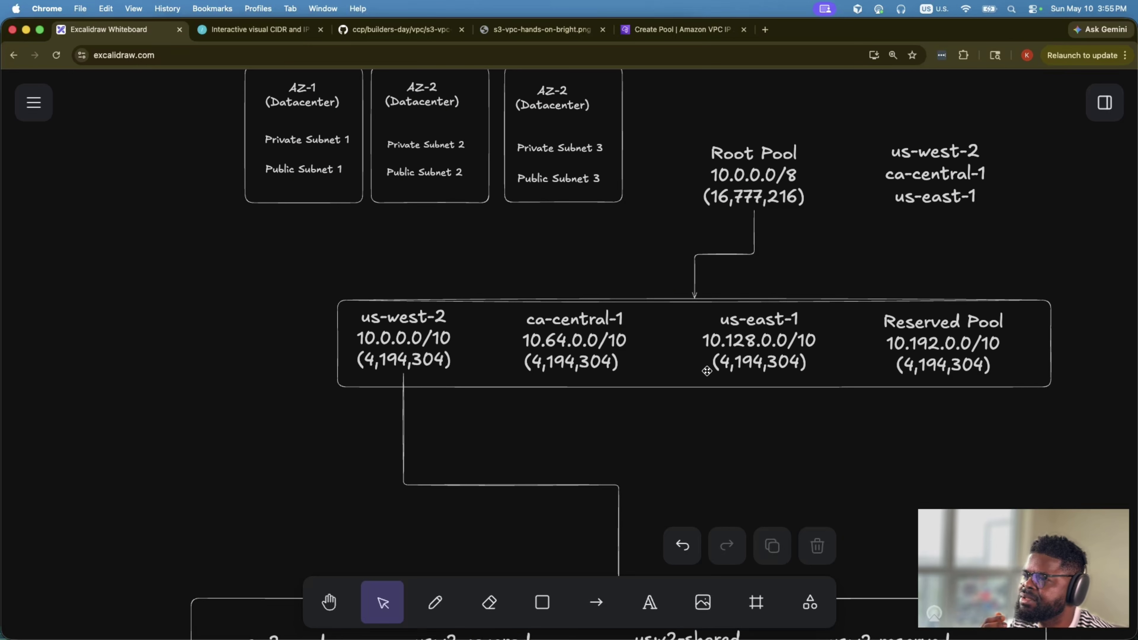
double_click(754, 329)
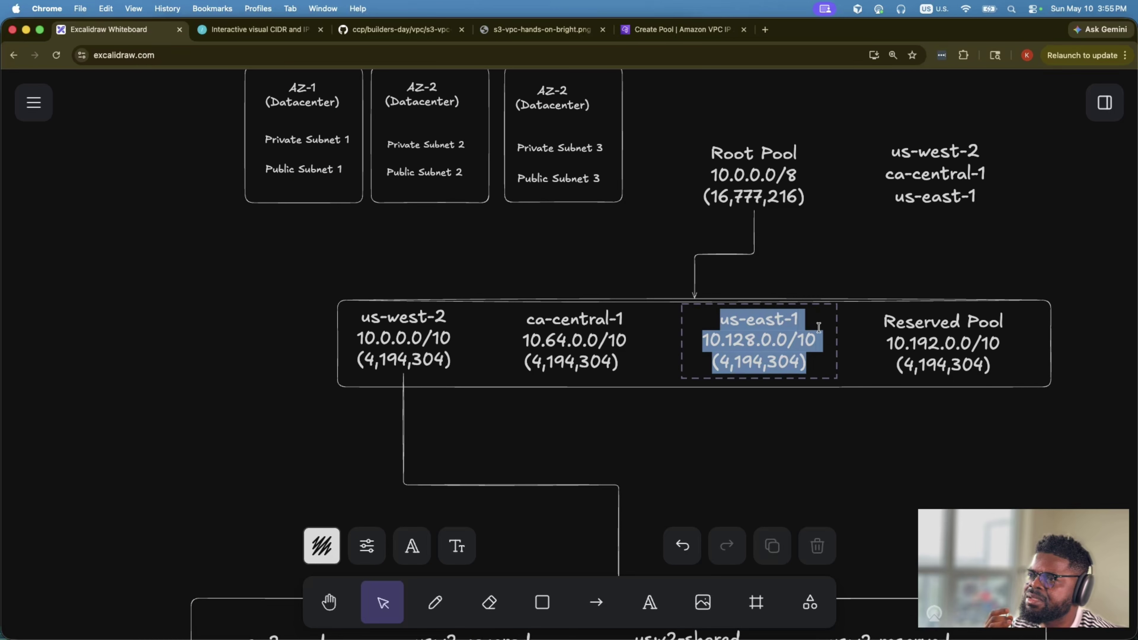
left_click(776, 335)
left_click(943, 197)
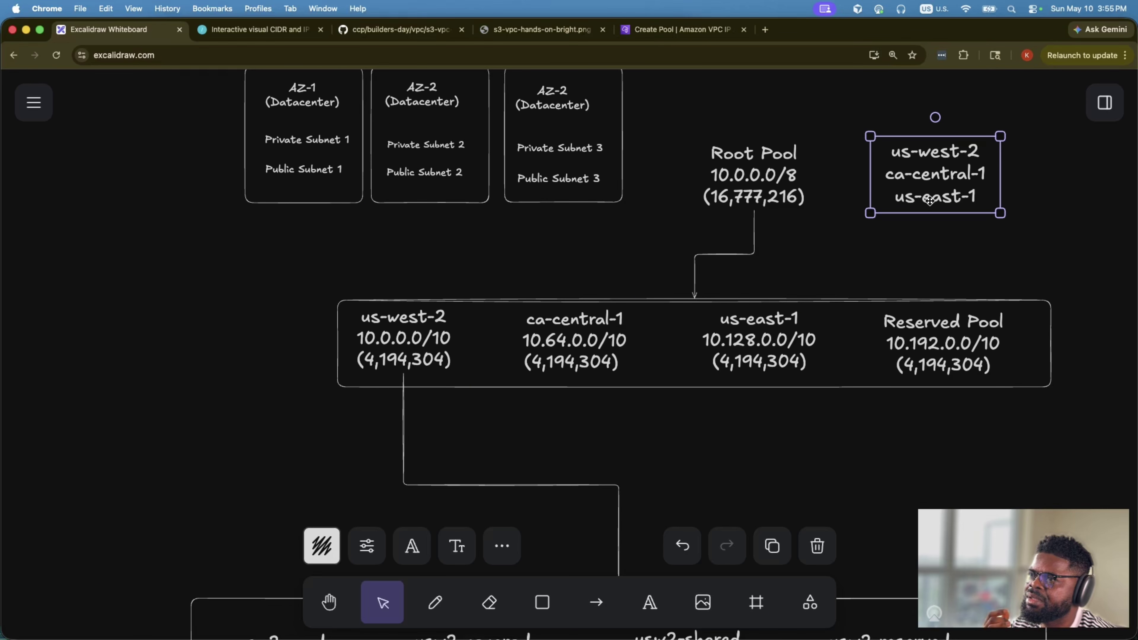
double_click(926, 162)
left_click(910, 155)
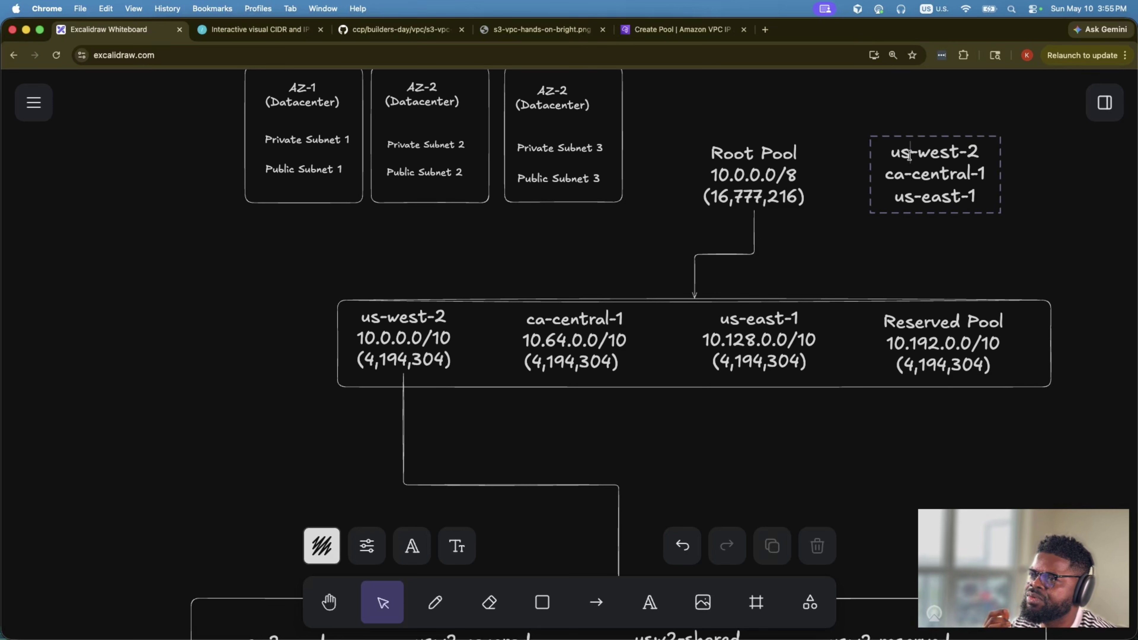
double_click(902, 198)
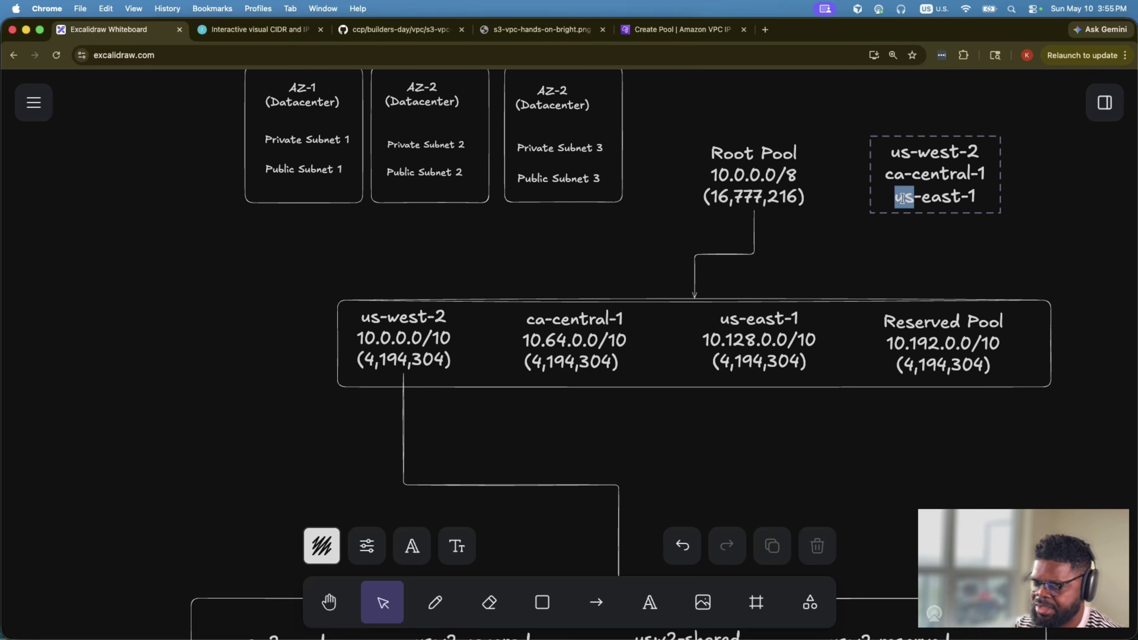
type("eu")
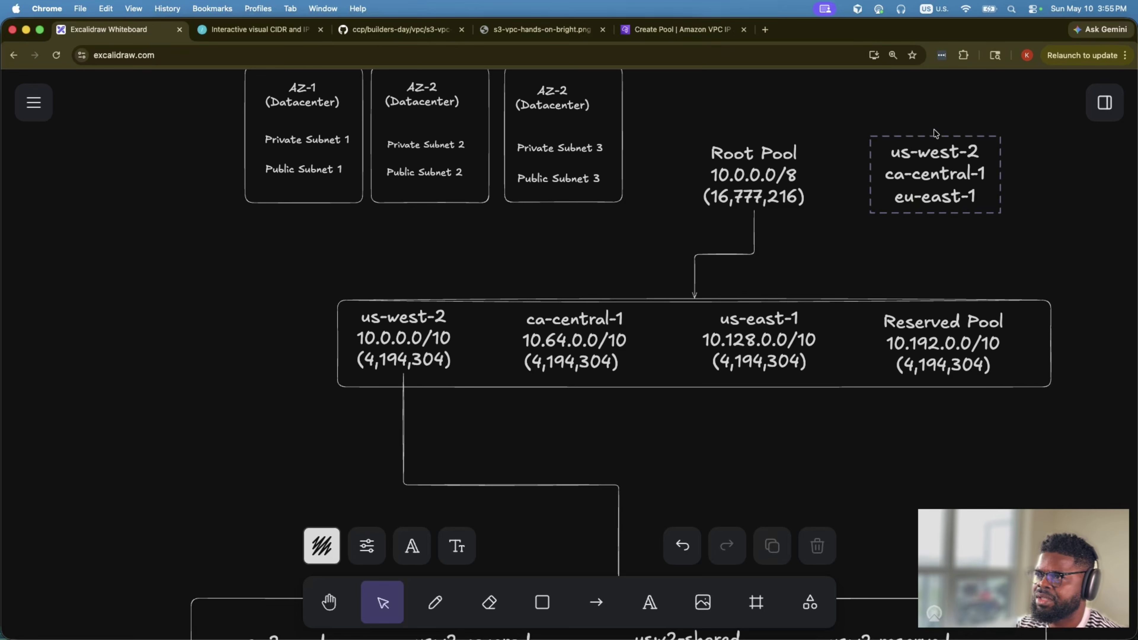
- Change the region of the 10.128.0.0/10 pool to eu-east-1 on the whiteboard
double_click(749, 321)
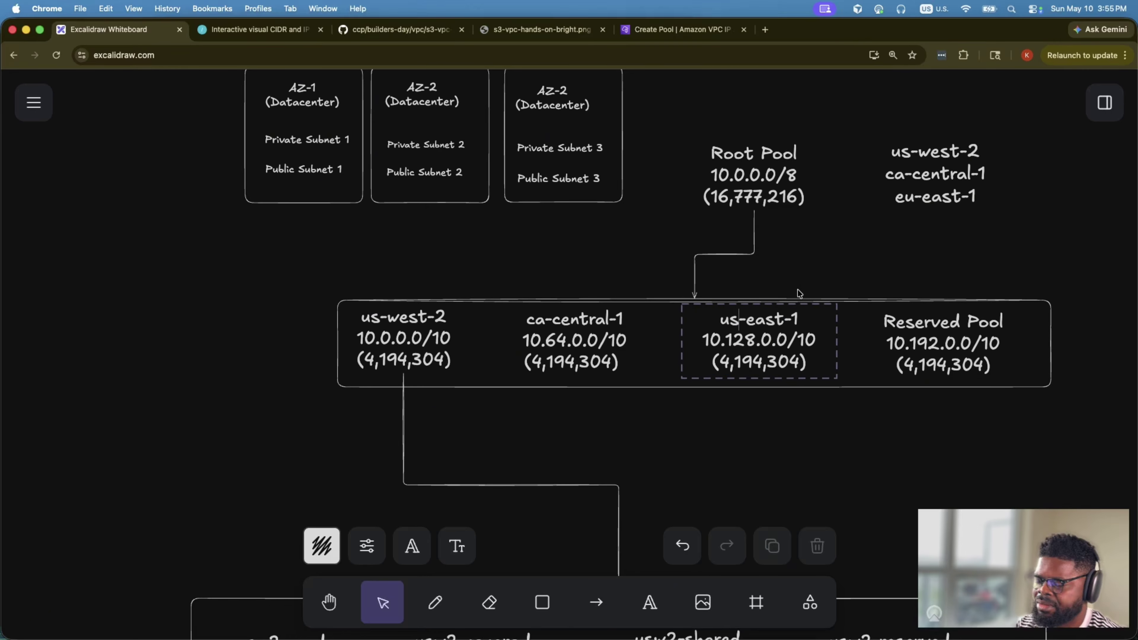
key("BackSpace")
key("BackSpace")
type("eu")
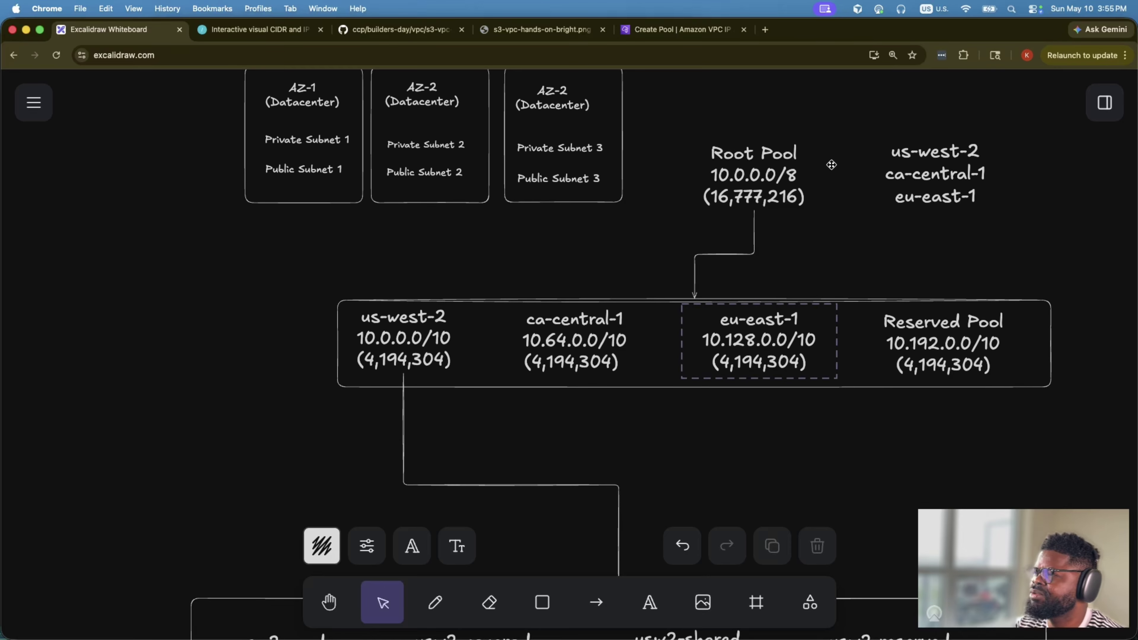
- Return to the pool form in the AWS console and search the locales for eu
left_click(676, 30)
left_click(274, 509)
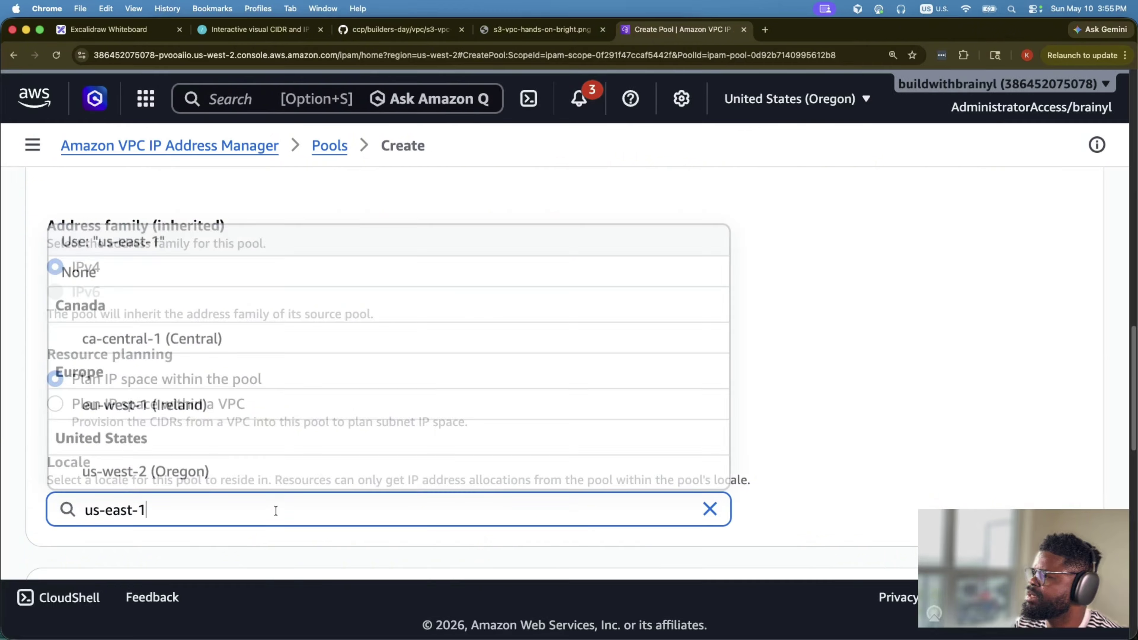
key("super+a")
type("eu")
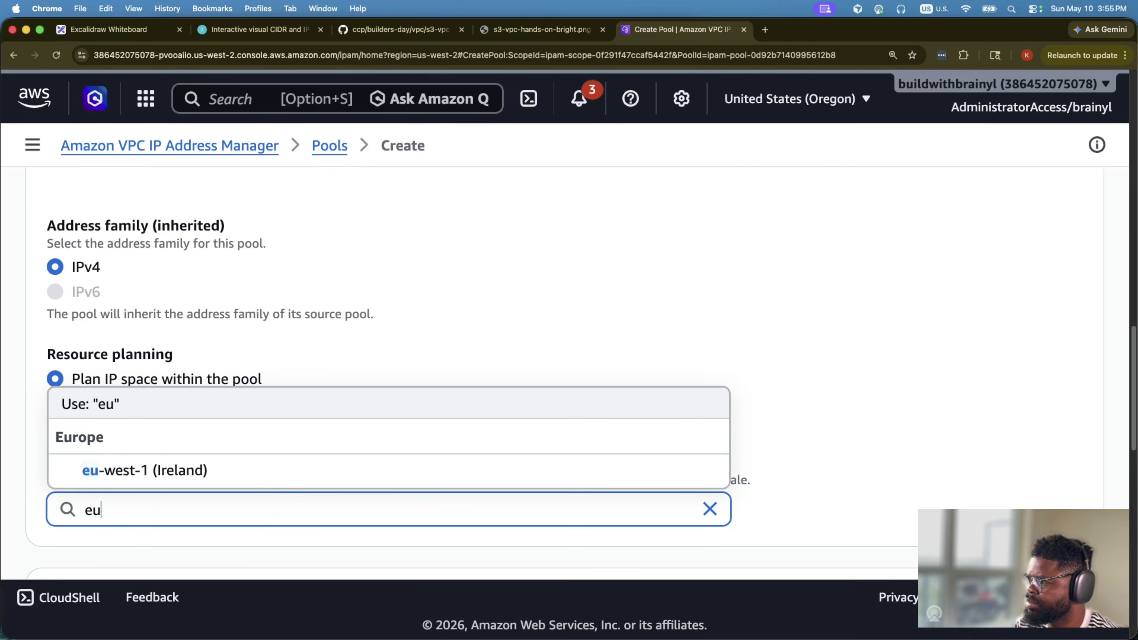
left_click(124, 36)
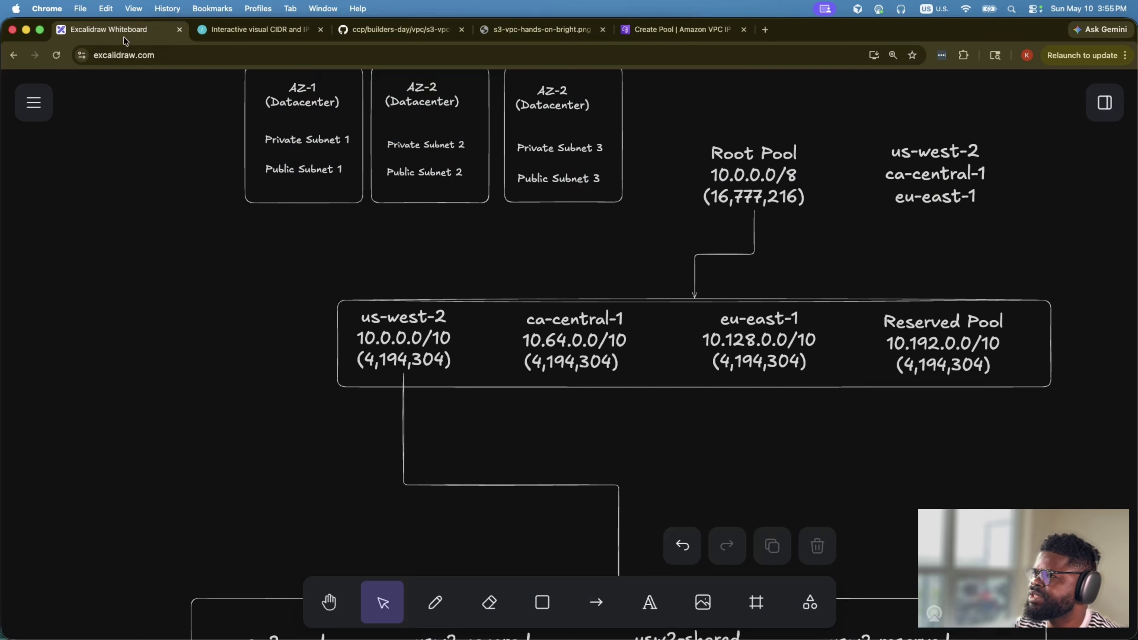
double_click(949, 200)
left_click(908, 203)
double_click(904, 200)
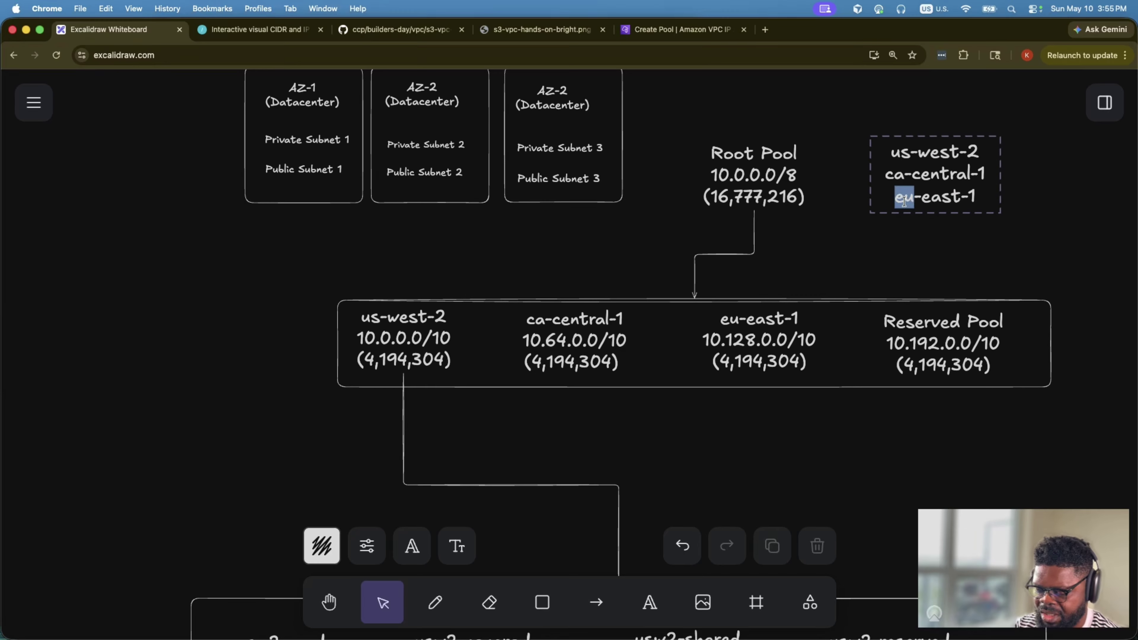
type("us")
key("BackSpace")
key("BackSpace")
type("eu")
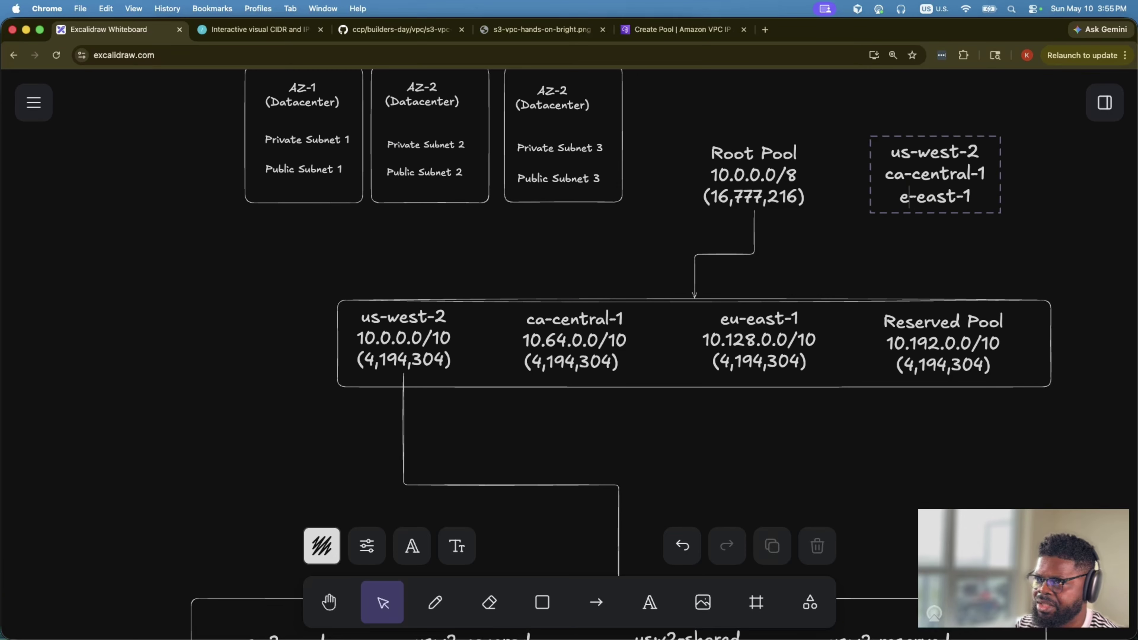
- Check the European locale in the AWS pool form and change the last region beside Root Pool on the whiteboard to eu-west-1
left_click(679, 29)
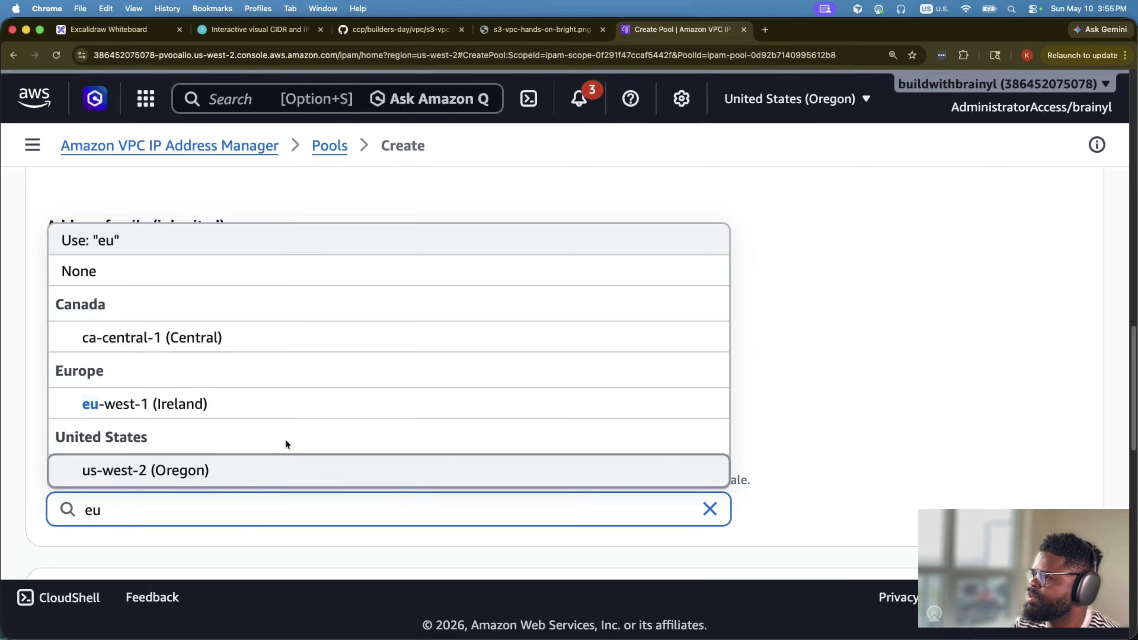
left_click(147, 35)
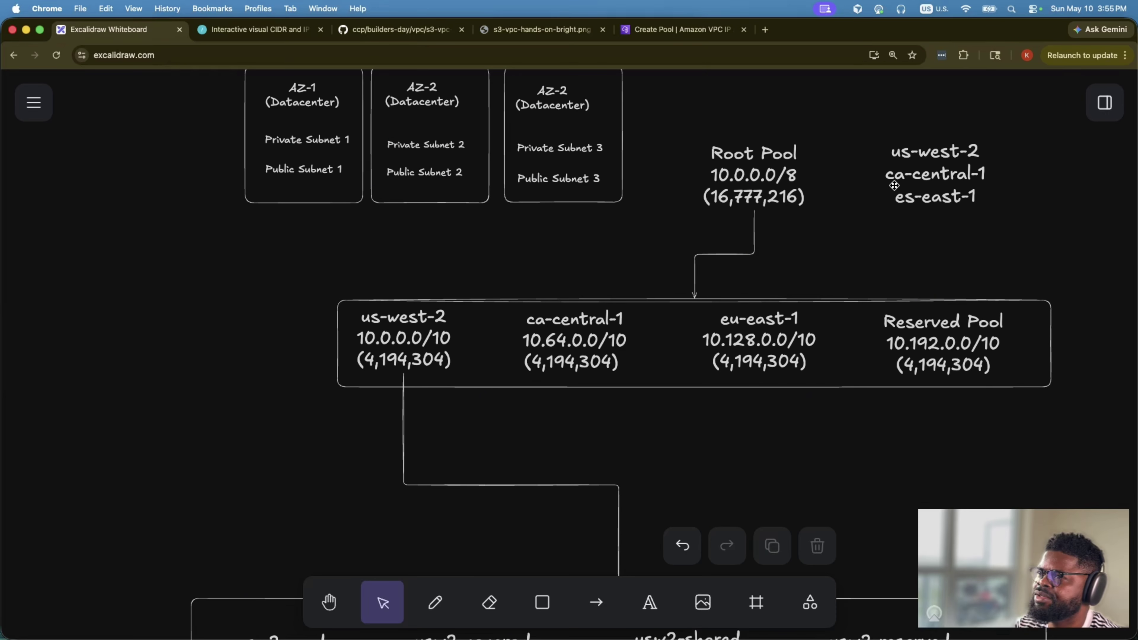
left_click(923, 204)
double_click(900, 198)
type("eu")
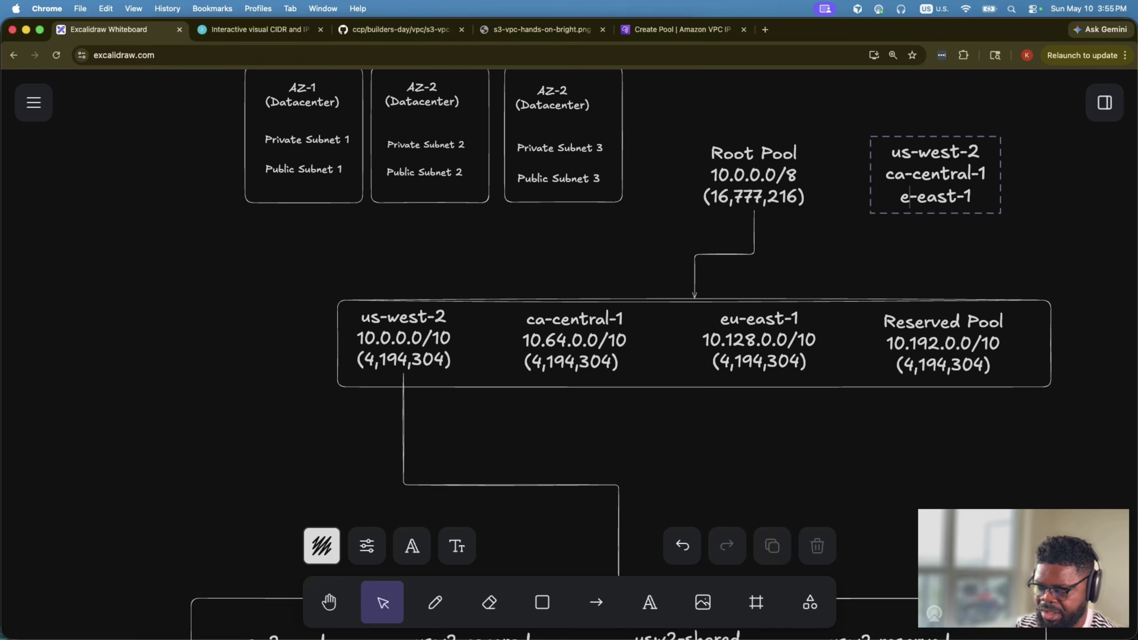
type("-west")
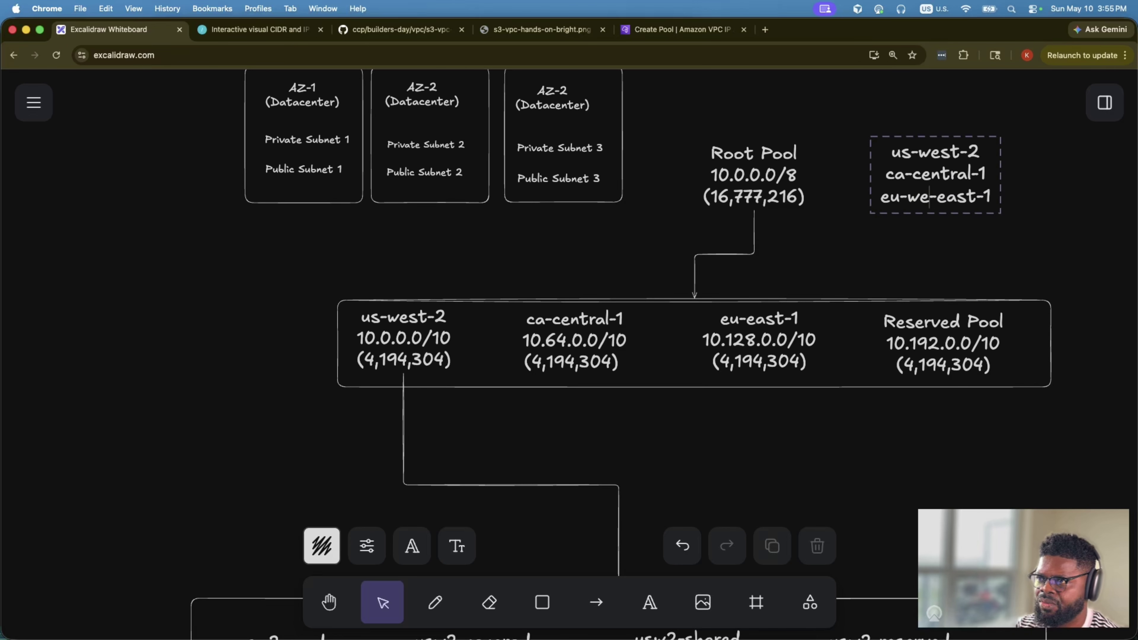
key("Delete")
key("Delete")
key("Delete")
key("Delete")
key("Delete")
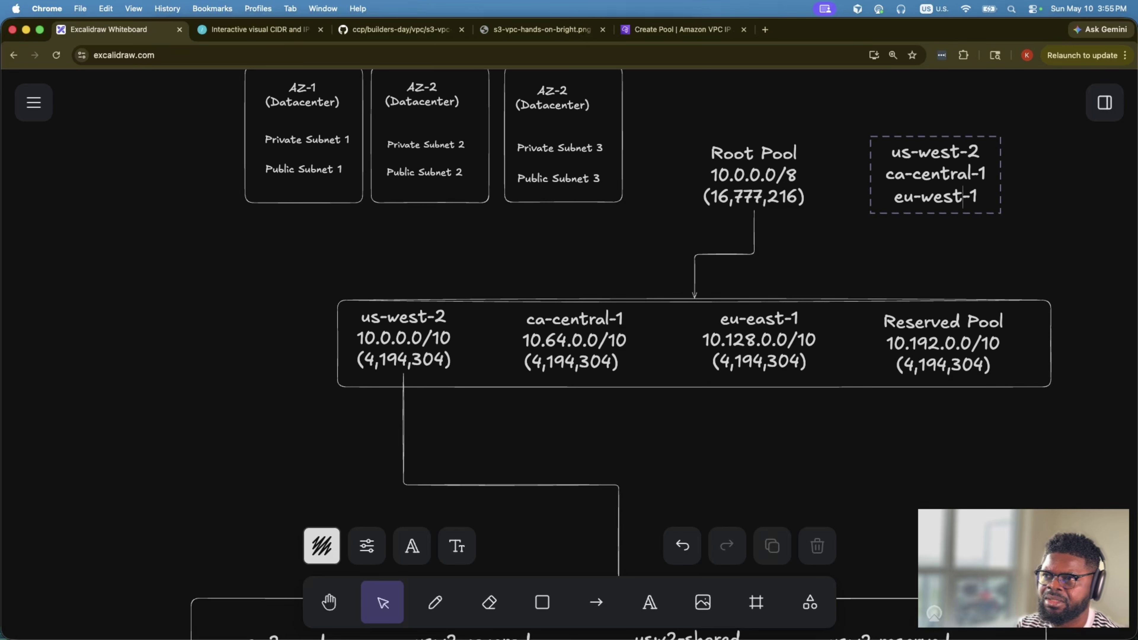
- Copy eu-west-1 from the region list and use it to replace the region of the 10.128.0.0/10 pool on the whiteboard
double_click(936, 187)
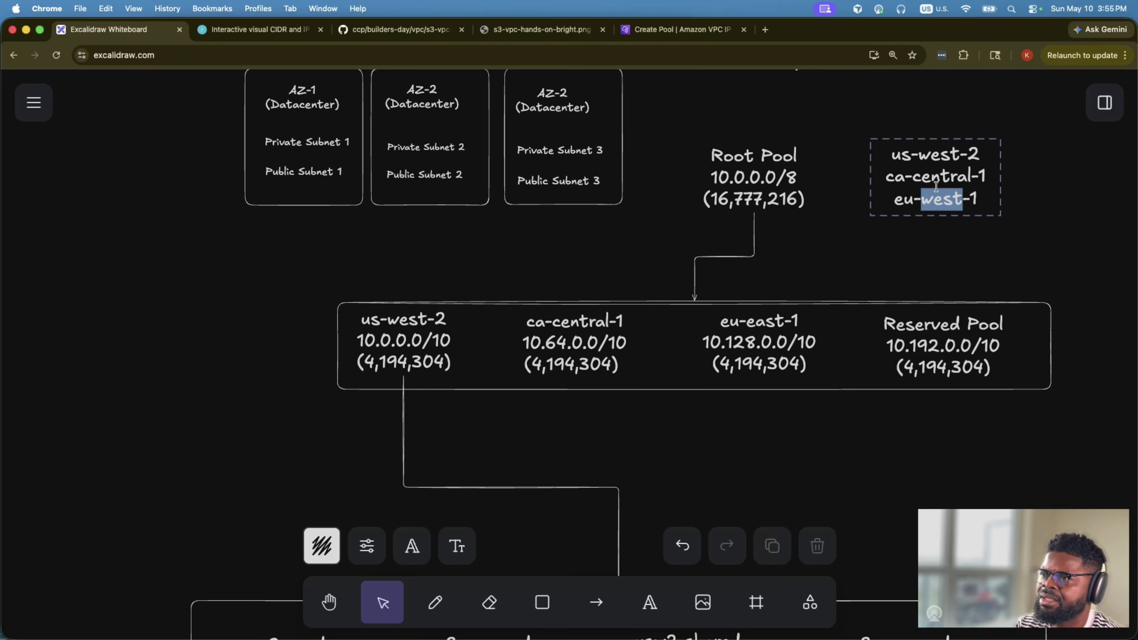
left_click_drag(978, 197, 880, 217)
key("super+c")
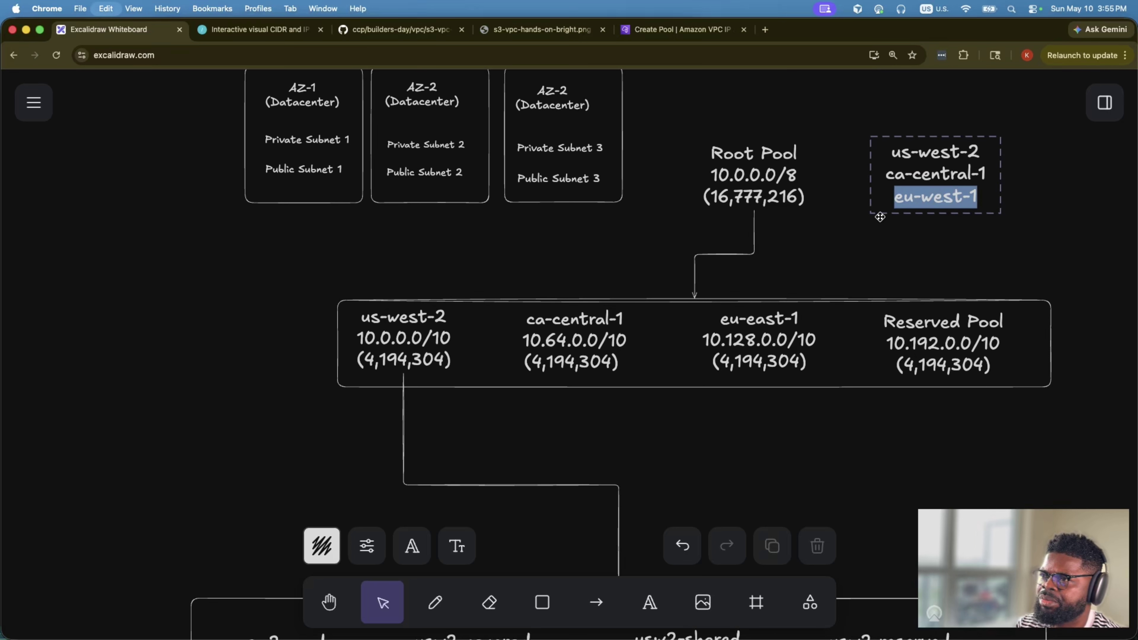
double_click(765, 322)
scroll(765, 322, "up", 2)
left_click_drag(803, 403, 720, 405)
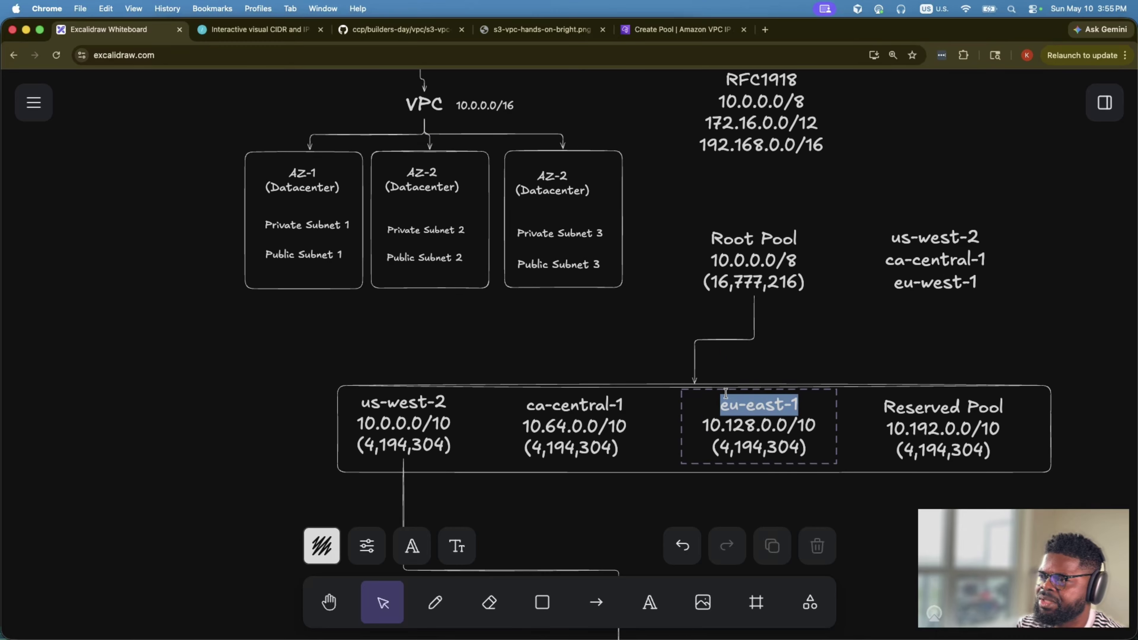
key("super+v")
scroll(794, 389, "up", 2)
scroll(794, 389, "down", 5)
left_click(796, 369)
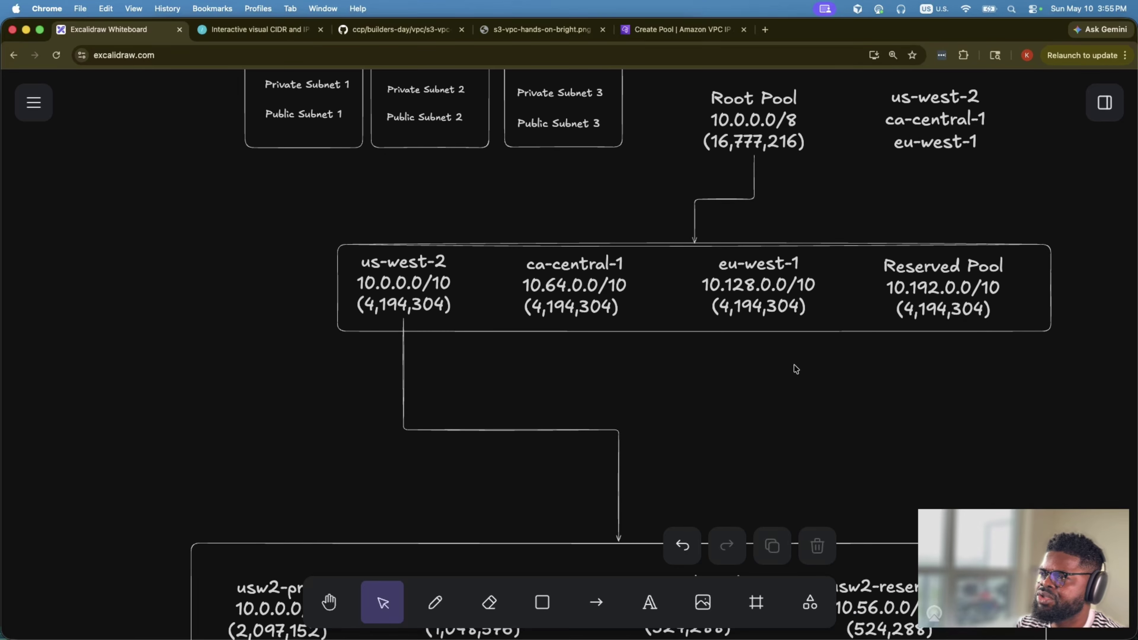
- Switch to the pool form in the AWS console and set the new pool's locale to eu-west-1
double_click(736, 265)
left_click_drag(720, 265, 797, 268)
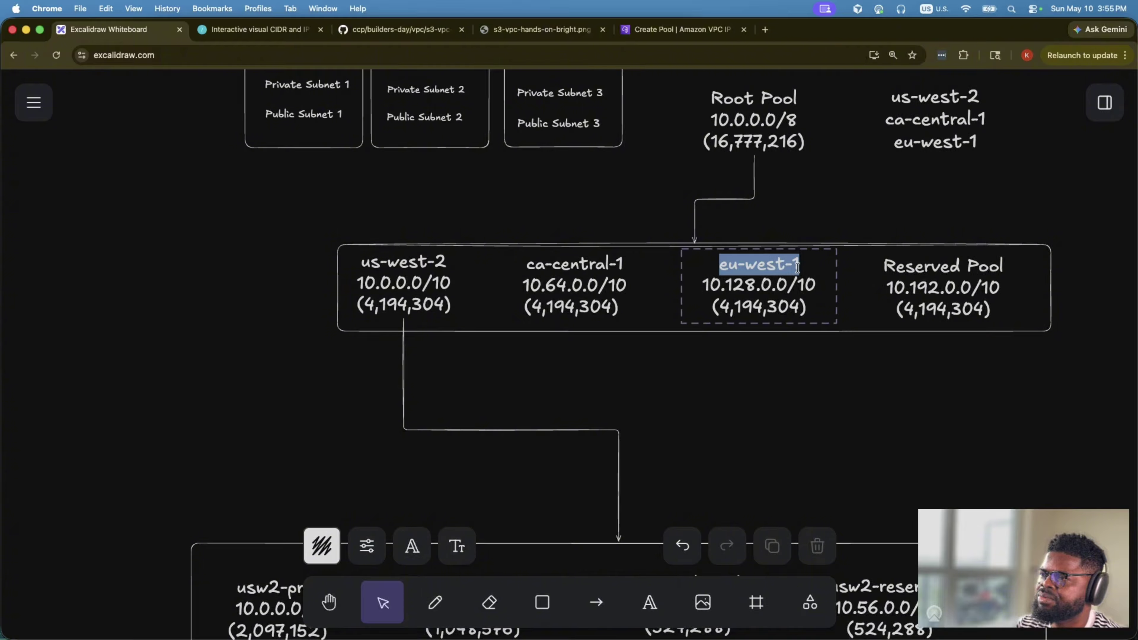
left_click(667, 29)
key("super+v")
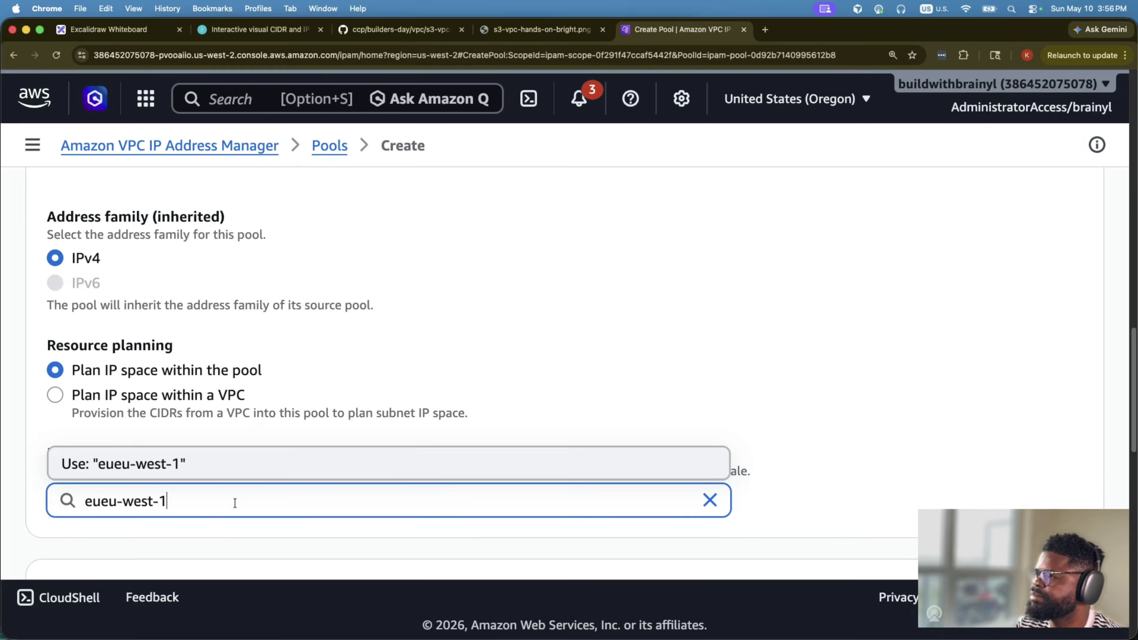
key("super+a")
key("super+v")
left_click(212, 450)
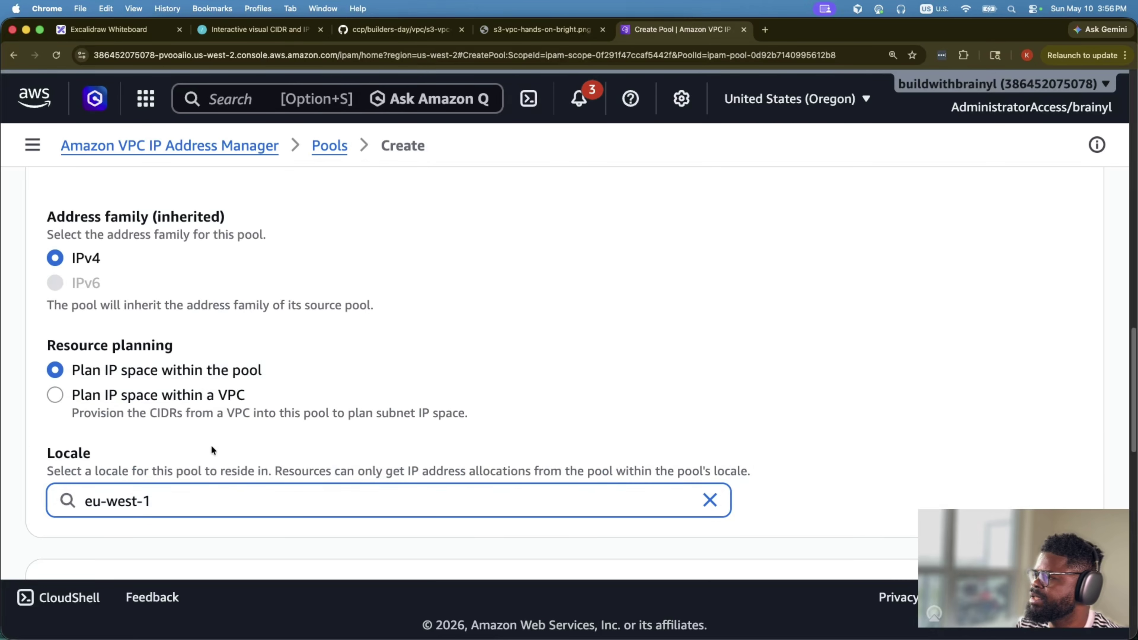
left_click(208, 500)
left_click(217, 459)
scroll(466, 485, "down", 5)
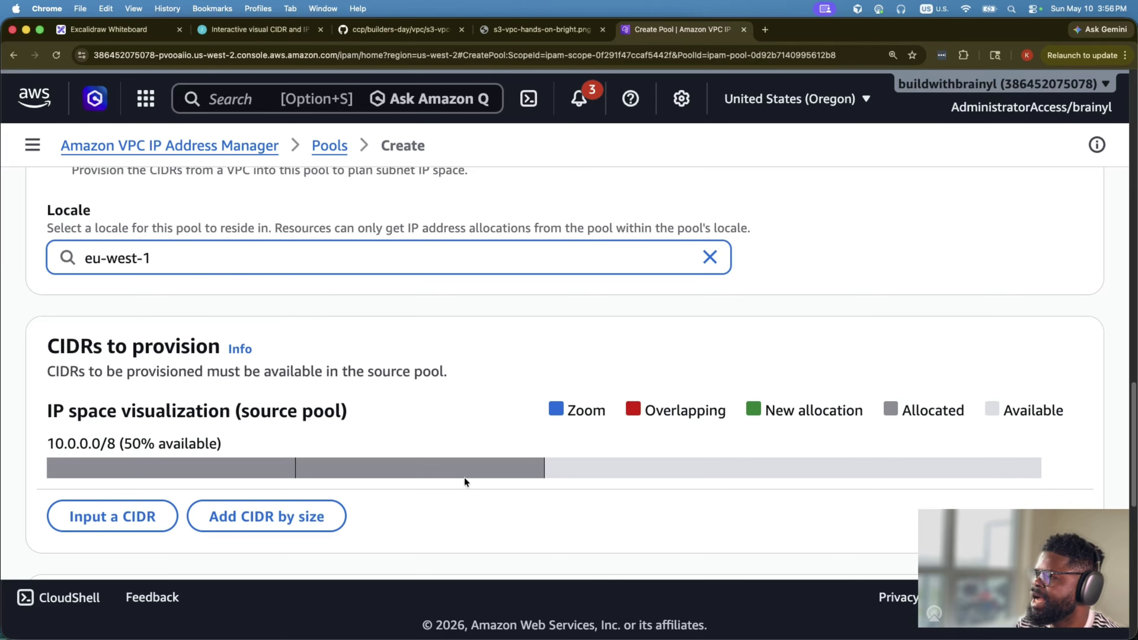
- Inspect the source pool's allocations and copy the eu-west-1 pool's CIDR 10.128.0.0/10 from the Excalidraw whiteboard
mouse_move(483, 465)
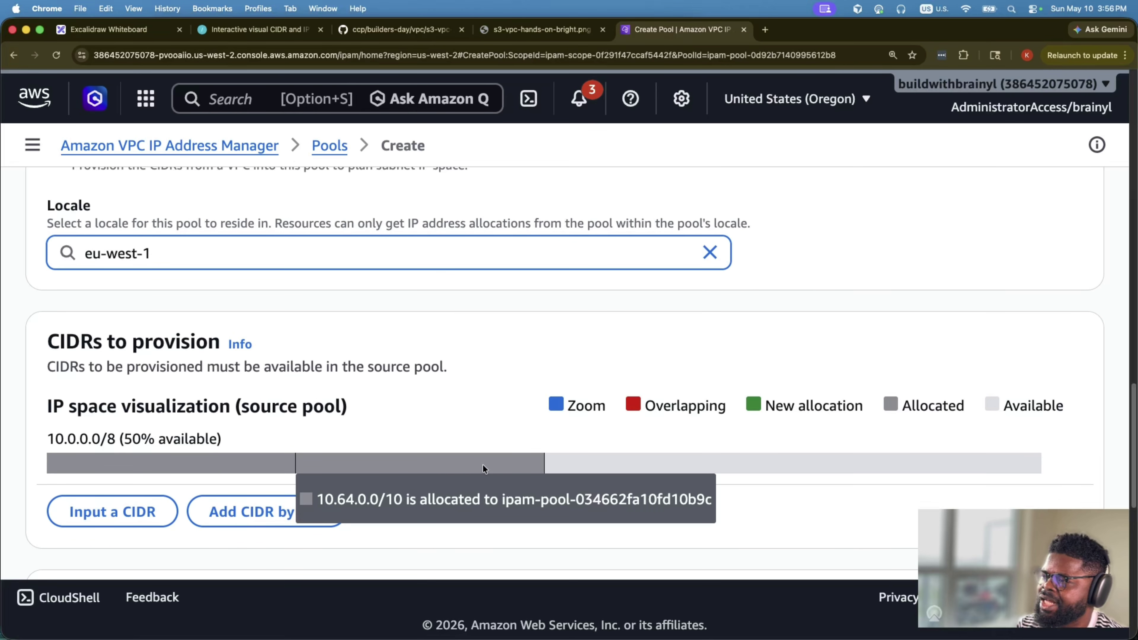
left_click(227, 30)
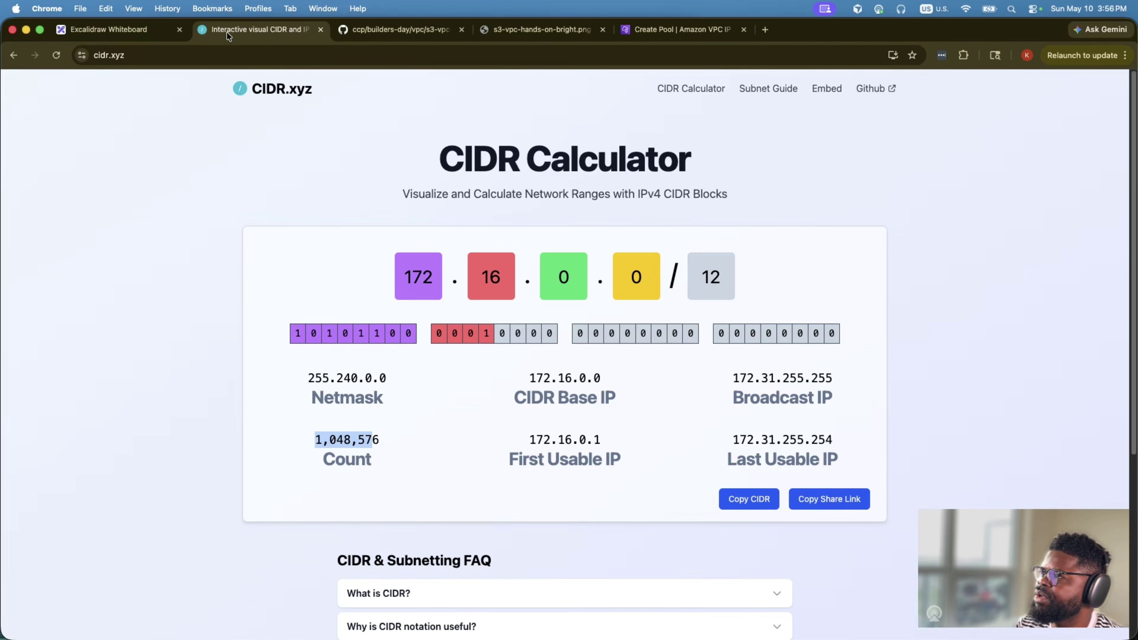
left_click(142, 31)
double_click(744, 289)
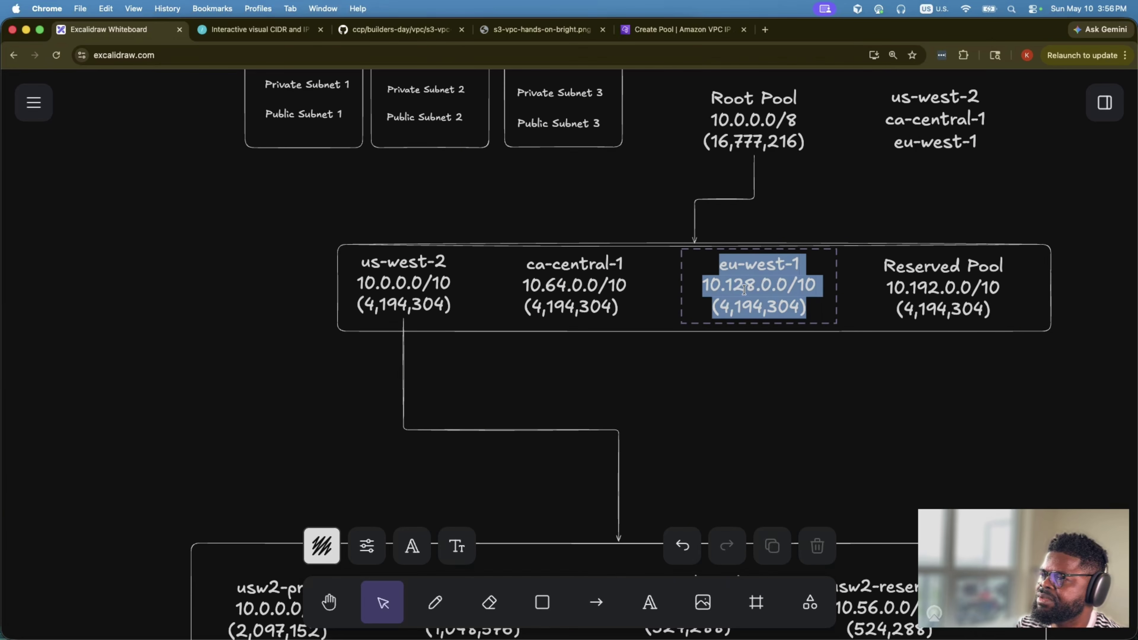
left_click(733, 287)
left_click_drag(704, 285, 817, 285)
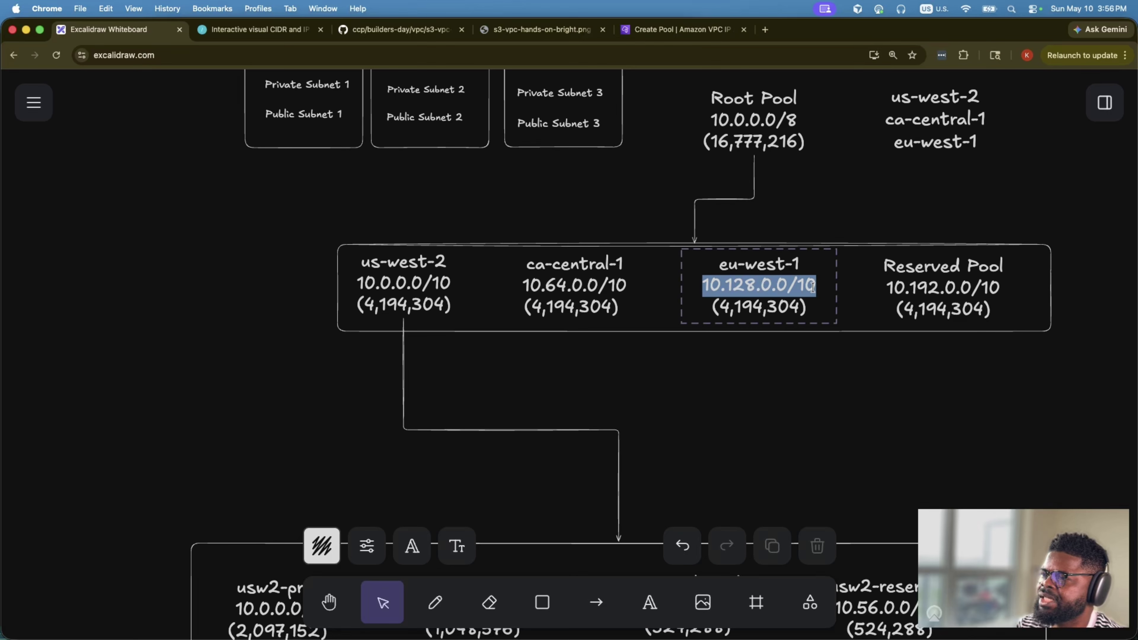
key("super+c")
- Return to the AWS pool form, enter 10.128.0.0/10 as the CIDR to provision, and create the pool
left_click(672, 31)
left_click(792, 305)
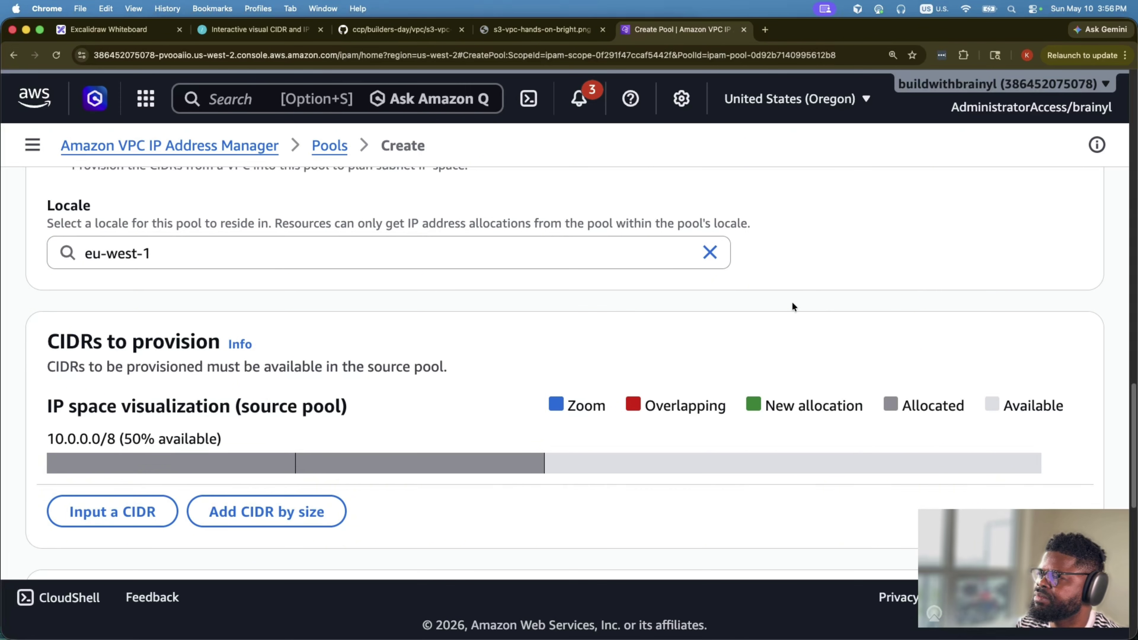
scroll(351, 402, "down", 5)
left_click(142, 280)
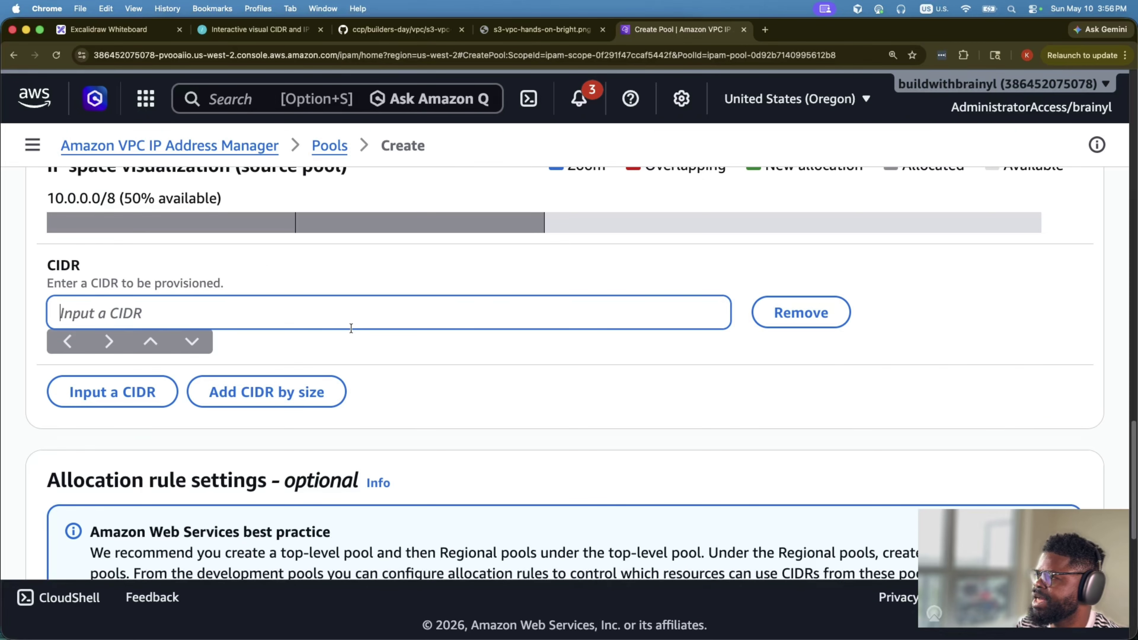
key("super+v")
scroll(345, 406, "down", 4)
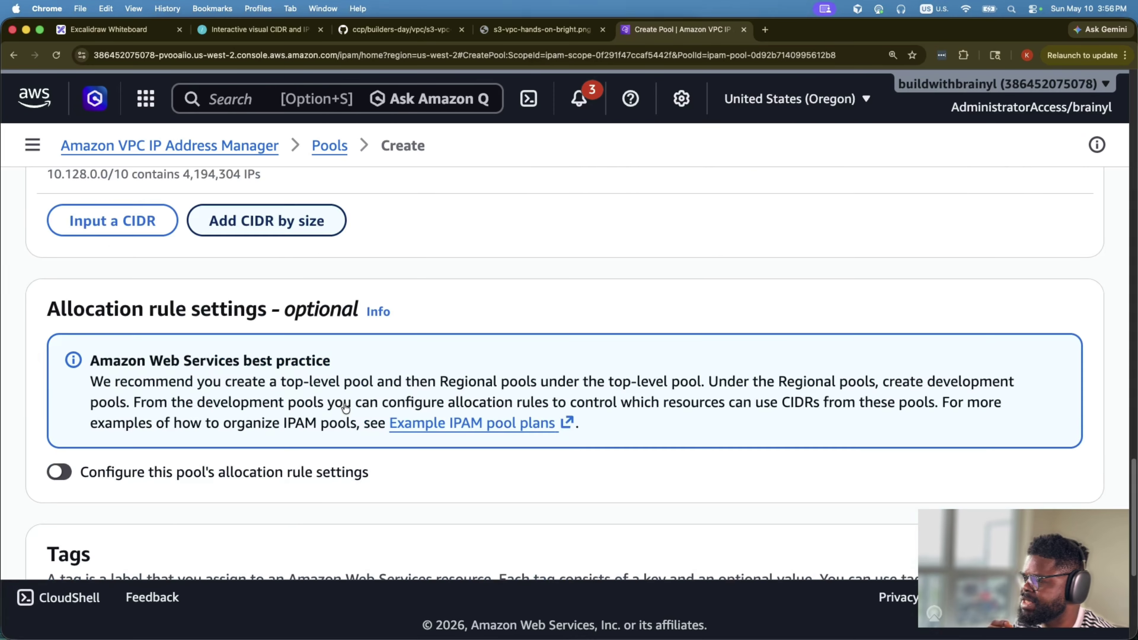
scroll(354, 406, "down", 6)
left_click(1004, 521)
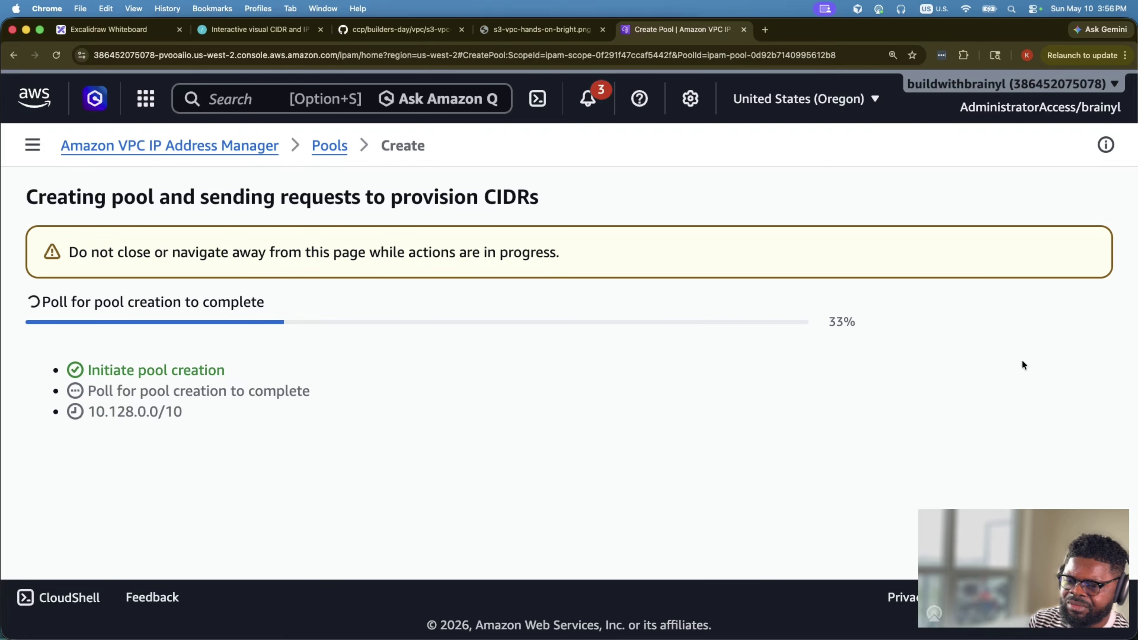
- Review the Reserved Pool and the us-west-2 pool with its usw2 sub-pools in the Excalidraw whiteboard plan
left_click(232, 28)
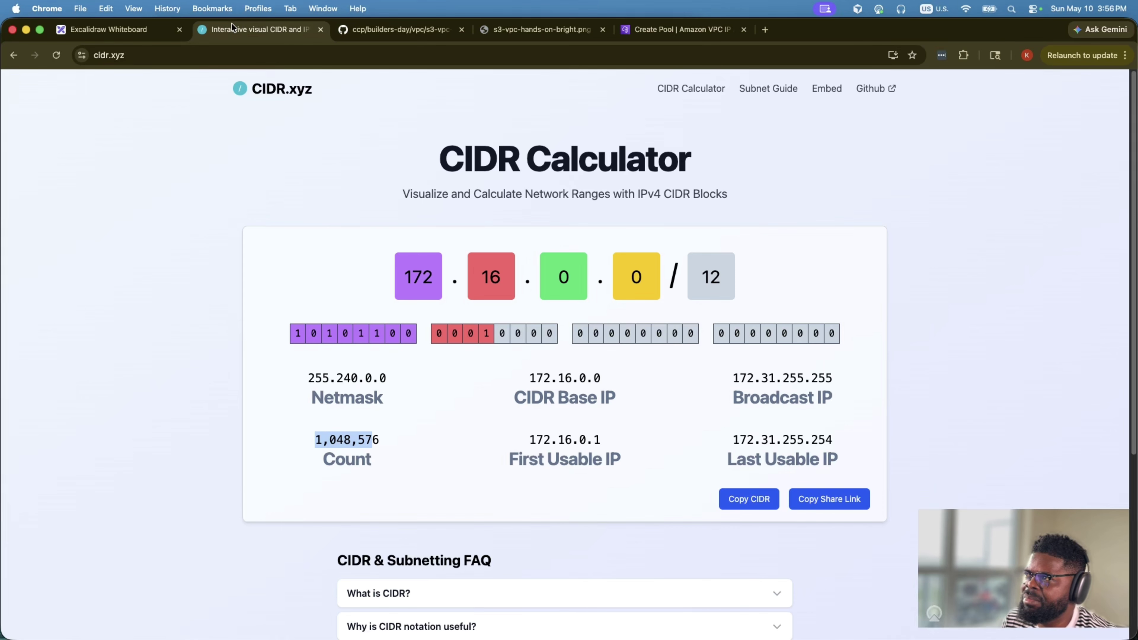
left_click(108, 29)
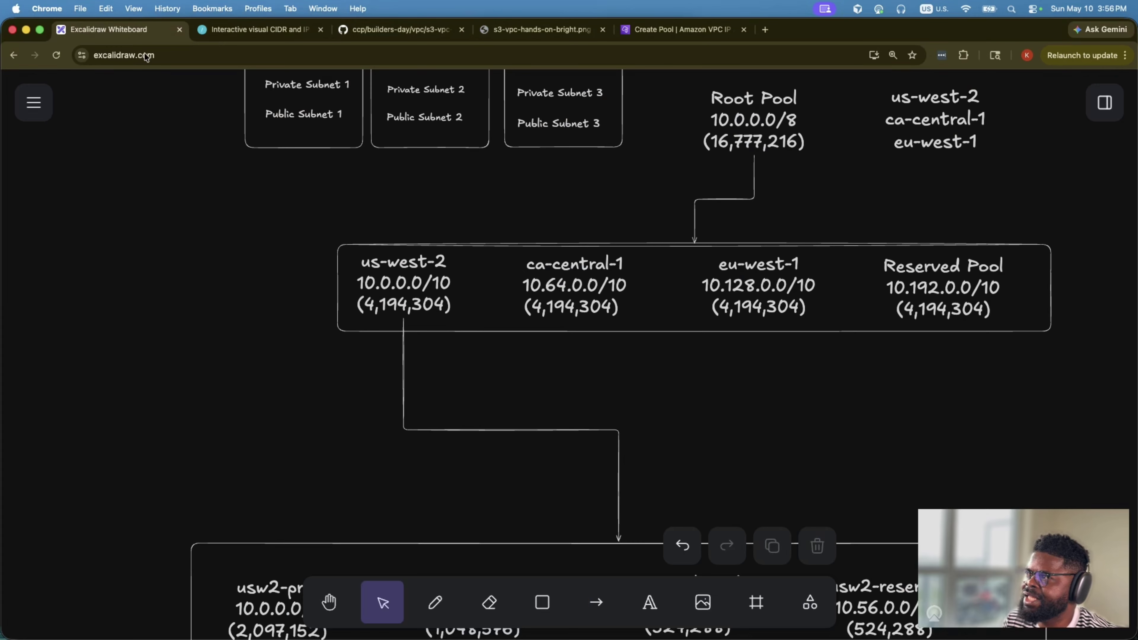
double_click(934, 285)
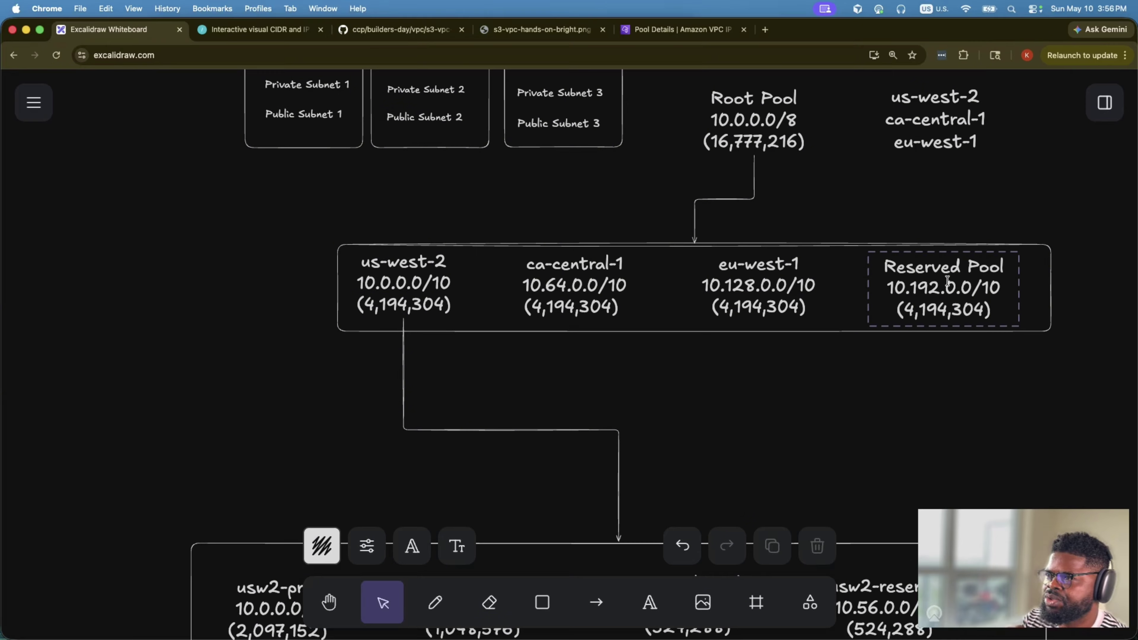
scroll(947, 280, "down", 10)
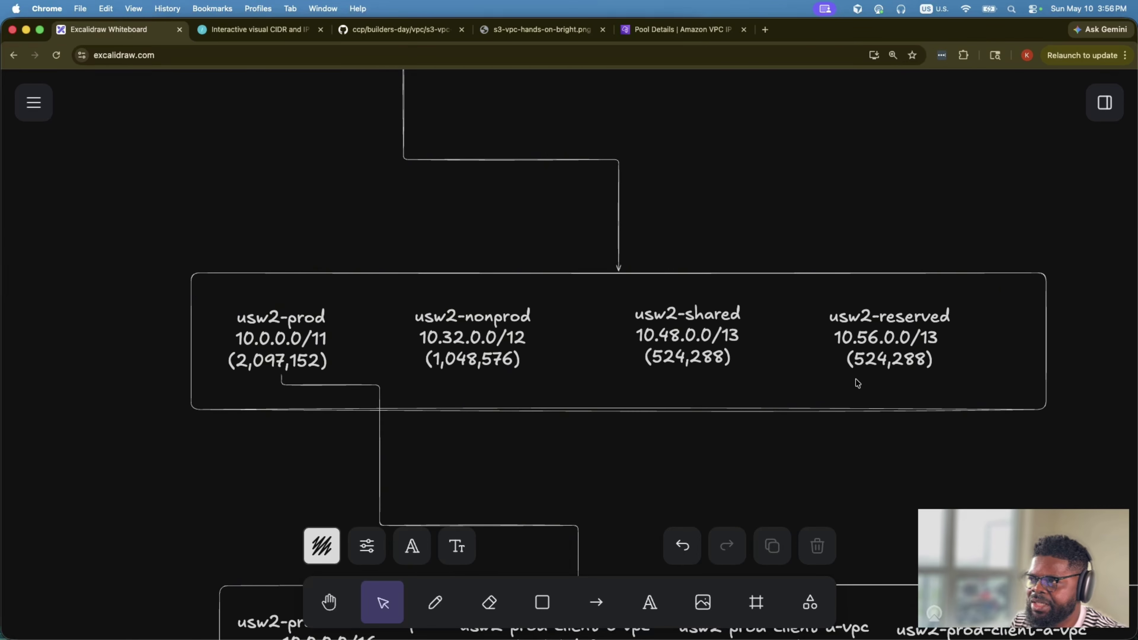
scroll(857, 382, "up", 10)
left_click(425, 264)
double_click(401, 265)
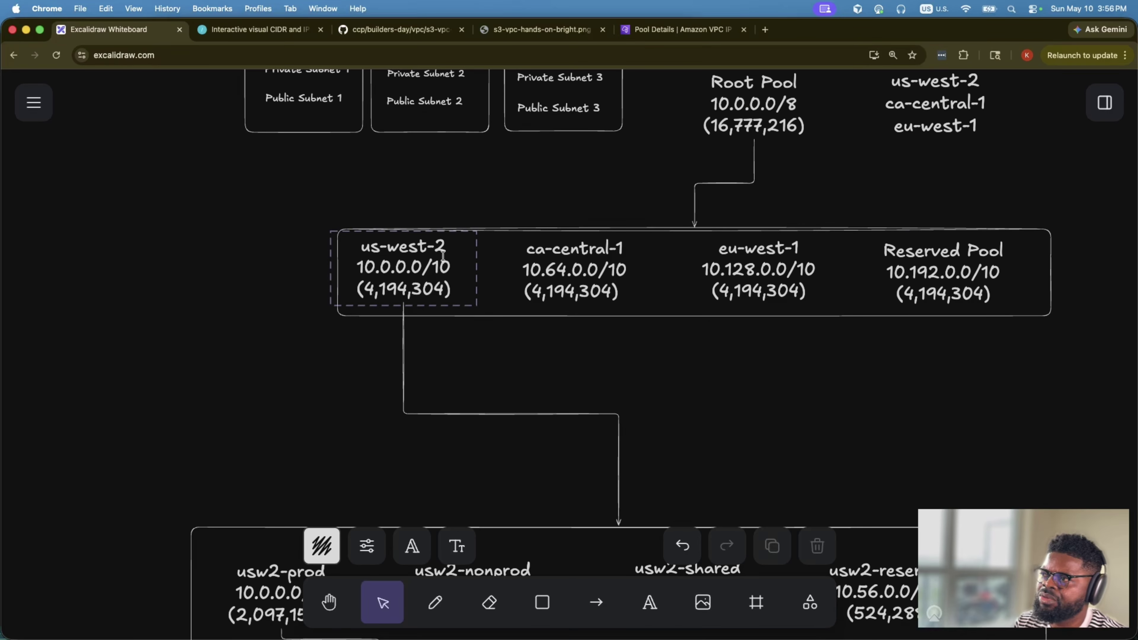
left_click(469, 191)
left_click_drag(405, 253, 417, 253)
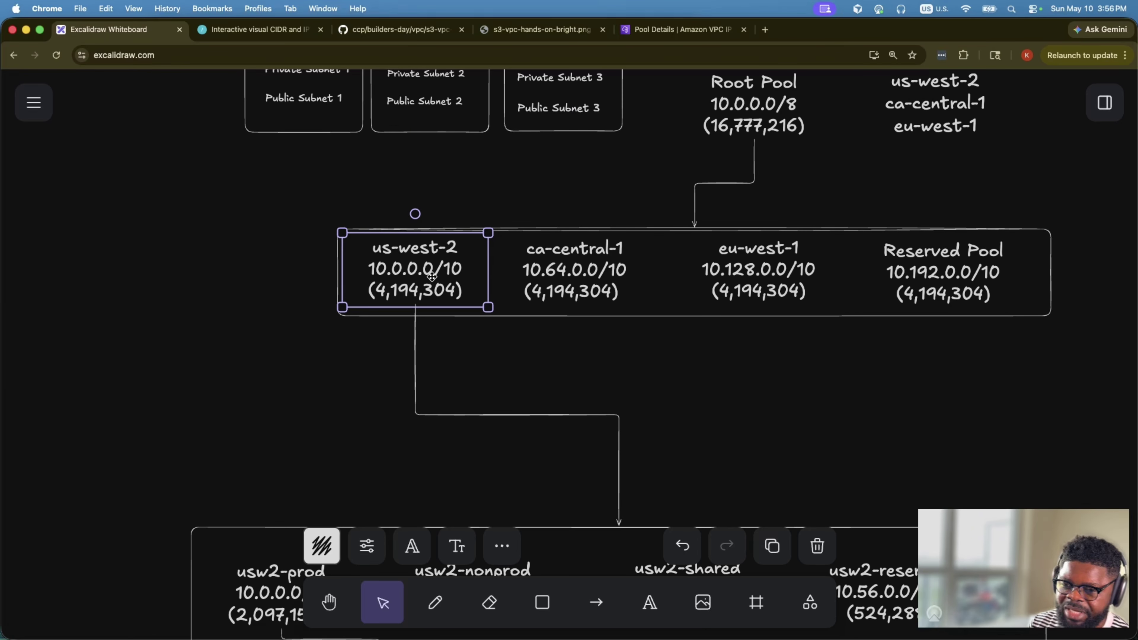
scroll(670, 364, "down", 4)
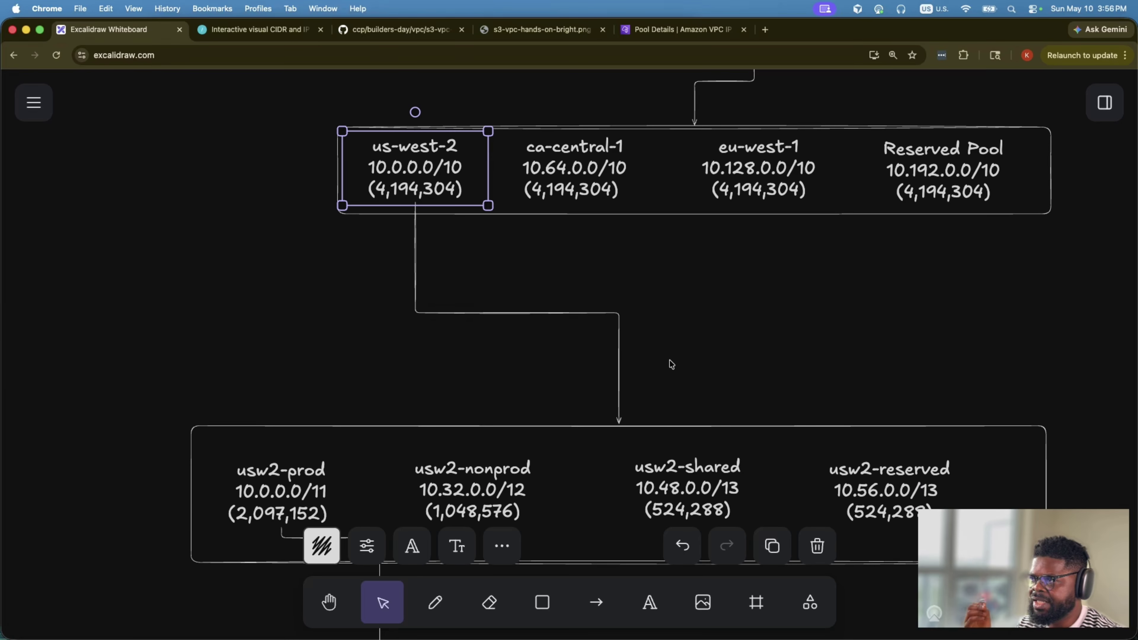
scroll(672, 364, "down", 1)
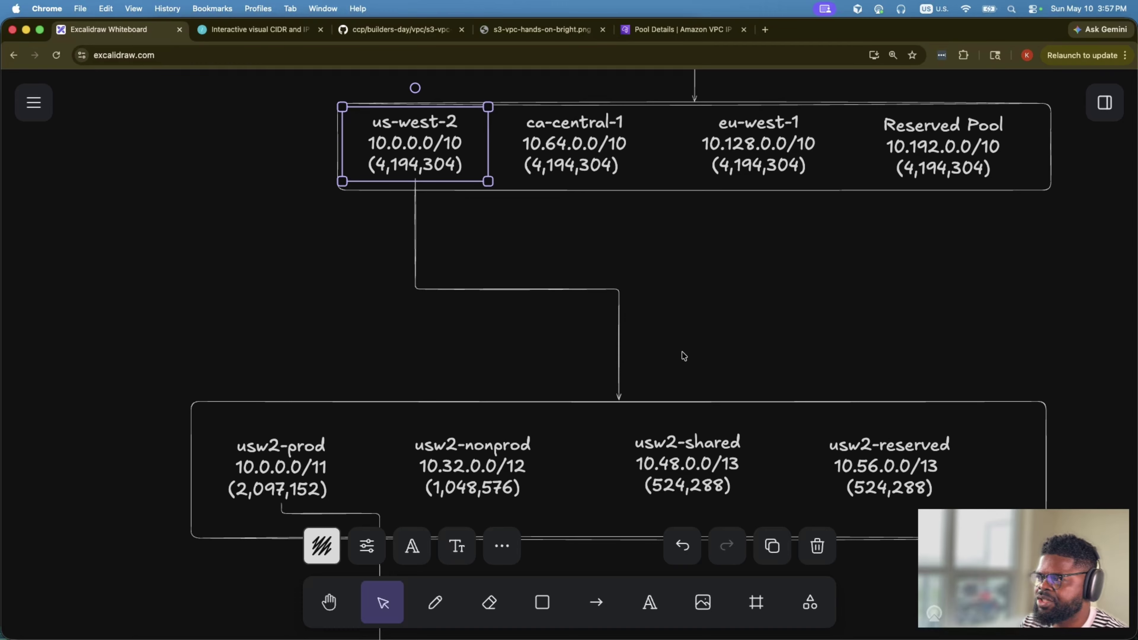
- Select the sub-pool name usw2-prod on the whiteboard and open the IPAM pools list in the AWS console
double_click(306, 442)
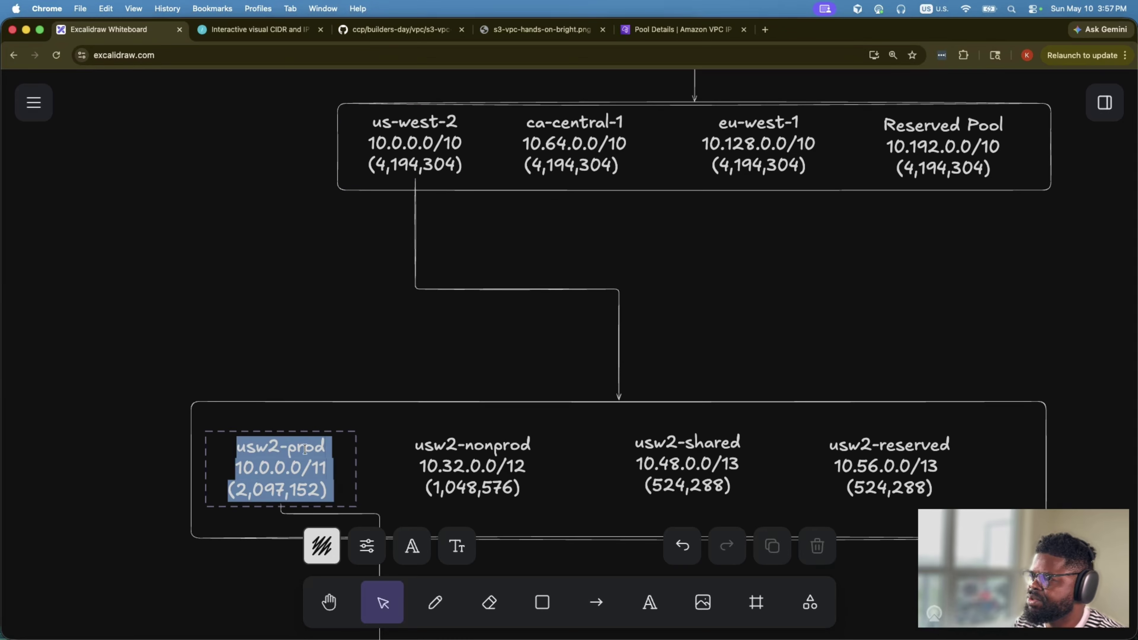
left_click(305, 446)
left_click_drag(326, 446, 241, 447)
left_click(677, 29)
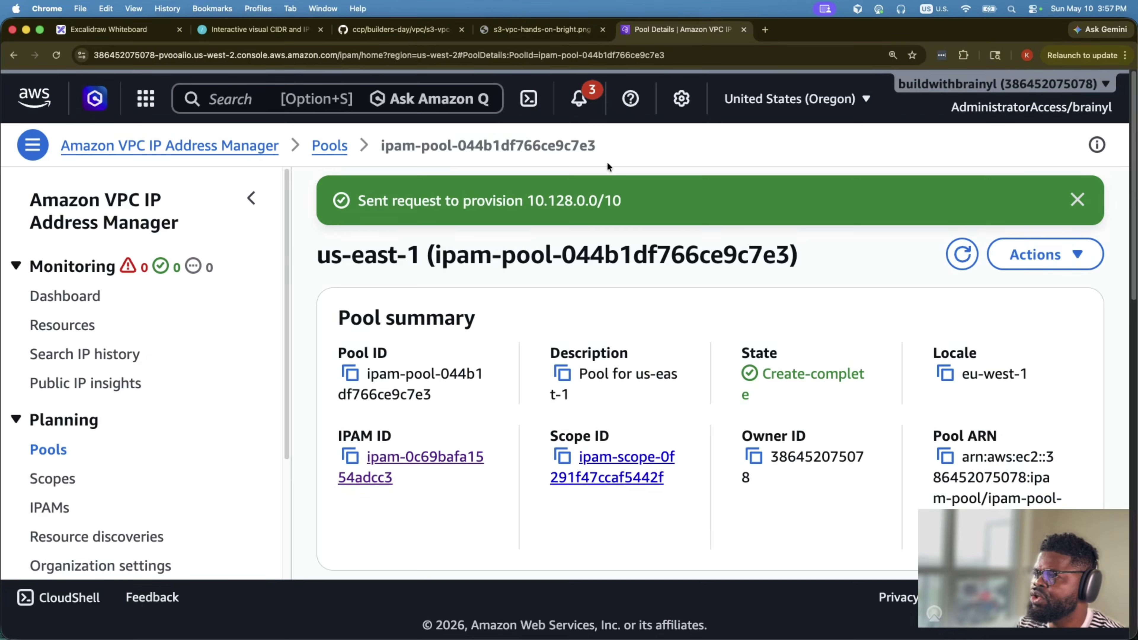
left_click(317, 146)
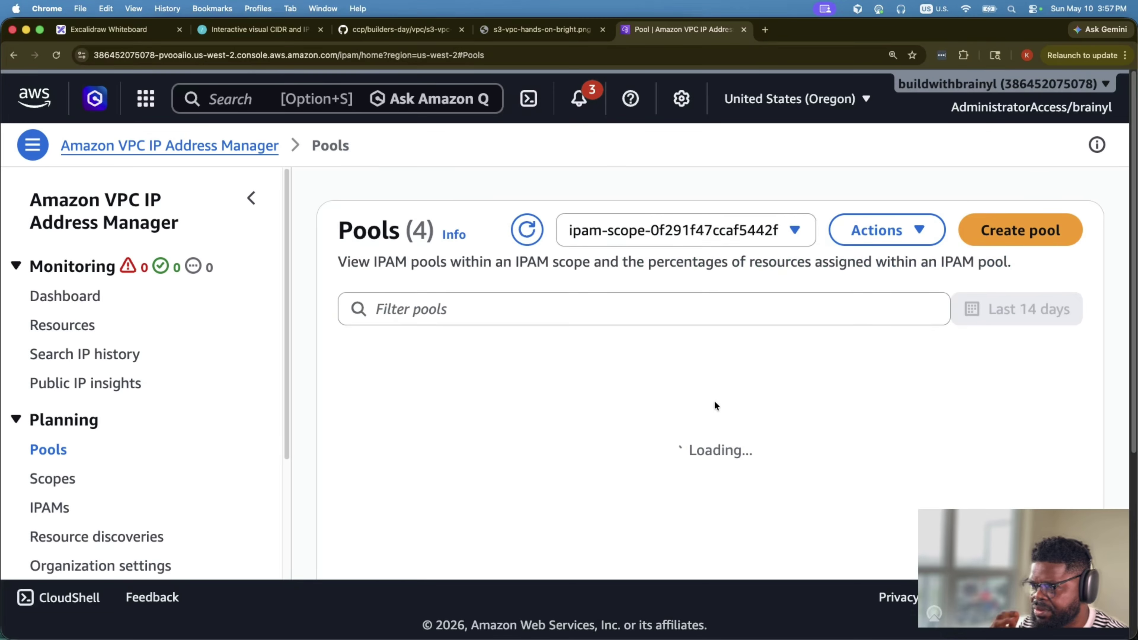
- Open the us-west-2 pool from the pools list and start creating a pool within it
scroll(714, 400, "down", 5)
left_click(673, 427)
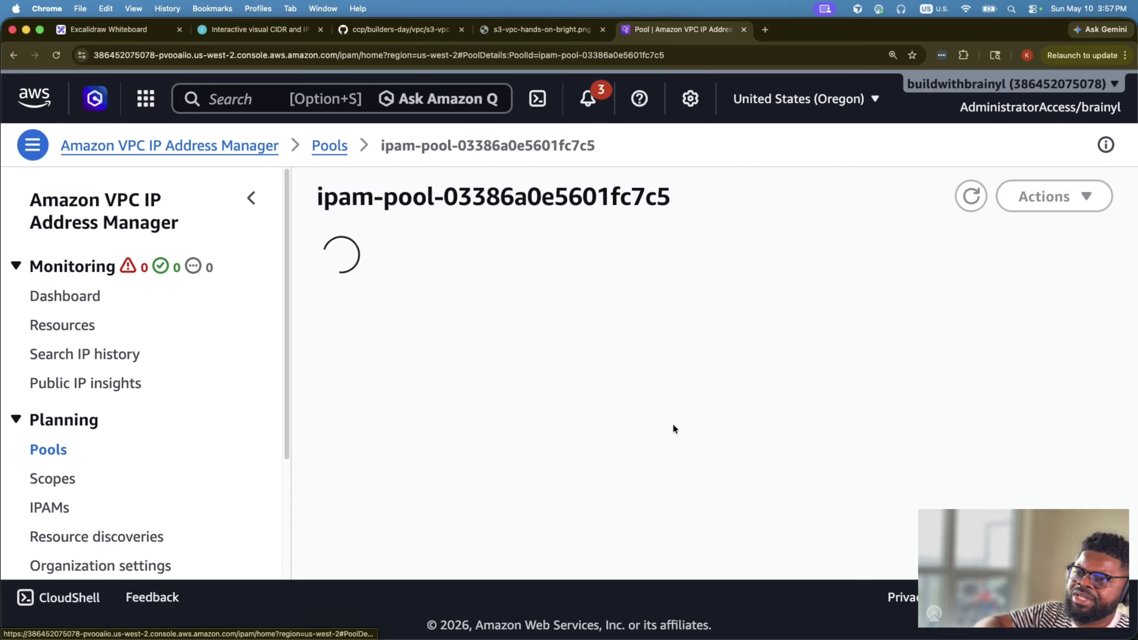
scroll(717, 421, "down", 5)
scroll(740, 418, "up", 5)
left_click(1028, 194)
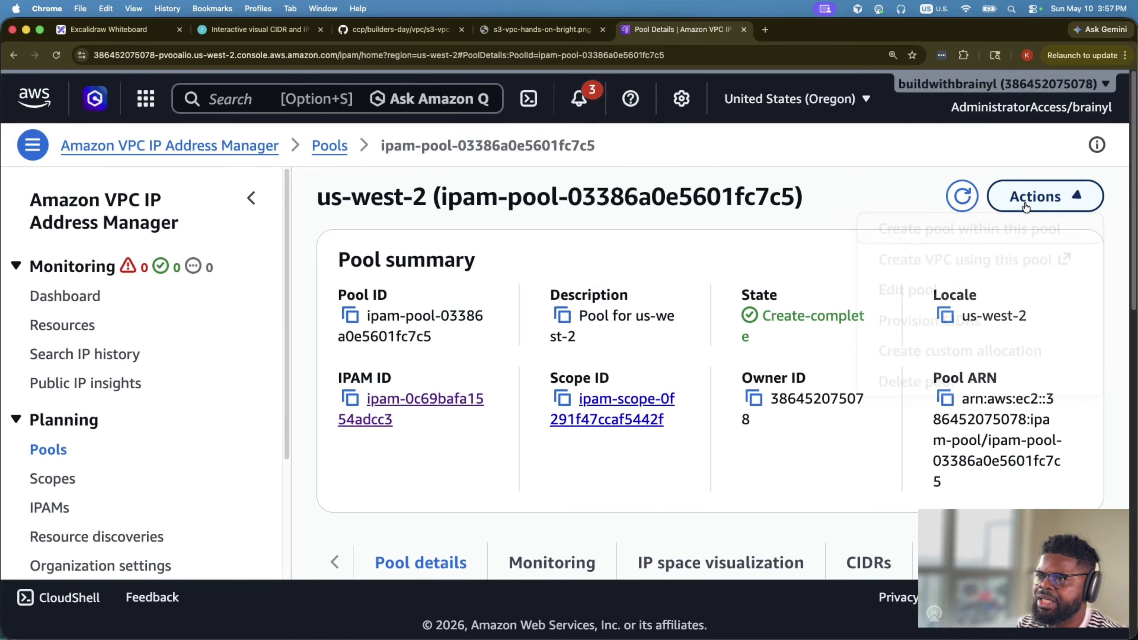
left_click(986, 231)
- Name the new pool usw2-prod and enter the description "Pool for usw2-prod"
scroll(503, 428, "down", 10)
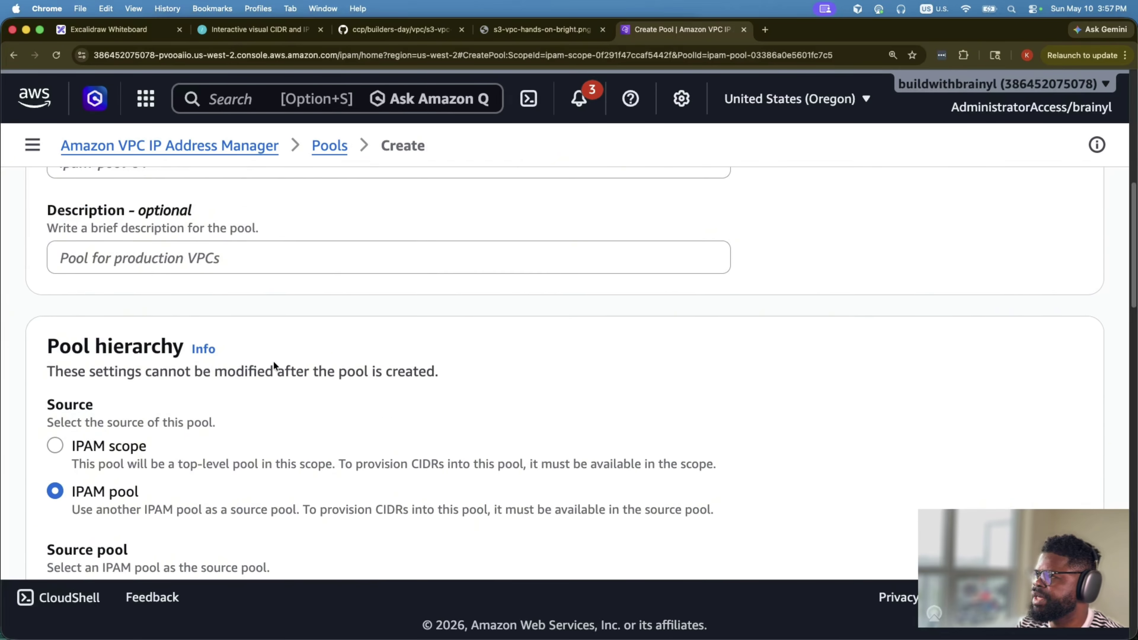
scroll(273, 361, "up", 6)
left_click(242, 361)
key("super+v")
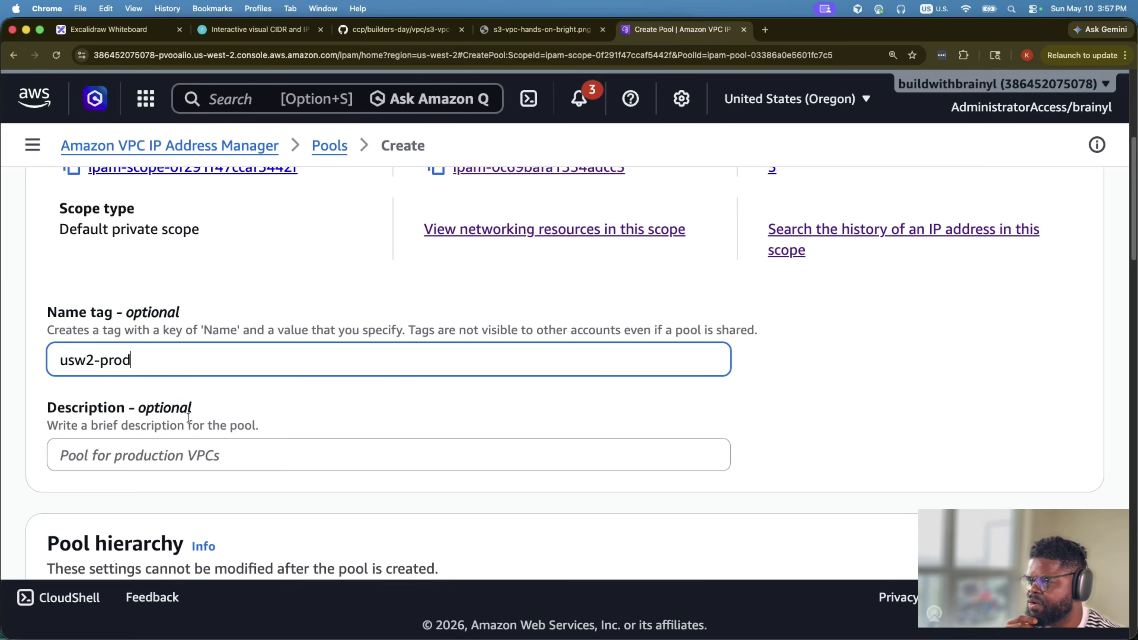
double_click(79, 358)
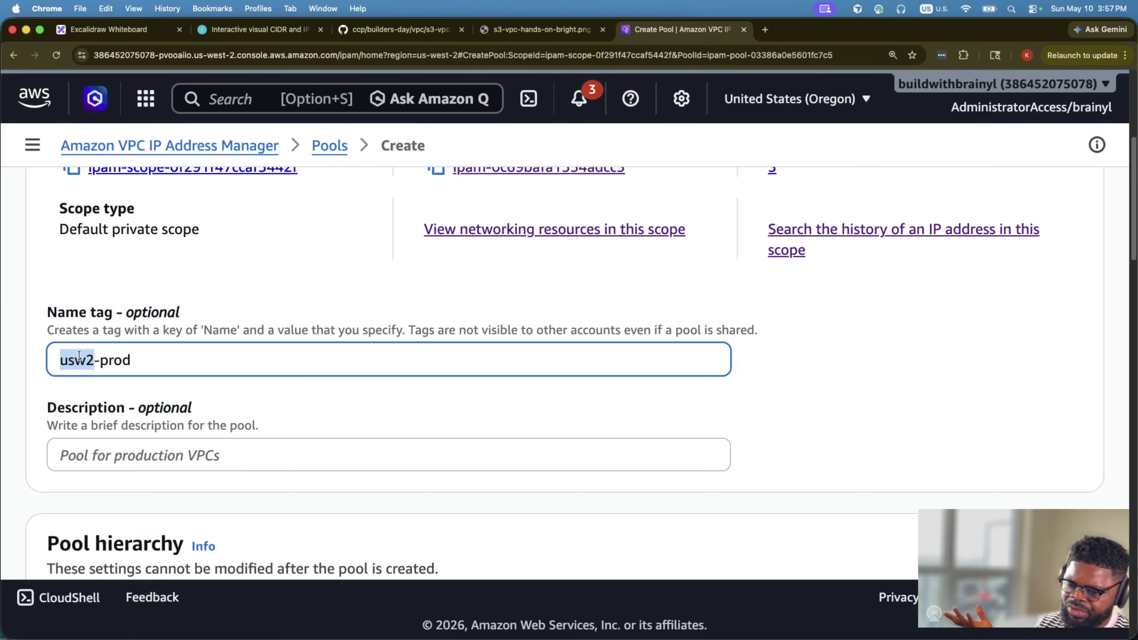
left_click(229, 457)
type("P")
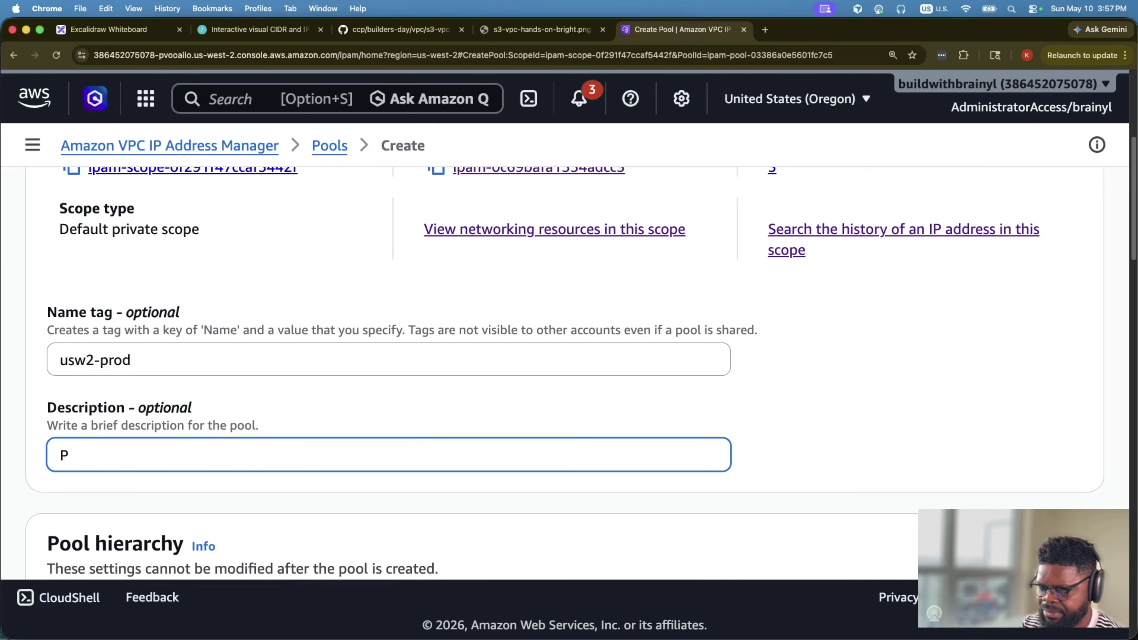
type("ool for usw2-prod")
- Review the new pool's source, address family, resource planning and inherited locale settings, and the source pool's available CIDR space
scroll(304, 455, "down", 3)
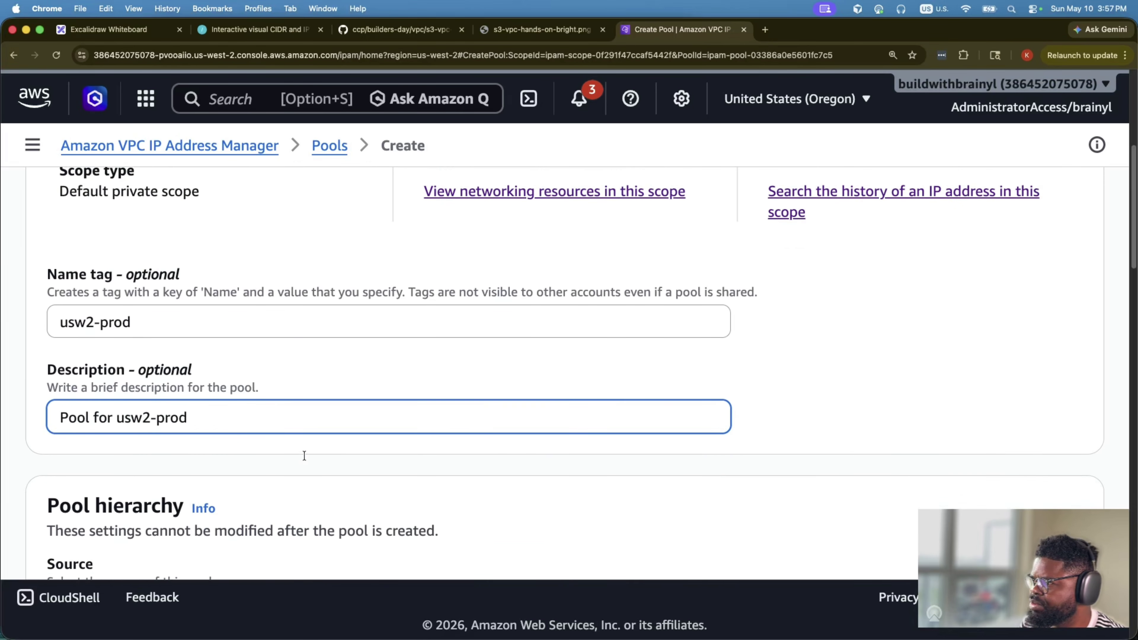
scroll(304, 455, "down", 6)
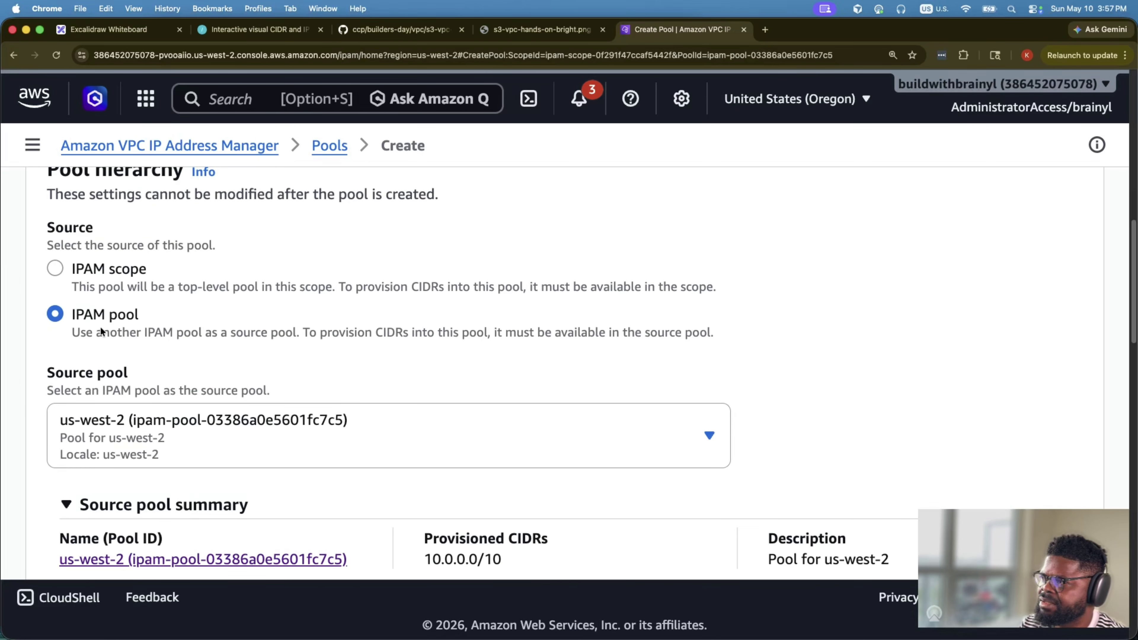
left_click_drag(72, 316, 147, 315)
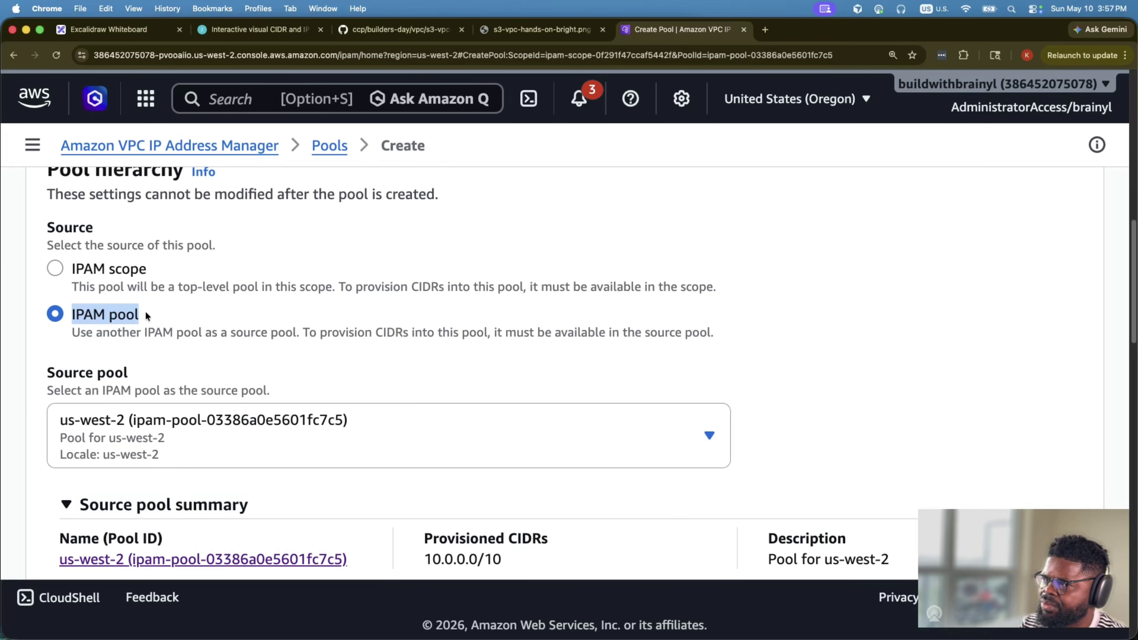
scroll(143, 333, "down", 3)
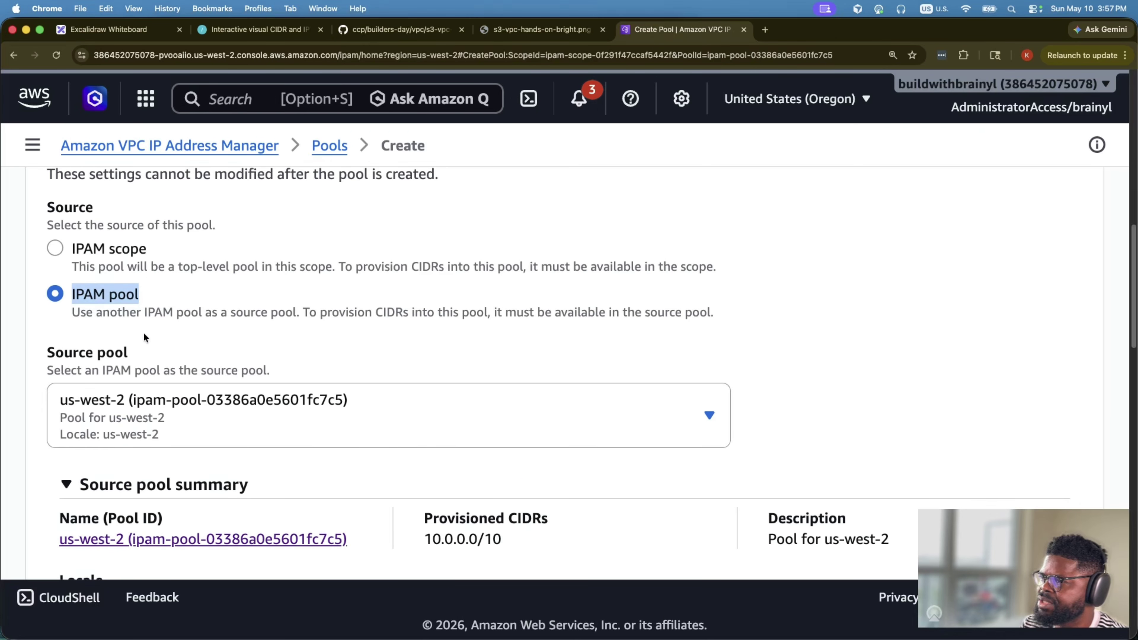
scroll(127, 380, "down", 7)
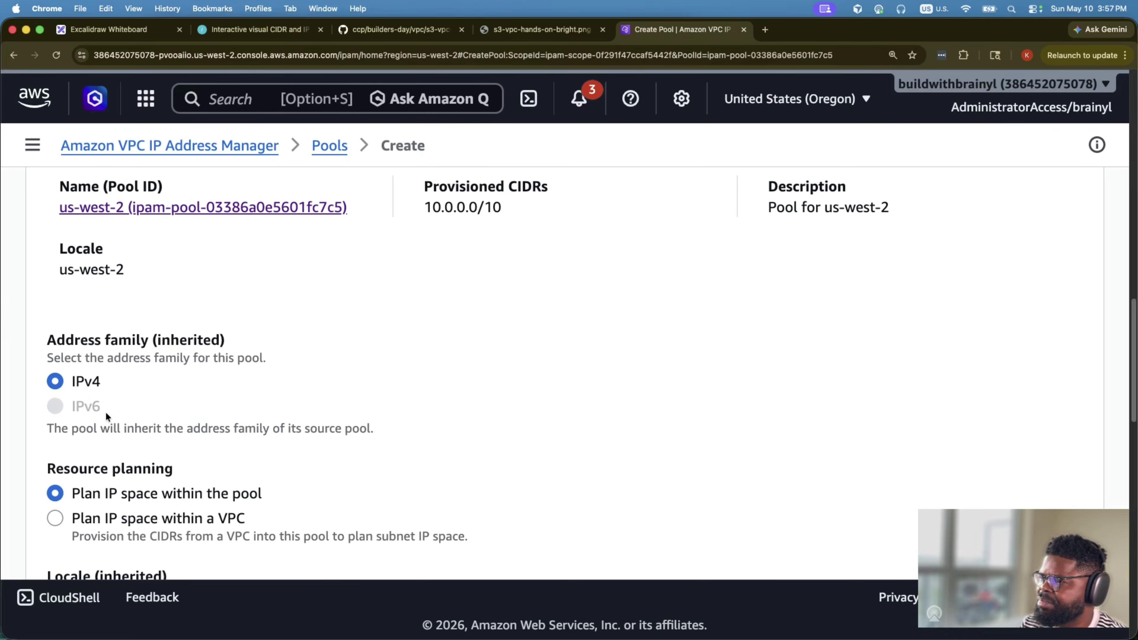
scroll(226, 387, "down", 5)
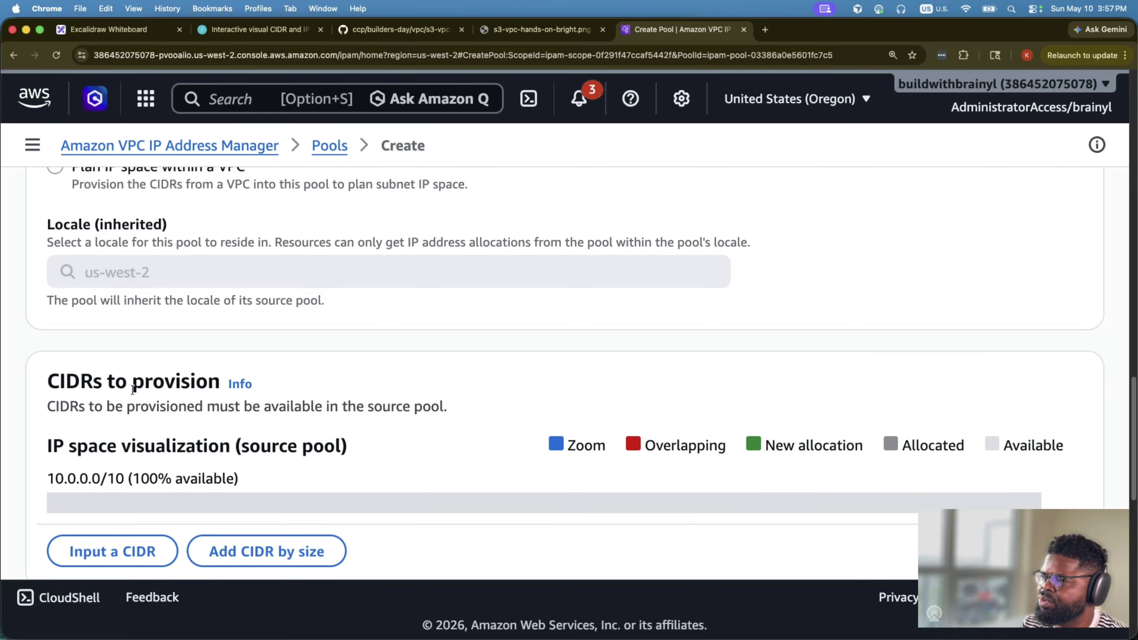
left_click_drag(85, 275, 181, 279)
scroll(180, 283, "down", 3)
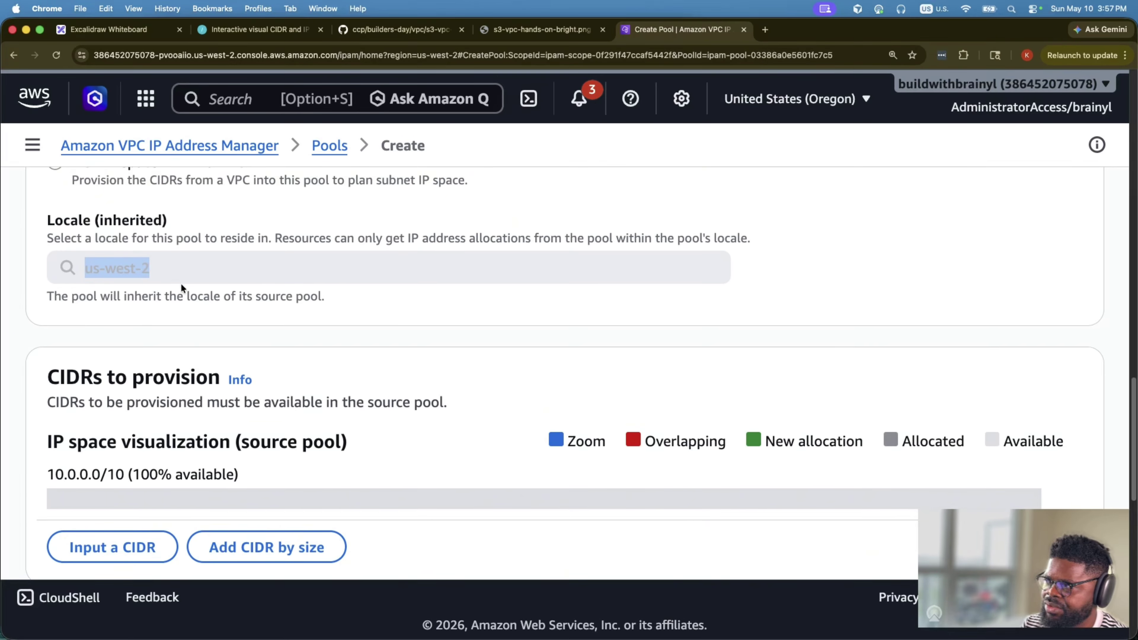
left_click_drag(48, 350, 122, 346)
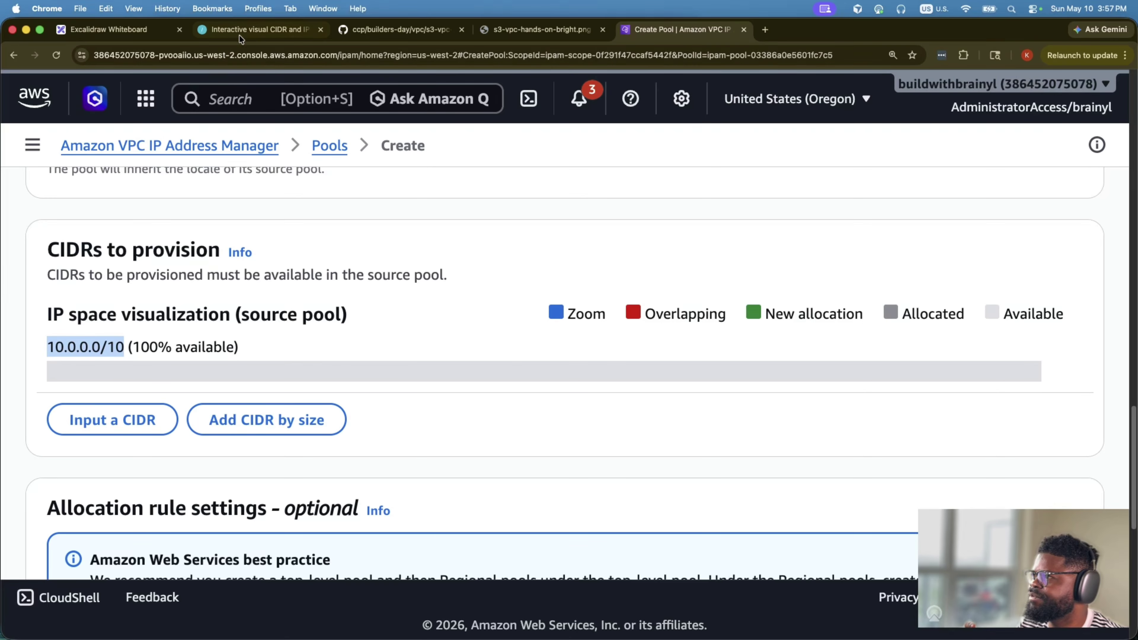
- Check the CIDR planned for usw2-prod in the Excalidraw whiteboard
left_click(107, 34)
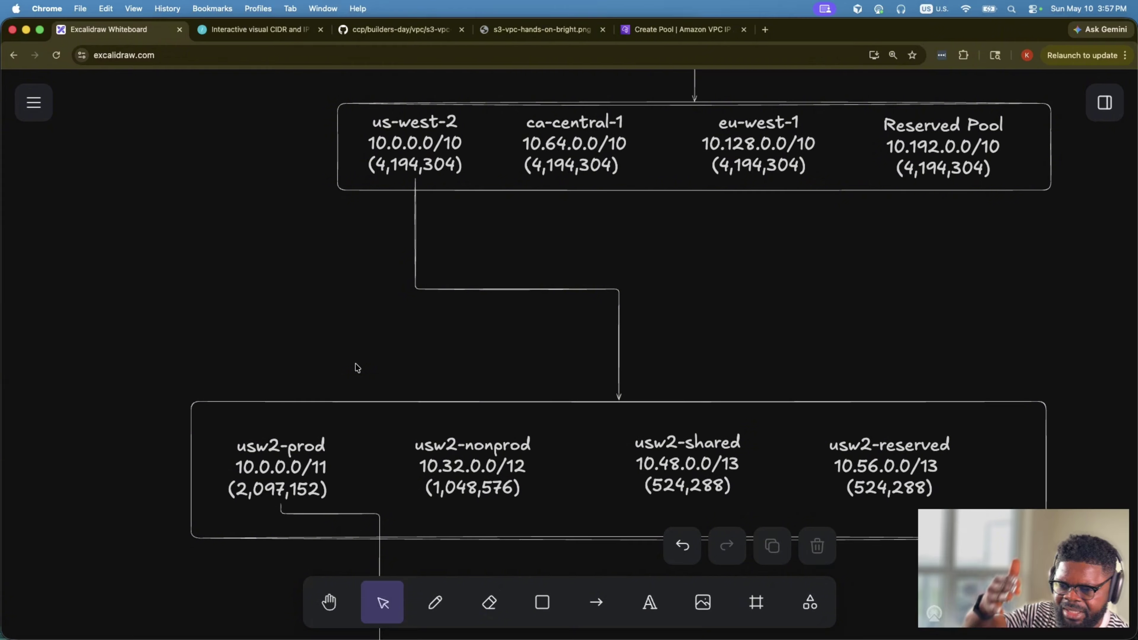
left_click(671, 31)
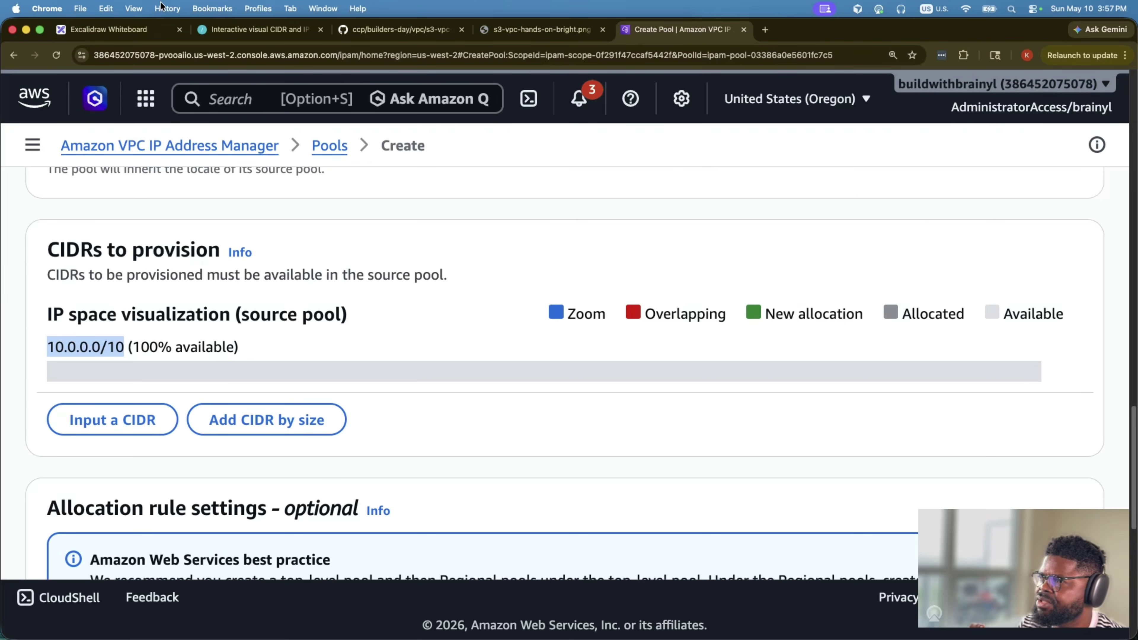
left_click(148, 29)
left_click(273, 460)
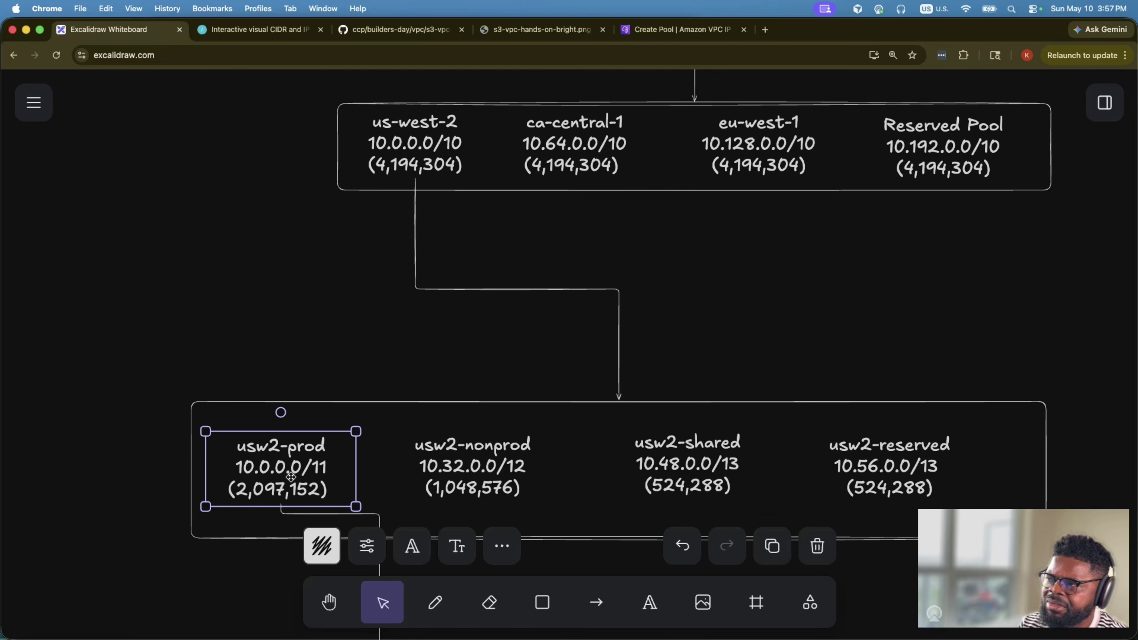
- Back in the AWS pool form, add a /11 CIDR by size (10.0.0.0/11) to provision and create the pool
left_click(658, 36)
left_click(202, 418)
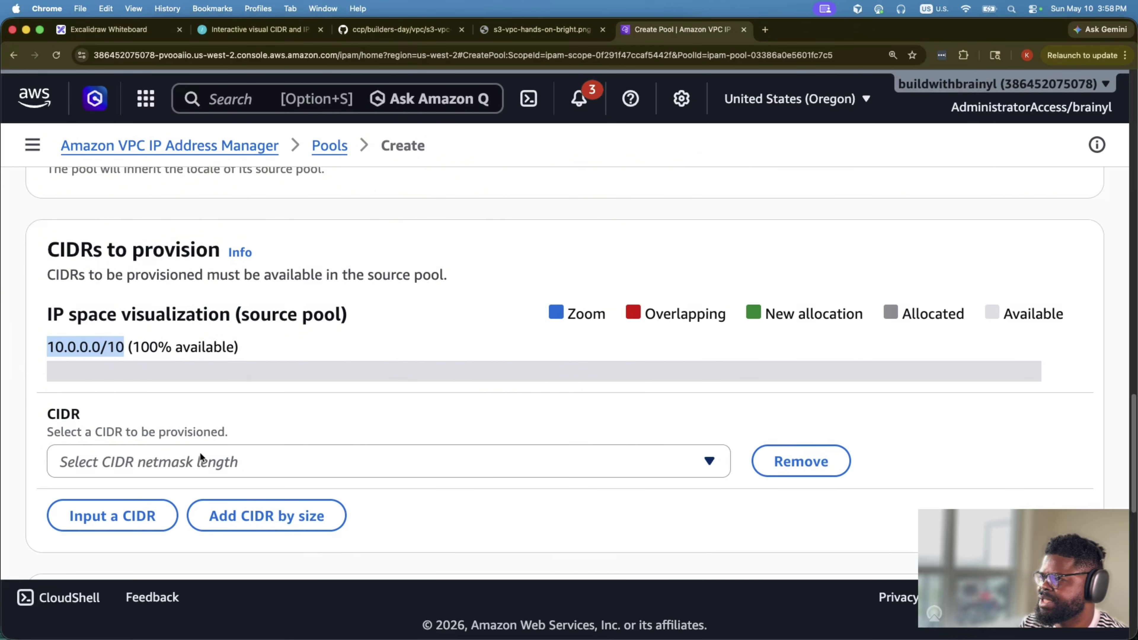
left_click(200, 452)
left_click(216, 198)
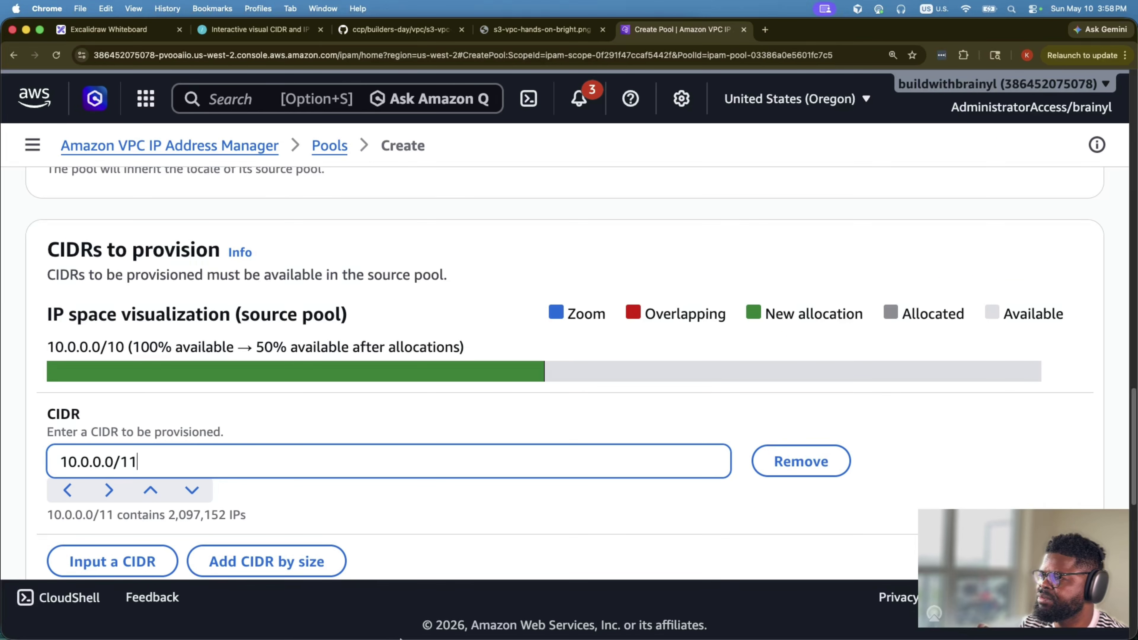
scroll(152, 376, "down", 5)
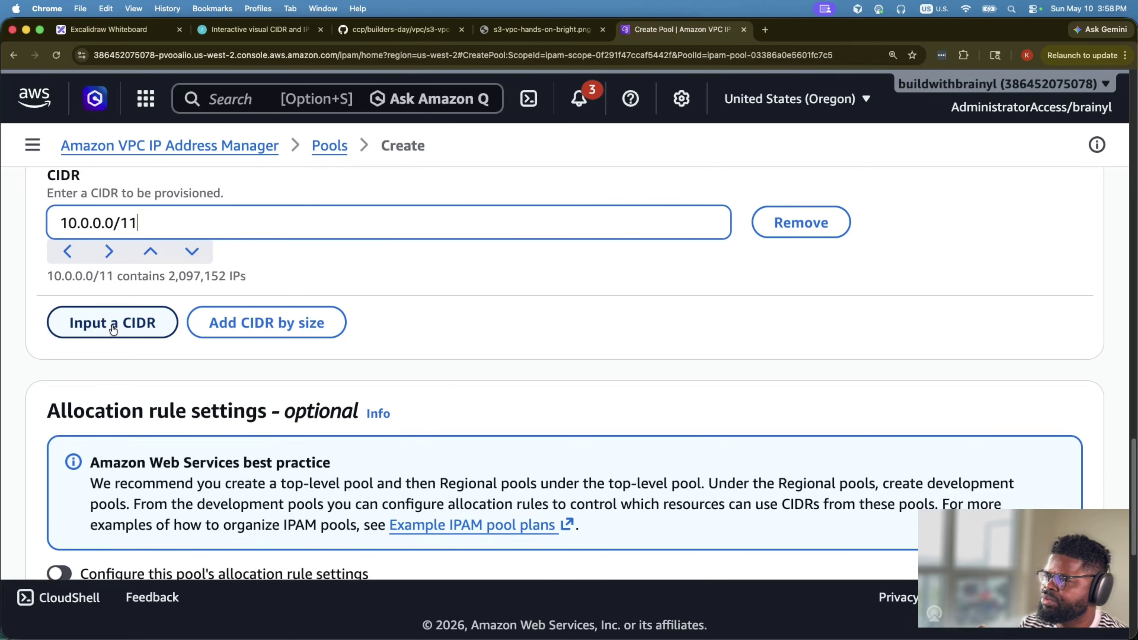
scroll(135, 331, "down", 8)
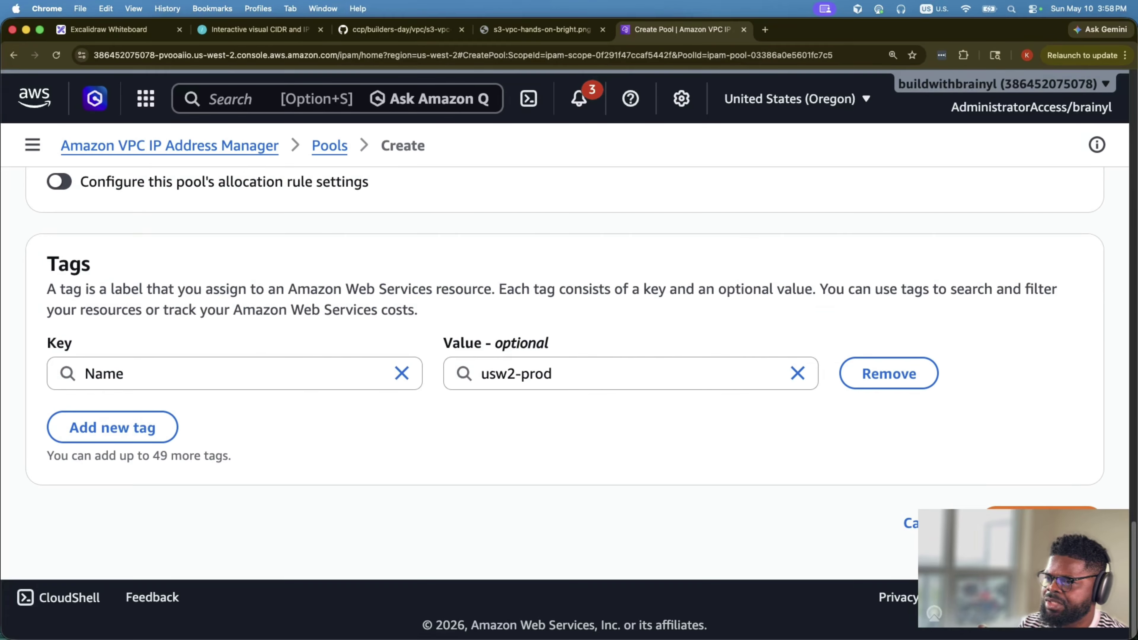
left_click(1040, 521)
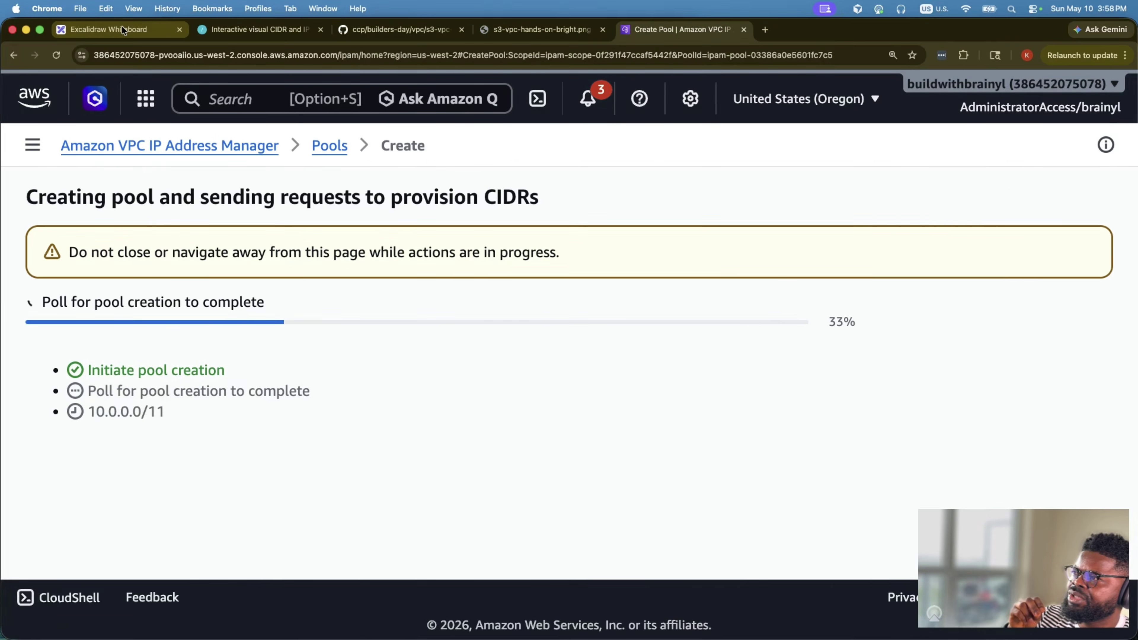
- Review the us-west-2 sub-pools on the Excalidraw whiteboard and inspect the new usw2-prod pool's summary and details in AWS
left_click(170, 32)
scroll(277, 471, "down", 4)
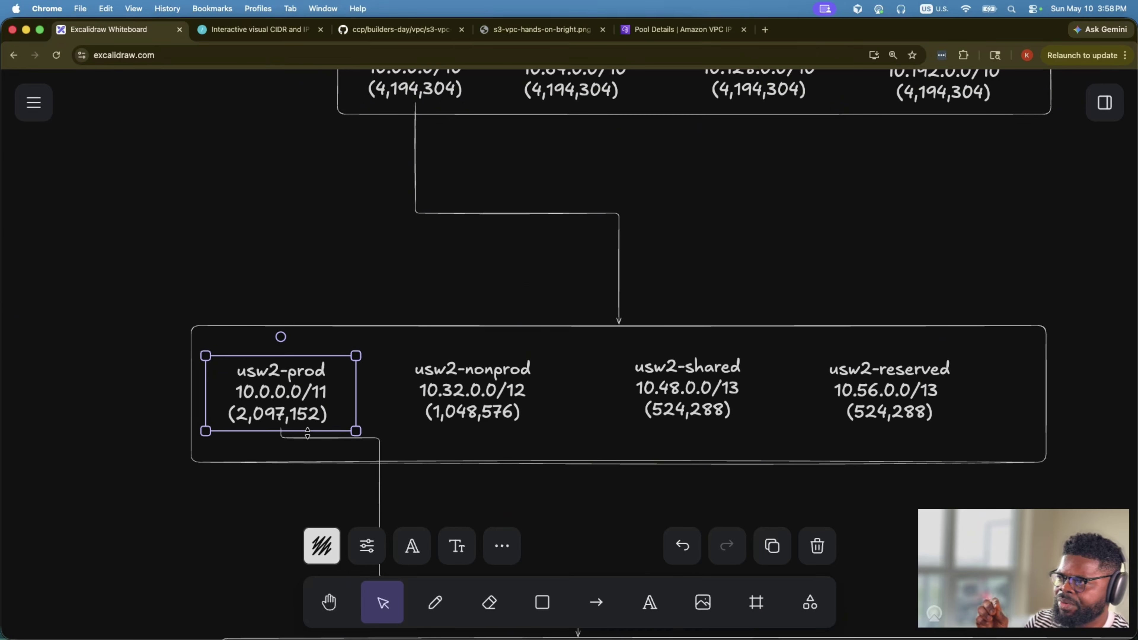
scroll(312, 442, "up", 1)
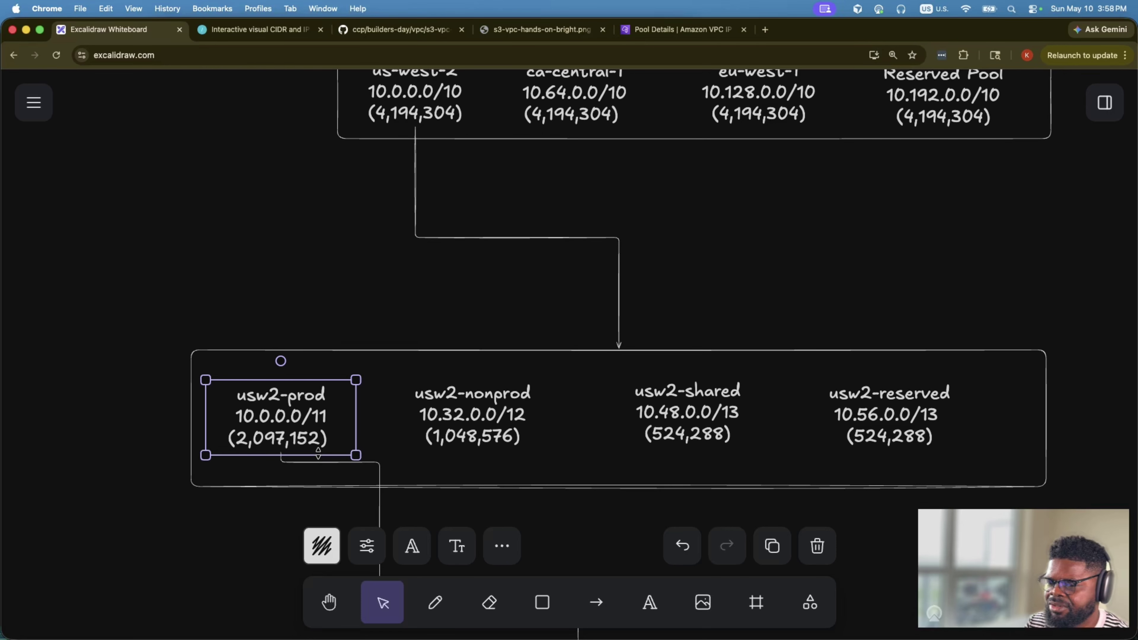
left_click(681, 29)
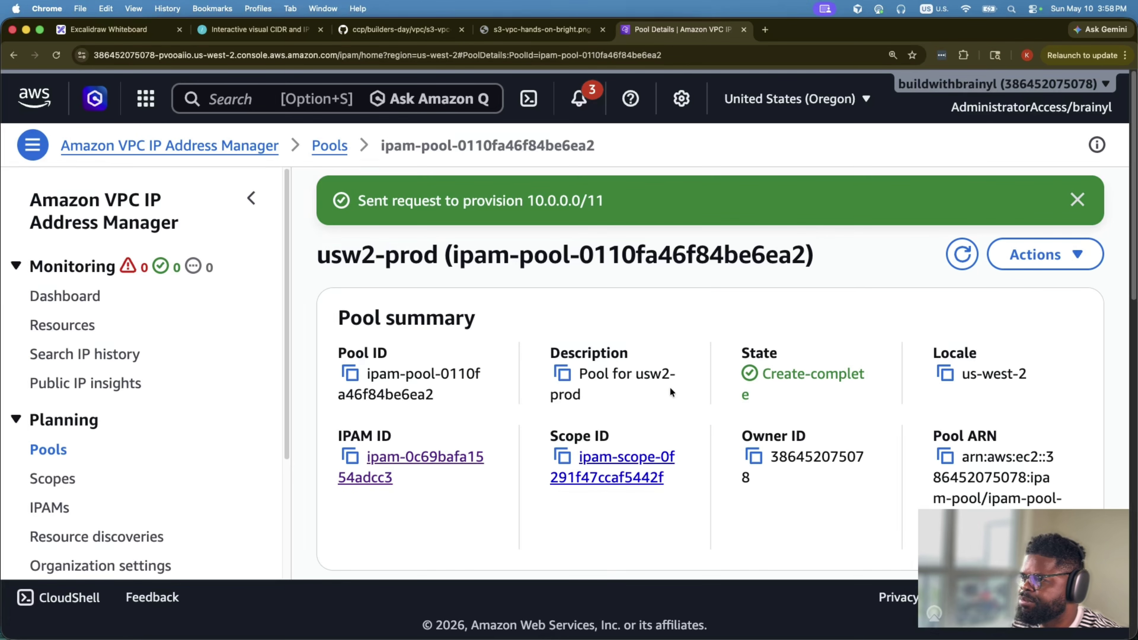
scroll(627, 432, "down", 3)
scroll(627, 432, "down", 10)
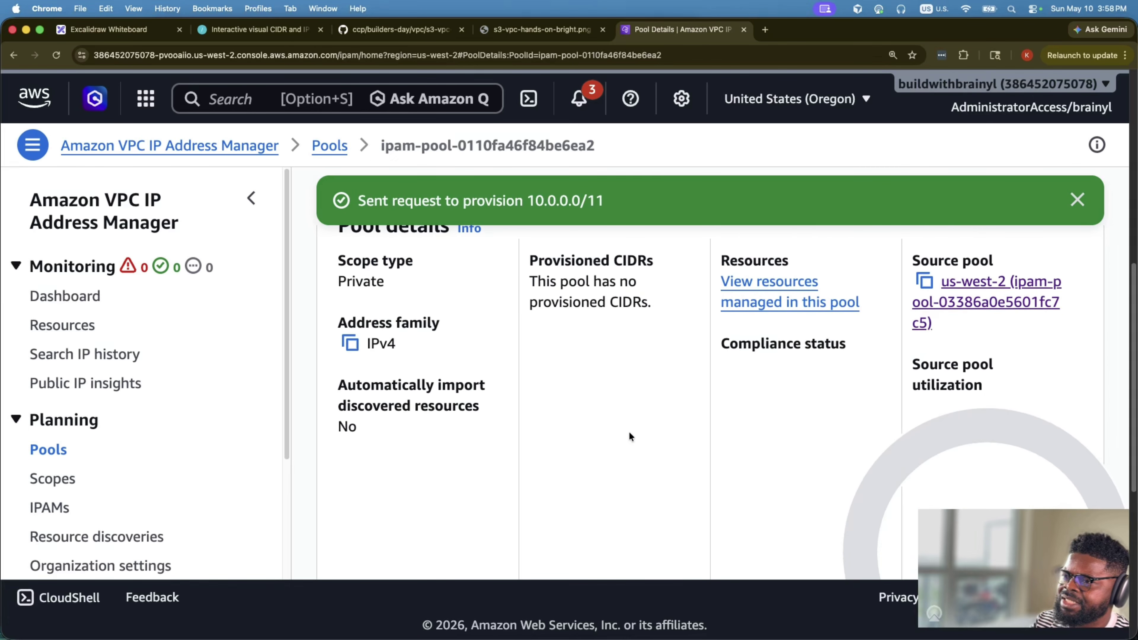
scroll(659, 427, "up", 6)
scroll(658, 427, "down", 10)
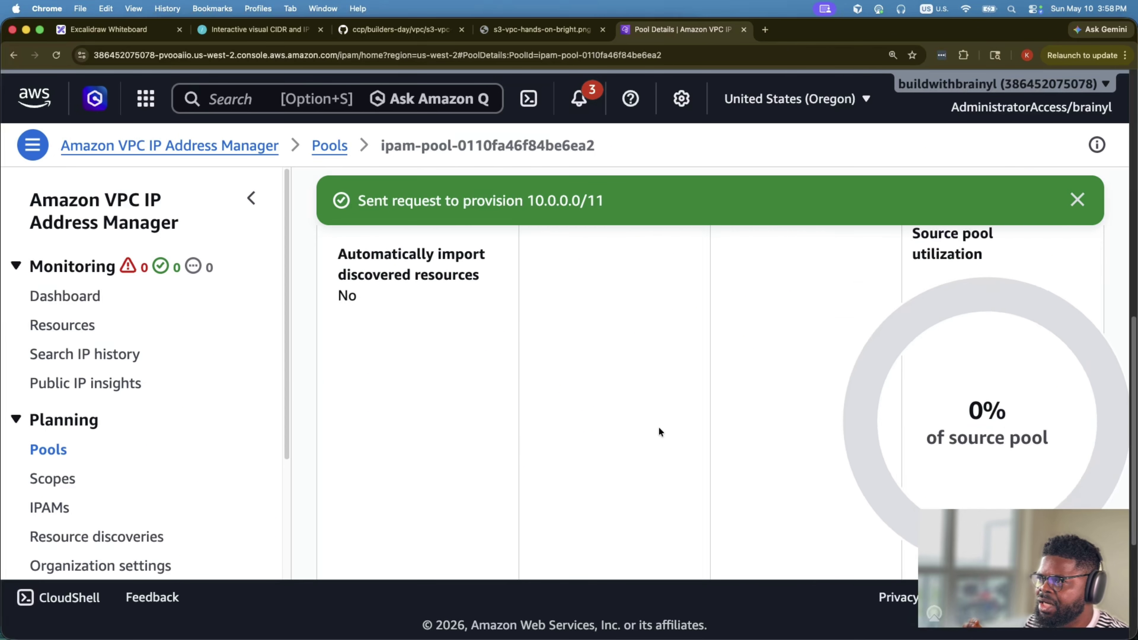
scroll(661, 427, "up", 15)
- Expand us-west-2 in the pools list to view its child pools, open it and start creating another pool within it
left_click(329, 146)
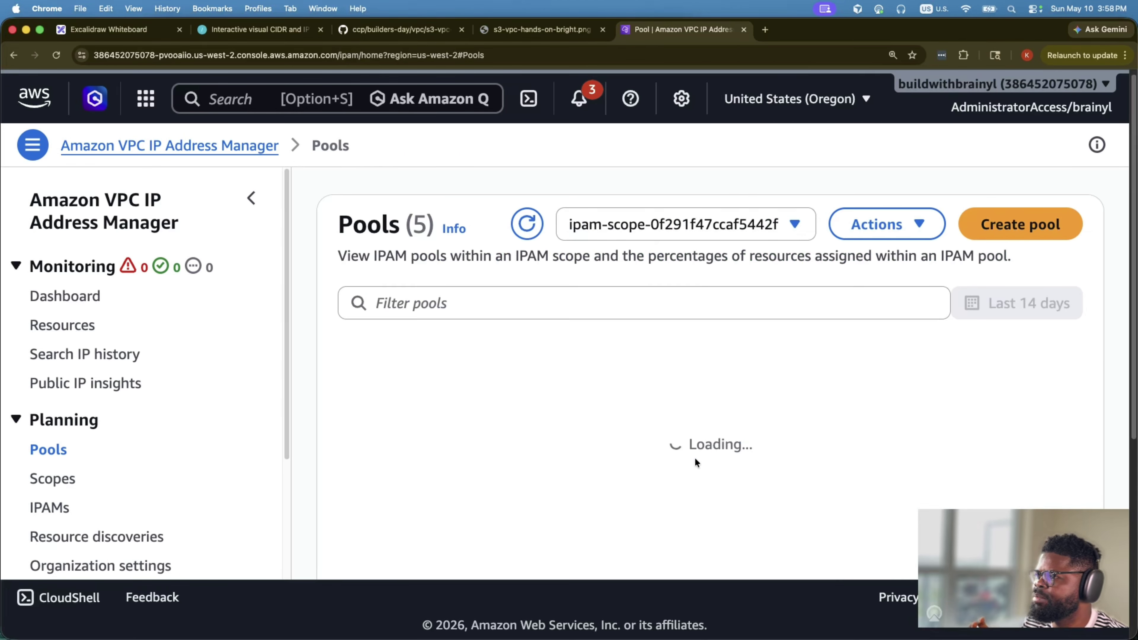
left_click(429, 388)
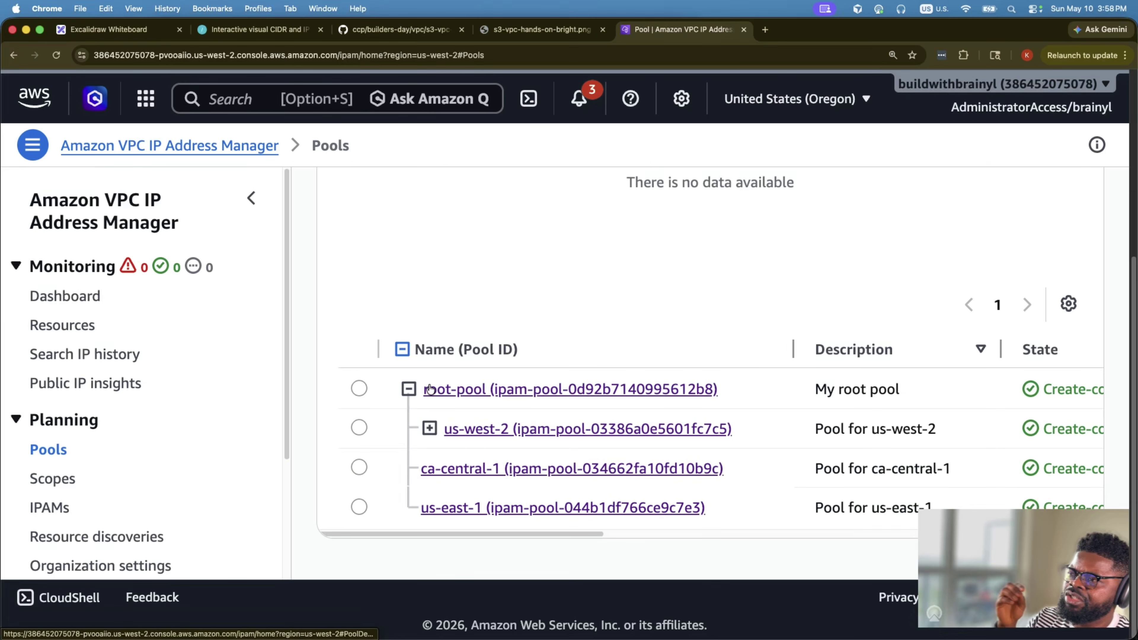
left_click(430, 430)
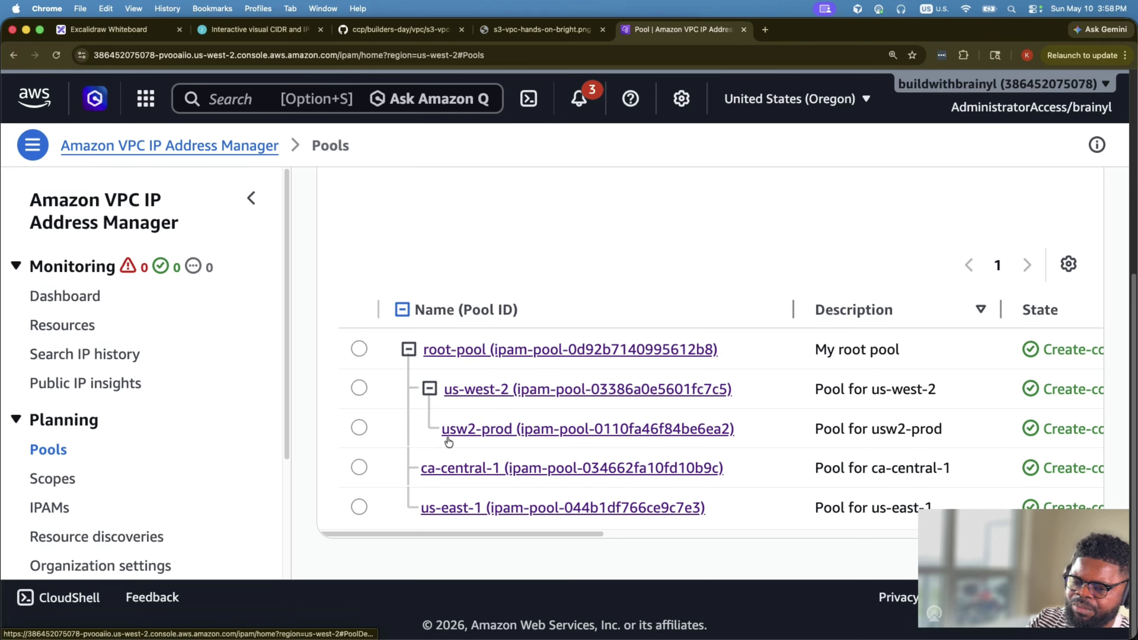
left_click(444, 391)
left_click(1047, 193)
left_click(998, 233)
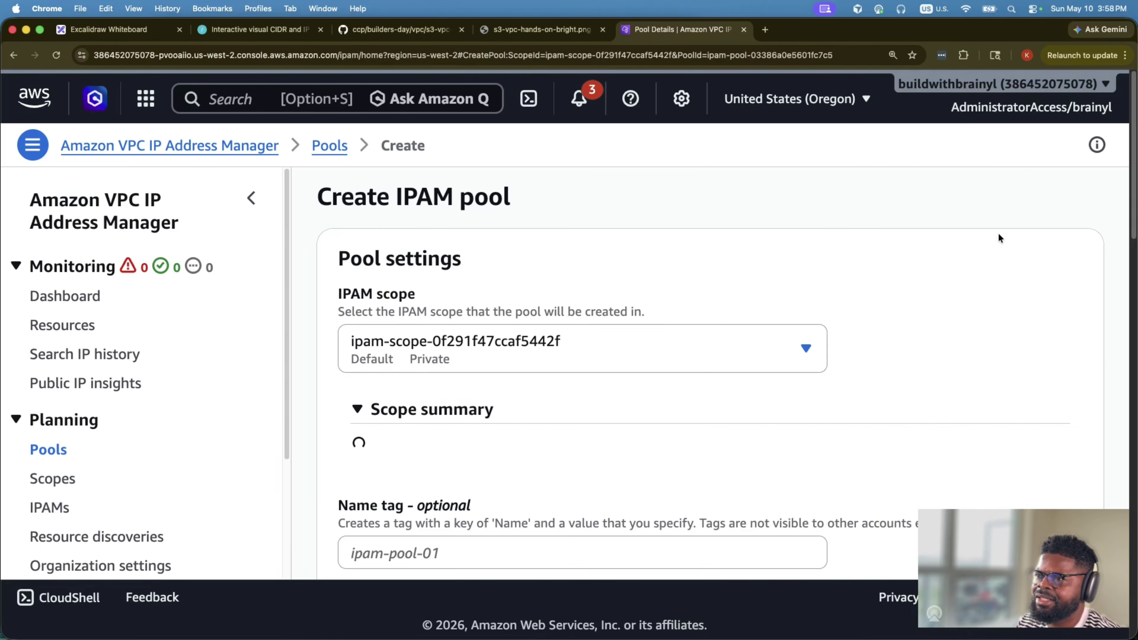
- Copy the sub-pool name usw2-nonprod from the Excalidraw whiteboard and return to the name settings in the AWS pool form
key("super+1")
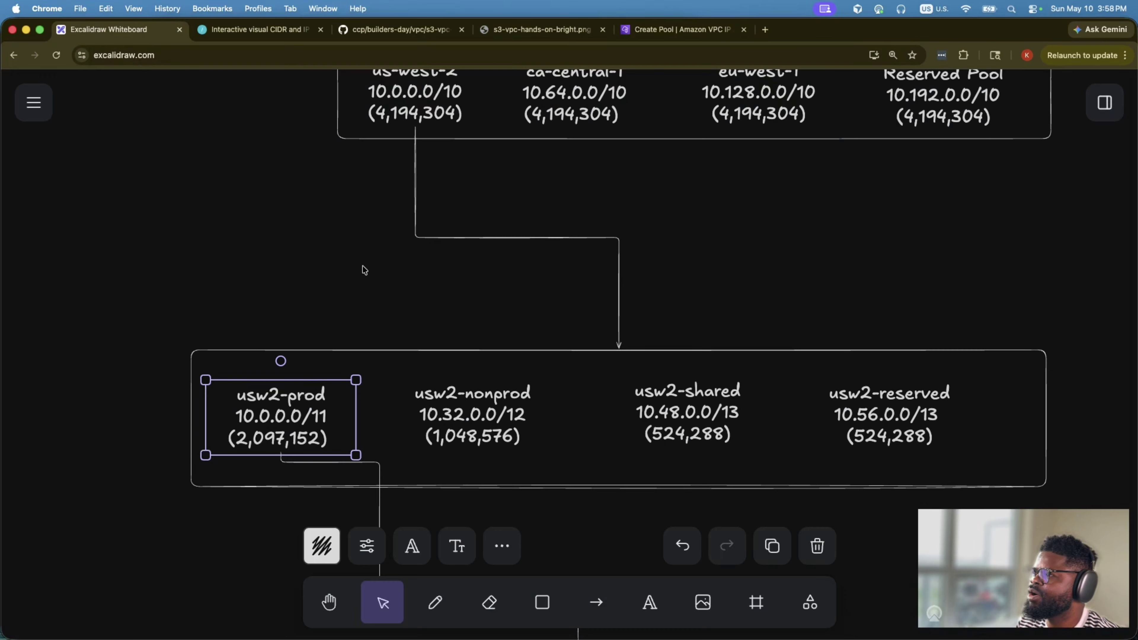
double_click(462, 396)
left_click(484, 393)
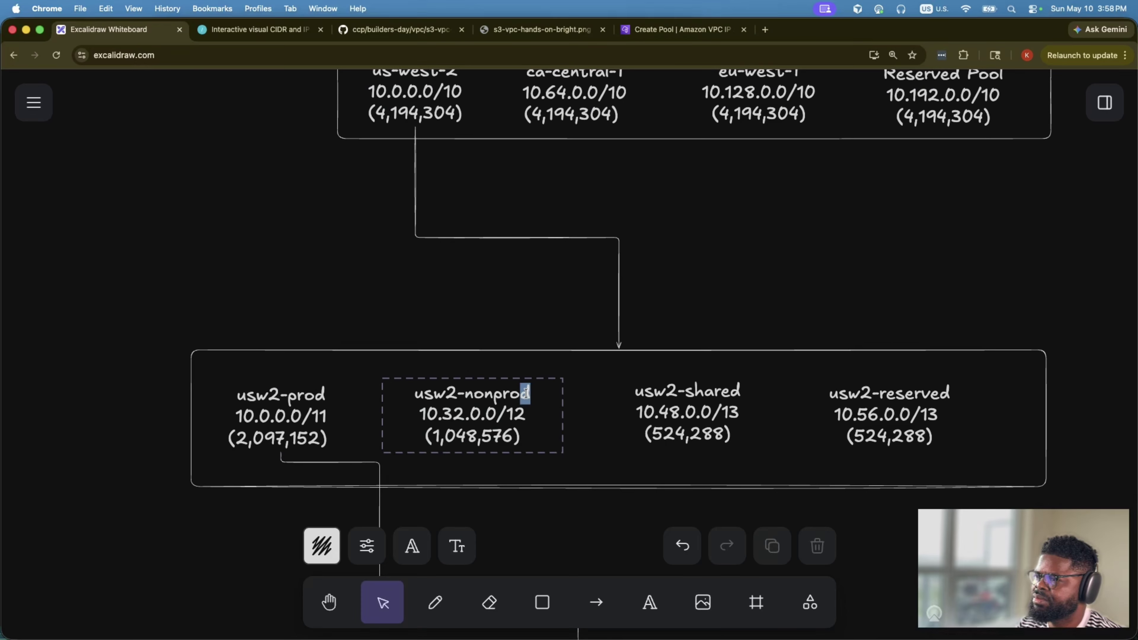
left_click_drag(528, 394, 403, 396)
key("super+c")
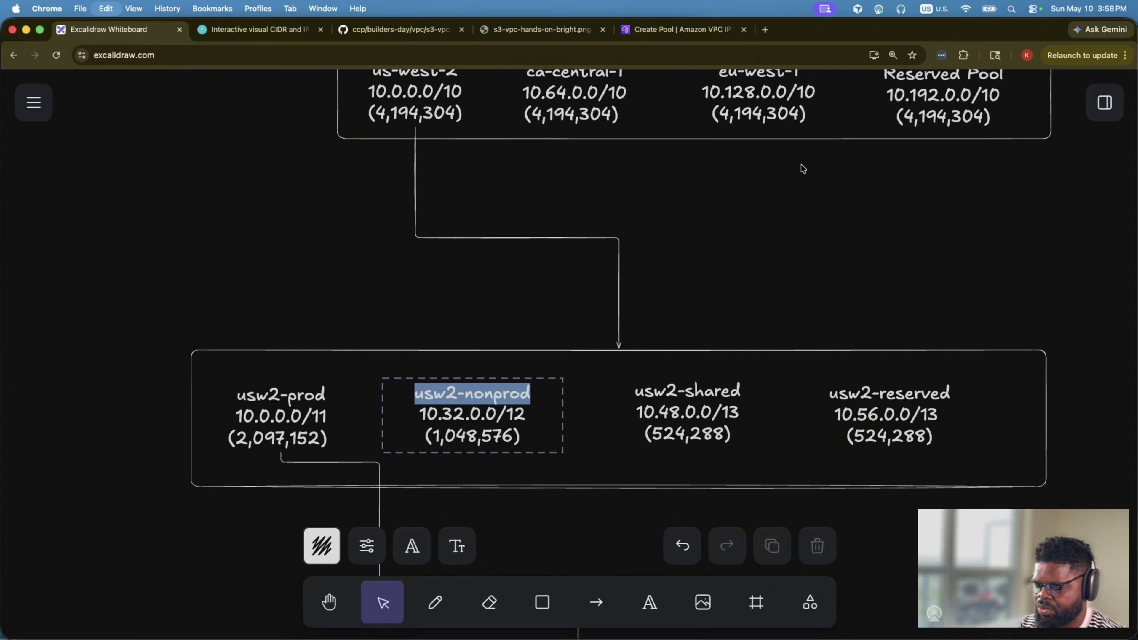
left_click(711, 28)
scroll(617, 469, "down", 5)
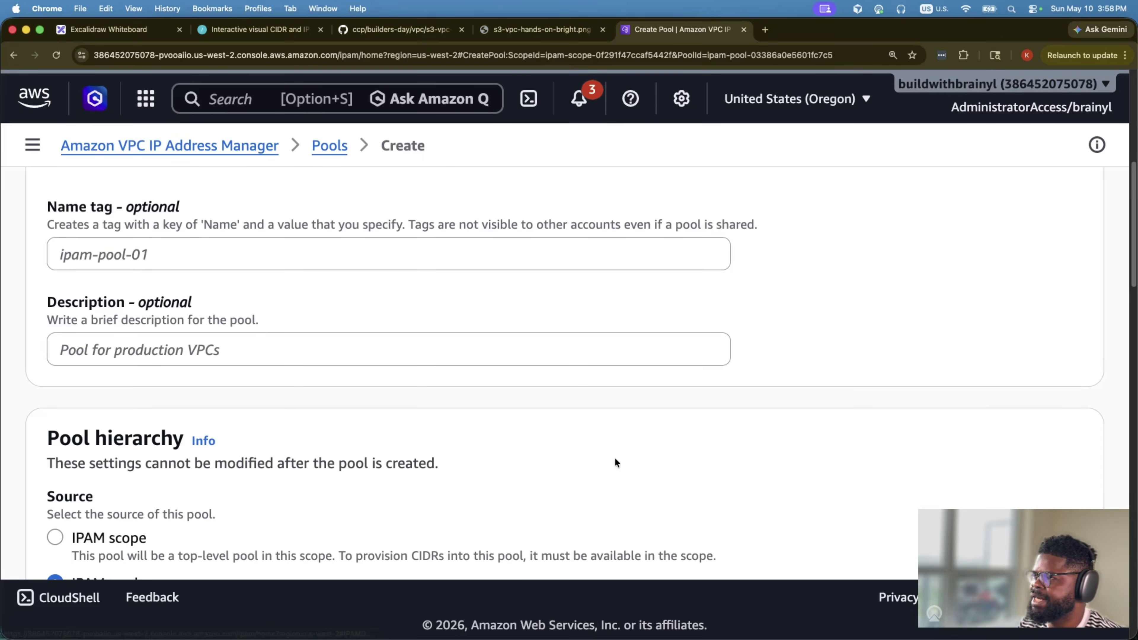
- Set the new pool's name tag to usw2-nonprod and its description to "Pool for usw2-nonprod"
left_click(265, 257)
key("super+v")
left_click(260, 355)
type("P")
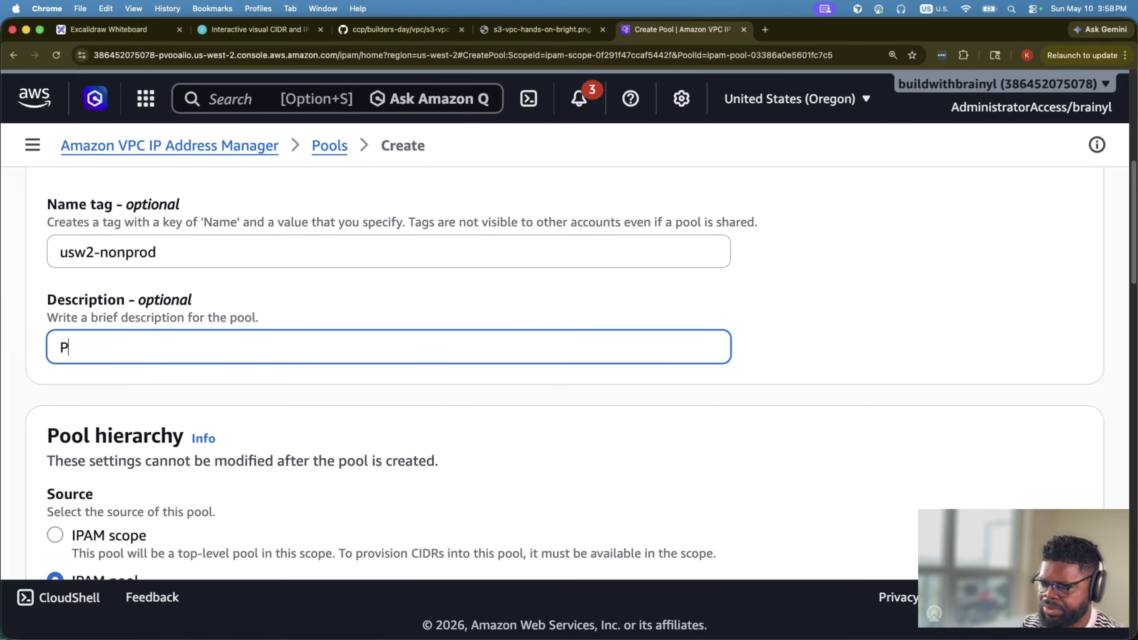
type("ool for")
key("super+v")
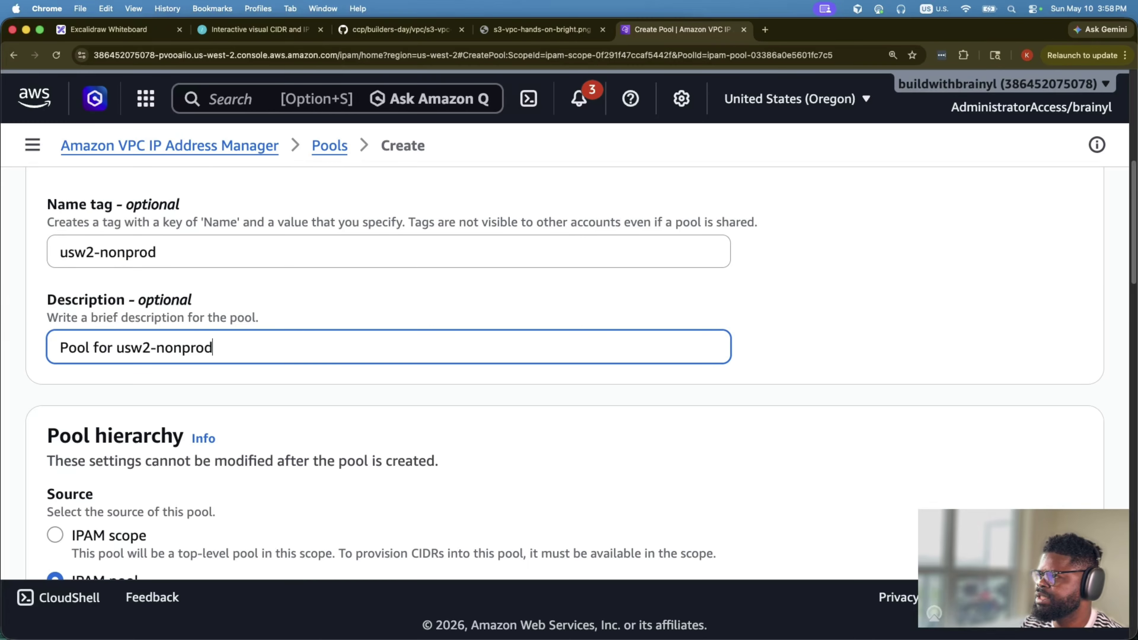
- Review the inherited hierarchy settings and source pool IP space, and check the planned usw2-nonprod CIDR on the Excalidraw whiteboard
scroll(332, 423, "down", 10)
scroll(101, 420, "down", 10)
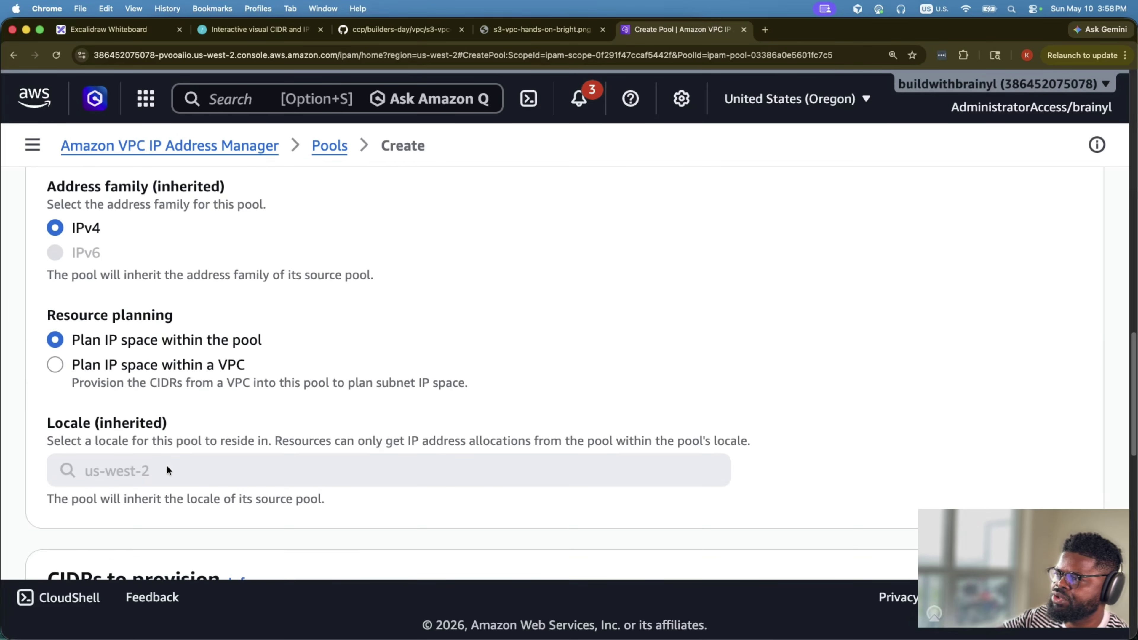
scroll(207, 354, "down", 1)
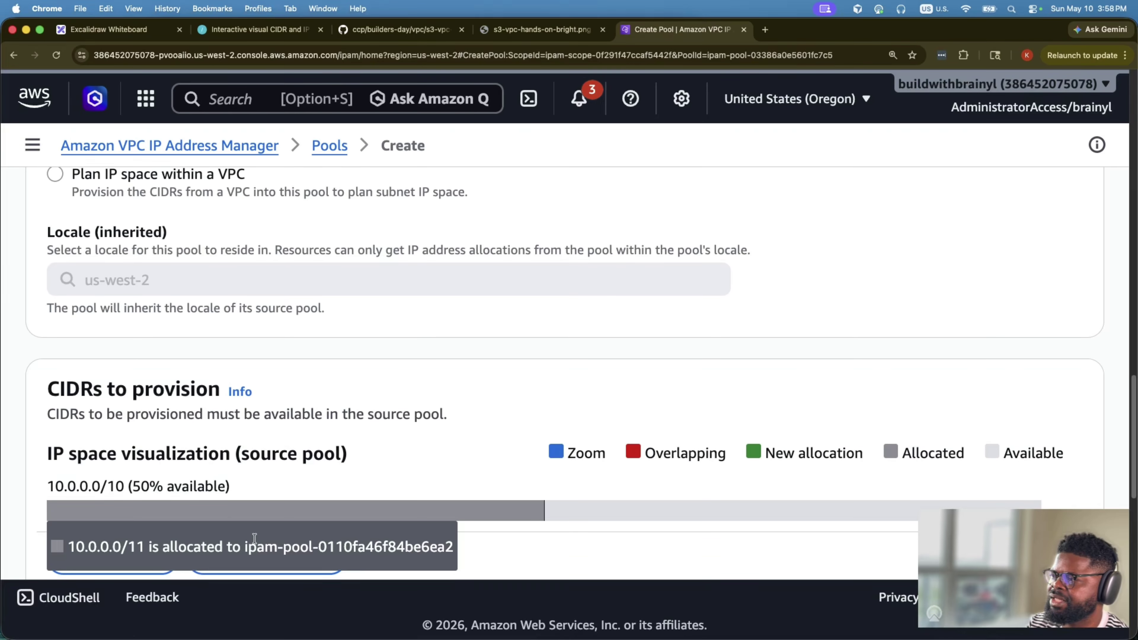
left_click(141, 32)
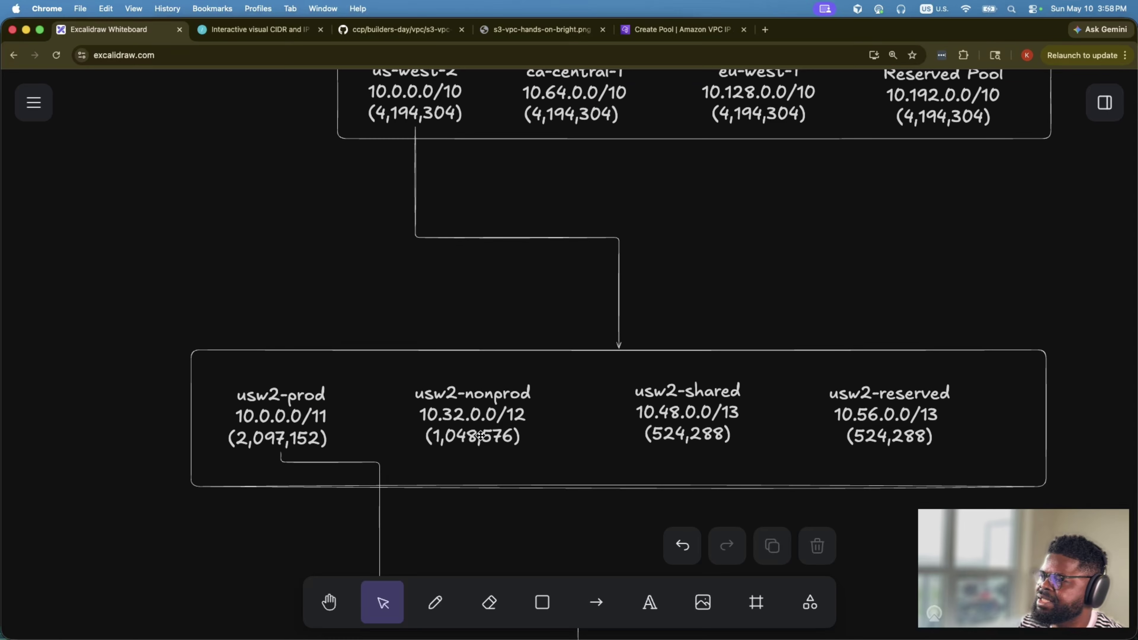
- Back in the AWS pool form, add a /12 CIDR by size (10.32.0.0/12) to provision and create the pool
left_click(696, 28)
scroll(418, 376, "down", 5)
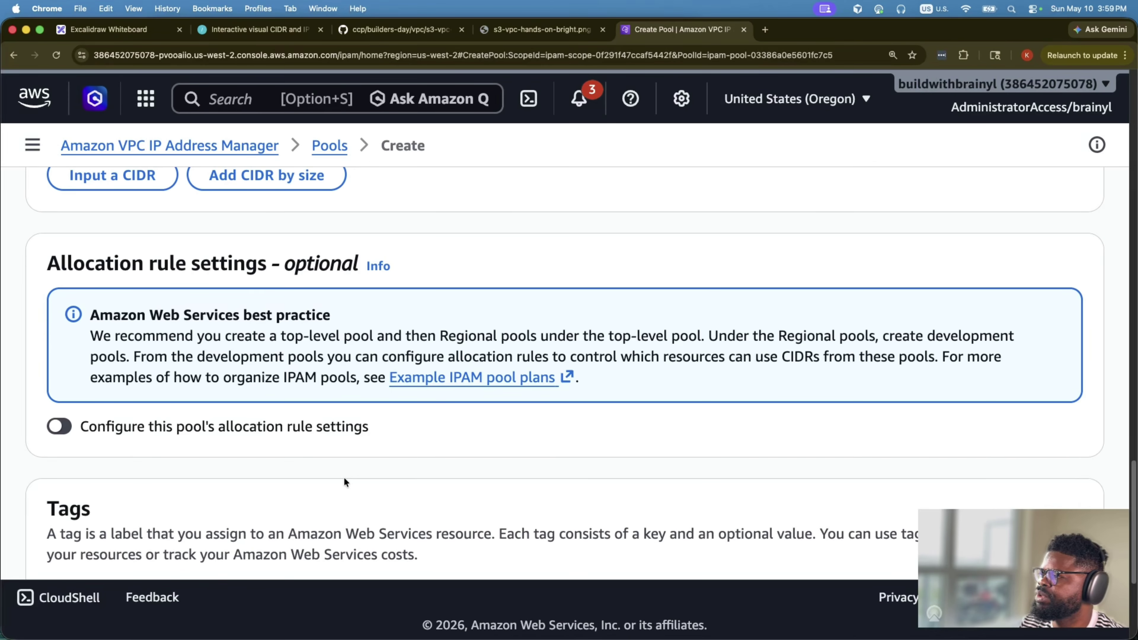
scroll(344, 476, "up", 2)
scroll(315, 351, "up", 5)
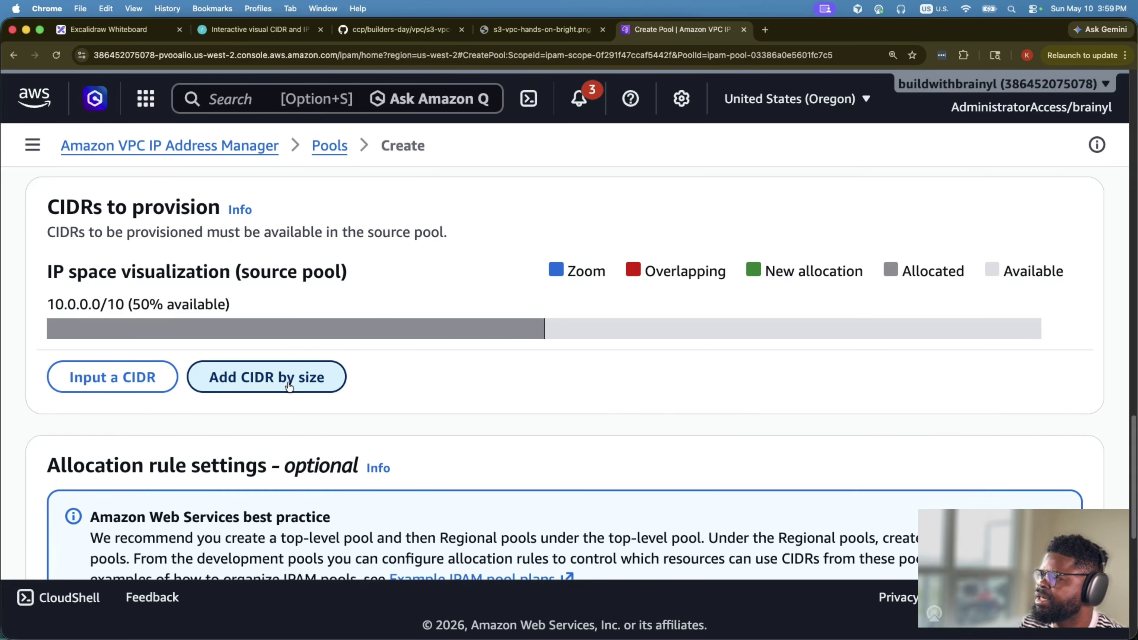
left_click(282, 377)
left_click(271, 419)
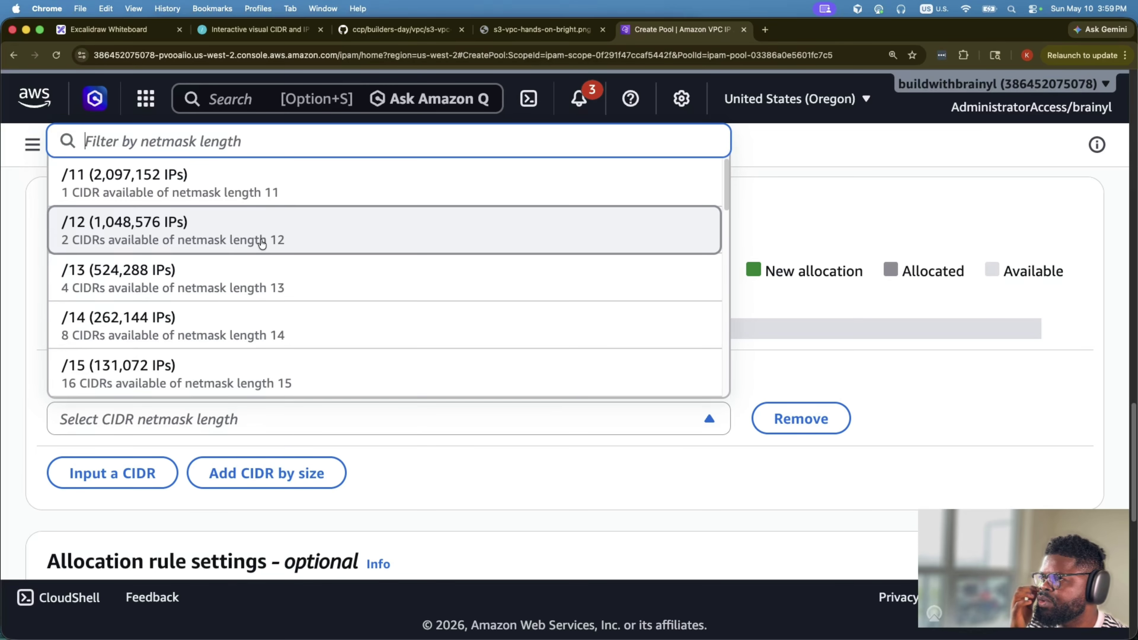
left_click(262, 240)
mouse_move(658, 326)
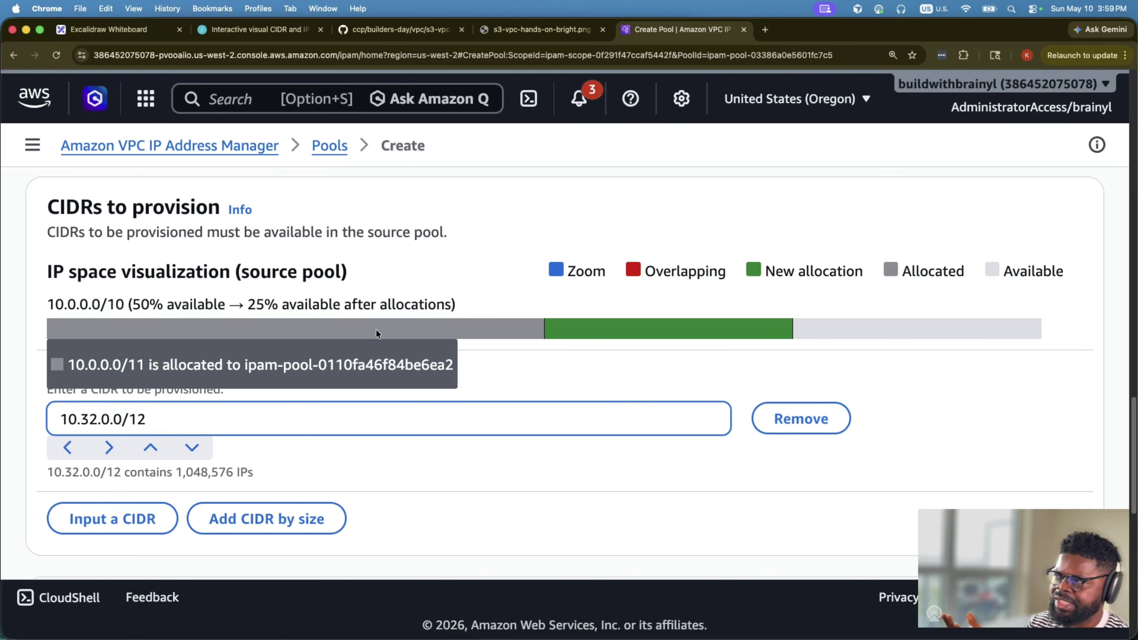
scroll(779, 392, "down", 1)
scroll(760, 392, "down", 10)
scroll(758, 392, "up", 10)
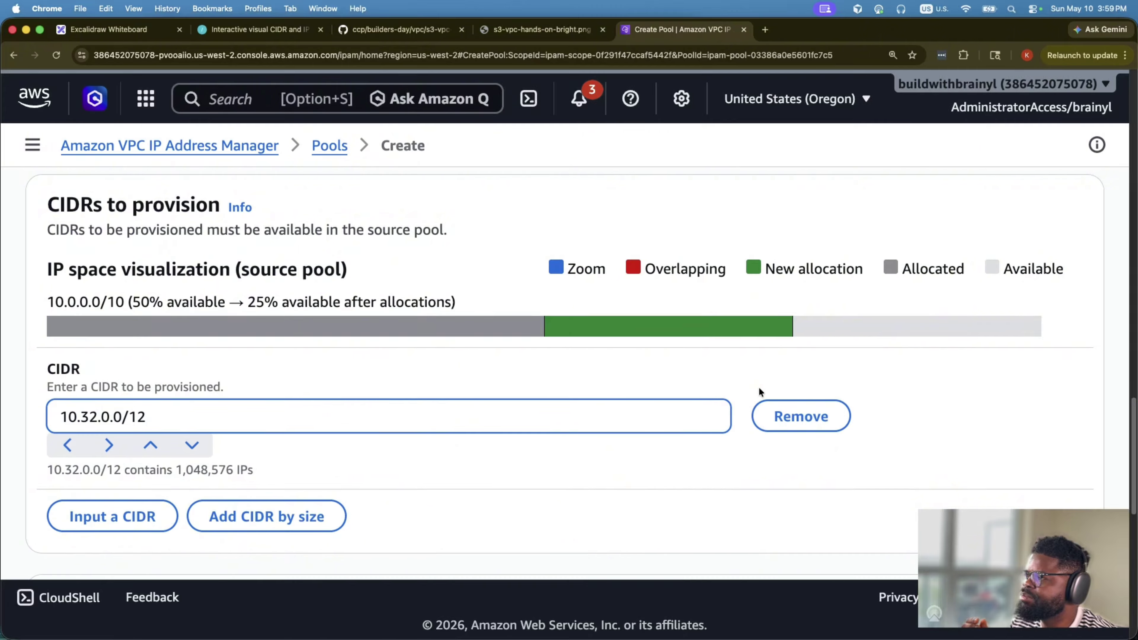
scroll(759, 392, "down", 5)
scroll(766, 388, "down", 10)
left_click(1049, 470)
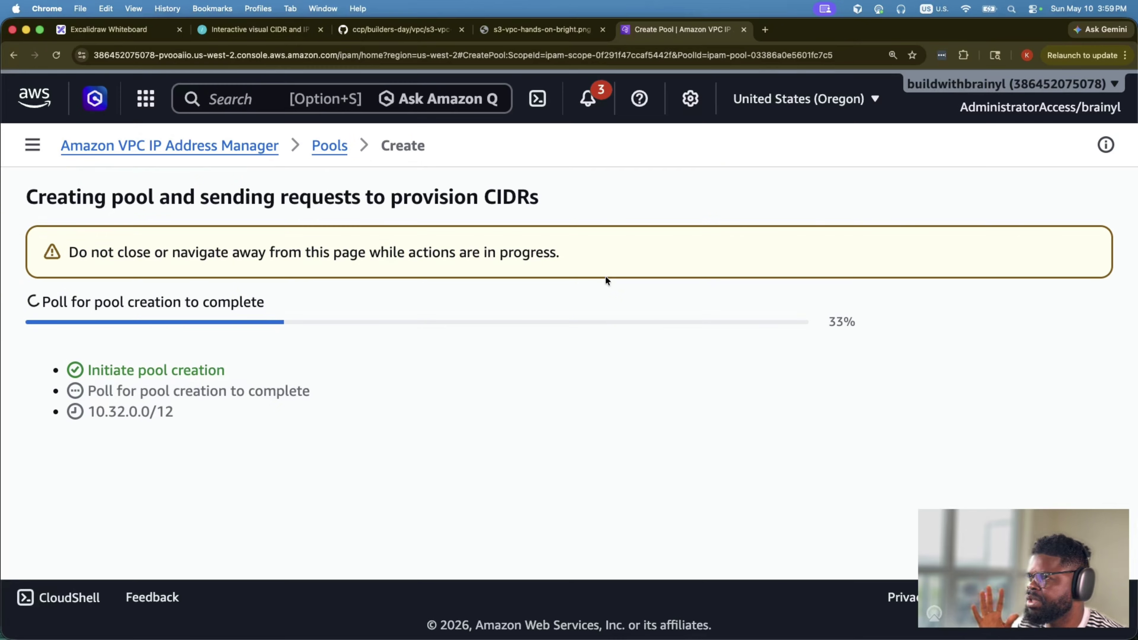
- Check the usw2-shared and usw2-nonprod entries on the Excalidraw whiteboard and inspect the new usw2-nonprod pool's page in AWS
left_click(157, 28)
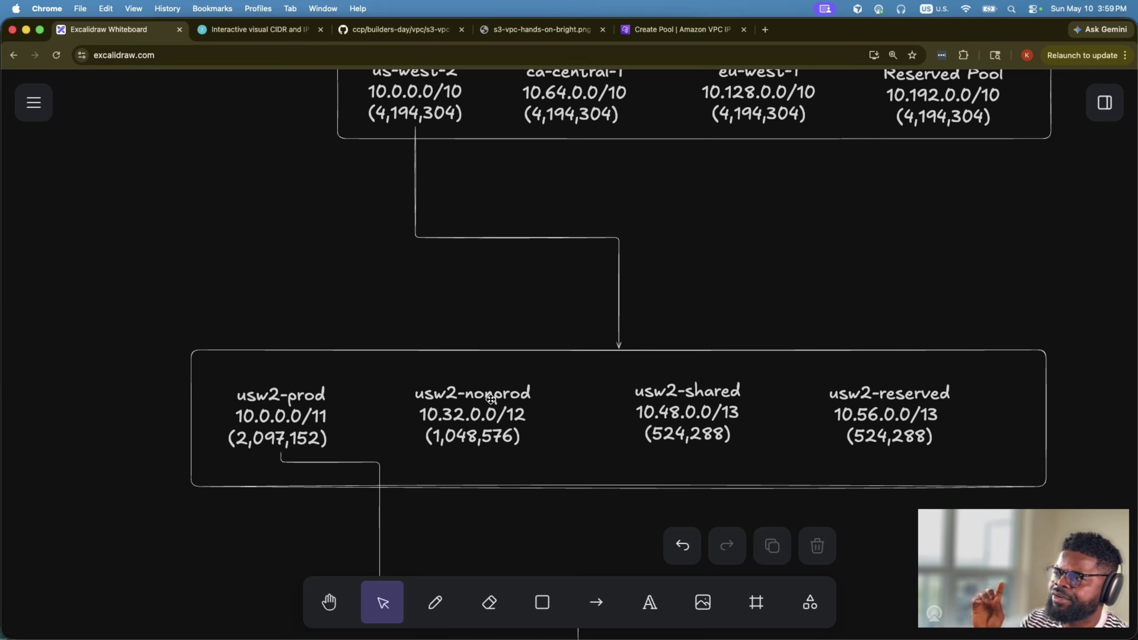
left_click(706, 397)
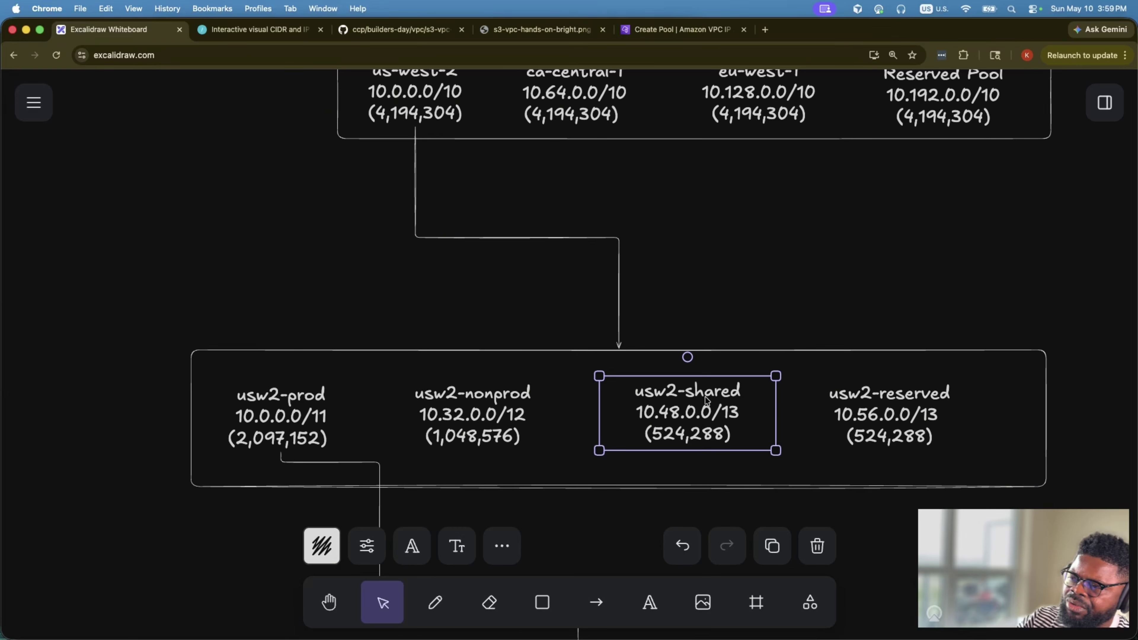
double_click(705, 398)
left_click(705, 394)
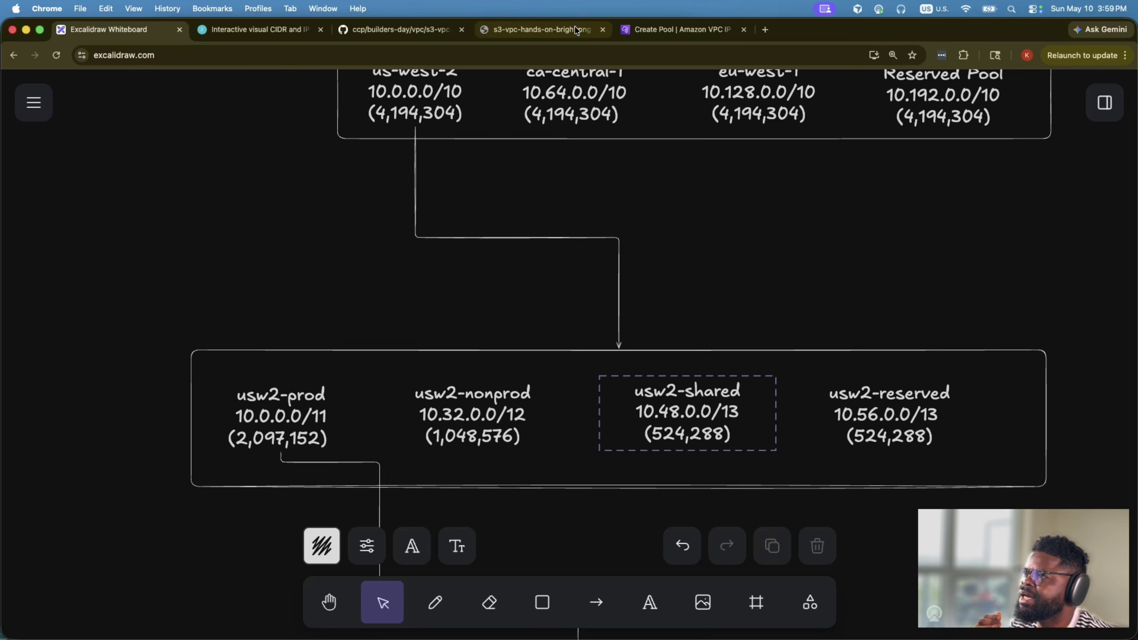
left_click(673, 31)
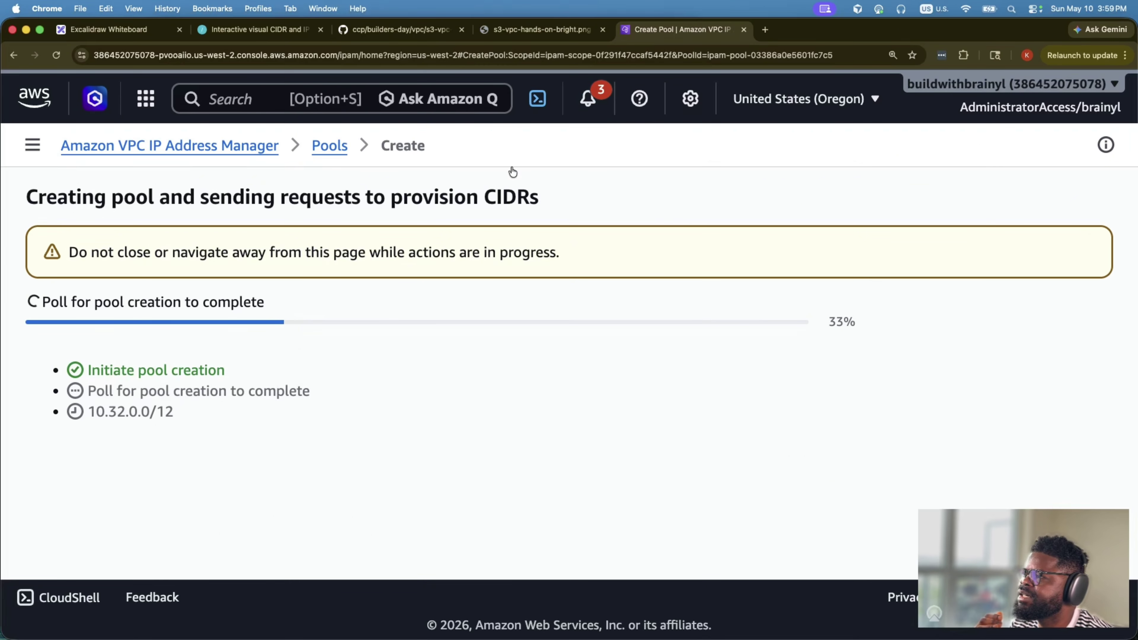
left_click(112, 30)
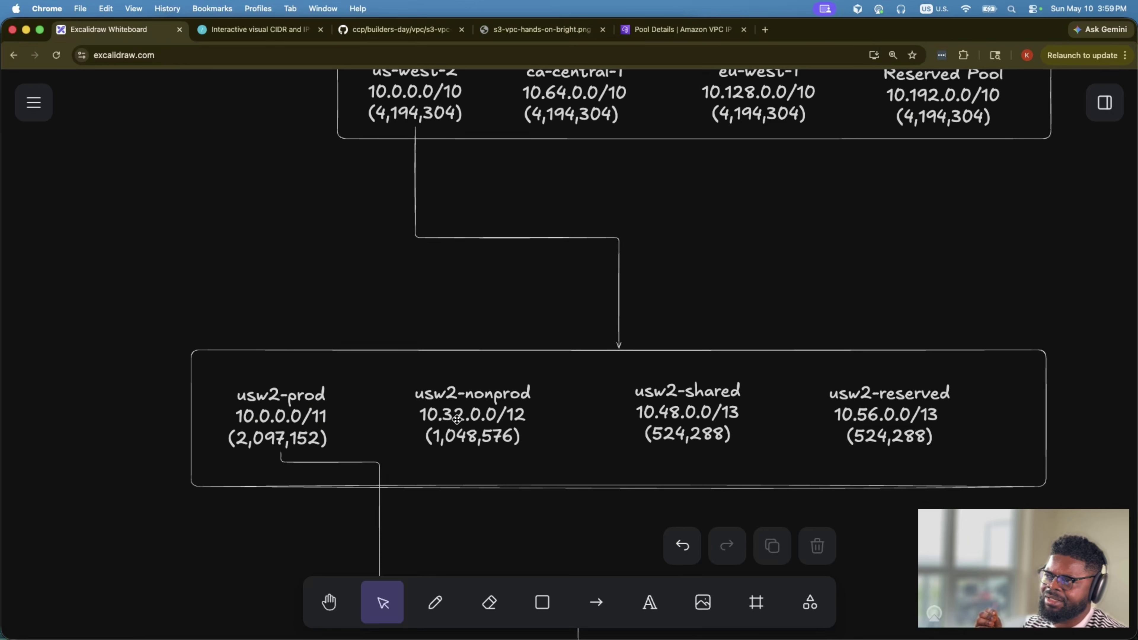
left_click(677, 30)
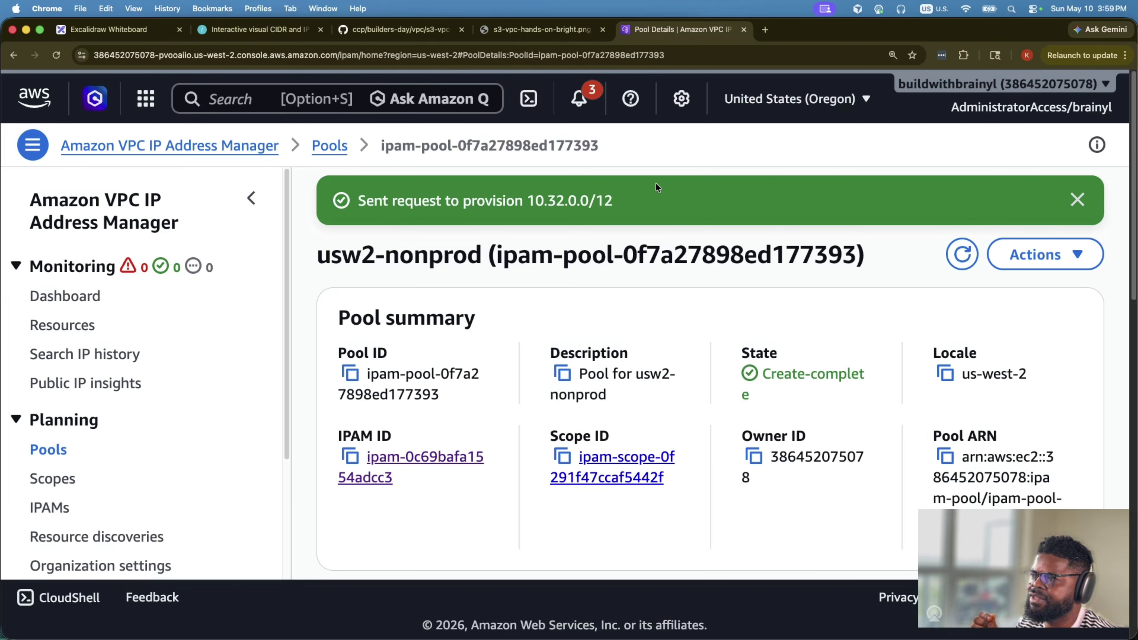
scroll(682, 438, "down", 8)
scroll(682, 432, "up", 8)
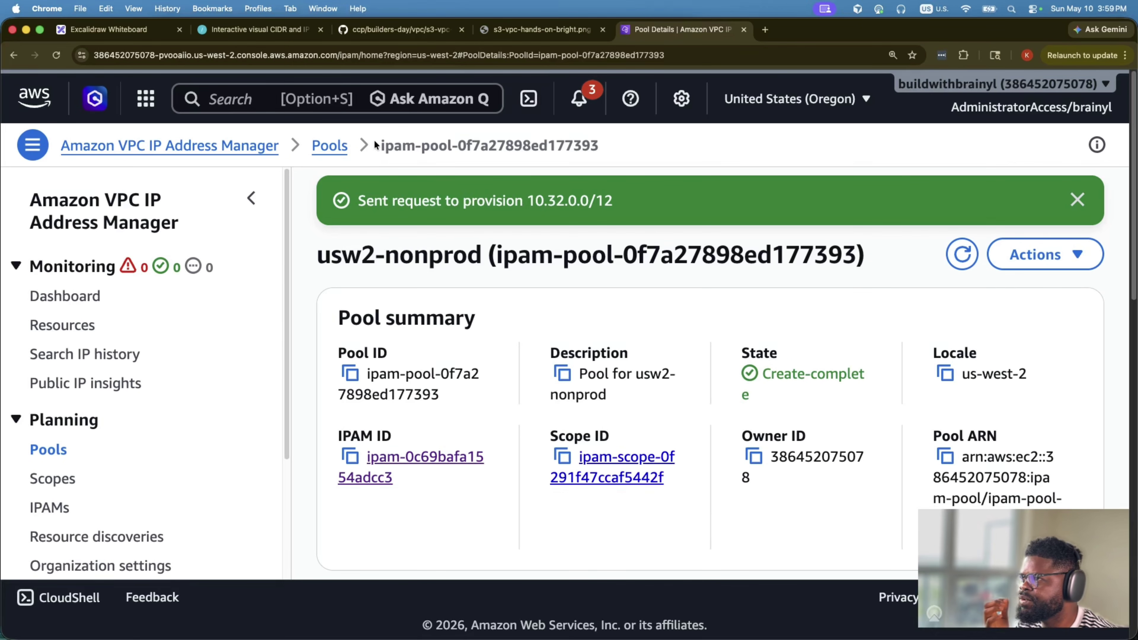
- Open usw2-prod from the AWS pools list and compare its provisioned CIDR with the plan on the Excalidraw whiteboard
left_click(330, 146)
scroll(717, 449, "down", 3)
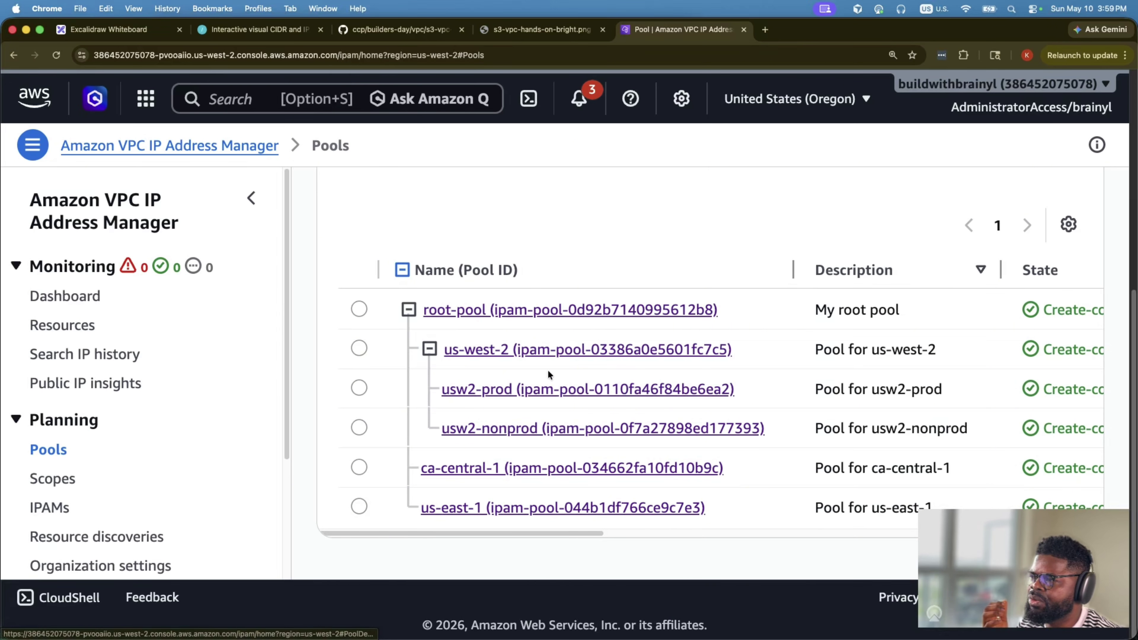
left_click(546, 387)
scroll(545, 385, "down", 6)
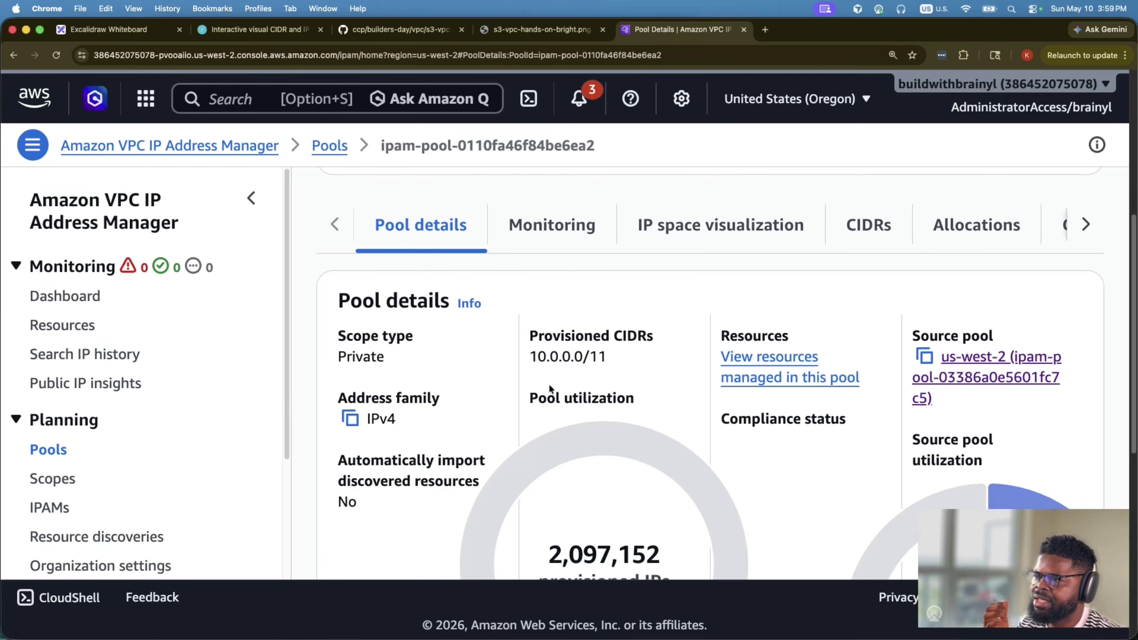
left_click_drag(528, 358, 607, 354)
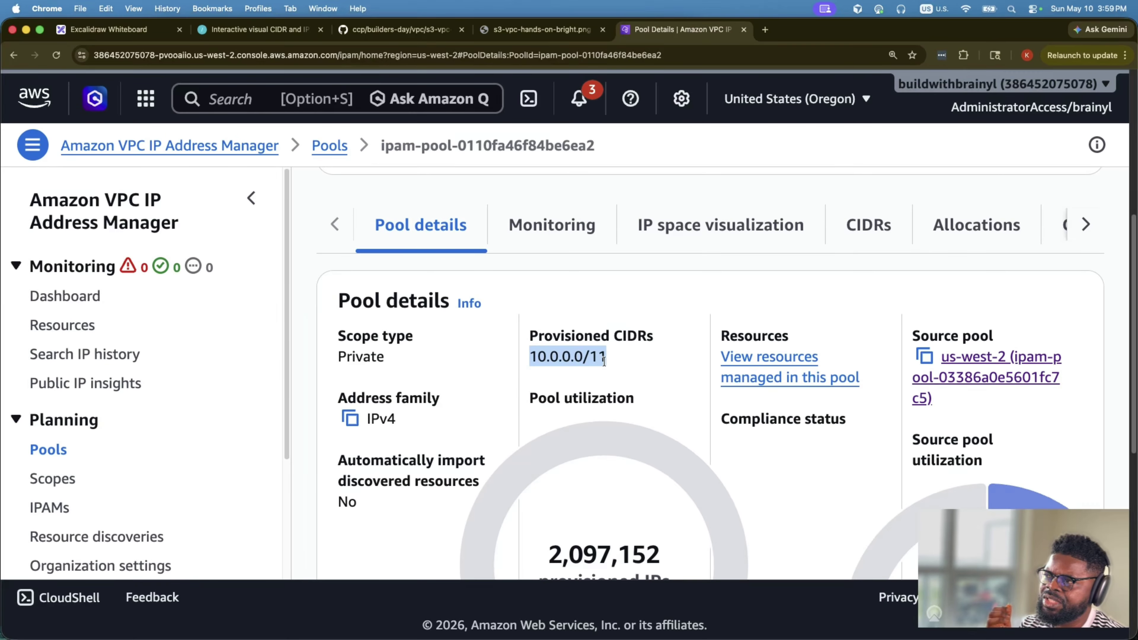
scroll(605, 359, "up", 6)
left_click_drag(319, 197, 444, 197)
scroll(472, 307, "down", 5)
left_click_drag(530, 272, 627, 286)
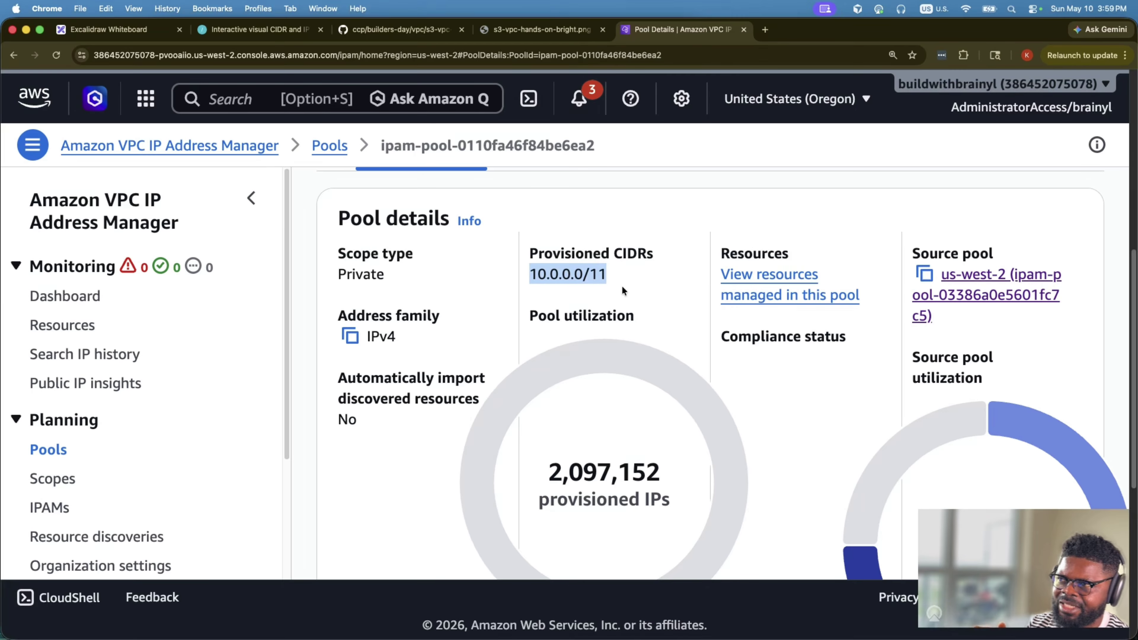
left_click(107, 29)
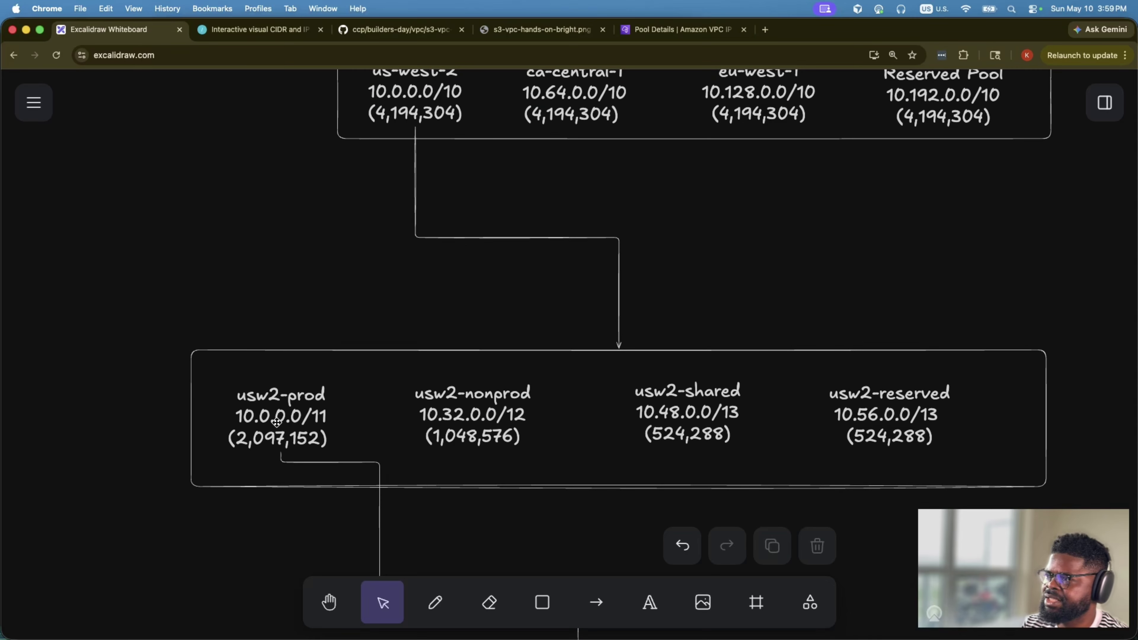
left_click(646, 30)
scroll(669, 296, "up", 9)
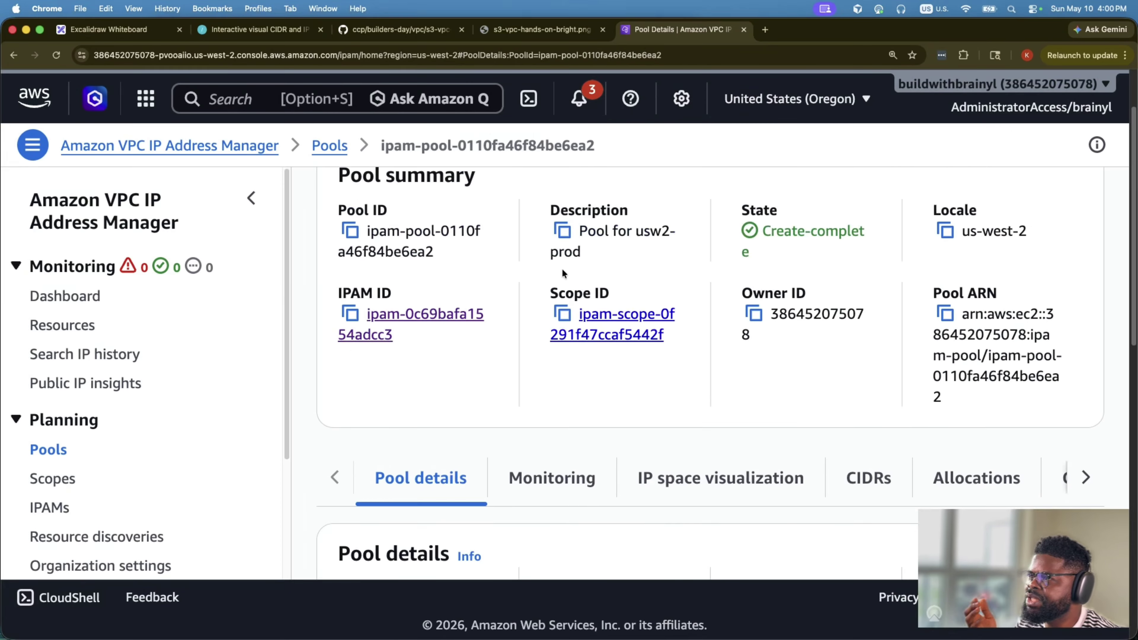
- Return to the pools list, open usw2-nonprod and examine the network address and prefix length of its provisioned CIDR
left_click(334, 151)
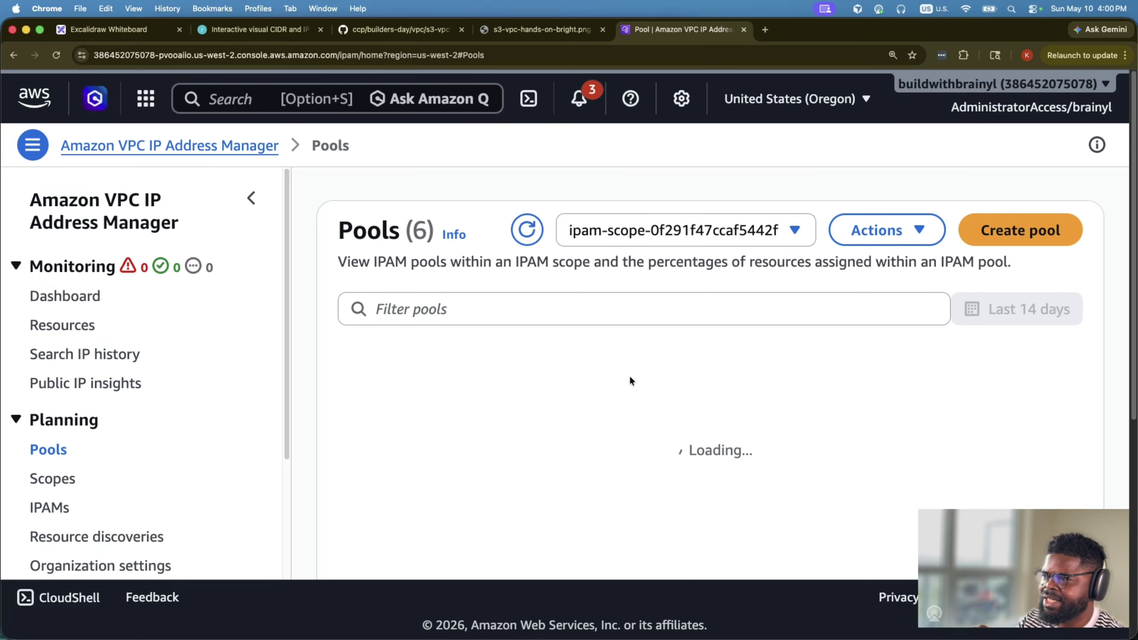
scroll(632, 377, "down", 10)
left_click(642, 428)
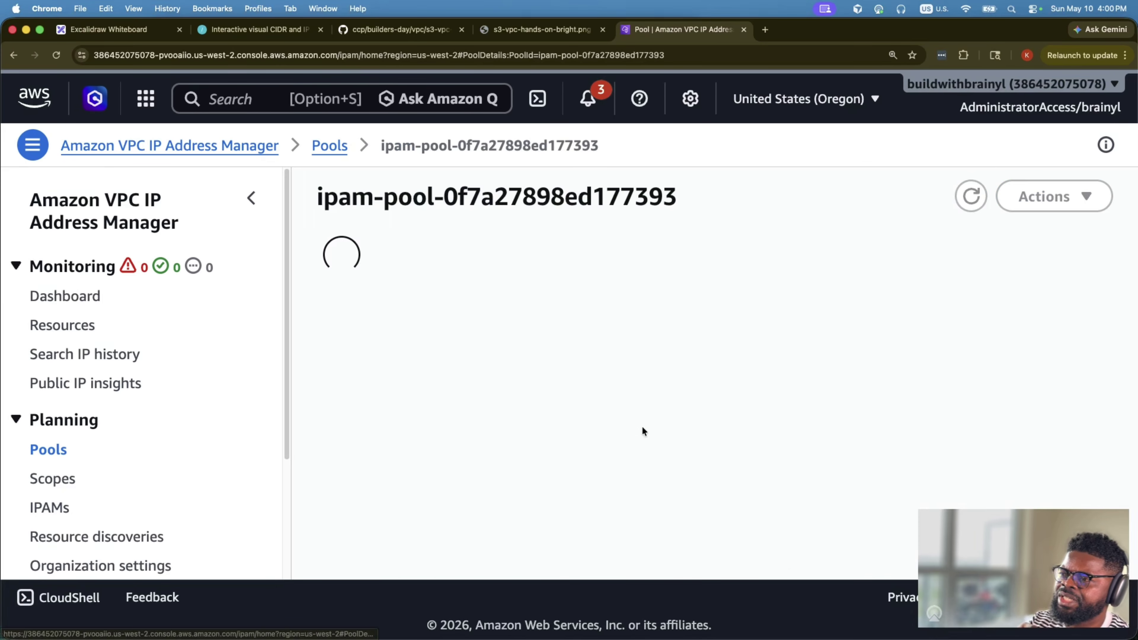
scroll(655, 395, "down", 8)
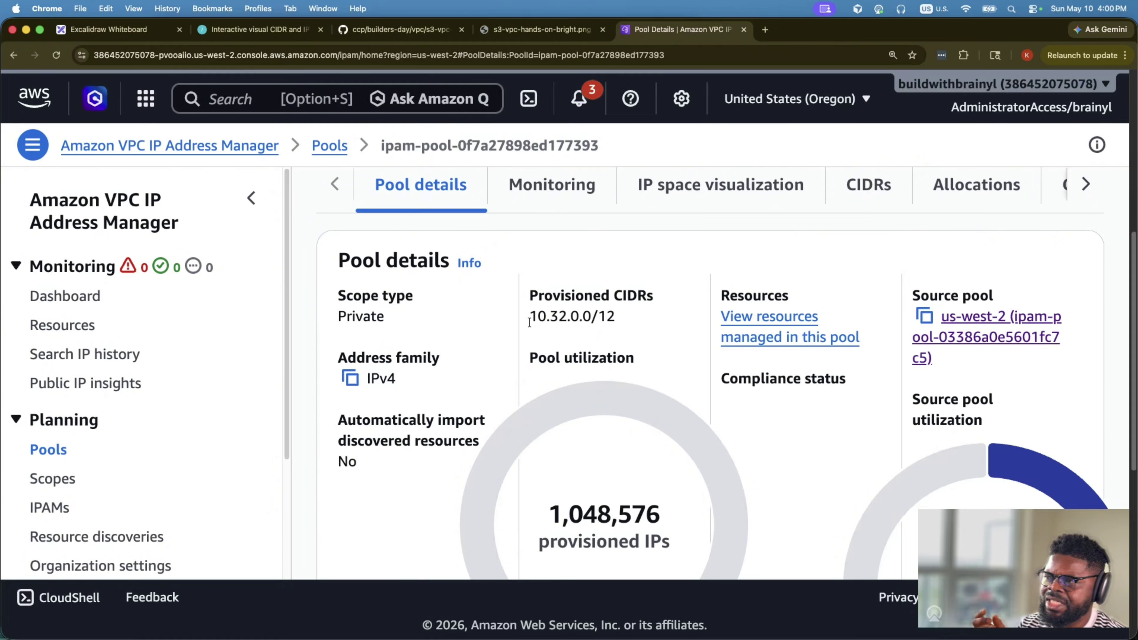
left_click_drag(529, 322, 650, 328)
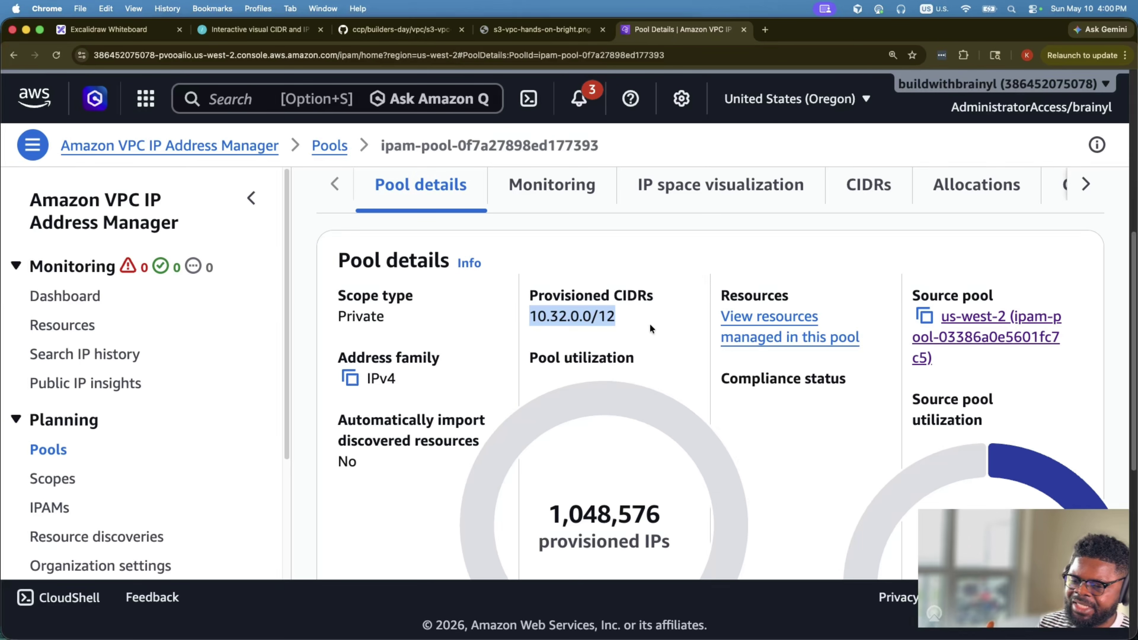
left_click_drag(647, 328, 591, 319)
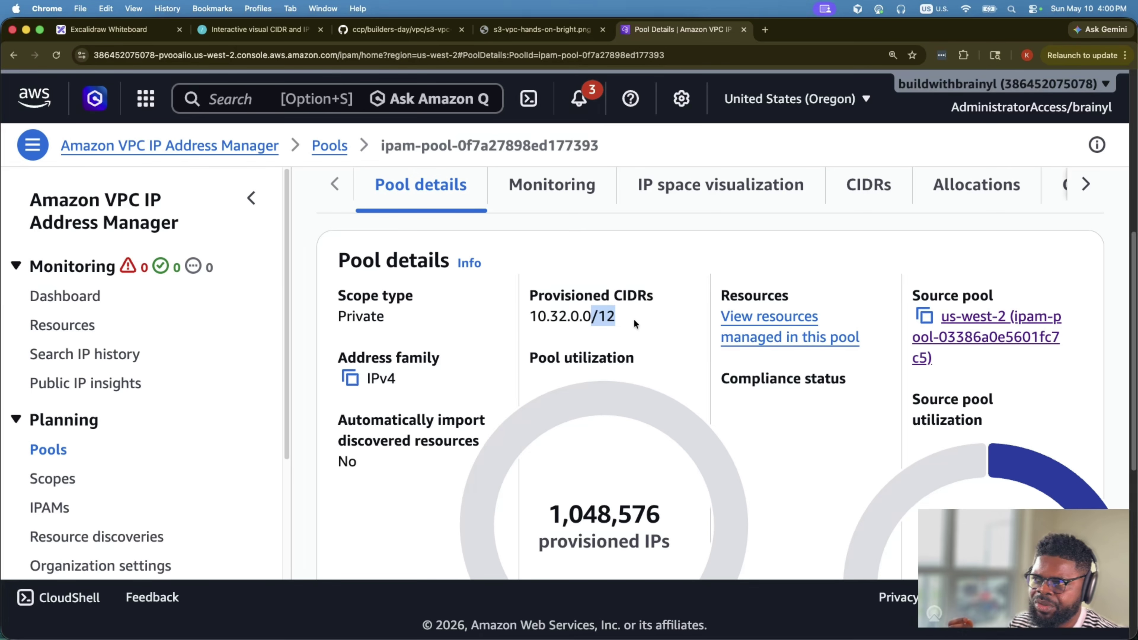
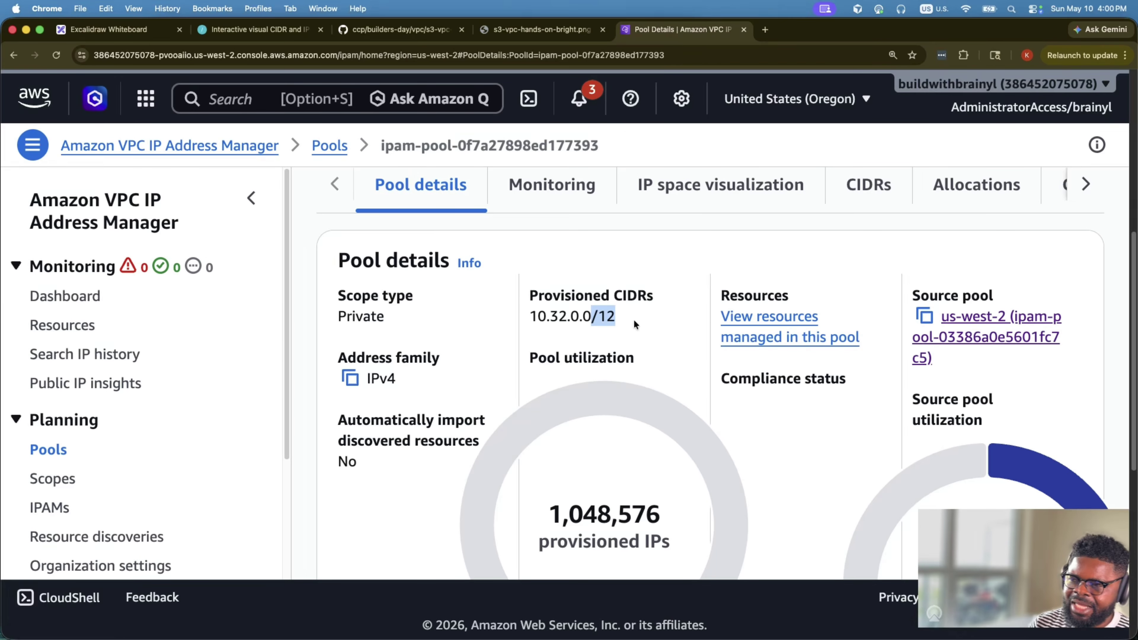
left_click_drag(589, 317, 618, 316)
double_click(552, 316)
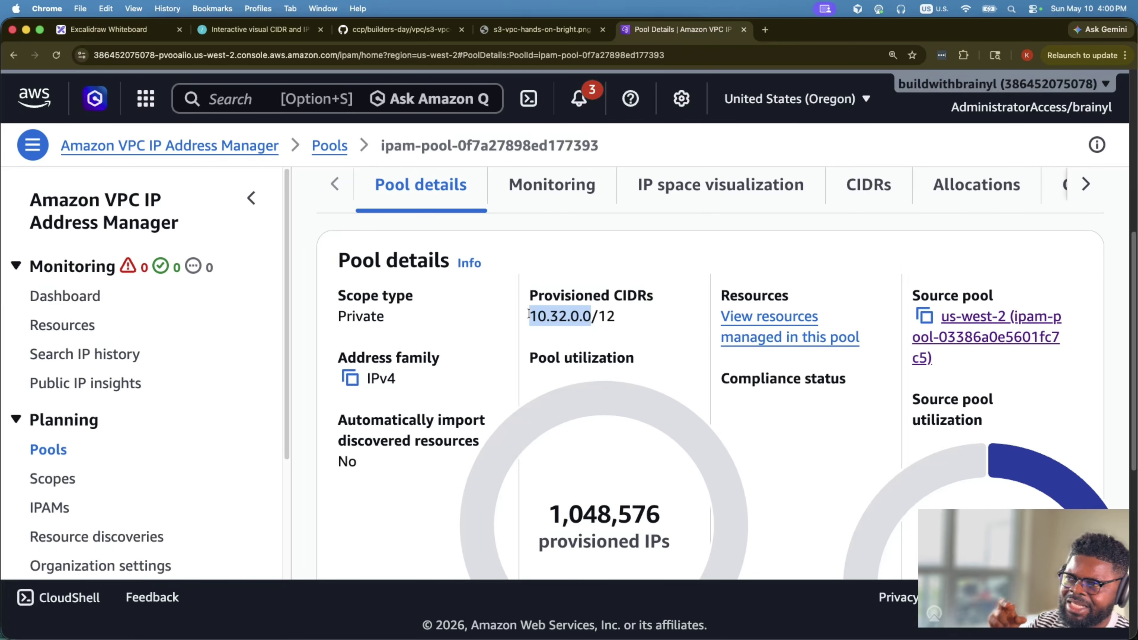
scroll(545, 491, "up", 5)
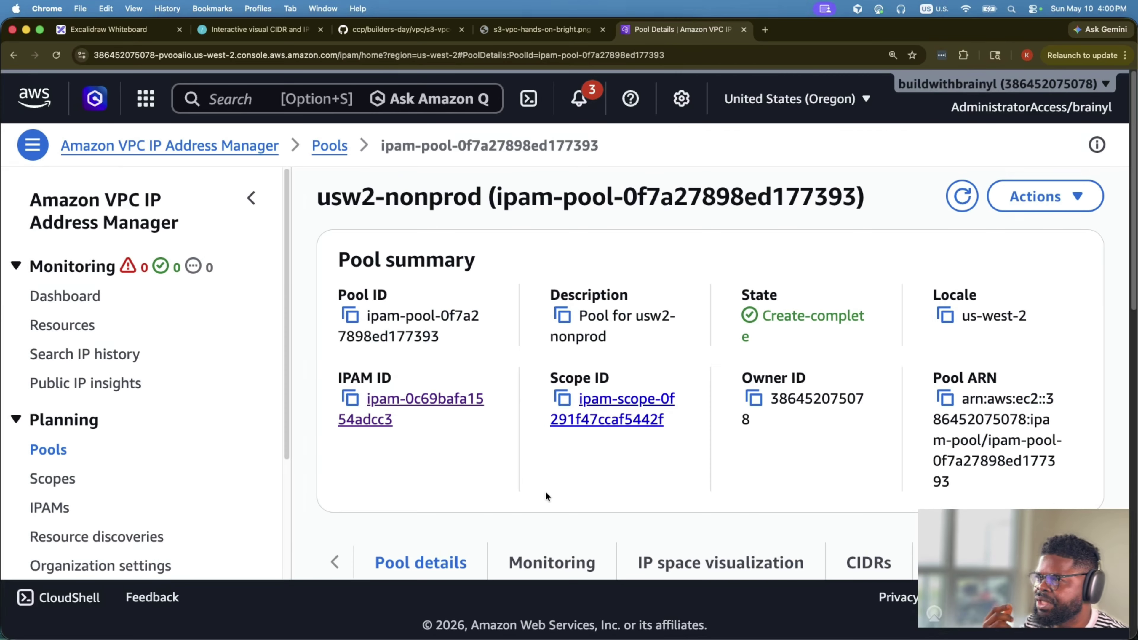
- Switch to the Excalidraw whiteboard and copy the sub-pool name usw2-shared
left_click(126, 32)
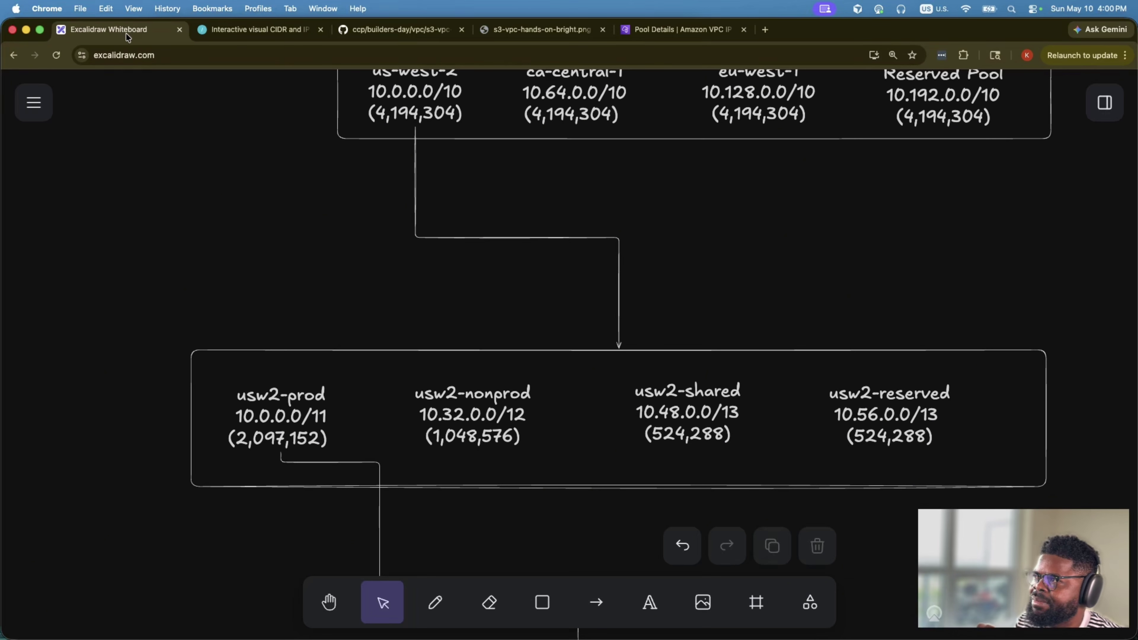
double_click(714, 394)
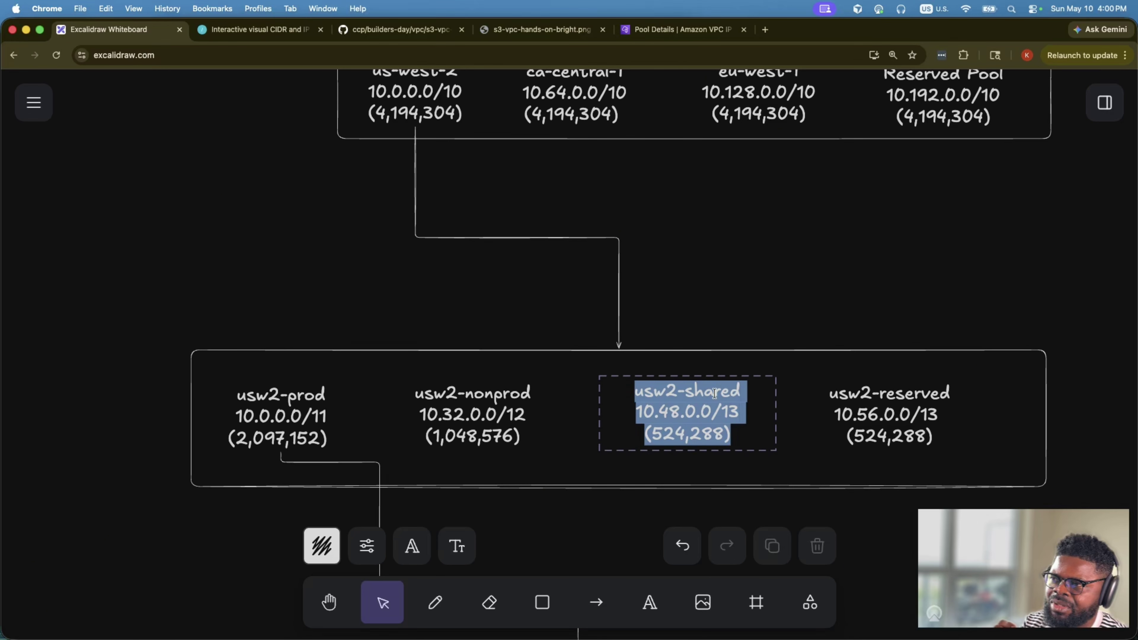
left_click_drag(743, 391, 627, 390)
key("super+c")
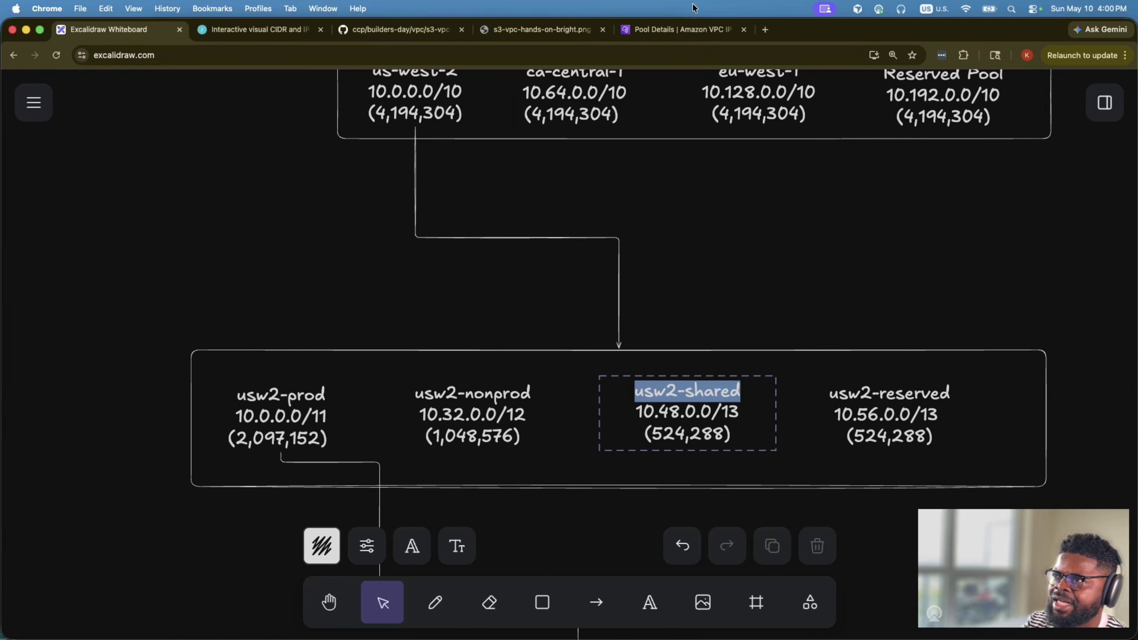
- Switch back to the AWS console, open the us-west-2 pool from the pools list and start creating a pool within it
left_click(681, 29)
left_click(327, 147)
scroll(634, 367, "down", 5)
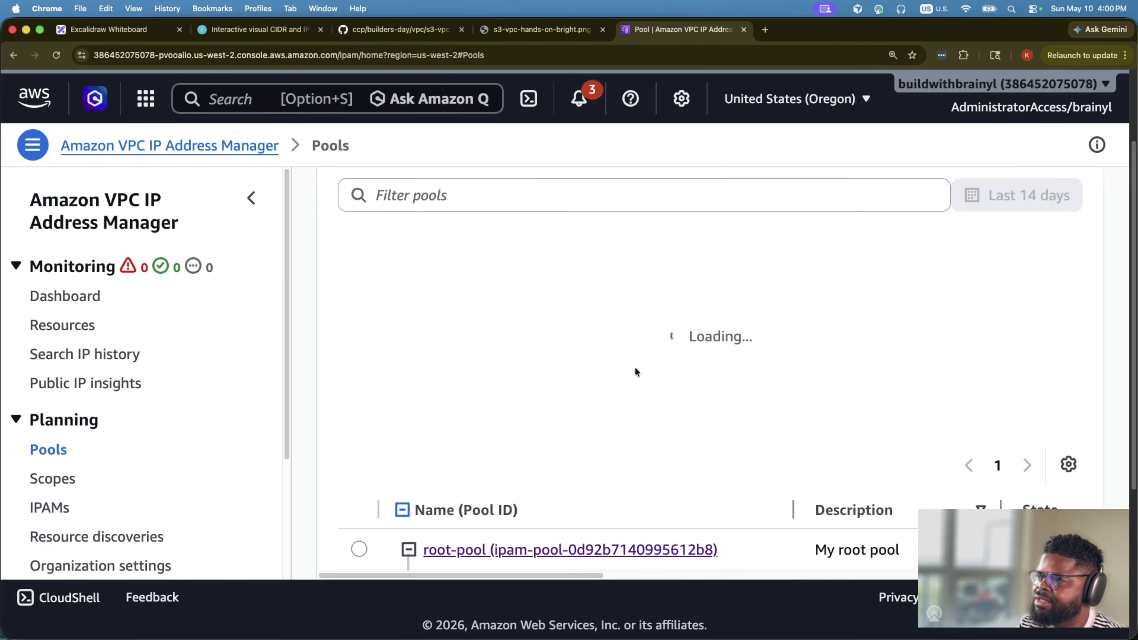
left_click(578, 458)
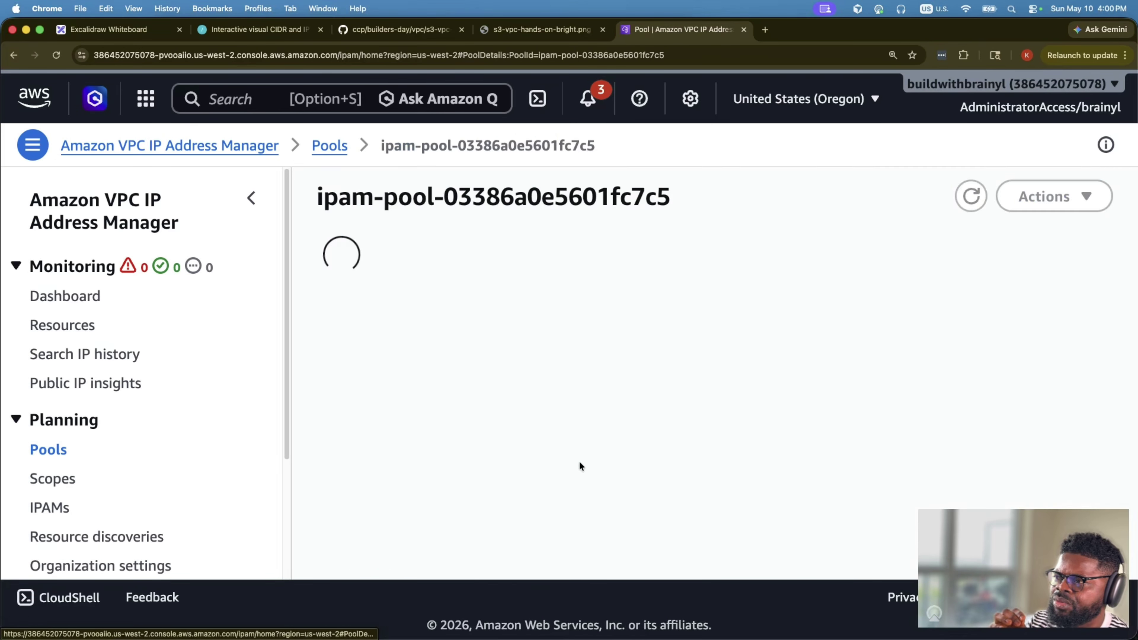
left_click(1039, 195)
left_click(1030, 233)
scroll(761, 370, "down", 5)
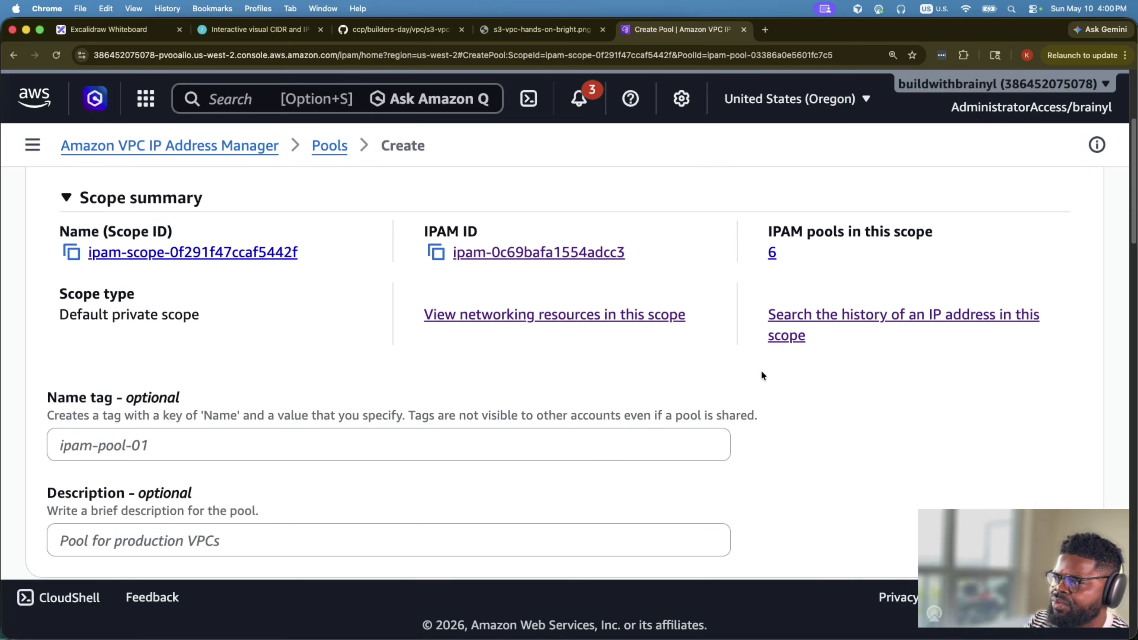
- Name the new pool usw2-shared and enter the description "Pool for usw2-shared"
left_click(434, 441)
key("super+v")
left_click(372, 526)
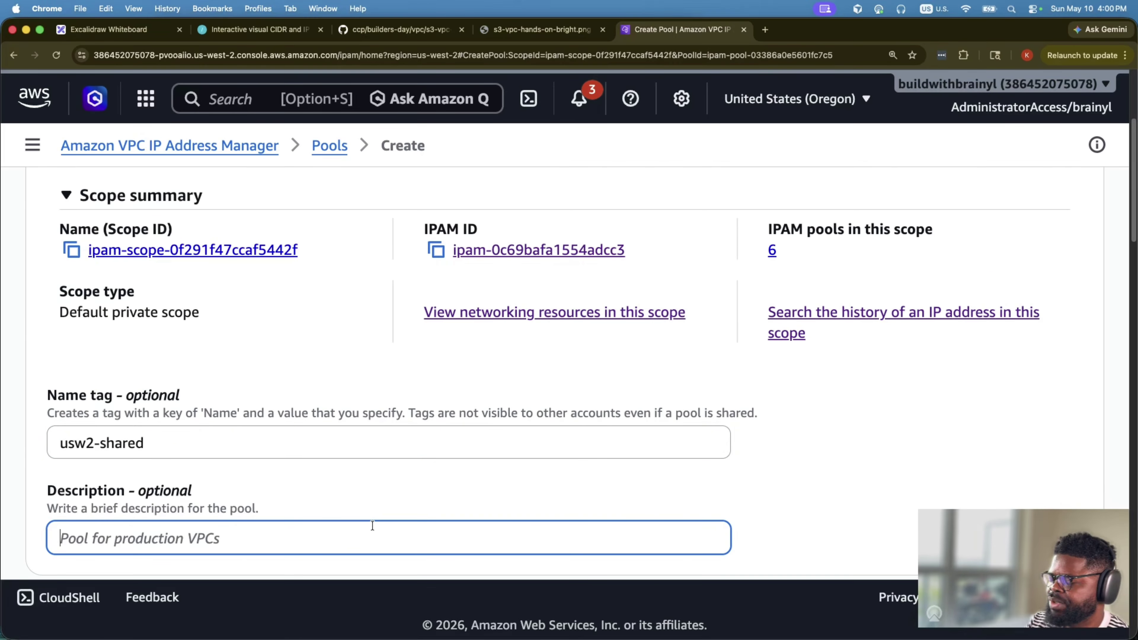
type("Po")
key("BackSpace")
key("BackSpace")
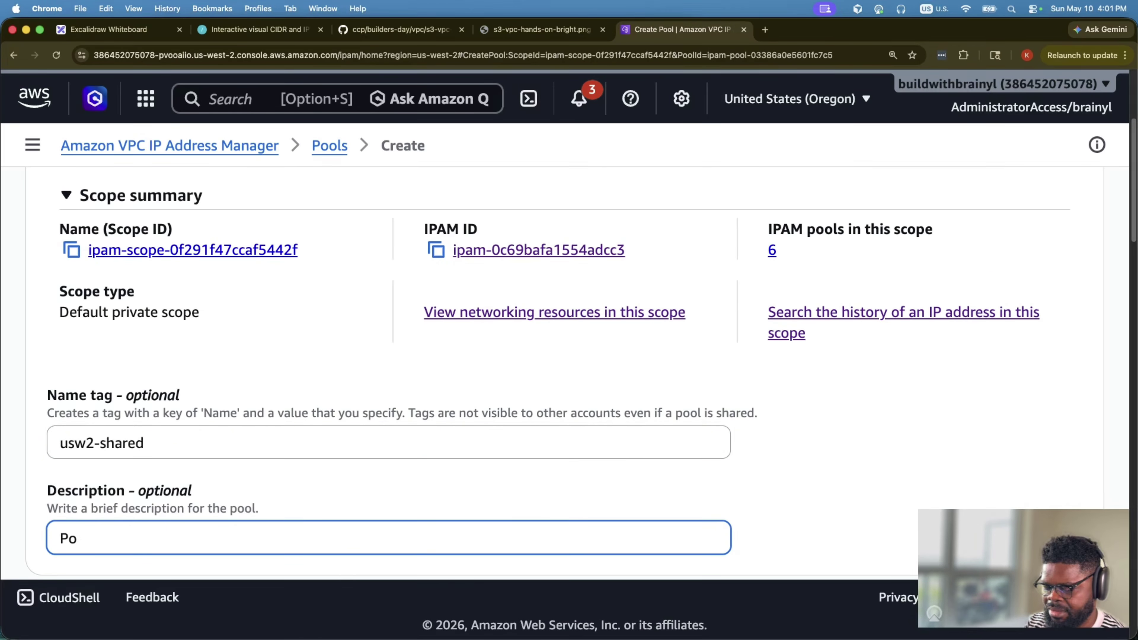
type("ol froo")
key("super+v")
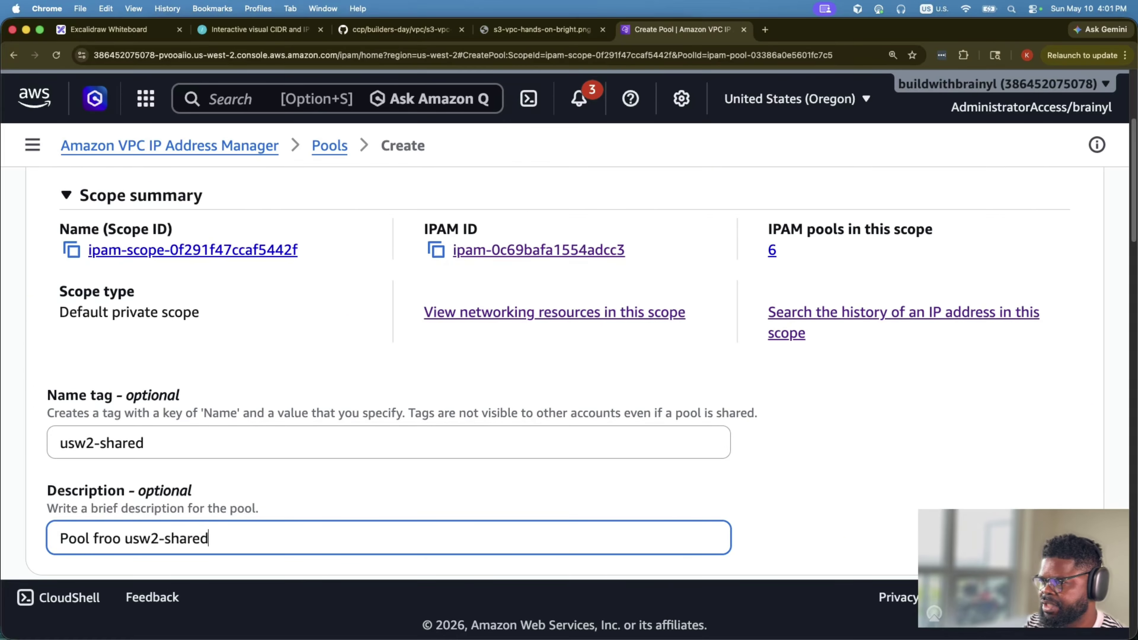
key("BackSpace")
key("BackSpace")
key("BackSpace")
key("BackSpace")
key("BackSpace")
key("BackSpace")
key("BackSpace")
key("BackSpace")
key("BackSpace")
key("BackSpace")
key("BackSpace")
key("BackSpace")
key("BackSpace")
key("BackSpace")
key("BackSpace")
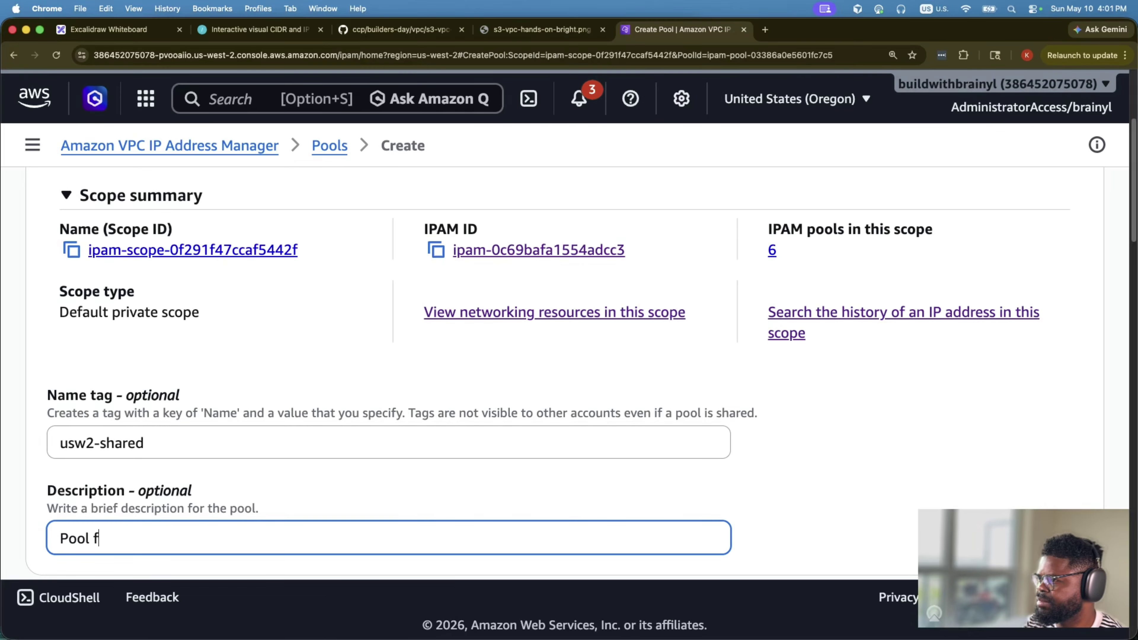
type("or.")
key("super+v")
key("BackSpace")
key("BackSpace")
key("BackSpace")
key("BackSpace")
key("BackSpace")
key("BackSpace")
key("BackSpace")
key("BackSpace")
key("BackSpace")
key("BackSpace")
key("BackSpace")
key("BackSpace")
key("BackSpace")
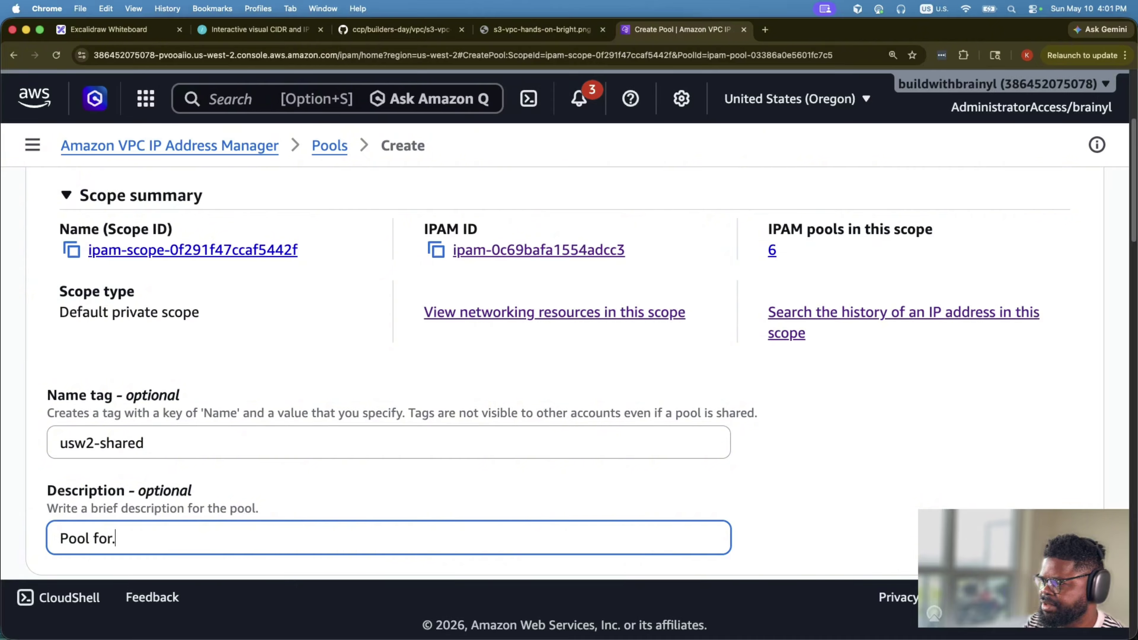
key("super+v")
- Provision a /13 CIDR by size for usw2-shared, checking the size against the Excalidraw plan, and create the pool
scroll(665, 424, "down", 10)
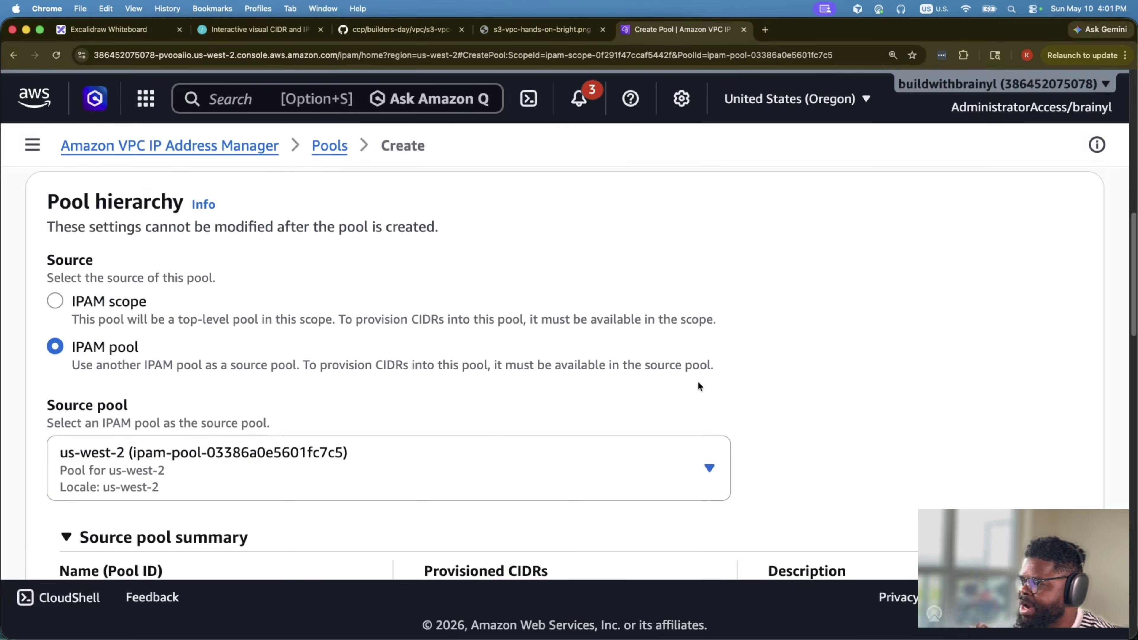
scroll(231, 361, "down", 5)
scroll(150, 333, "down", 15)
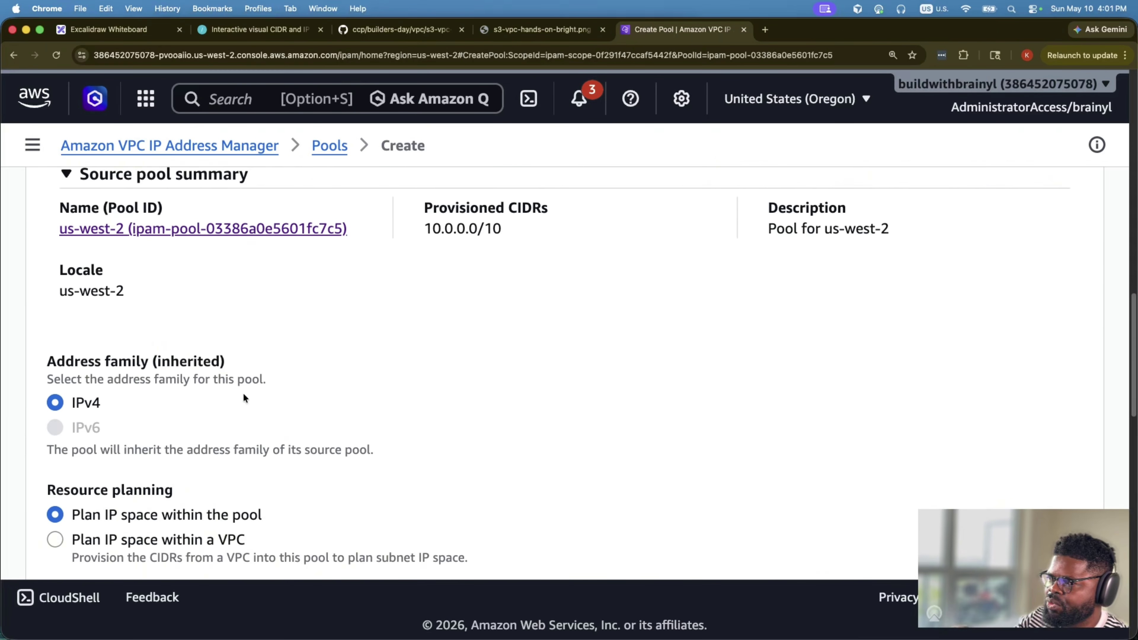
scroll(177, 330, "down", 2)
scroll(157, 251, "up", 5)
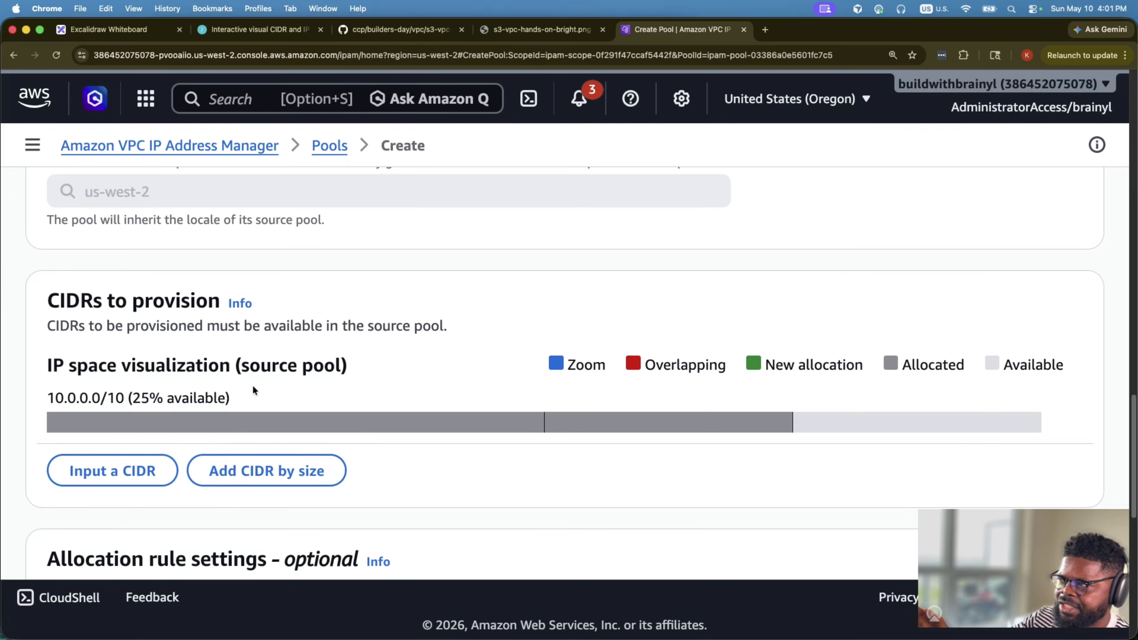
mouse_move(470, 430)
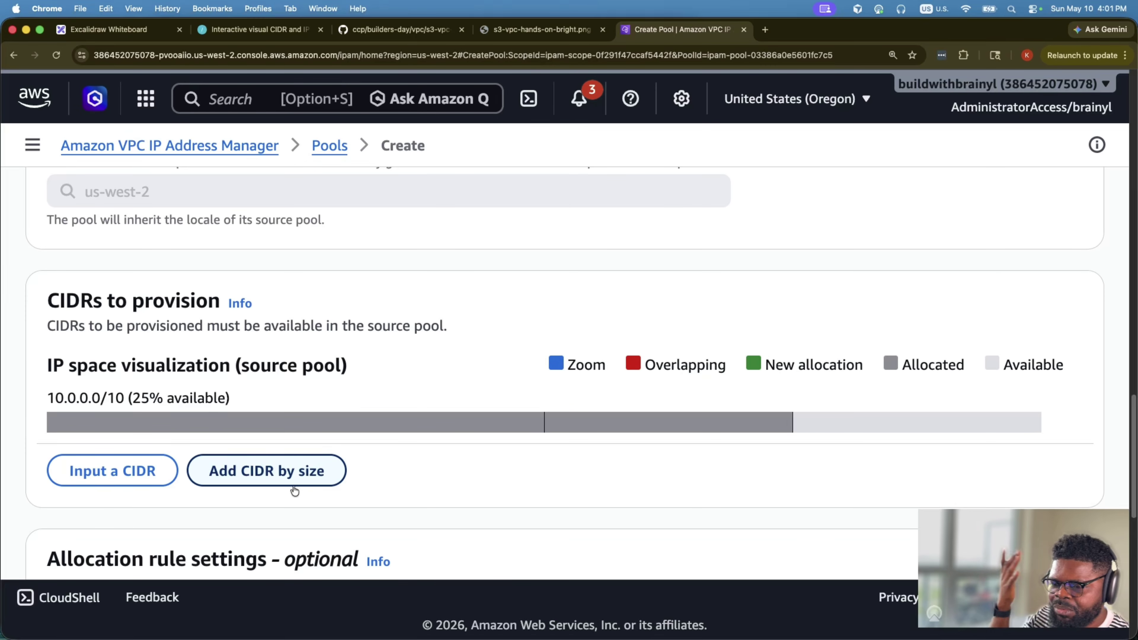
left_click(297, 488)
left_click(134, 30)
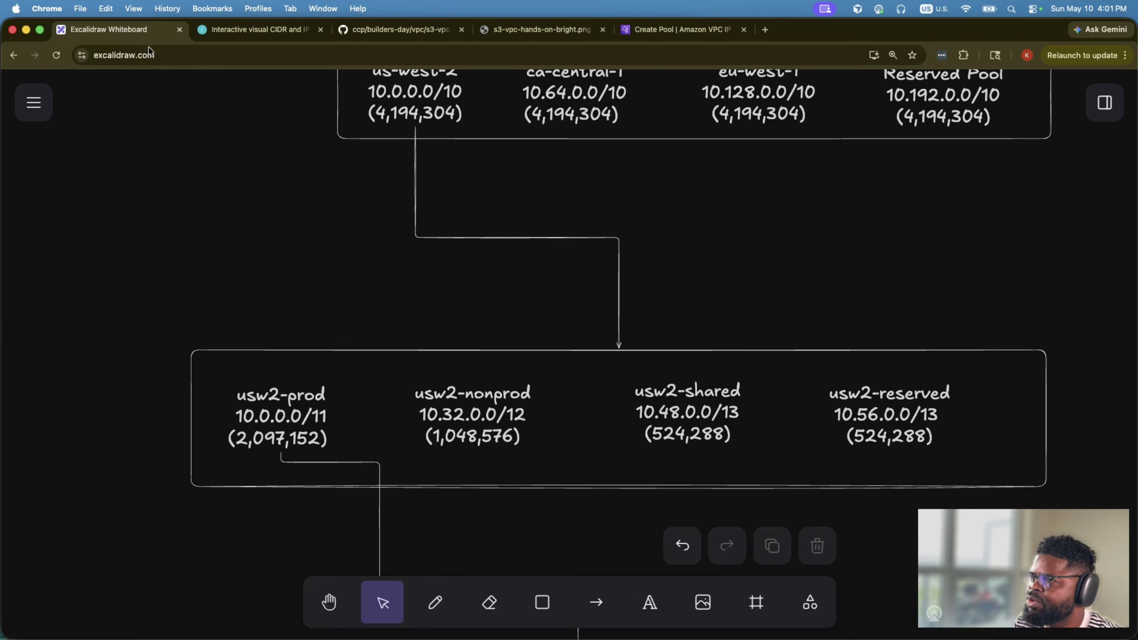
left_click(681, 30)
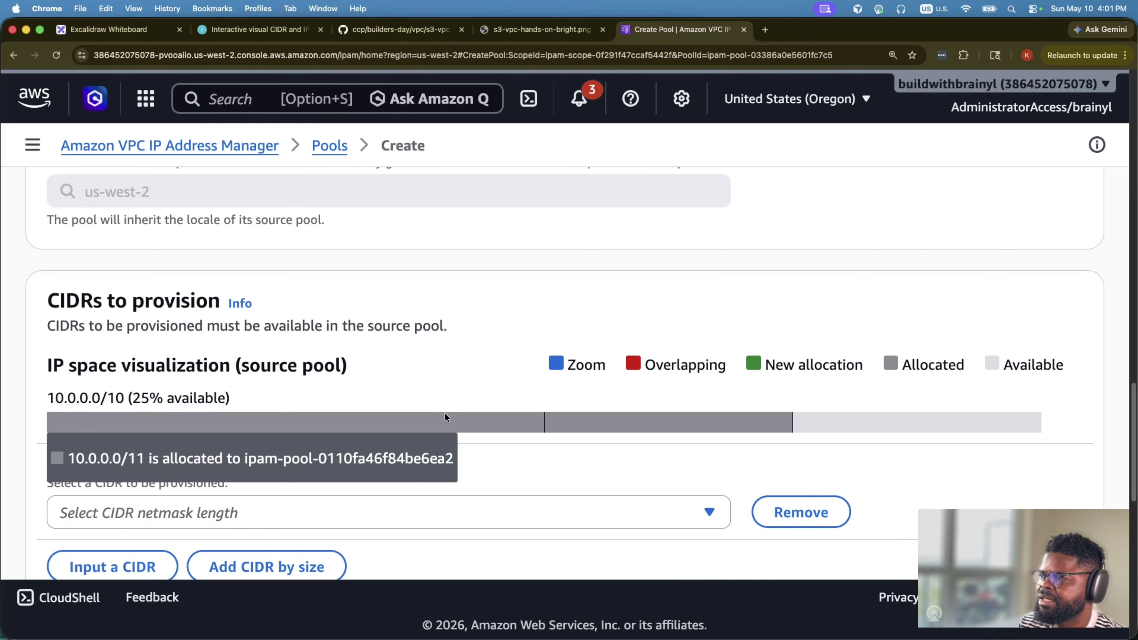
scroll(430, 430, "down", 5)
left_click(444, 269)
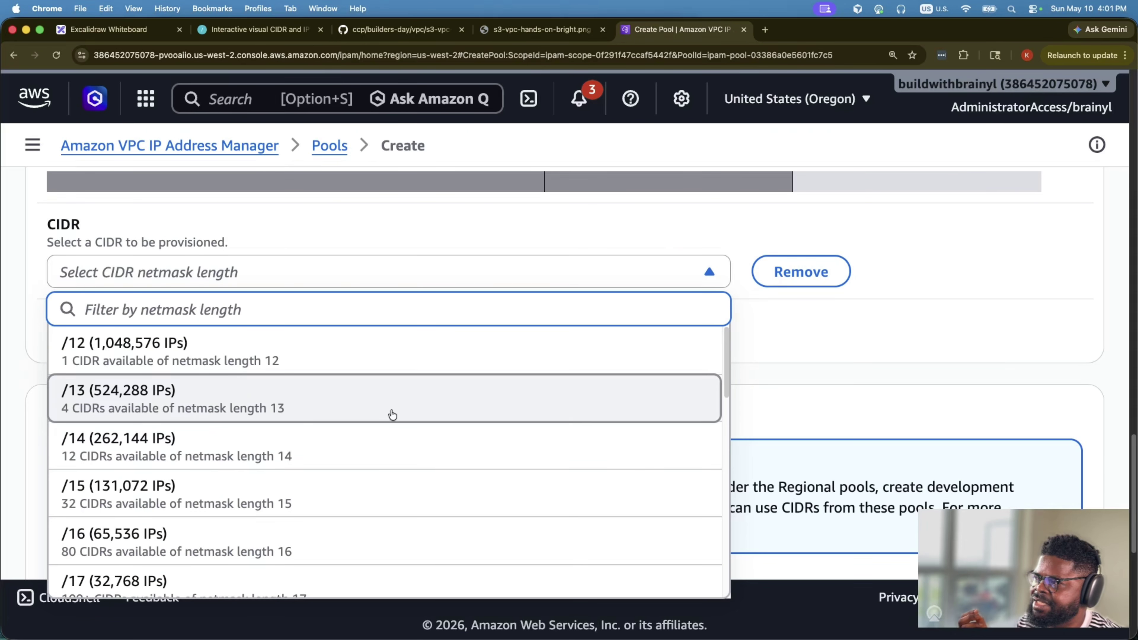
left_click(224, 405)
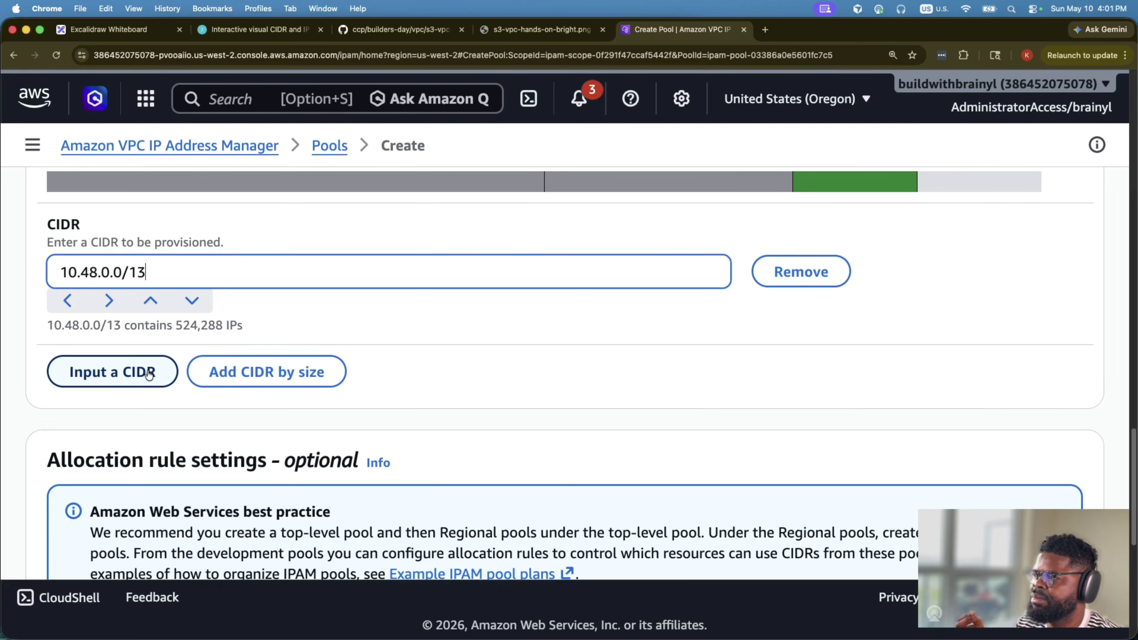
scroll(396, 390, "down", 15)
left_click(999, 522)
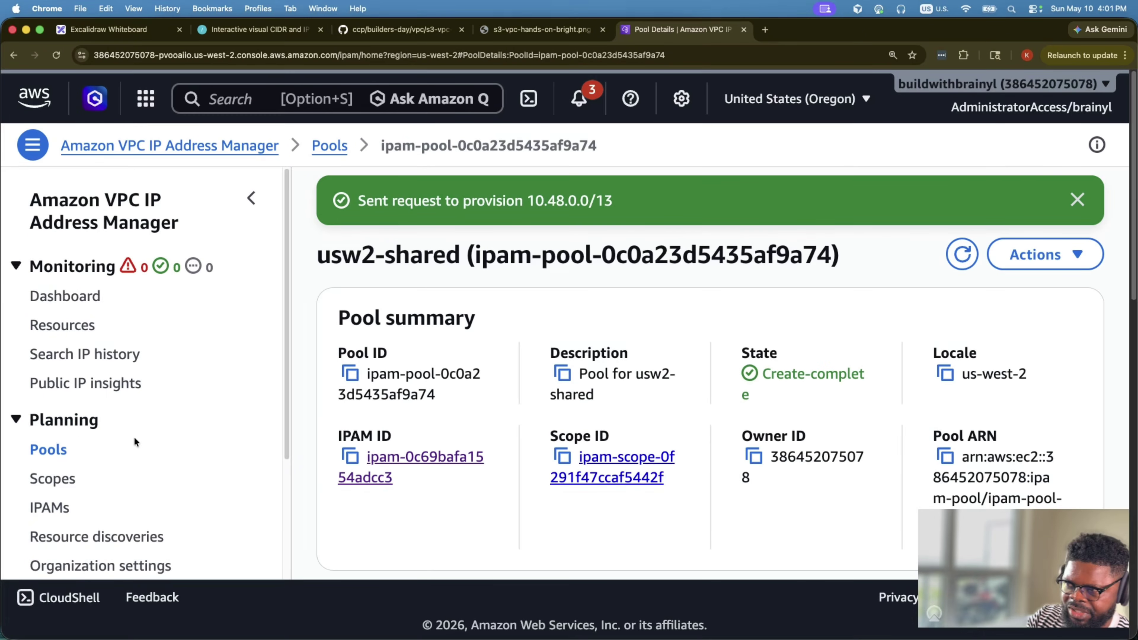
- Switch to the Excalidraw whiteboard and examine the usw2-shared and usw2-reserved entries and the client VPC row beneath them
left_click(108, 29)
left_click(682, 429)
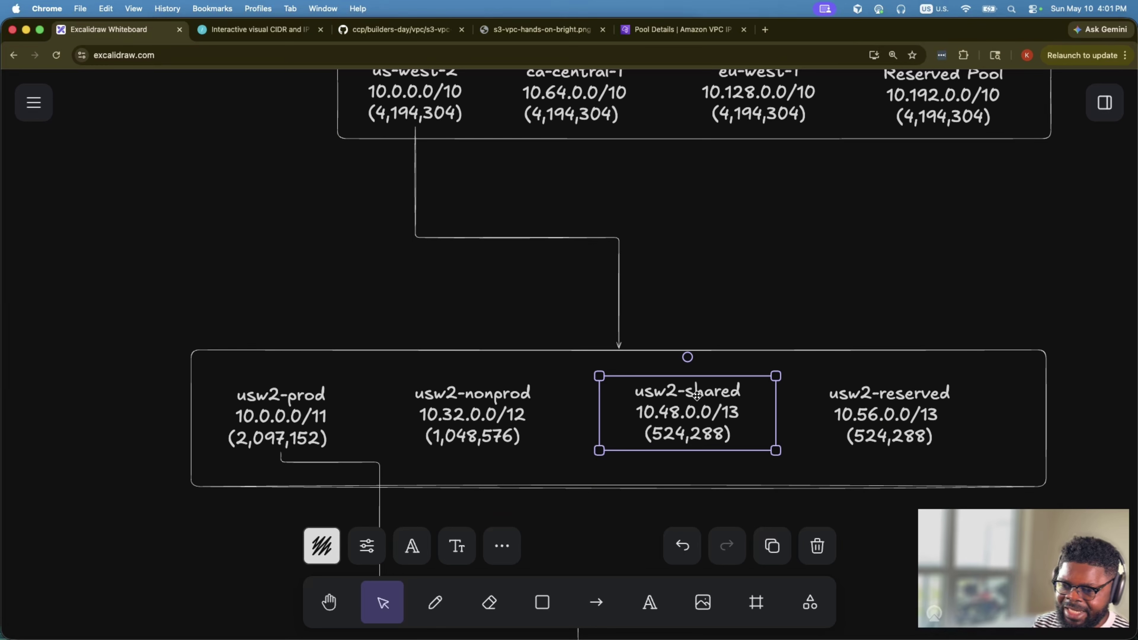
scroll(843, 385, "up", 5)
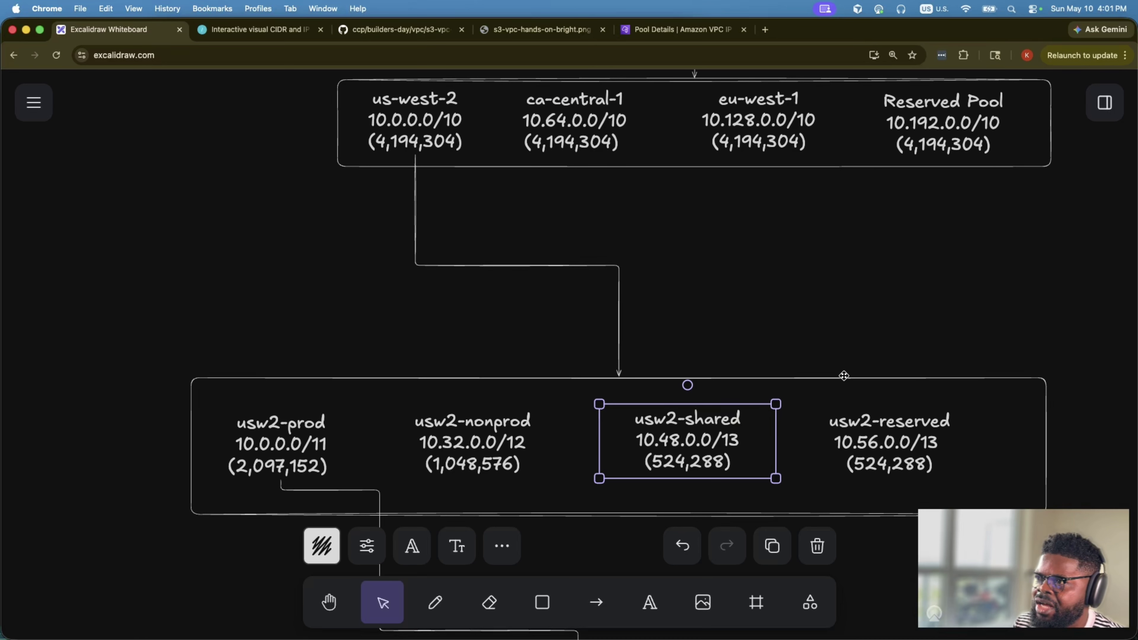
left_click(930, 255)
scroll(941, 393, "down", 3)
left_click(910, 455)
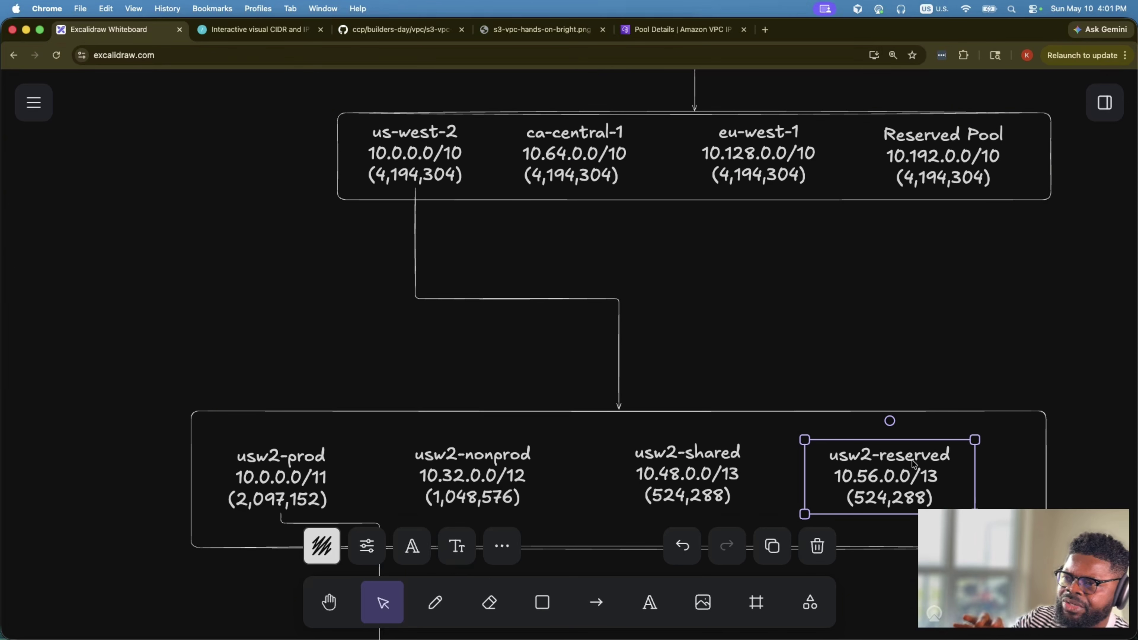
scroll(915, 463, "down", 15)
scroll(914, 463, "up", 12)
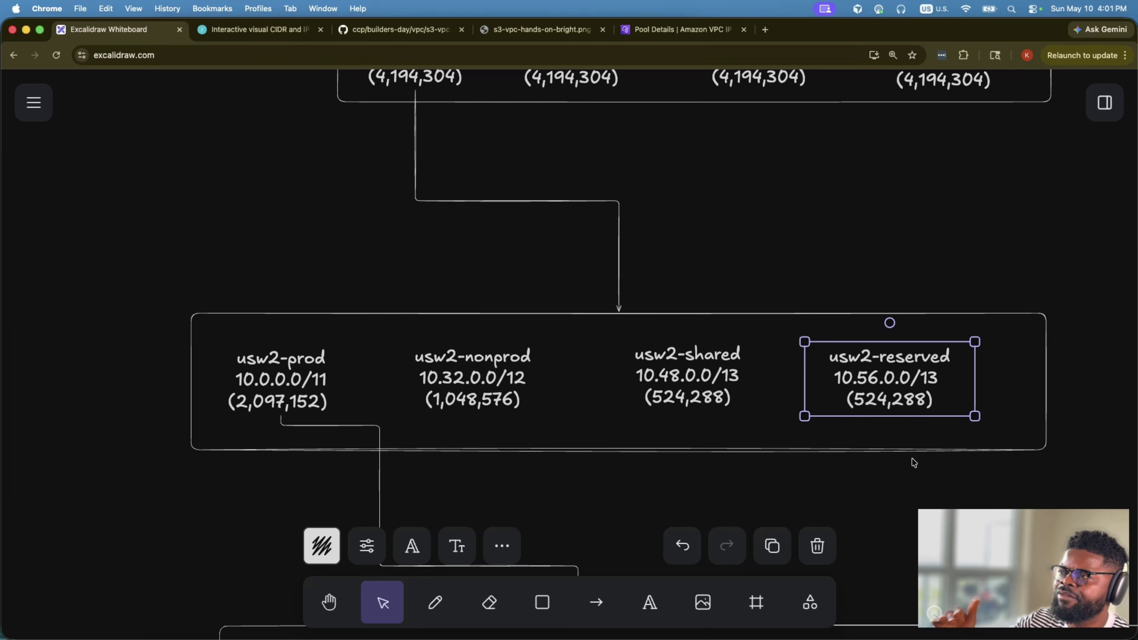
scroll(914, 463, "down", 3)
scroll(912, 464, "down", 5)
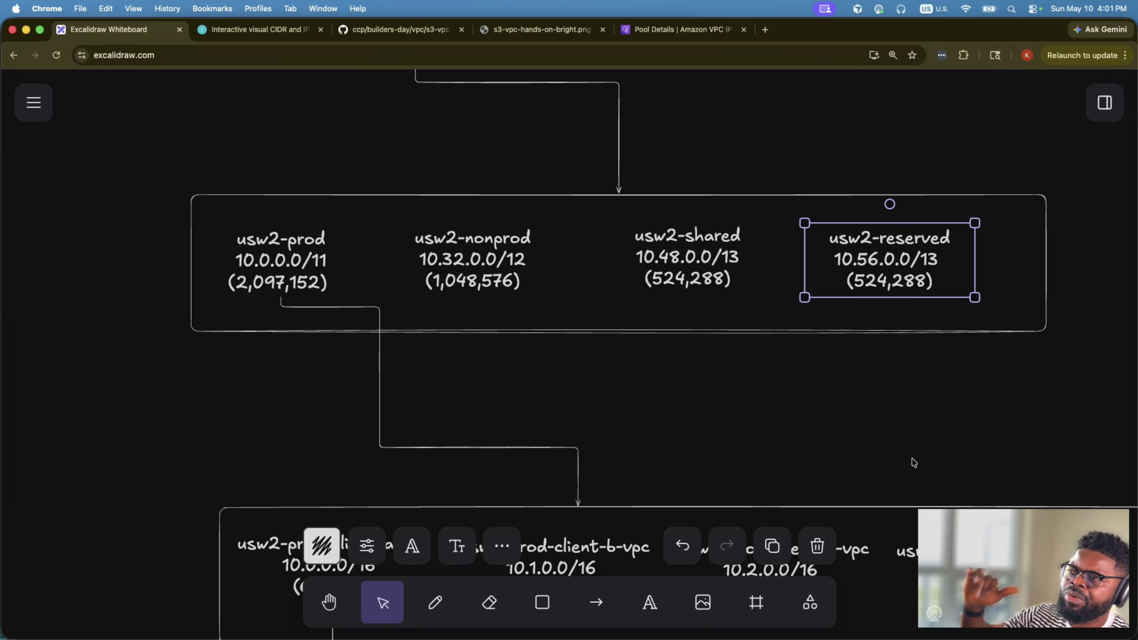
scroll(932, 503, "right", 4)
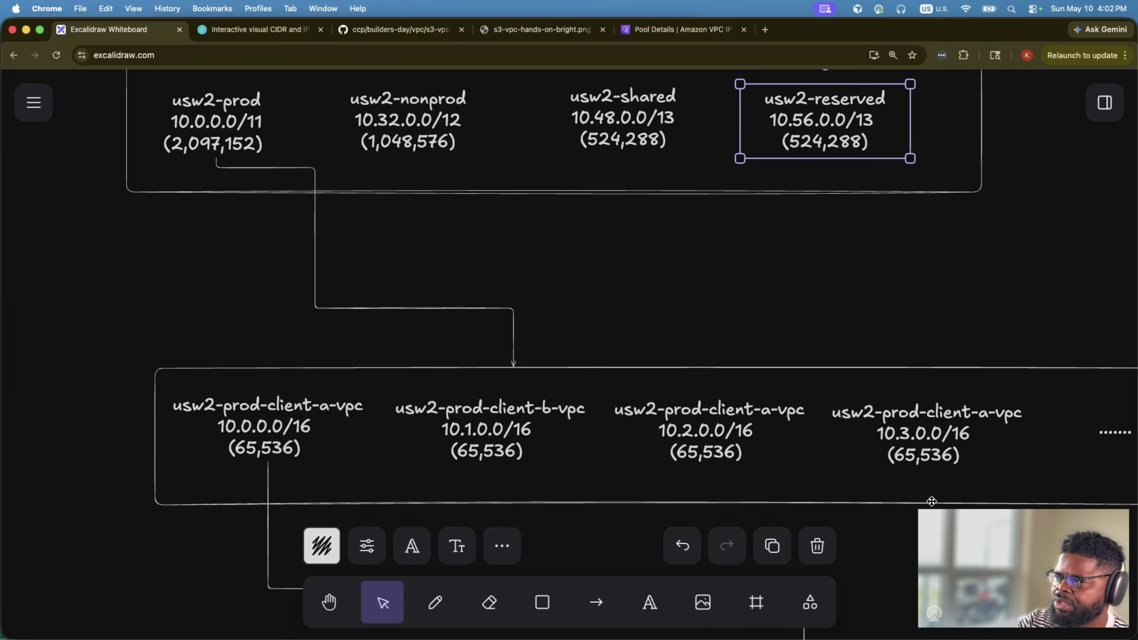
scroll(767, 420, "up", 2)
- Compare the usw2-prod block on the whiteboard with the /16 client VPC ranges planned under it
left_click(213, 149)
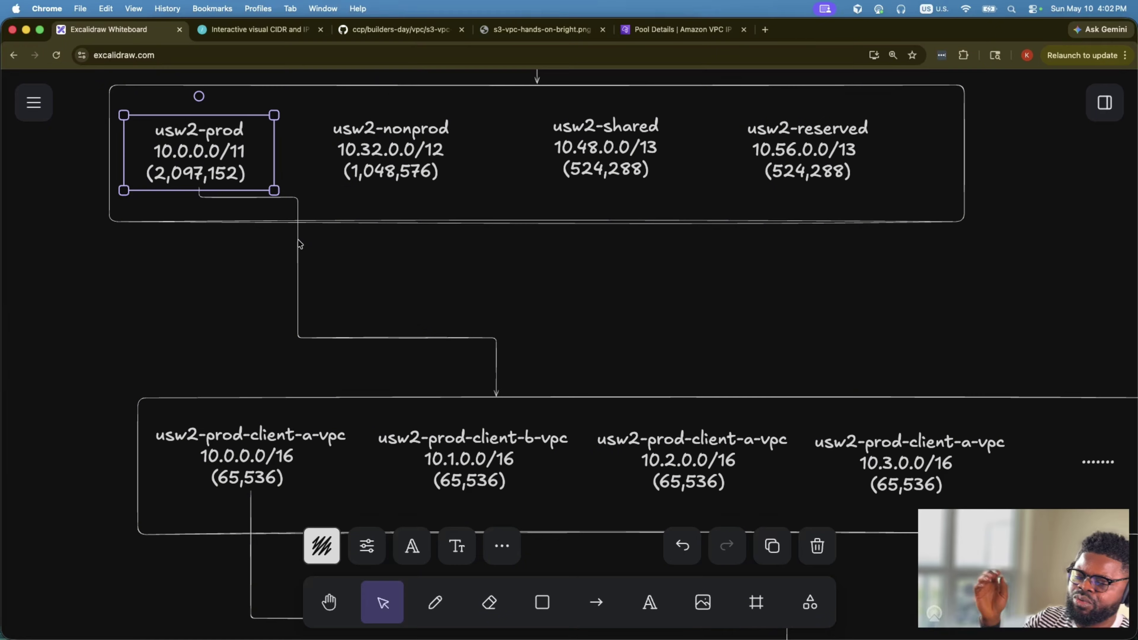
left_click(277, 456)
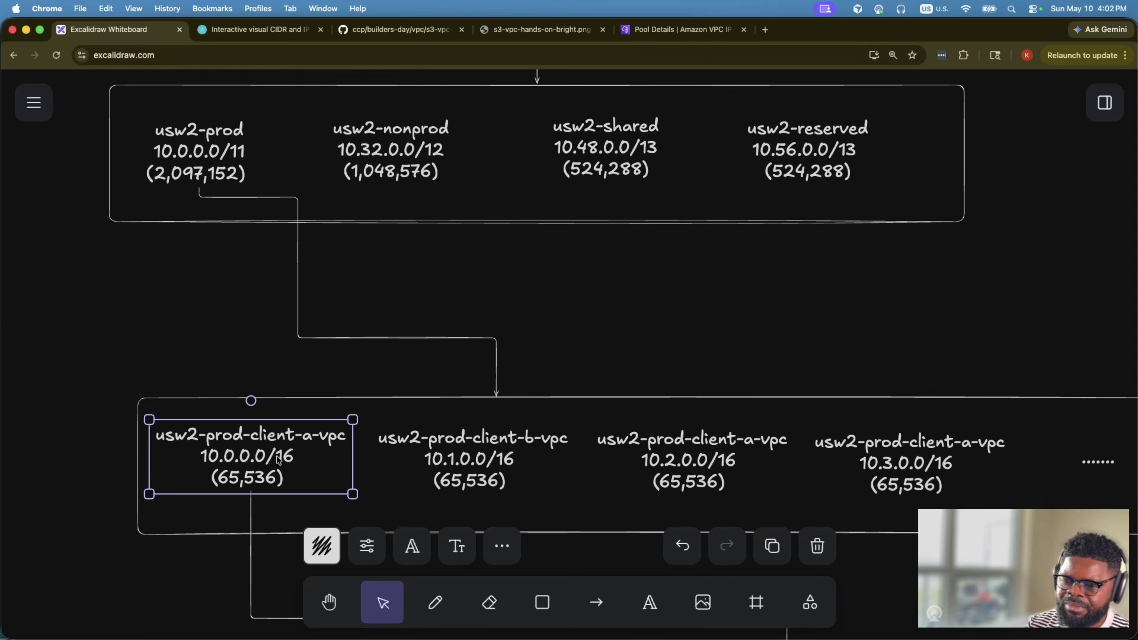
scroll(897, 475, "right", 3)
scroll(896, 475, "down", 2)
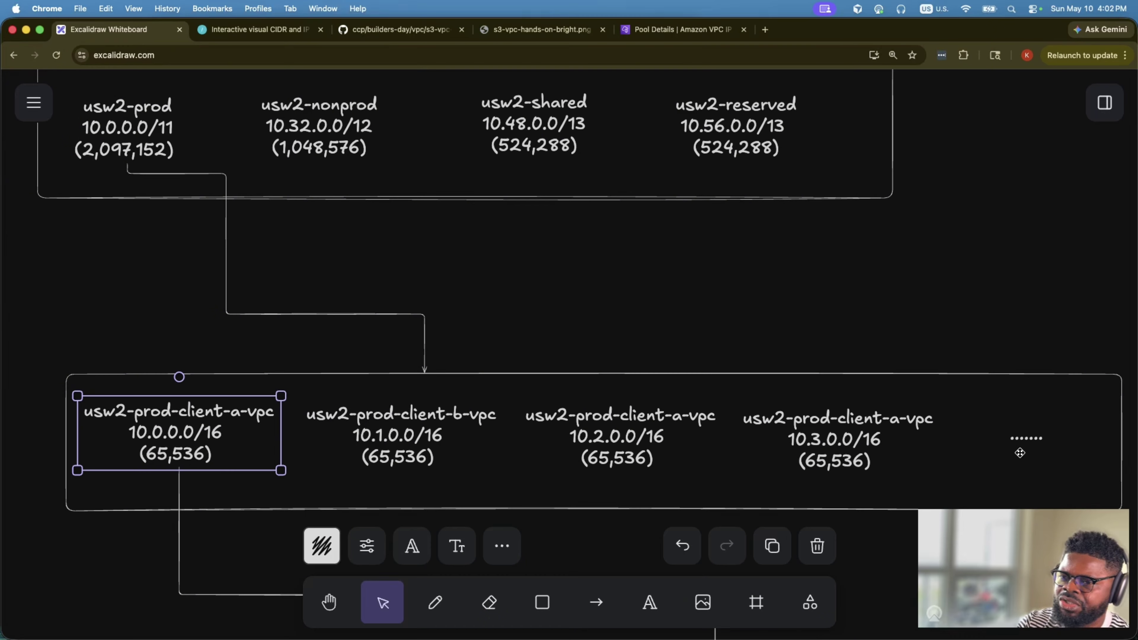
scroll(1038, 448, "left", 1)
scroll(1039, 448, "down", 1)
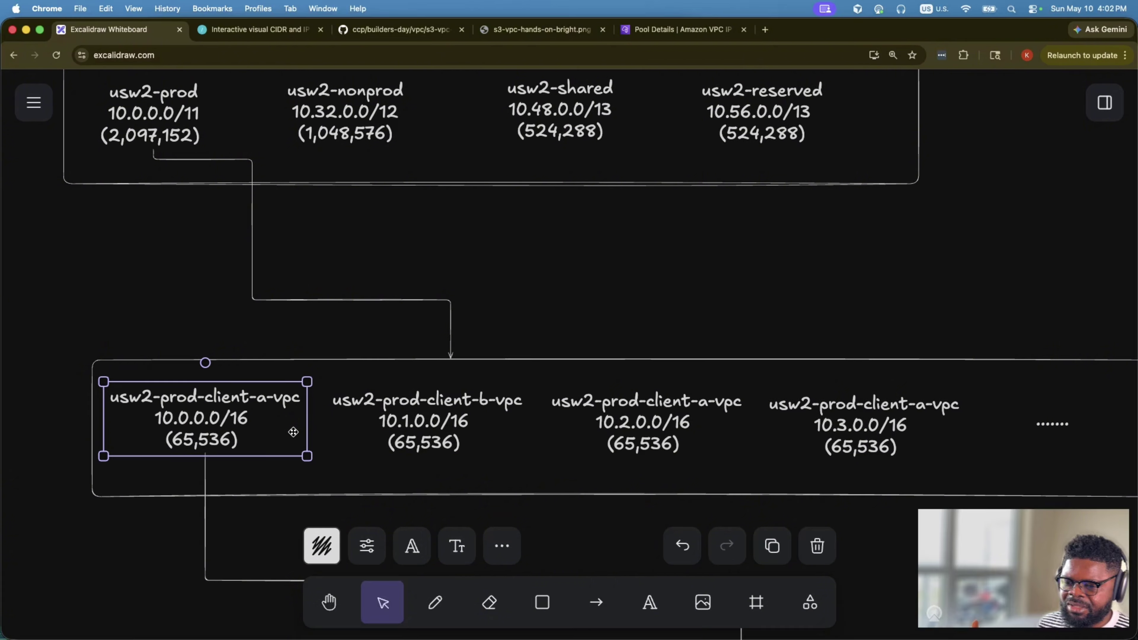
scroll(485, 148, "up", 1)
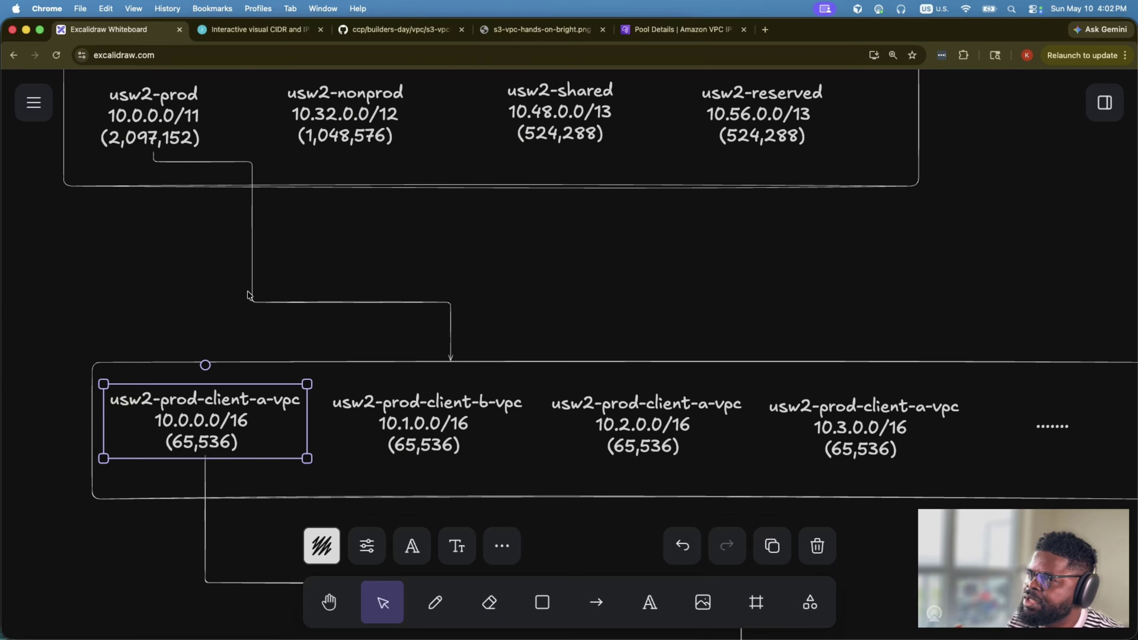
left_click(149, 126)
- In the AWS console, open the usw2-prod pool for editing and review its allocation rule and netmask compliancy settings
left_click(649, 36)
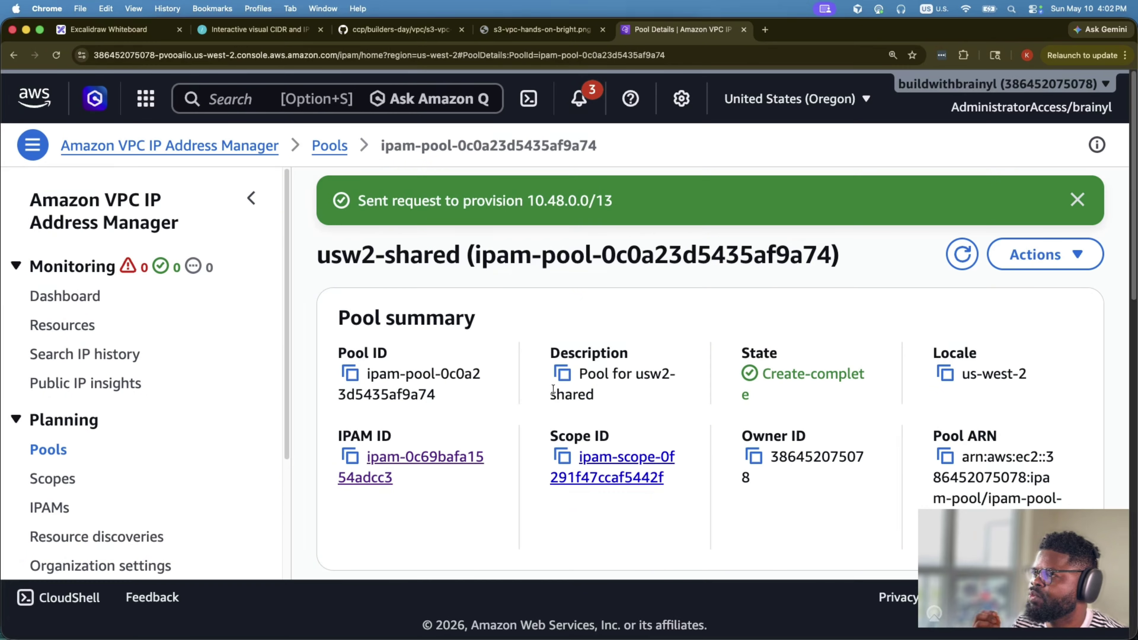
left_click(329, 145)
scroll(502, 342, "down", 5)
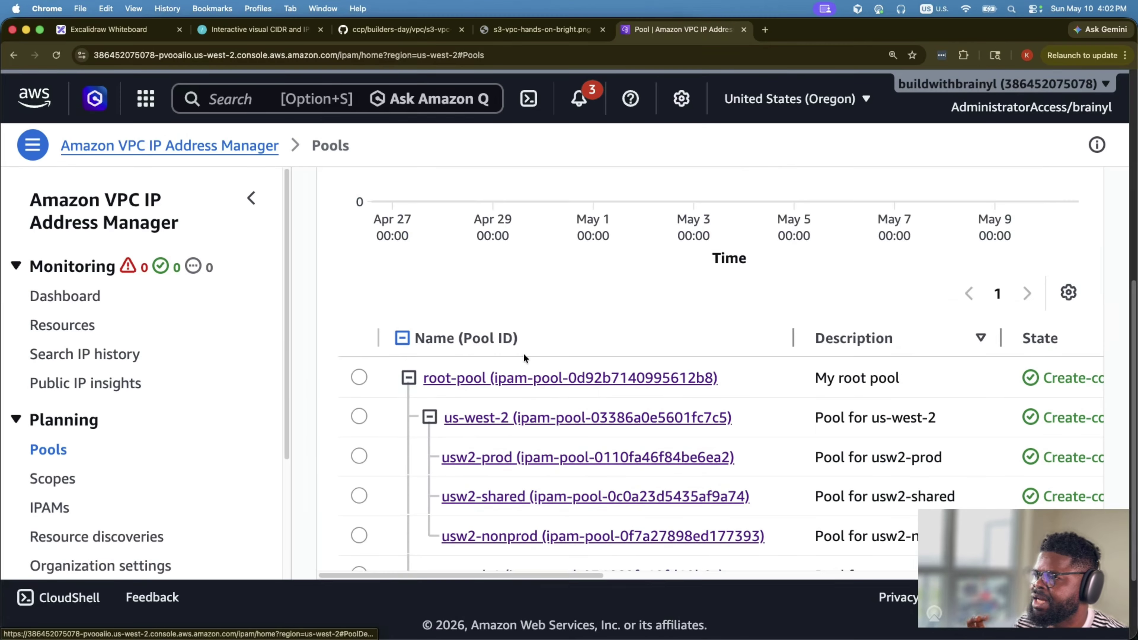
left_click(531, 455)
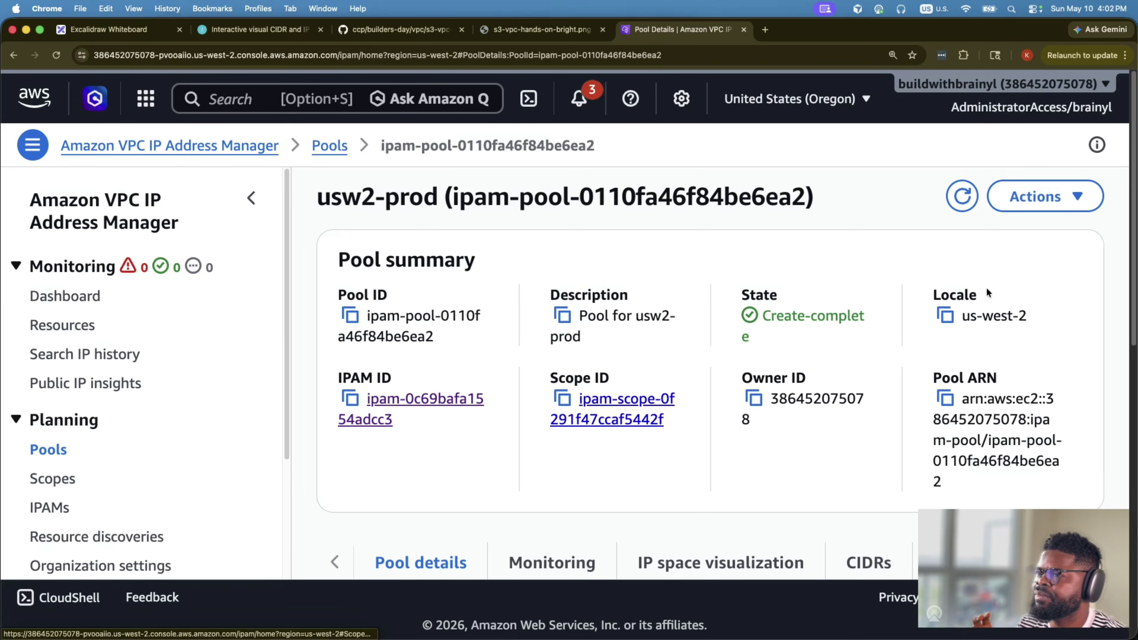
left_click(1044, 196)
left_click(952, 295)
scroll(609, 396, "down", 10)
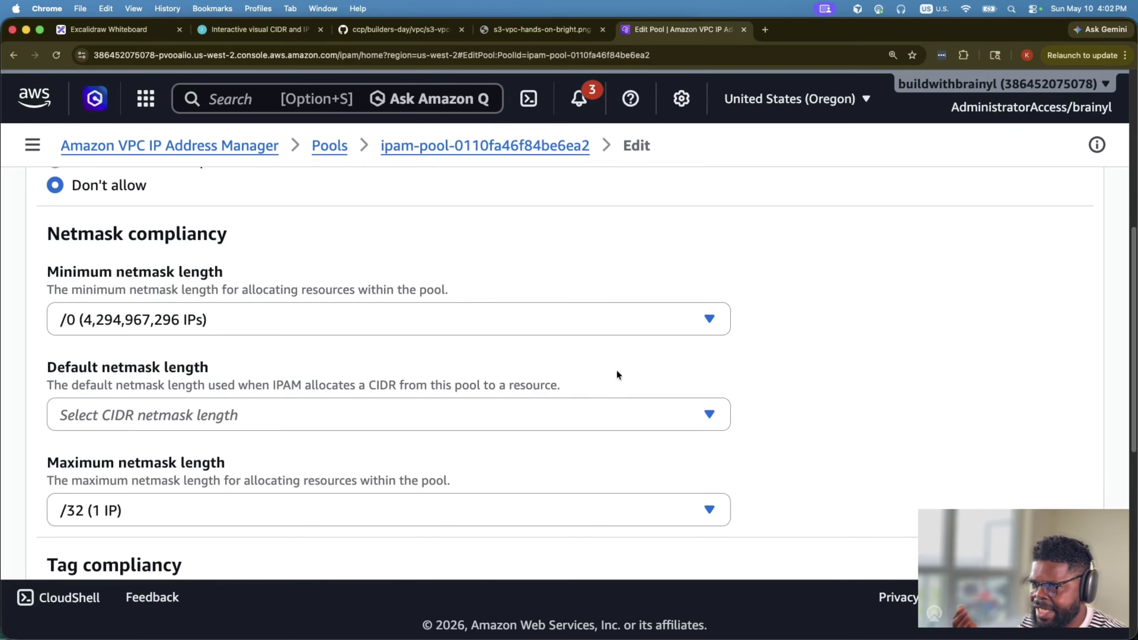
scroll(614, 366, "down", 10)
scroll(614, 366, "up", 10)
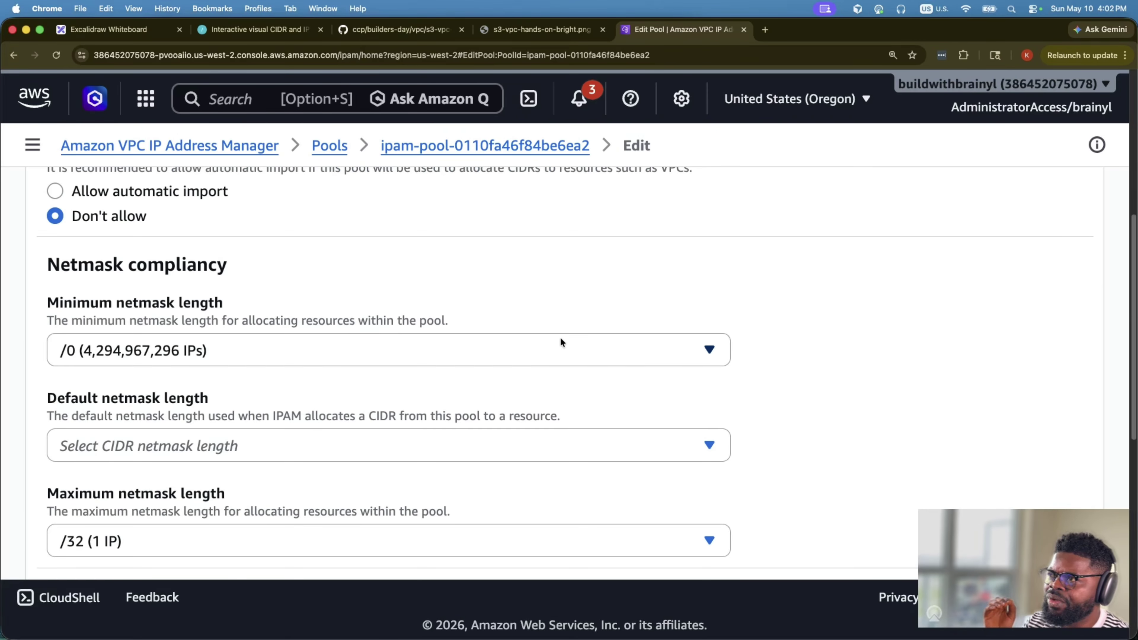
scroll(561, 341, "up", 5)
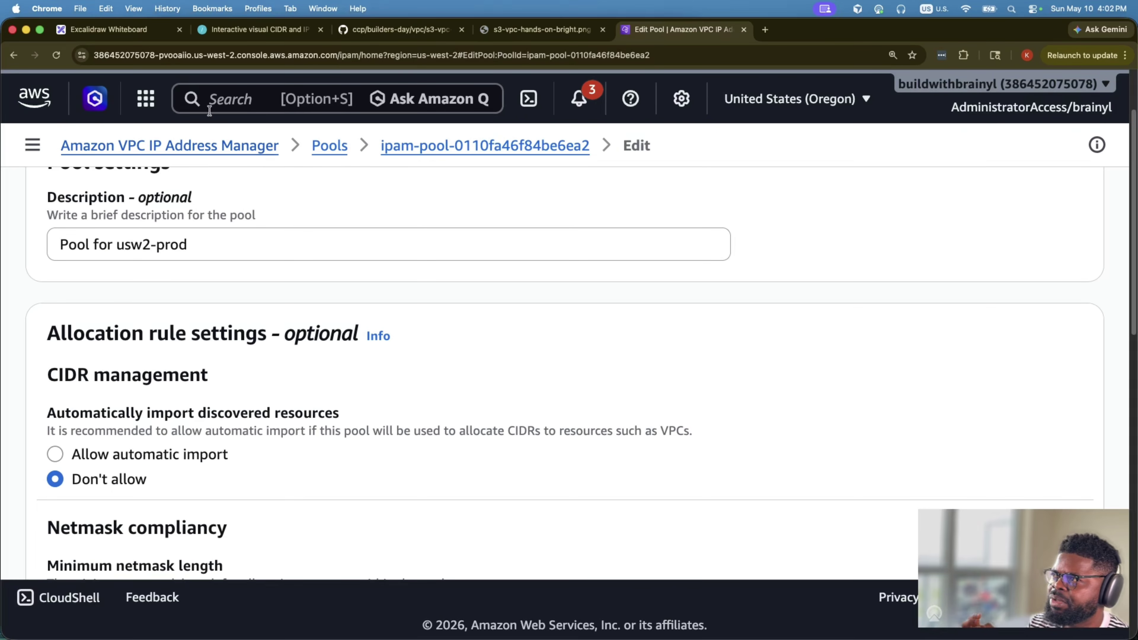
- Check the client VPC size on the Excalidraw whiteboard, and set usw2-prod's minimum netmask length to /16 in the AWS console
left_click(108, 29)
scroll(177, 223, "up", 3)
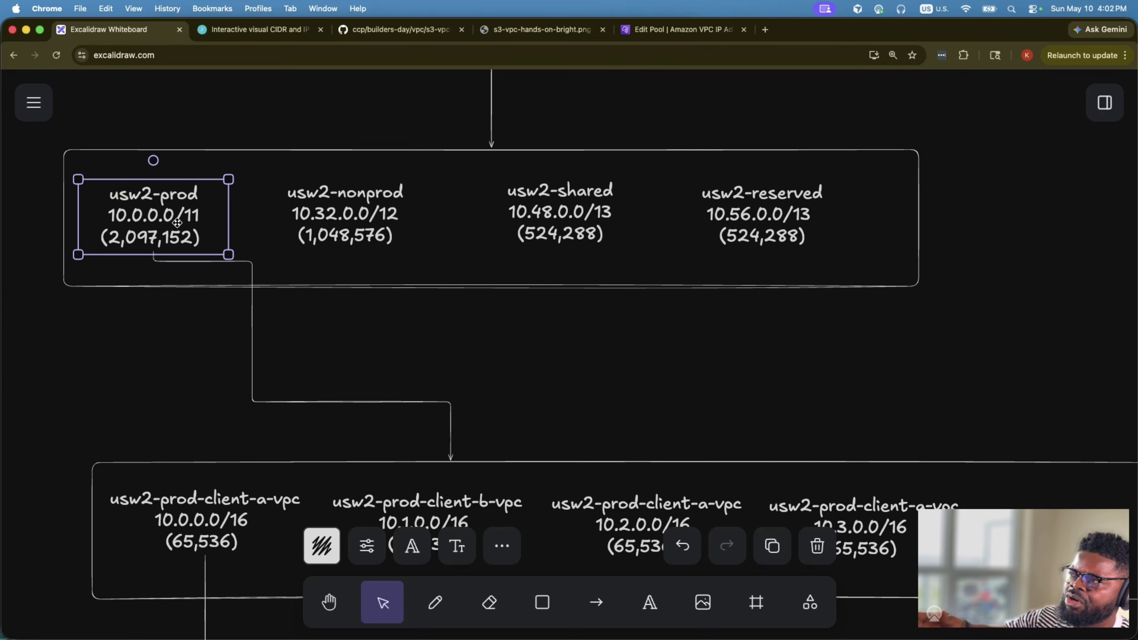
scroll(229, 511, "down", 2)
left_click(212, 425)
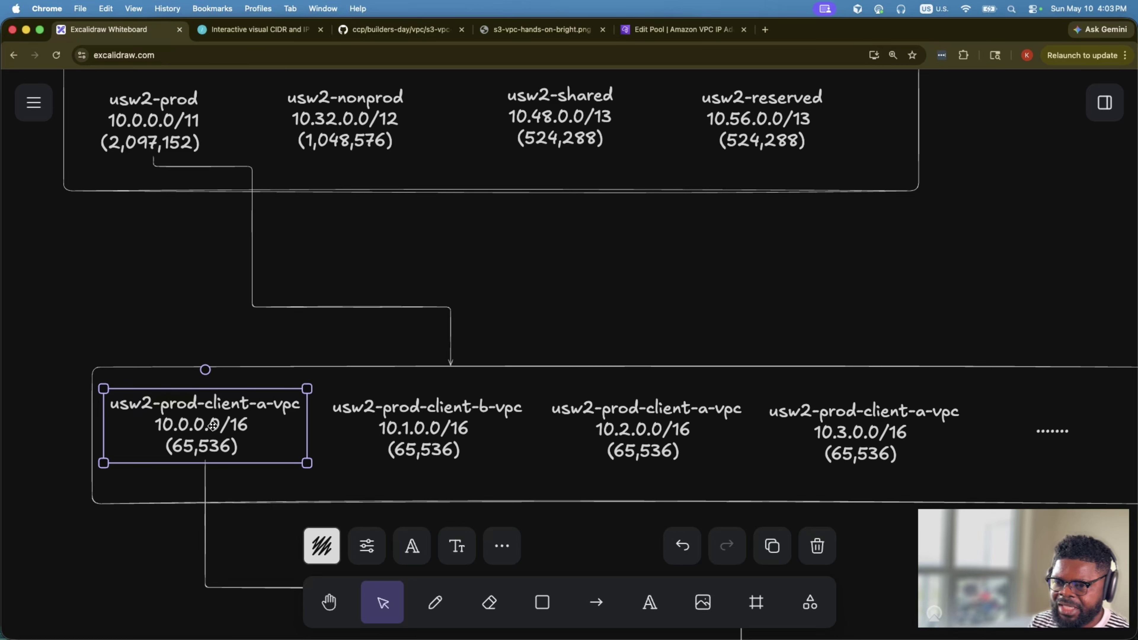
left_click(682, 29)
scroll(491, 363, "down", 8)
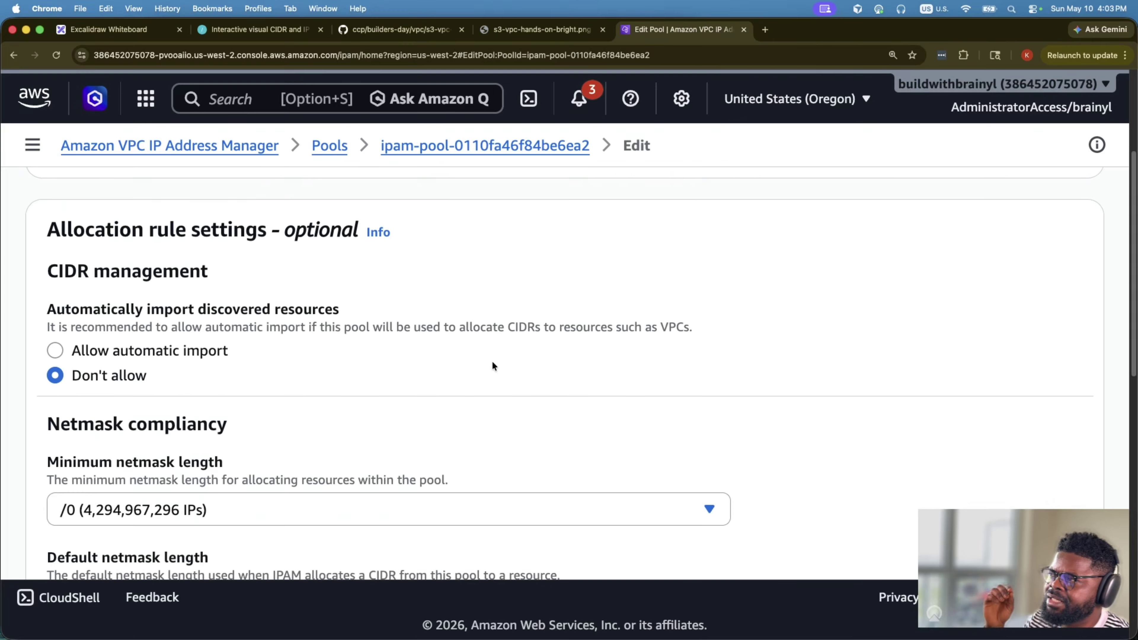
scroll(491, 365, "up", 2)
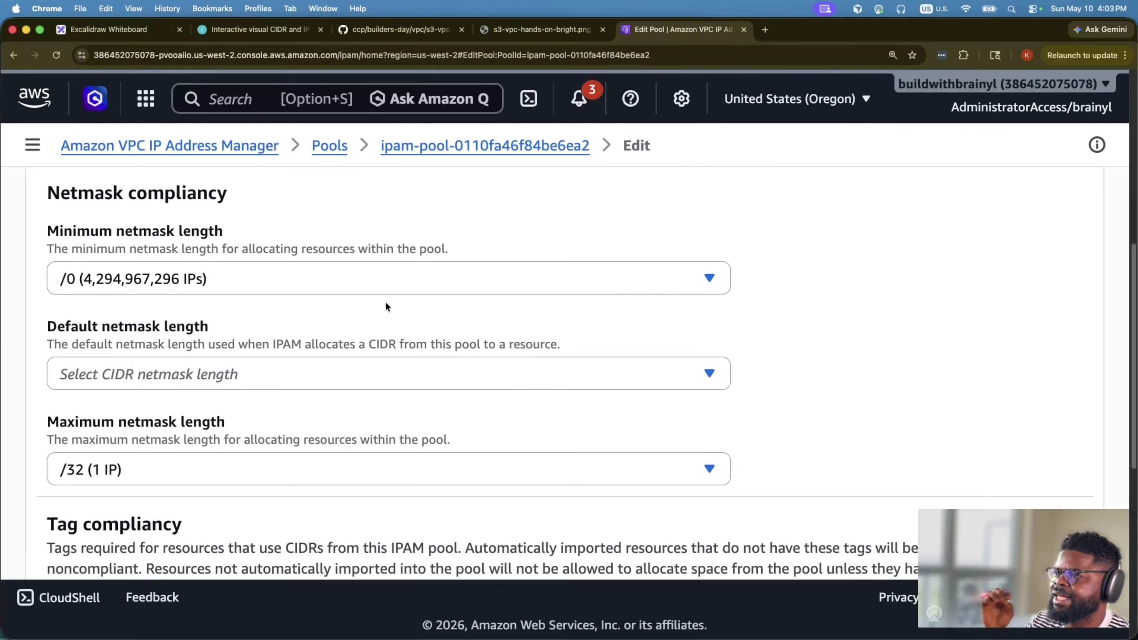
left_click(403, 270)
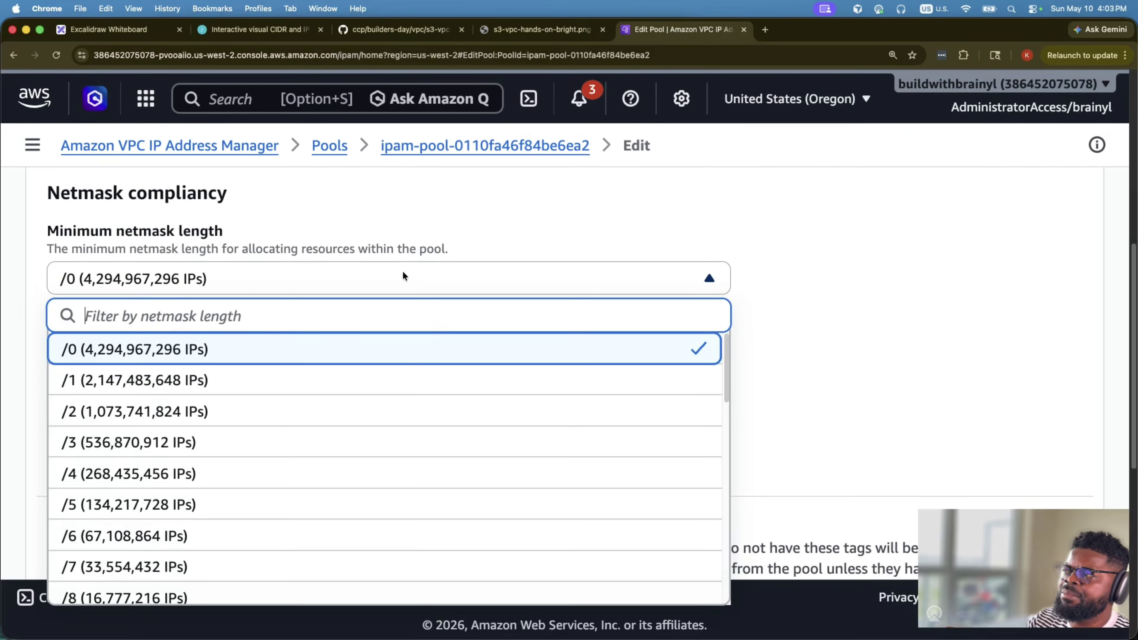
scroll(384, 390, "down", 5)
scroll(384, 390, "down", 5)
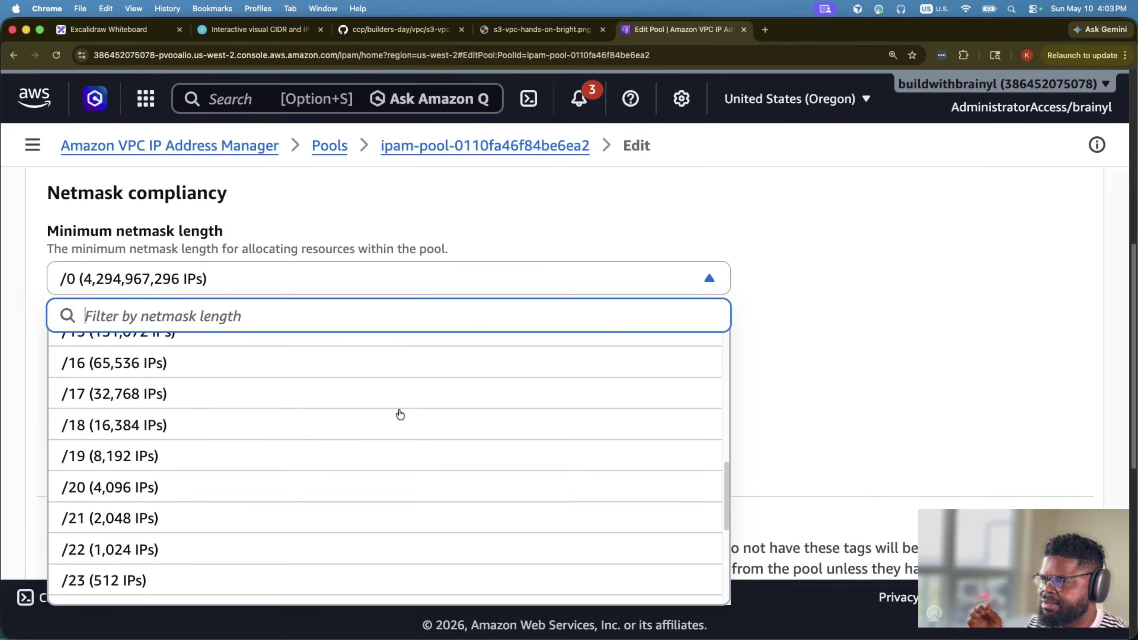
left_click(294, 375)
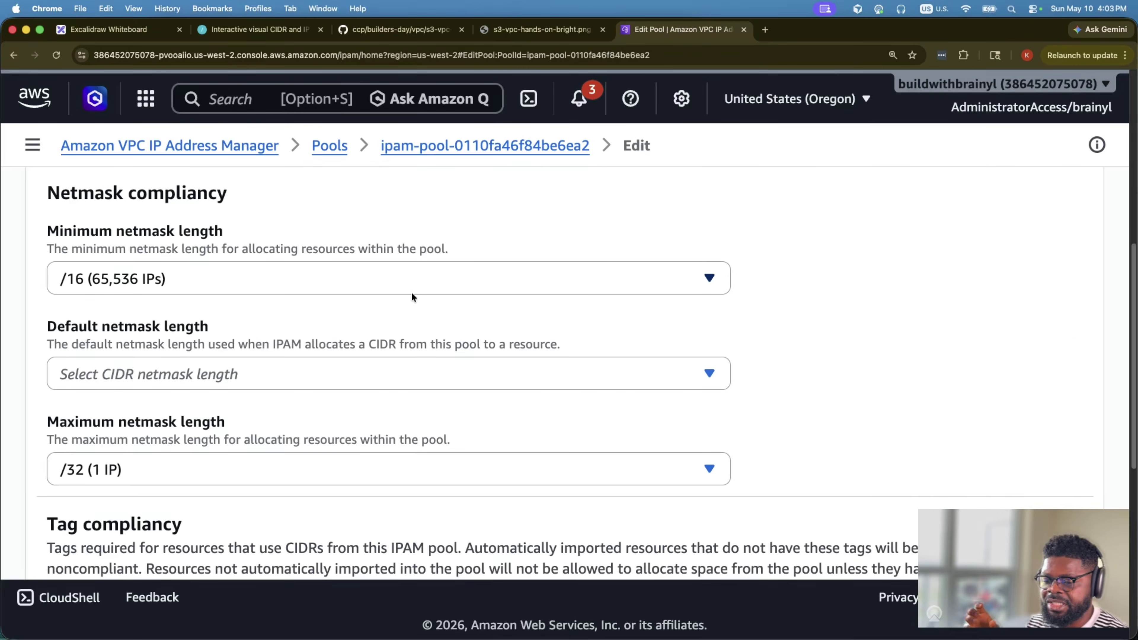
- Compare the planned client VPC ranges on the Excalidraw whiteboard, and set the pool's default netmask length to /16 in the AWS console
left_click(109, 30)
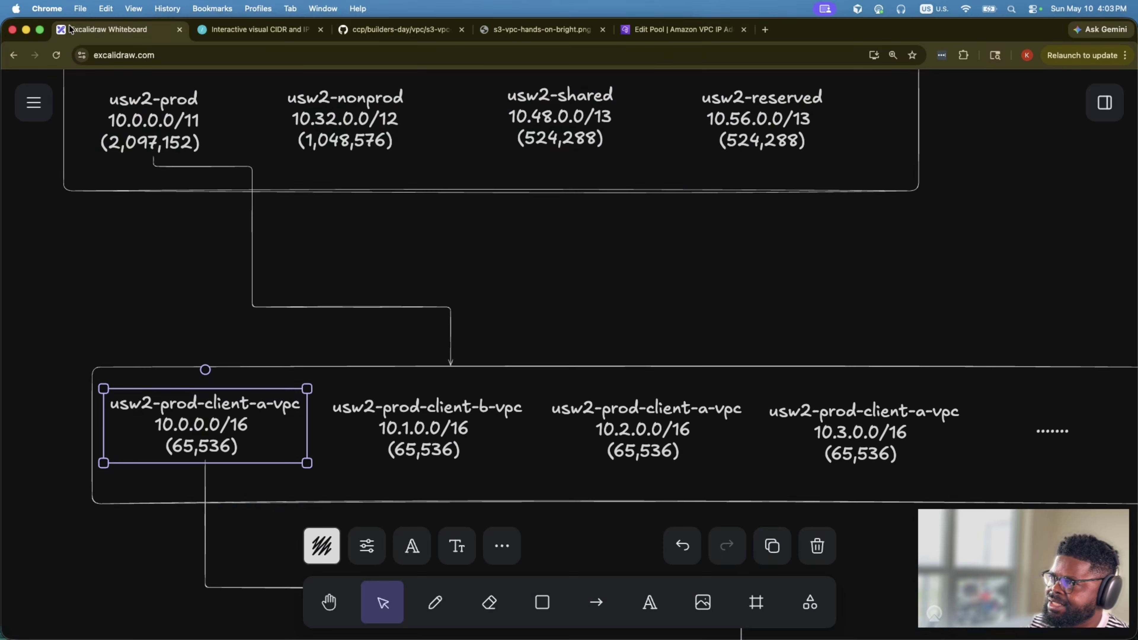
left_click(435, 428)
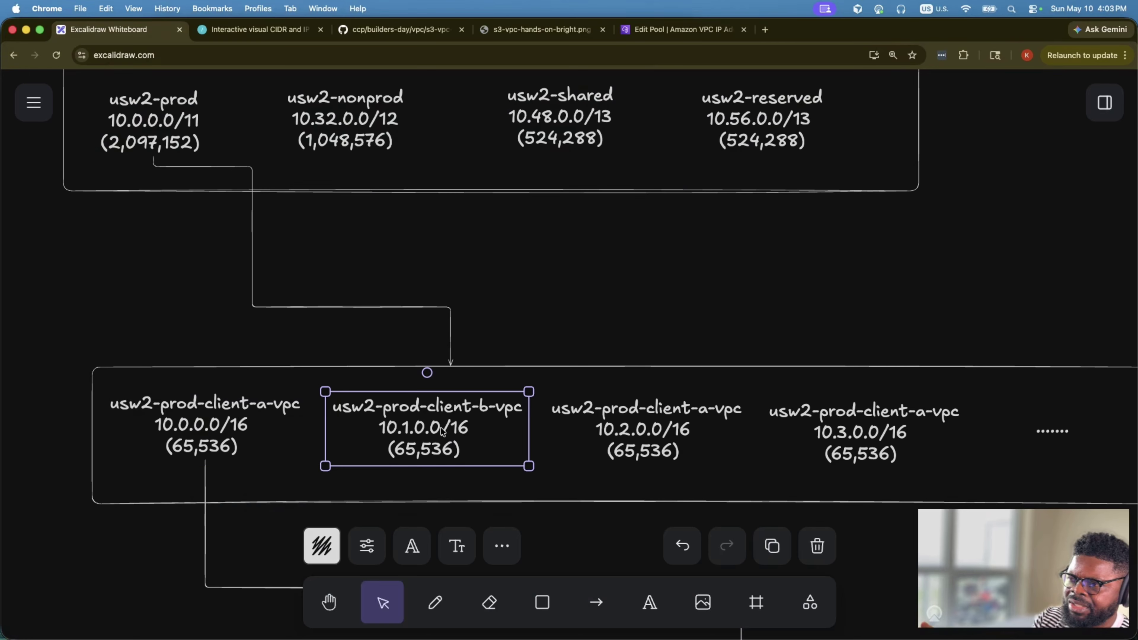
left_click(267, 430)
left_click(707, 420)
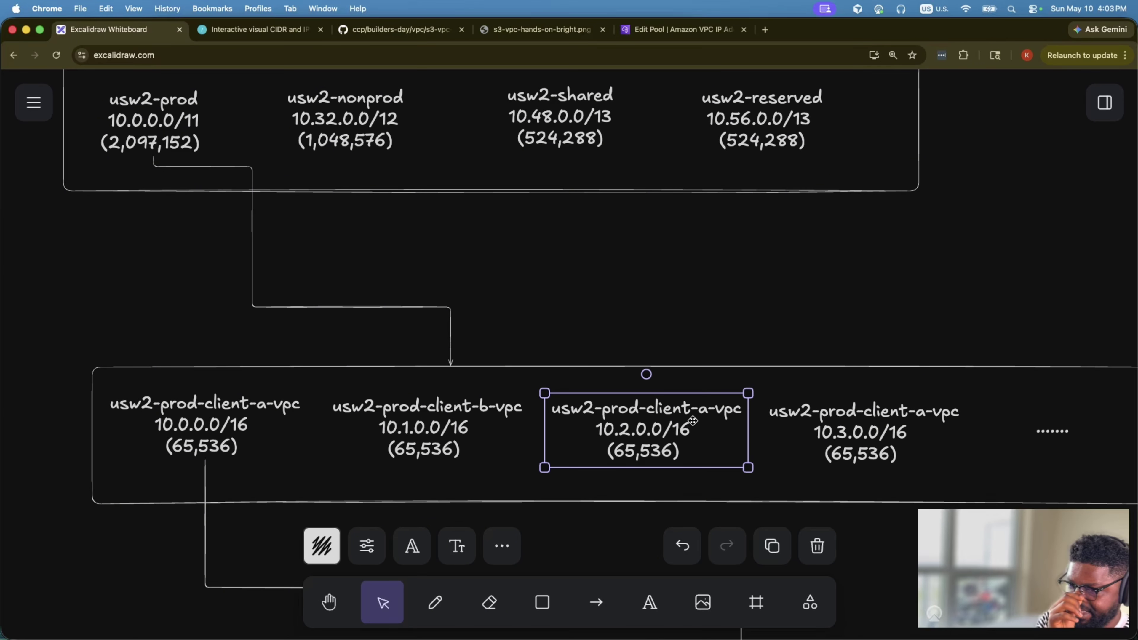
left_click(680, 31)
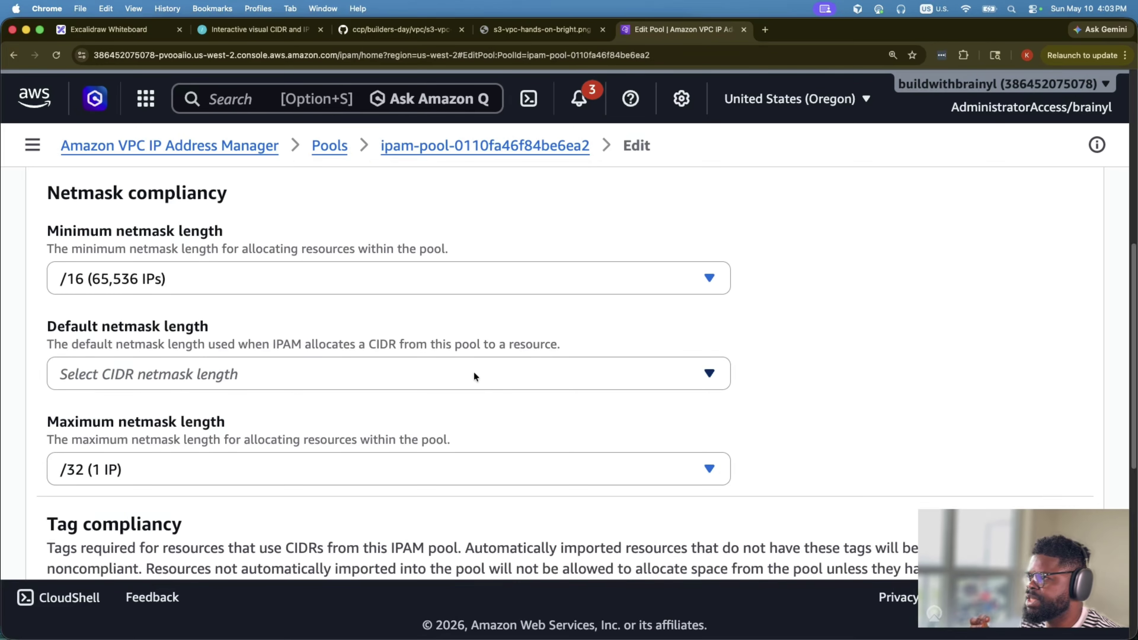
left_click(459, 366)
scroll(377, 275, "down", 2)
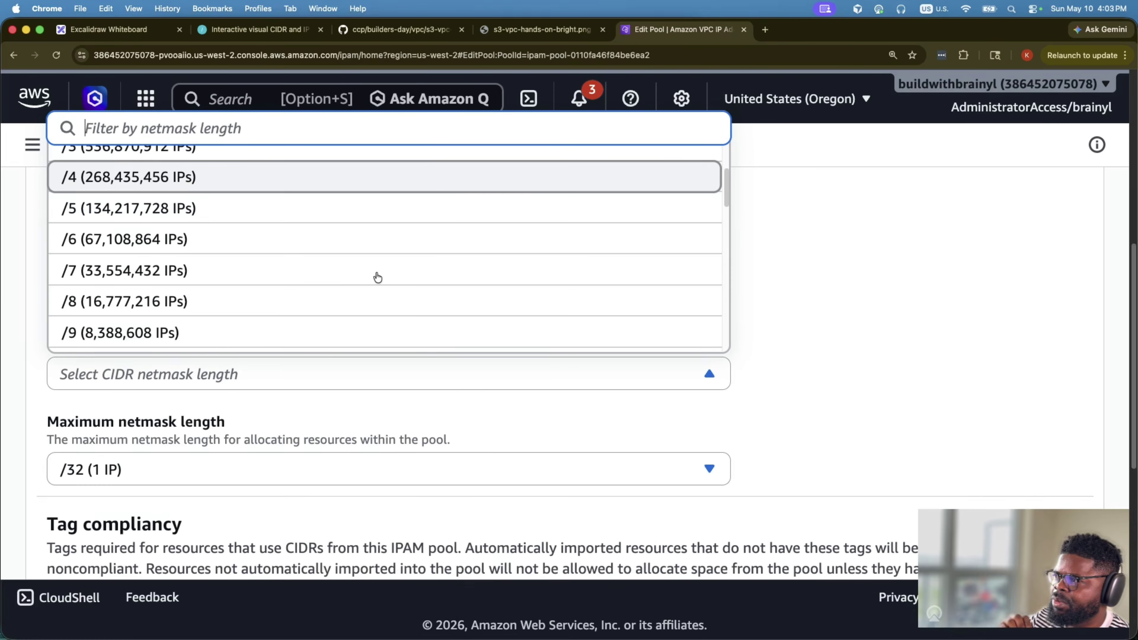
scroll(377, 277, "down", 8)
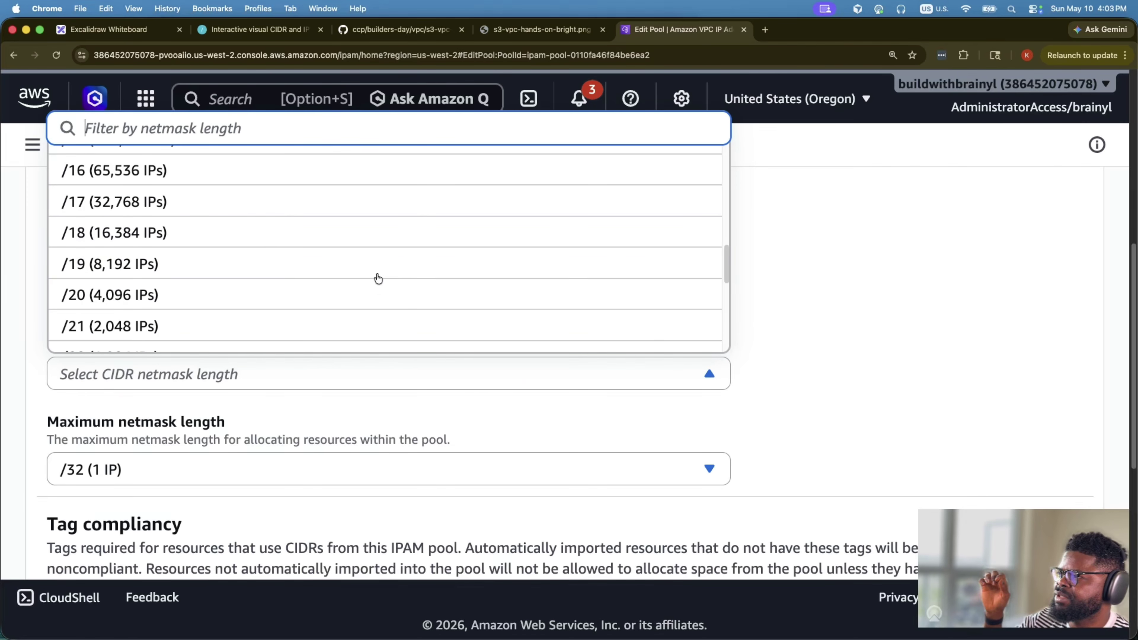
left_click(328, 170)
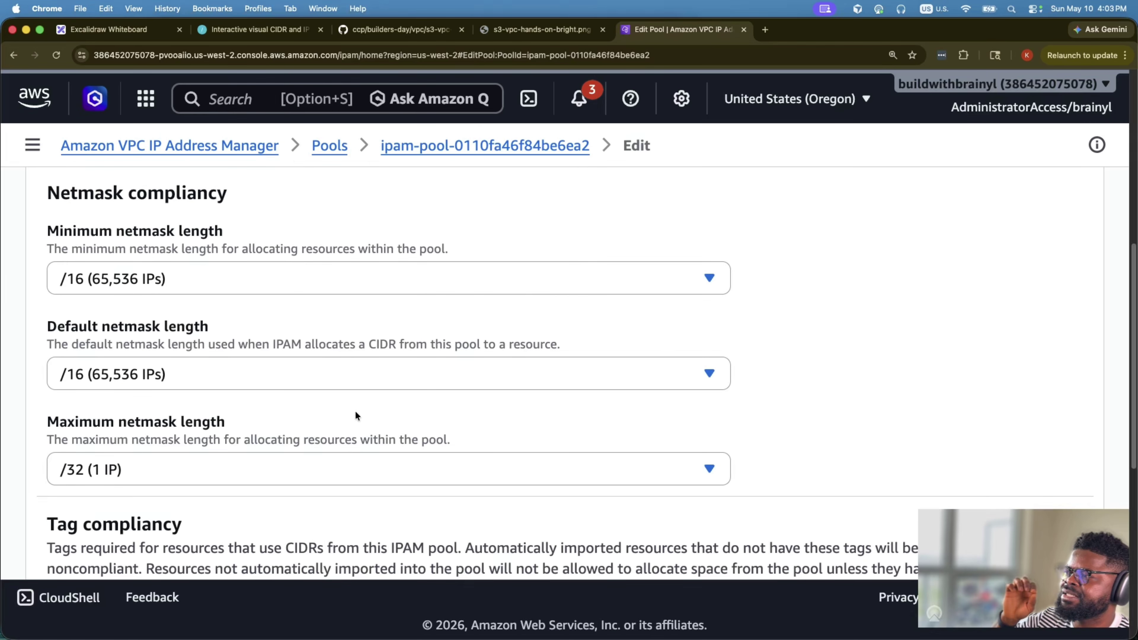
- Set the maximum netmask length for the usw2-prod pool to /16
left_click(408, 477)
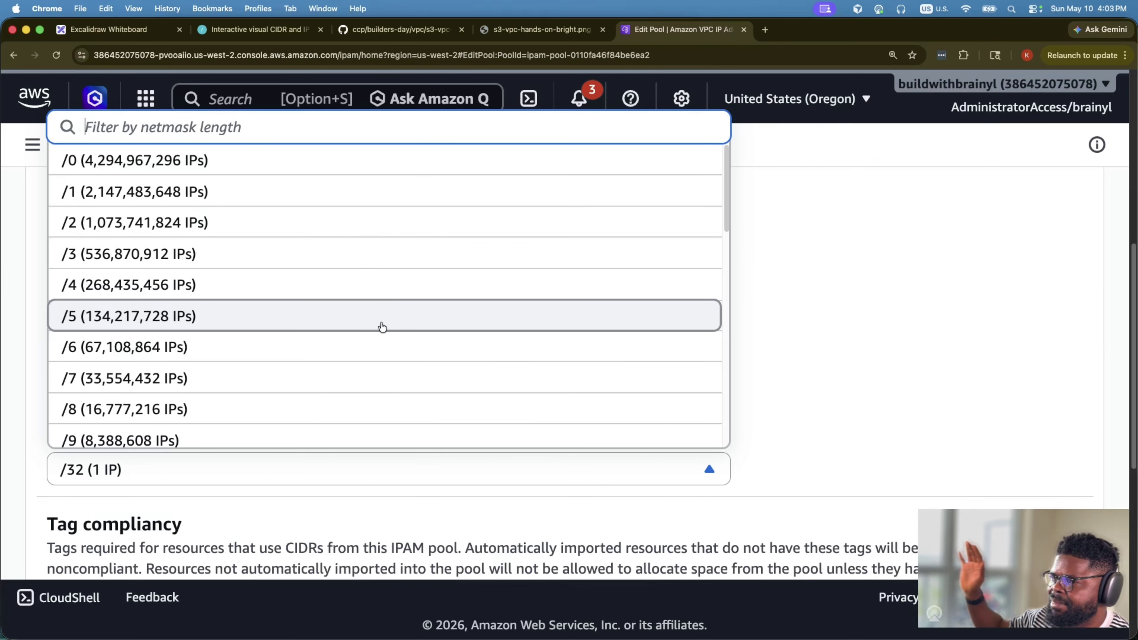
left_click(795, 331)
scroll(337, 359, "down", 3)
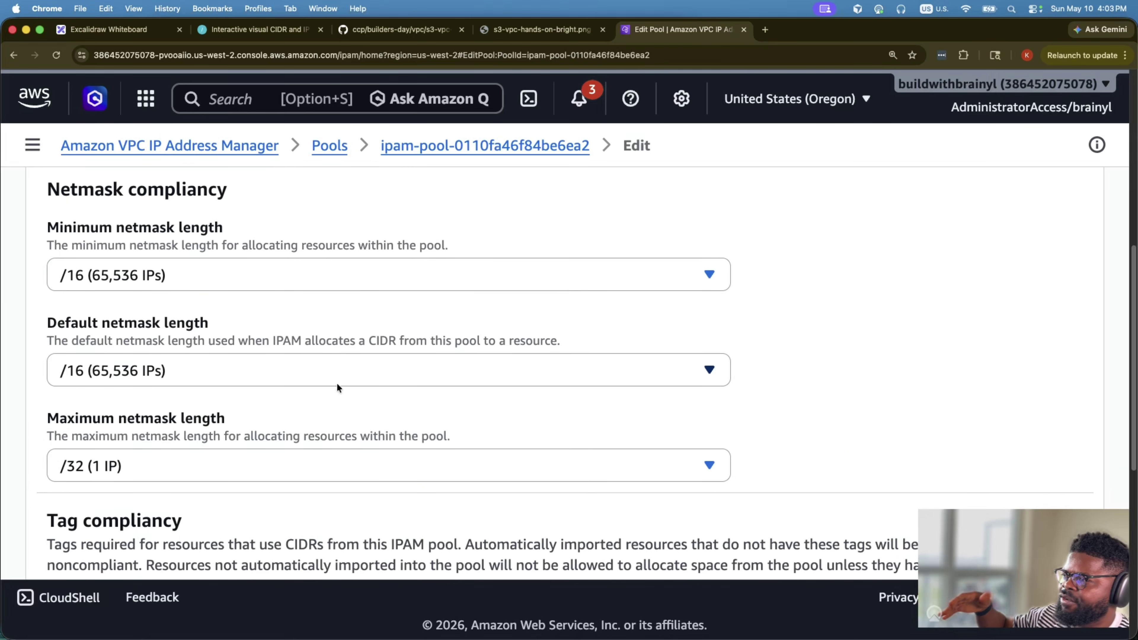
left_click(315, 375)
scroll(330, 305, "down", 5)
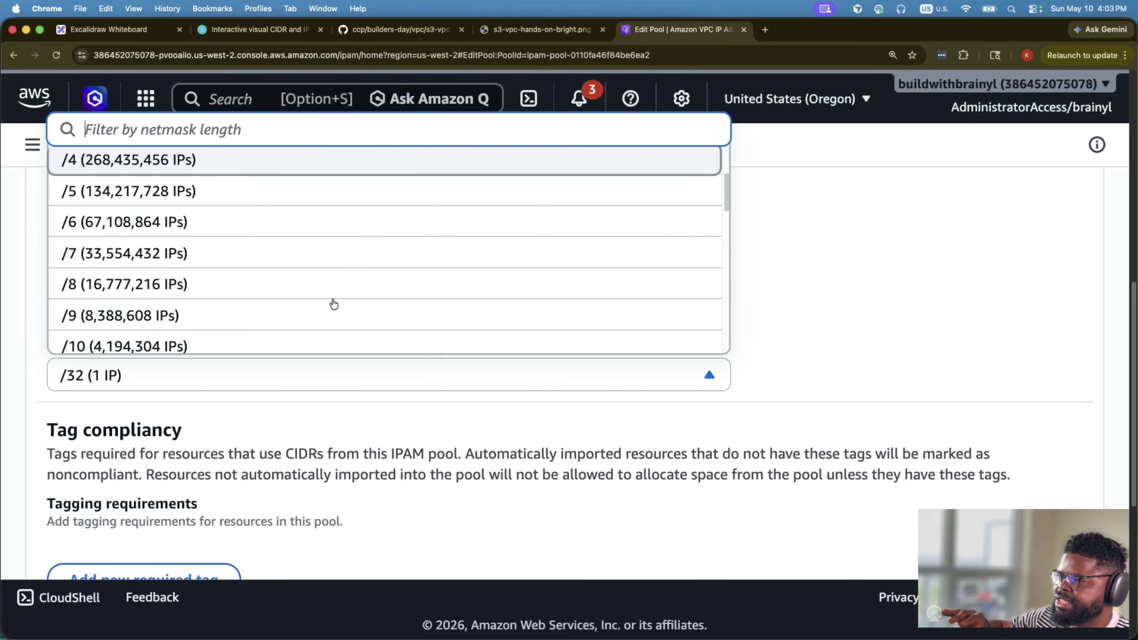
scroll(334, 302, "down", 3)
left_click(312, 323)
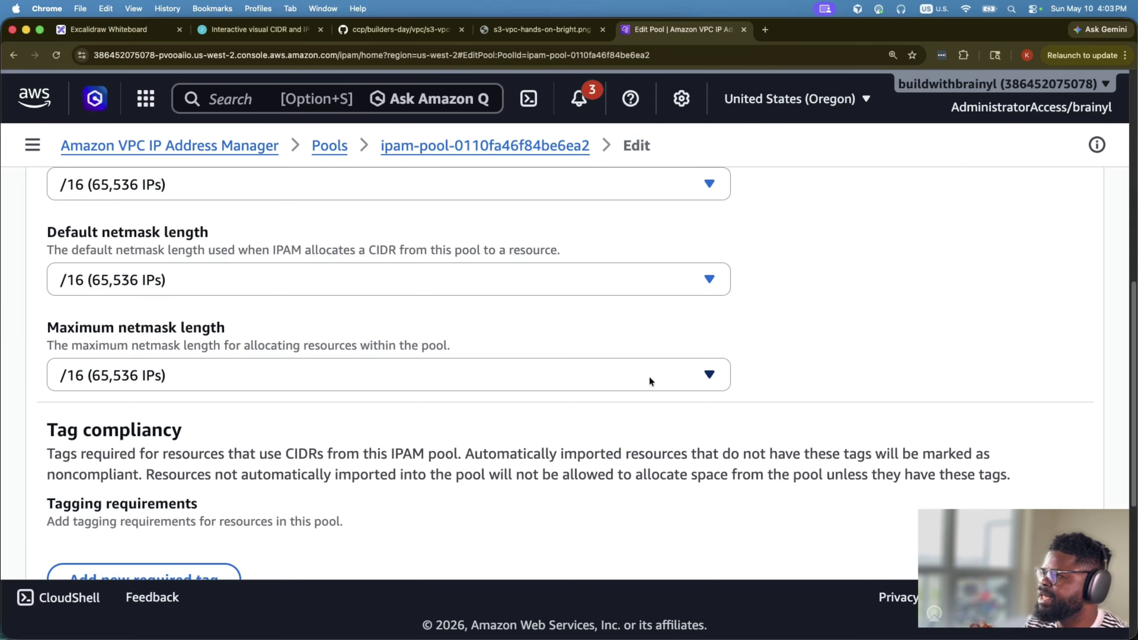
- Add a required tag with the key IpamPool to the pool's tagging requirements
scroll(650, 379, "down", 5)
left_click(152, 361)
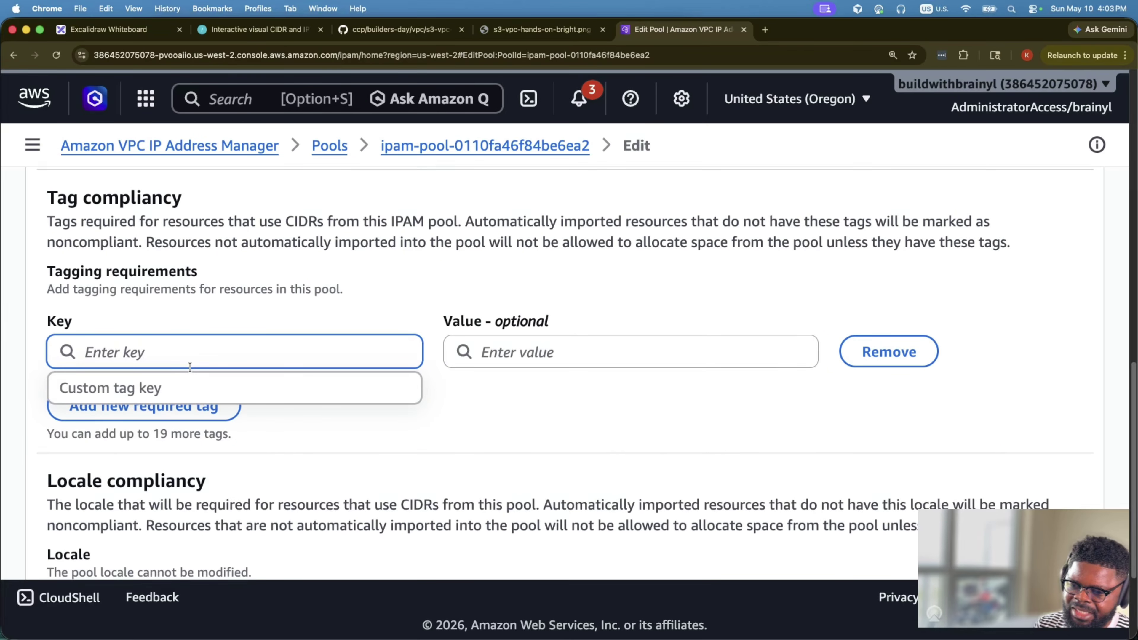
type("Ip")
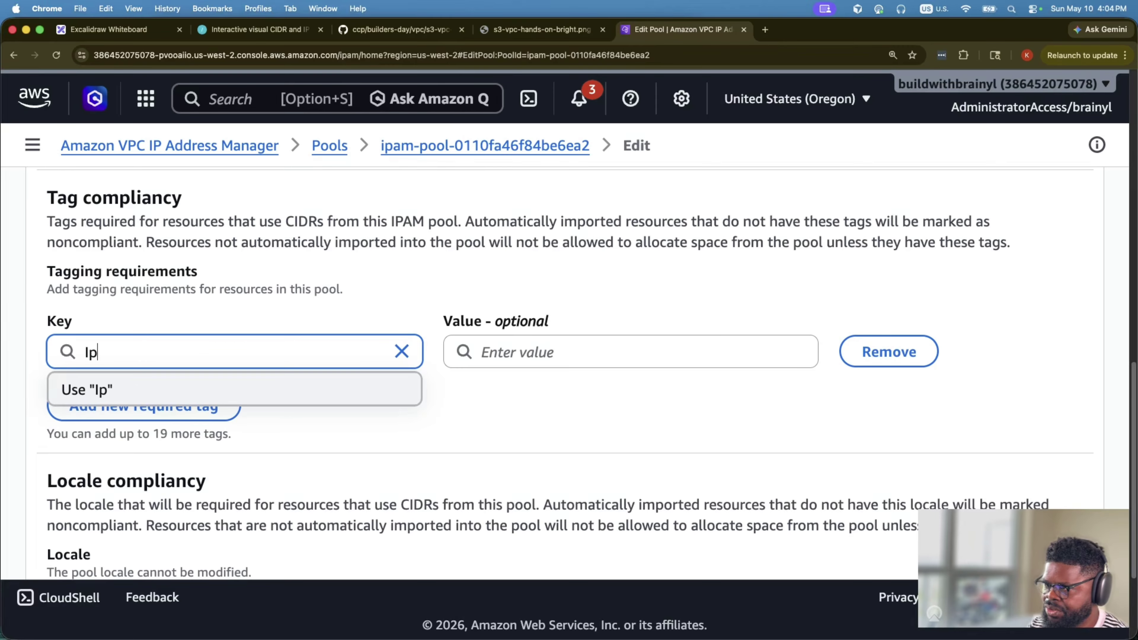
type("amPool")
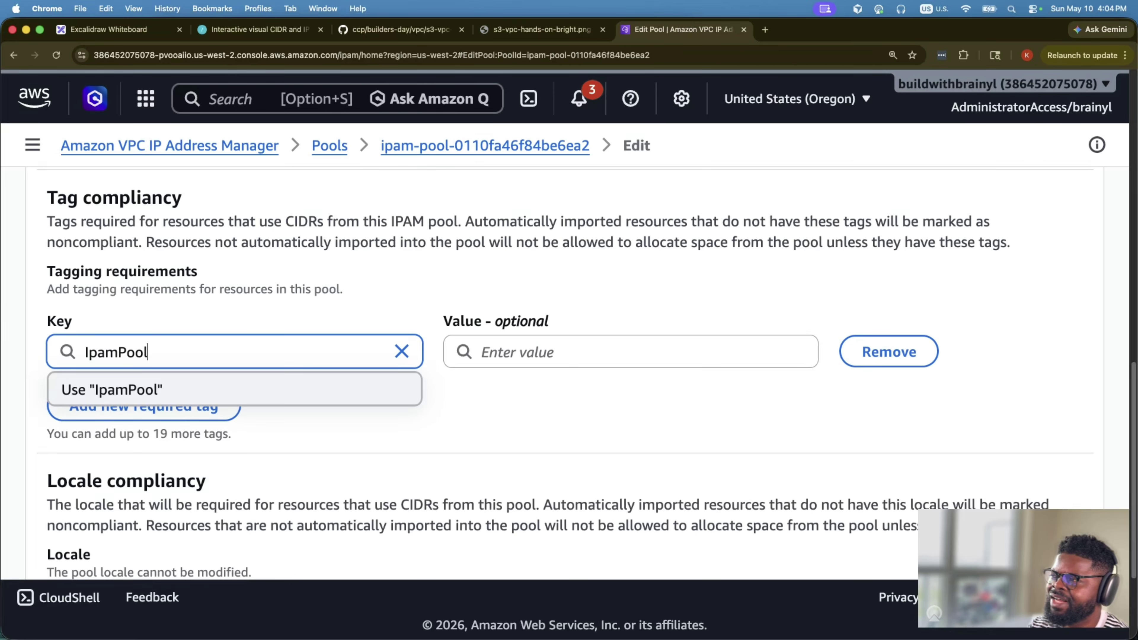
- Copy the name usw2-prod from the Excalidraw whiteboard and enter it as the IpamPool tag's value in the AWS console
left_click(128, 31)
scroll(338, 182, "up", 3)
double_click(177, 184)
left_click_drag(200, 184, 87, 184)
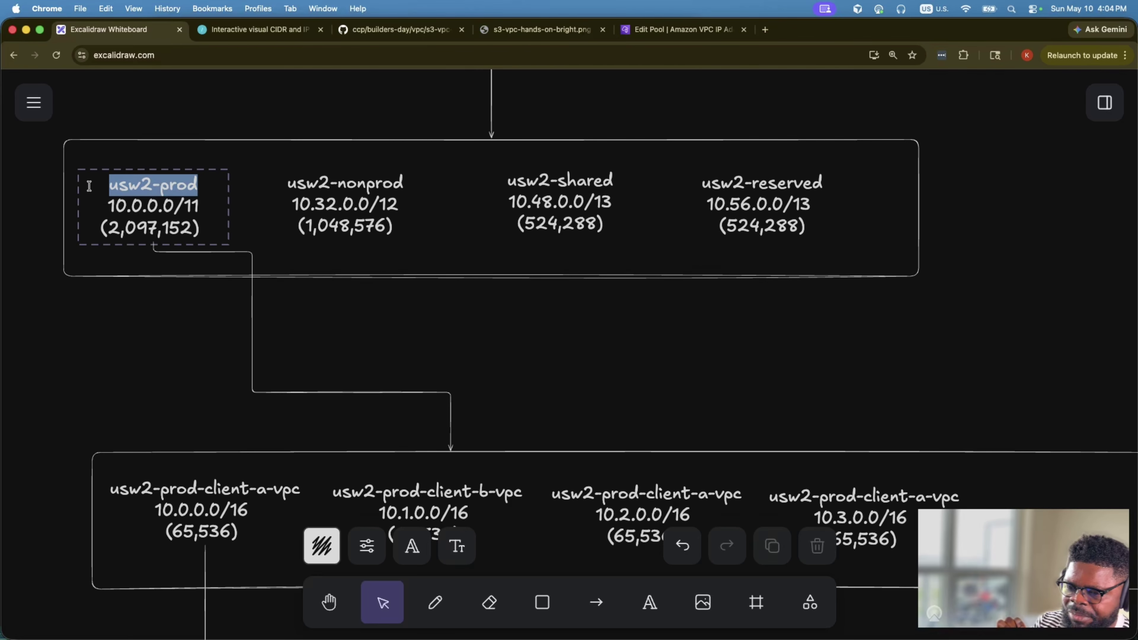
key("super+c")
left_click(681, 29)
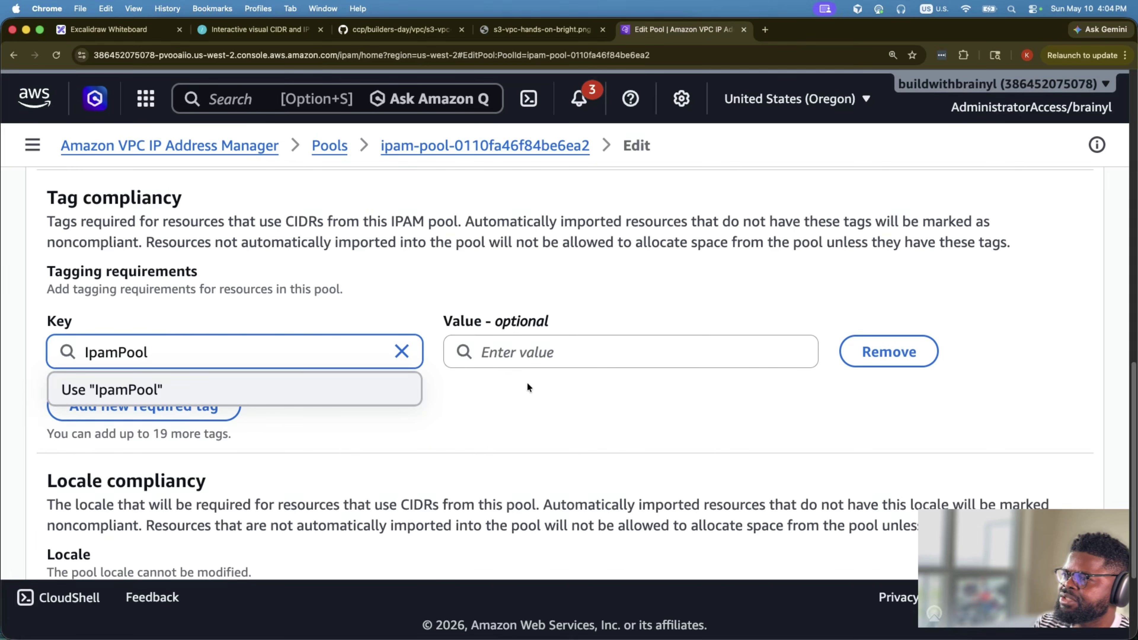
left_click(527, 352)
key("super+v")
left_click(621, 286)
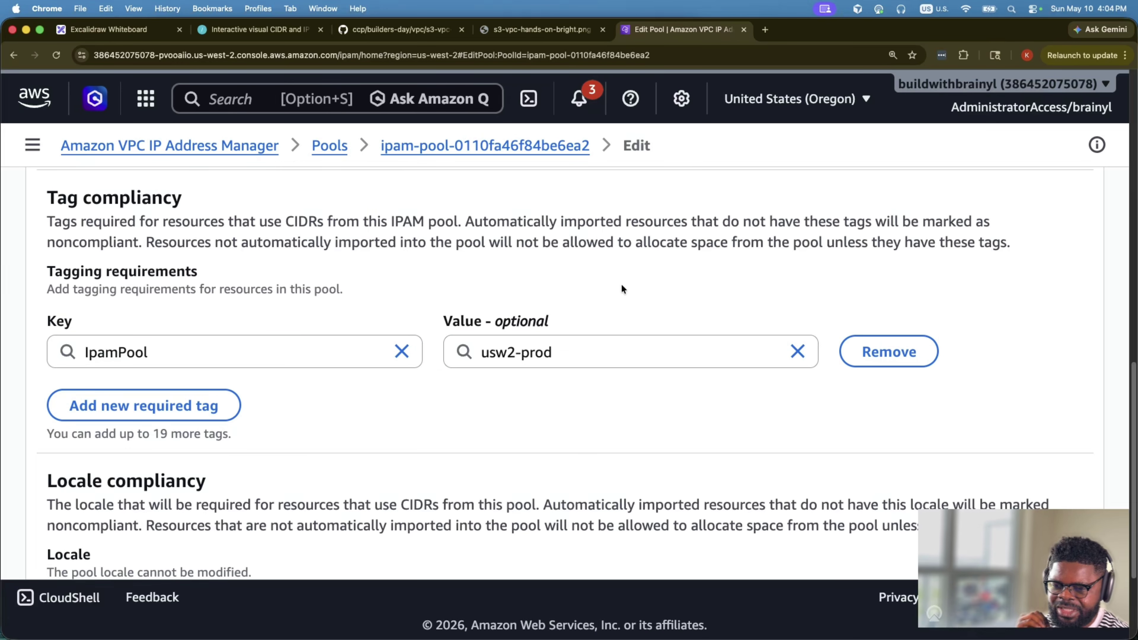
left_click(553, 352)
left_click_drag(552, 353, 490, 354)
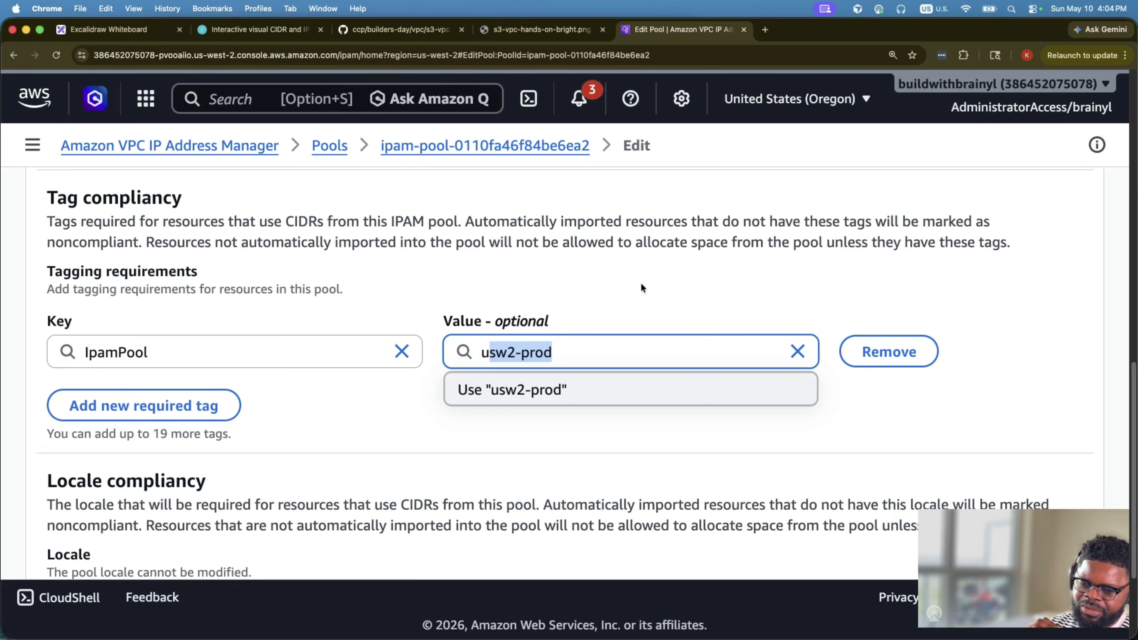
- Review the usw2-prod allocation rule, tag and locale settings, and save the pool changes
scroll(641, 288, "down", 3)
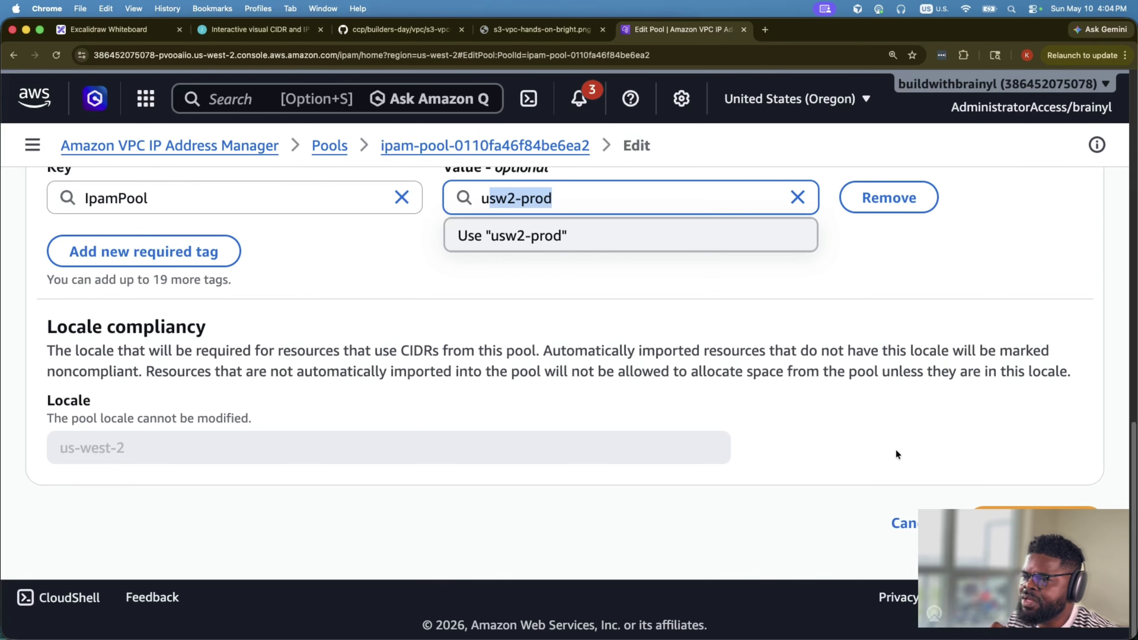
scroll(869, 451, "up", 5)
scroll(824, 448, "up", 10)
scroll(427, 414, "down", 3)
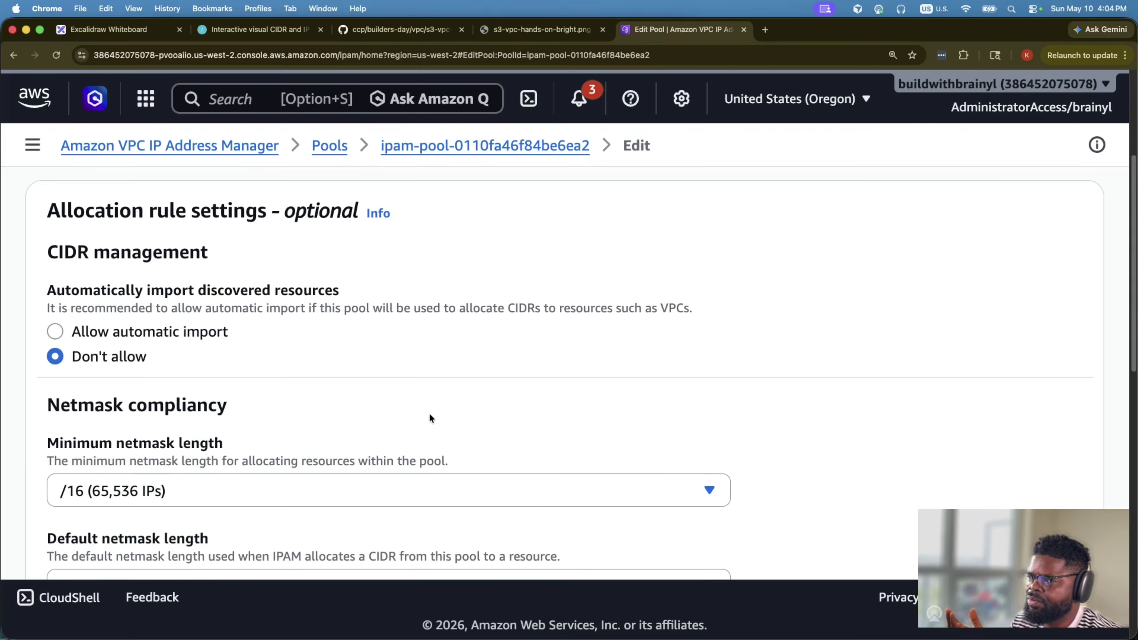
scroll(504, 420, "down", 1)
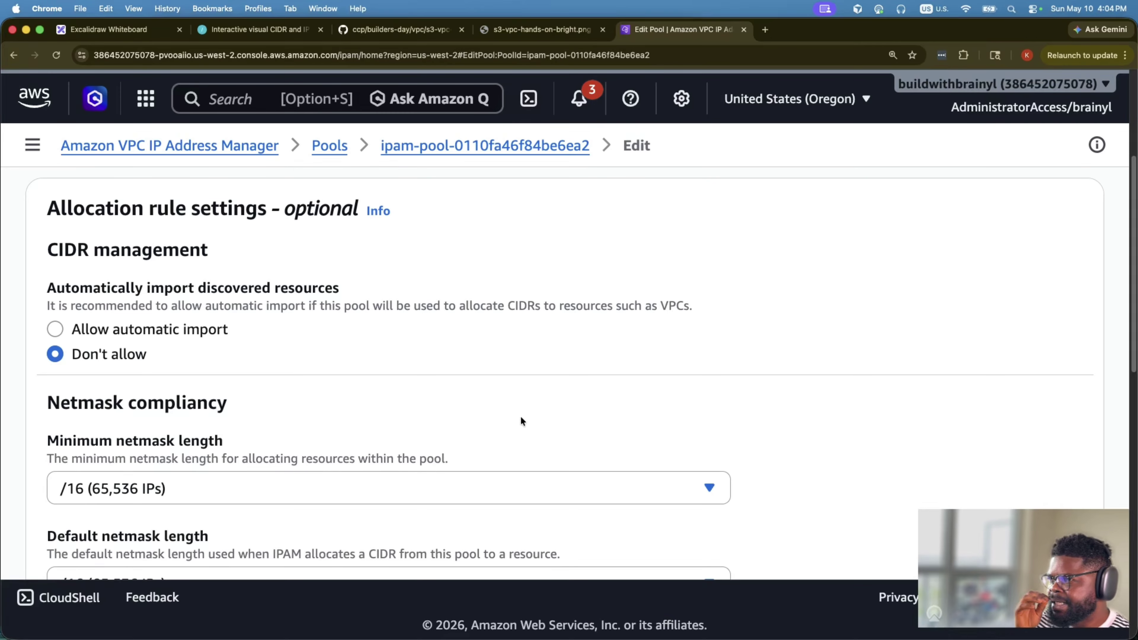
left_click_drag(48, 209, 234, 234)
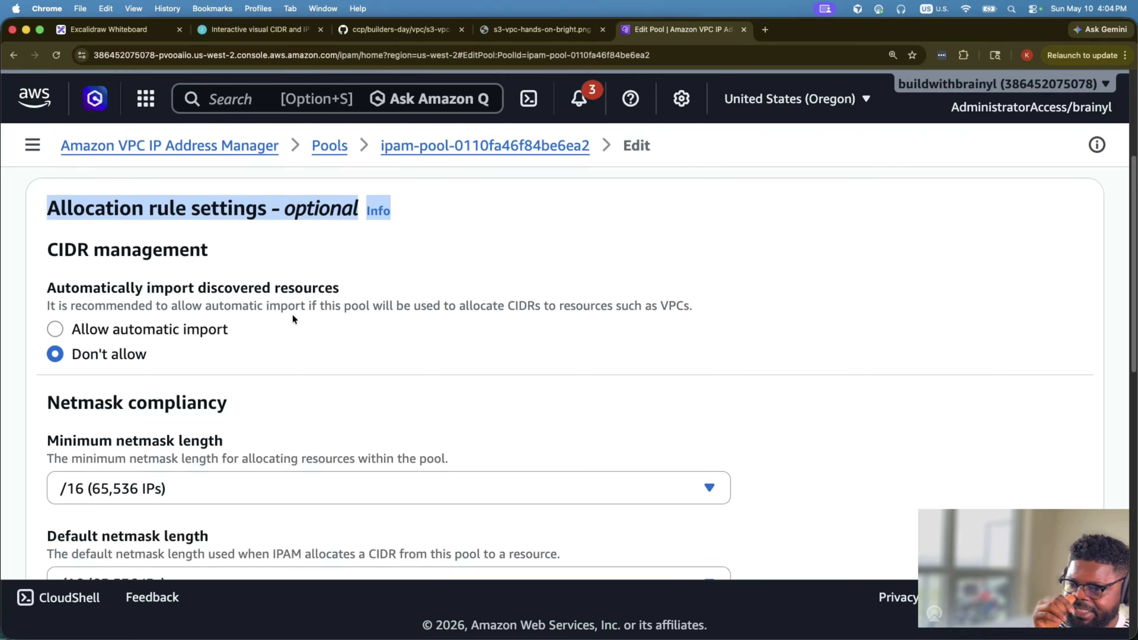
scroll(371, 349, "down", 15)
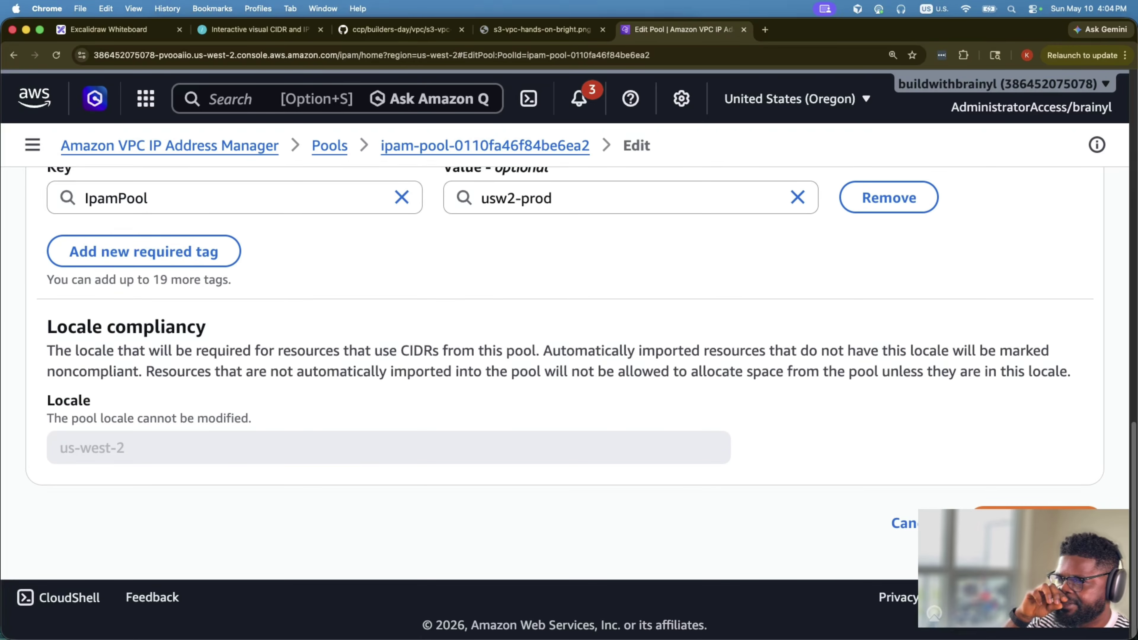
key("Return")
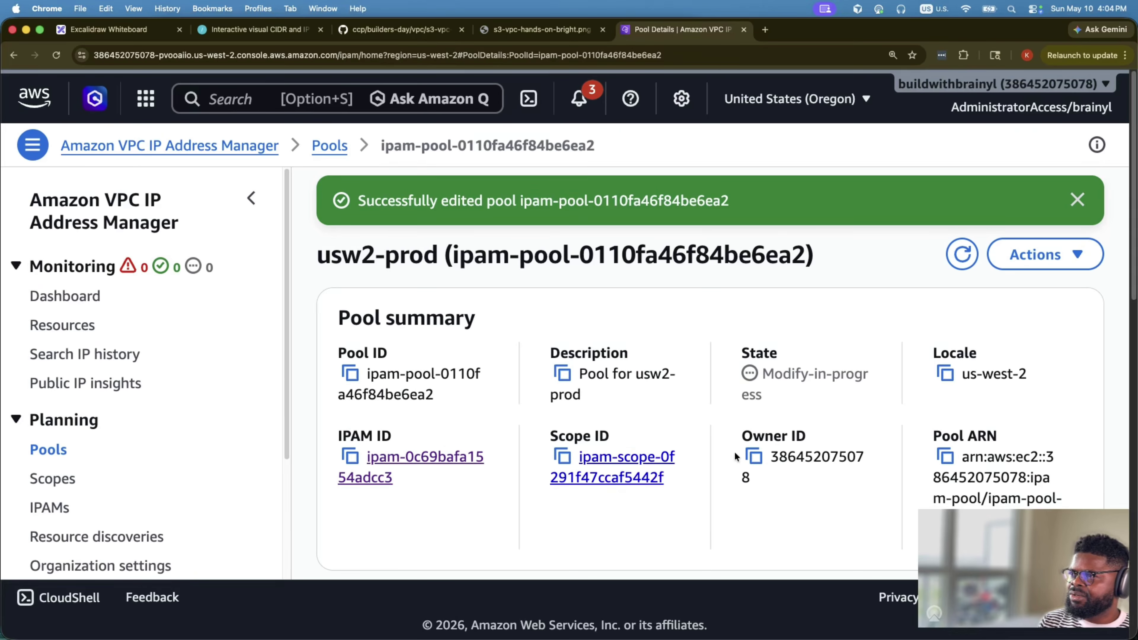
- Switch to the Excalidraw whiteboard and examine the four usw2 environment pools and the client A VPC planned under usw2-prod
left_click(139, 31)
scroll(508, 270, "up", 5)
left_click(147, 291)
left_click(362, 307)
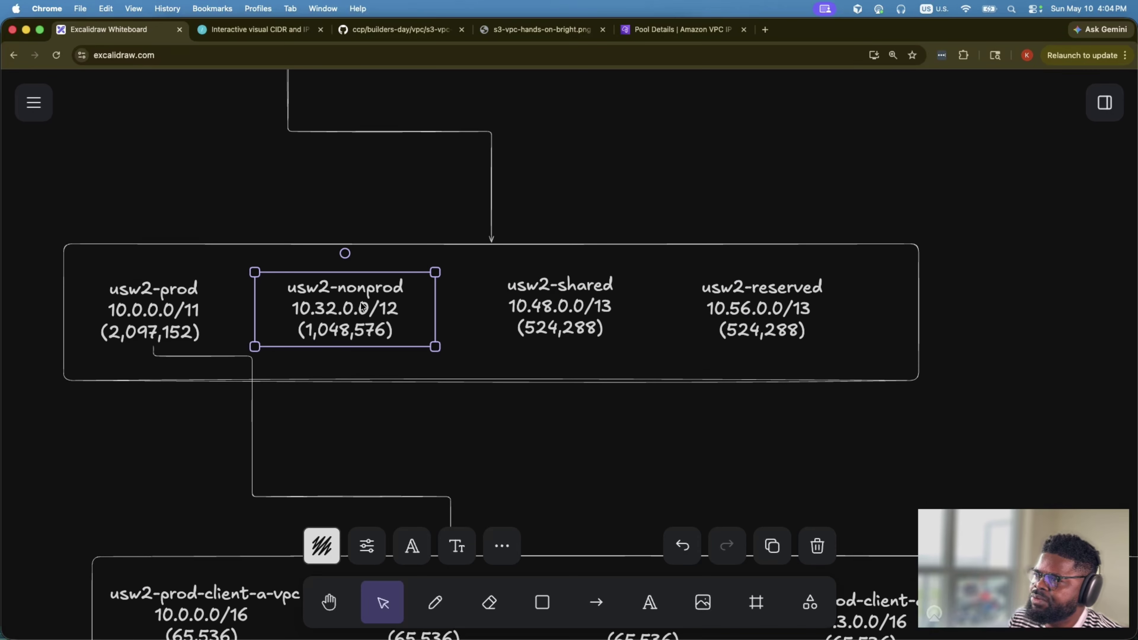
left_click(582, 308)
left_click(814, 307)
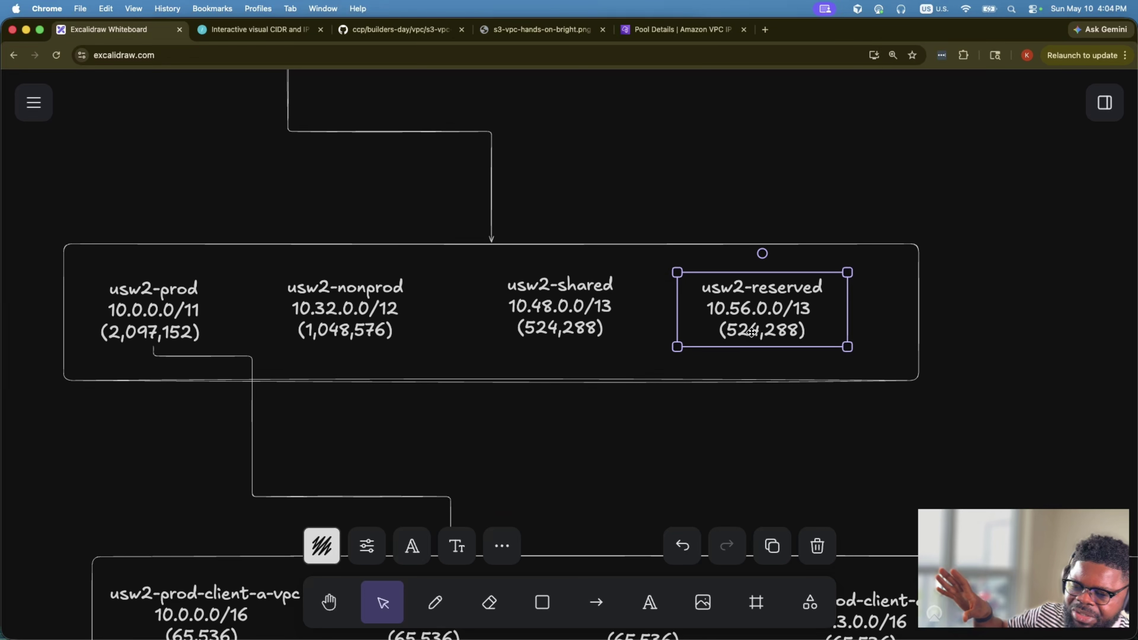
scroll(807, 323, "down", 5)
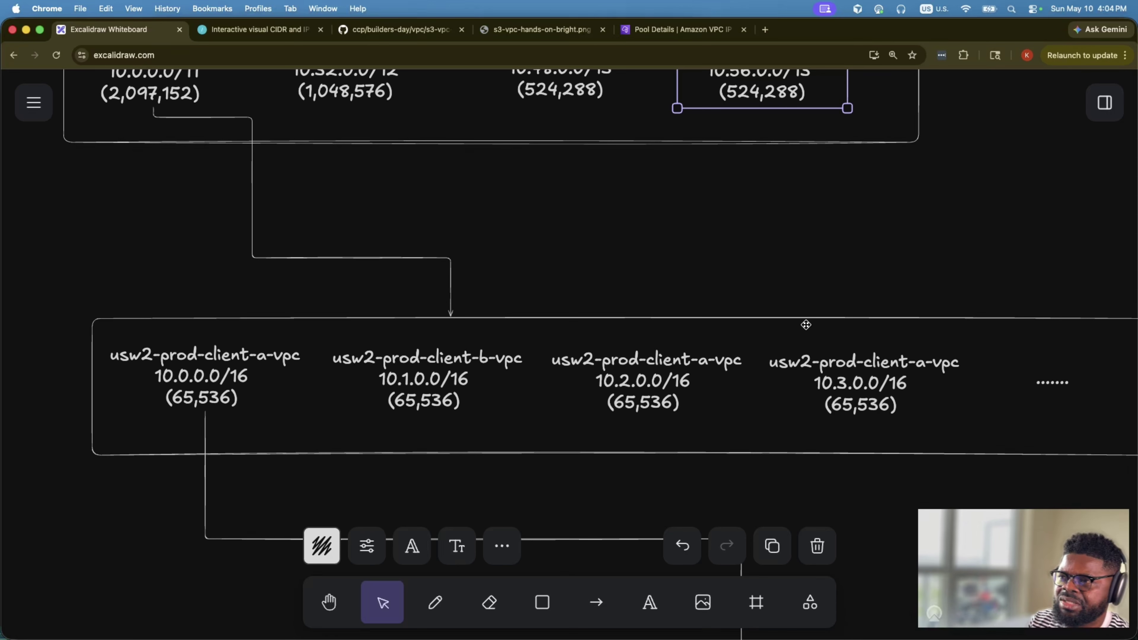
left_click(229, 382)
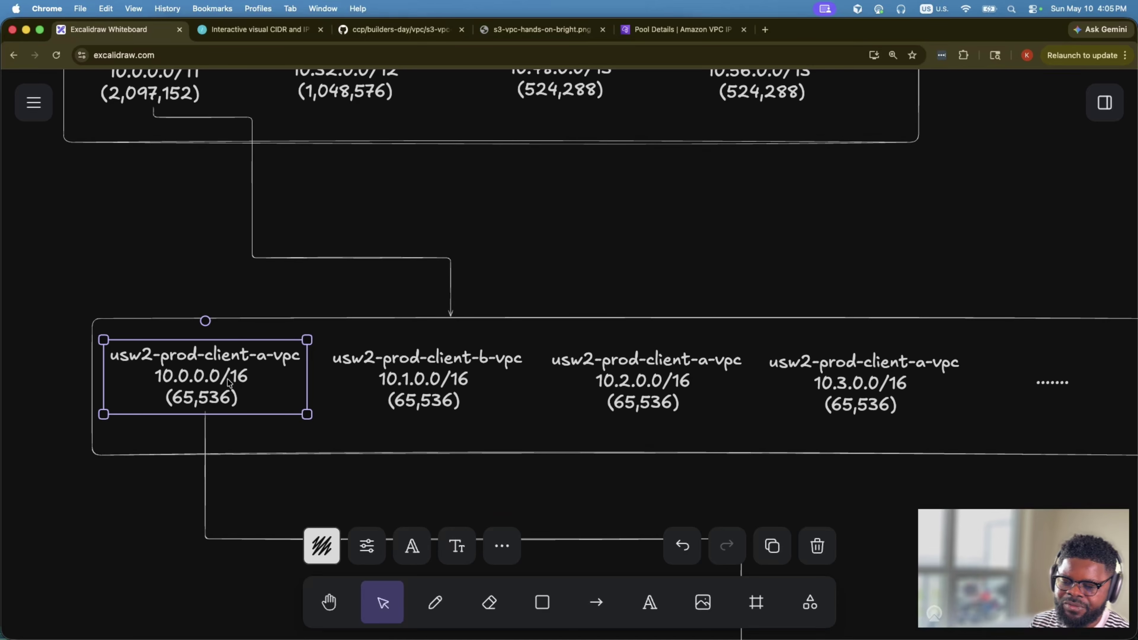
- Copy the name usw2-prod-client-a-vpc from the client A VPC entry under usw2-prod on the whiteboard
double_click(279, 364)
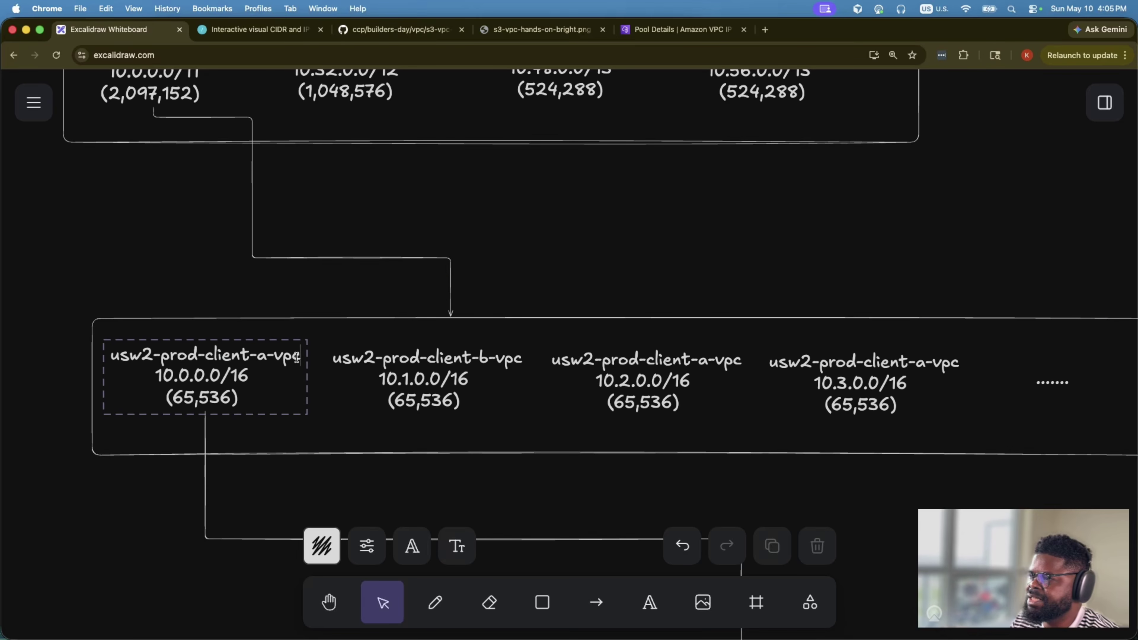
left_click_drag(301, 355, 111, 354)
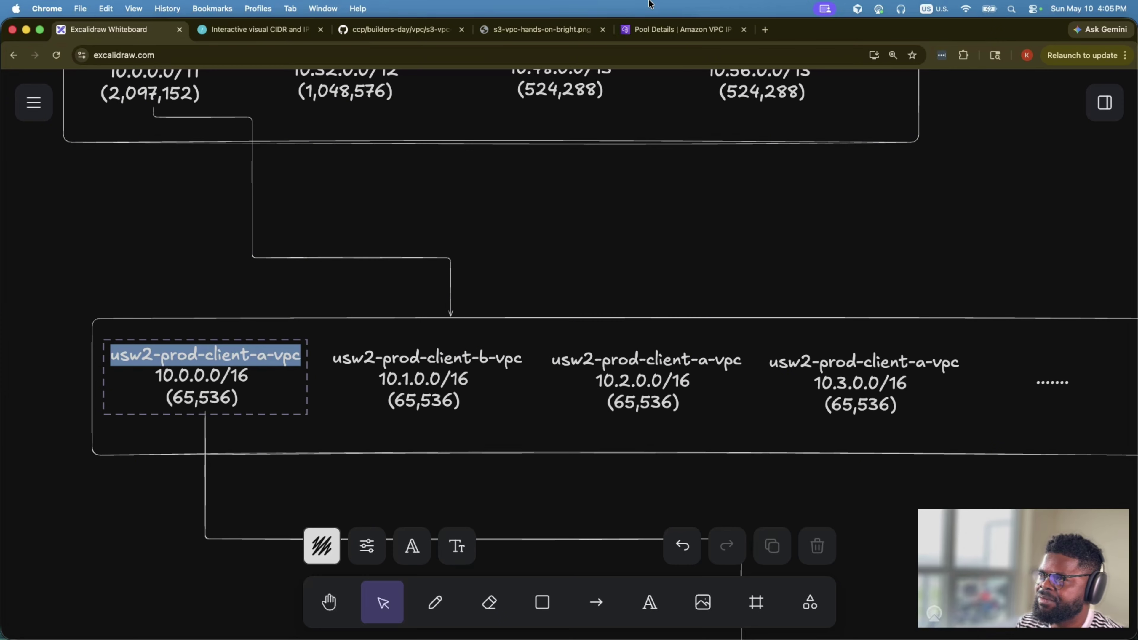
left_click(664, 36)
left_click(119, 29)
scroll(219, 198, "up", 4)
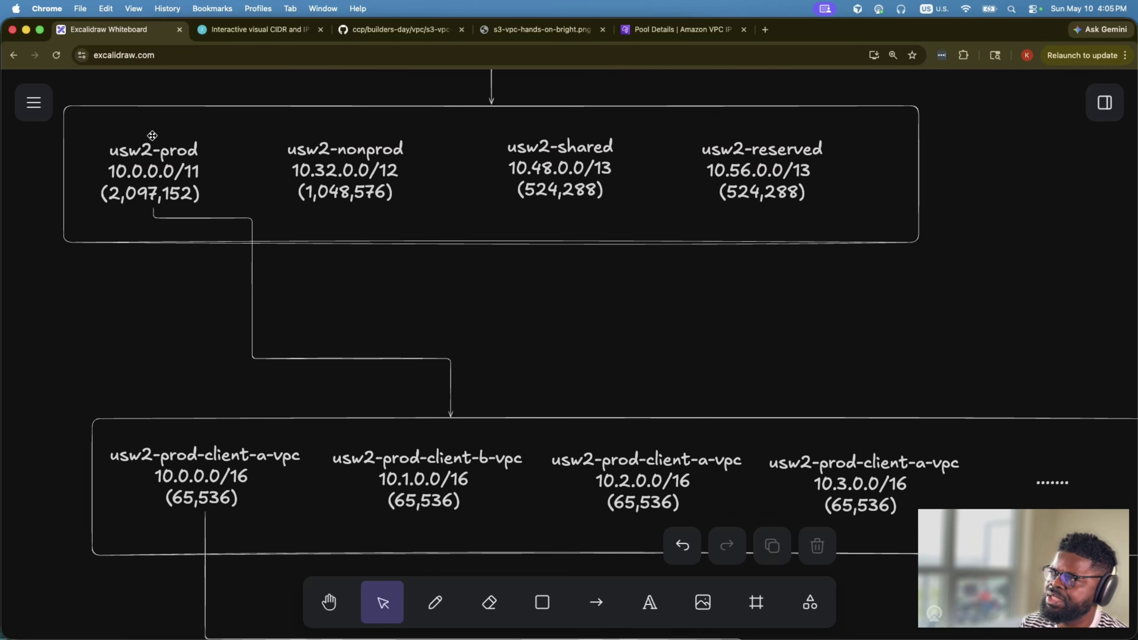
- Switch to the AWS console, find the VPC service, open it in a new tab and start creating a VPC
left_click(646, 29)
left_click(300, 100)
type("vpc")
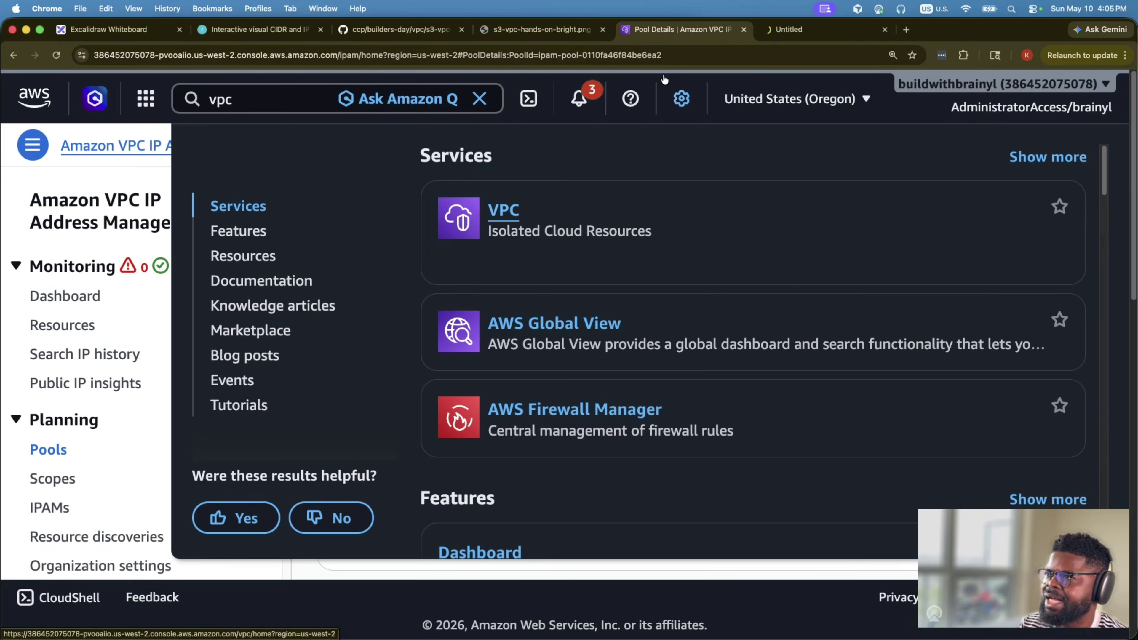
left_click(503, 209, "super")
left_click(802, 29)
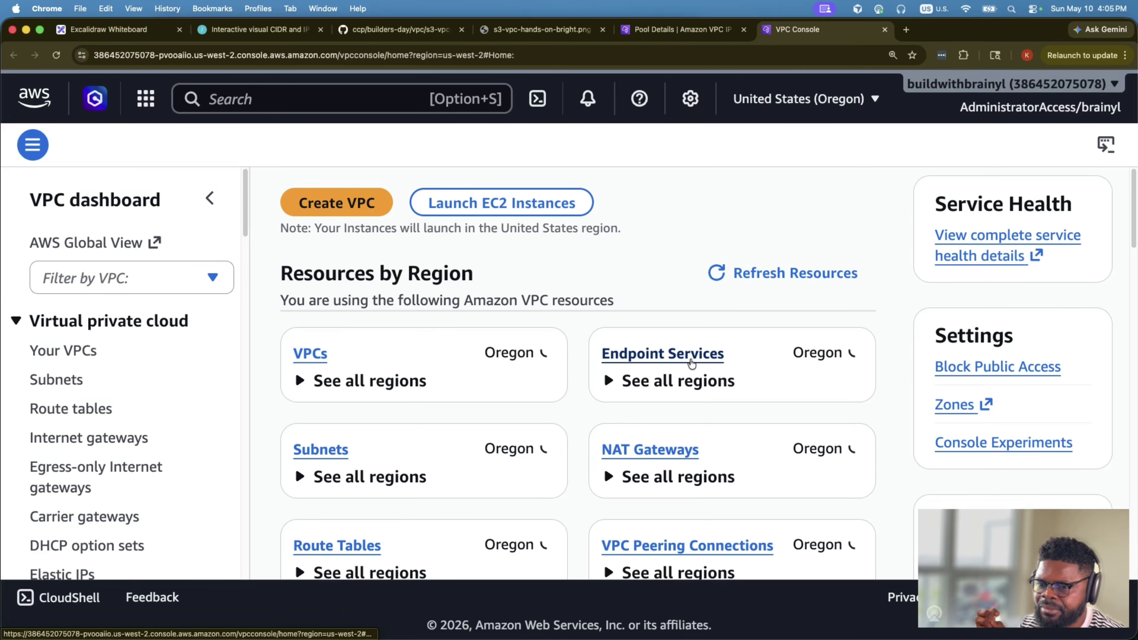
left_click(351, 212)
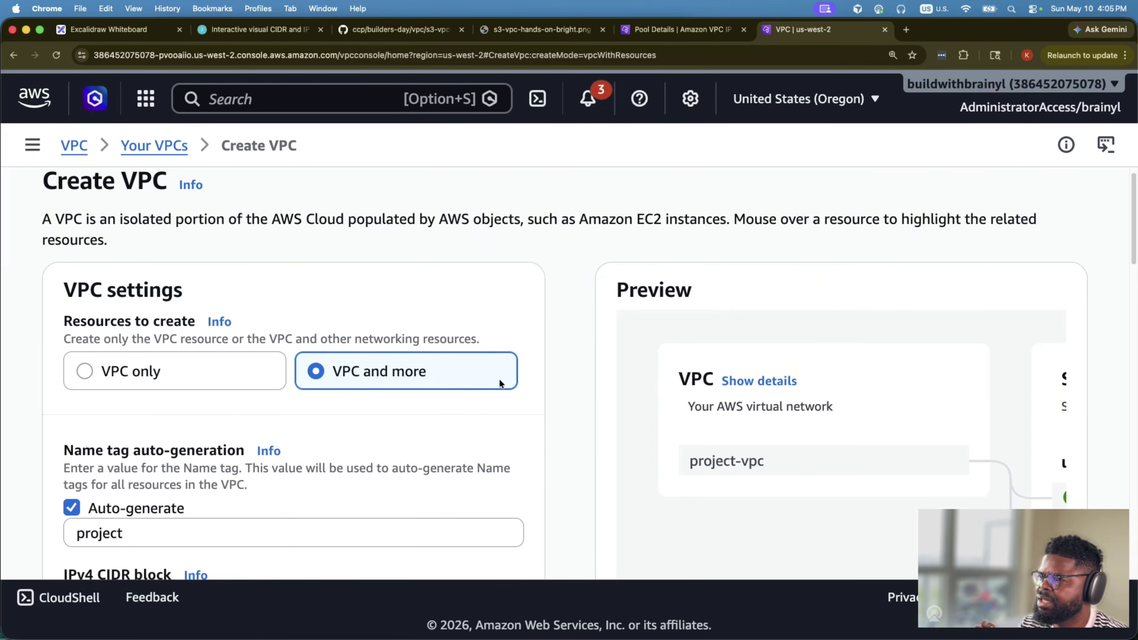
- Set the resources to create to VPC only and enter usw2-prod-client-a-vpc as the name tag
scroll(499, 379, "down", 3)
left_click(130, 298)
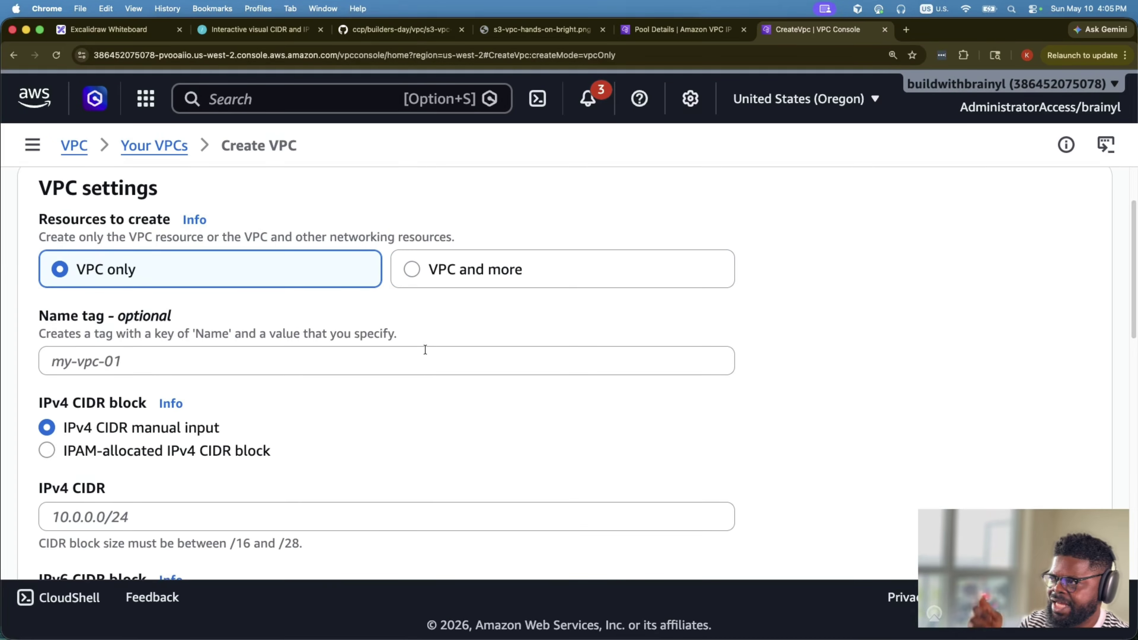
left_click(406, 339)
key("super+v")
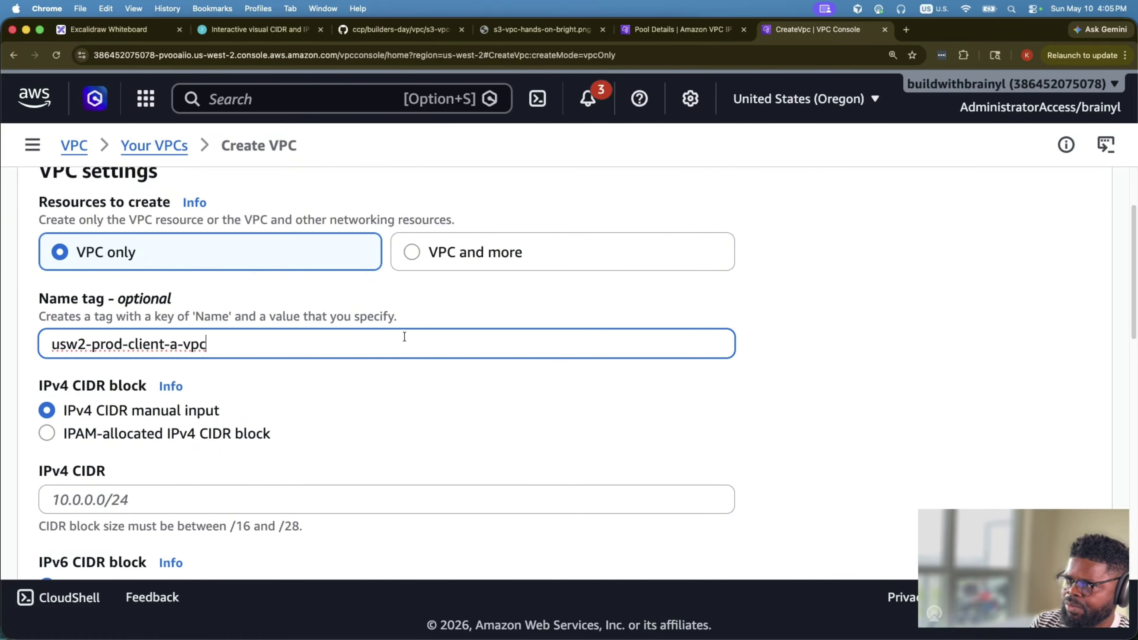
double_click(83, 344)
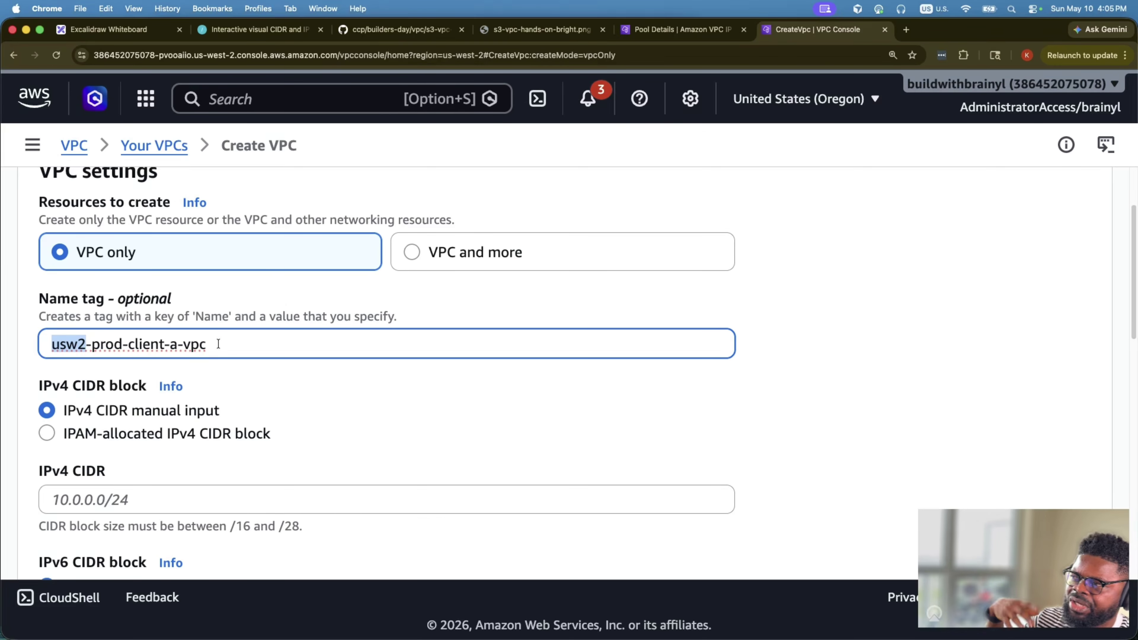
scroll(218, 344, "down", 3)
- Switch to the Excalidraw whiteboard and examine the usw2-prod pool and the client A VPC planned beneath it
left_click(120, 32)
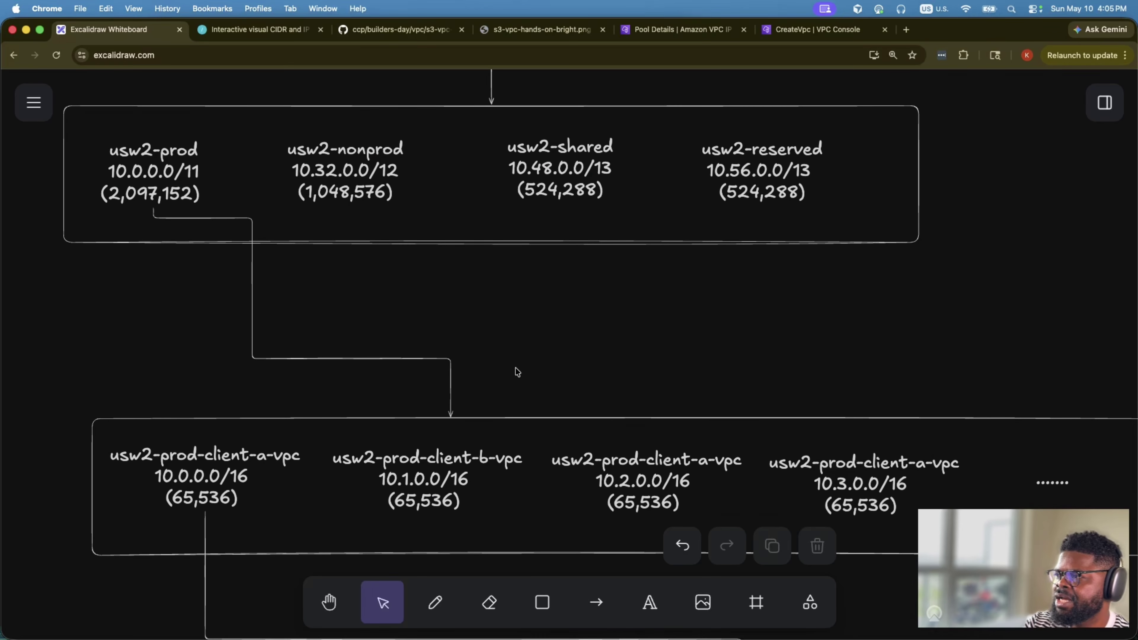
scroll(515, 371, "down", 3)
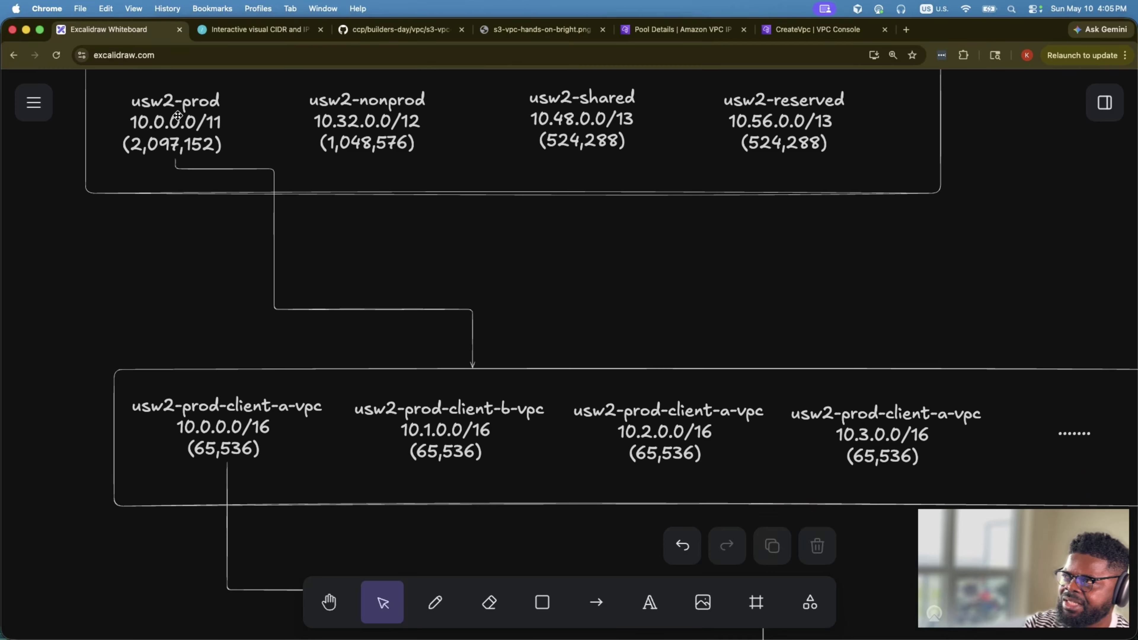
left_click(177, 115)
scroll(269, 386, "down", 1)
left_click(210, 417)
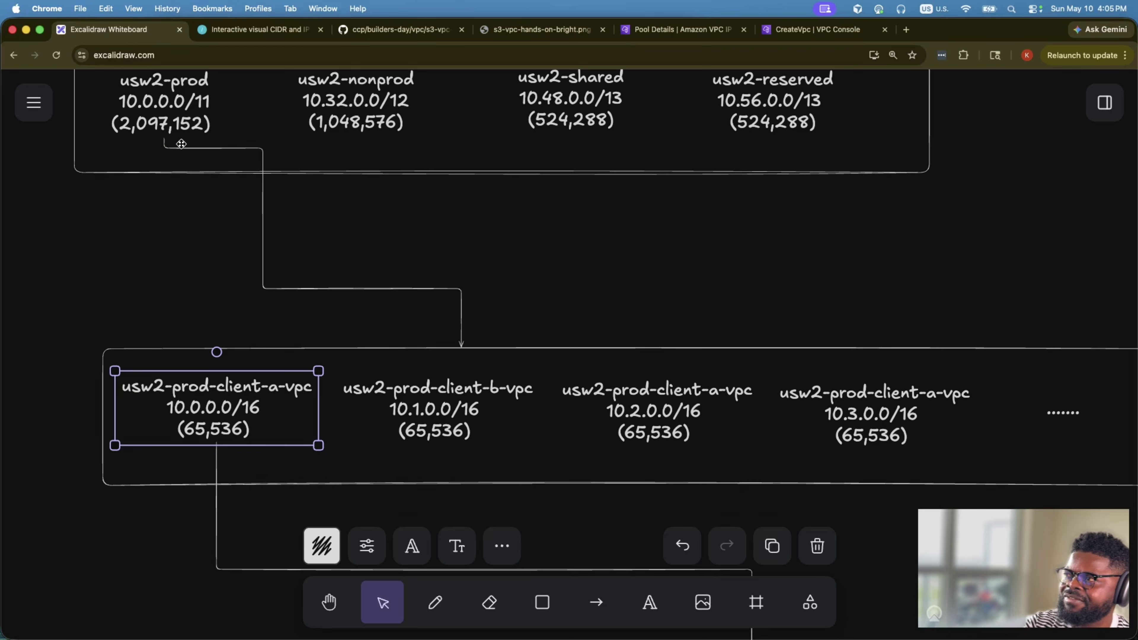
scroll(191, 233, "down", 1)
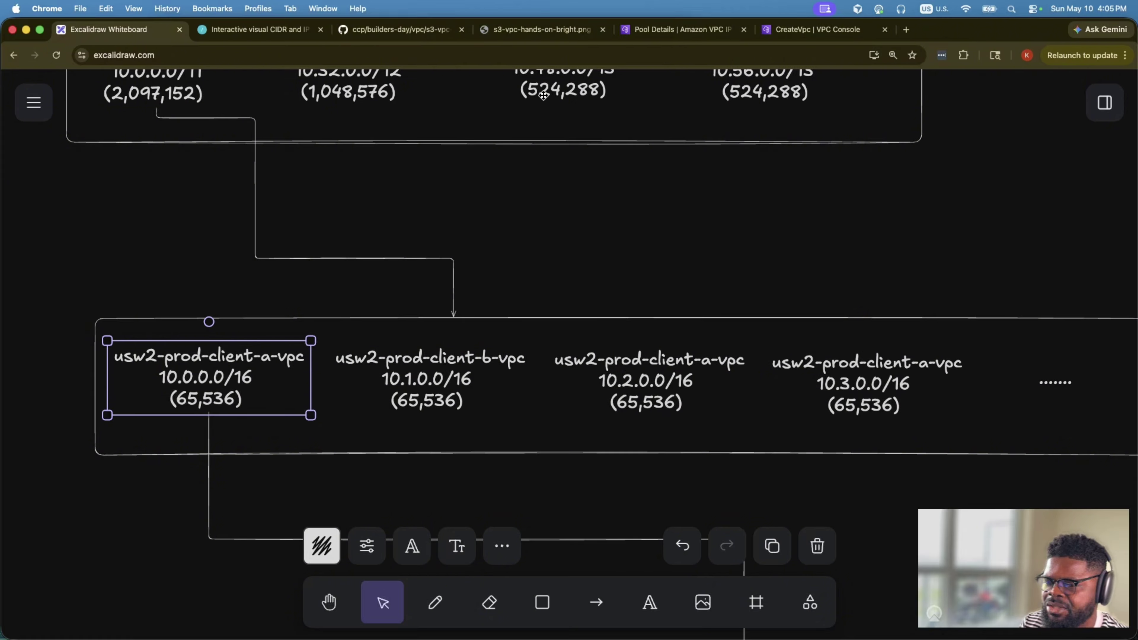
- In the AWS console, set the VPC to an IPAM-allocated IPv4 CIDR block from the usw2-prod pool, reviewing the other available pools
left_click(766, 30)
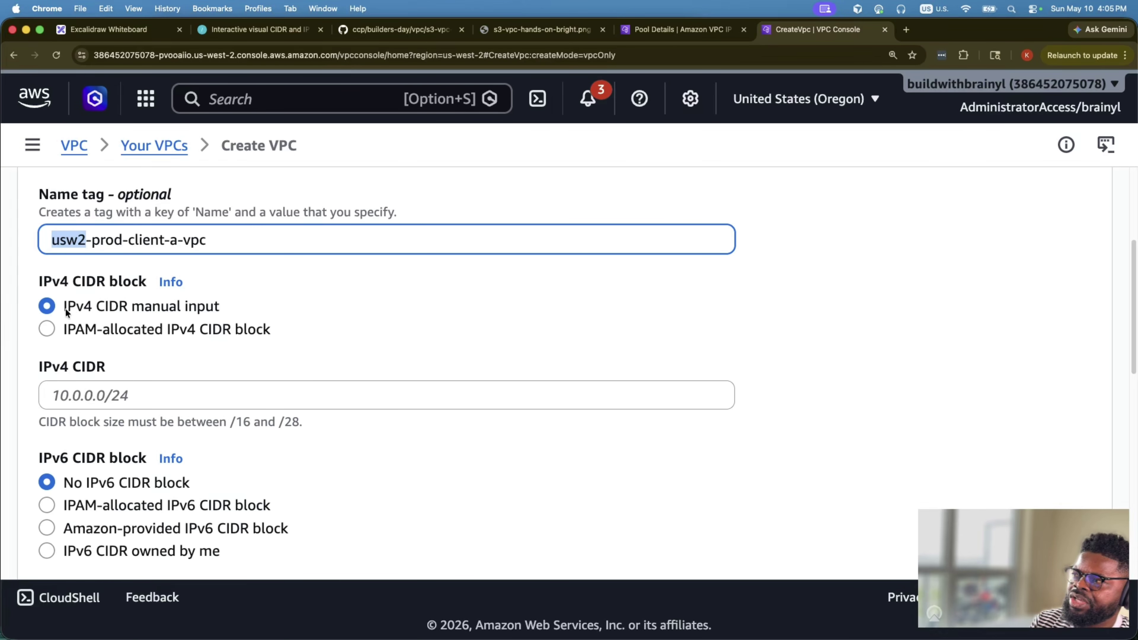
left_click_drag(64, 307, 253, 316)
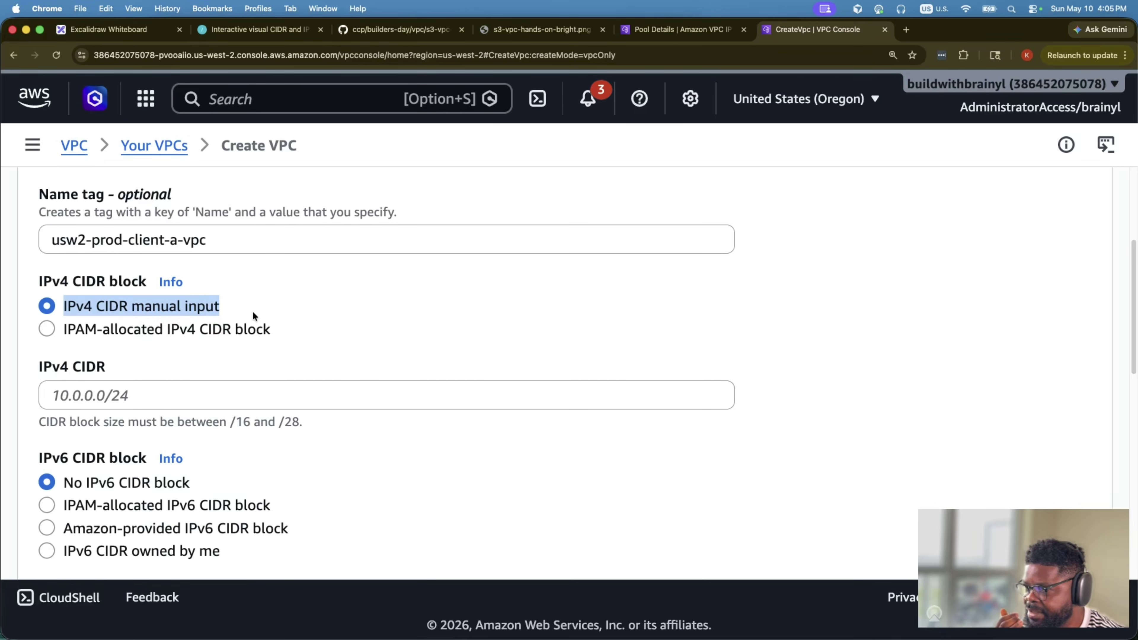
left_click(70, 332)
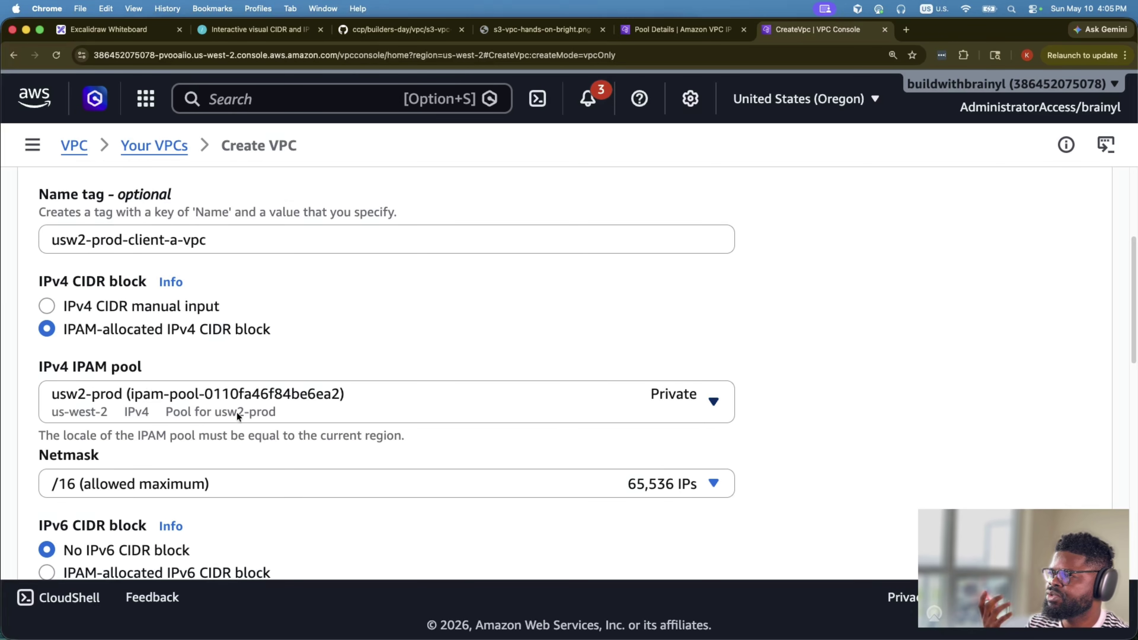
scroll(372, 408, "down", 1)
left_click(492, 400)
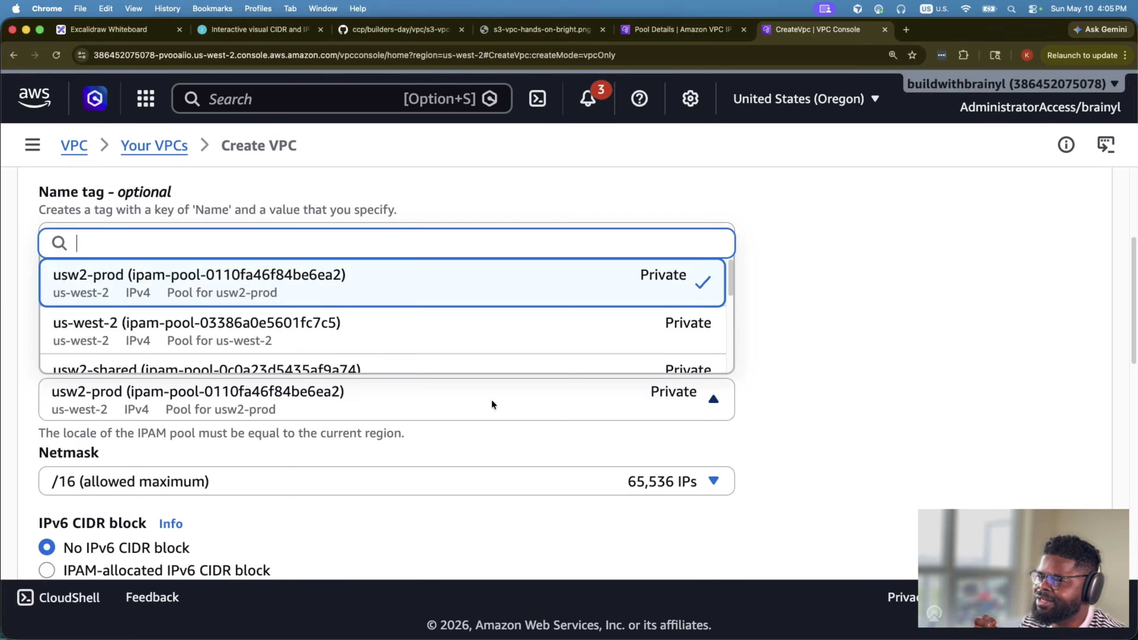
scroll(483, 352, "down", 3)
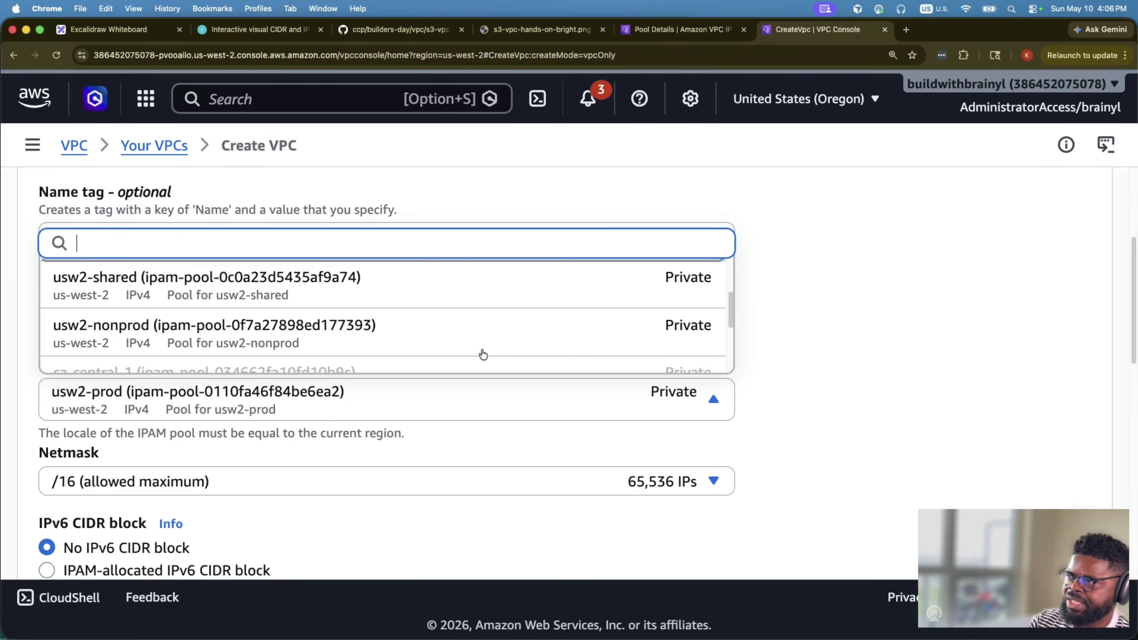
scroll(272, 345, "down", 2)
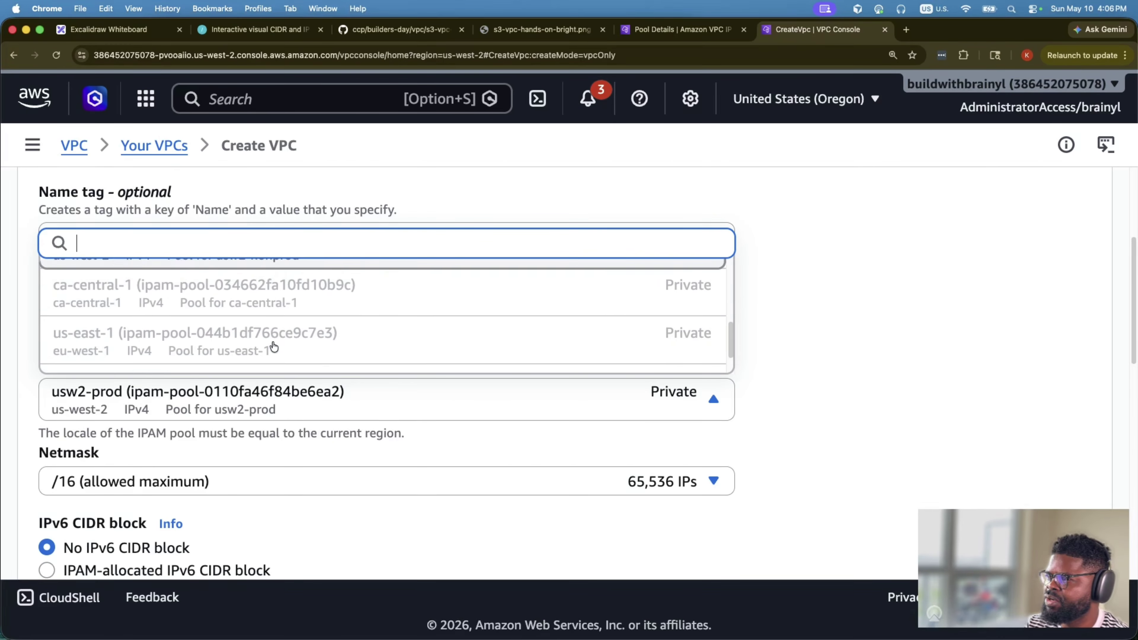
scroll(272, 341, "up", 5)
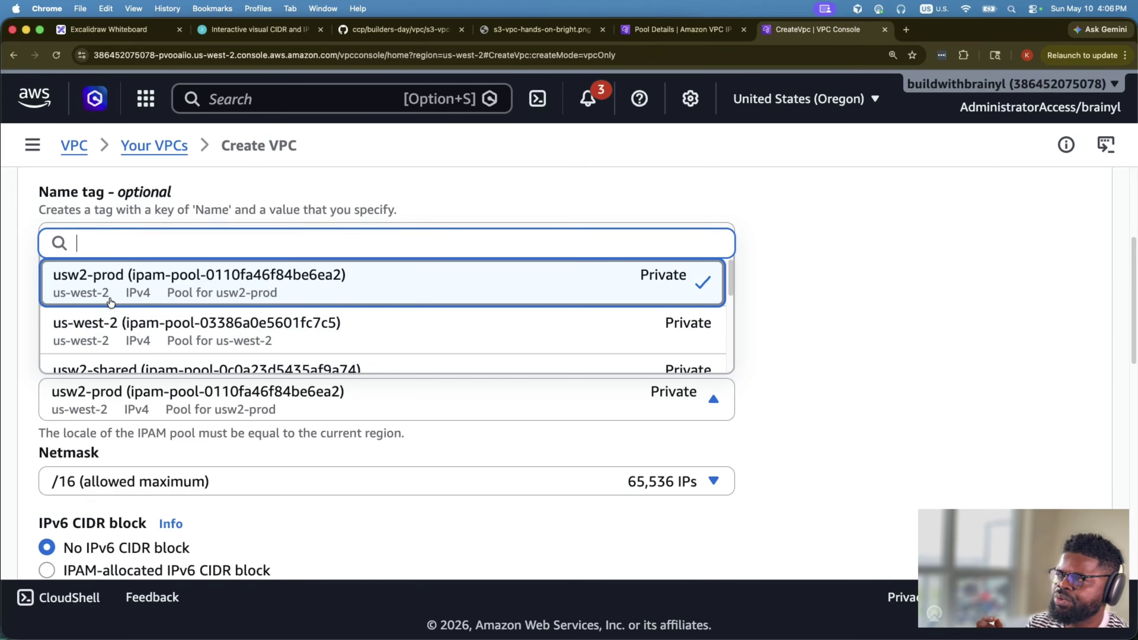
left_click(133, 288)
- Check the usw2-prod pool on the Excalidraw whiteboard, and inspect the netmask options for the VPC in the AWS console
left_click(109, 29)
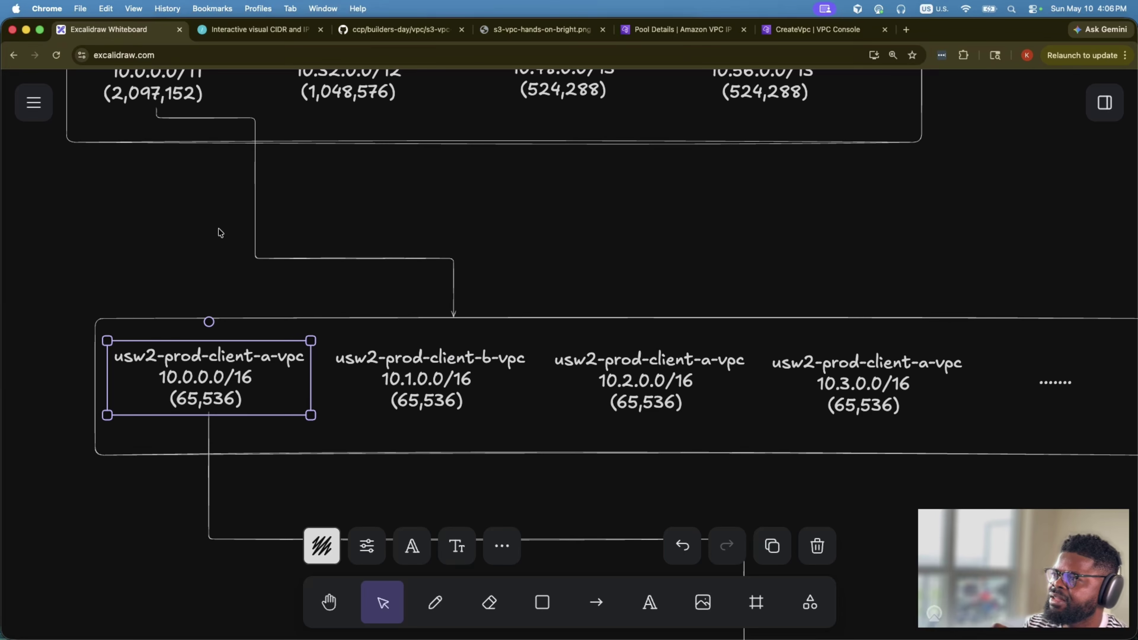
scroll(175, 188, "up", 2)
scroll(159, 164, "up", 4)
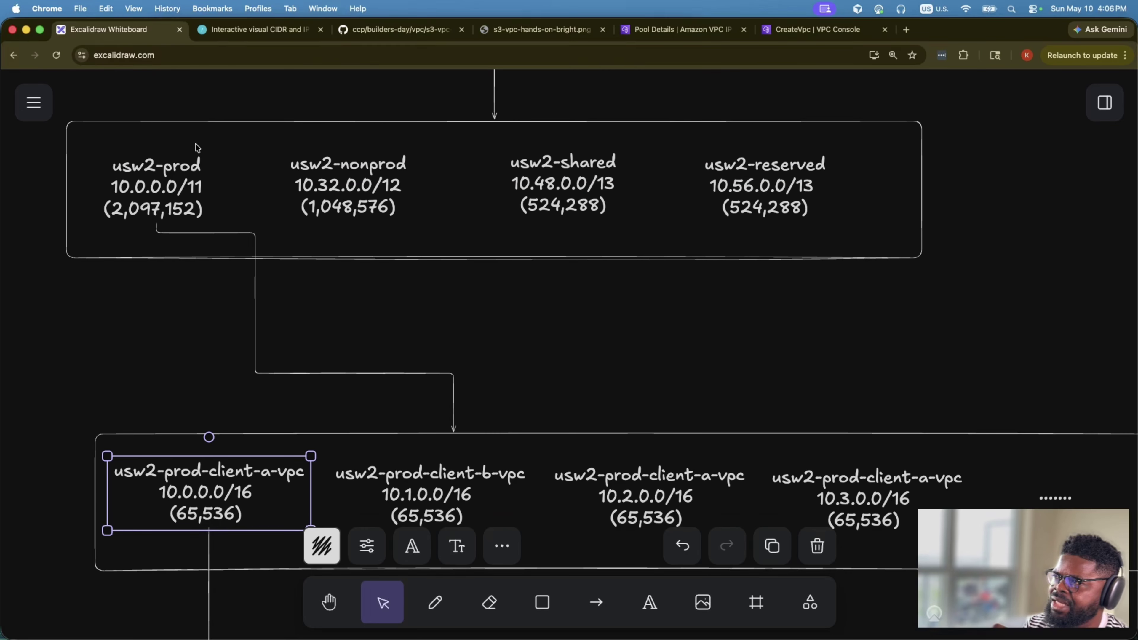
left_click(784, 26)
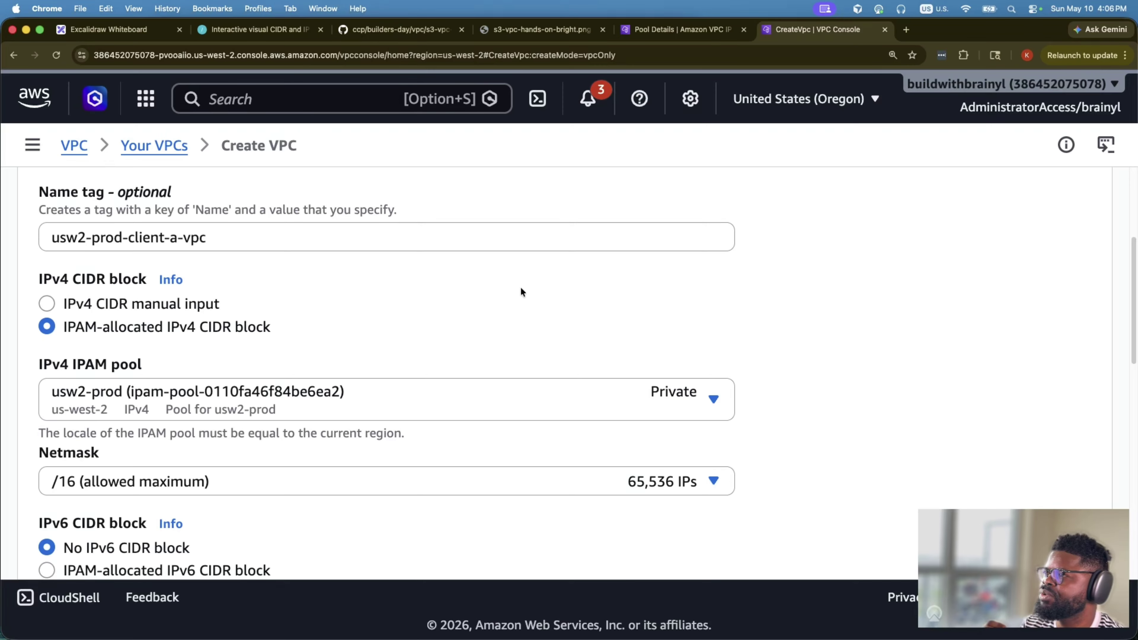
scroll(518, 296, "down", 5)
left_click(424, 273)
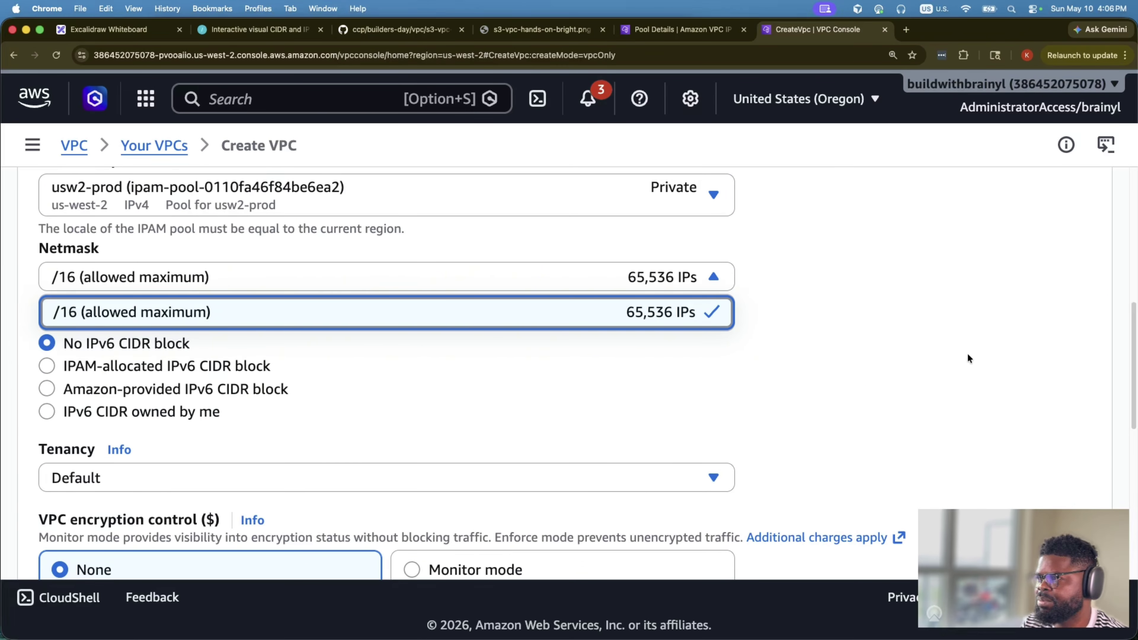
left_click(439, 389)
- Review the VPC settings and try to create usw2-prod-client-a-vpc with only its Name tag
scroll(439, 390, "down", 6)
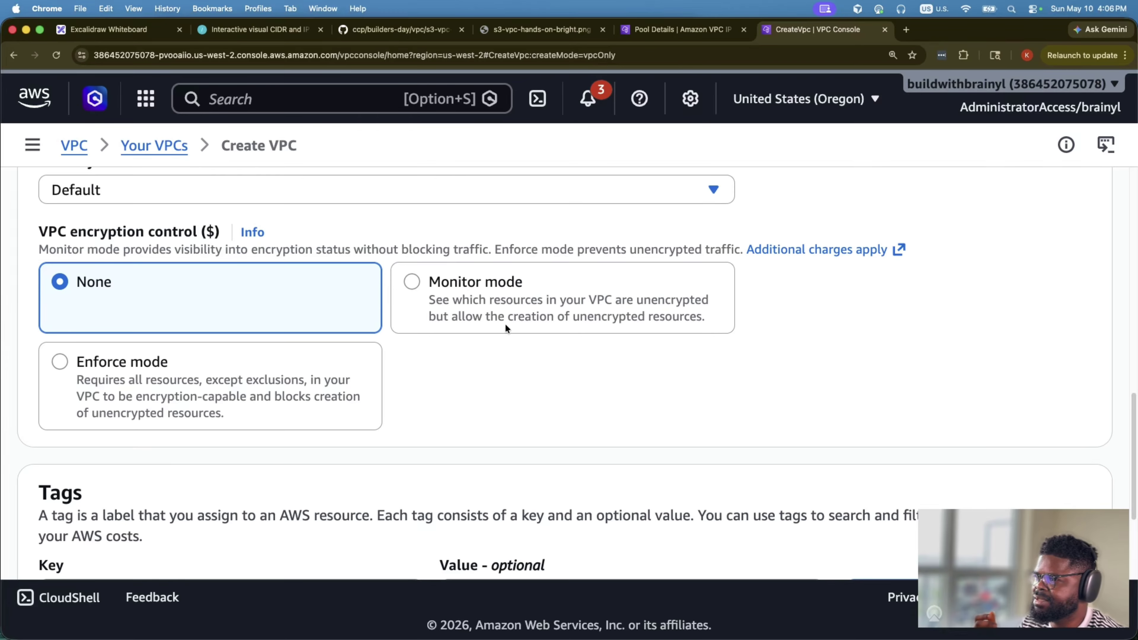
scroll(236, 373, "down", 4)
scroll(755, 465, "up", 12)
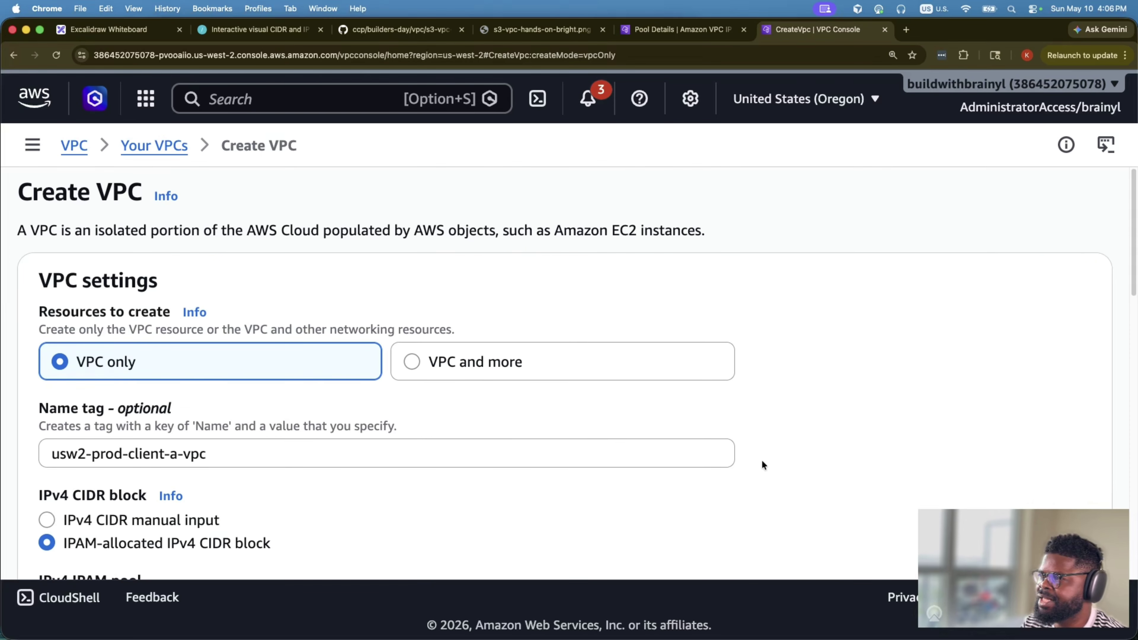
scroll(763, 465, "down", 12)
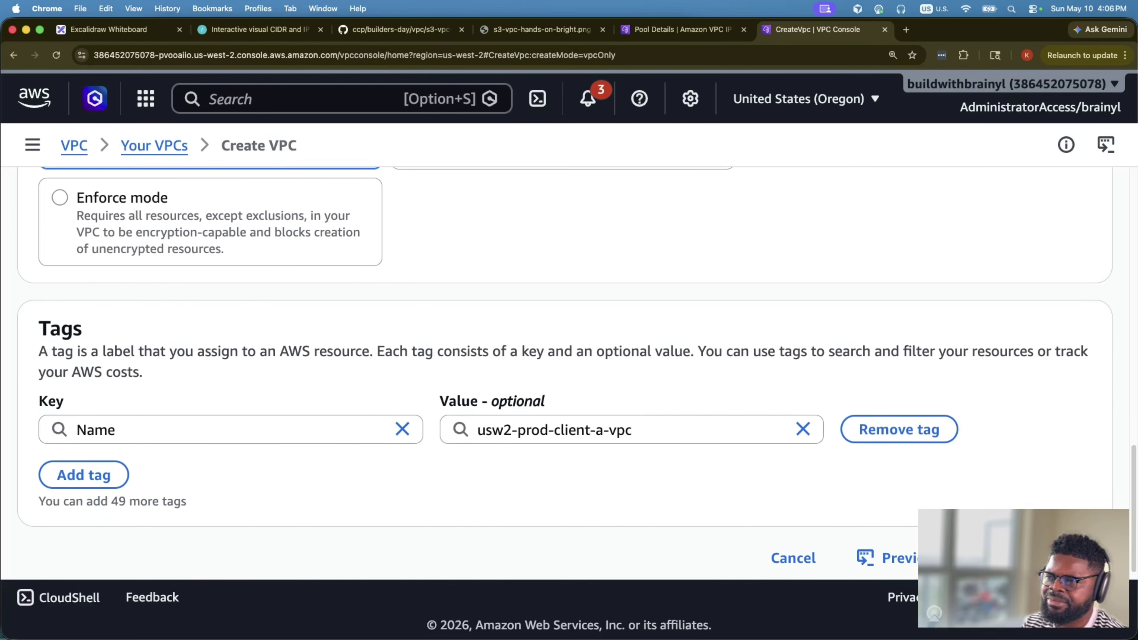
scroll(576, 367, "up", 2)
scroll(1008, 538, "down", 2)
left_click(1008, 538)
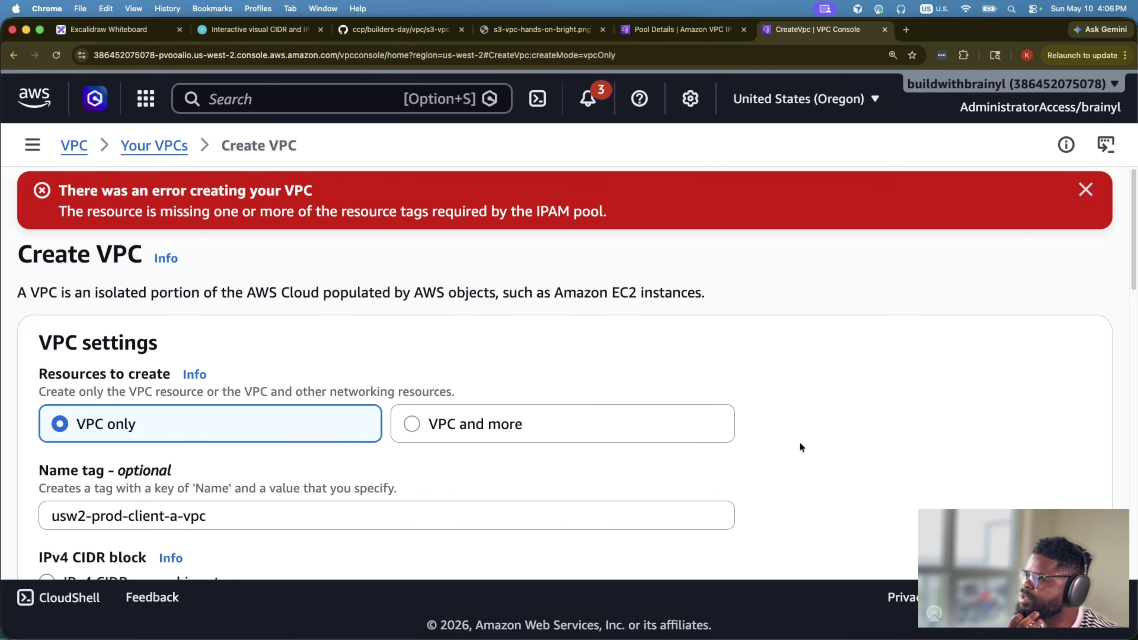
- Examine the VPC creation error for the requirement imposed by the IPAM pool
scroll(800, 442, "down", 3)
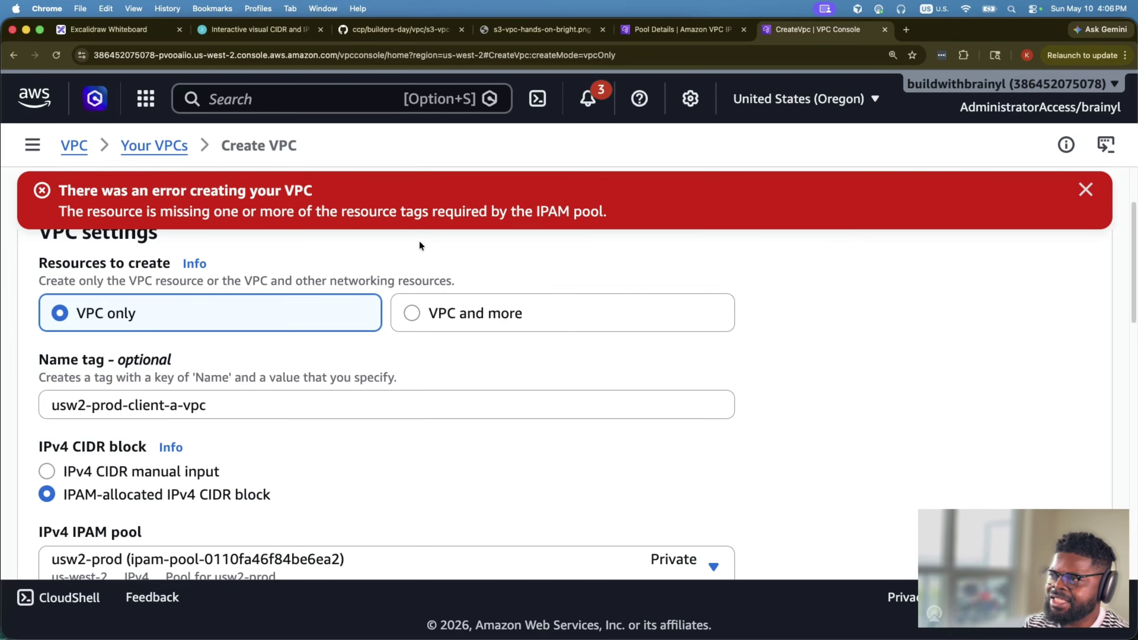
scroll(529, 217, "up", 3)
left_click_drag(532, 211, 599, 211)
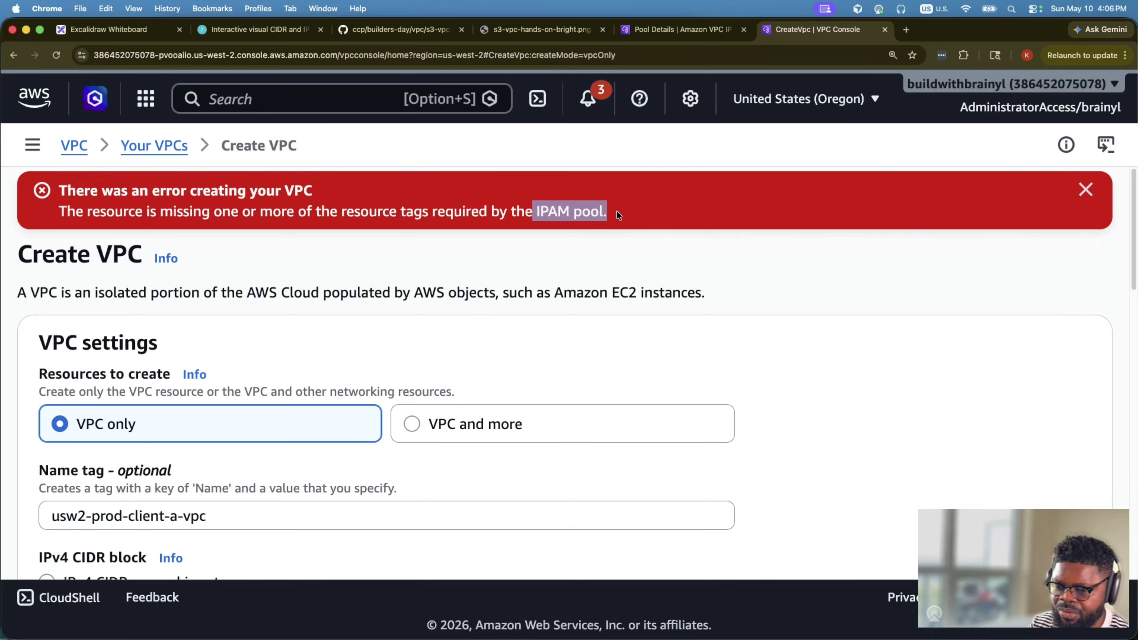
- Add a second tag to the VPC with the key IpamPool
scroll(662, 175, "down", 15)
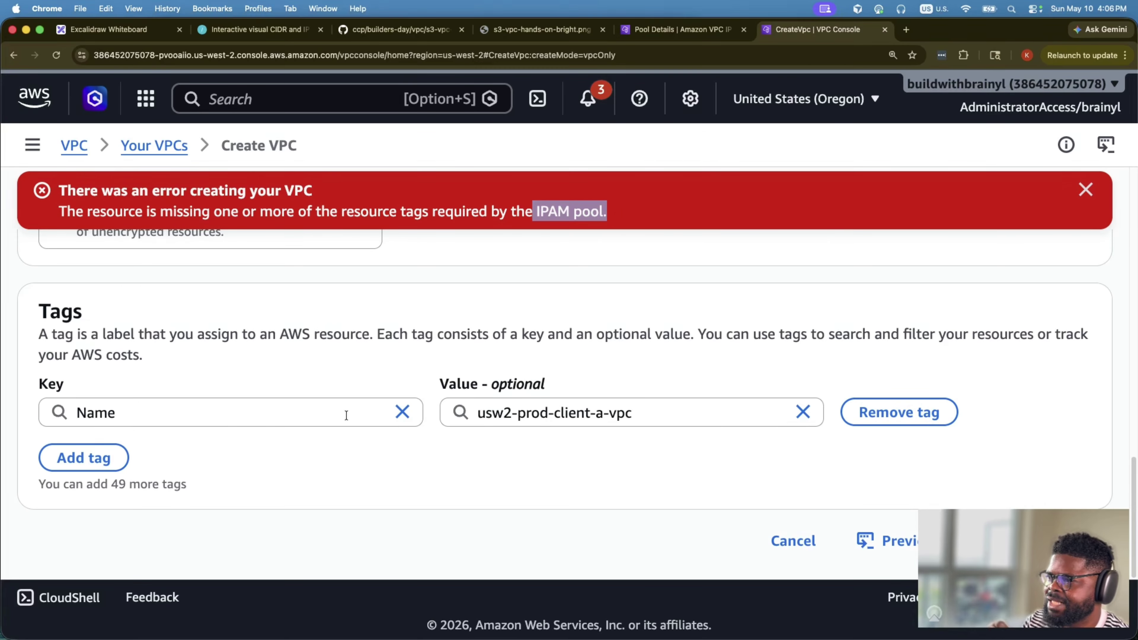
left_click(93, 469)
type("IpamPool")
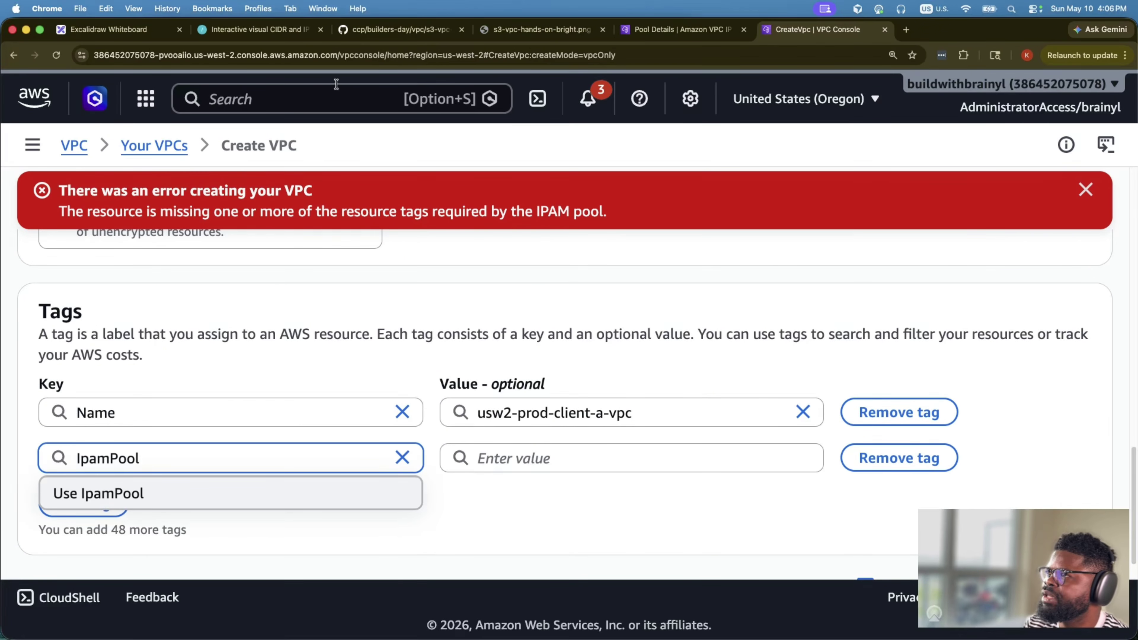
- Copy the pool name usw2-prod from its text block on the Excalidraw whiteboard
left_click(159, 33)
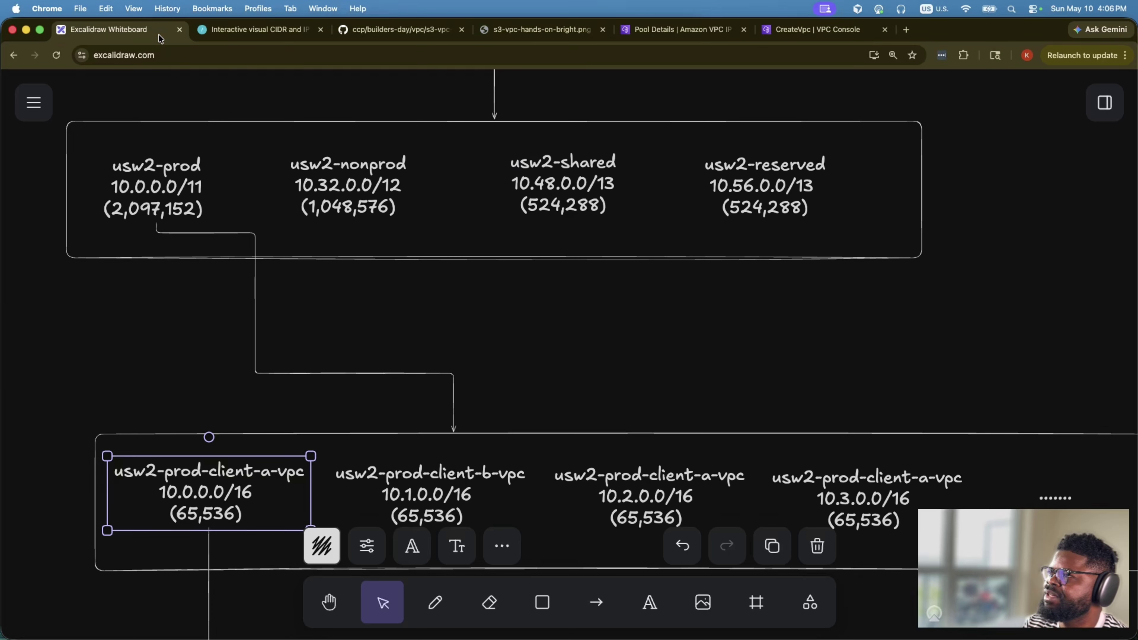
left_click(157, 159)
double_click(161, 167)
left_click(200, 168)
left_click_drag(201, 168, 86, 164)
key("super+c")
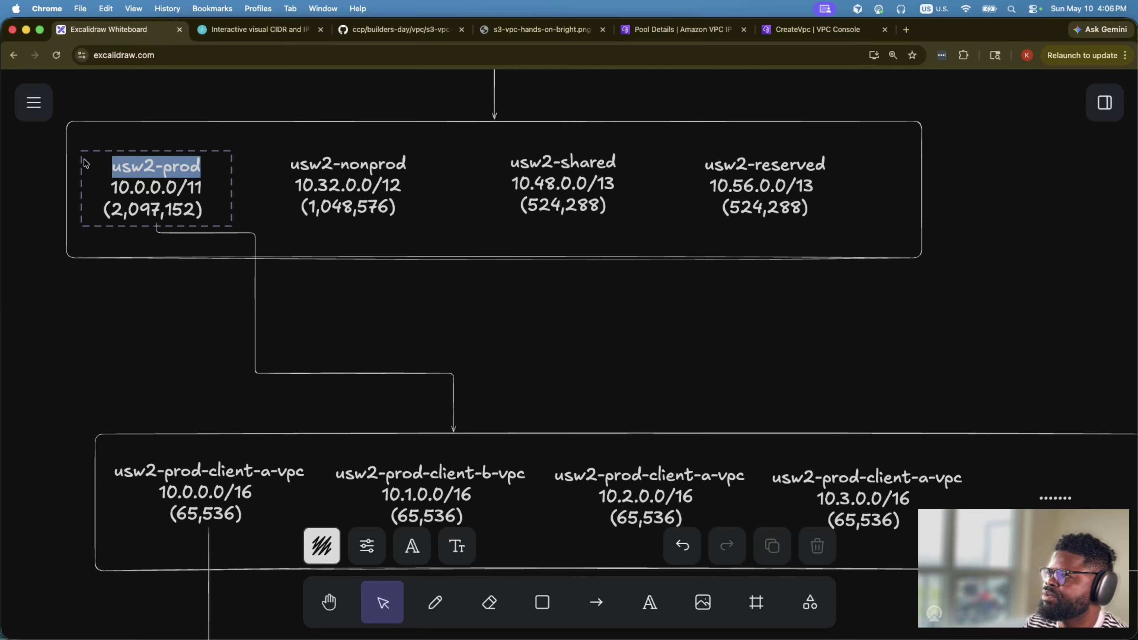
- Back in the AWS console, set the IpamPool tag's value to usw2-prod and create the VPC
left_click(811, 29)
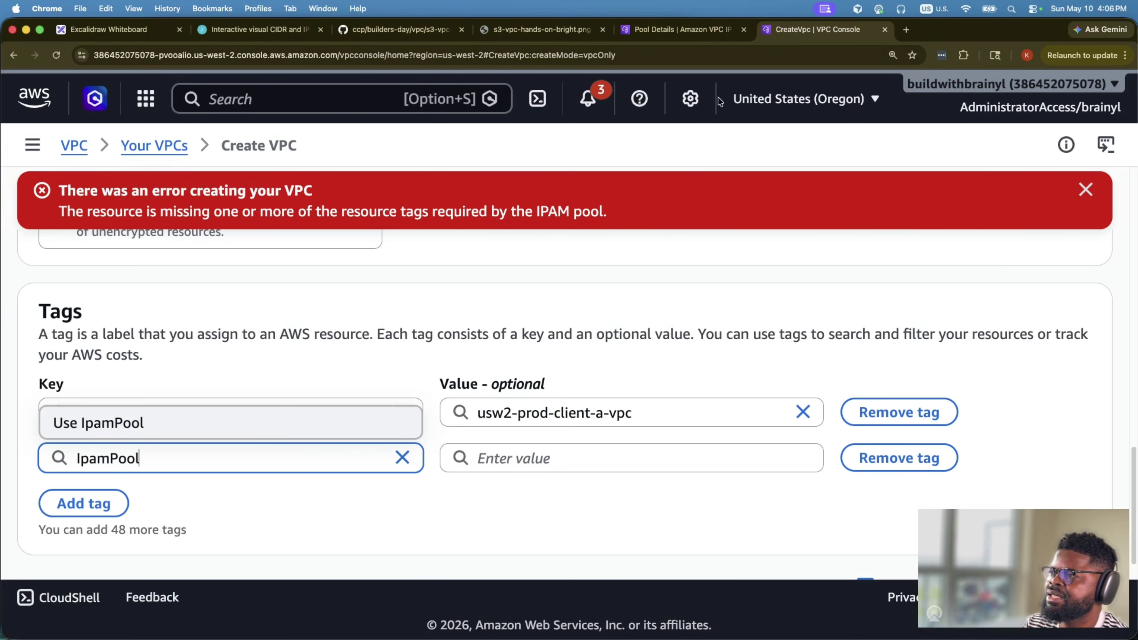
left_click(585, 453)
key("super+v")
left_click(1021, 351)
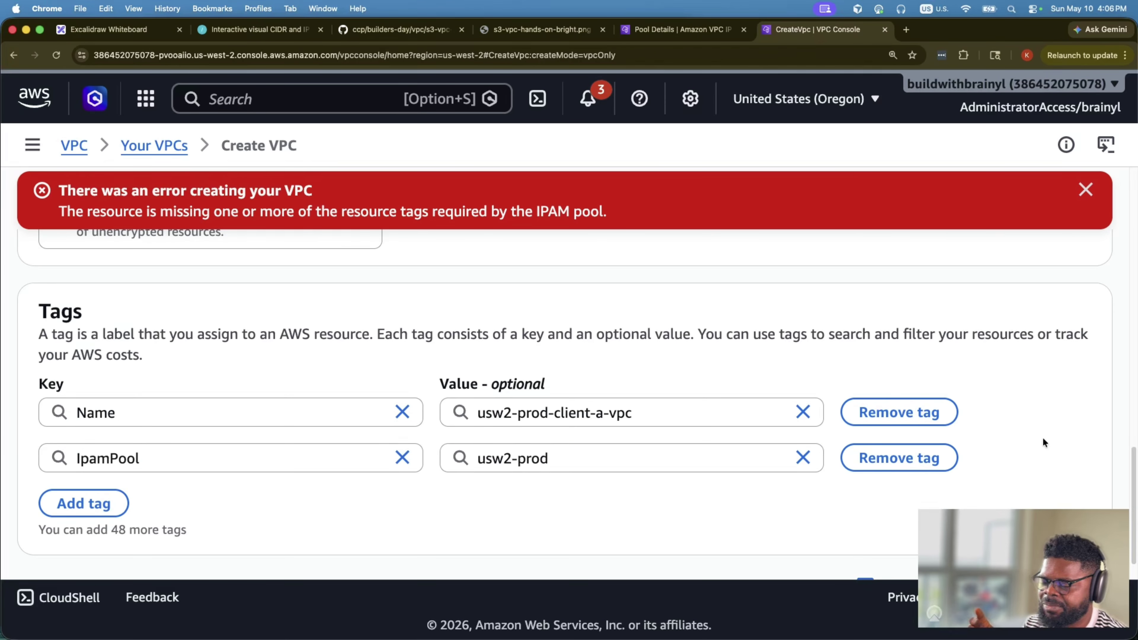
scroll(1043, 437, "down", 1)
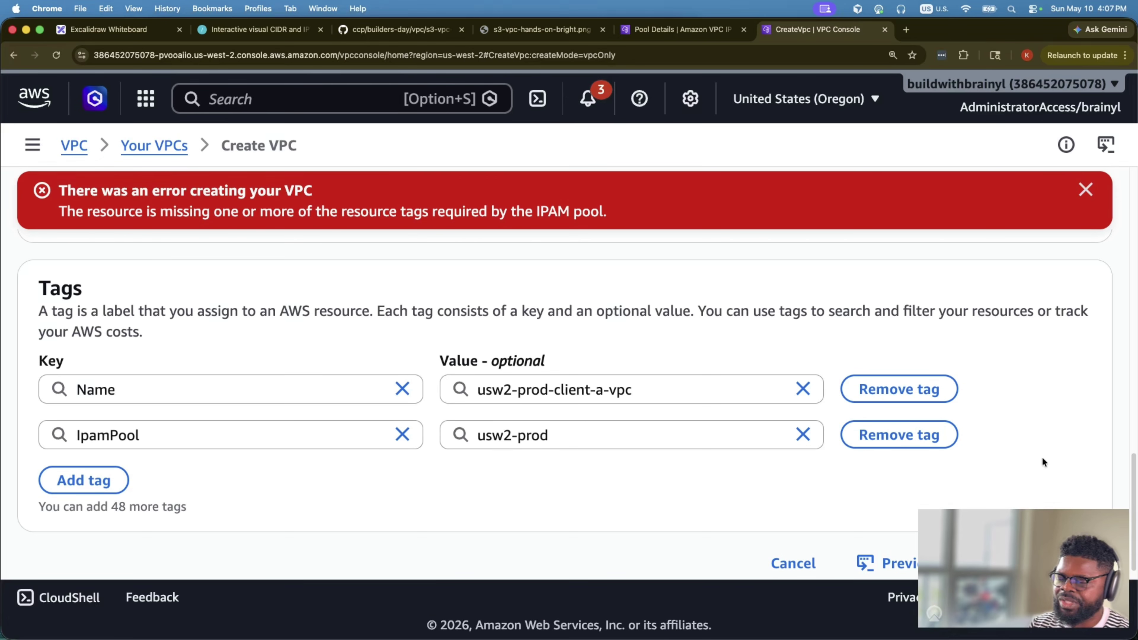
scroll(1042, 457, "down", 1)
left_click(1071, 542)
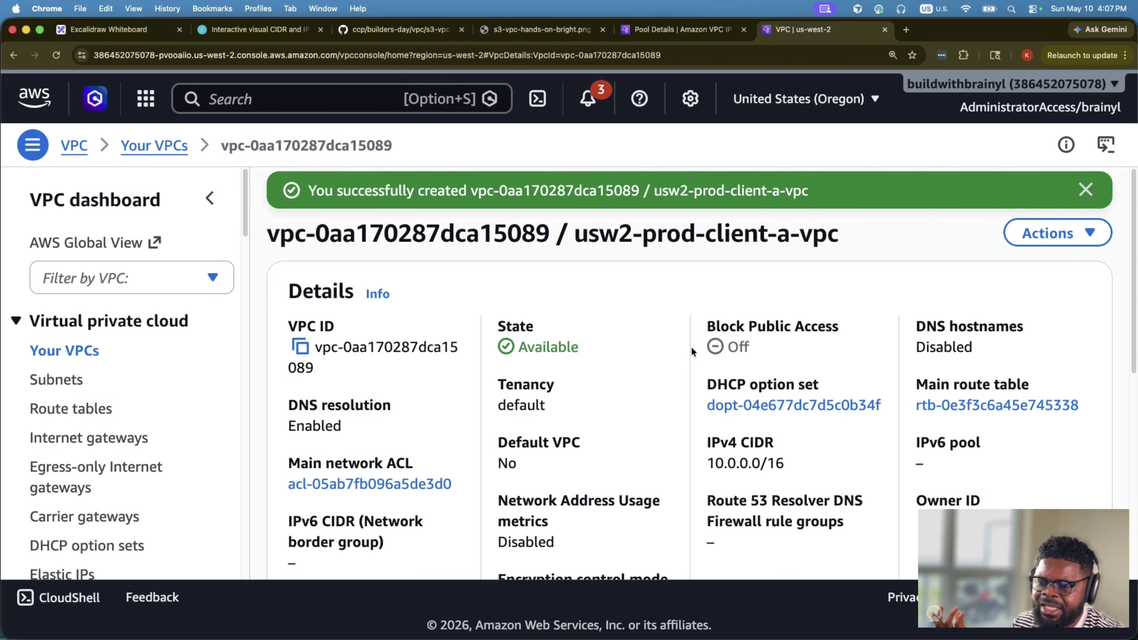
- Check the IPv4 CIDR assigned to the new usw2-prod-client-a-vpc
left_click_drag(714, 466, 789, 464)
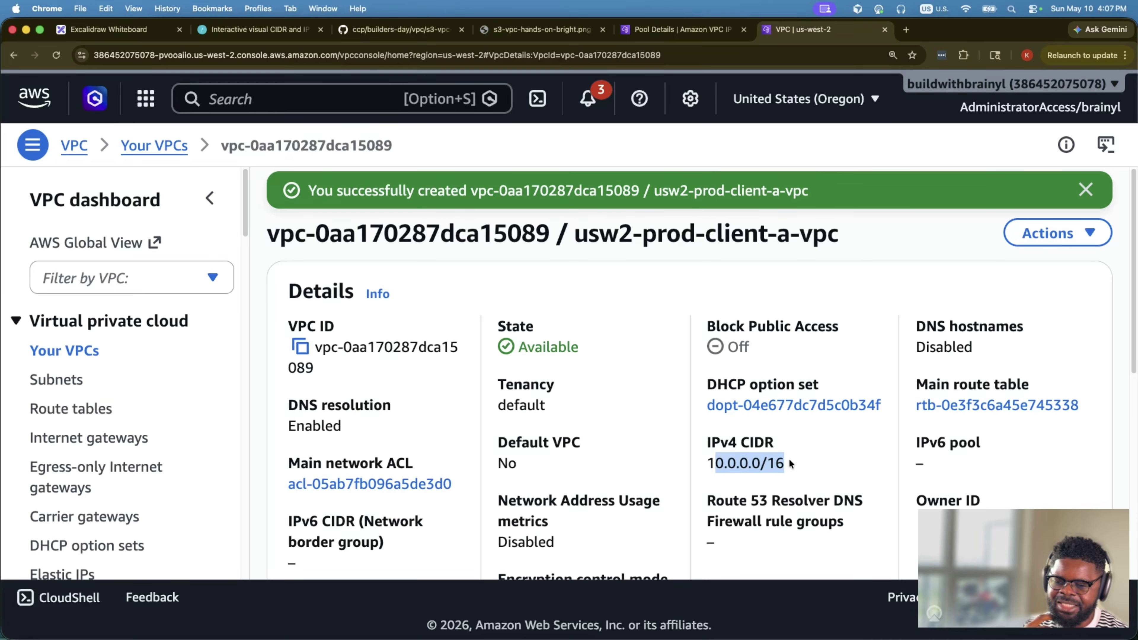
left_click(692, 461)
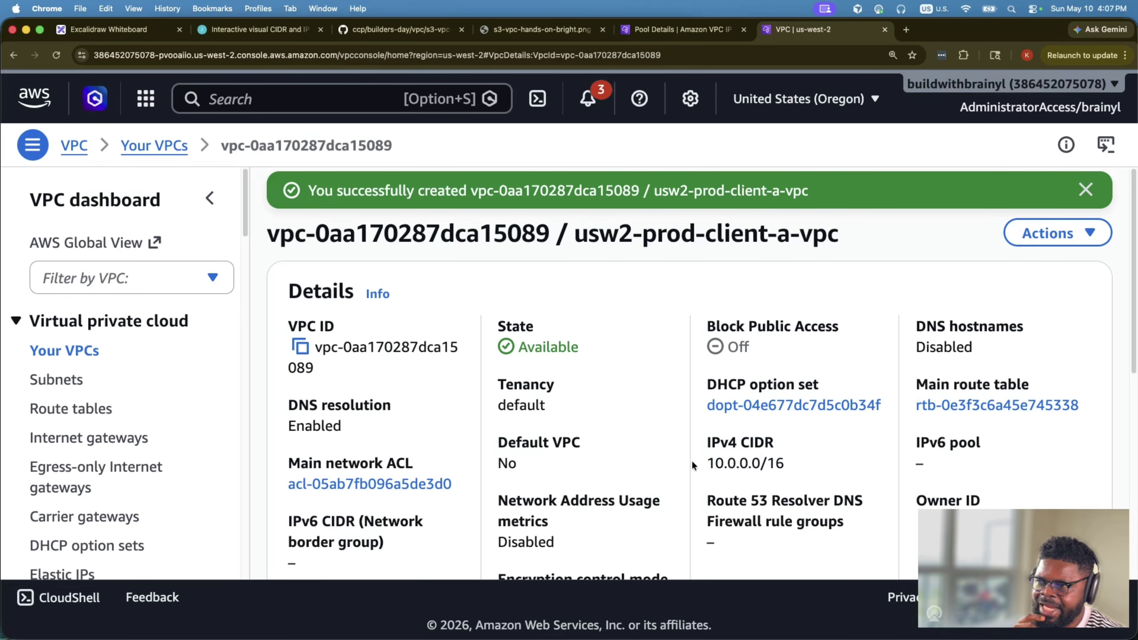
left_click_drag(700, 463, 801, 470)
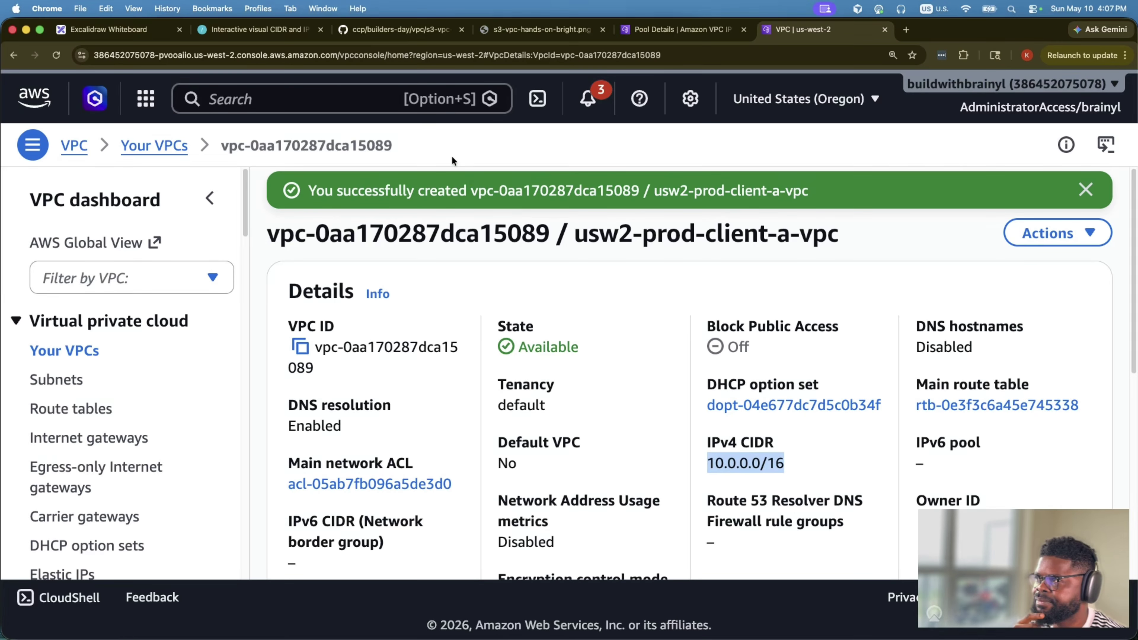
- On the Excalidraw whiteboard, compare the planned client VPC blocks and their parent usw2-prod pool with the created VPC
left_click(106, 28)
scroll(505, 484, "down", 5)
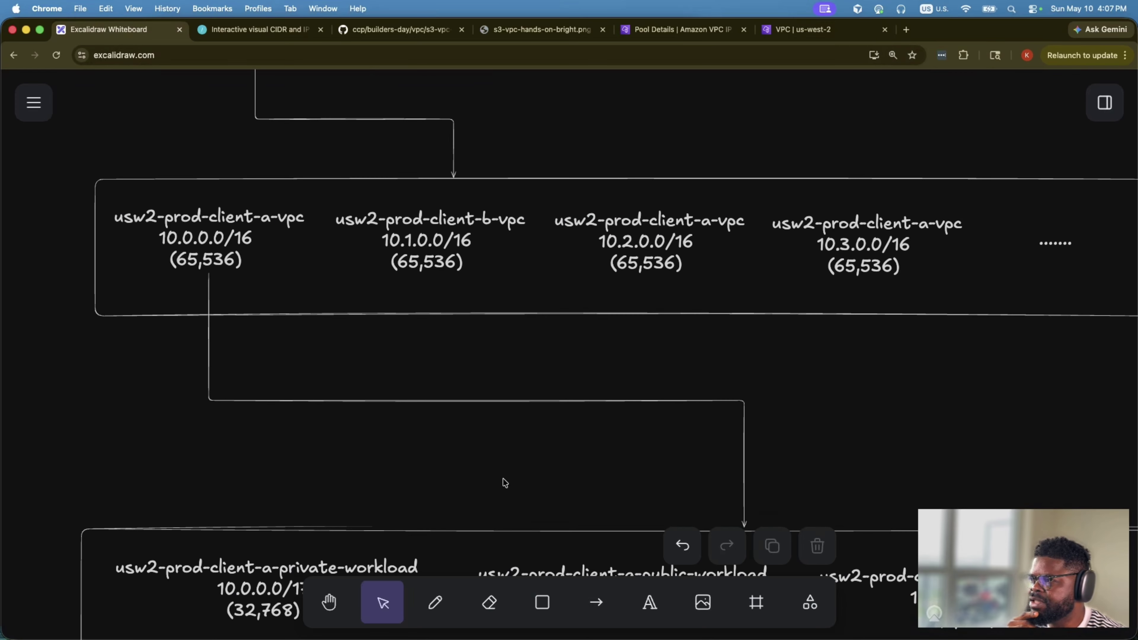
left_click(198, 238)
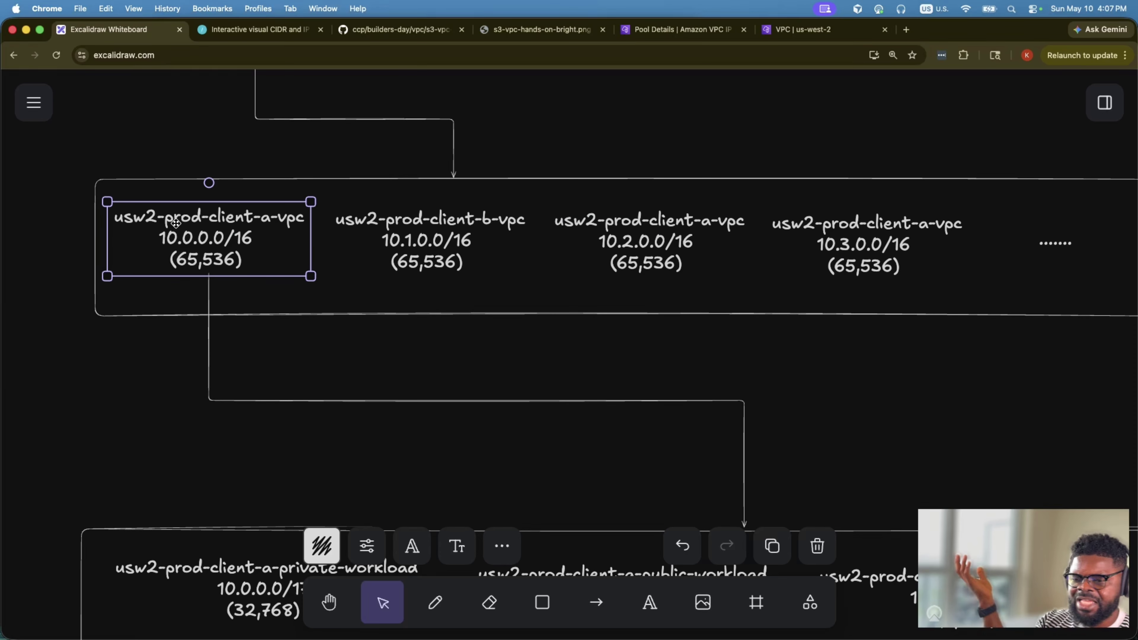
double_click(237, 219)
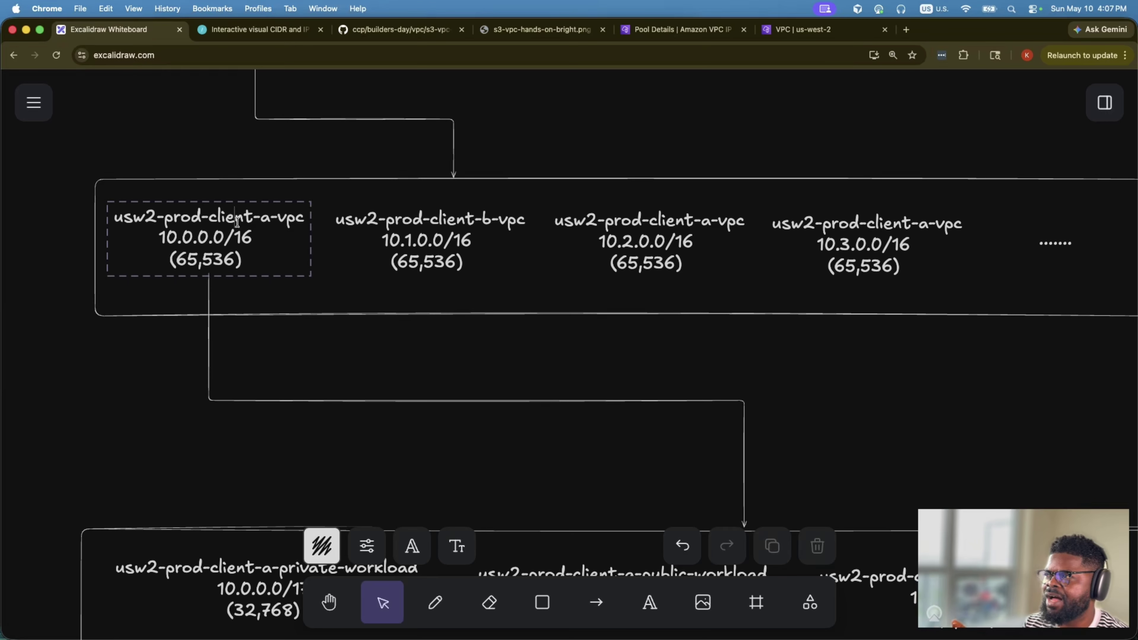
left_click(380, 289)
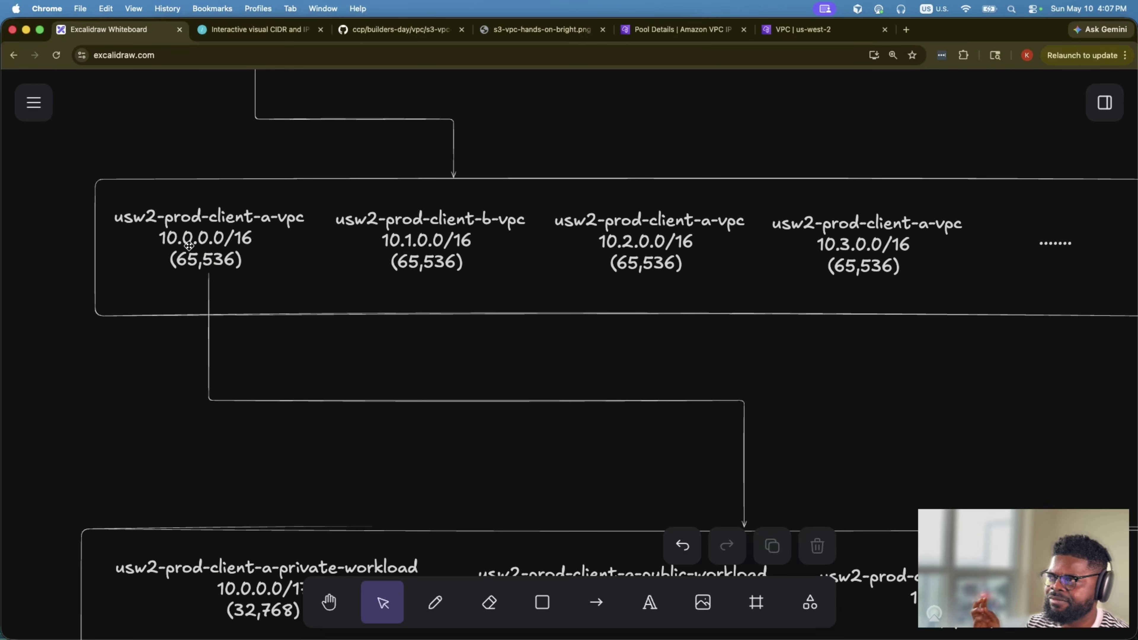
left_click(207, 265)
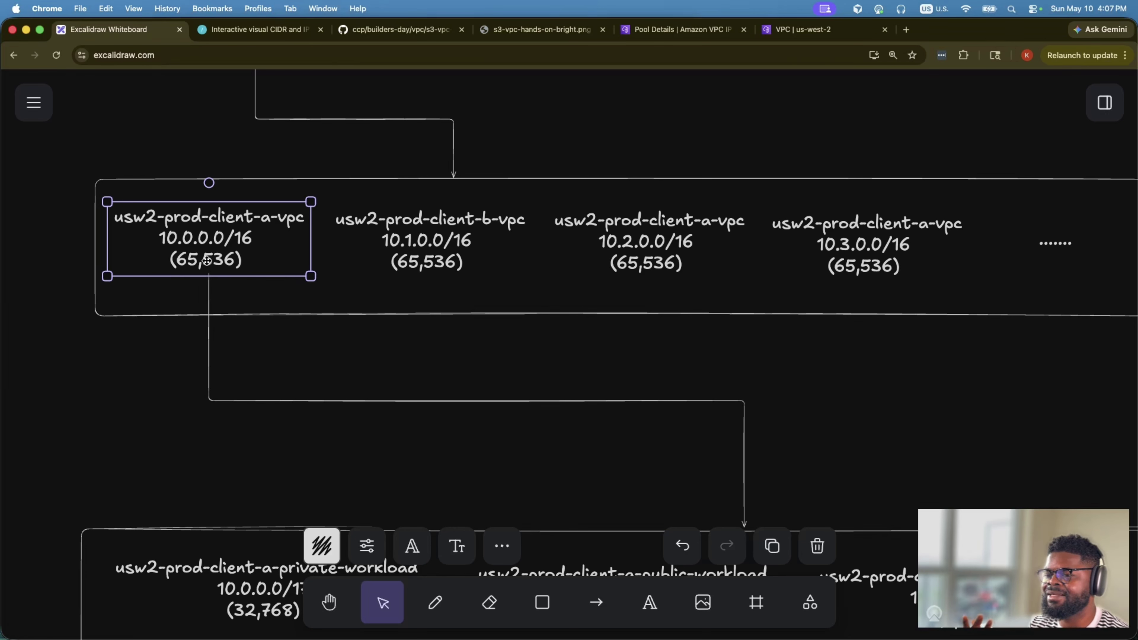
left_click(413, 262)
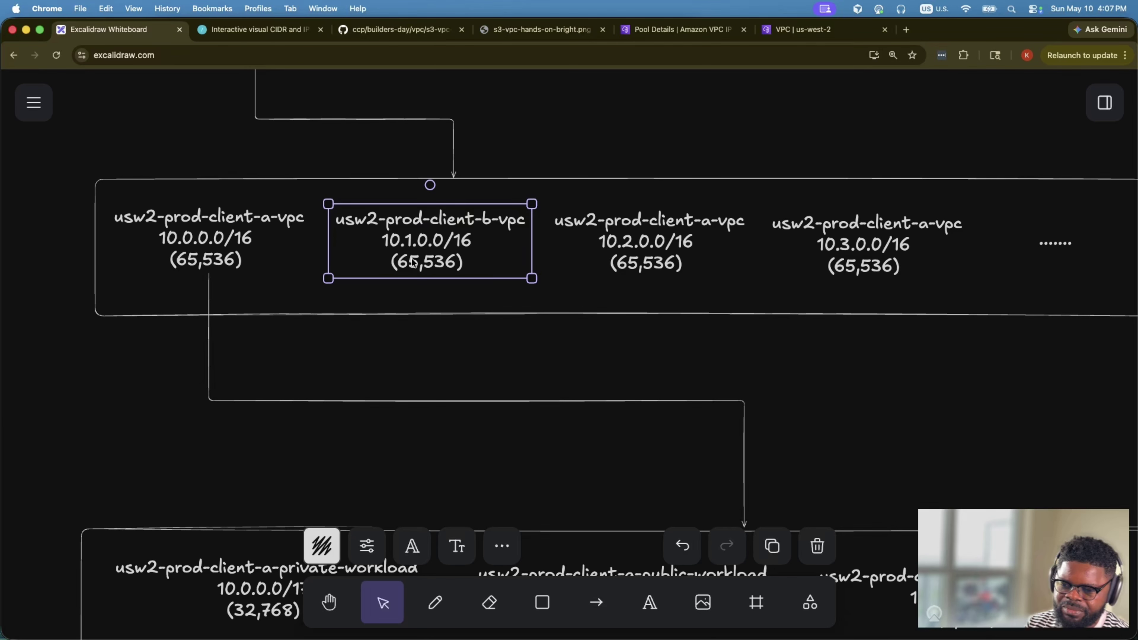
left_click(675, 242)
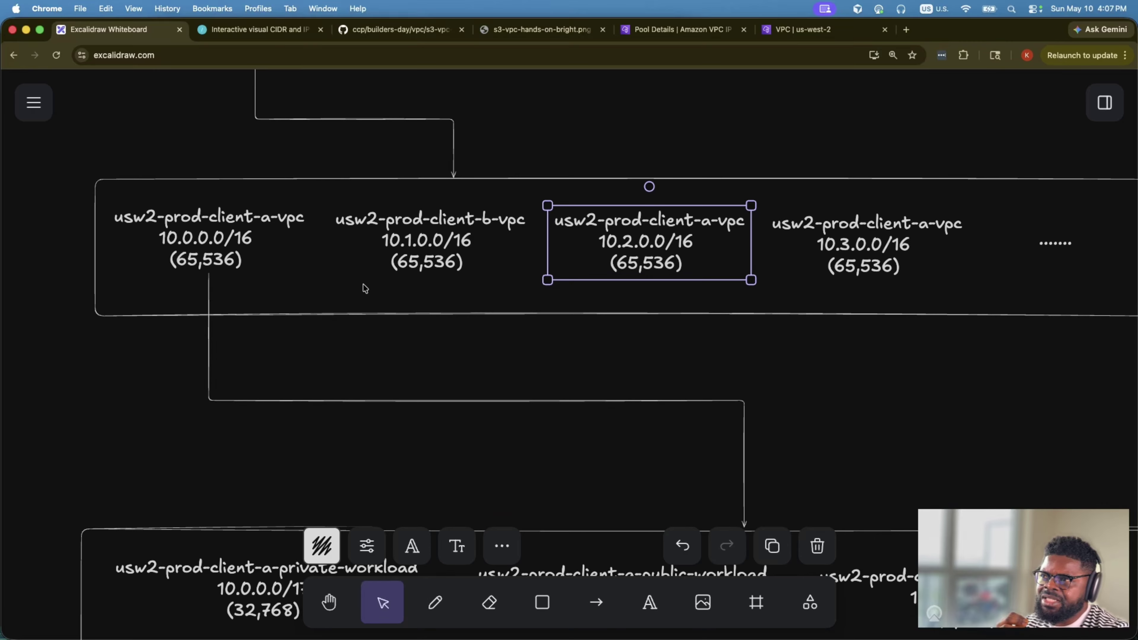
scroll(365, 289, "up", 2)
scroll(365, 289, "up", 8)
scroll(365, 289, "down", 1)
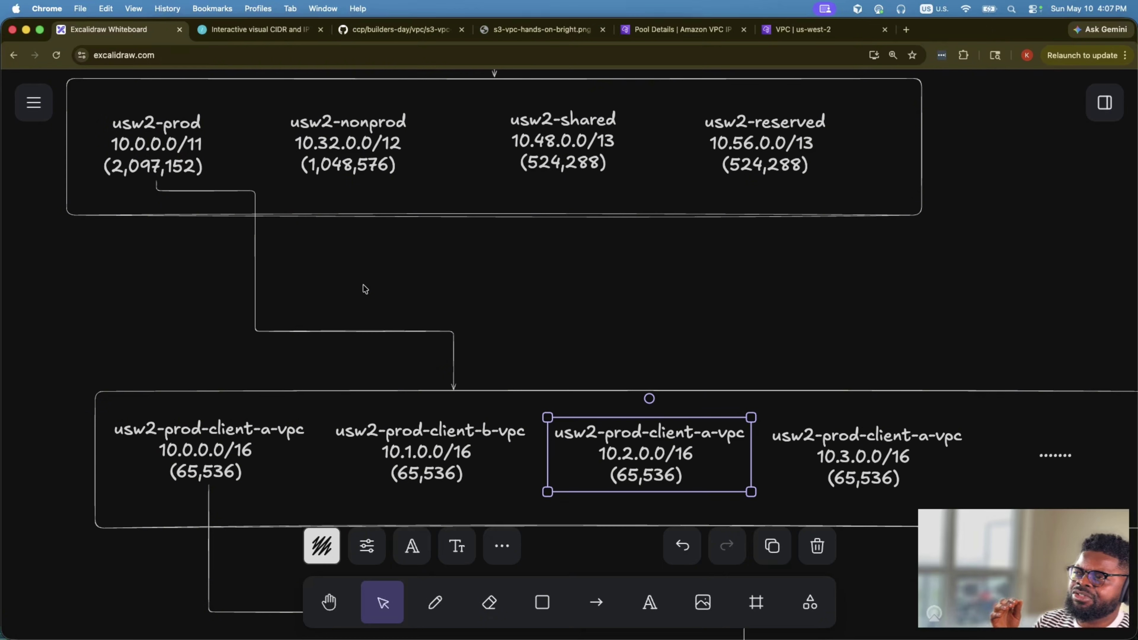
- Examine the whiteboard's address hierarchy from the usw2-prod pool through the client-a VPC down to its workload and endpoint pools
left_click(152, 168)
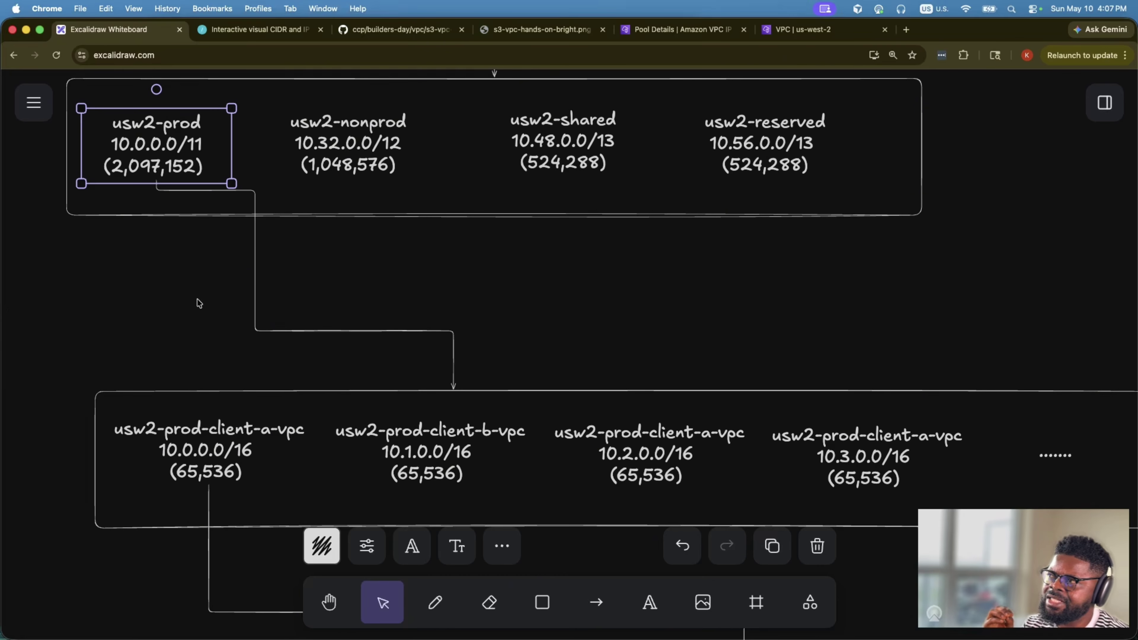
left_click(213, 443)
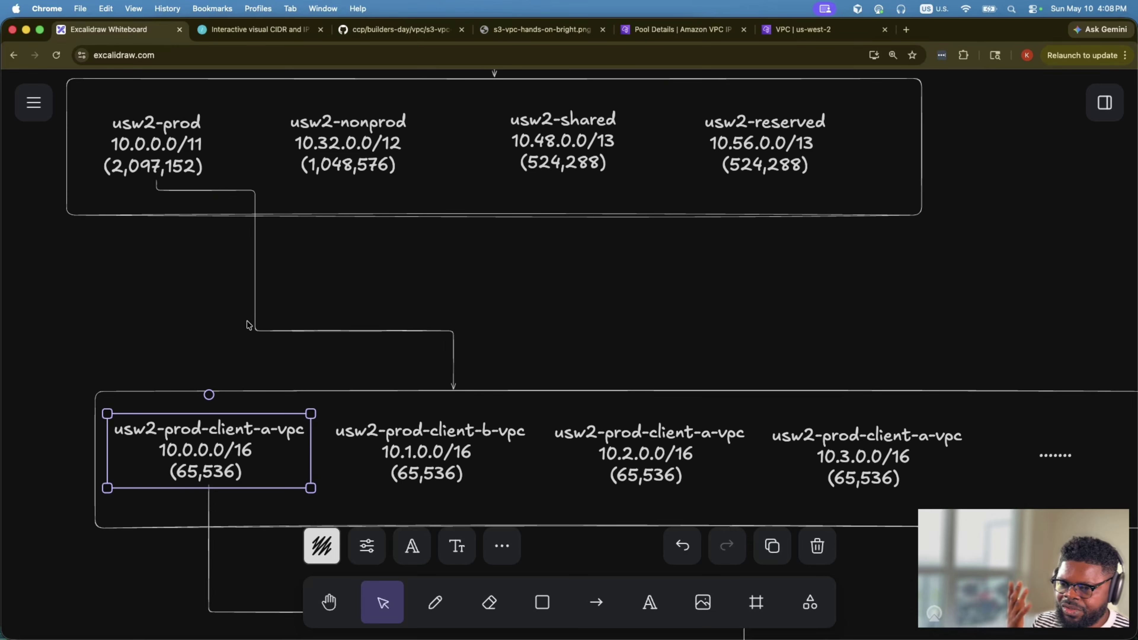
scroll(272, 340, "down", 3)
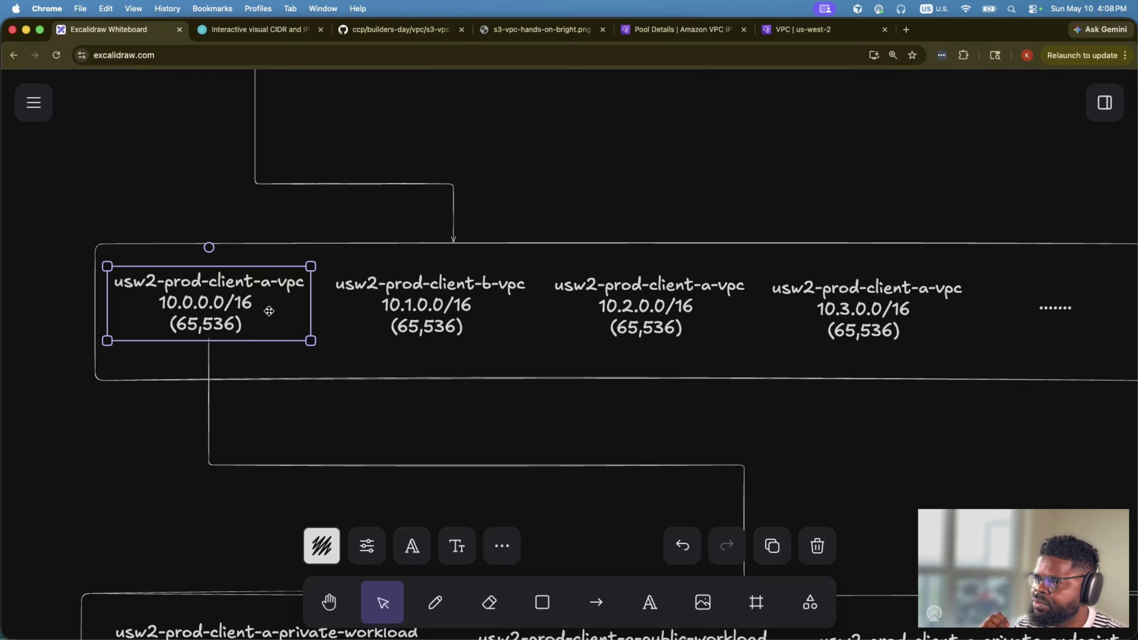
scroll(271, 307, "down", 1)
left_click(902, 432)
scroll(903, 434, "down", 3)
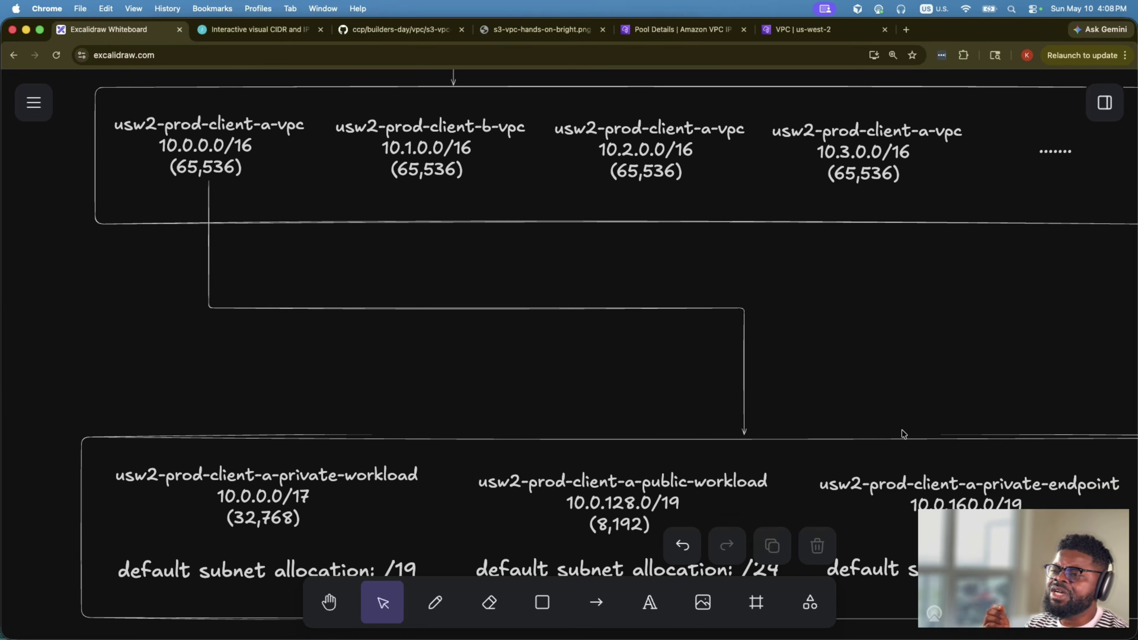
key("super+minus")
key("super+minus")
key("super+minus")
key("super+minus")
key("super+minus")
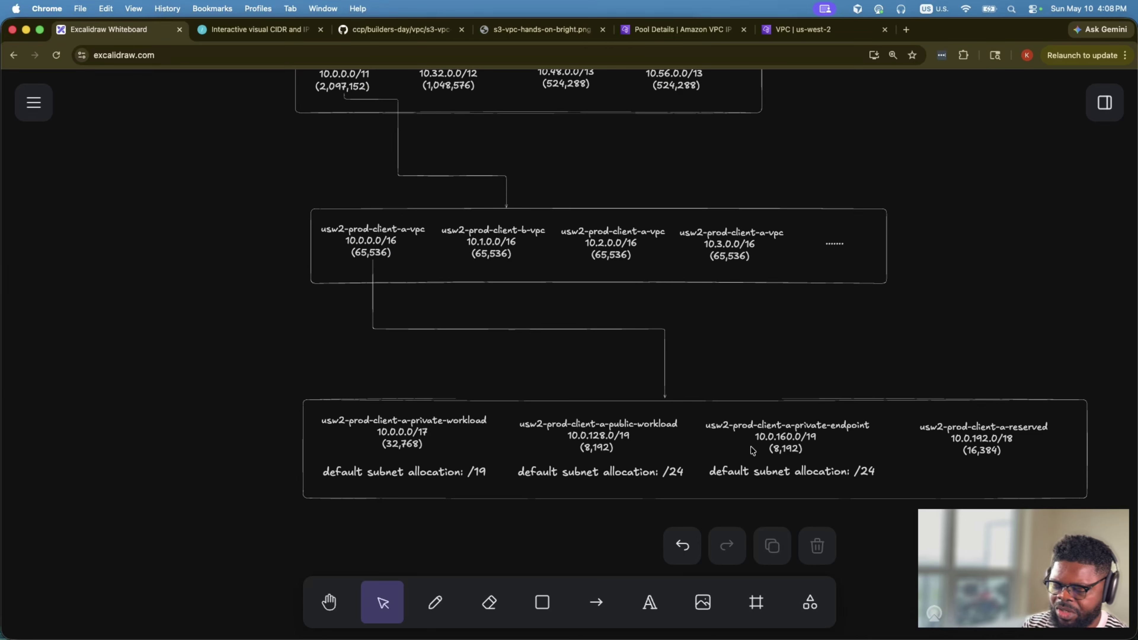
key("super+equal")
key("super+equal")
key("super+equal")
key("super+equal")
scroll(752, 450, "down", 1)
- Examine the Region and VPC diagram, including the VPC's address range and the AZ-1 datacenter's public subnet
scroll(488, 308, "up", 15)
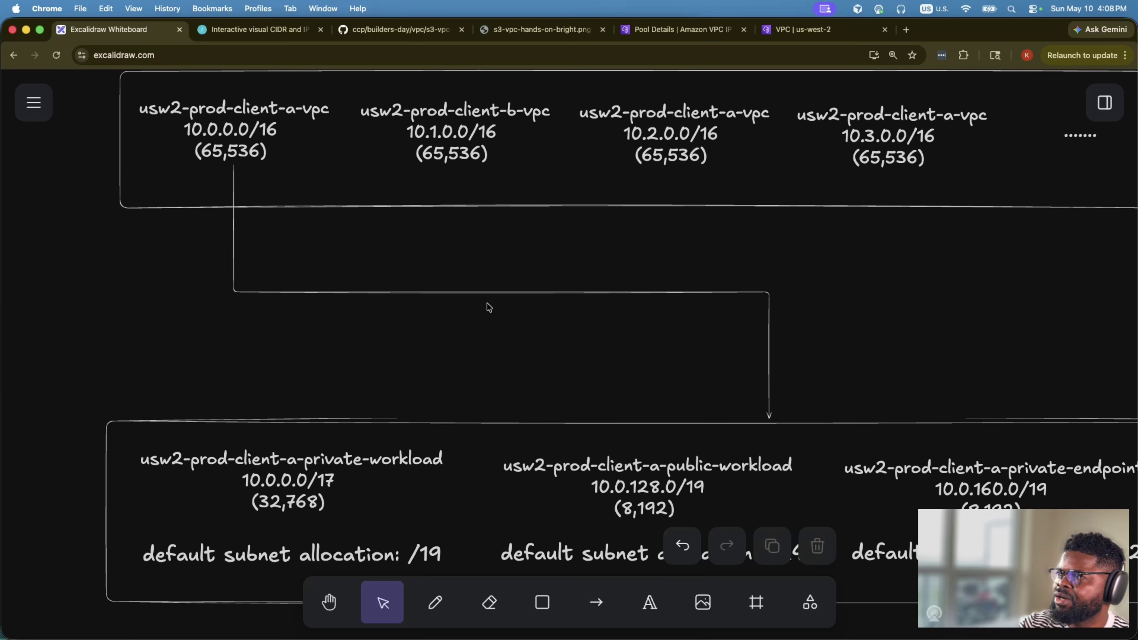
scroll(488, 308, "up", 5)
scroll(488, 307, "right", 10)
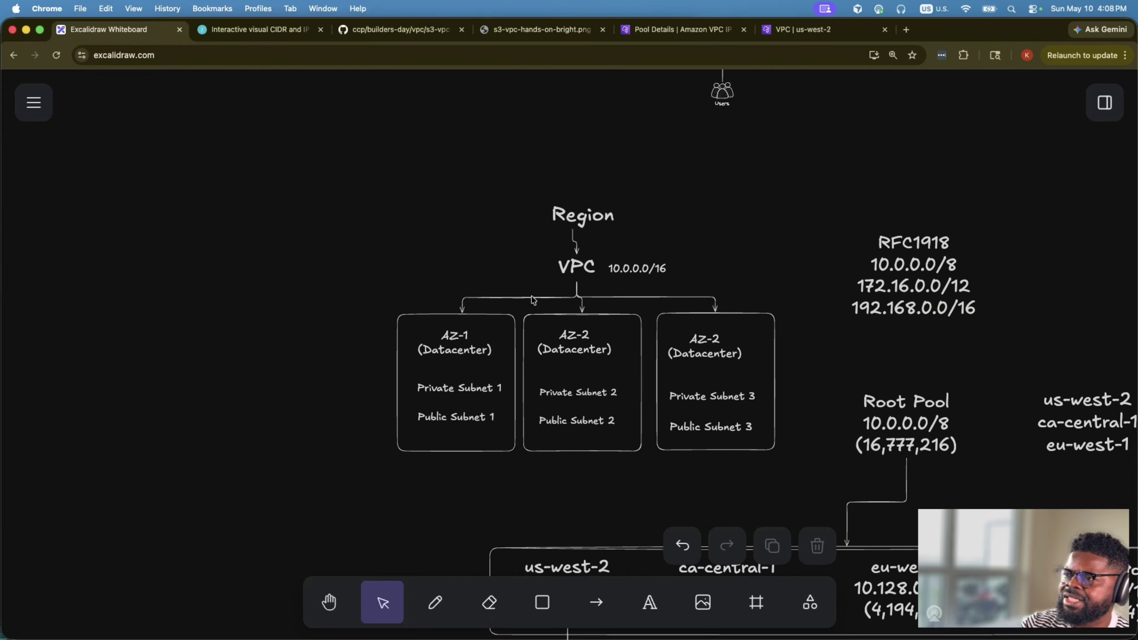
left_click(376, 160)
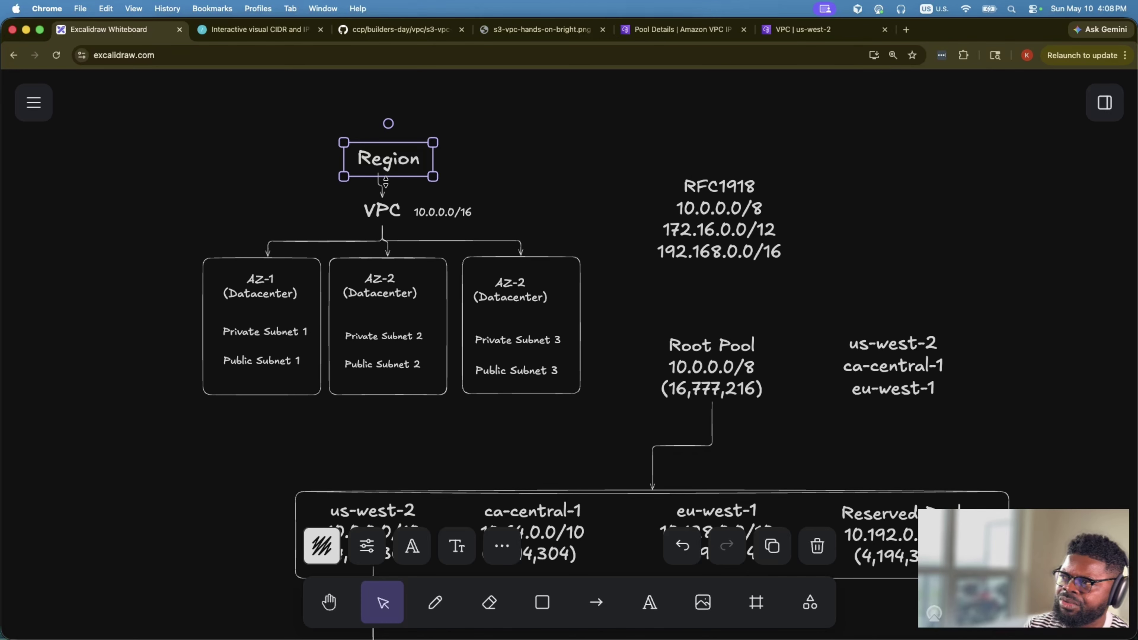
left_click(384, 210)
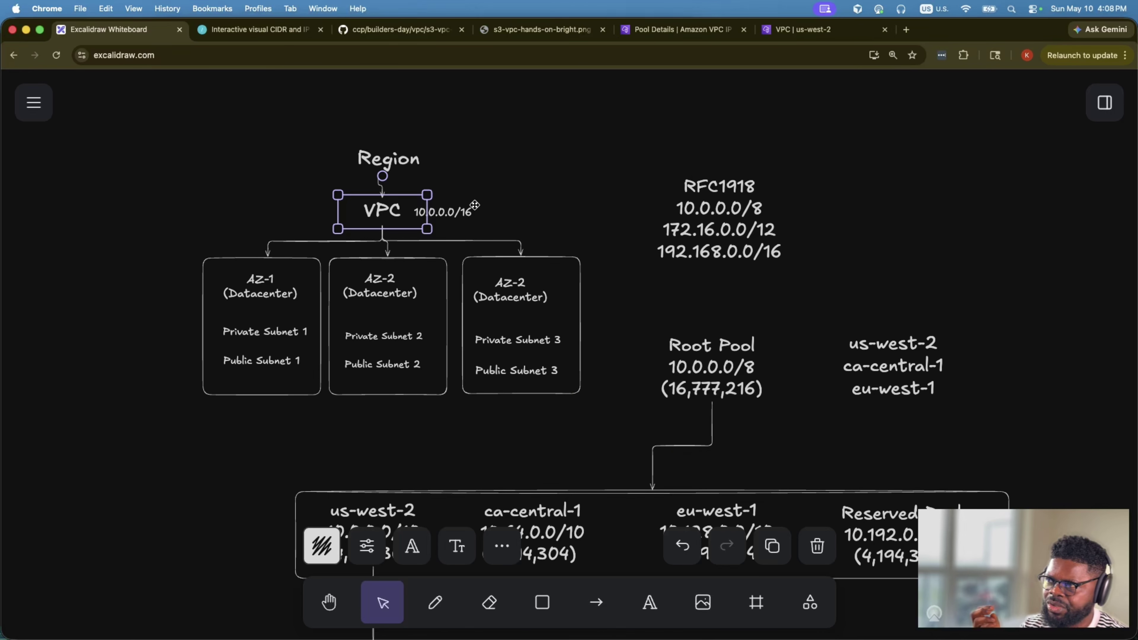
left_click(465, 212)
left_click(259, 293)
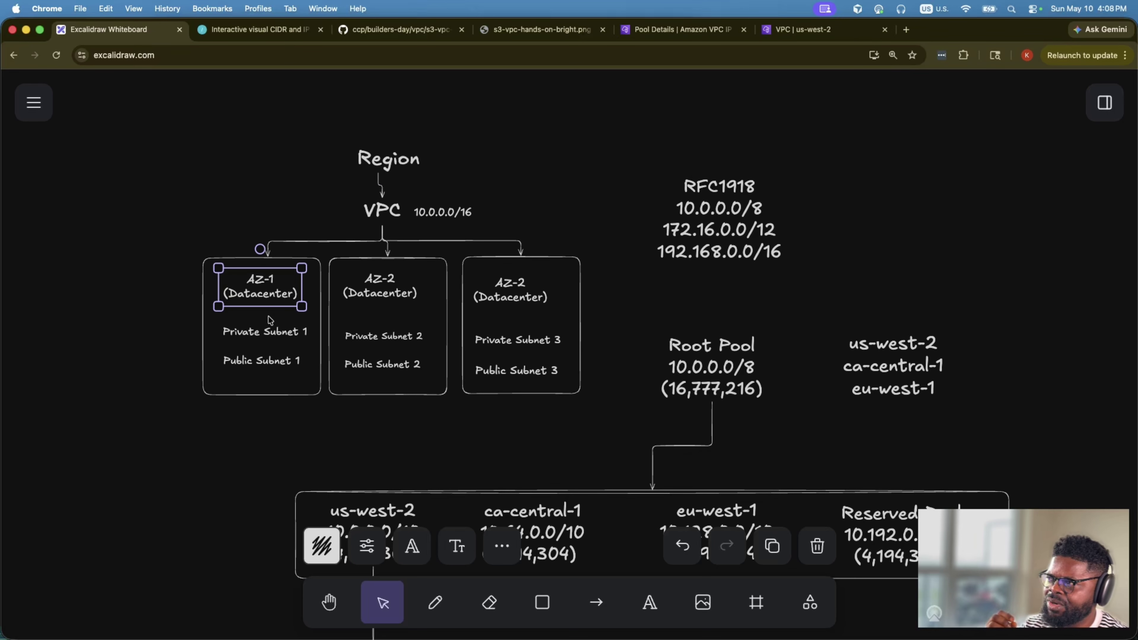
left_click(267, 352)
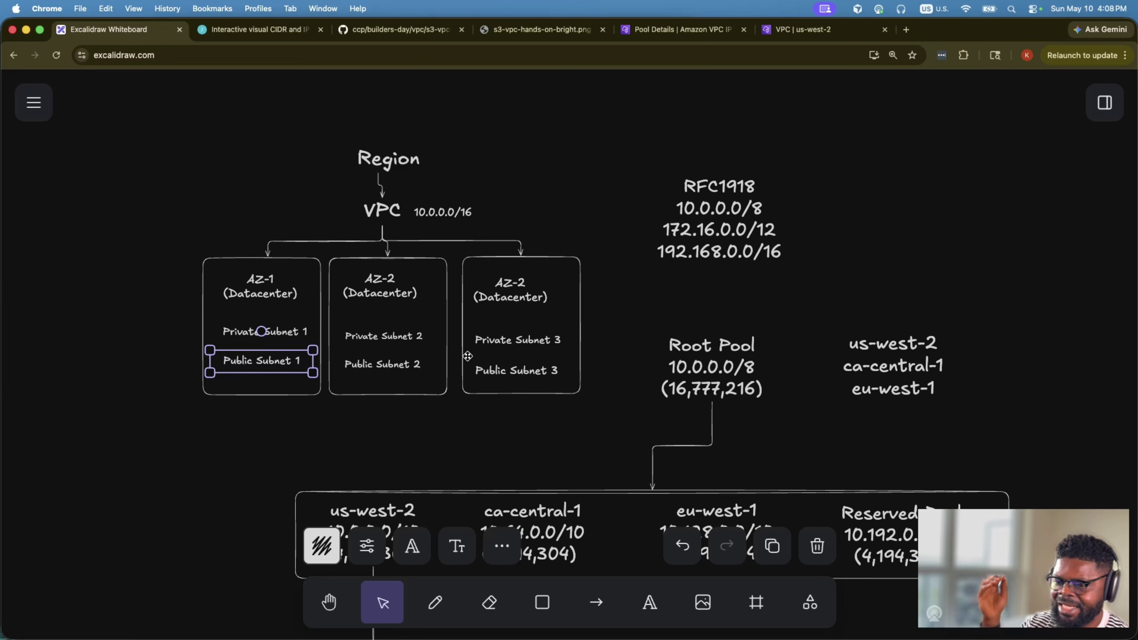
- Compare the usw2-prod-client-a-vpc block with the private-workload, public-workload and private-endpoint pools below it
scroll(469, 353, "down", 20)
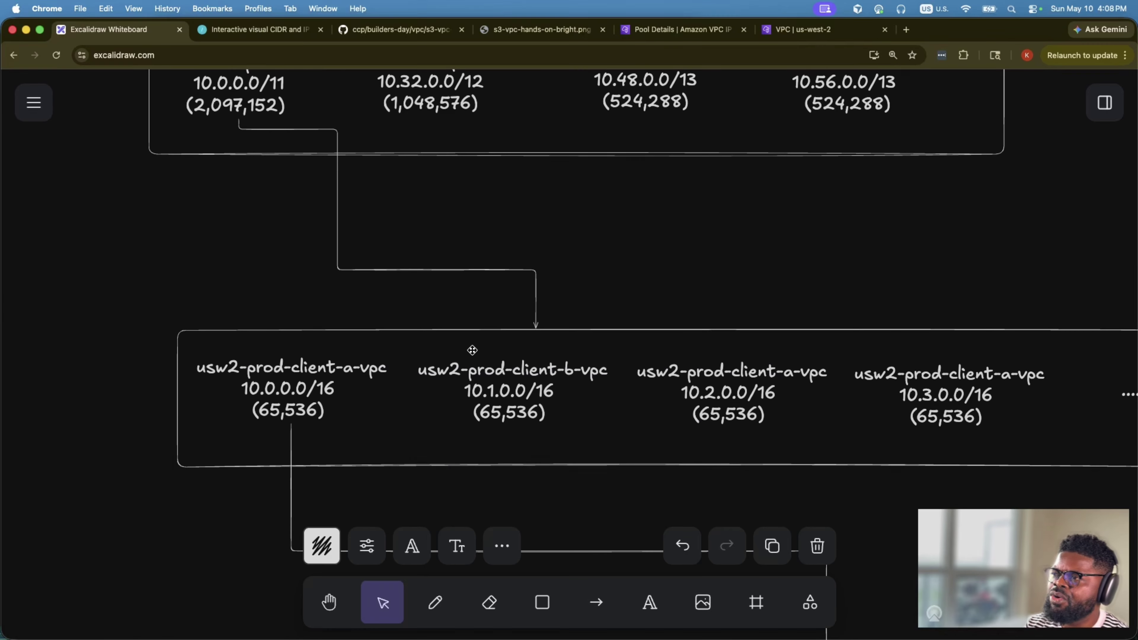
left_click(291, 195)
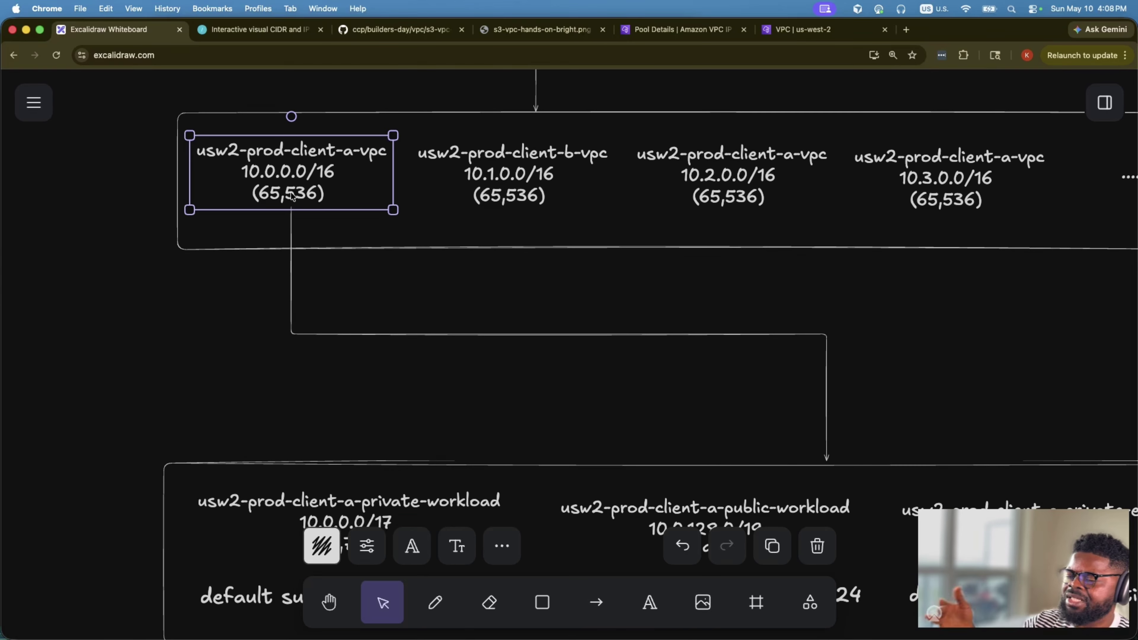
scroll(327, 248, "down", 6)
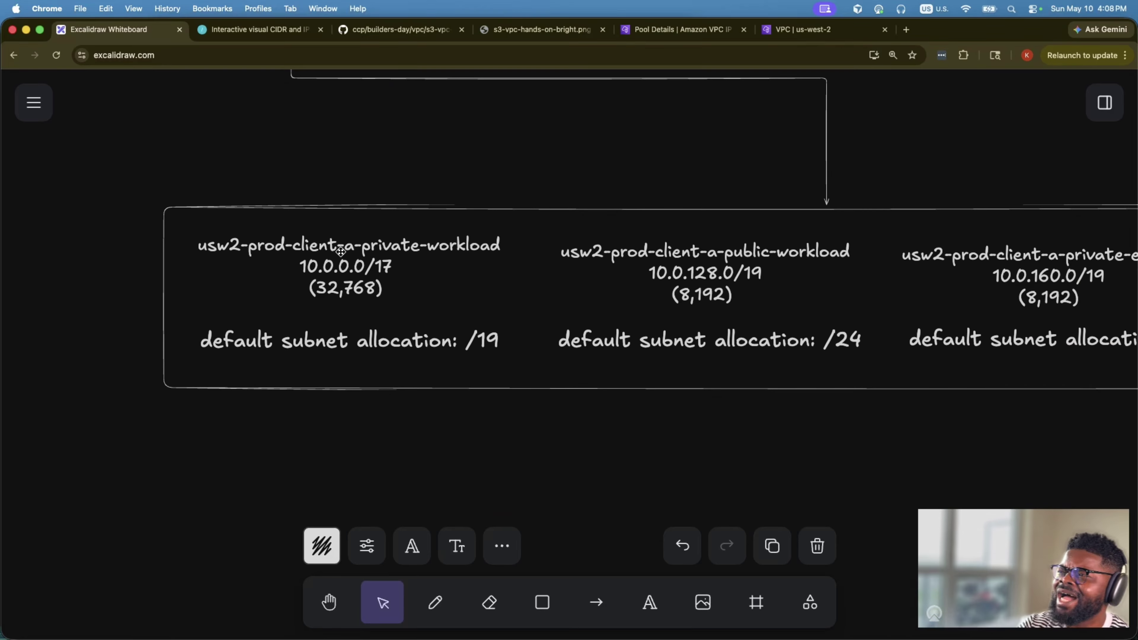
scroll(341, 252, "right", 3)
scroll(340, 252, "up", 1)
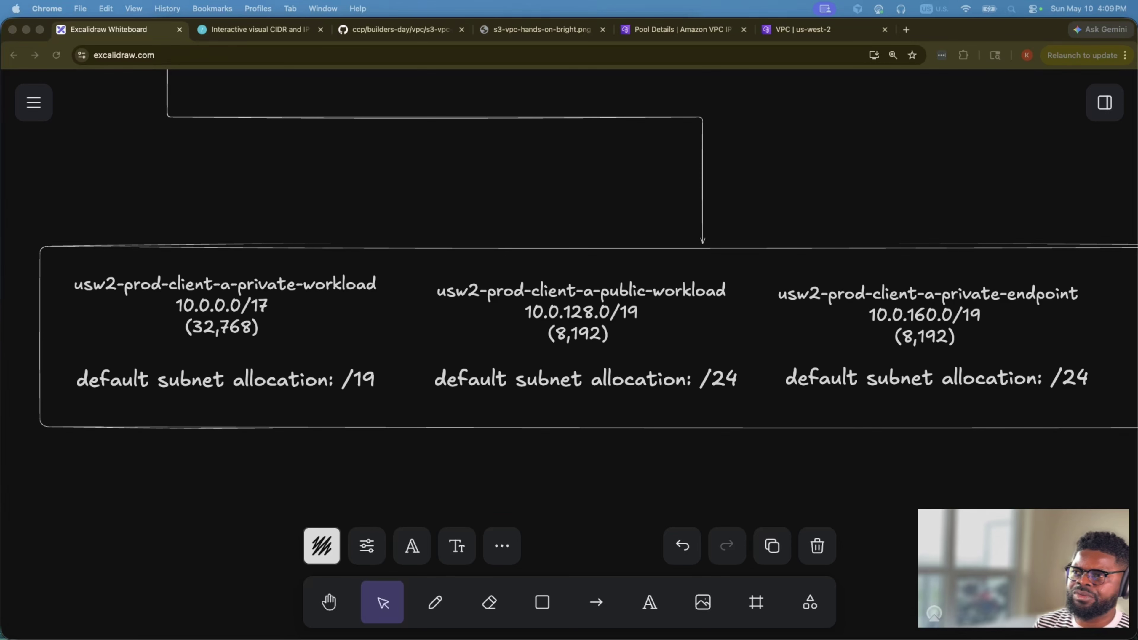
scroll(371, 291, "up", 2)
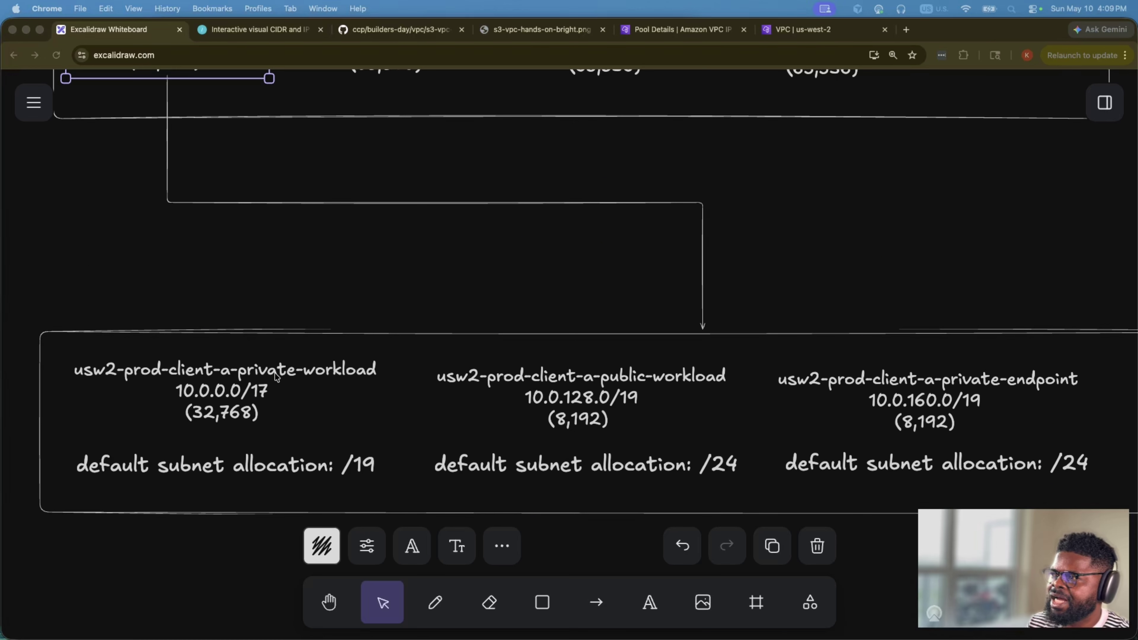
left_click(221, 367)
scroll(222, 367, "up", 2)
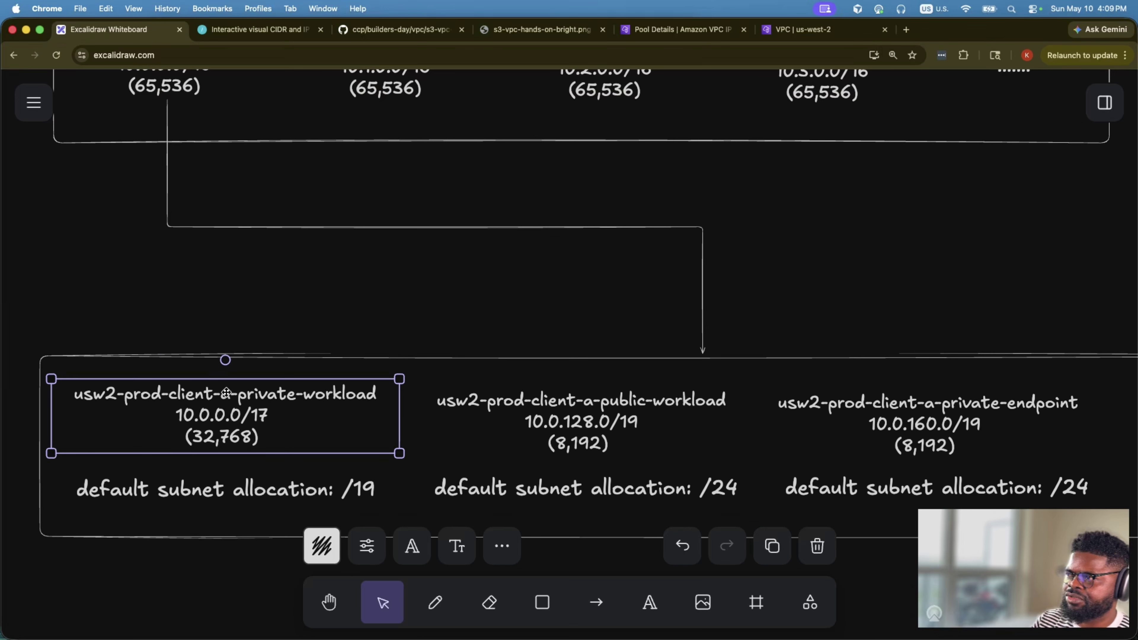
scroll(252, 449, "down", 5)
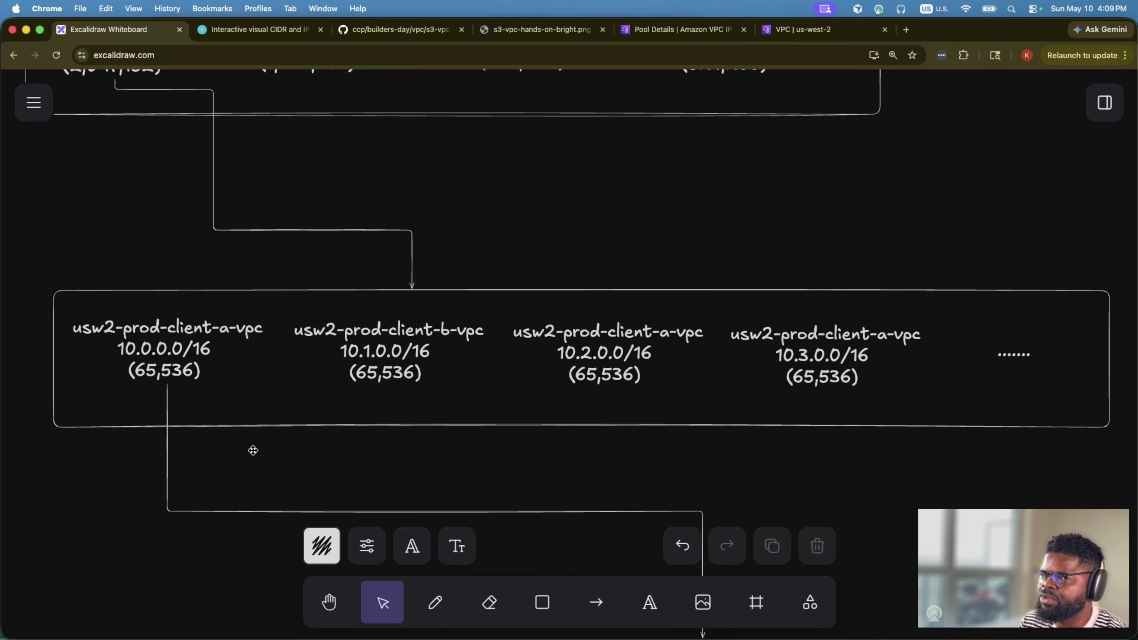
left_click(149, 356)
scroll(149, 359, "down", 2)
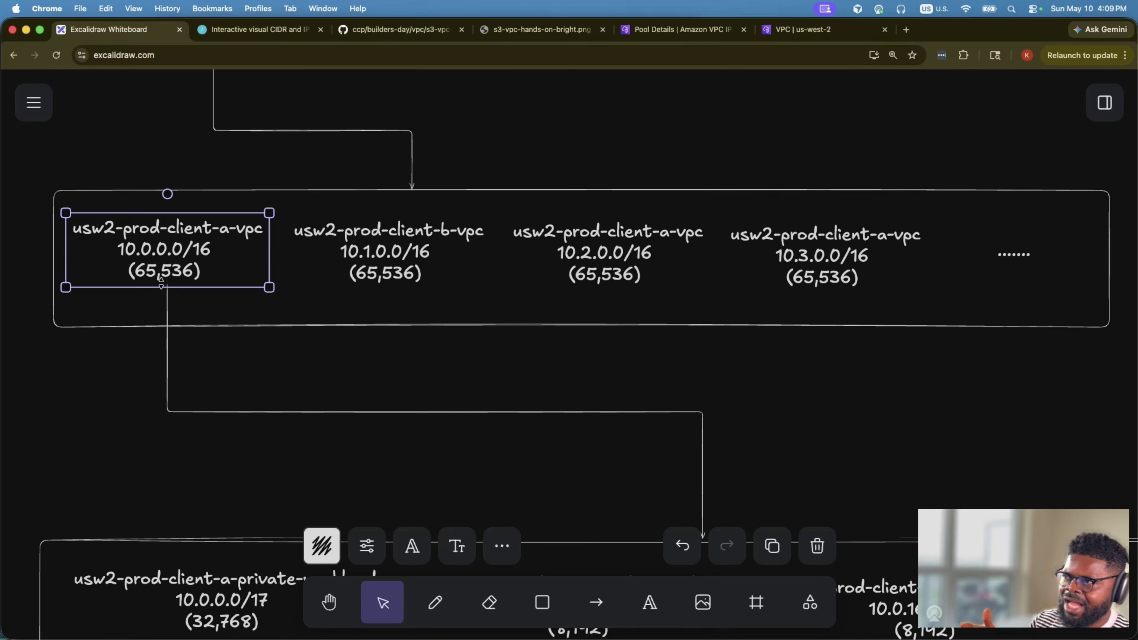
scroll(159, 251, "down", 7)
scroll(159, 251, "up", 7)
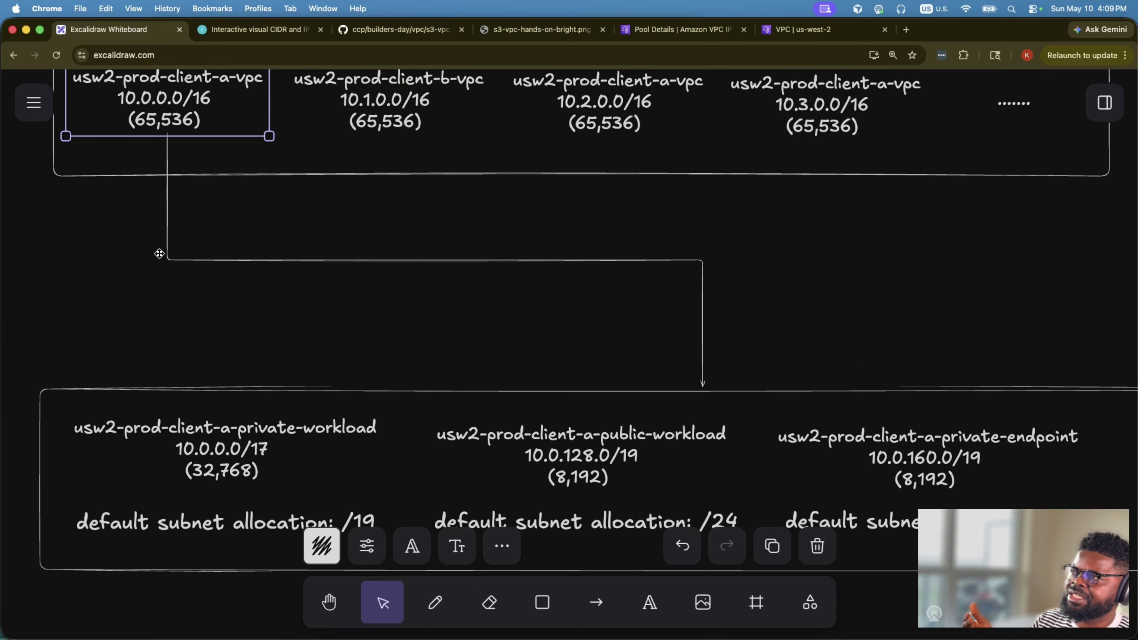
scroll(204, 222, "down", 1)
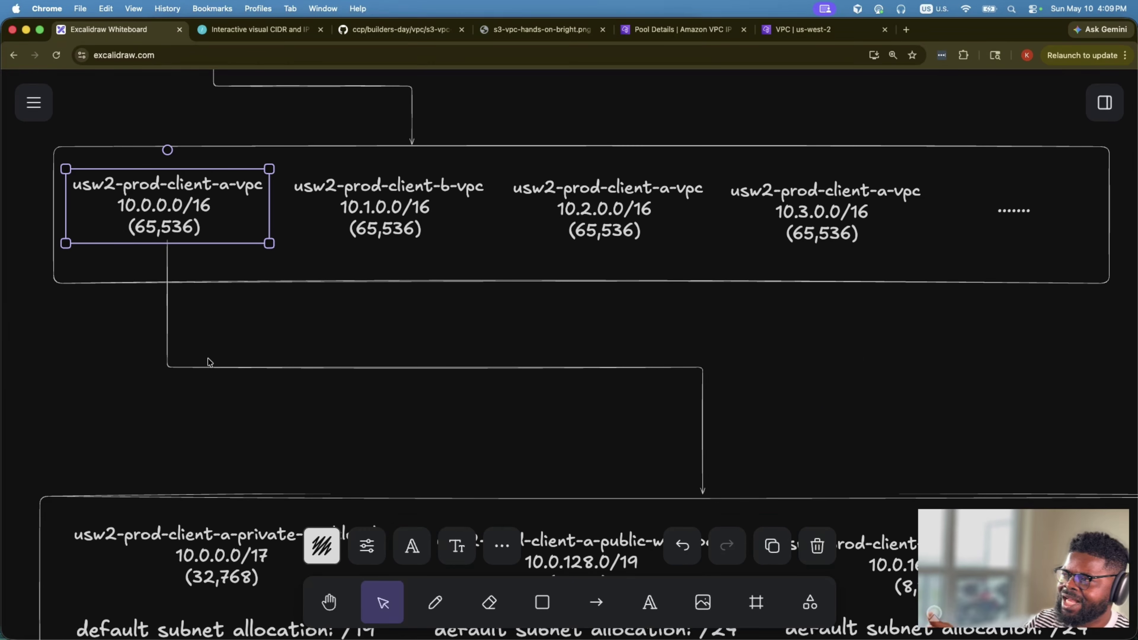
scroll(208, 219, "down", 3)
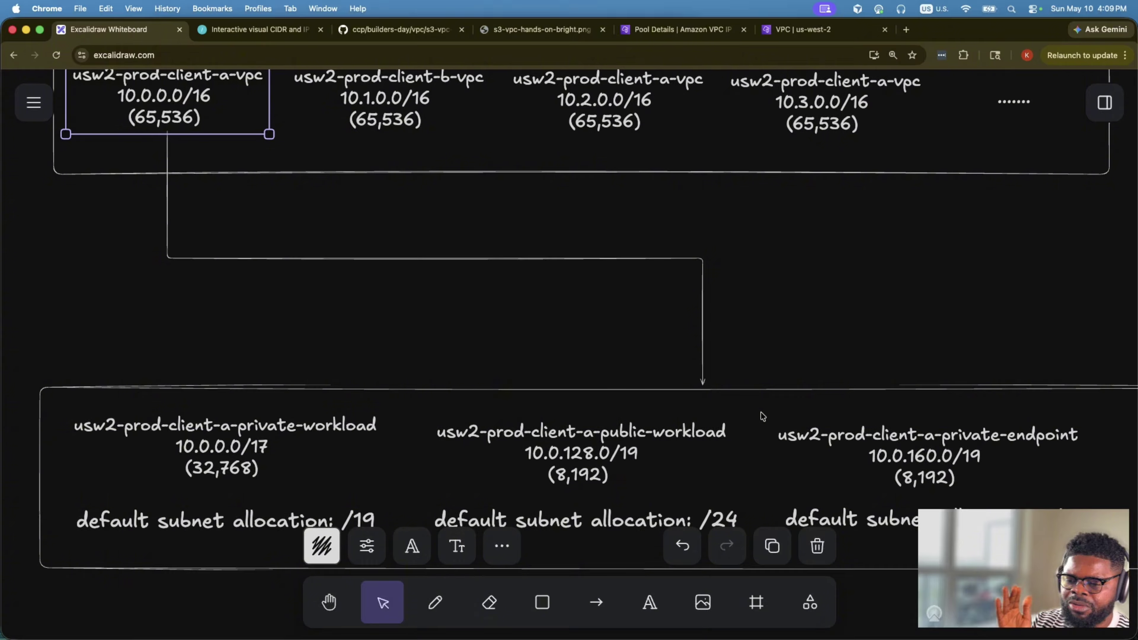
scroll(562, 392, "up", 3)
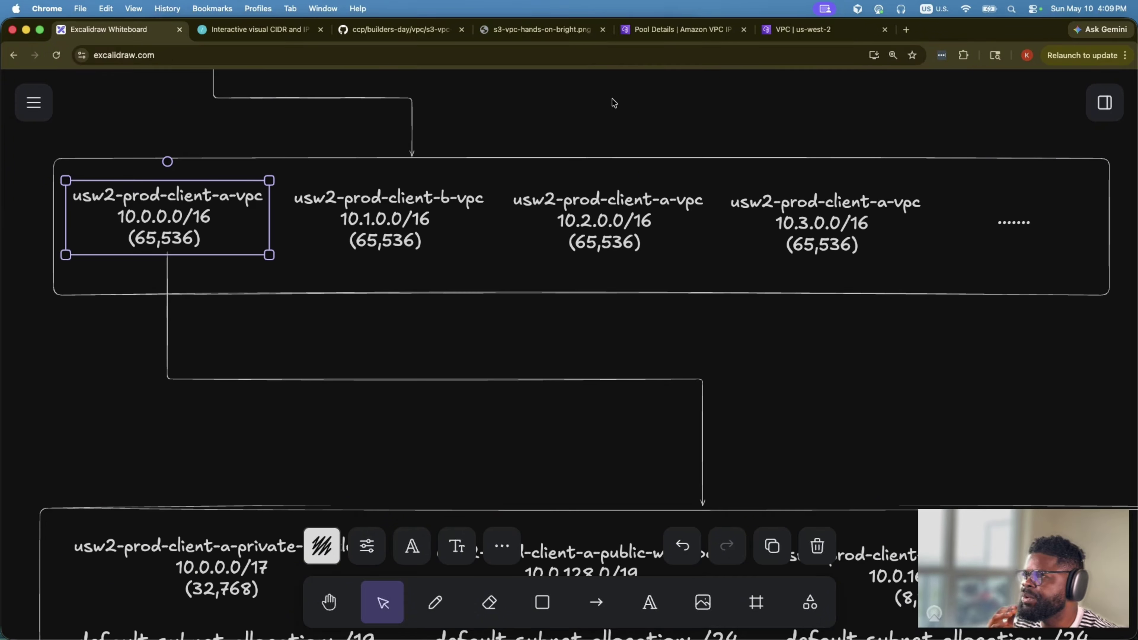
- Switch to the AWS console and review the list of pools in Amazon VPC IP Address Manager
left_click(670, 32)
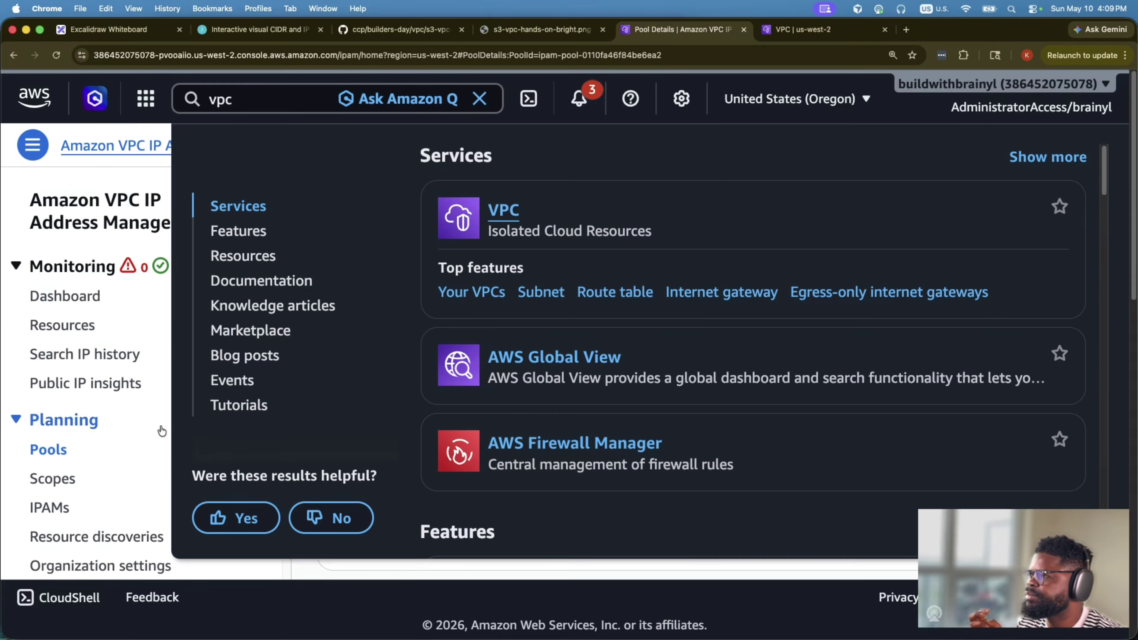
left_click(151, 457)
left_click(51, 451)
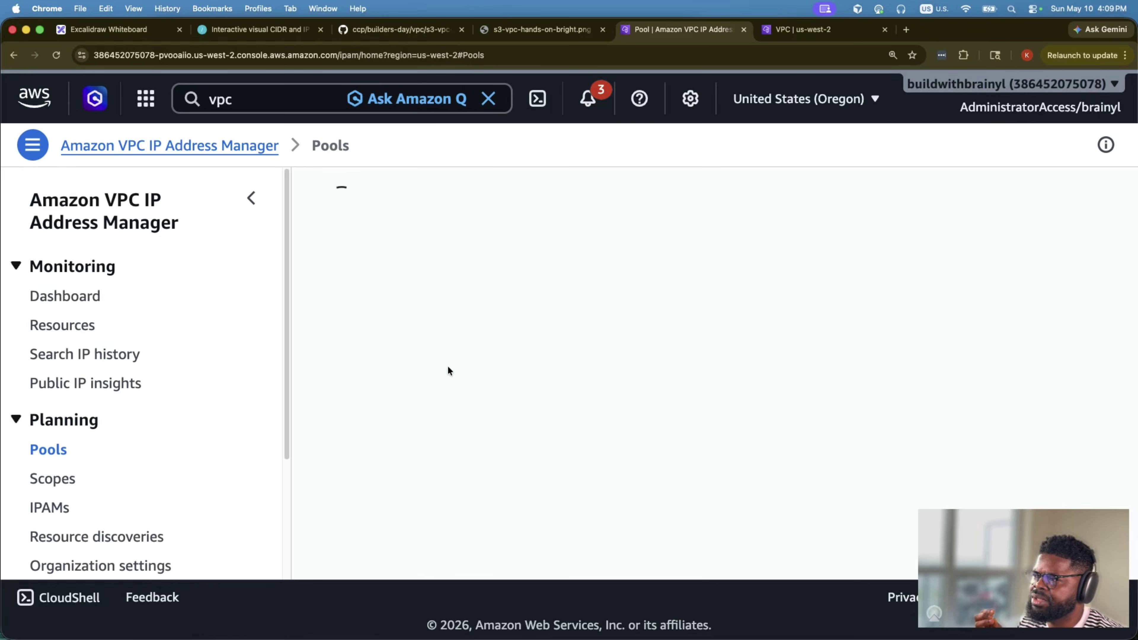
scroll(536, 340, "down", 1)
scroll(536, 341, "down", 10)
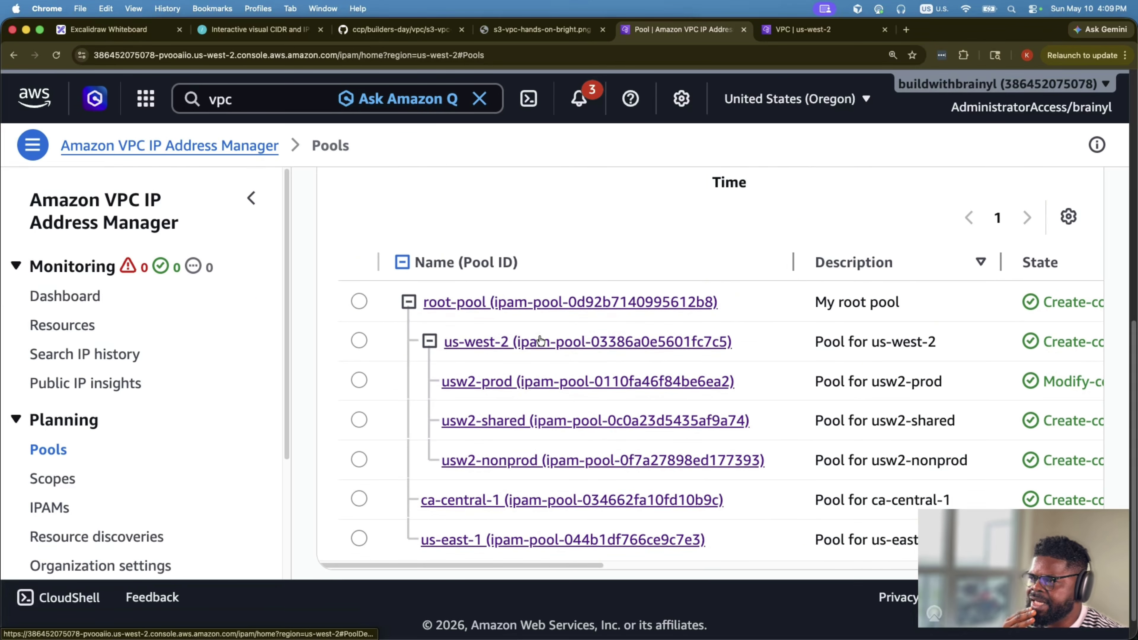
scroll(709, 289, "up", 5)
scroll(345, 170, "up", 5)
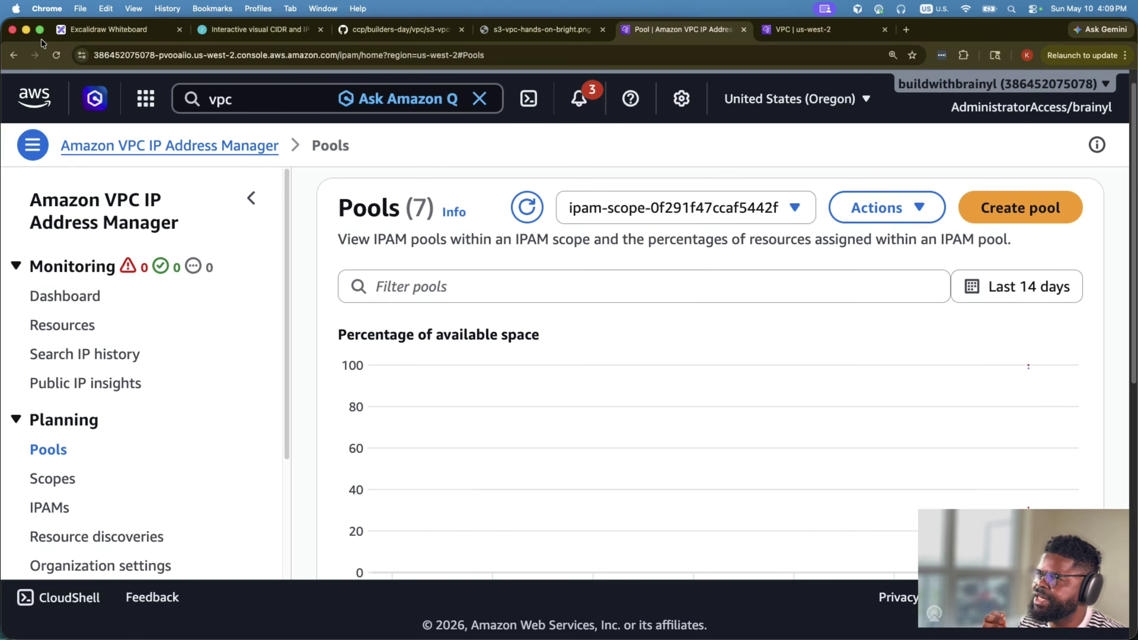
- Reload the page and review the IPAM resources list, including the VPC's subnets and the overlap status column
left_click(56, 55)
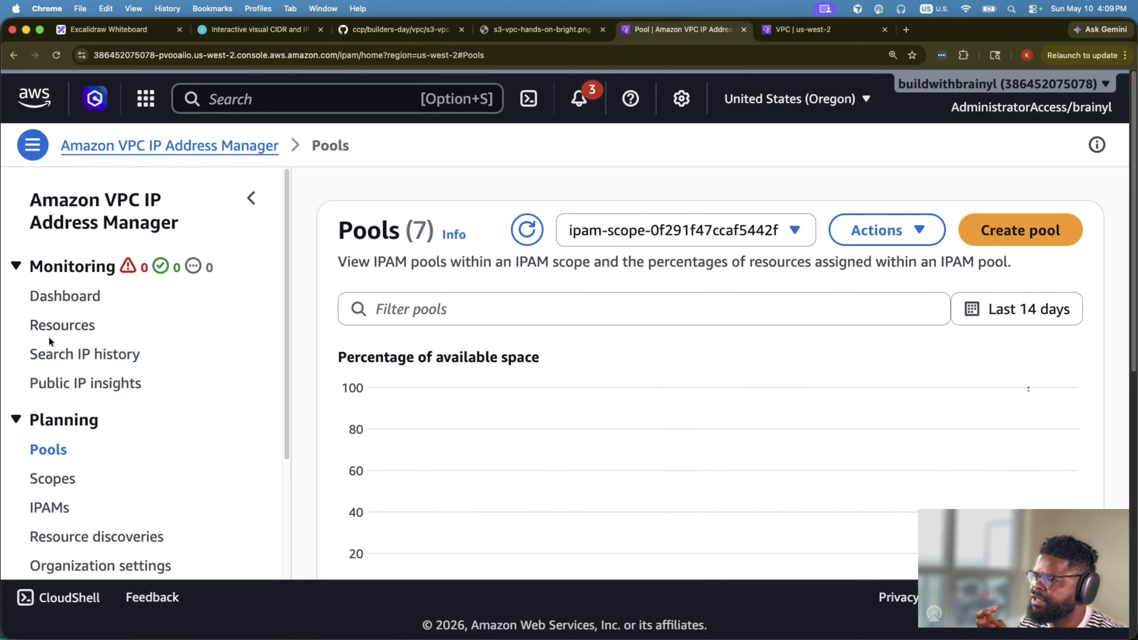
left_click(52, 329)
scroll(787, 399, "down", 10)
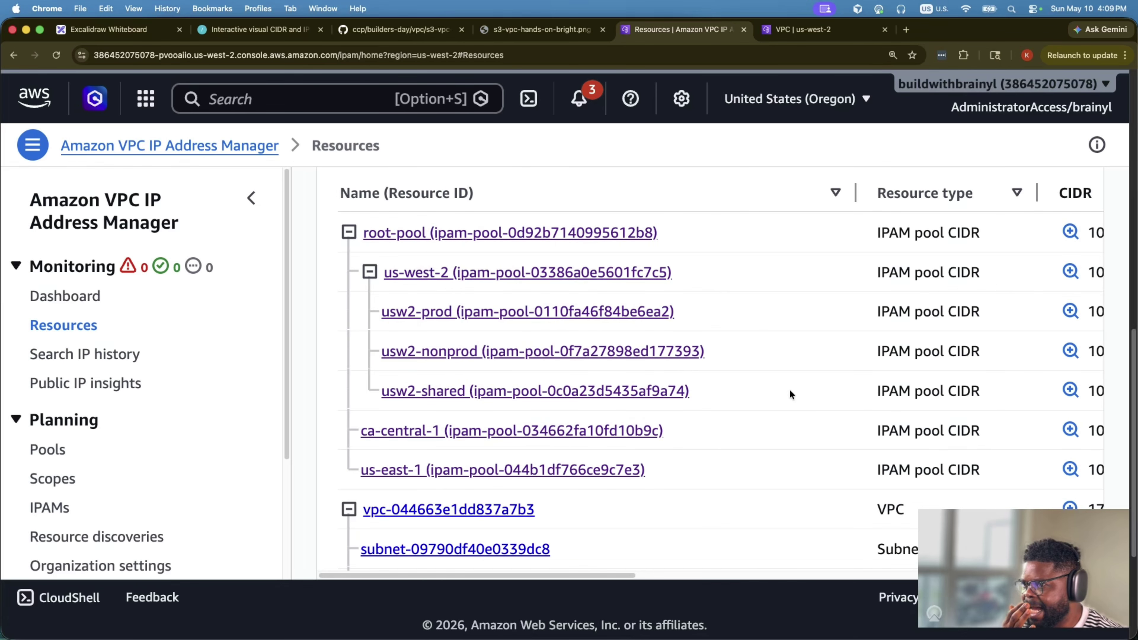
scroll(790, 390, "down", 5)
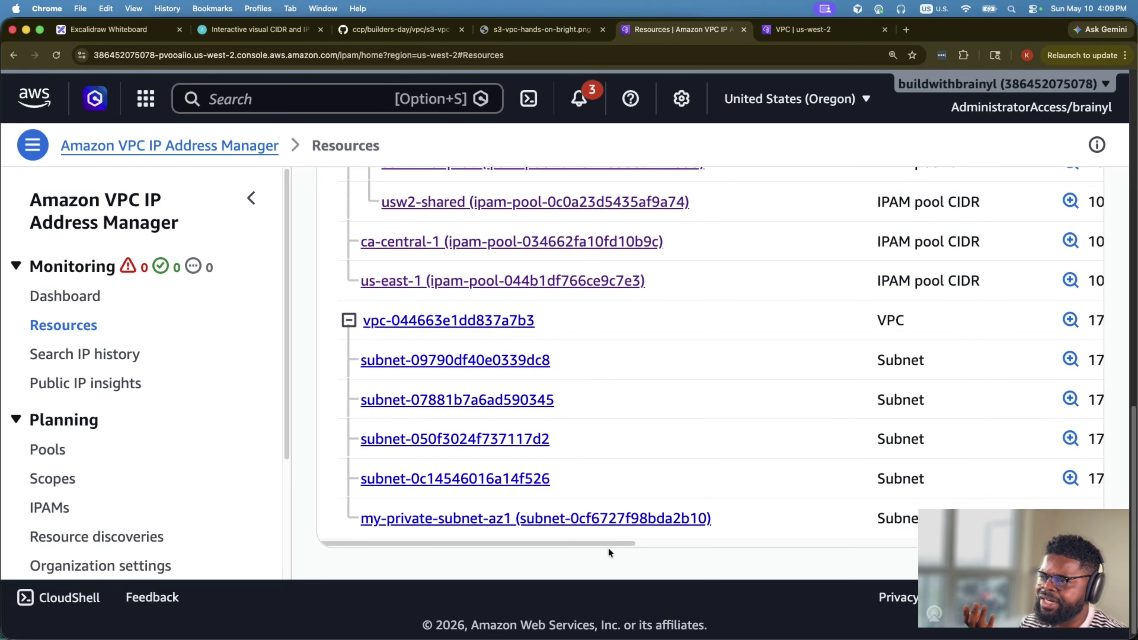
left_click_drag(608, 545, 860, 509)
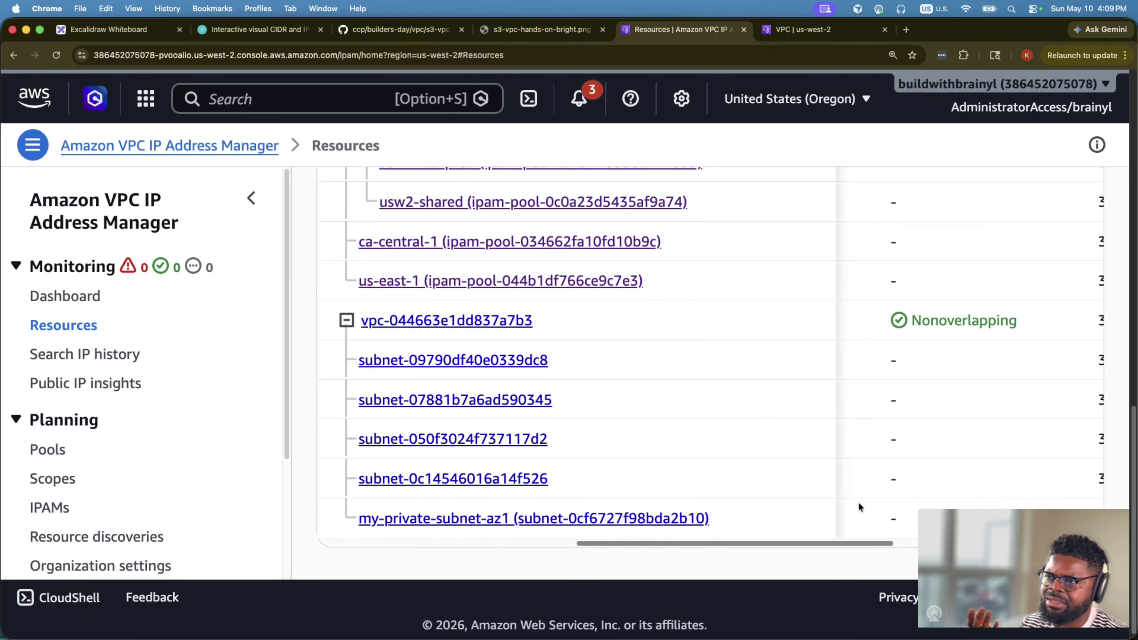
- Collapse the VPC's subnets in the resource tree and check the pools nested under us-west-2
left_click(348, 321)
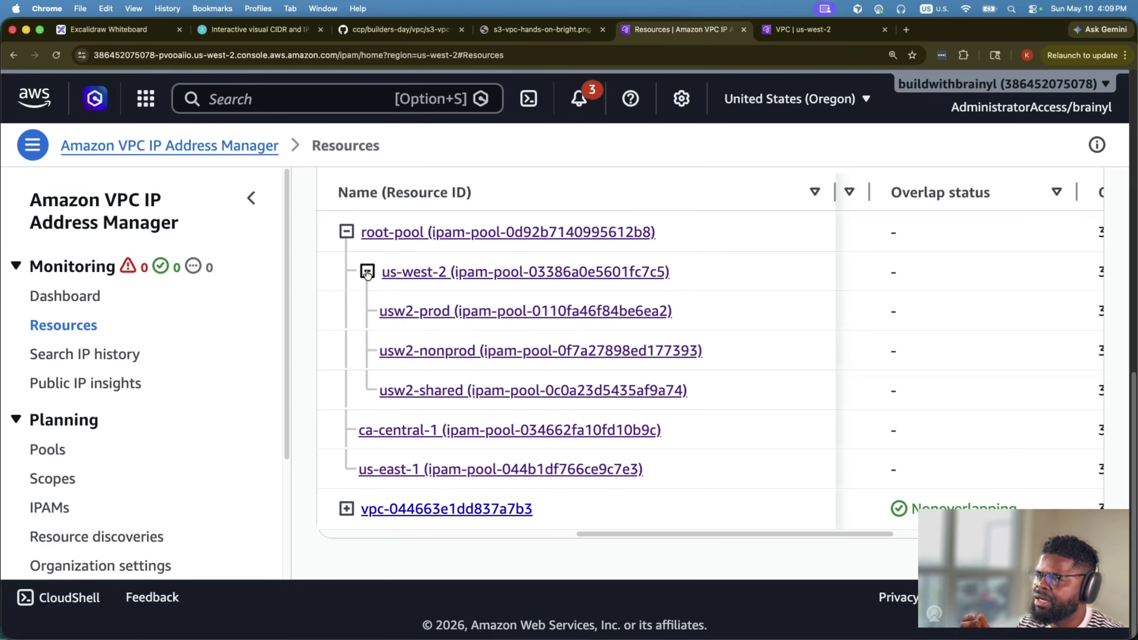
left_click(375, 276)
left_click(367, 388)
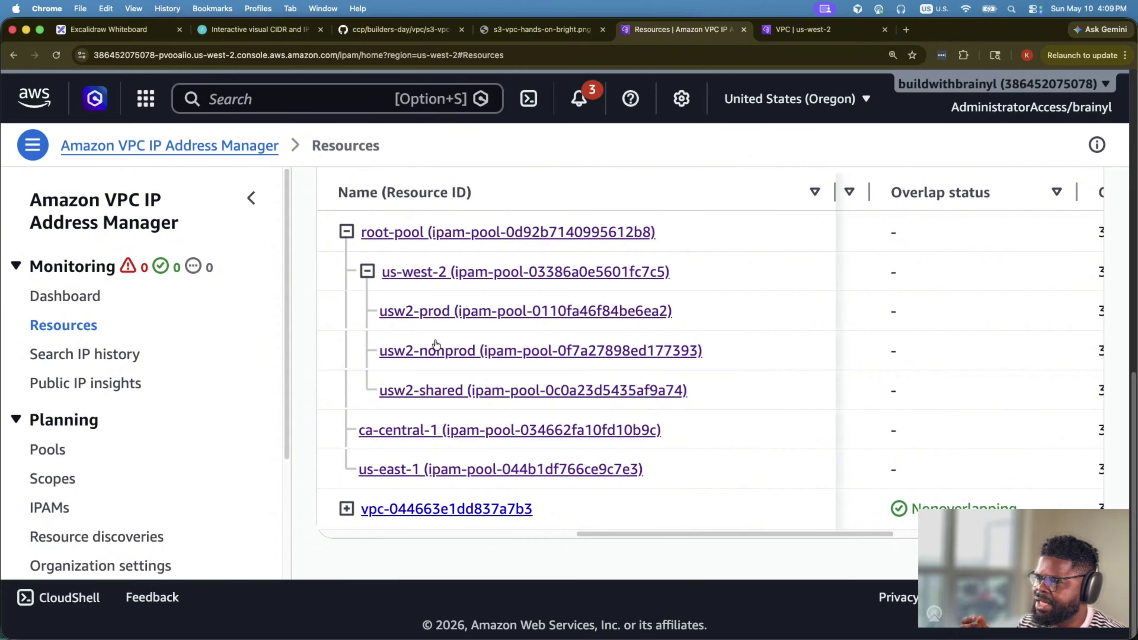
- Open the usw2-prod pool and look over its summary and pool details
left_click(446, 313)
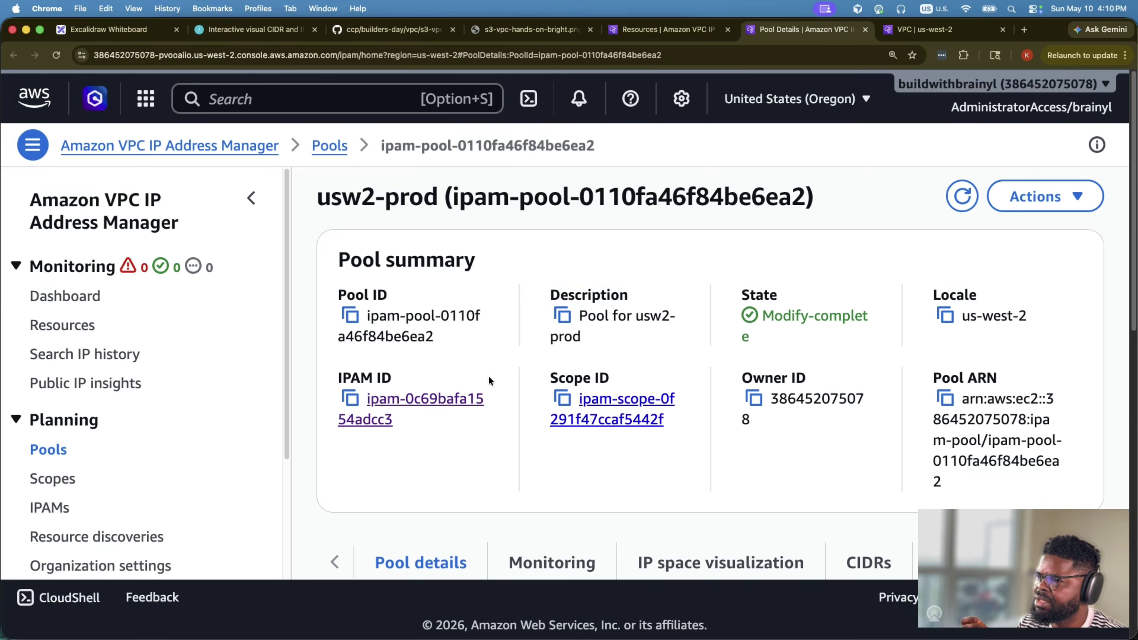
scroll(673, 357, "down", 10)
scroll(677, 358, "up", 5)
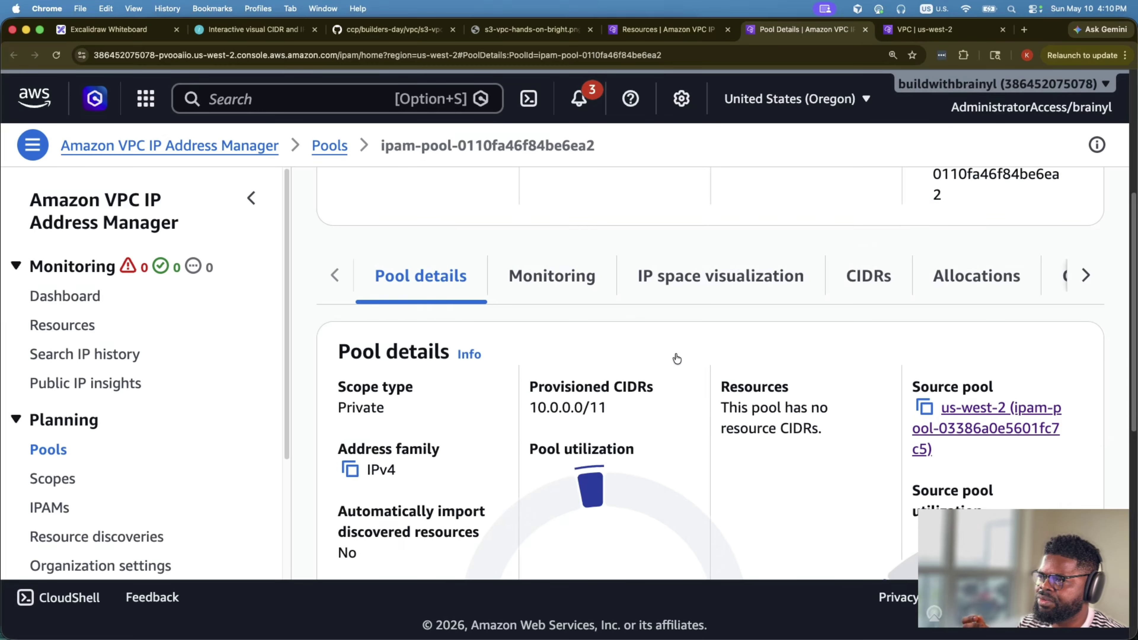
- Examine the usw2-prod pool's provisioned CIDR, pool utilization and source pool utilization charts
scroll(663, 426, "down", 5)
scroll(686, 441, "up", 5)
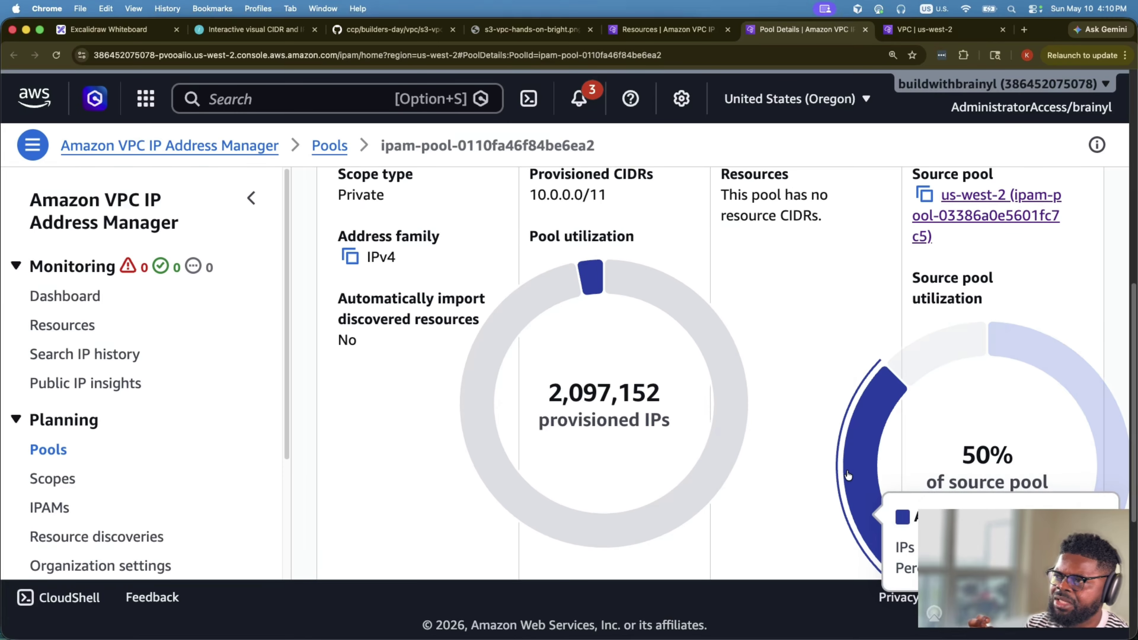
scroll(879, 552, "up", 3)
scroll(879, 552, "down", 2)
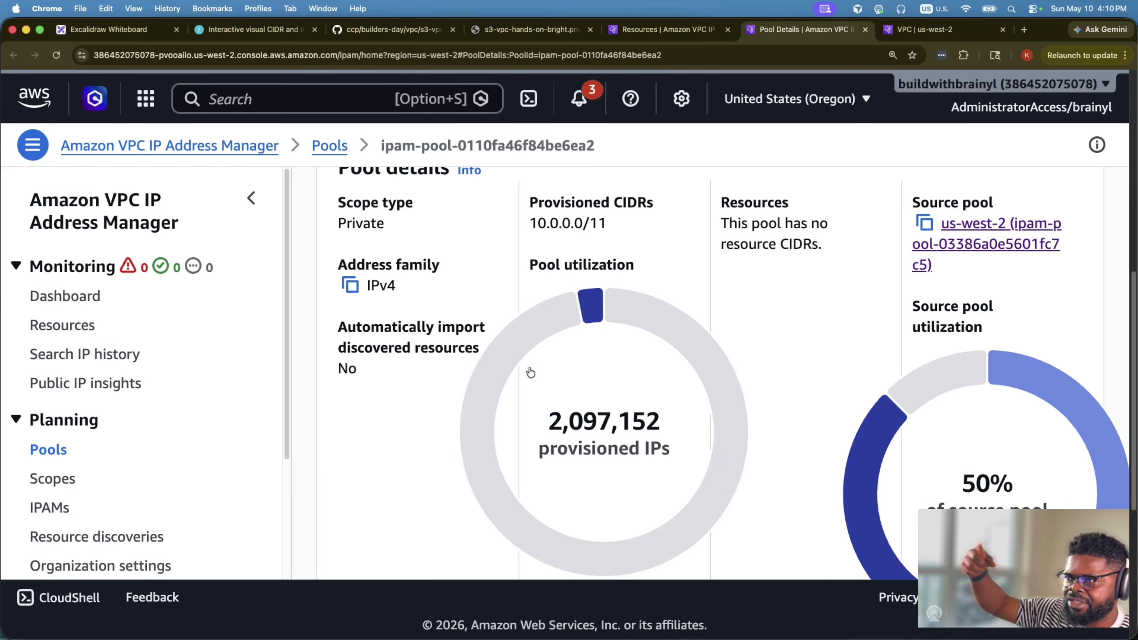
scroll(696, 439, "up", 1)
scroll(696, 440, "up", 1)
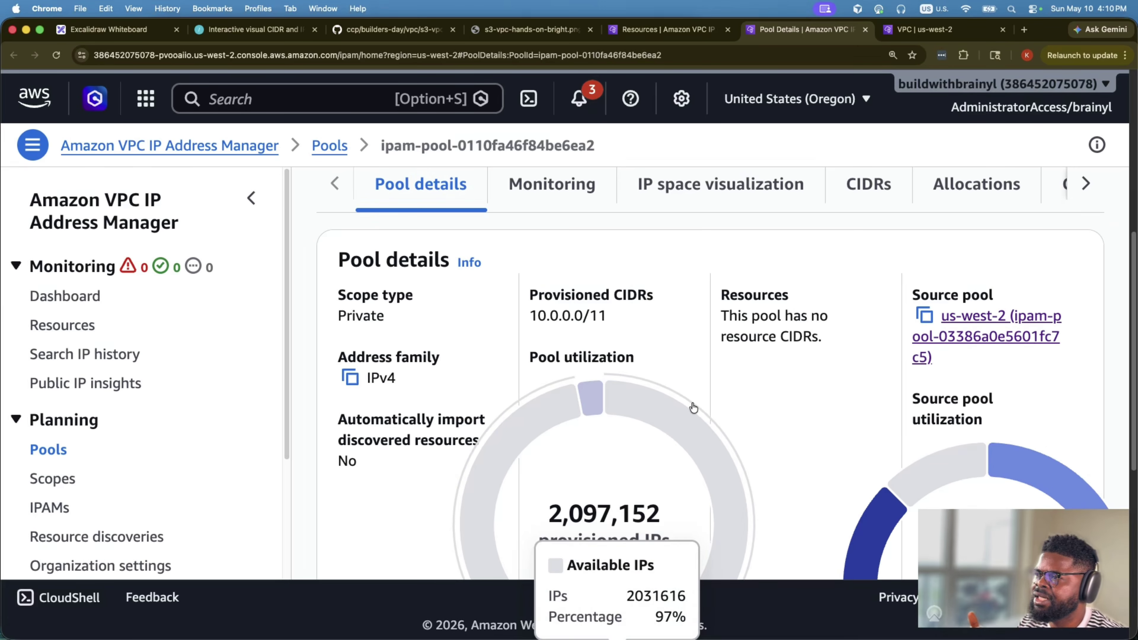
- Show the usw2-prod pool's allocations and highlight the CIDR allocated to the VPC
left_click(945, 184)
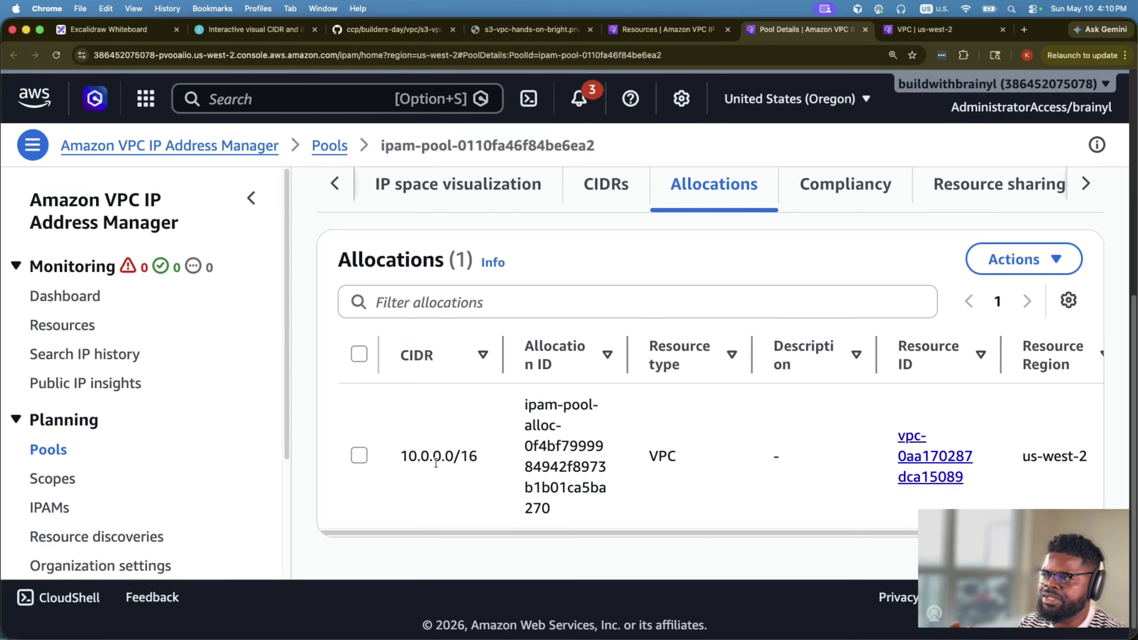
left_click_drag(401, 456, 480, 458)
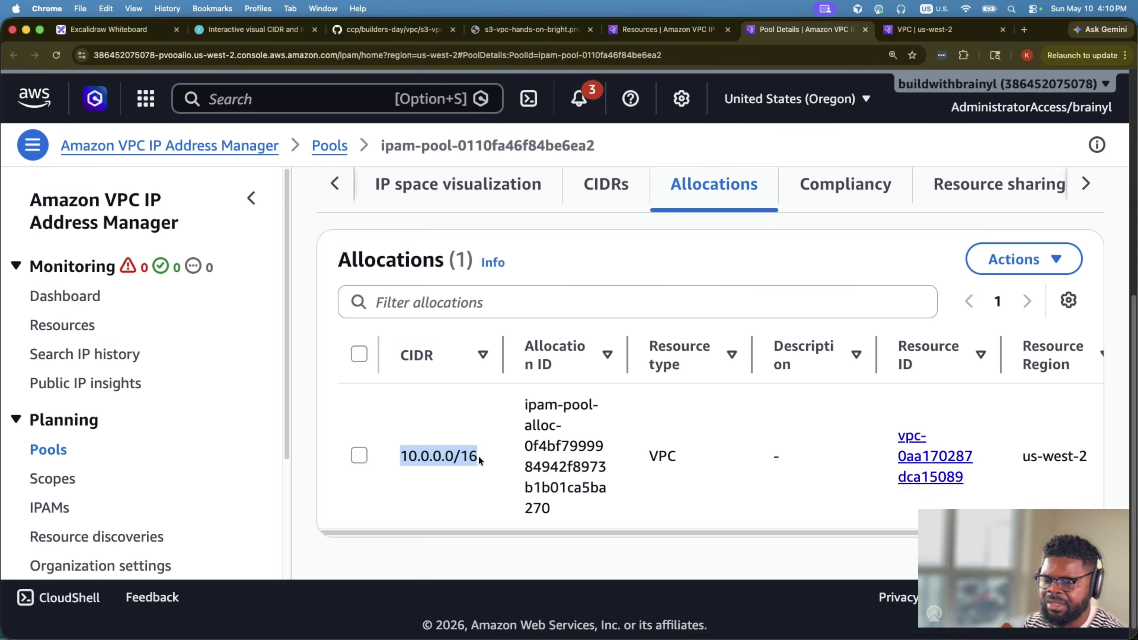
scroll(501, 450, "up", 3)
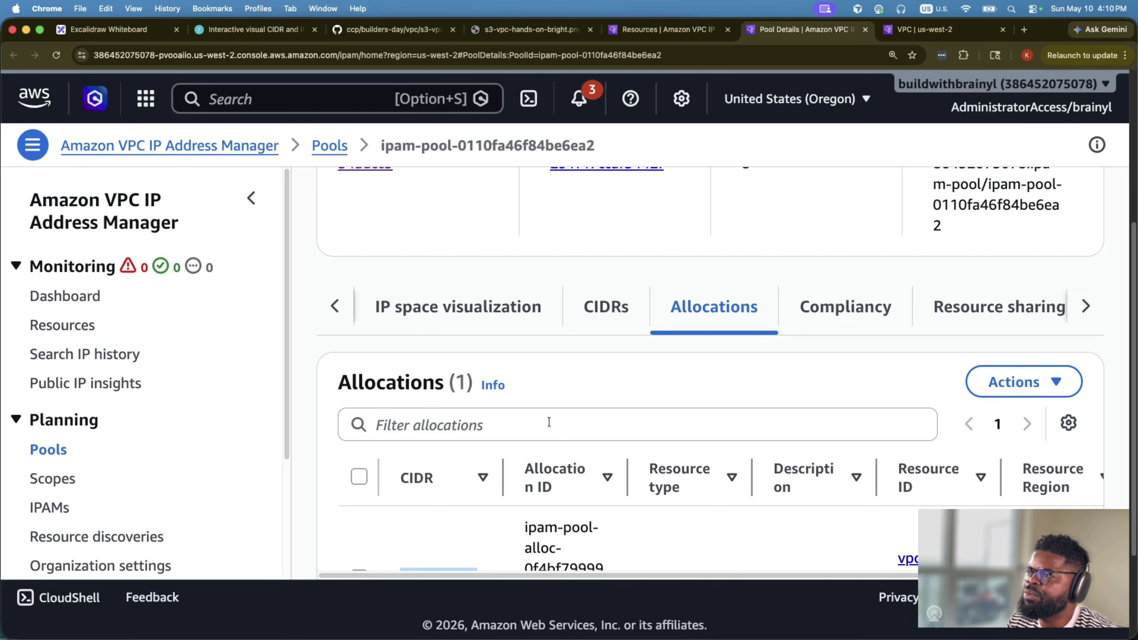
- Reopen the usw2-prod pool from the pools list and start creating a new pool within it
left_click(317, 146)
scroll(574, 469, "down", 5)
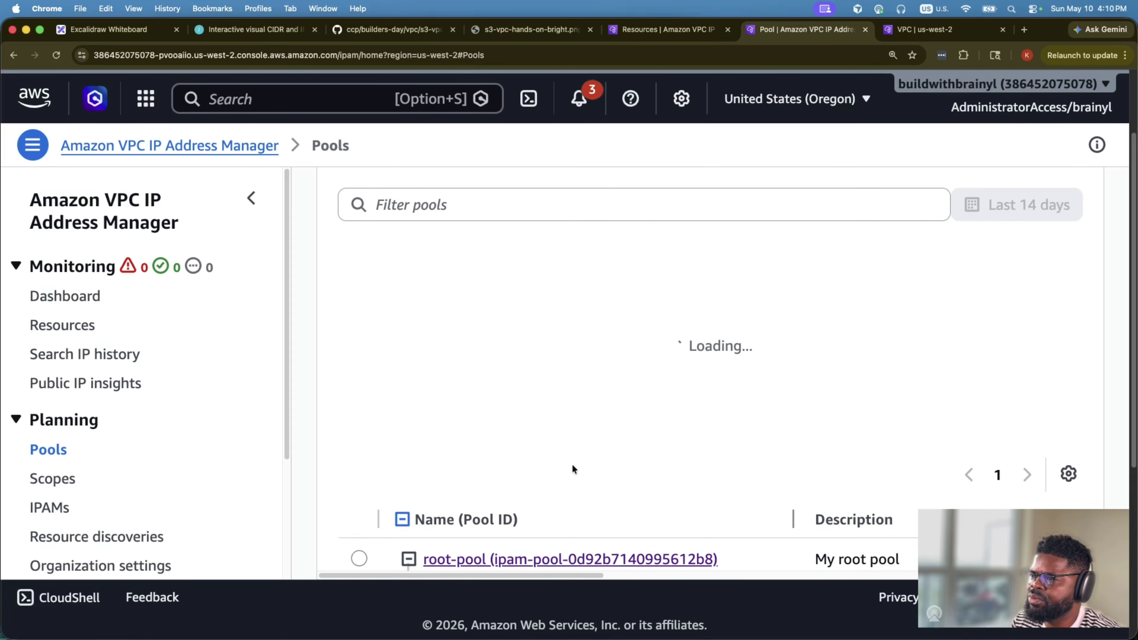
left_click(466, 372)
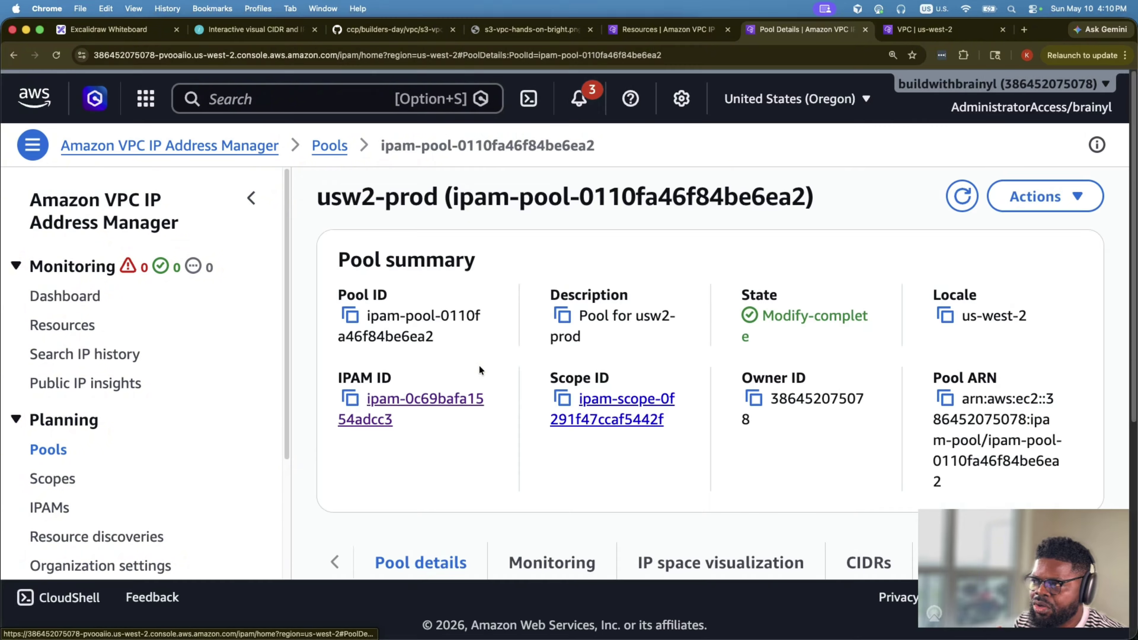
scroll(877, 361, "down", 4)
scroll(994, 260, "up", 3)
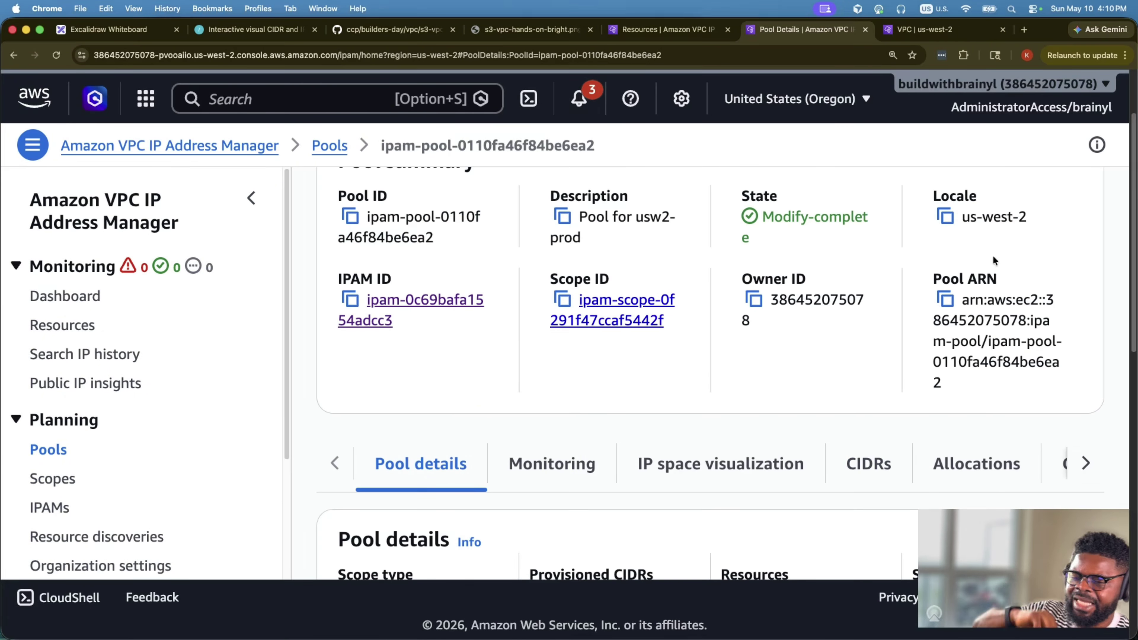
scroll(994, 251, "up", 2)
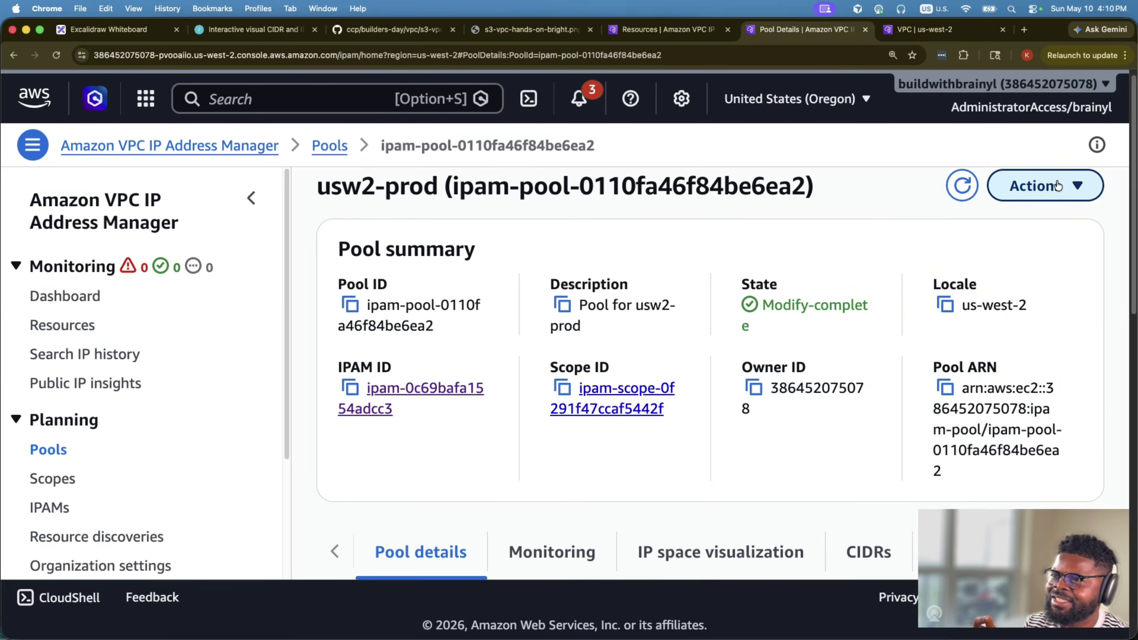
left_click(1038, 185)
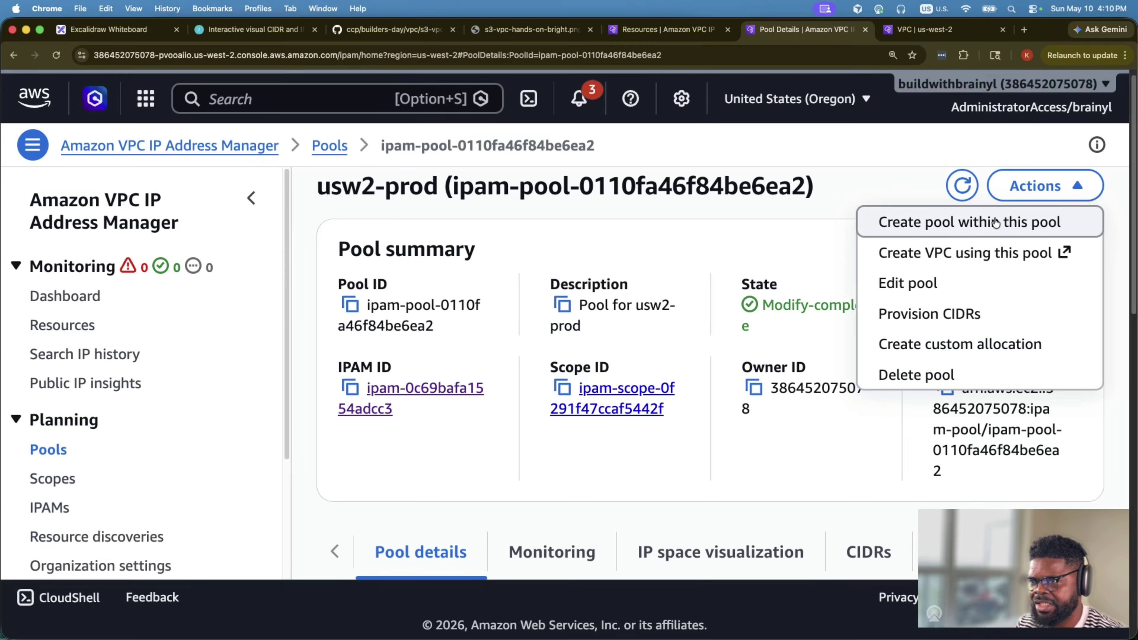
left_click(994, 223)
- Review the new pool form's hierarchy settings, including source pool summary, address family and resource planning
scroll(655, 363, "down", 5)
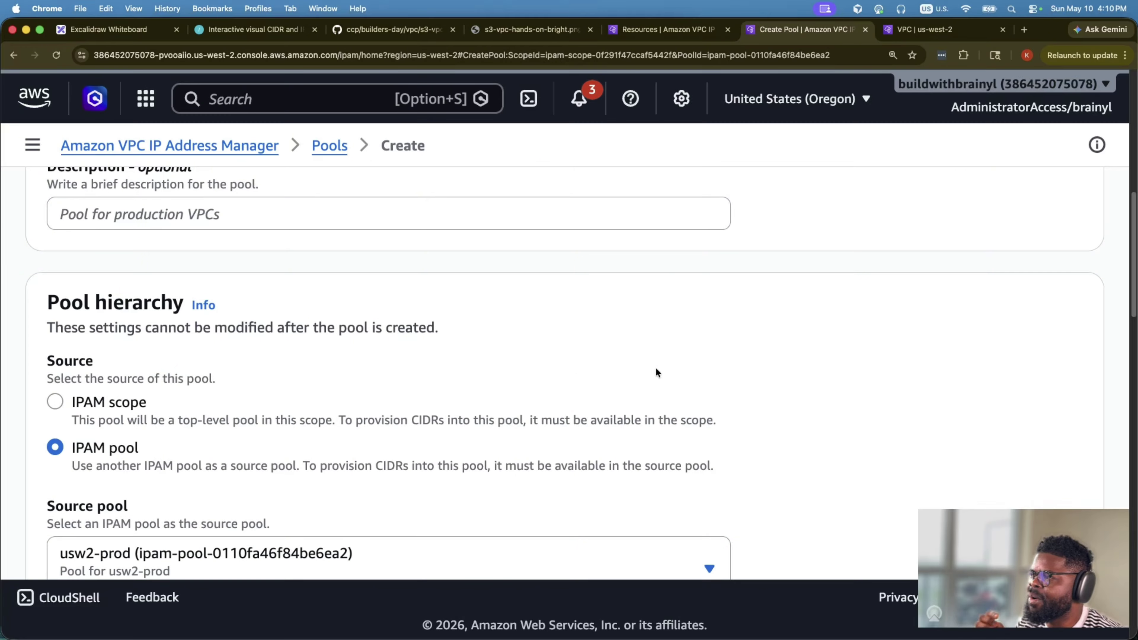
scroll(578, 377, "down", 10)
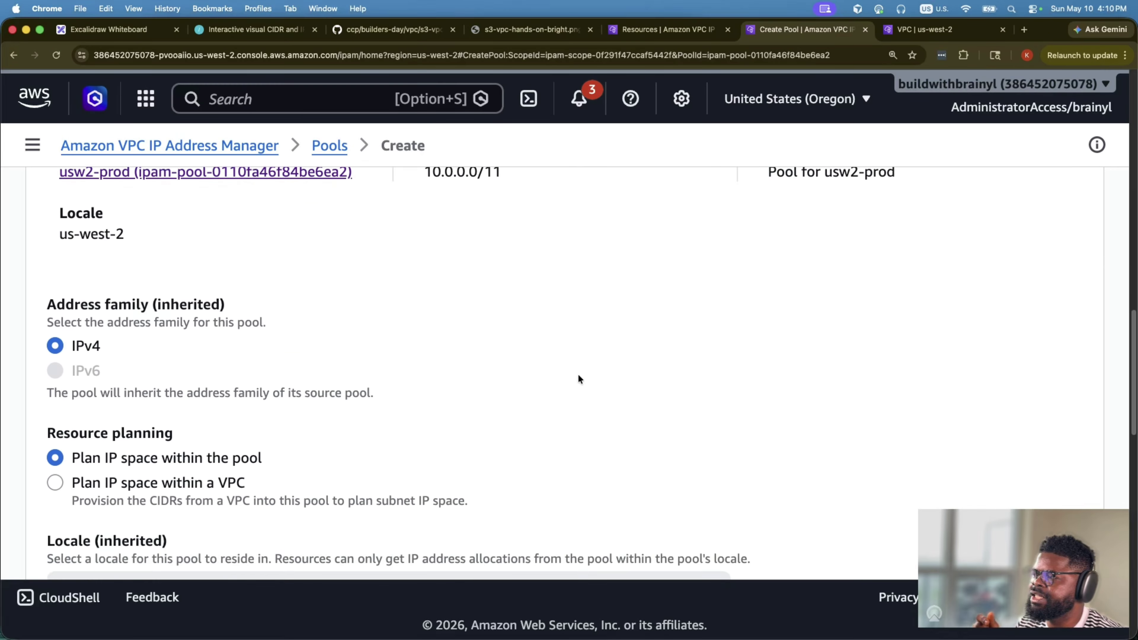
scroll(579, 373, "down", 5)
scroll(579, 373, "up", 13)
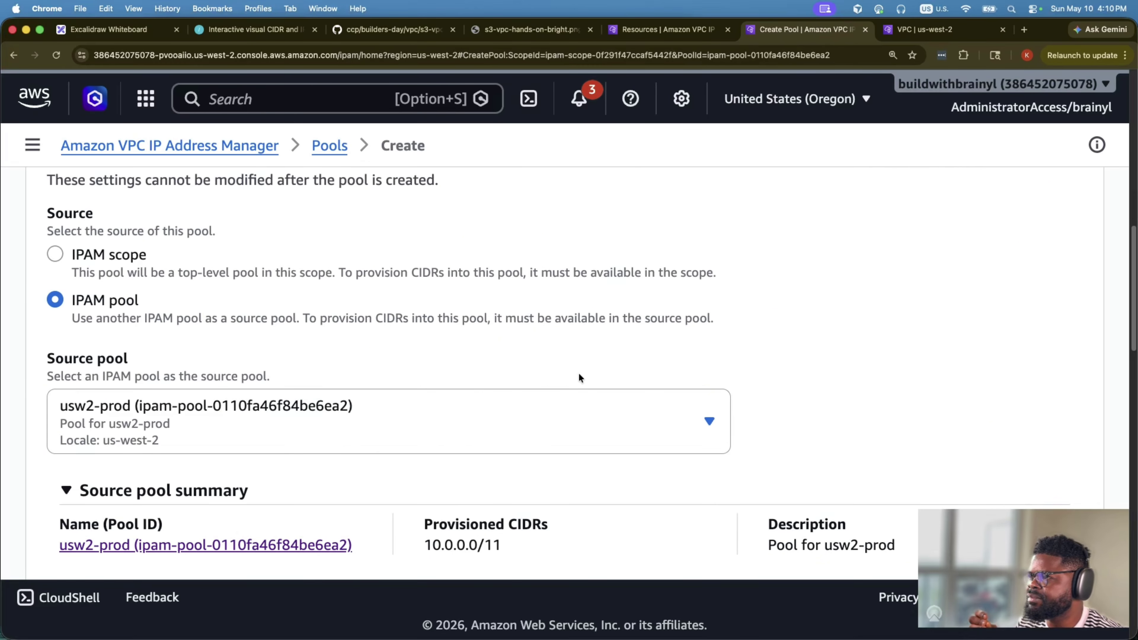
scroll(378, 341, "down", 5)
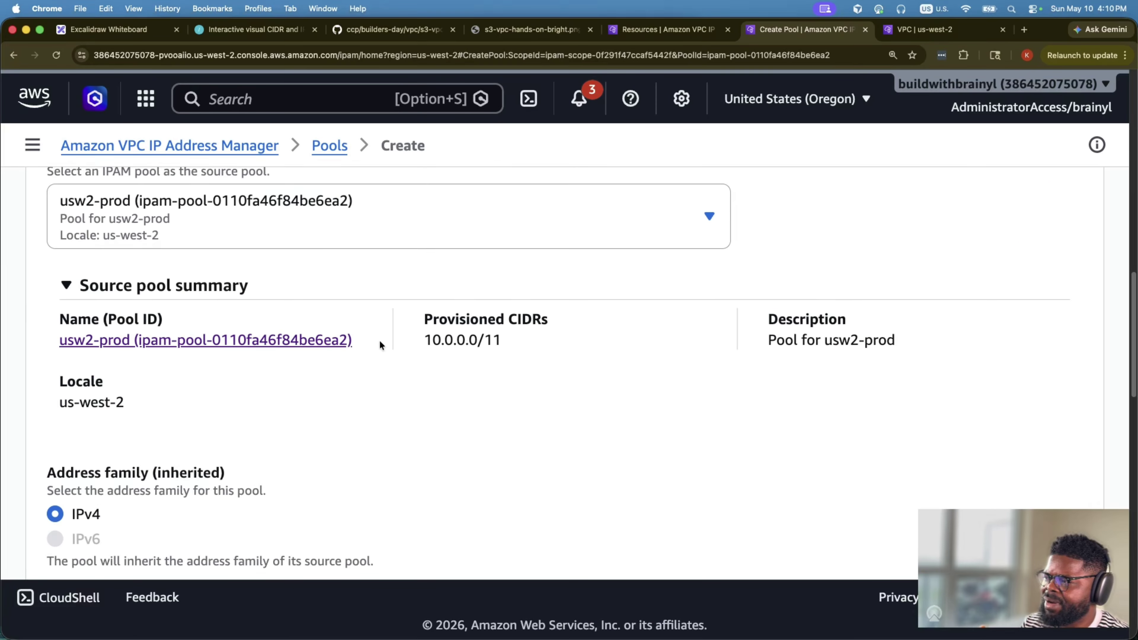
scroll(380, 340, "up", 6)
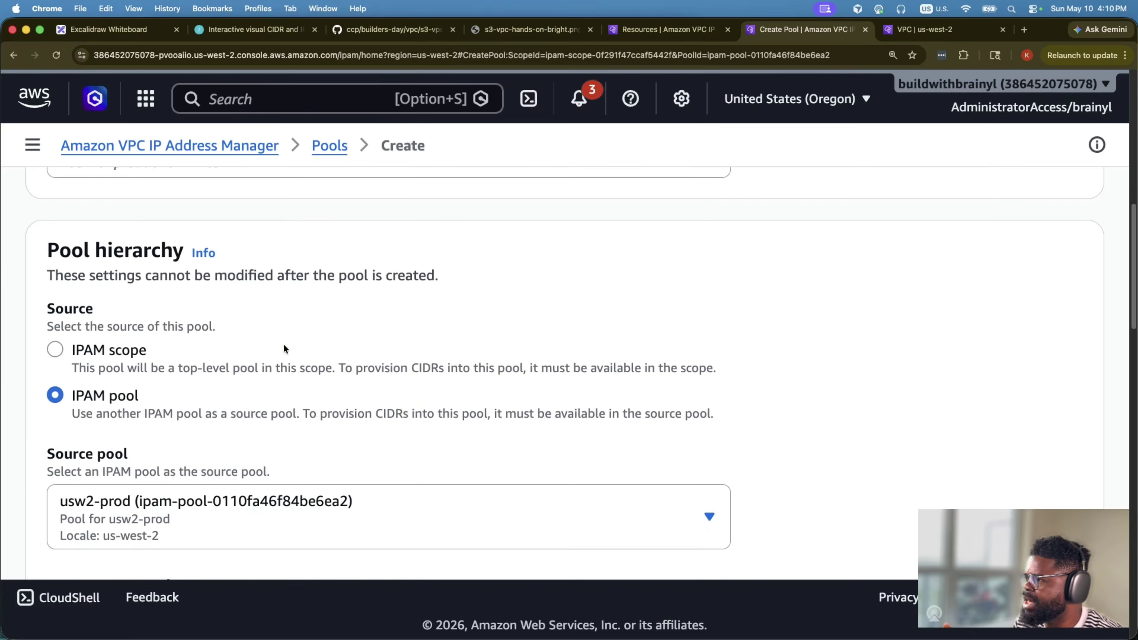
scroll(180, 353, "up", 5)
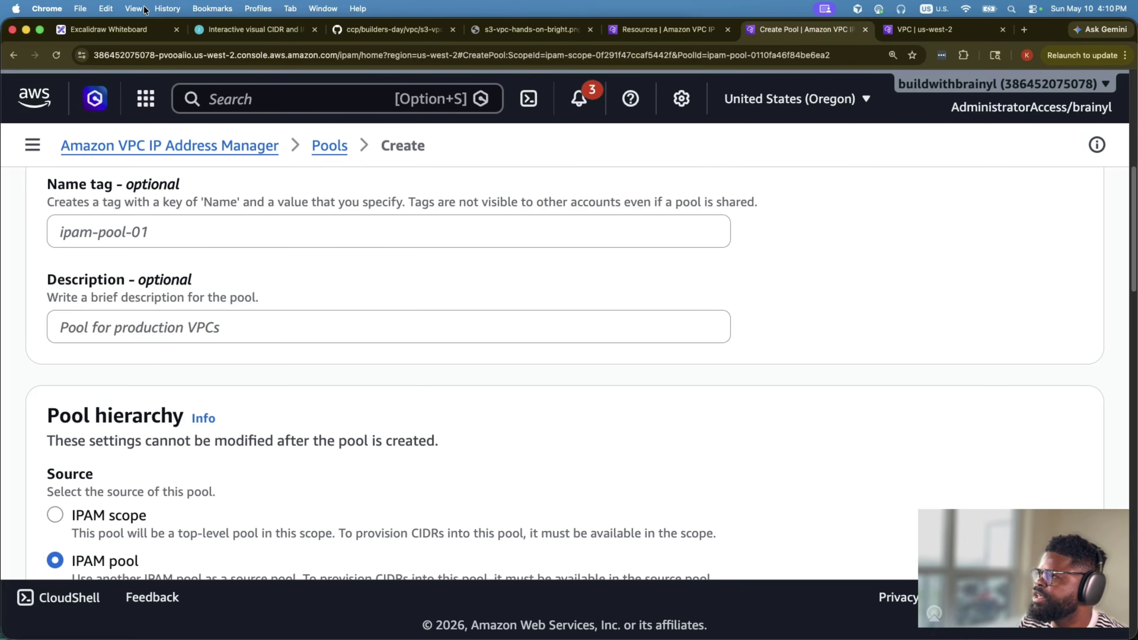
- Switch to the Excalidraw whiteboard and copy the name usw2-prod-client-a-vpc from the 10.0.0.0/16 VPC label
left_click(110, 29)
scroll(273, 309, "up", 5)
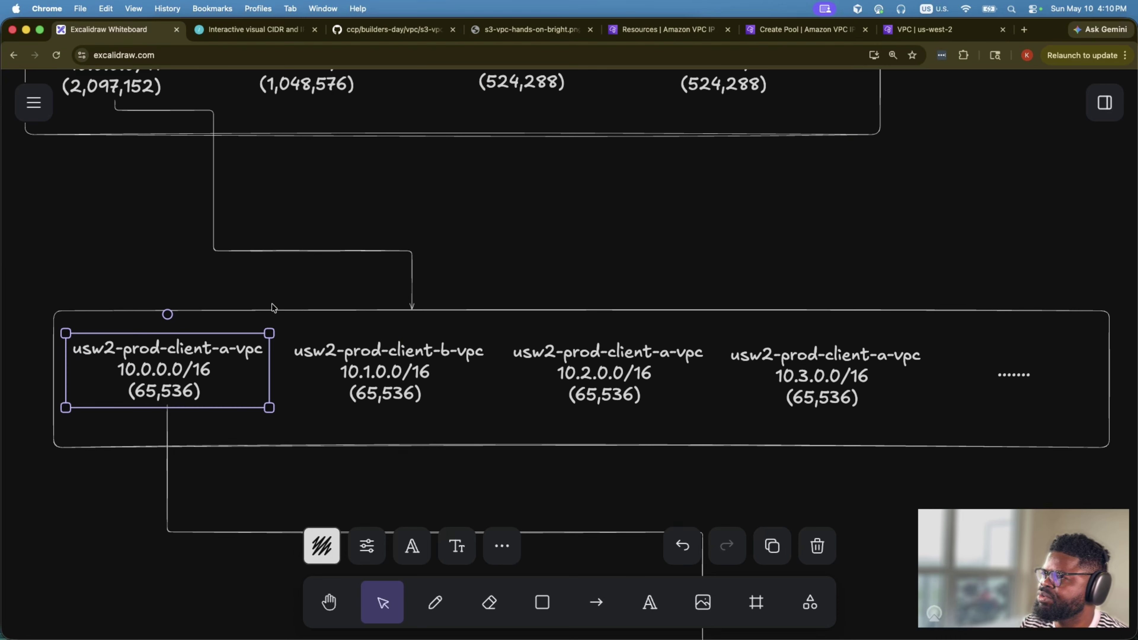
double_click(226, 348)
scroll(226, 348, "down", 3)
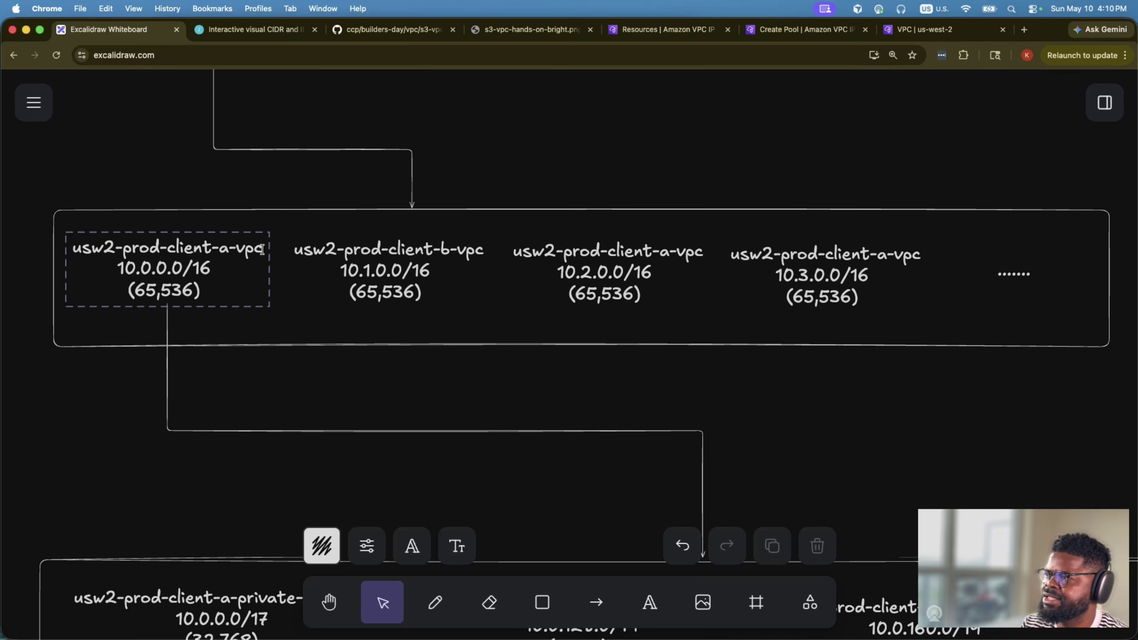
left_click_drag(262, 250, 72, 249)
key("super+c")
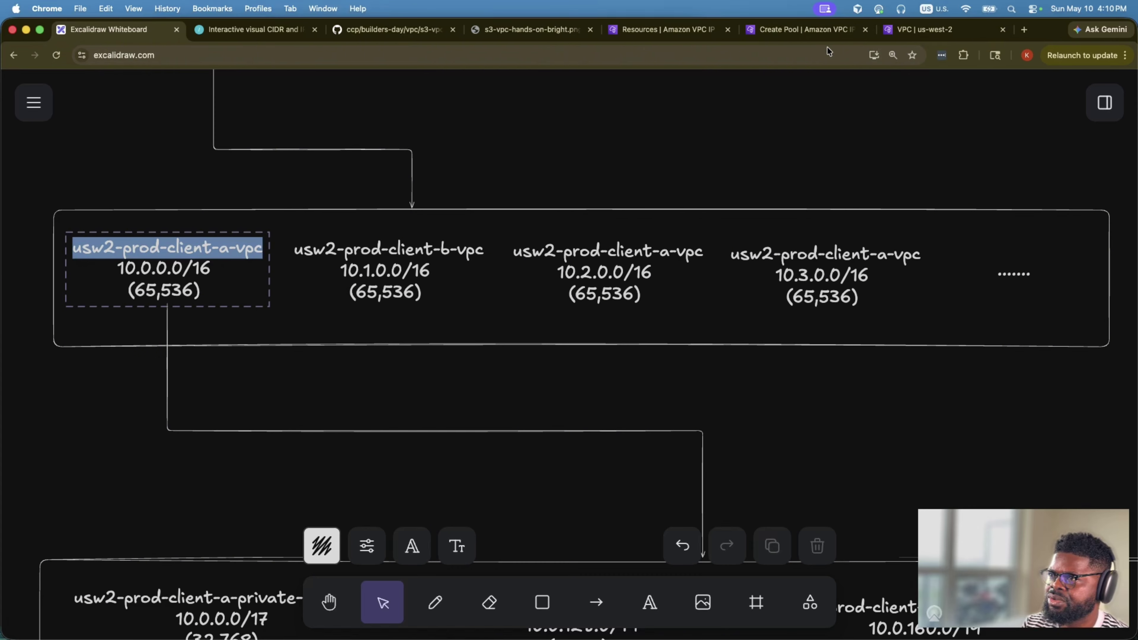
- In the AWS console's pool form, set the name tag to usw2-prod-client-a-vpc and the description to "Pool for usw2-prod-client-a-vpc"
left_click(804, 30)
left_click(224, 232)
key("super+v")
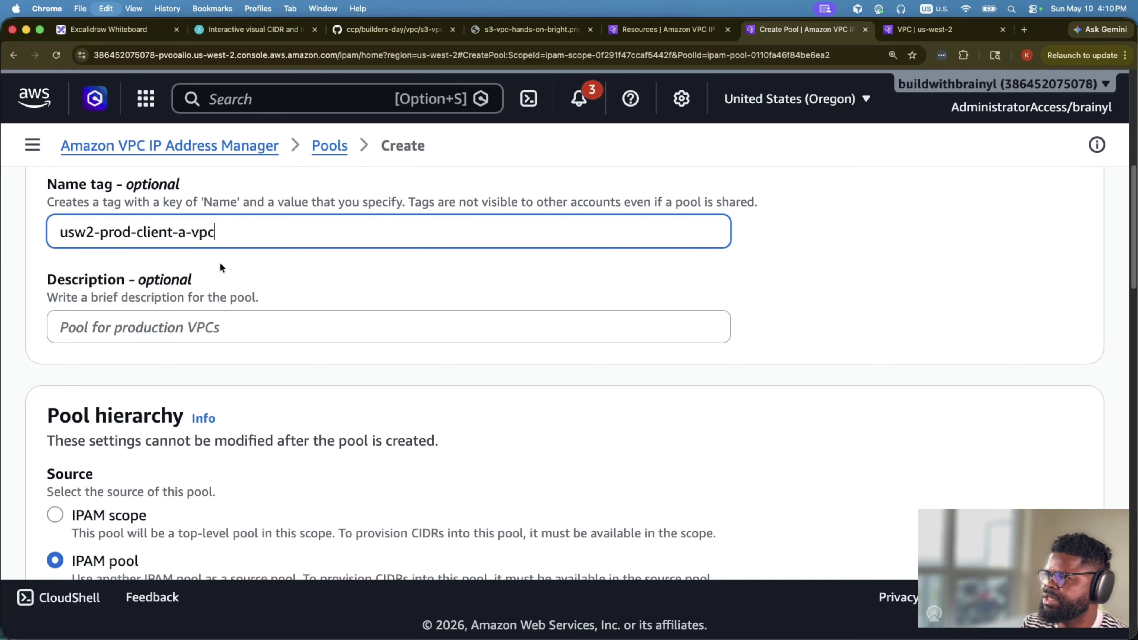
left_click(208, 326)
type("Pol")
key("BackSpace")
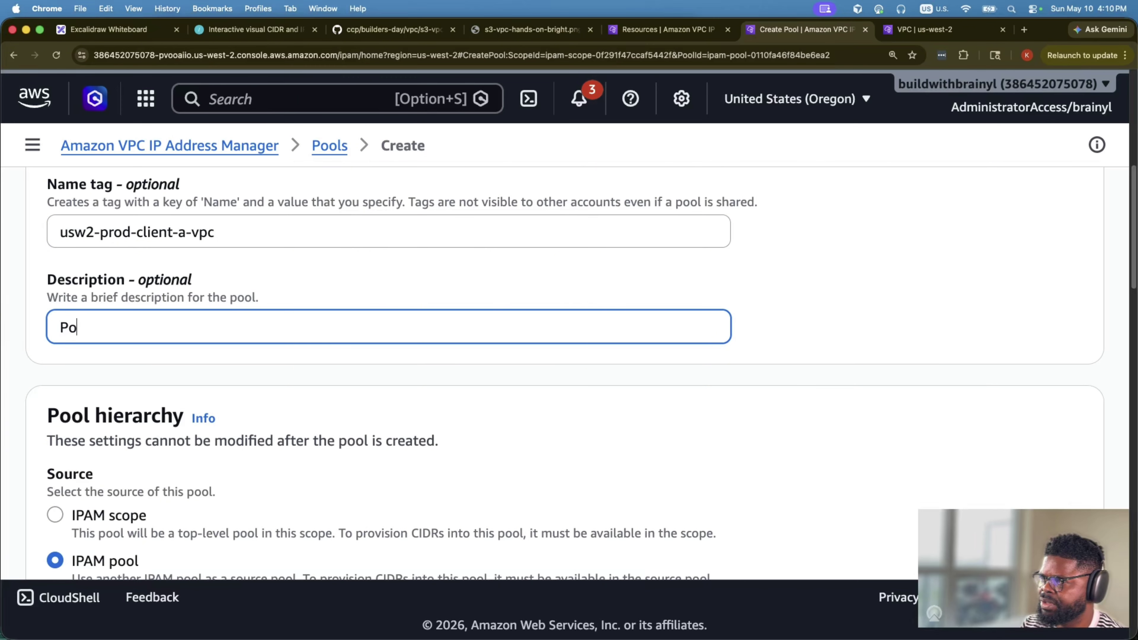
type("ool for")
key("super+v")
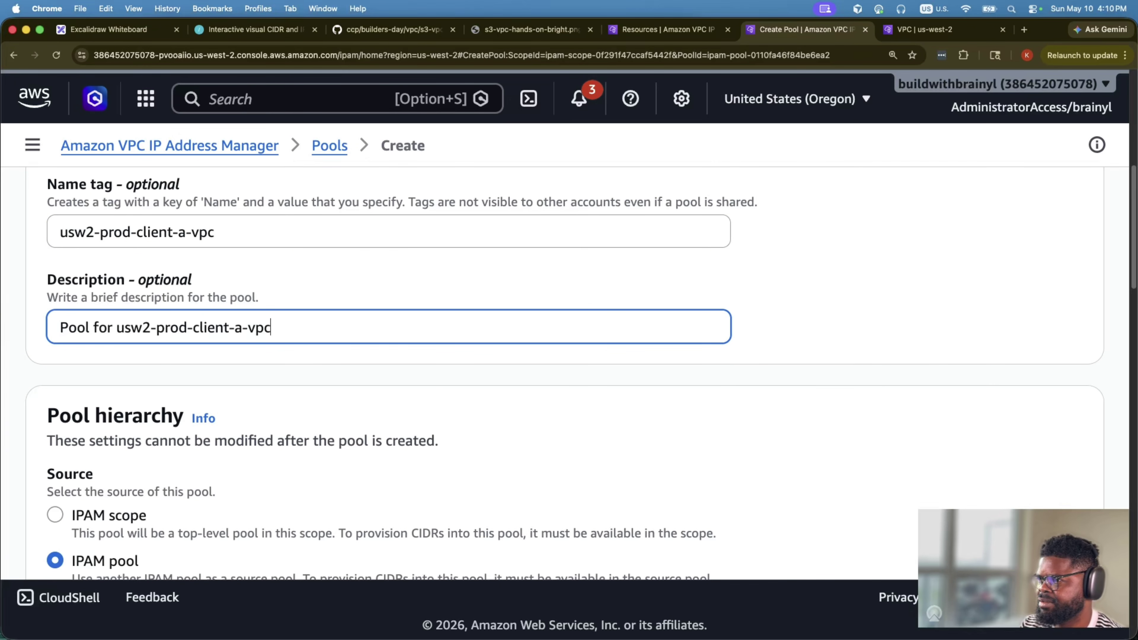
- Check the source pool and inherited settings, and highlight the resource planning option for planning IP space within the pool
scroll(437, 360, "down", 5)
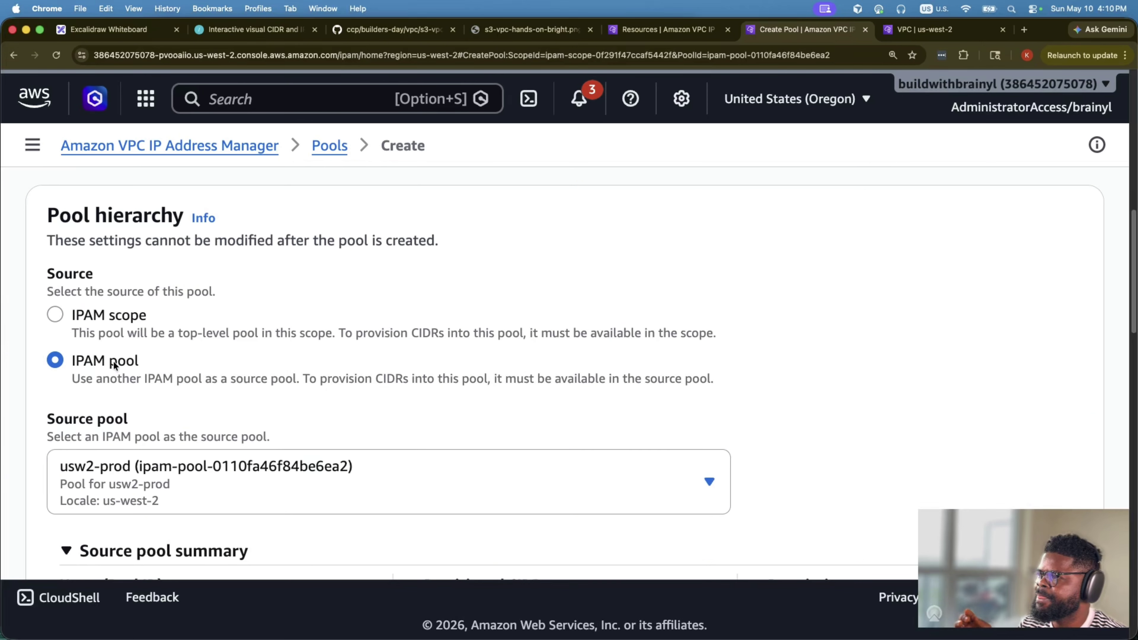
scroll(121, 361, "down", 1)
scroll(125, 361, "down", 5)
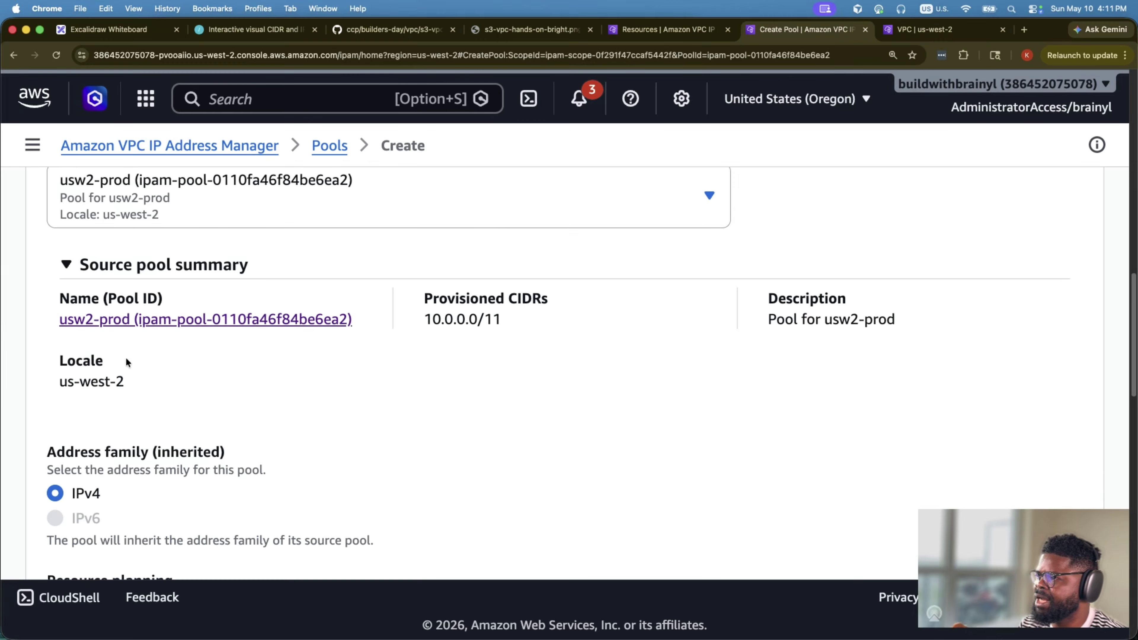
scroll(126, 359, "down", 7)
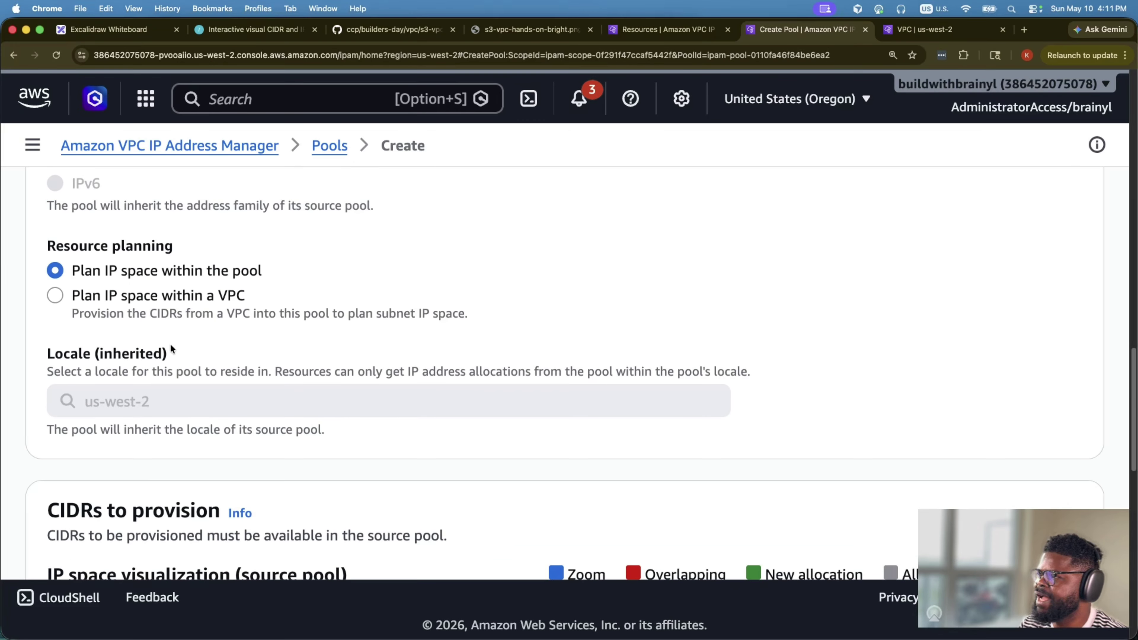
scroll(195, 317, "up", 1)
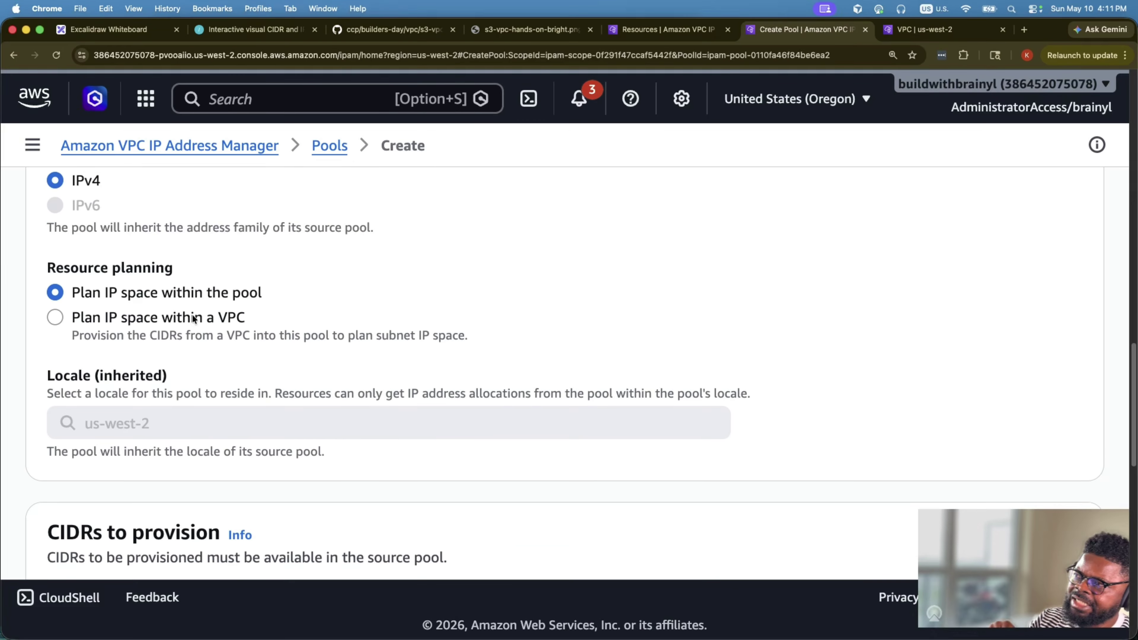
left_click_drag(65, 296, 322, 295)
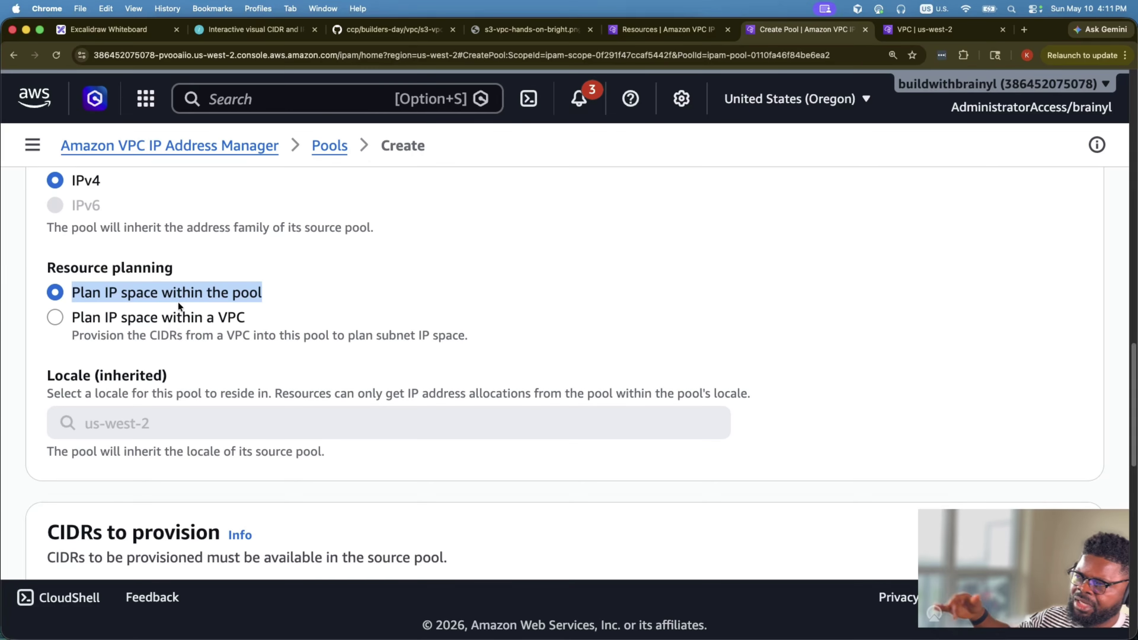
- Try planning IP space within a VPC and check which VPCs are offered for the pool
left_click(177, 316)
left_click(444, 442)
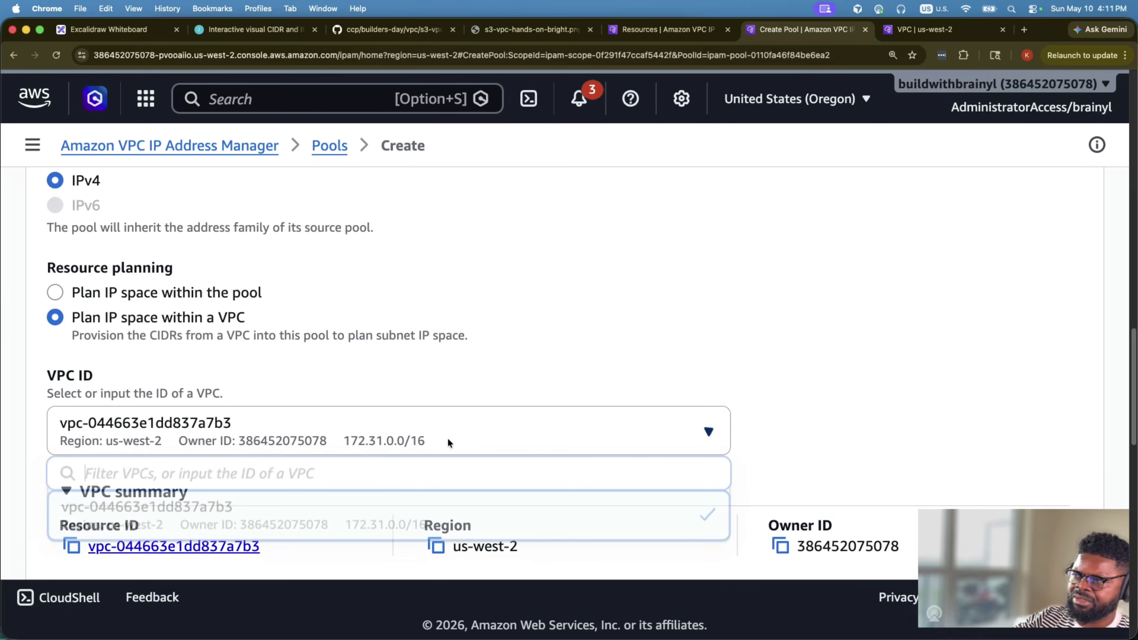
scroll(454, 425, "down", 5)
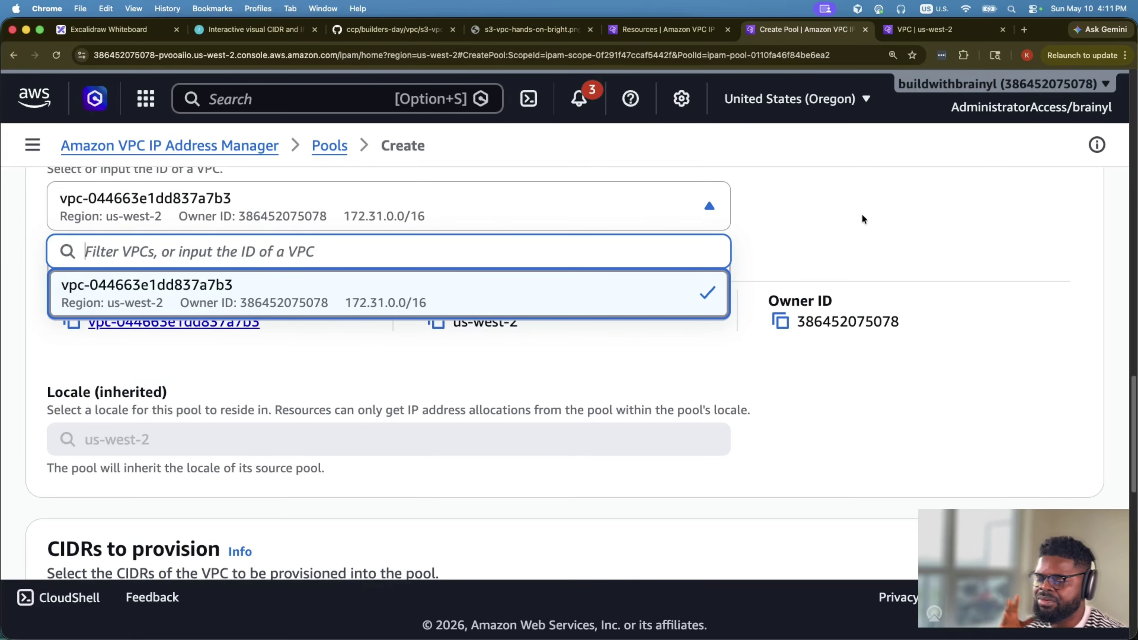
scroll(793, 201, "down", 5)
scroll(490, 233, "up", 12)
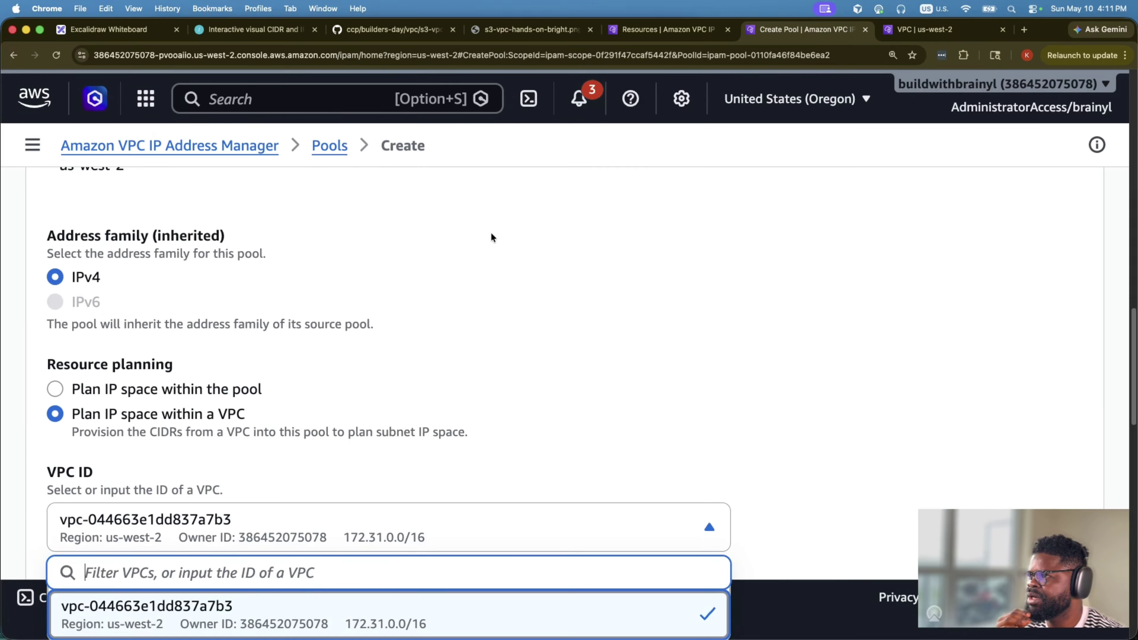
scroll(380, 620, "down", 5)
left_click(801, 330)
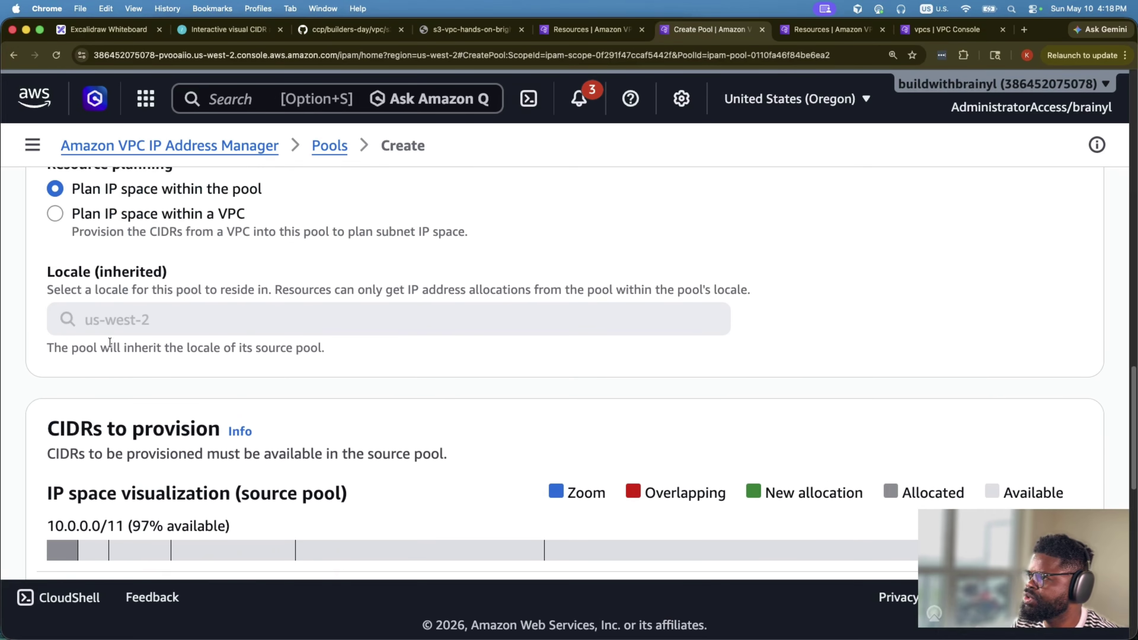
- Set resource planning to plan IP space within a VPC, select usw2-prod-client-a-vpc, and check the CIDRs to provision
scroll(145, 239, "up", 1)
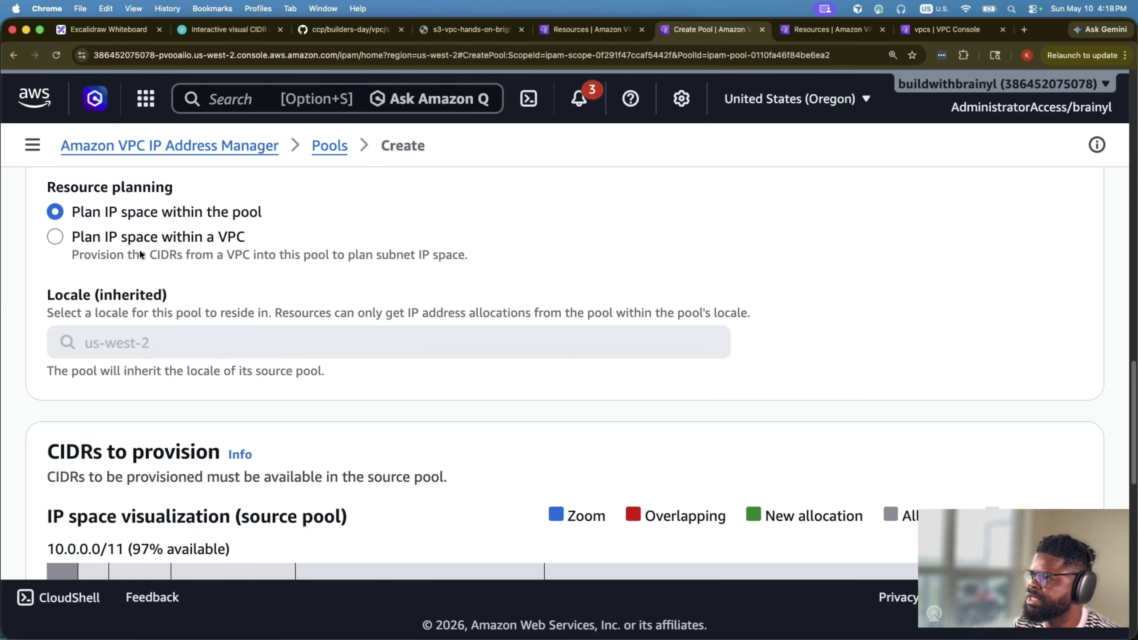
left_click(144, 239)
left_click(230, 353)
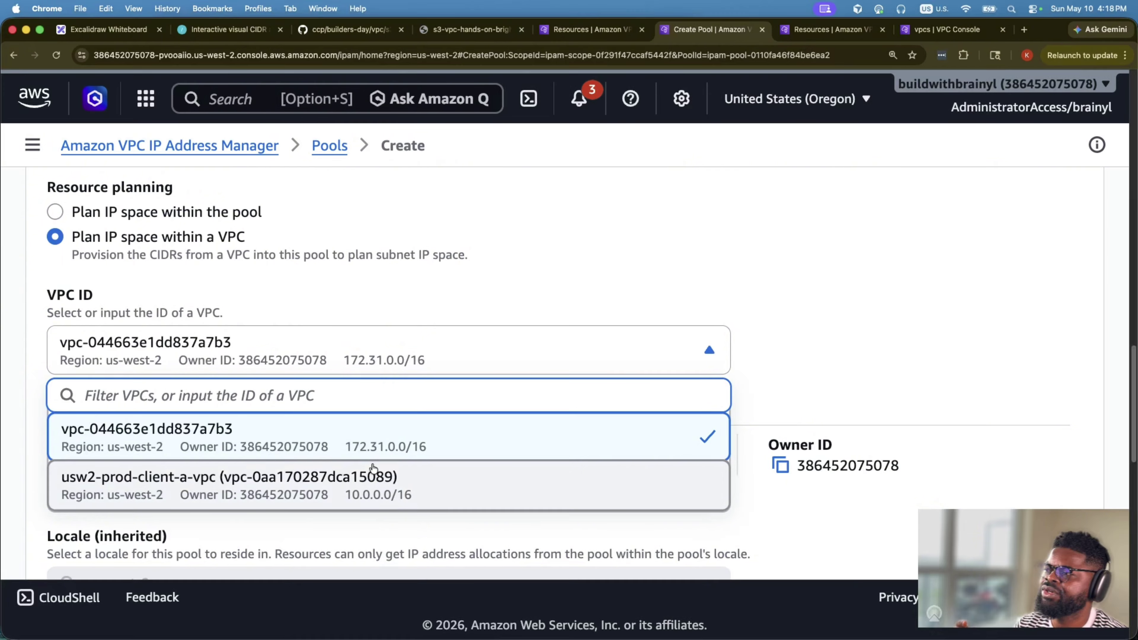
left_click(414, 471)
scroll(414, 469, "down", 5)
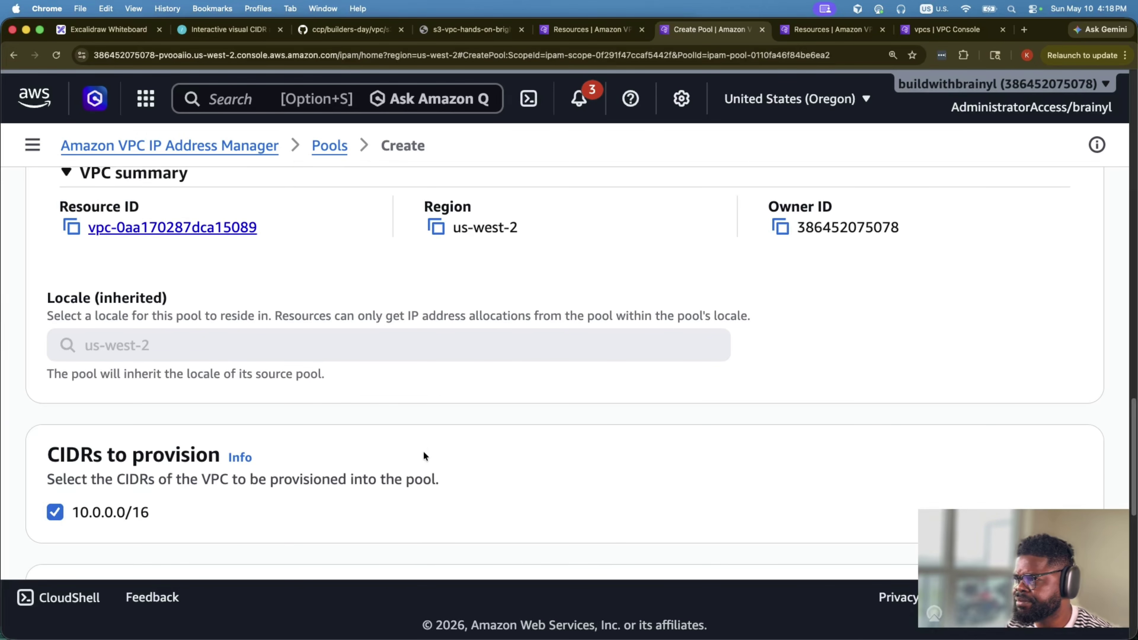
- Review the 10.0.0.0/16 CIDR to provision, the optional allocation rules and the name tag, and create the pool
scroll(104, 522, "down", 2)
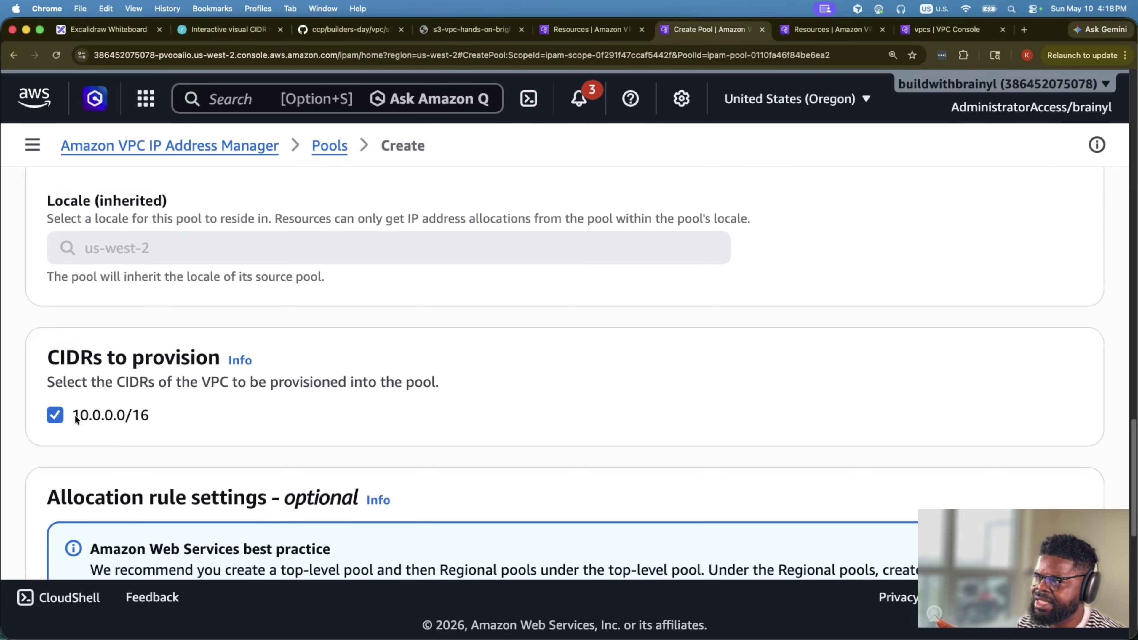
left_click_drag(73, 417, 172, 414)
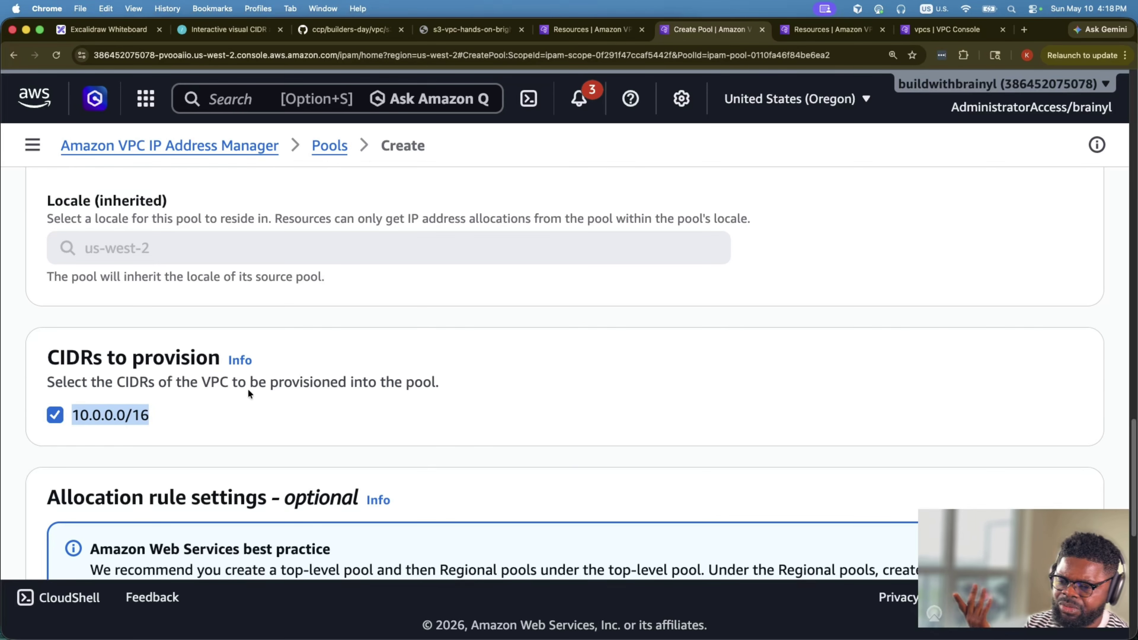
scroll(248, 389, "down", 10)
scroll(249, 360, "up", 5)
scroll(249, 360, "up", 3)
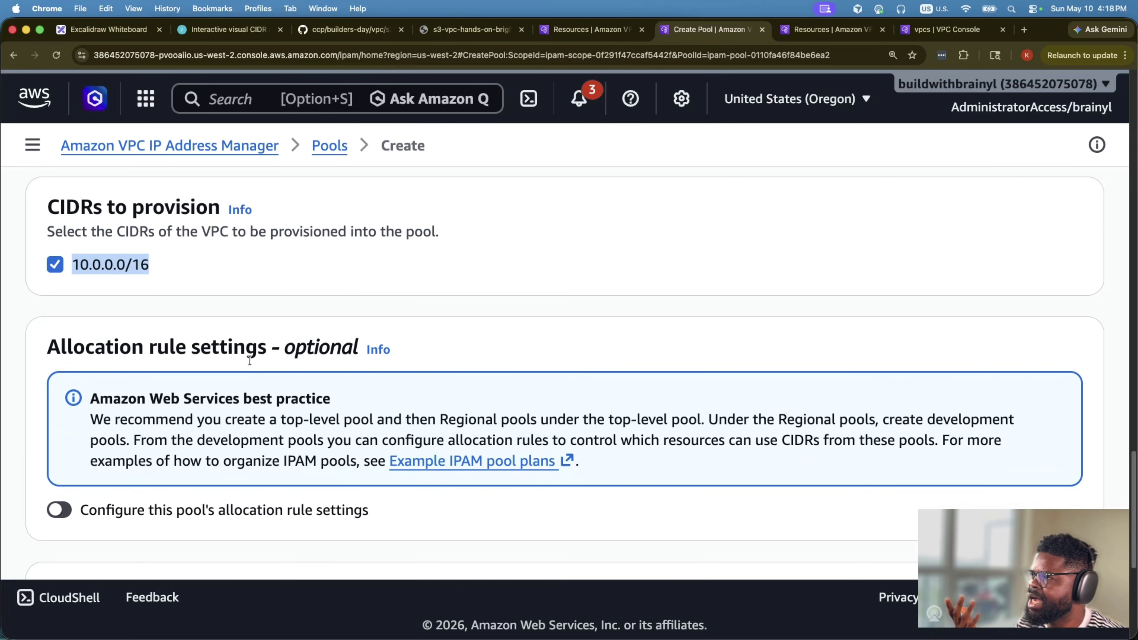
scroll(529, 360, "down", 7)
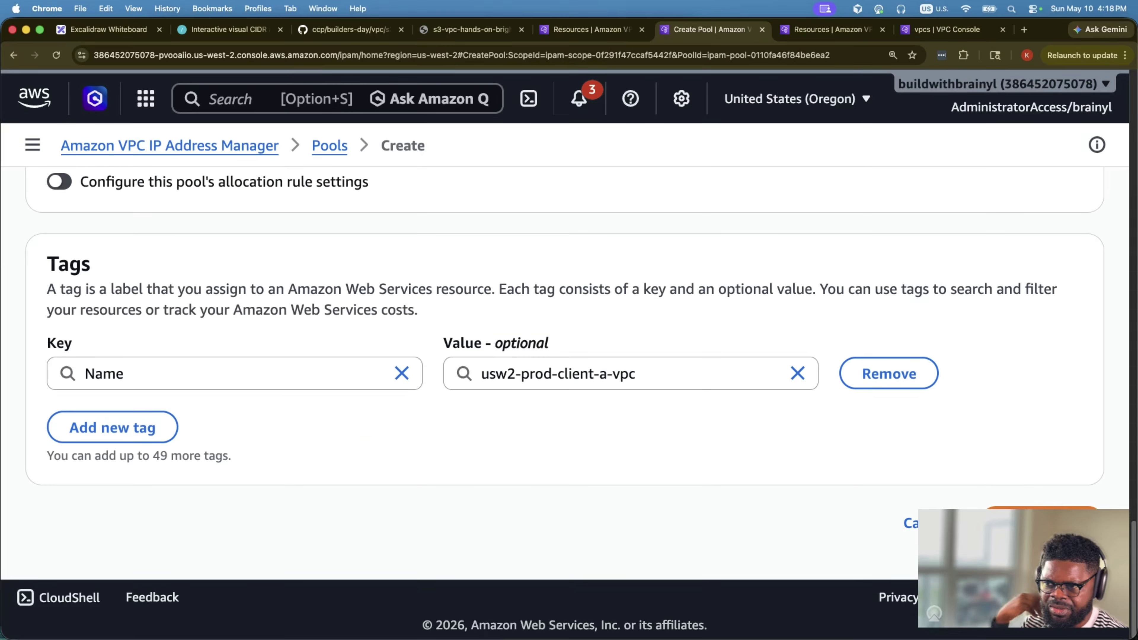
scroll(828, 441, "up", 15)
scroll(829, 441, "up", 15)
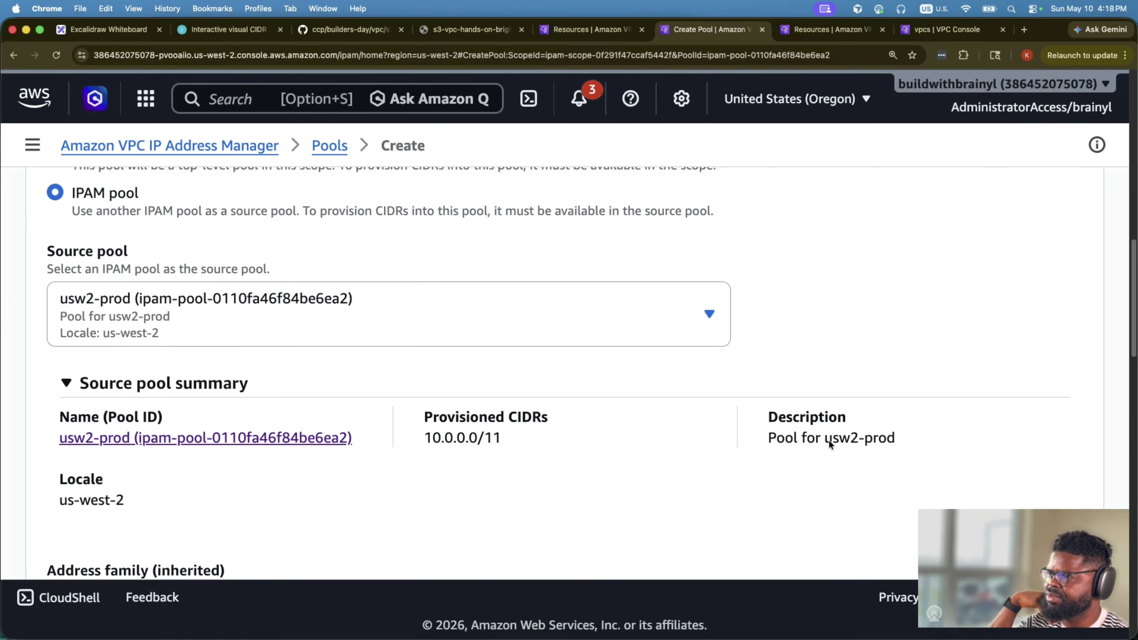
scroll(846, 437, "down", 15)
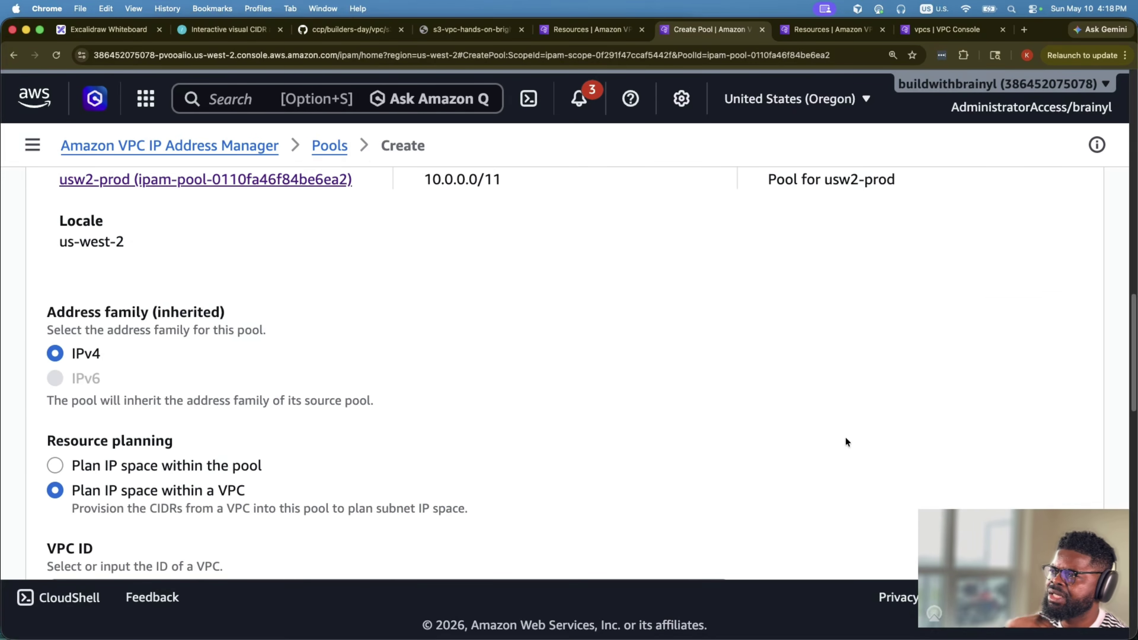
left_click(1009, 569)
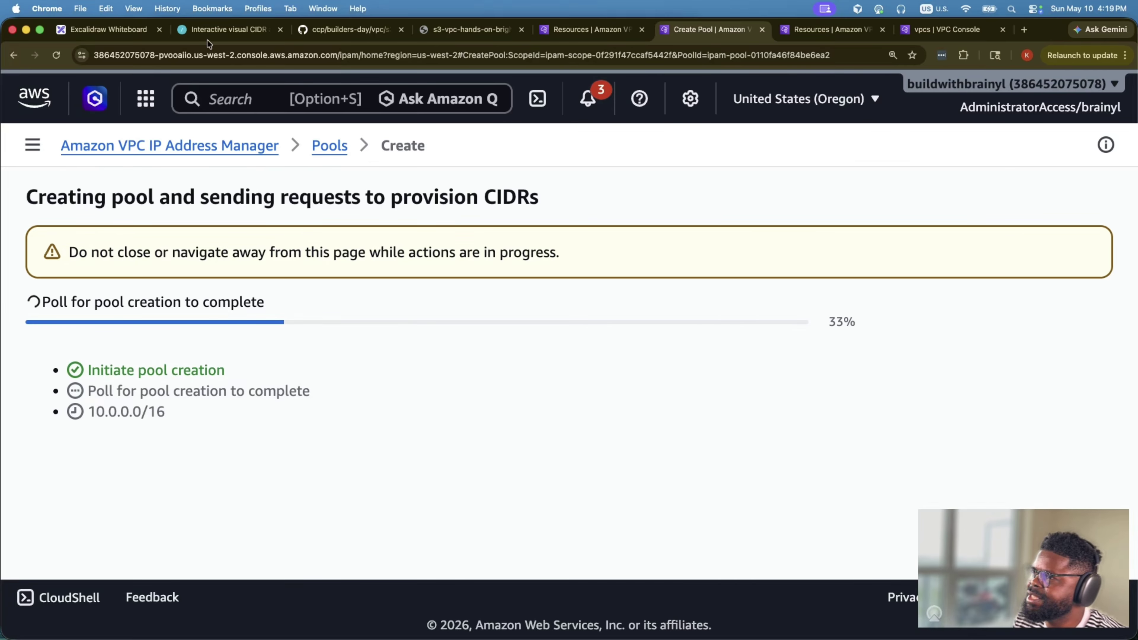
- On the Excalidraw whiteboard, compare the usw2-prod-client-a-vpc block with the usw2-prod-client-a-private-workload block beneath it
key("super+1")
scroll(493, 313, "down", 5)
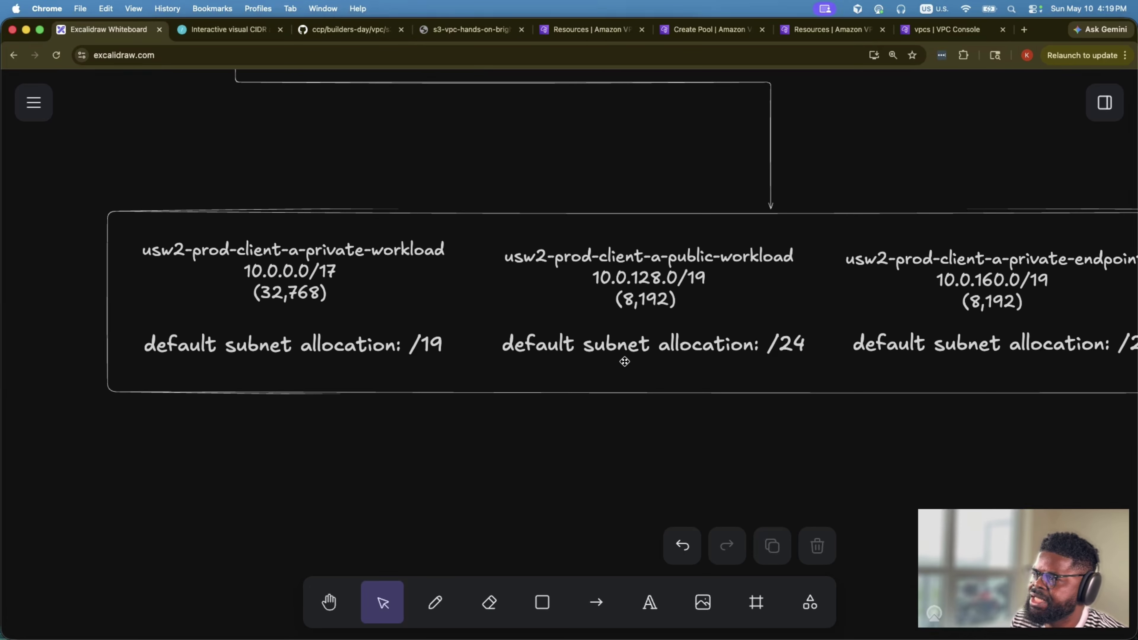
scroll(625, 361, "up", 5)
left_click(263, 170)
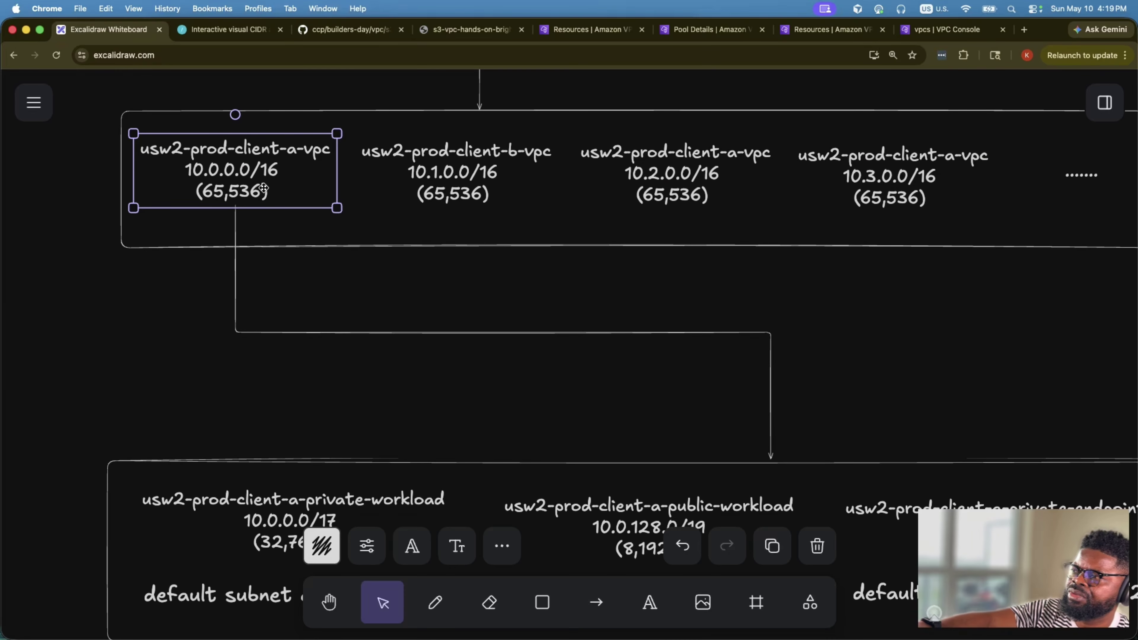
scroll(381, 419, "down", 3)
left_click(309, 411)
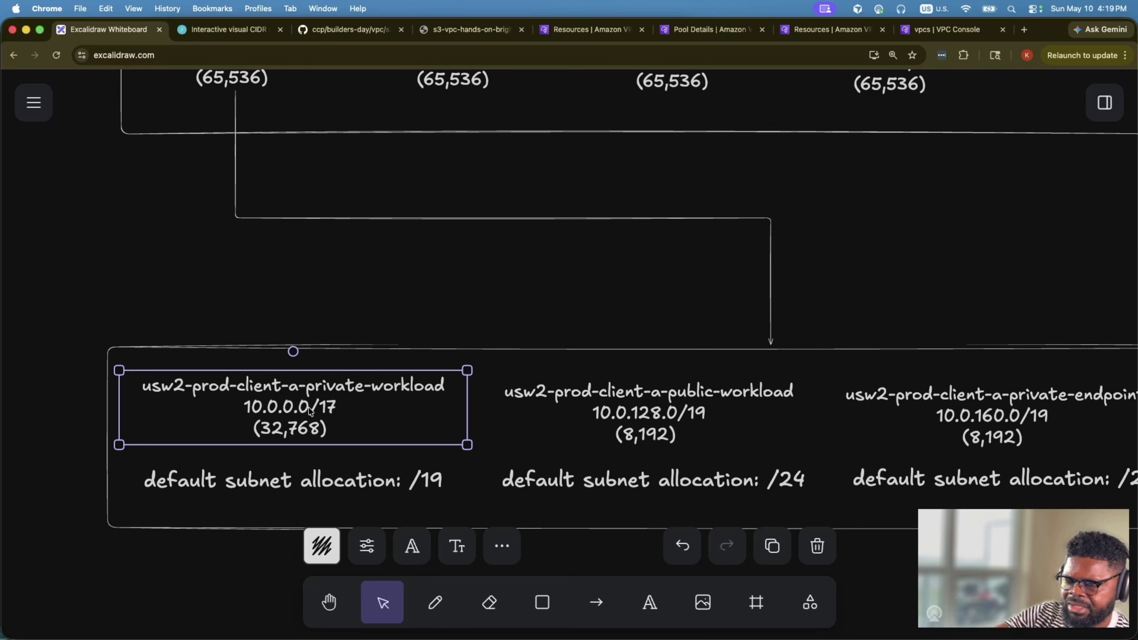
scroll(309, 411, "up", 3)
left_click(254, 195)
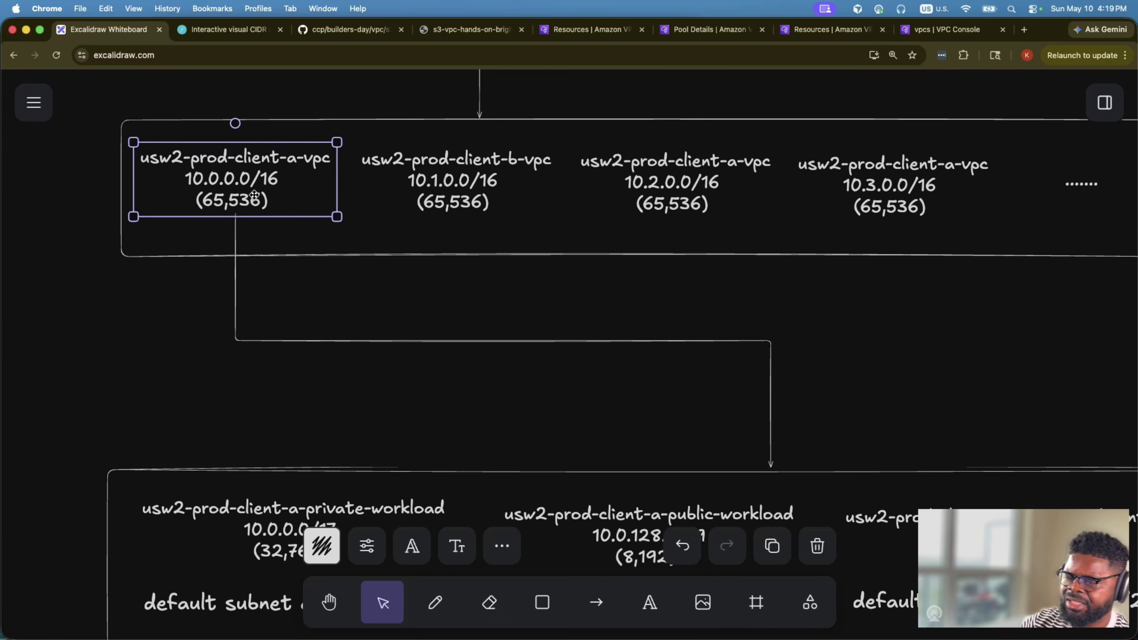
scroll(254, 195, "down", 3)
left_click(317, 411)
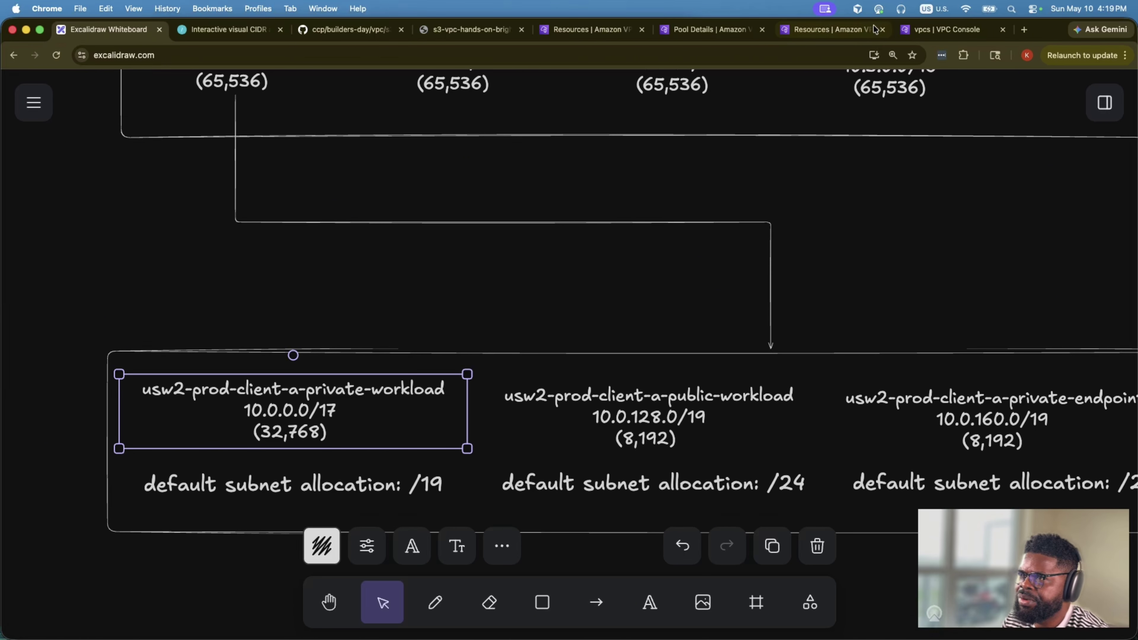
- Back in the AWS console, check the pool hierarchy beneath usw2-prod and the description of the usw2-prod-client-a-vpc pool
left_click(721, 32)
left_click(330, 145)
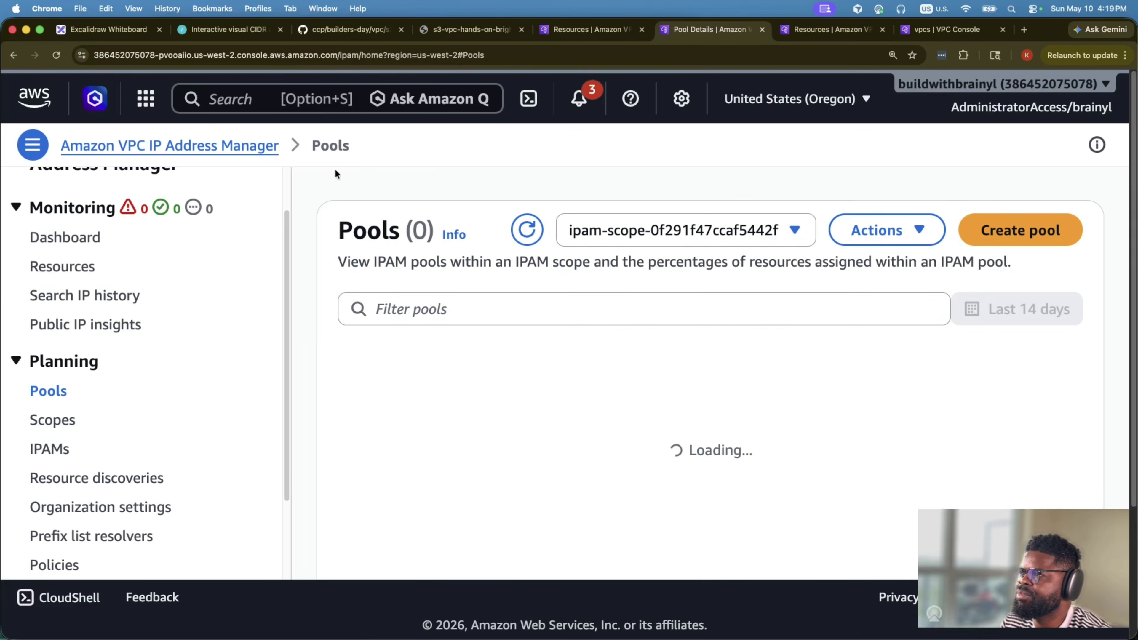
scroll(712, 425, "down", 10)
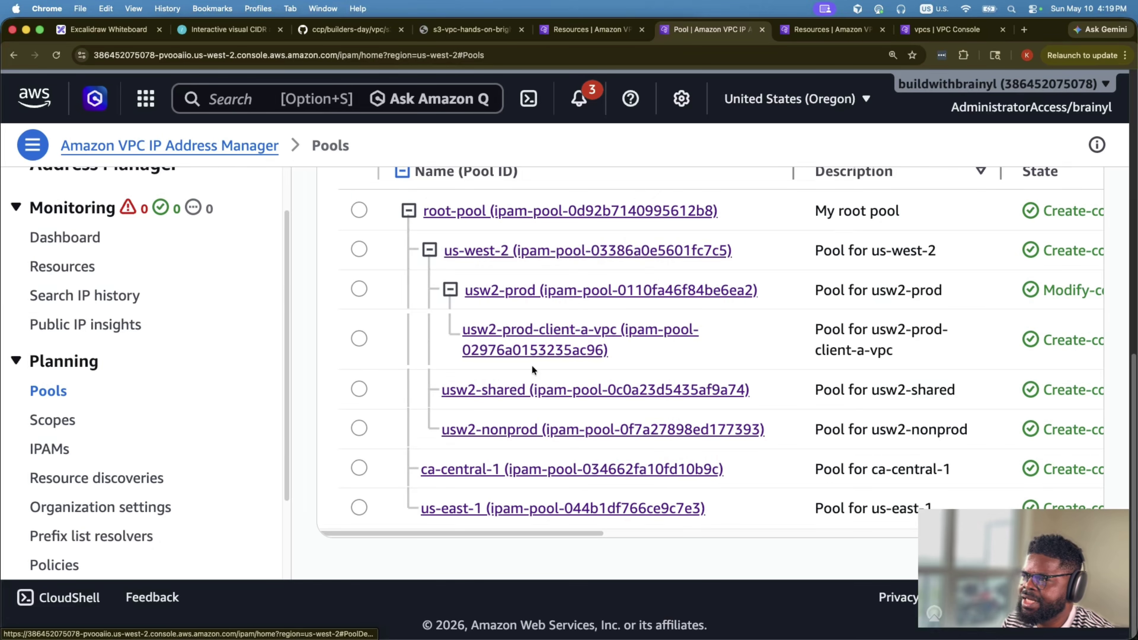
left_click(450, 291)
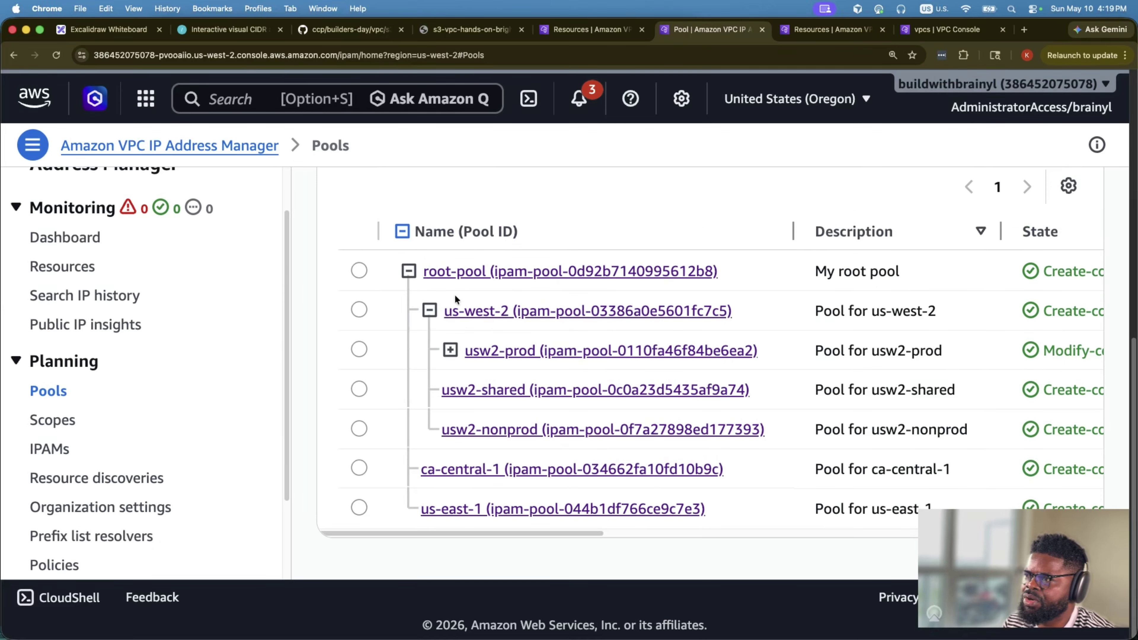
left_click(450, 350)
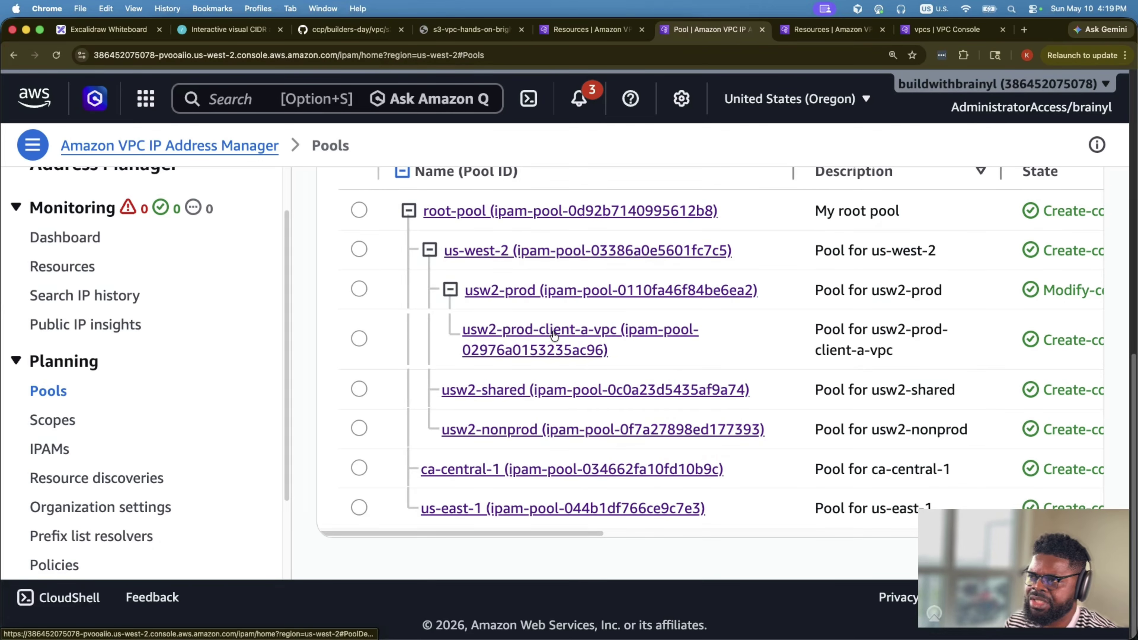
left_click_drag(780, 322, 907, 343)
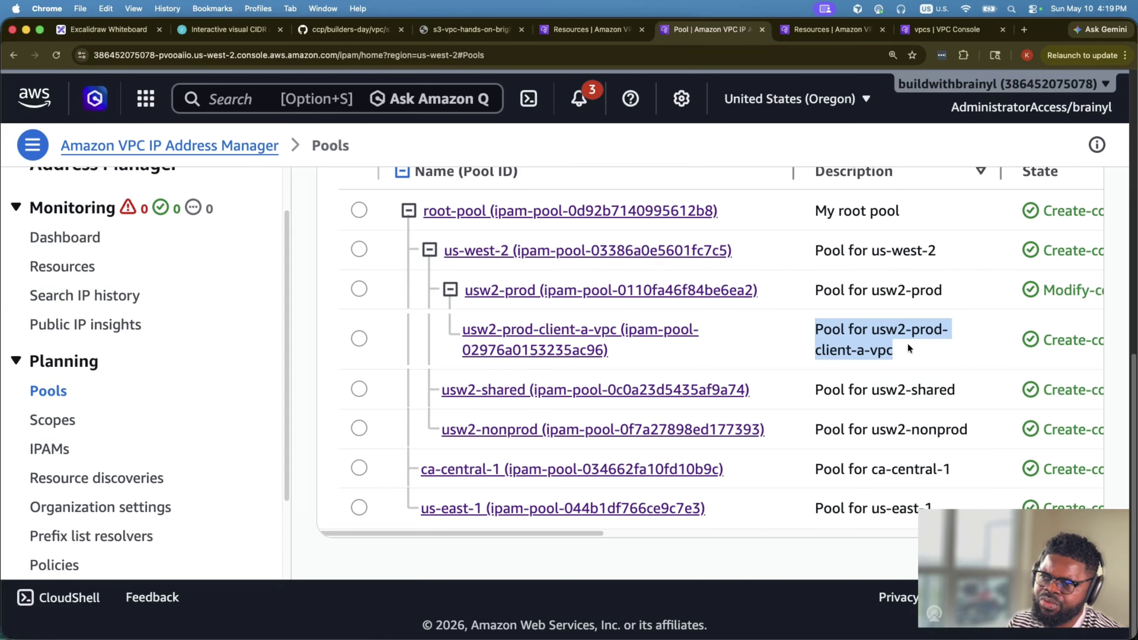
- Open the usw2-prod-client-a-vpc pool and start creating a new pool within it
left_click(483, 352)
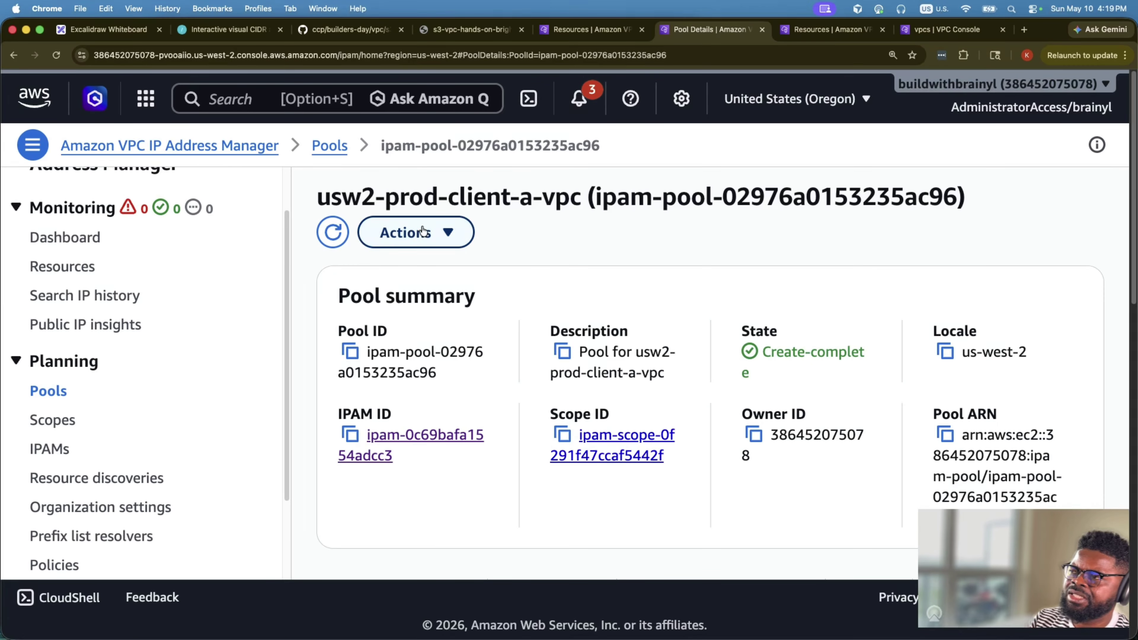
left_click(422, 231)
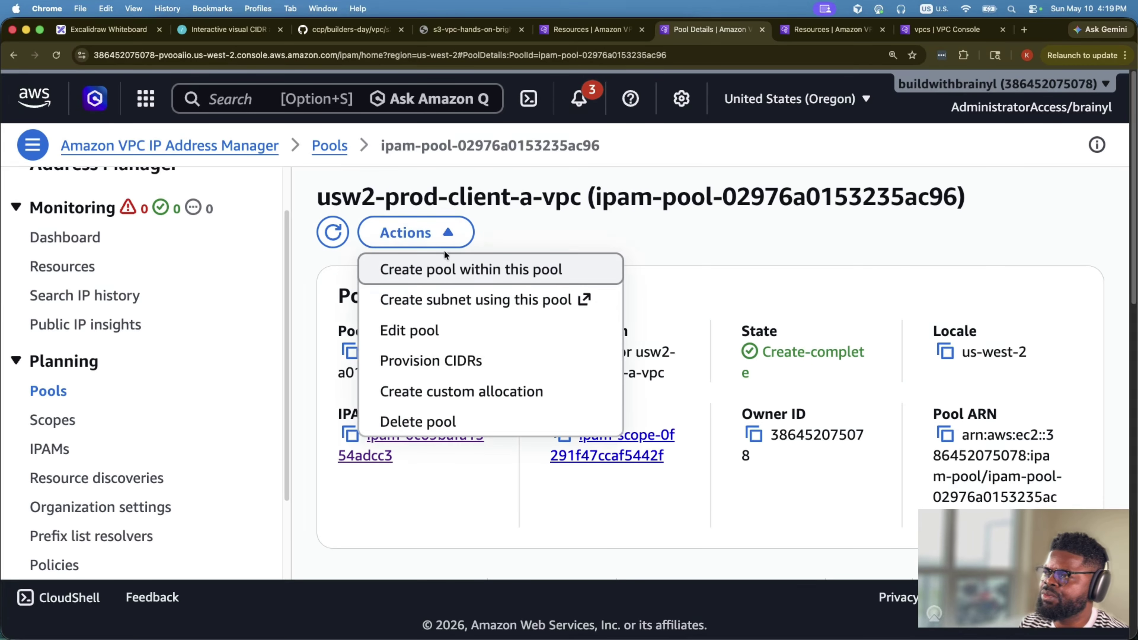
left_click(461, 278)
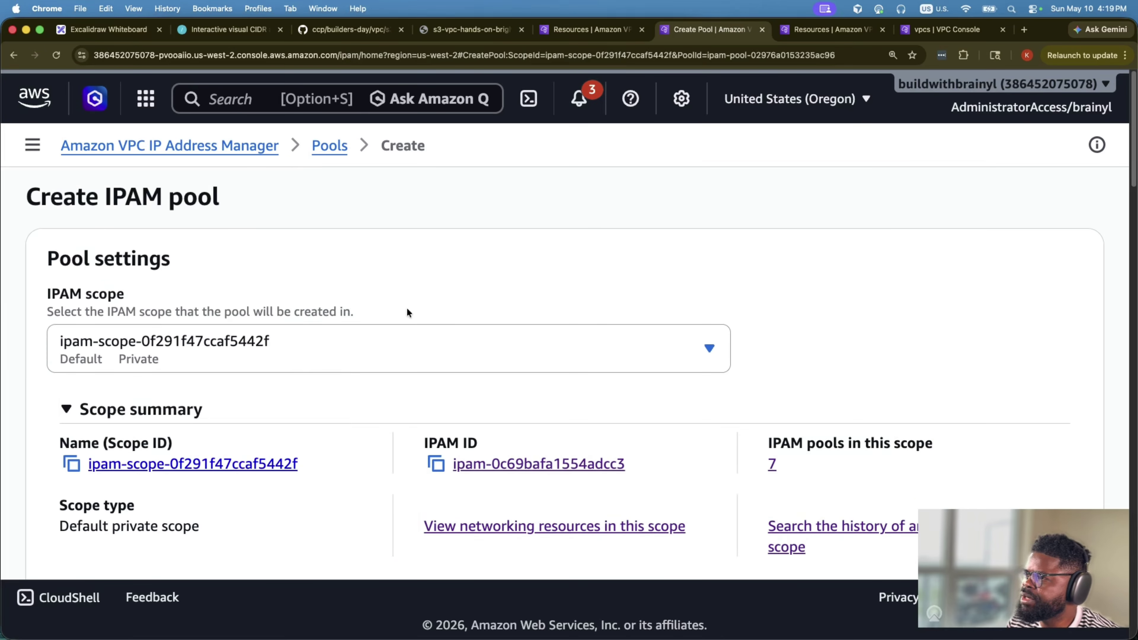
scroll(404, 314, "down", 4)
- Copy the name usw2-prod-client-a-private-workload from its block on the Excalidraw whiteboard
left_click(130, 30)
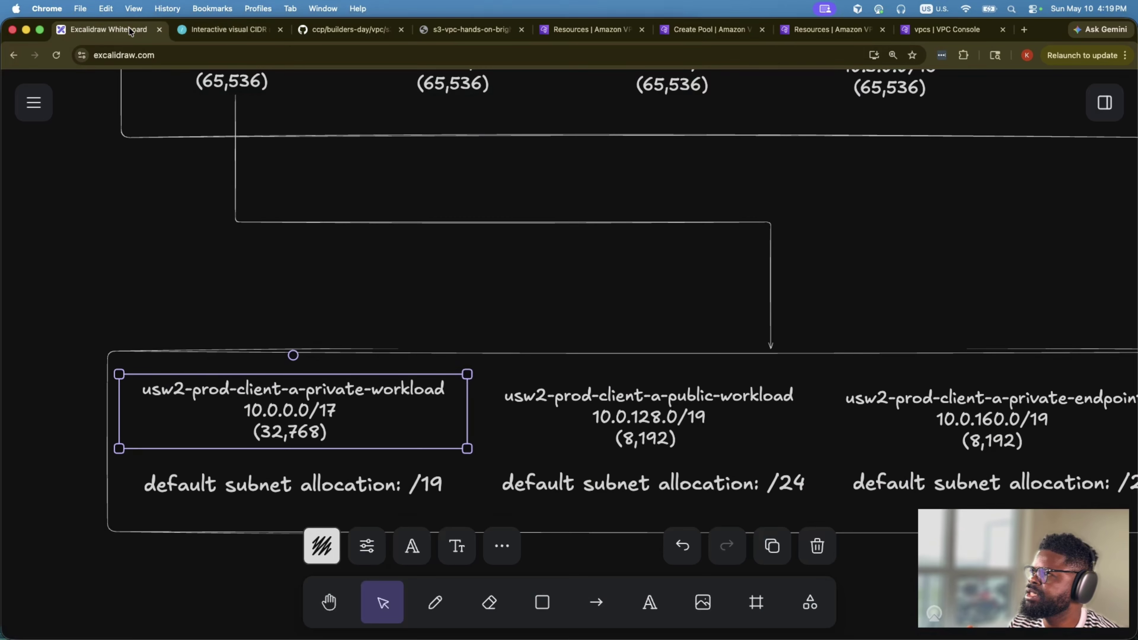
double_click(383, 390)
left_click(417, 390)
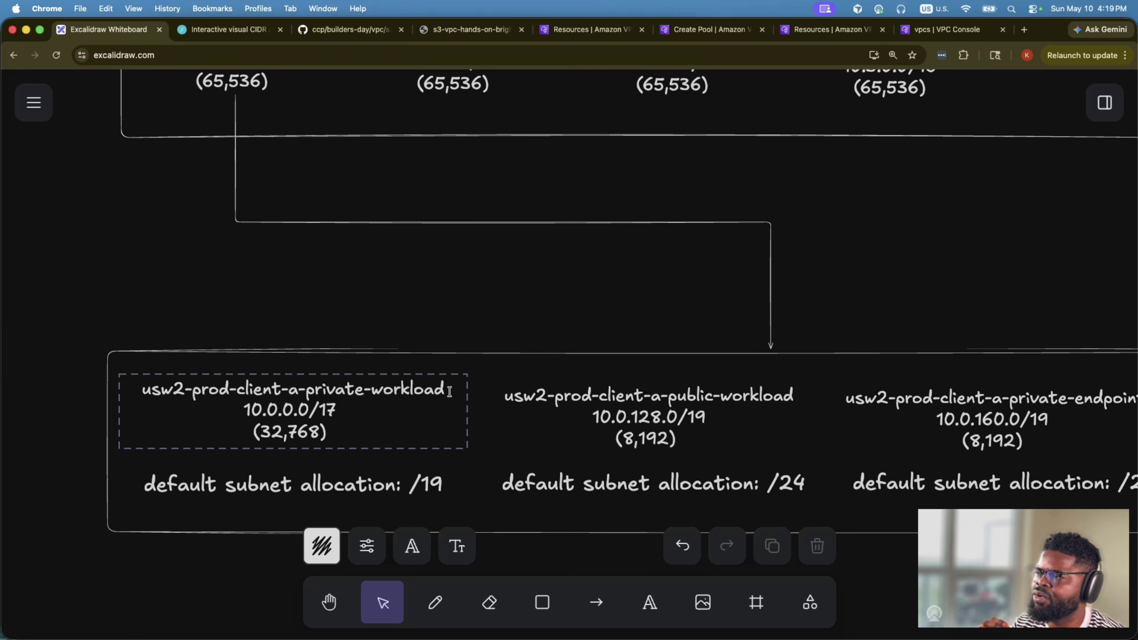
left_click_drag(450, 391, 60, 379)
key("super+c")
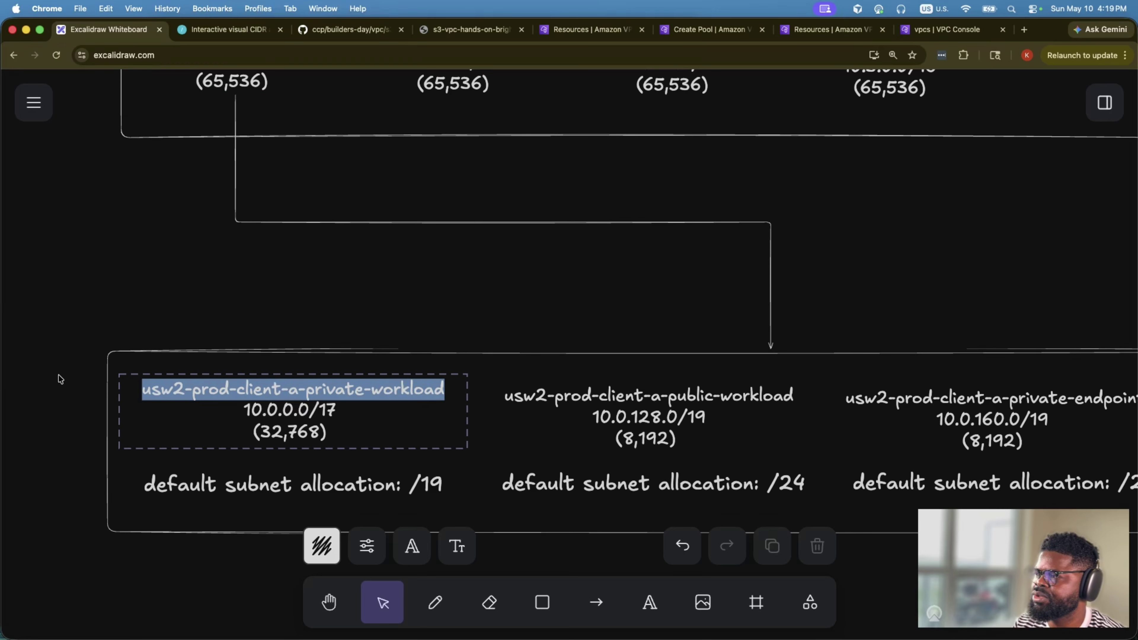
- Return to the AWS pool creation form and close the browser tabs that follow it
left_click(924, 27)
left_click(835, 31)
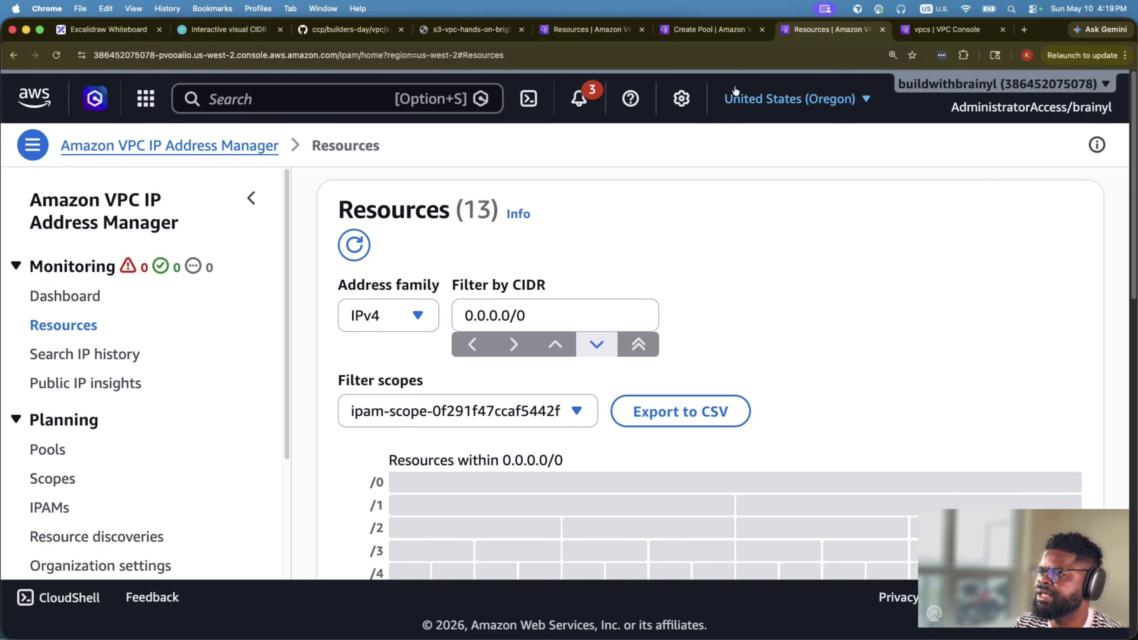
left_click(703, 30)
right_click(704, 31)
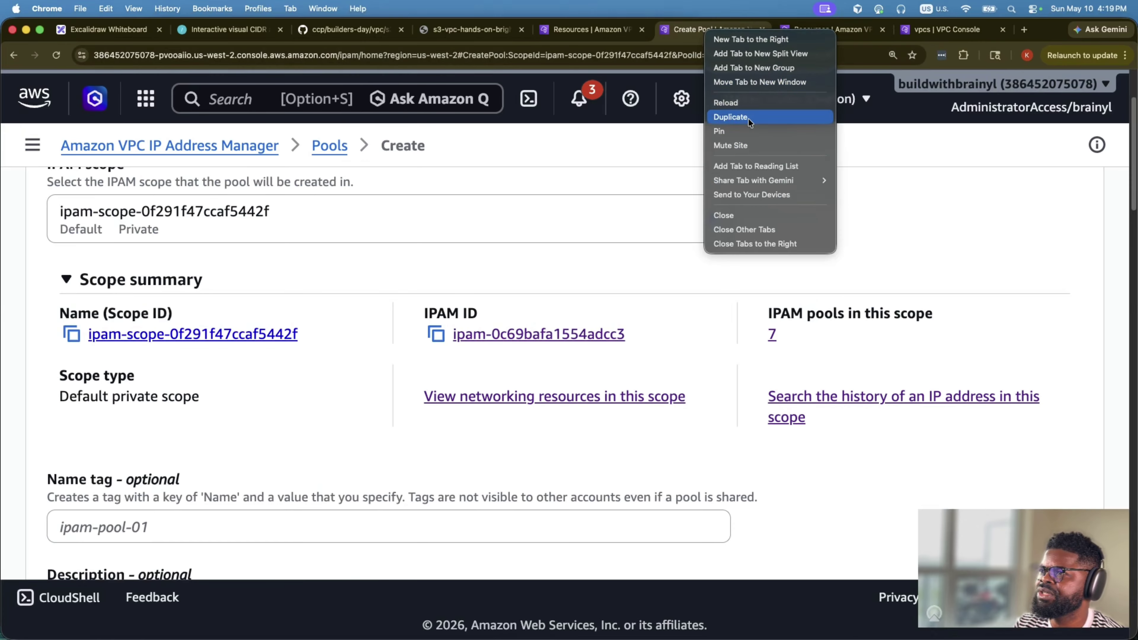
left_click(754, 244)
- Set the pool's name tag to usw2-prod-client-a-private-workload and its description to "Pool for usw2-prod-client-a-private-workload"
scroll(496, 486, "down", 5)
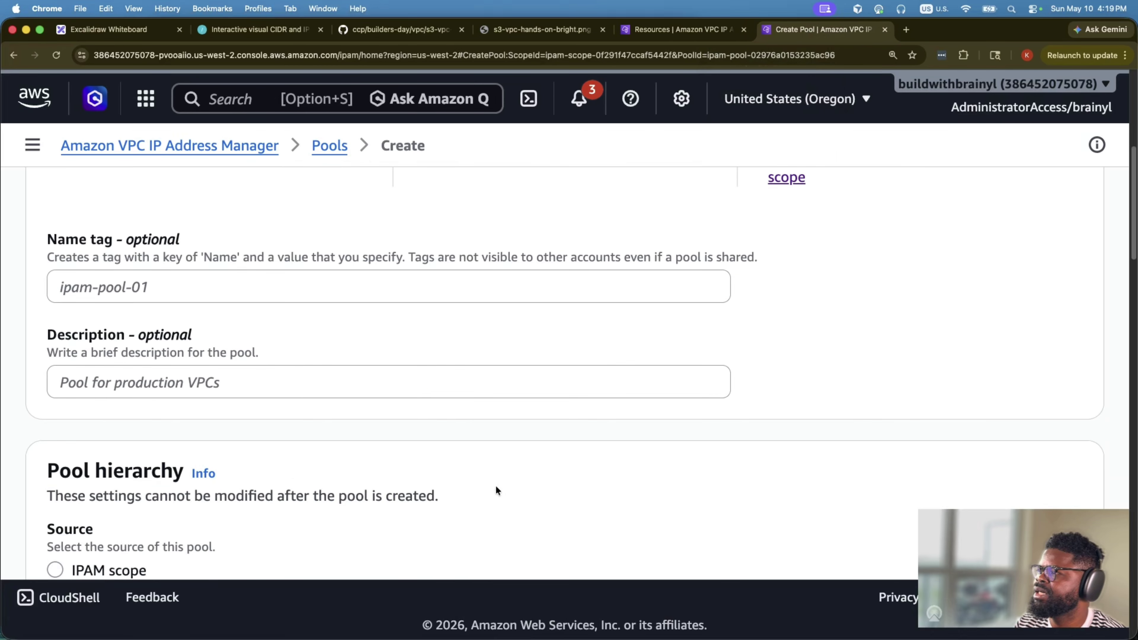
left_click(302, 299)
key("super+v")
left_click(297, 382)
type("Po")
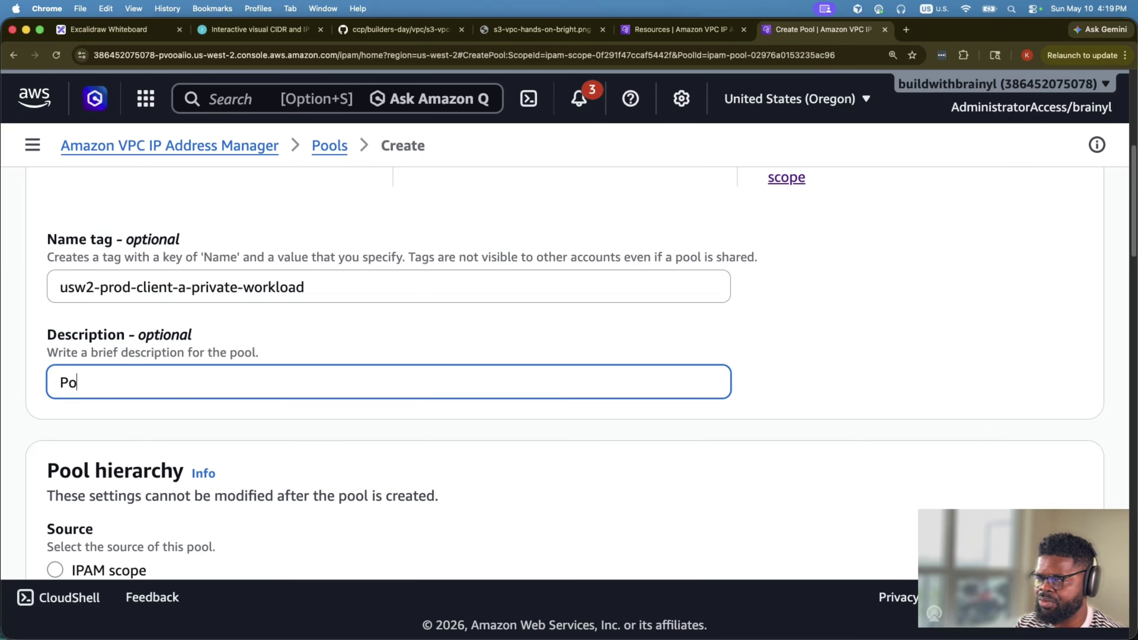
type("ol for")
key("super+v")
- Examine the source pool, the inherited resource planning settings and the source pool's available IP space
scroll(403, 394, "down", 5)
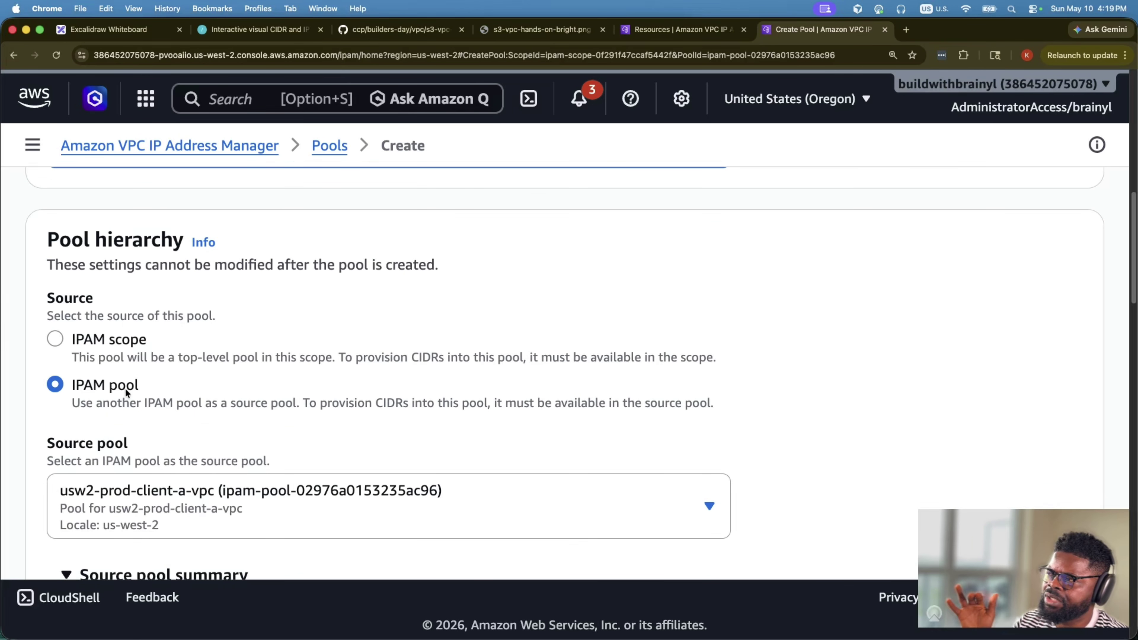
scroll(126, 389, "down", 2)
scroll(126, 390, "down", 5)
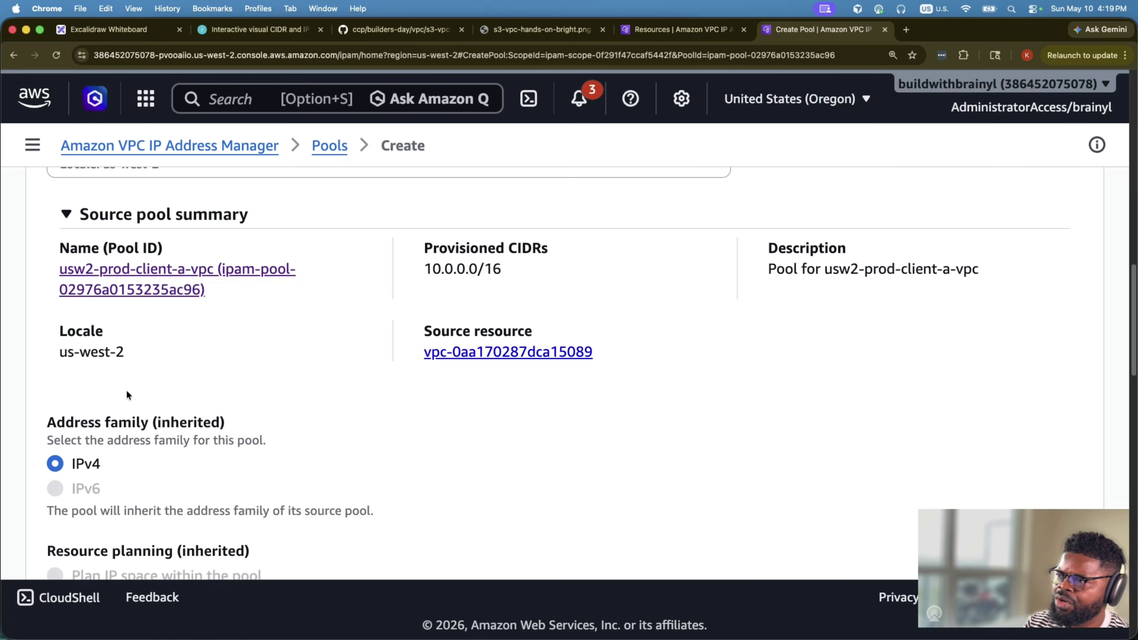
scroll(187, 424, "up", 2)
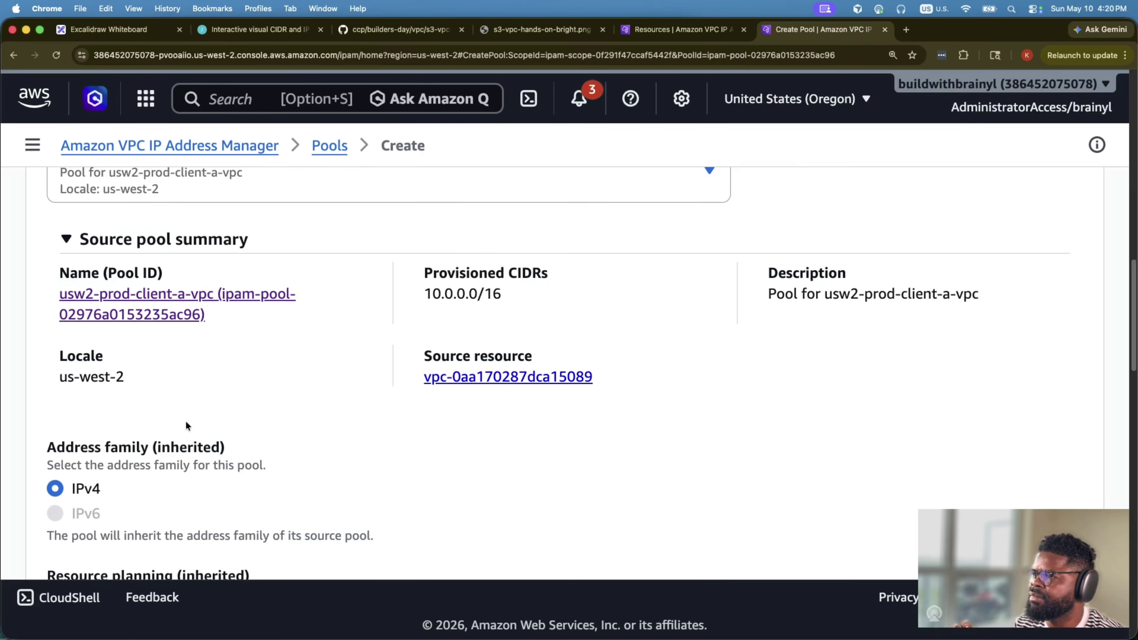
scroll(186, 422, "down", 10)
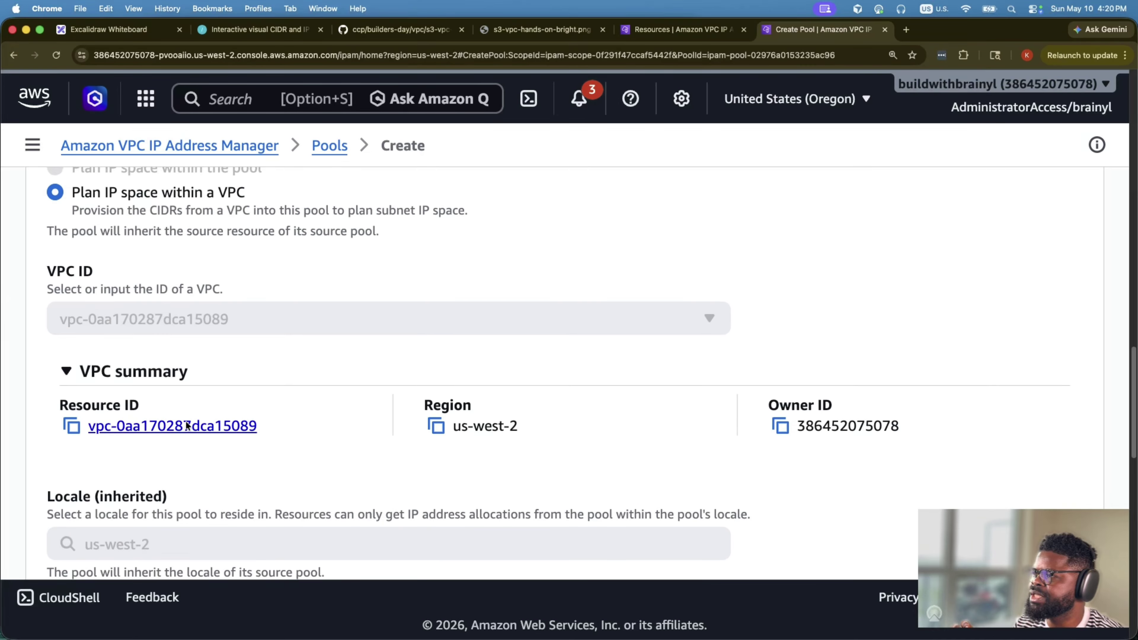
scroll(186, 421, "down", 6)
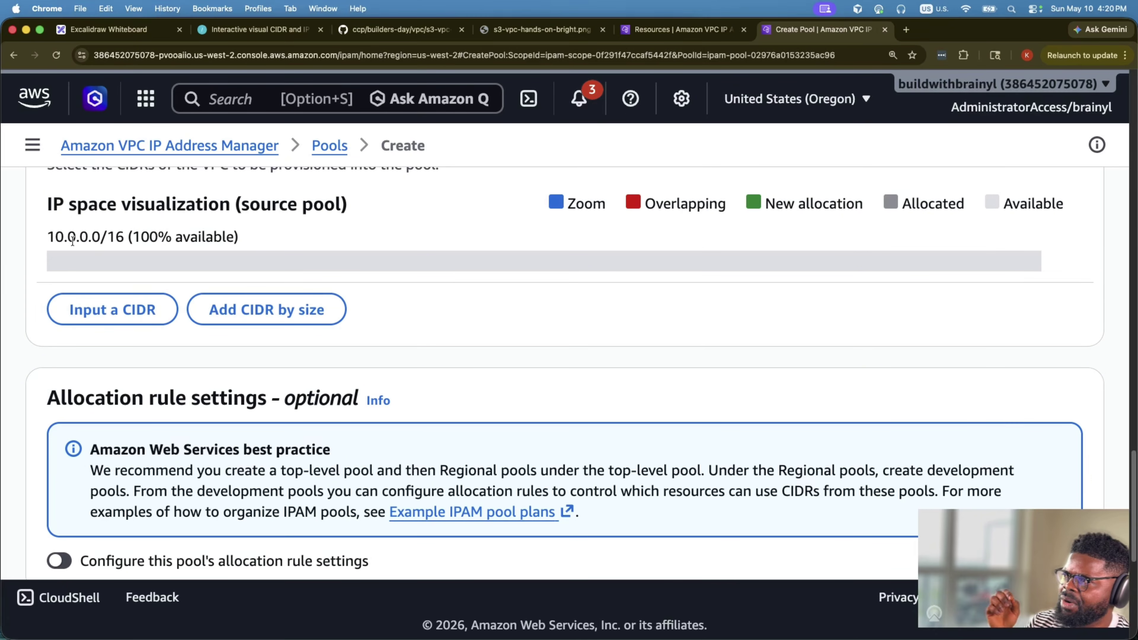
left_click_drag(48, 237, 121, 237)
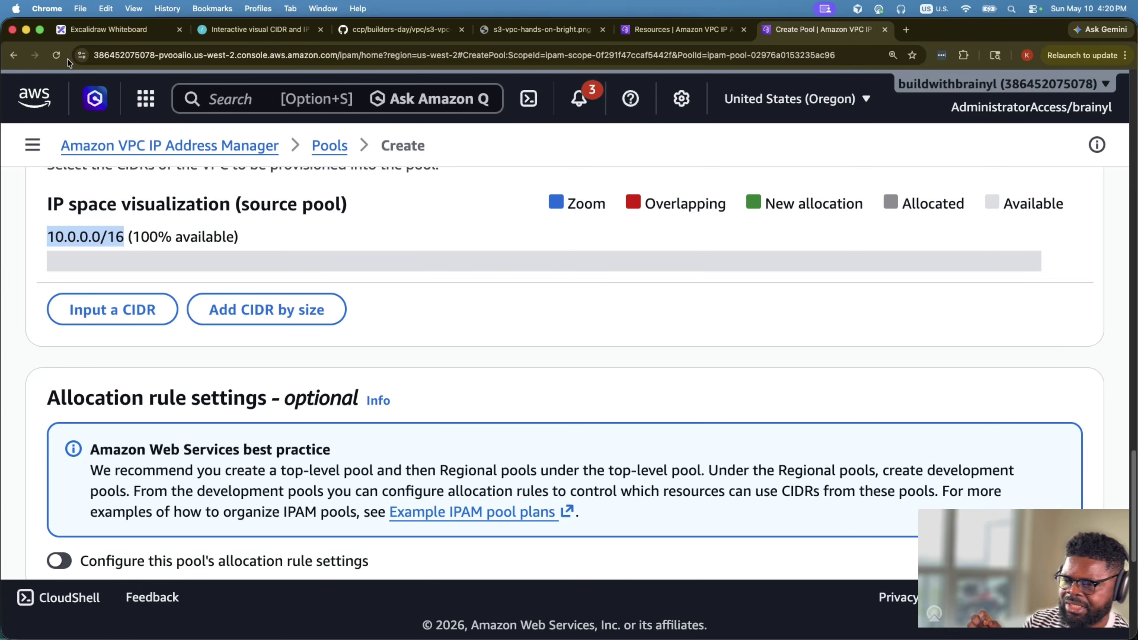
- Compare the CIDR of the usw2-prod-client-a-private-workload block with its parent usw2-prod-client-a-vpc block on the Excalidraw whiteboard
left_click(99, 31)
left_click(332, 411)
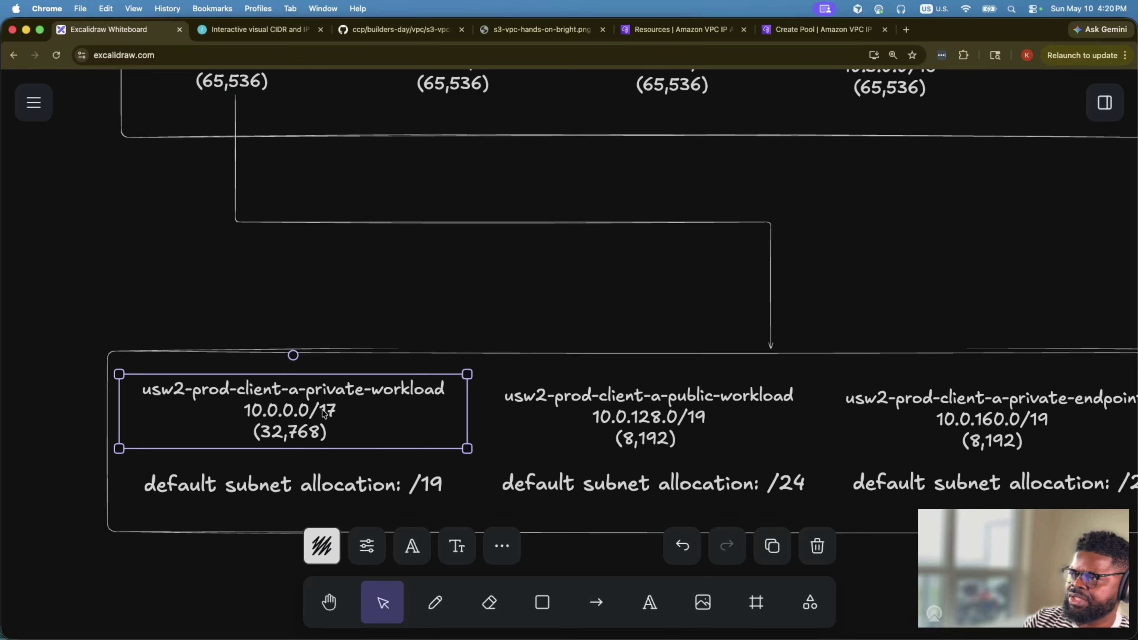
double_click(328, 411)
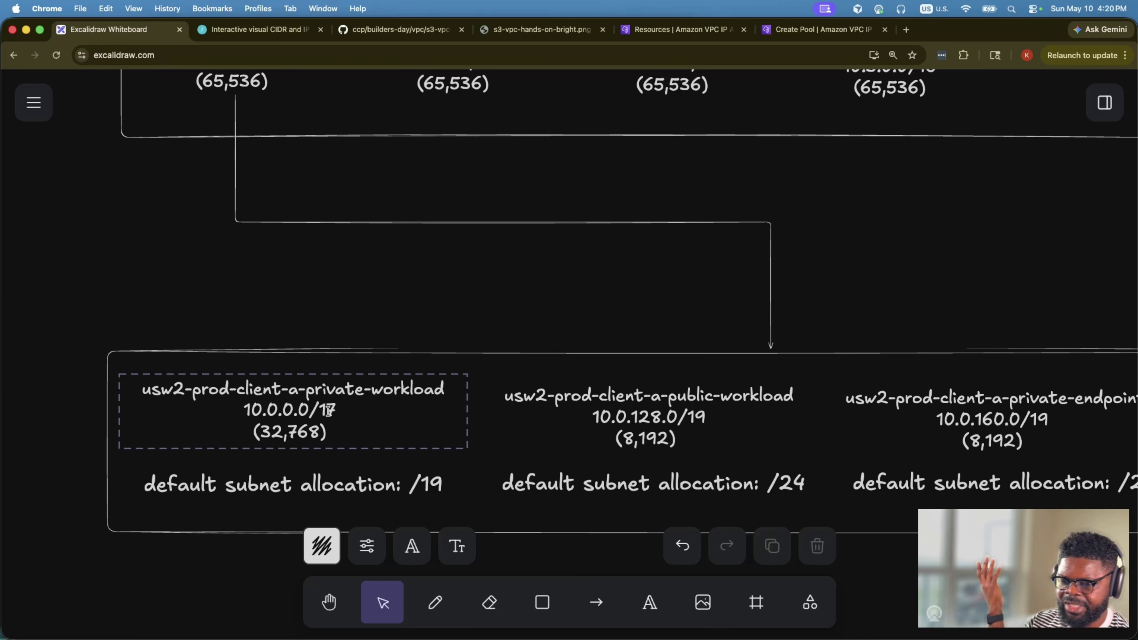
scroll(314, 340, "up", 5)
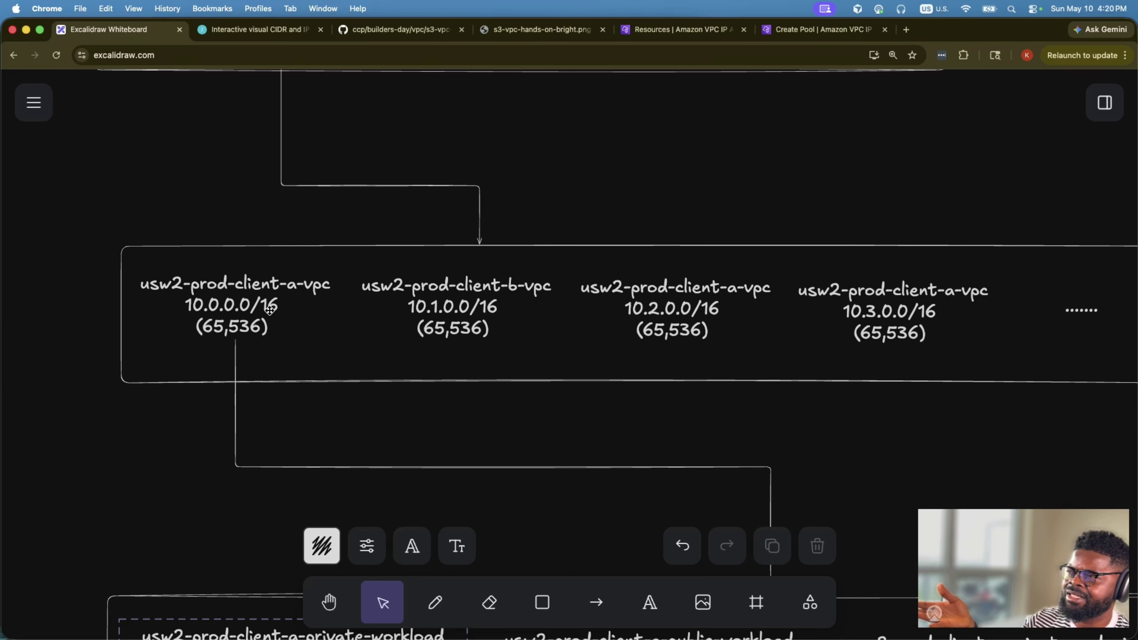
scroll(270, 310, "down", 1)
scroll(270, 311, "down", 4)
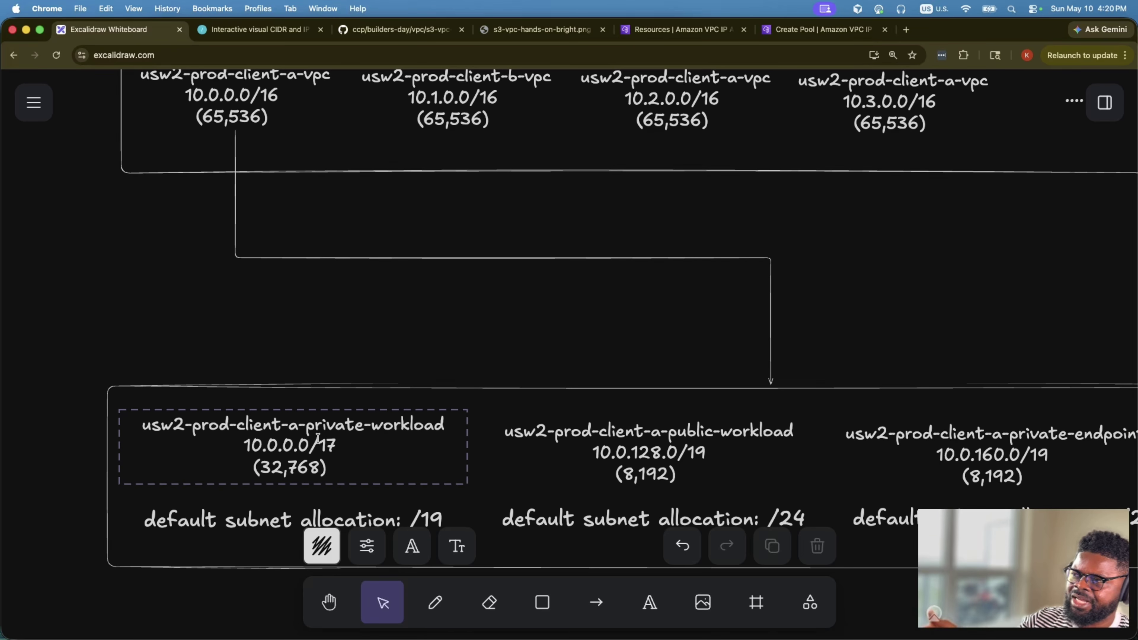
- Return to the AWS pool creation form and add a /17 CIDR by size, provisioning 10.0.0.0/17 from the source pool
left_click(820, 29)
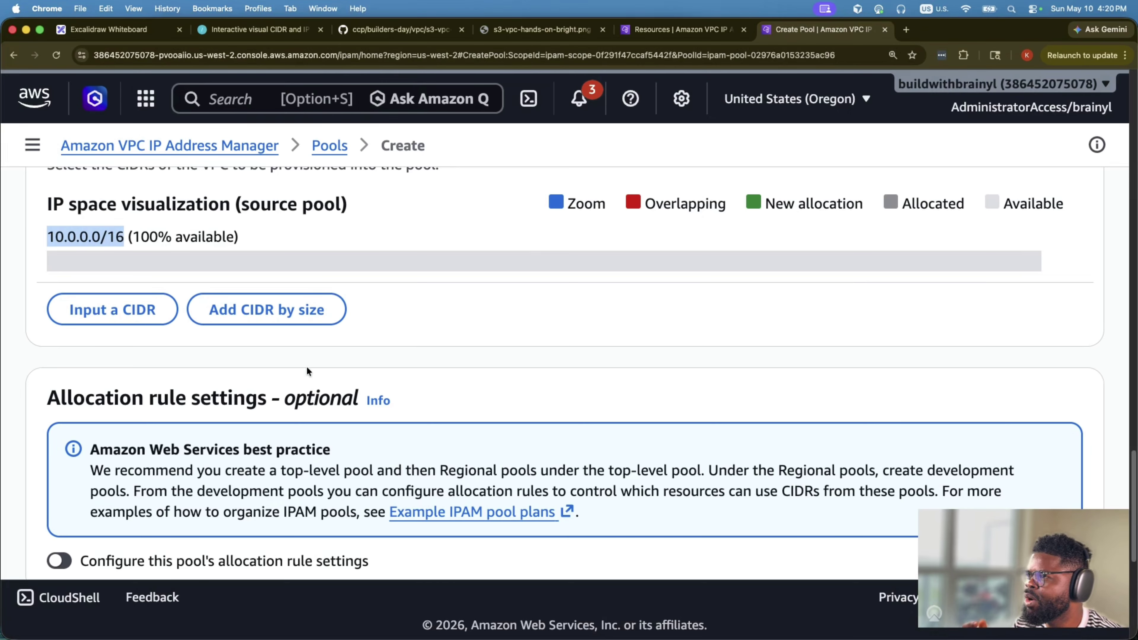
left_click(266, 308)
left_click(259, 357)
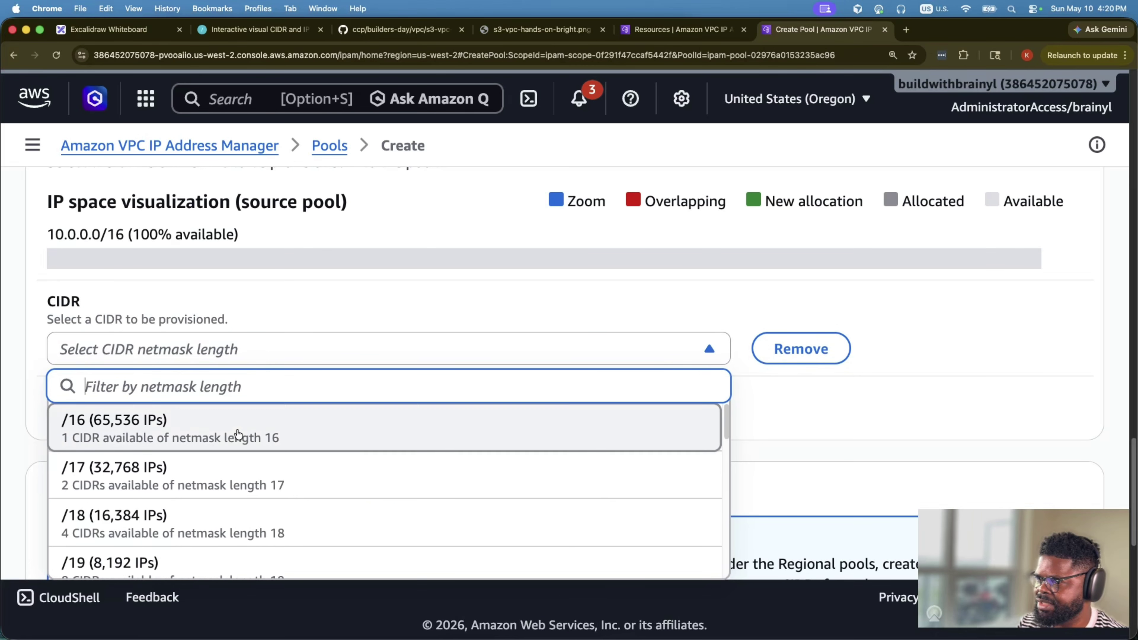
left_click(236, 468)
left_click(864, 384)
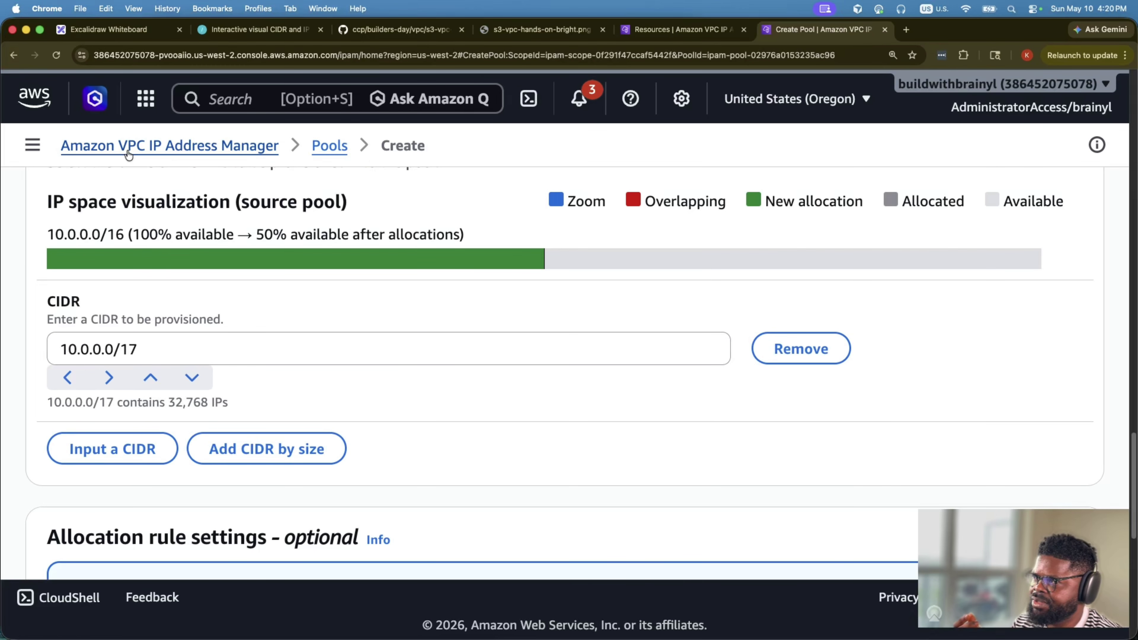
- Check the private-workload block on the Excalidraw whiteboard and enable the allocation rule settings in the AWS pool form
left_click(121, 31)
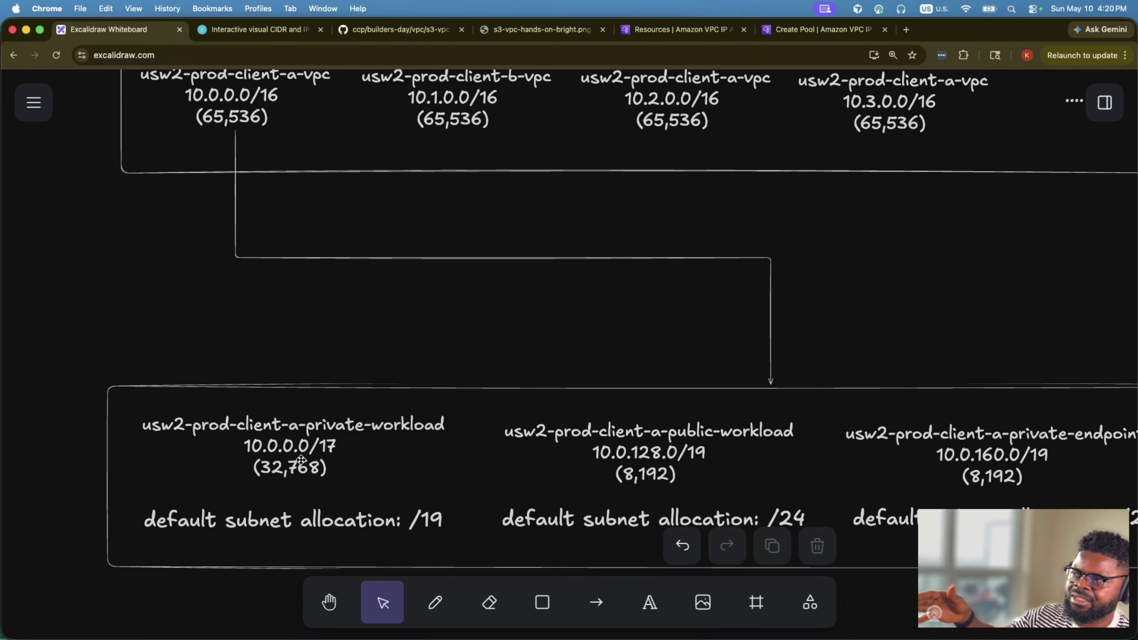
left_click(842, 22)
scroll(598, 337, "down", 10)
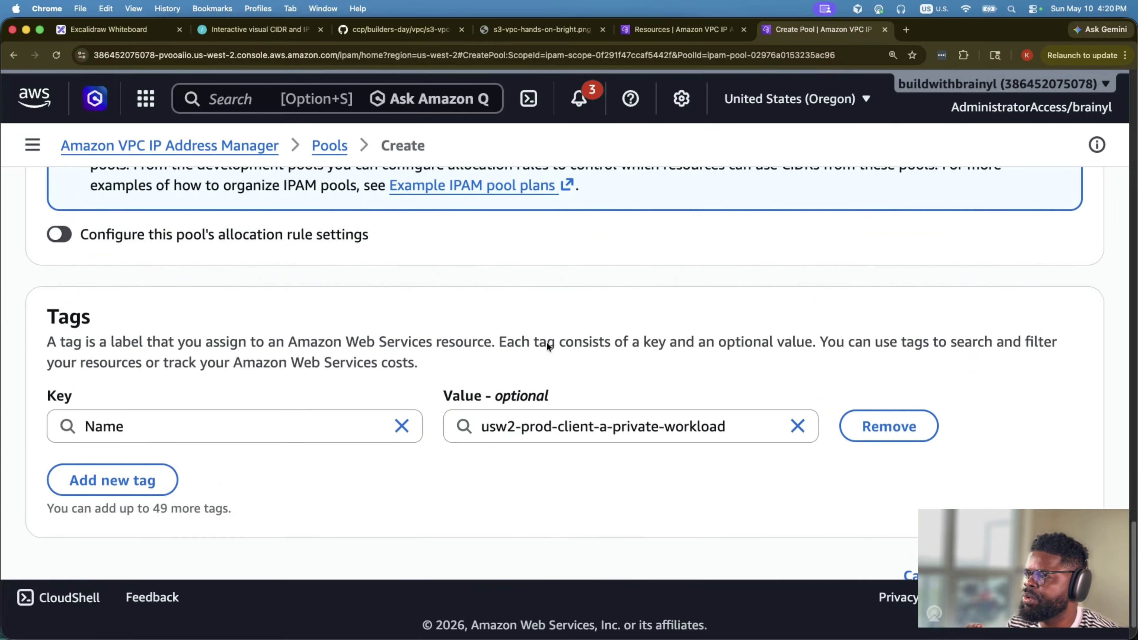
scroll(546, 343, "up", 5)
left_click(62, 434)
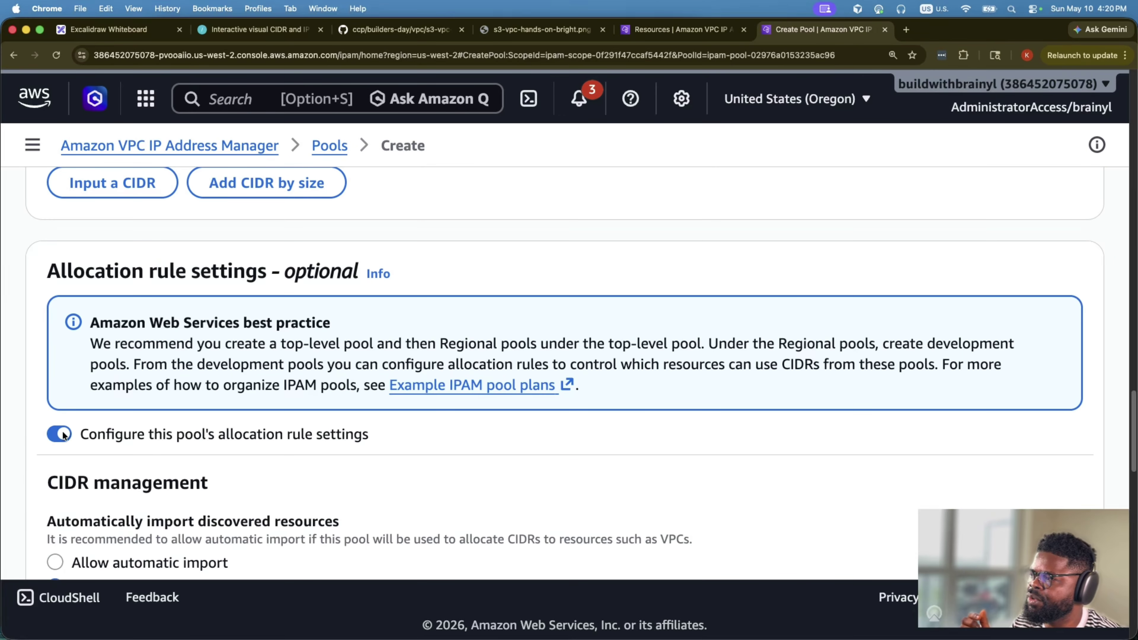
scroll(123, 428, "down", 3)
scroll(89, 385, "down", 5)
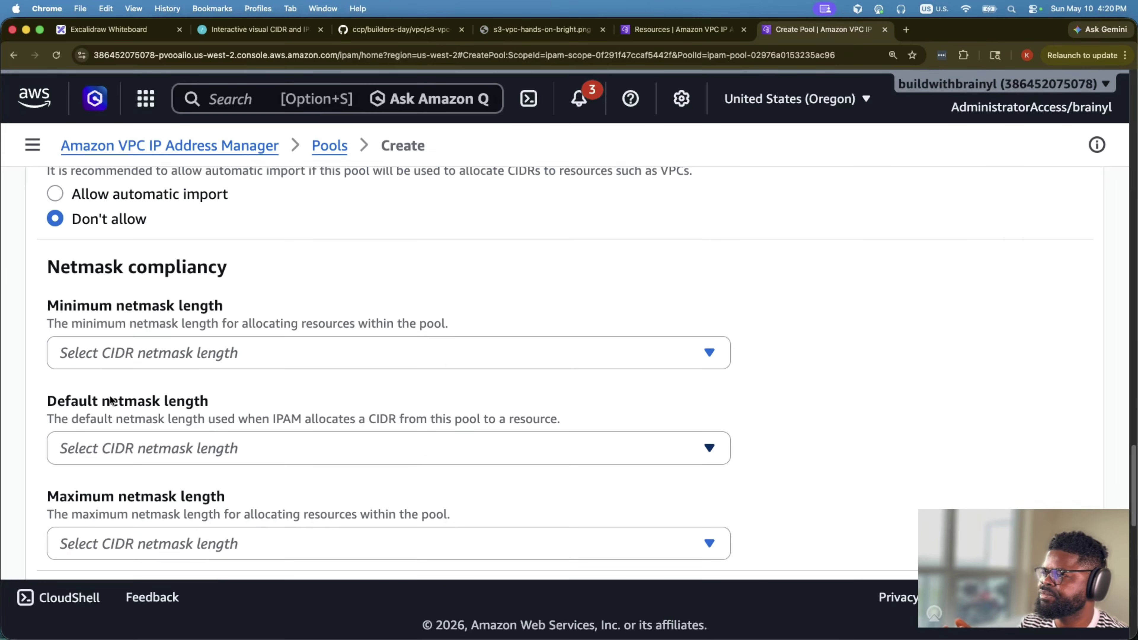
- Consult the whiteboard's default subnet allocation and set the pool's minimum netmask length to /19 (8,192 IPs) in the AWS form
left_click(225, 352)
left_click(130, 31)
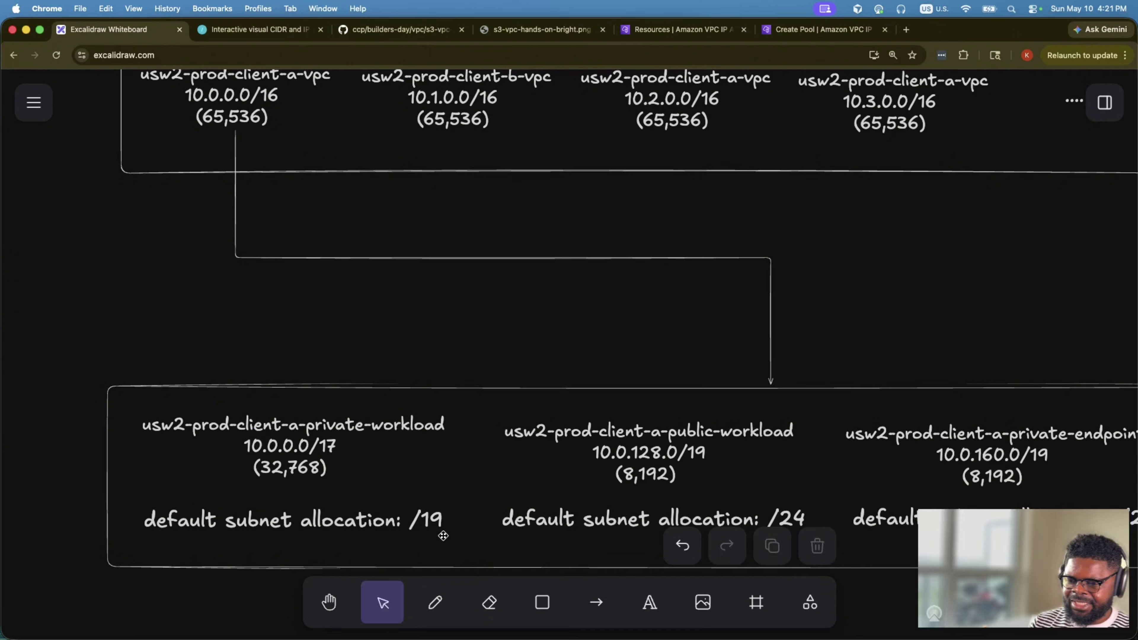
key("super+6")
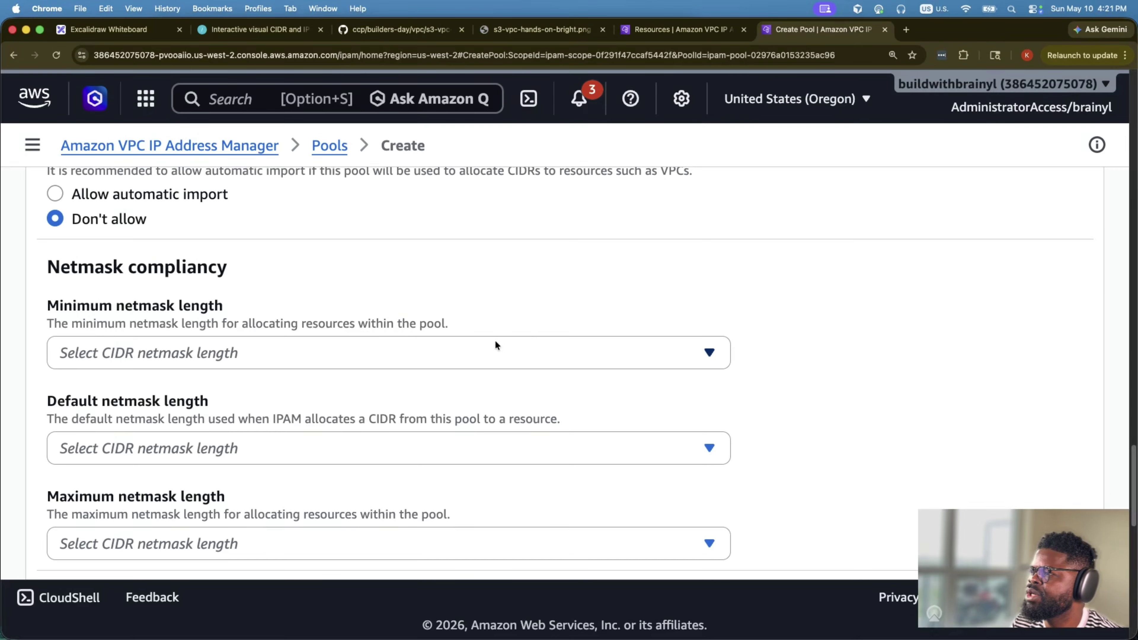
left_click(472, 352)
scroll(427, 427, "up", 2)
scroll(426, 427, "down", 7)
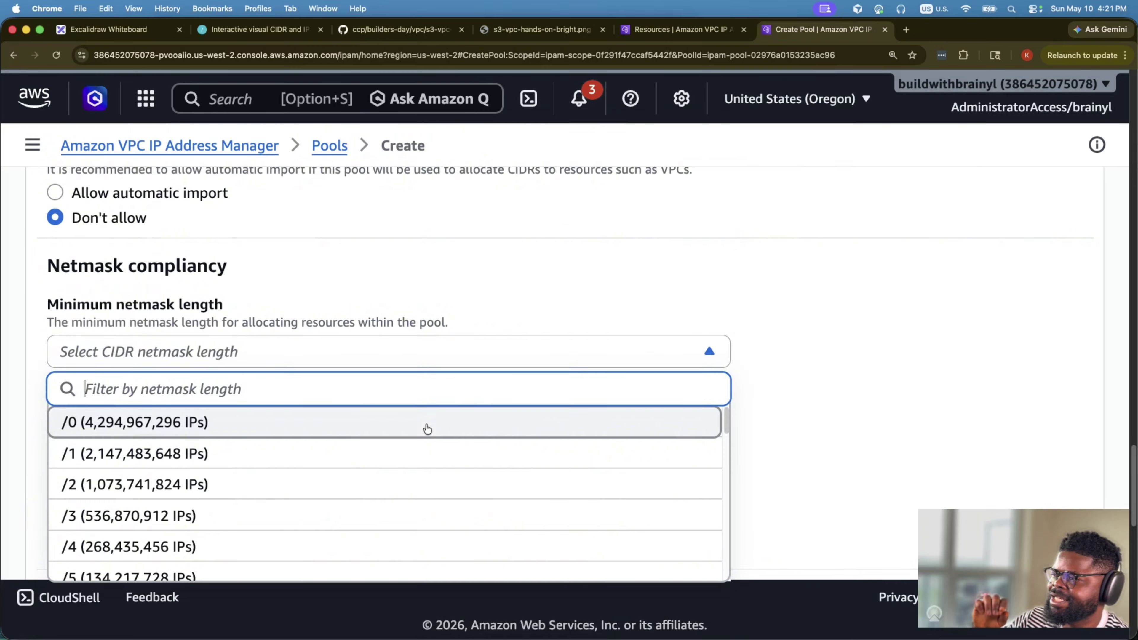
scroll(403, 345, "up", 1)
scroll(389, 267, "down", 4)
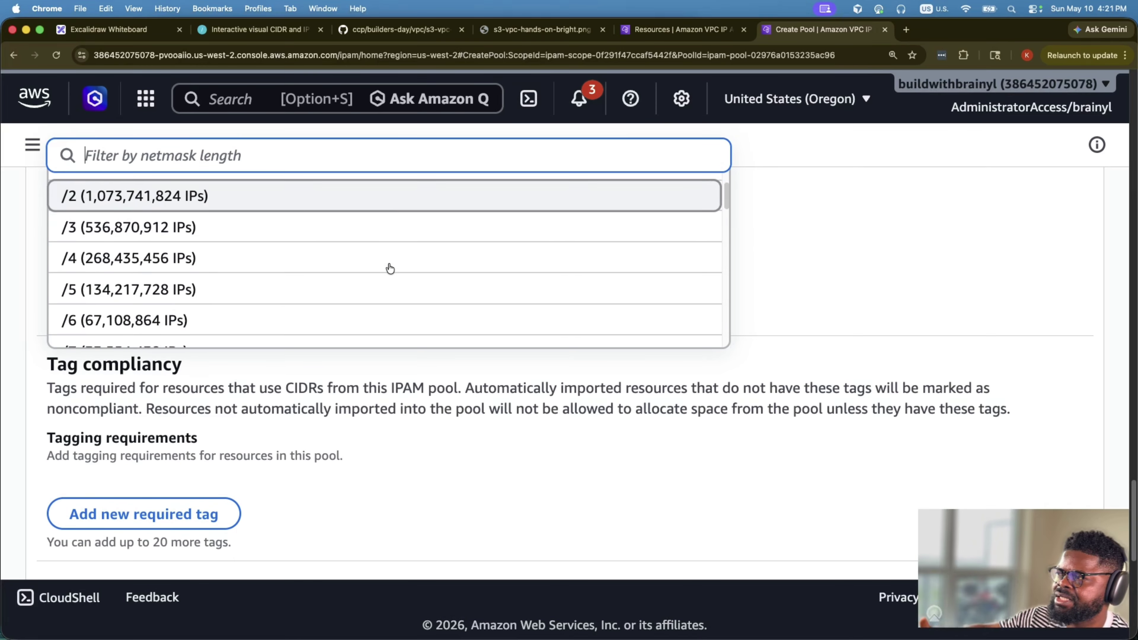
scroll(394, 286, "down", 10)
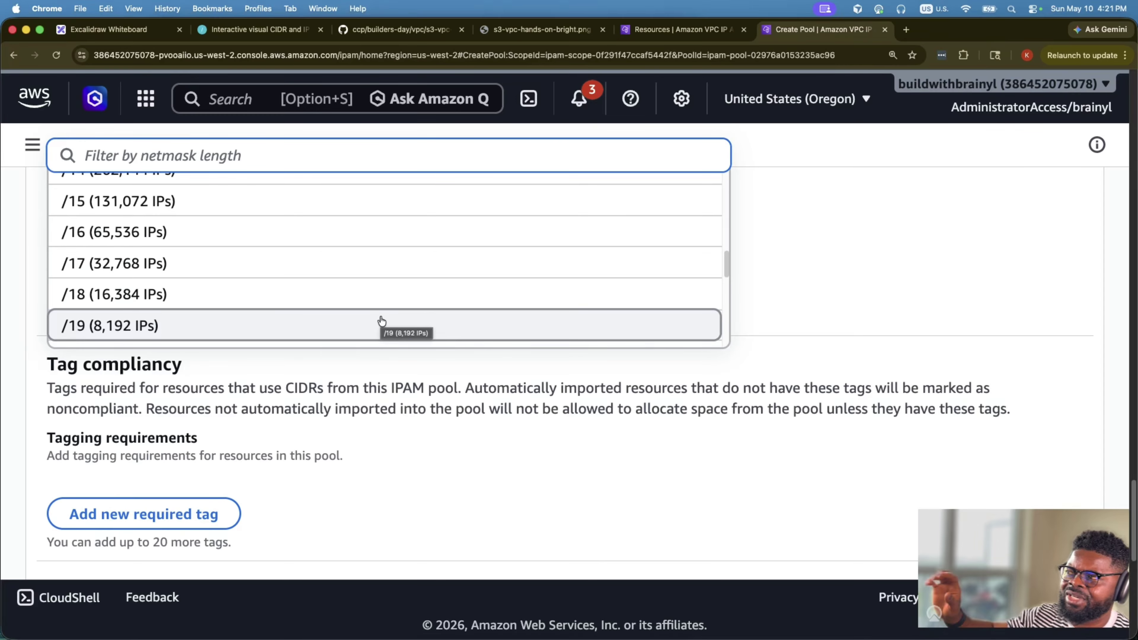
scroll(382, 321, "down", 3)
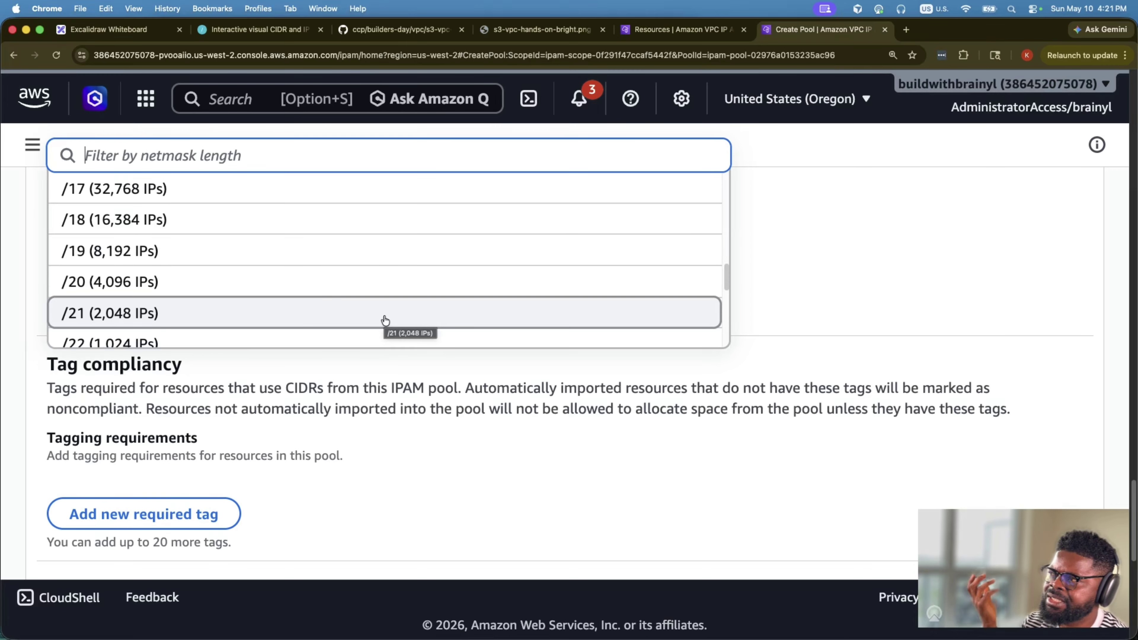
scroll(325, 226, "up", 1)
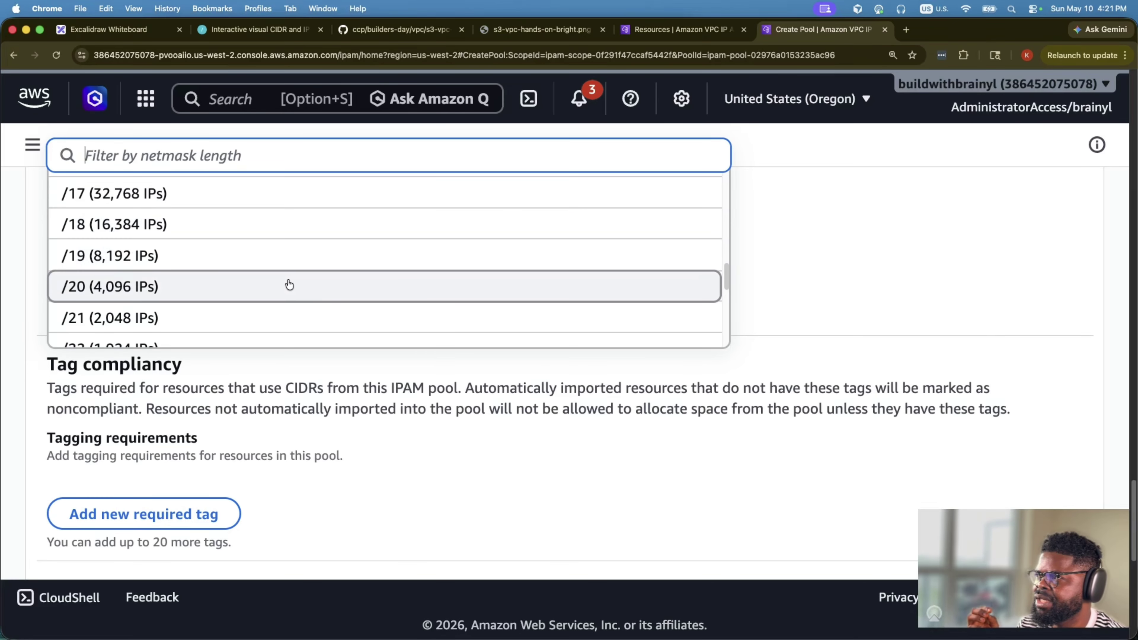
left_click(288, 265)
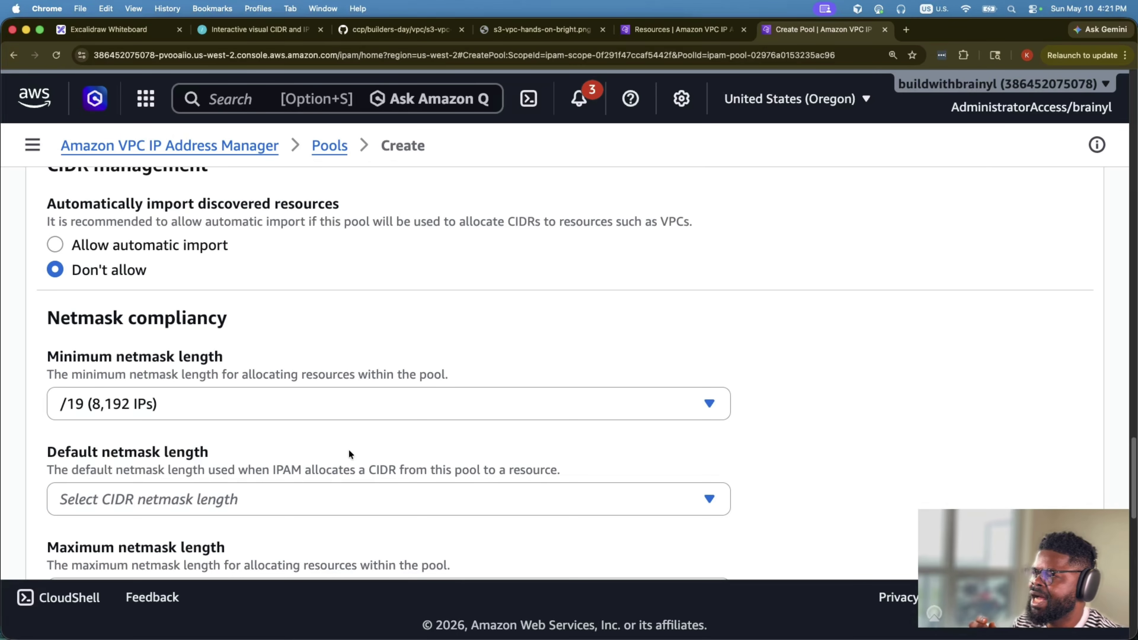
- Set the pool's default and maximum netmask lengths both to /19 (8,192 IPs)
left_click(349, 488)
scroll(381, 407, "down", 1)
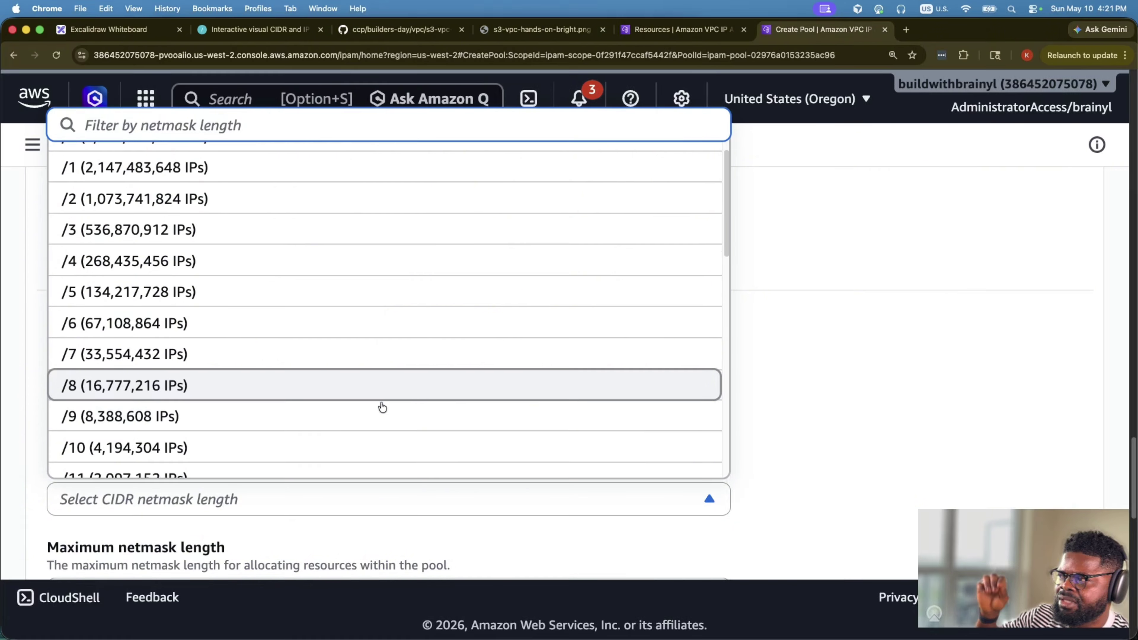
scroll(382, 407, "down", 8)
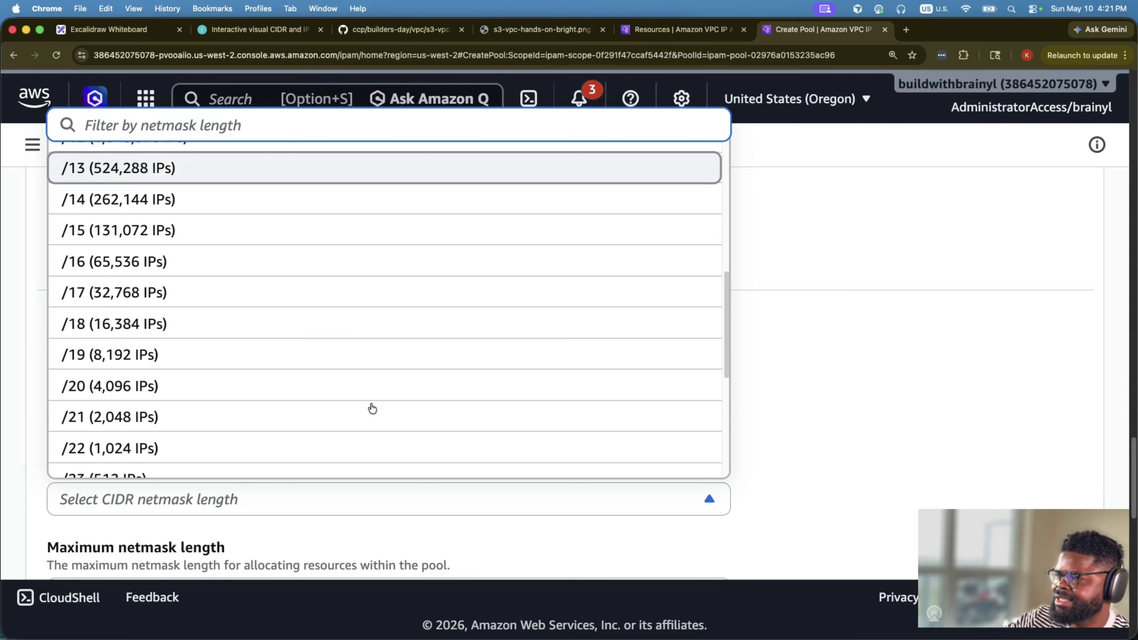
left_click(238, 354)
scroll(236, 361, "down", 3)
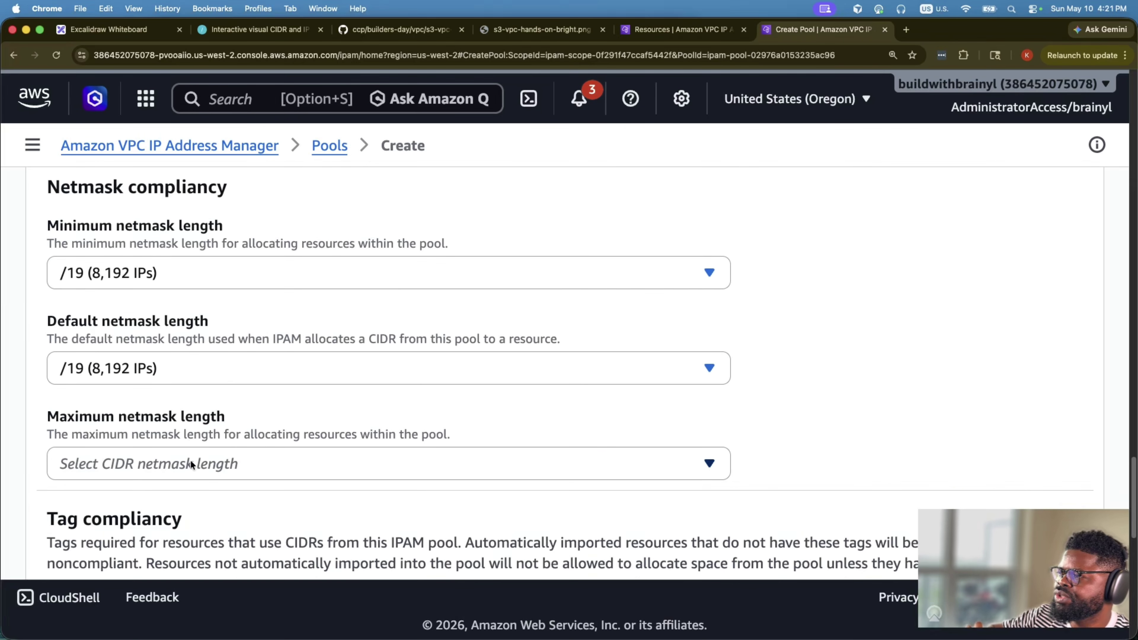
left_click(191, 464)
scroll(216, 403, "down", 6)
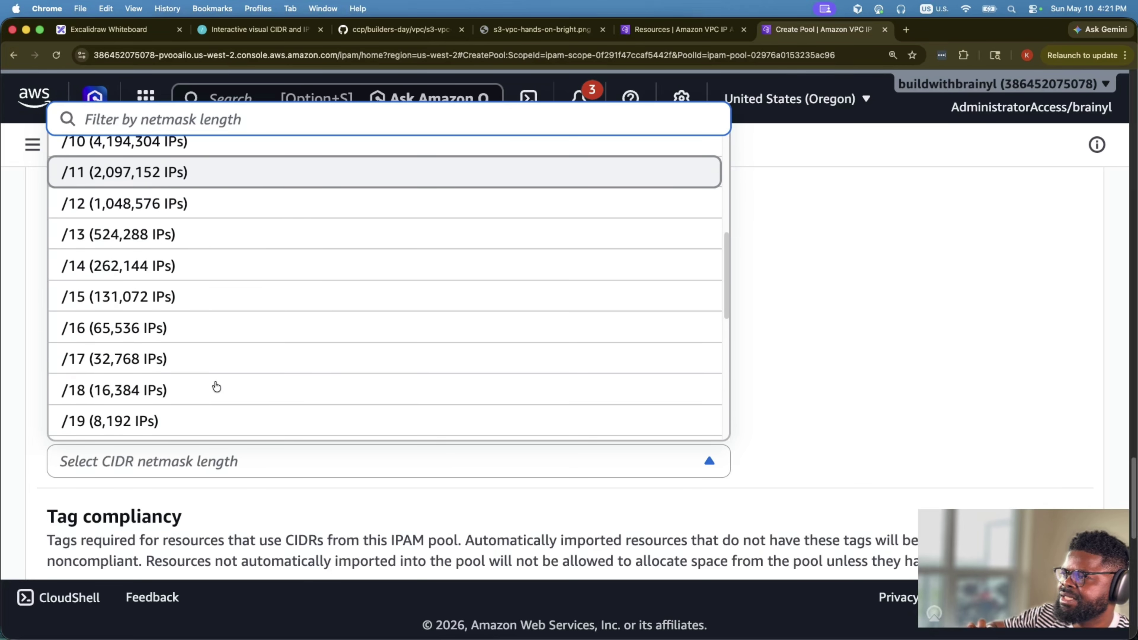
left_click(188, 419)
- Add a required tag with key IpamPool and value usw2-prod-client-a-private-workload to the pool's tag compliancy rules
scroll(326, 376, "down", 5)
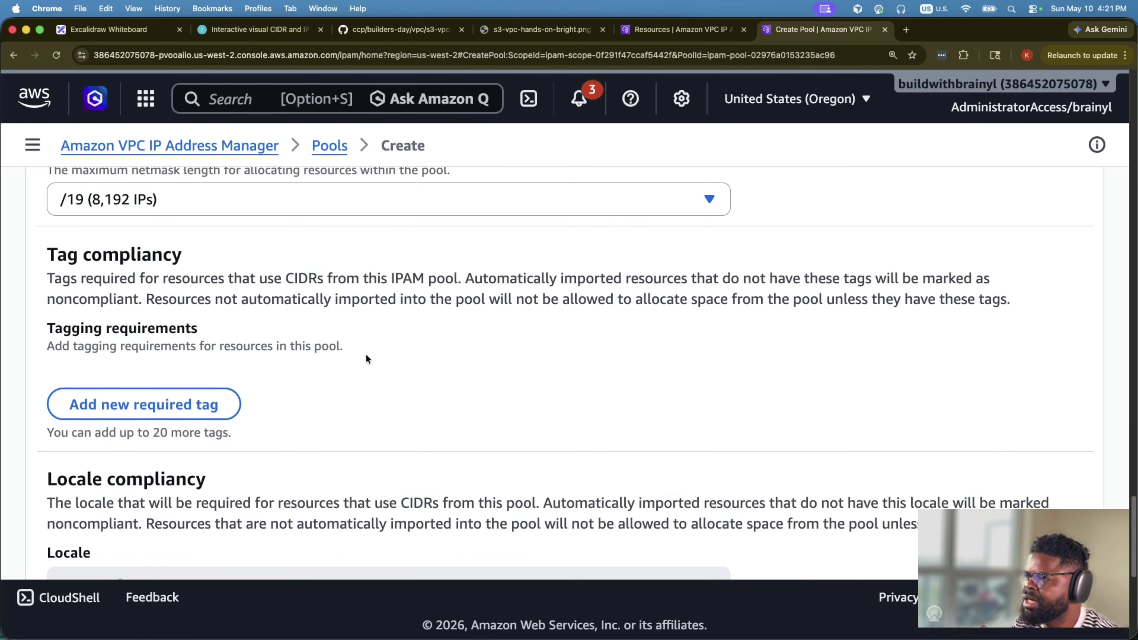
left_click(229, 403)
type("Ipam")
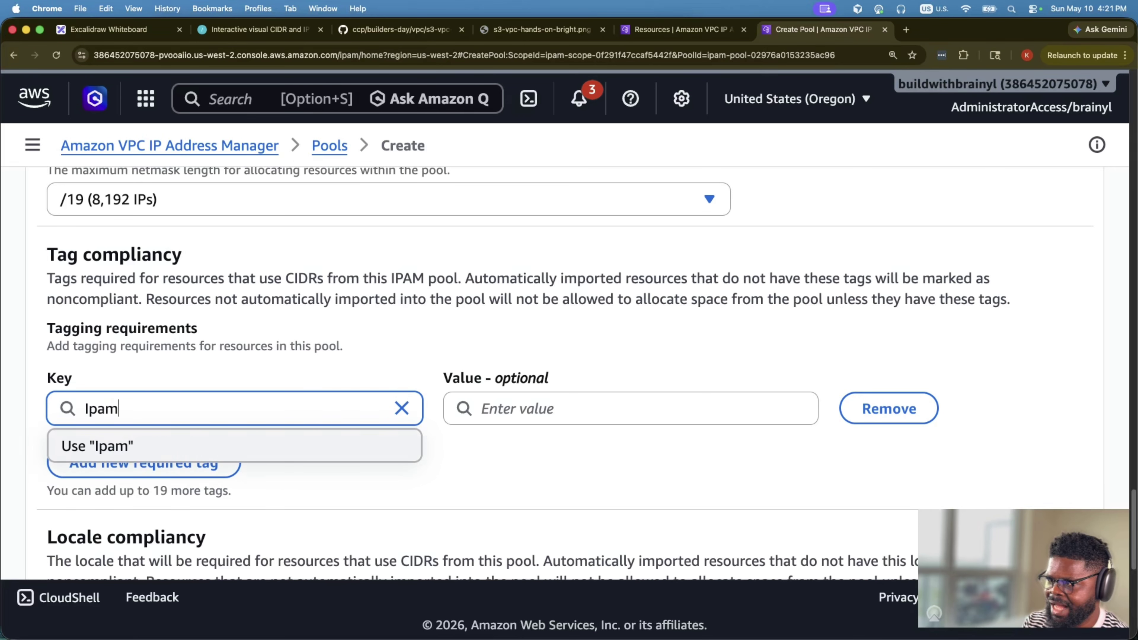
type("Pool")
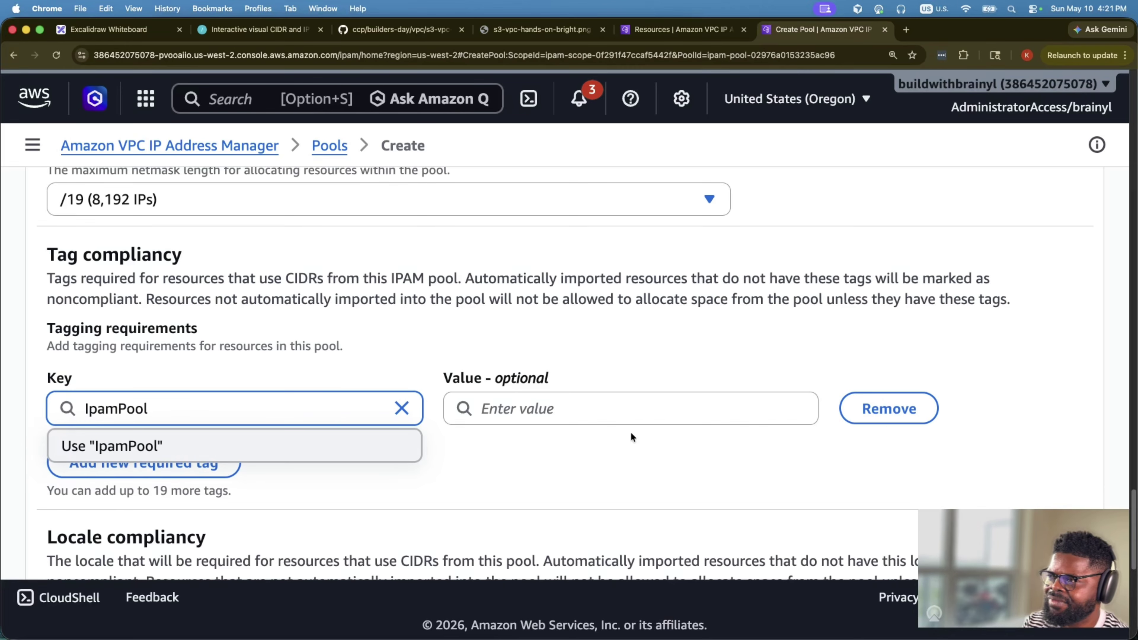
left_click(637, 417)
type("usw2-prod-client-a-private-workload")
left_click(863, 334)
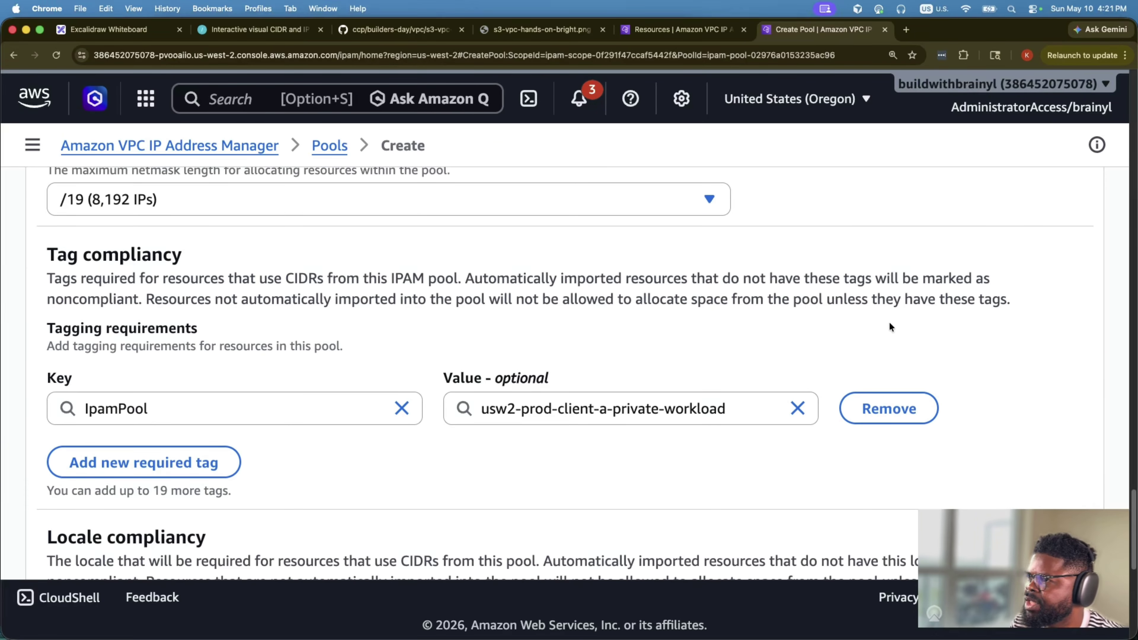
- Review the provisioned CIDR and netmask compliancy settings, and compare them with the private-workload block on the Excalidraw whiteboard
scroll(889, 322, "down", 10)
scroll(901, 330, "up", 10)
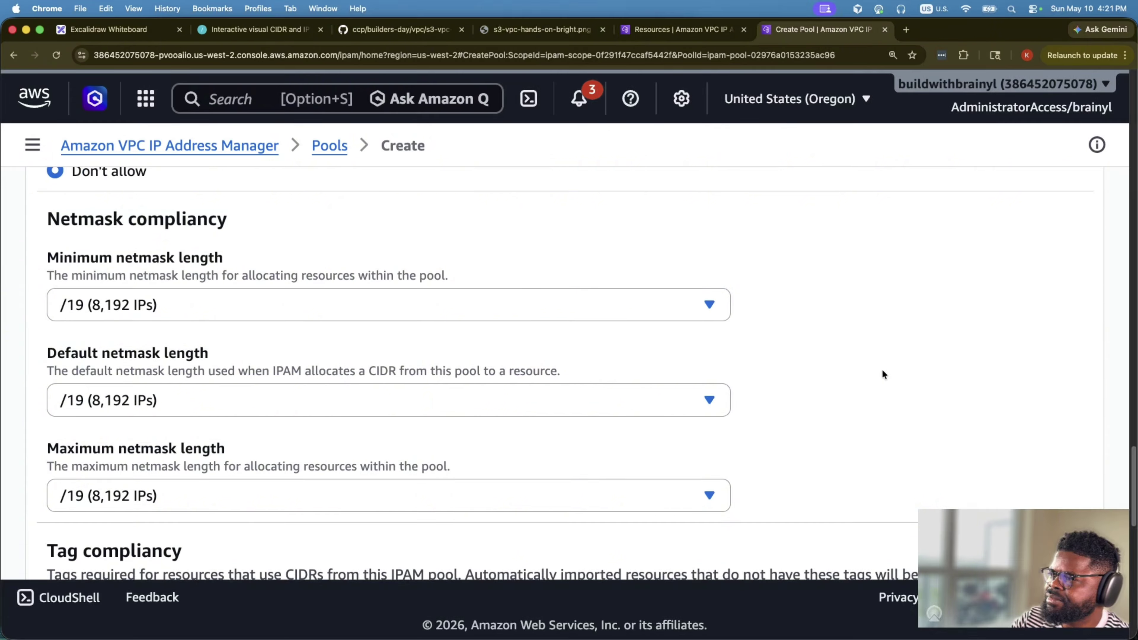
scroll(465, 376, "up", 10)
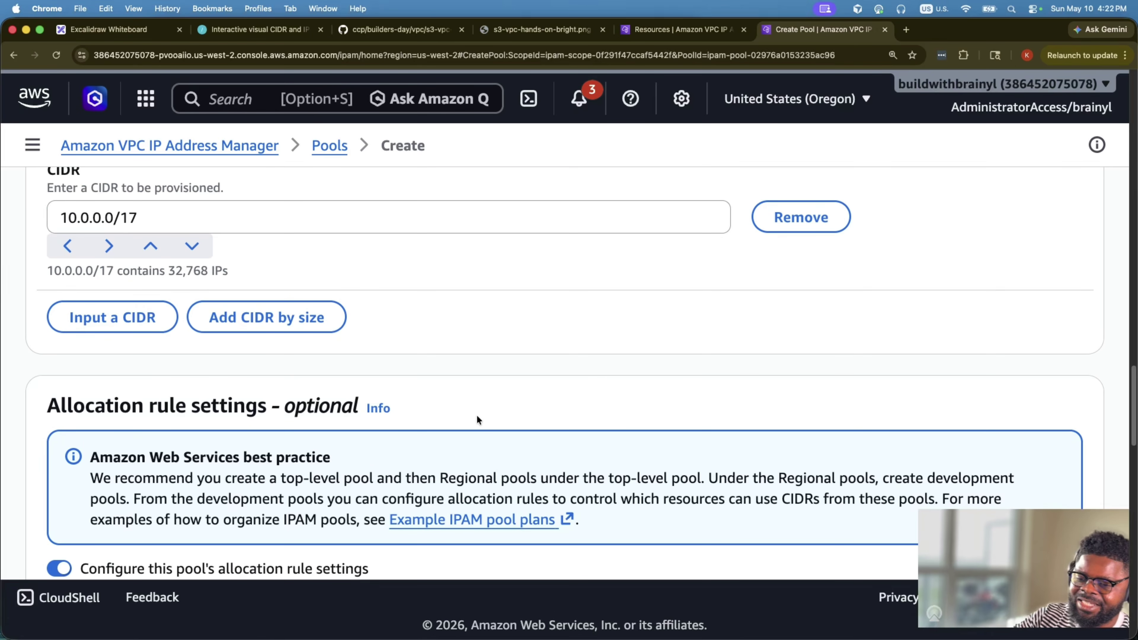
scroll(477, 419, "up", 1)
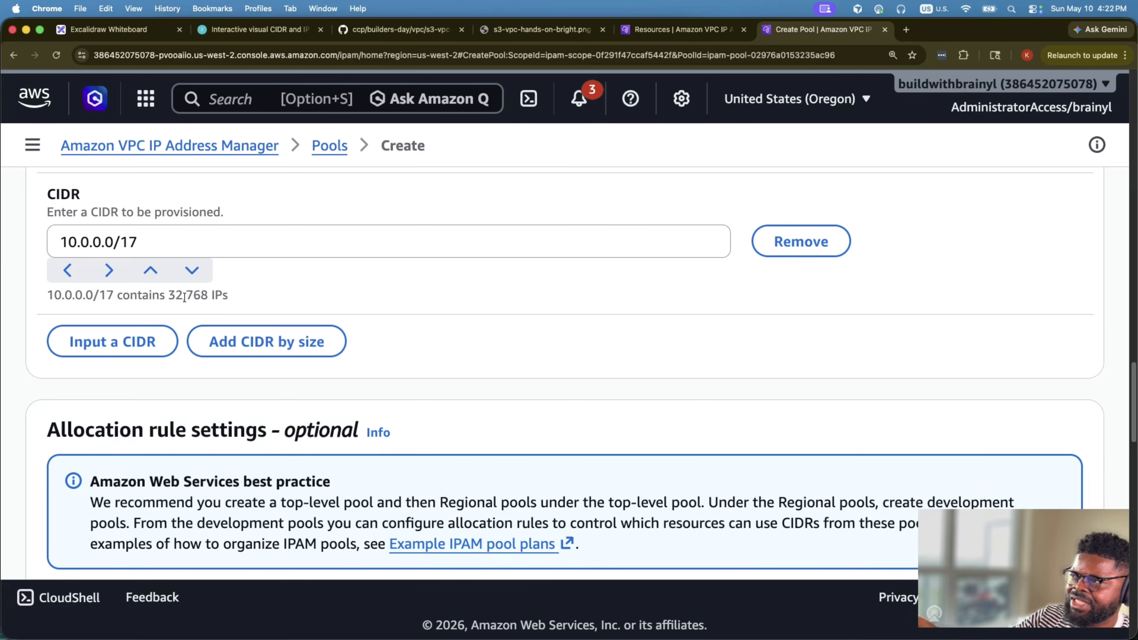
scroll(237, 320, "down", 5)
scroll(549, 440, "down", 7)
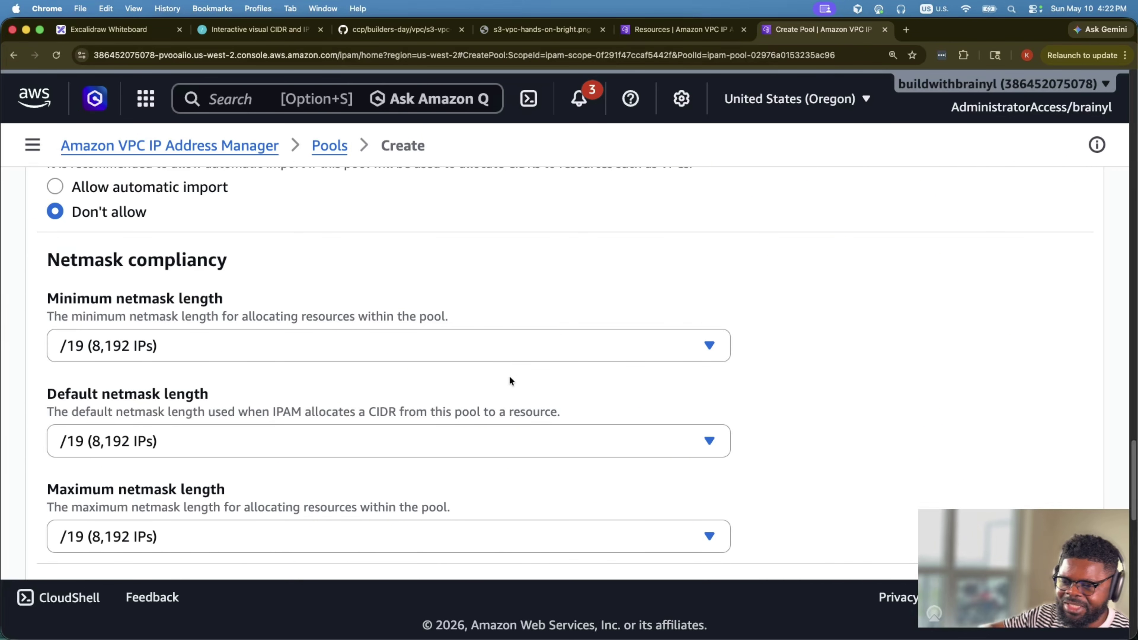
scroll(509, 380, "down", 1)
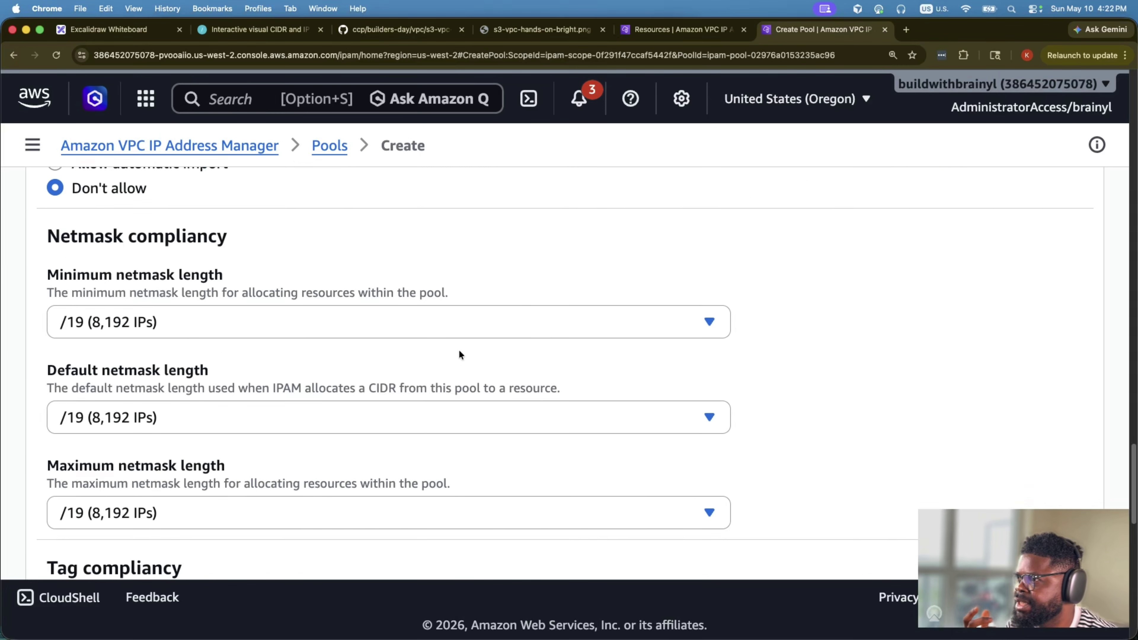
key("super+1")
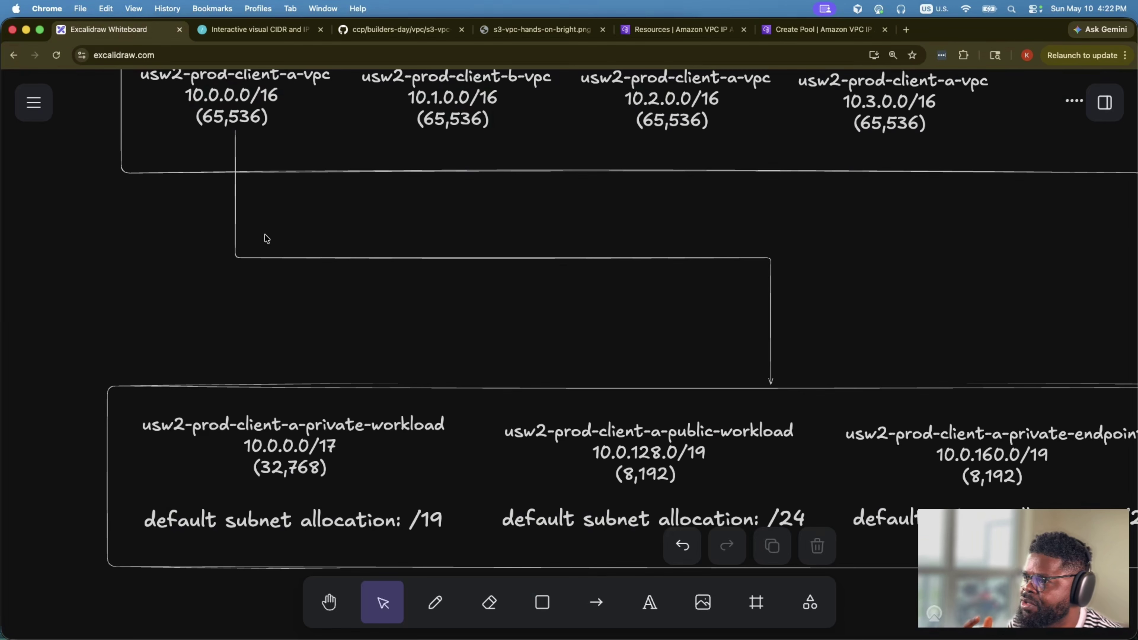
left_click(287, 450)
double_click(285, 450)
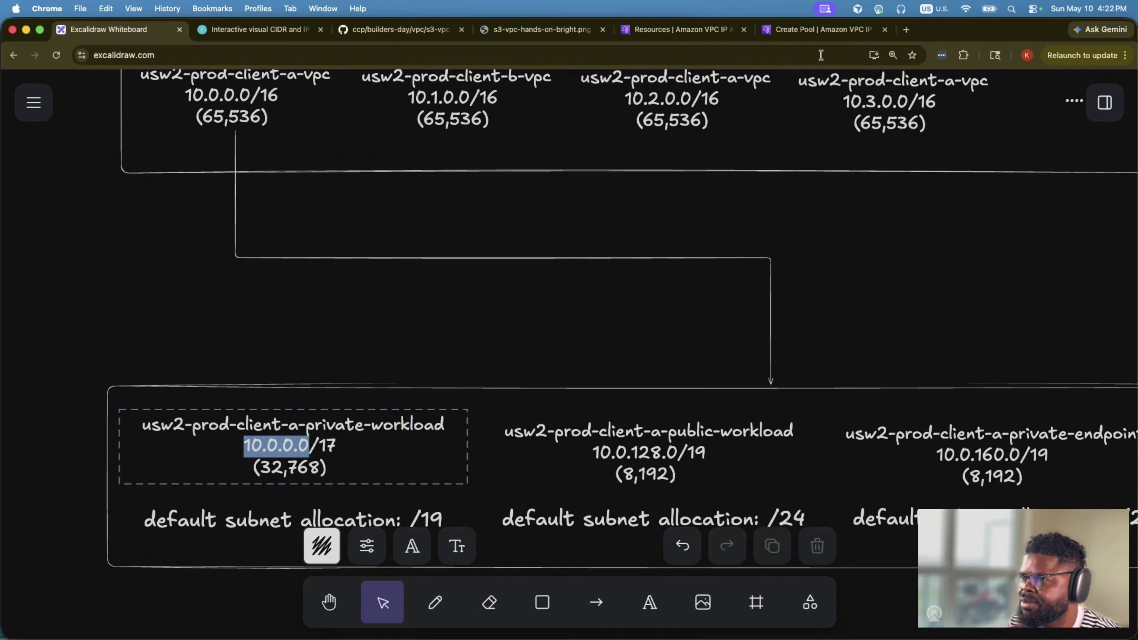
- Submit the usw2-prod-client-a-private-workload pool for creation in the AWS form and view its pool summary
left_click(815, 28)
scroll(667, 351, "down", 10)
scroll(668, 357, "down", 5)
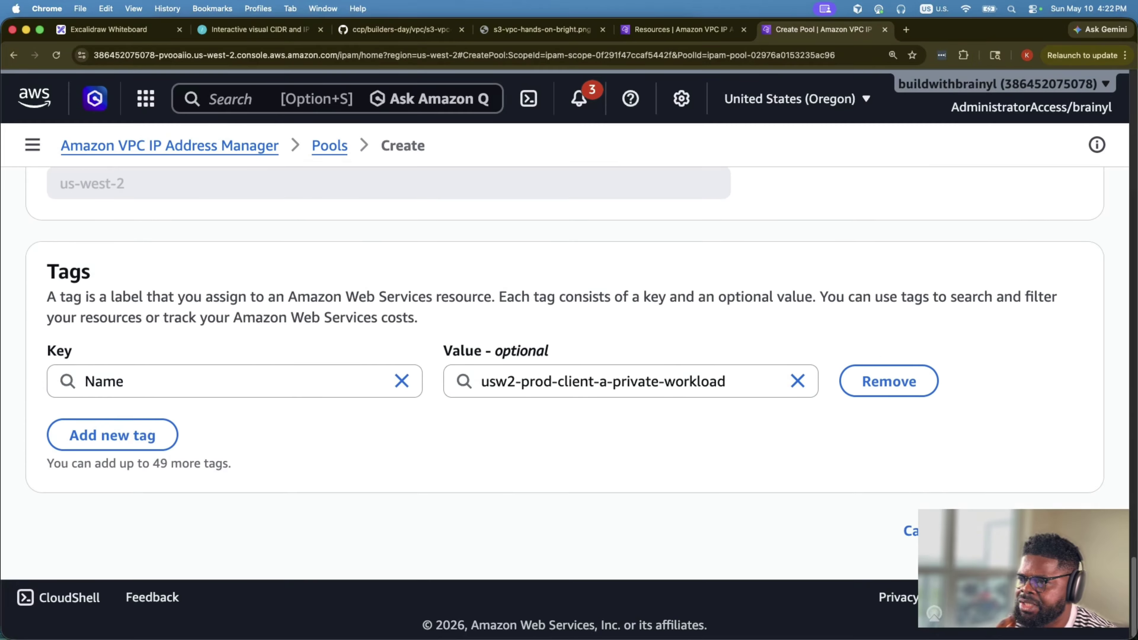
left_click(955, 424)
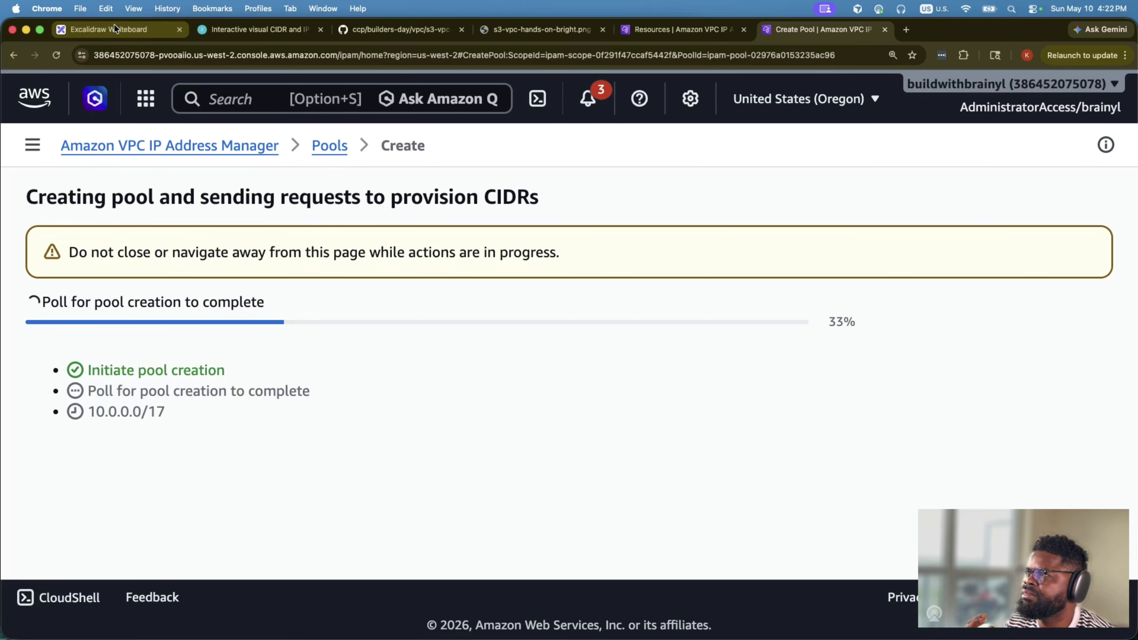
scroll(575, 300, "down", 10)
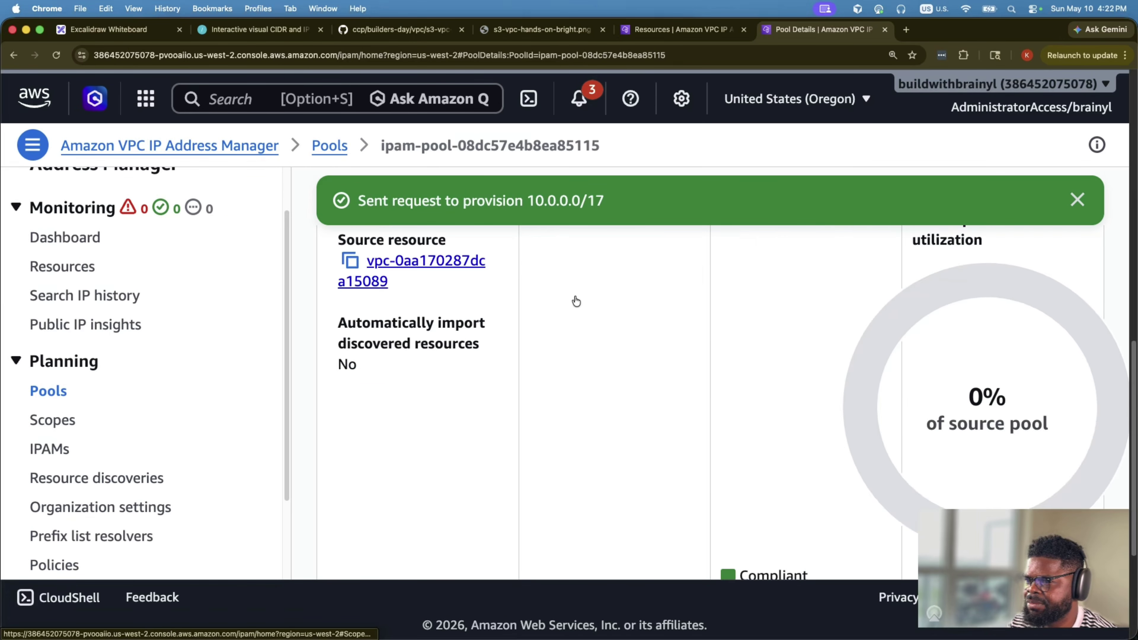
scroll(574, 297, "up", 15)
scroll(578, 298, "down", 3)
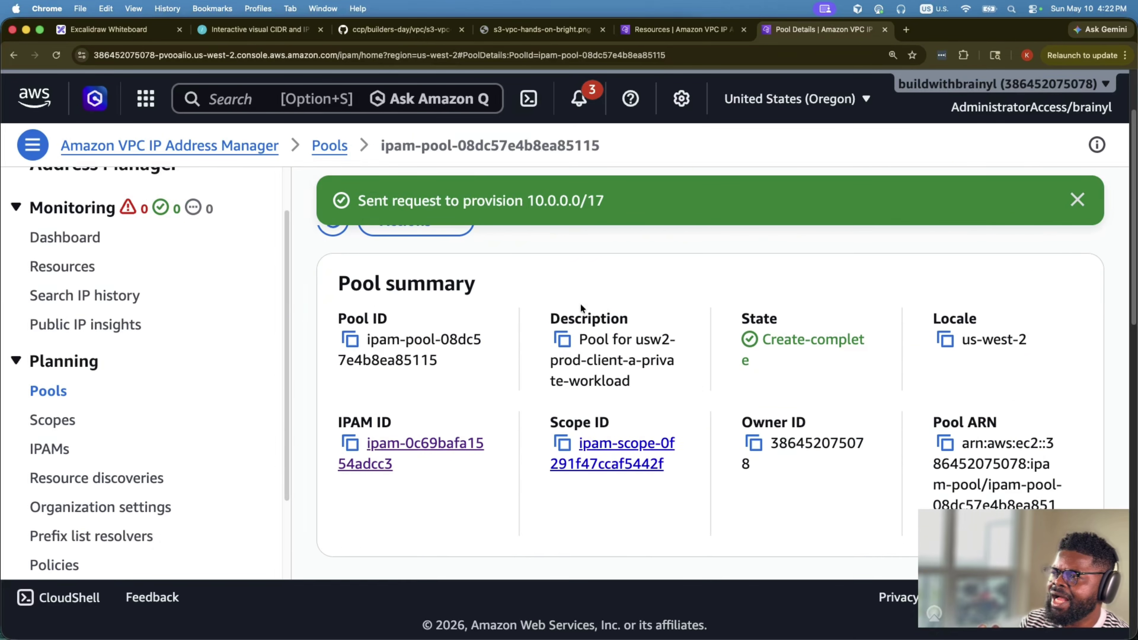
scroll(581, 296, "up", 3)
- Switch to the Excalidraw whiteboard and copy the name usw2-prod-client-a-public-workload from the public-workload block
left_click(112, 29)
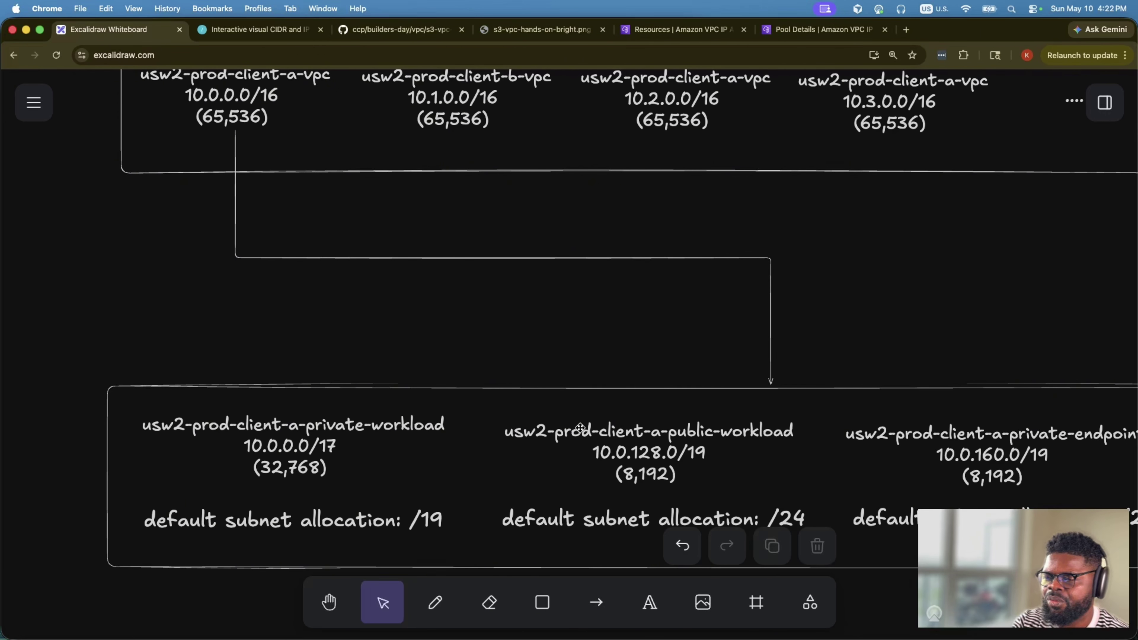
scroll(581, 429, "right", 5)
scroll(580, 429, "down", 1)
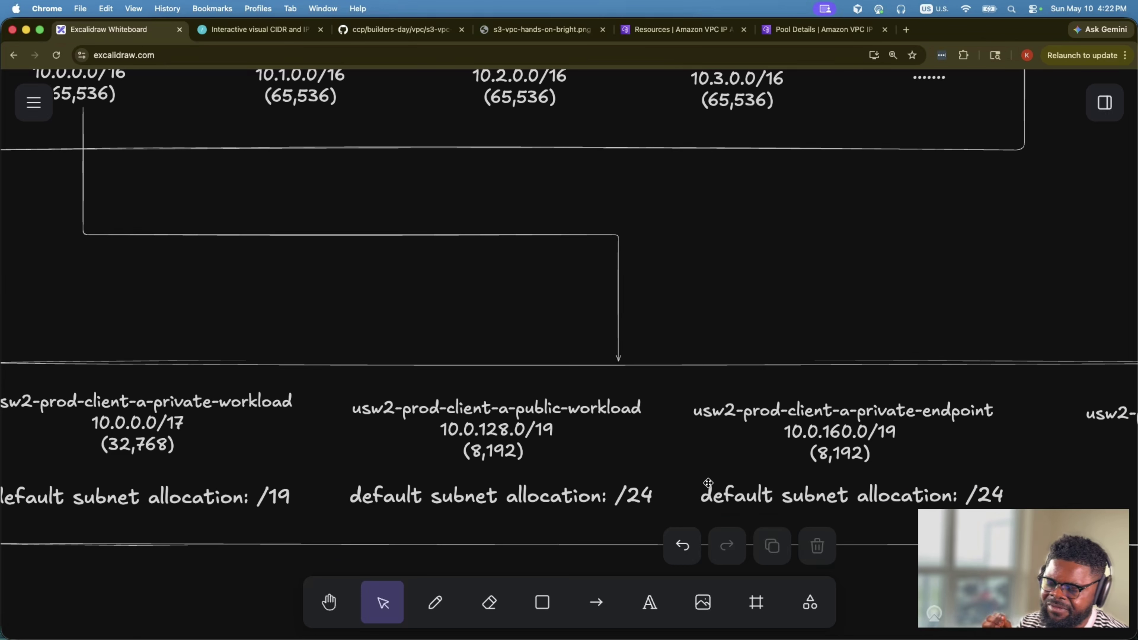
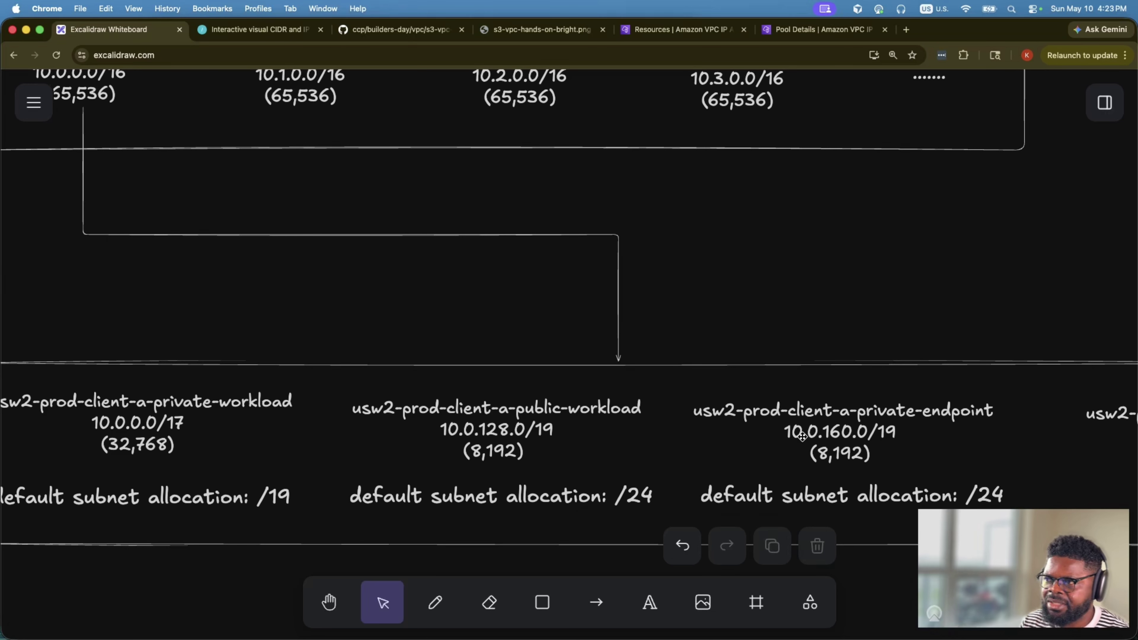
left_click(469, 439)
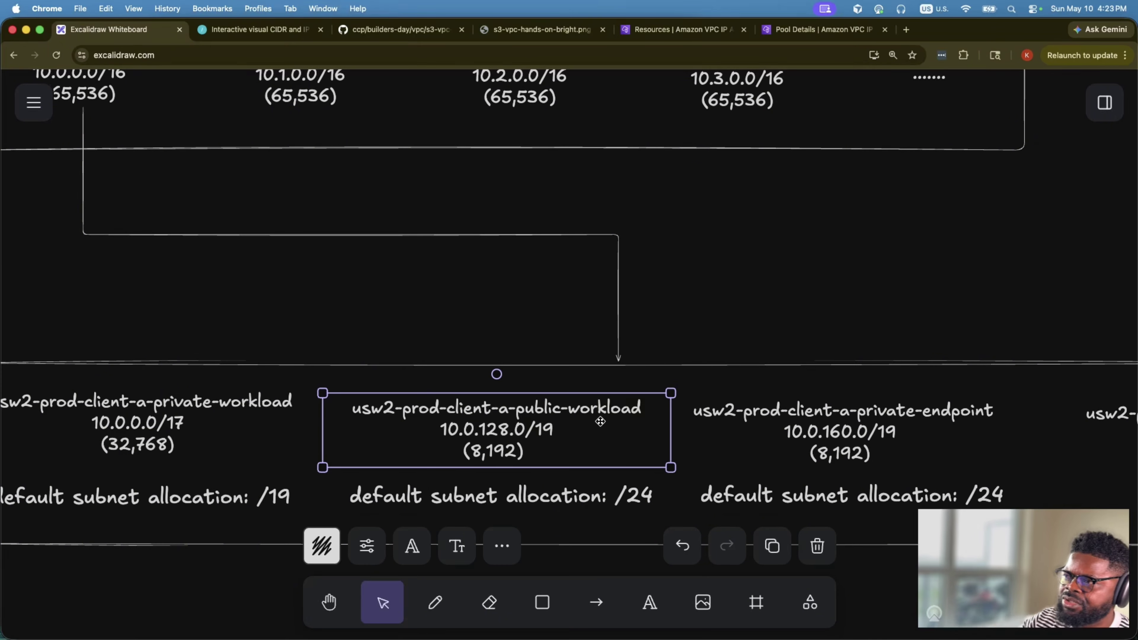
double_click(592, 412)
left_click(591, 408)
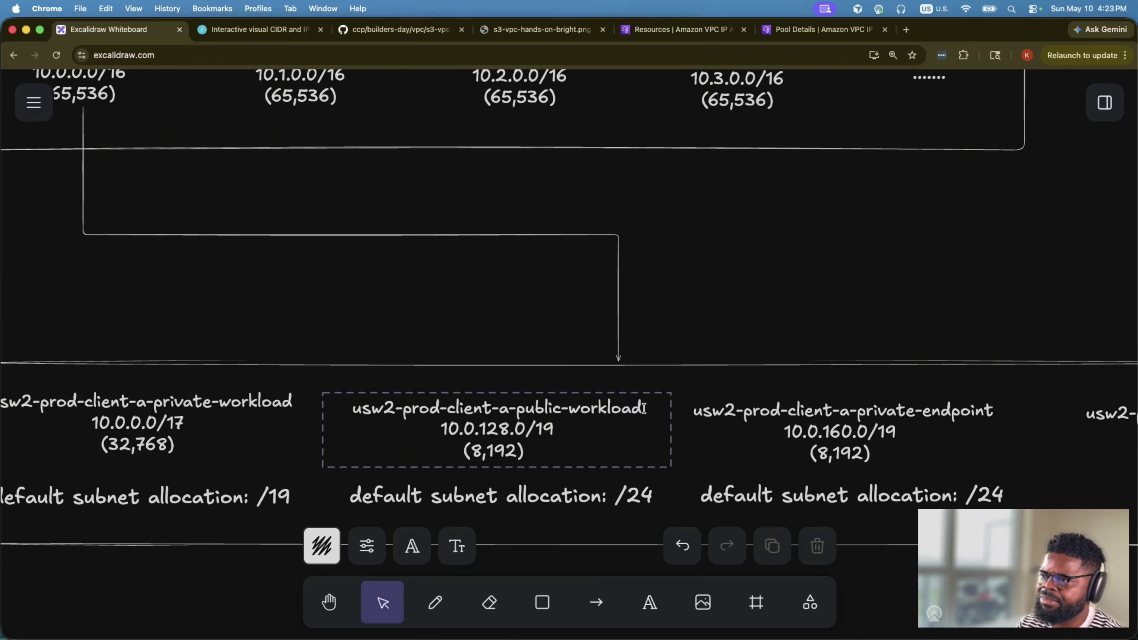
left_click_drag(644, 408, 350, 409)
key("super+c")
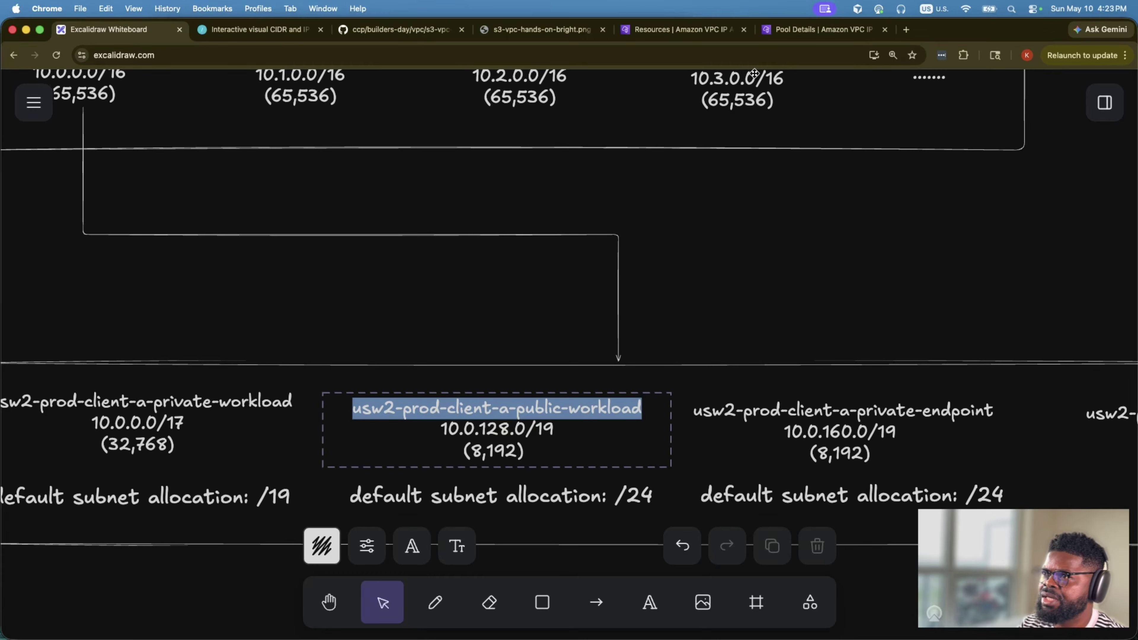
- Return to the AWS console and start creating a new pool within the usw2-prod-client-a-vpc pool
left_click(798, 32)
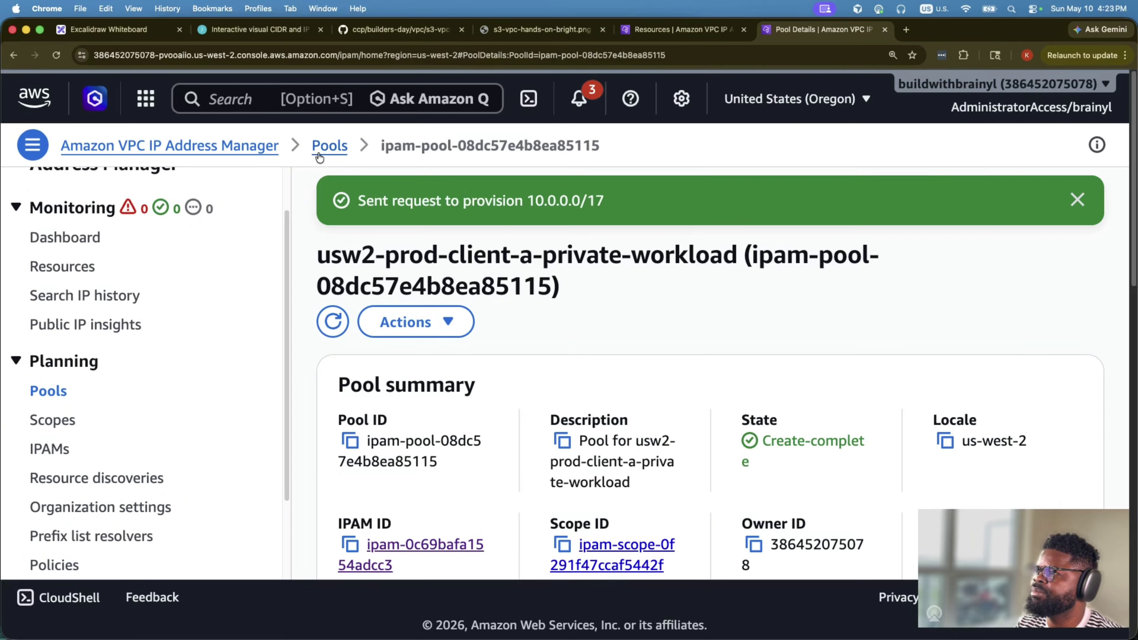
left_click(329, 146)
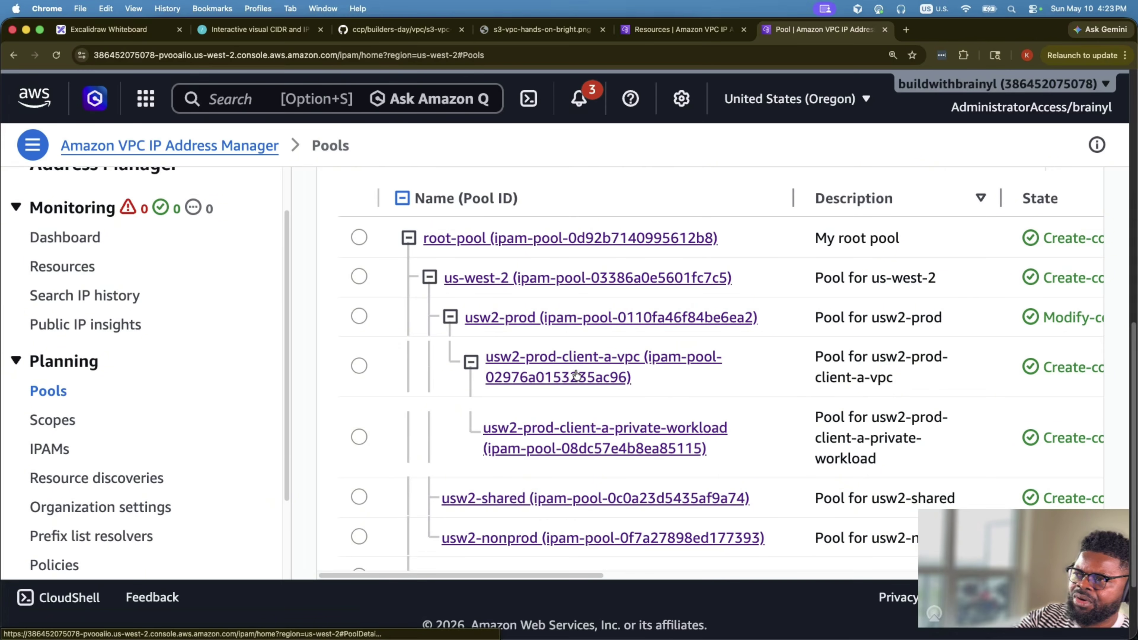
left_click(603, 370)
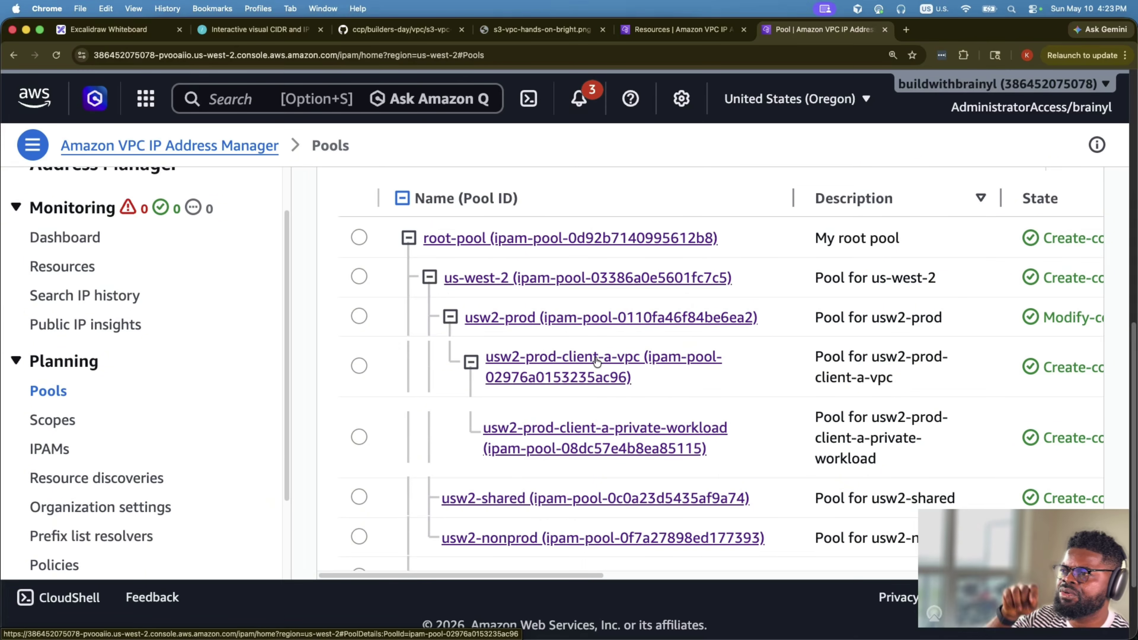
left_click(419, 234)
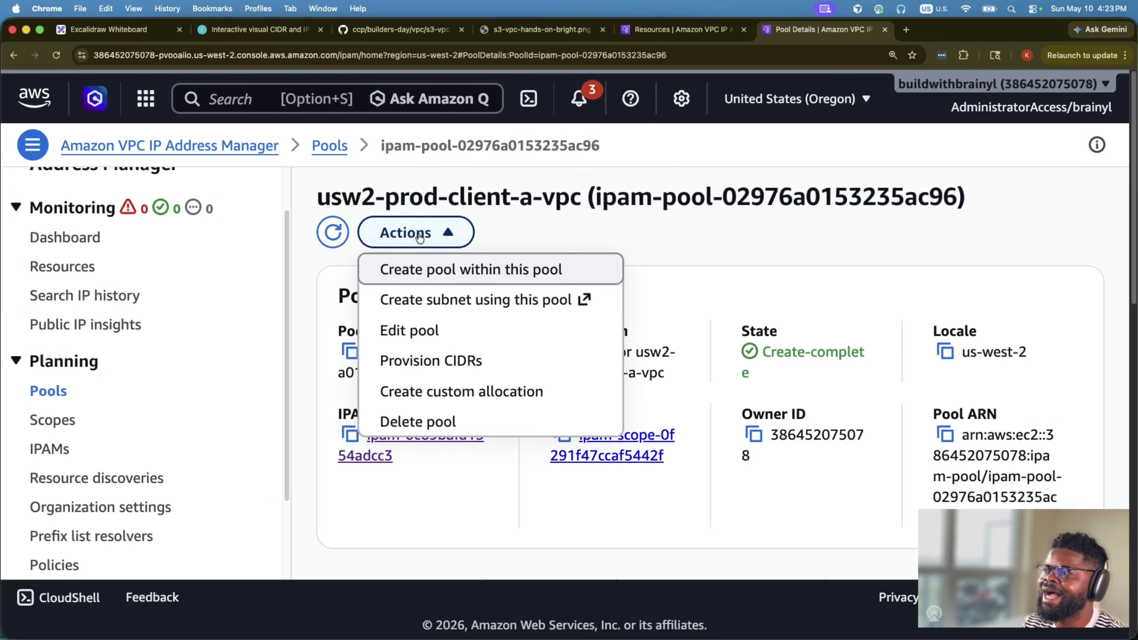
left_click(450, 271)
scroll(376, 361, "down", 10)
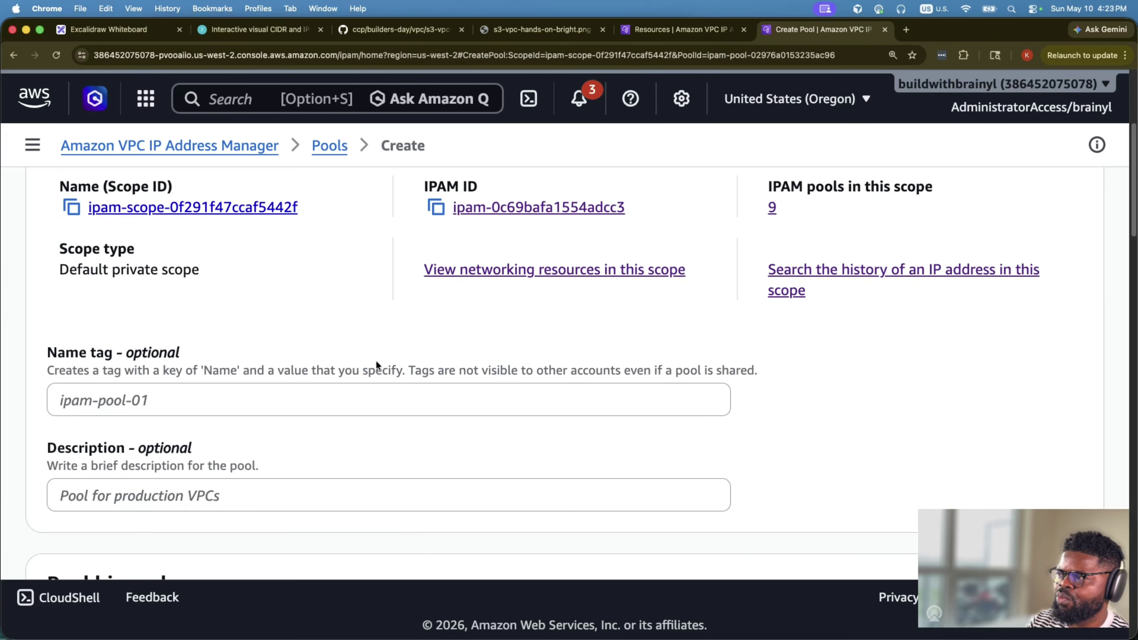
- Name the new pool usw2-prod-client-a-public-workload and describe it as "Pool for usw2-prod-client-a-public-workload"
scroll(333, 229, "up", 1)
left_click(327, 229)
key("super+v")
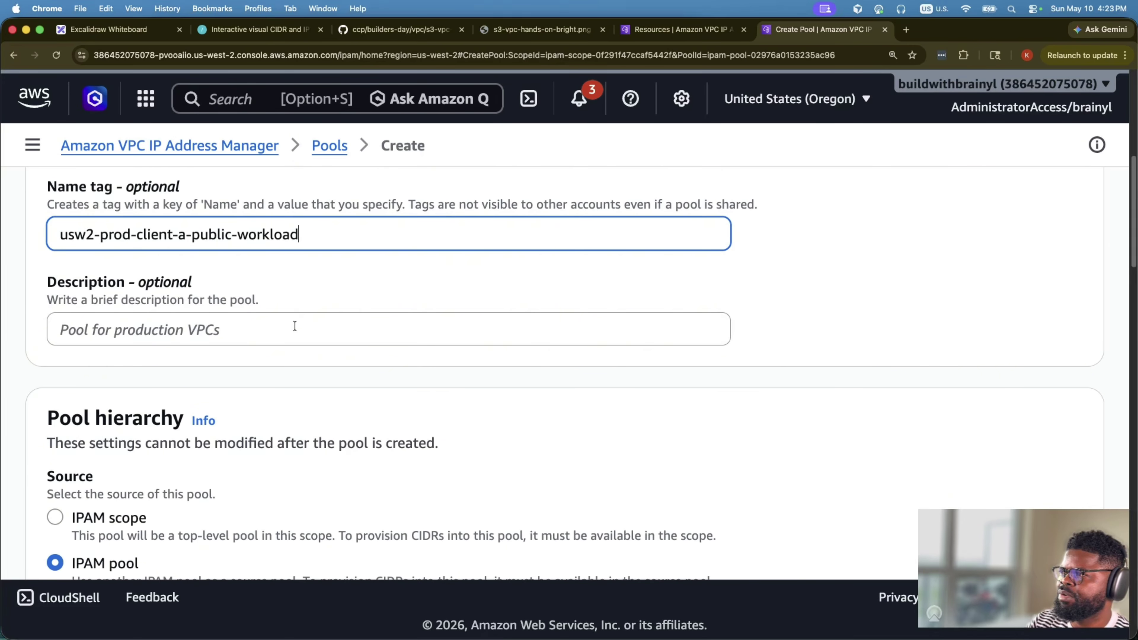
left_click(296, 327)
type("Pool for")
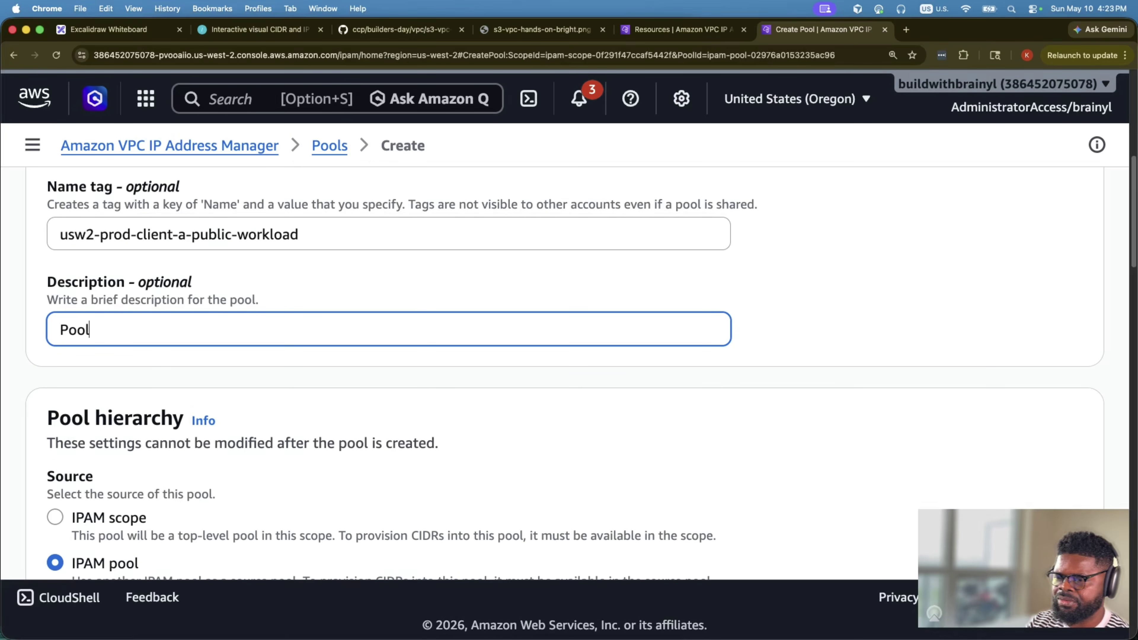
key("super+v")
scroll(359, 298, "down", 15)
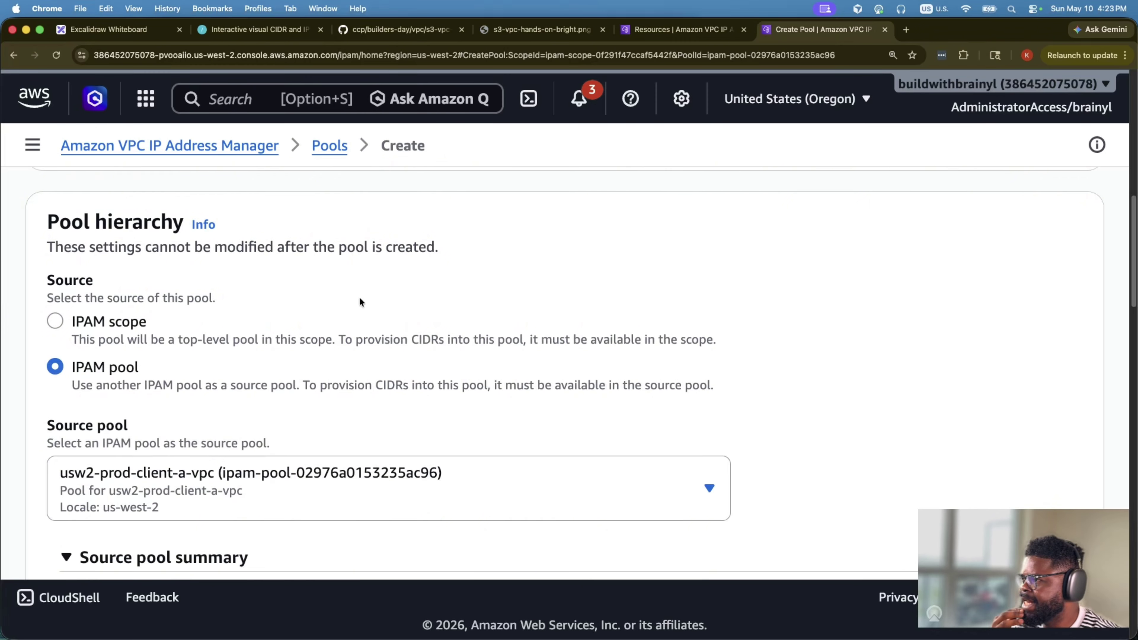
- Check the inherited pool hierarchy settings, and look up the public-workload block's CIDR on the Excalidraw whiteboard
scroll(364, 317, "down", 8)
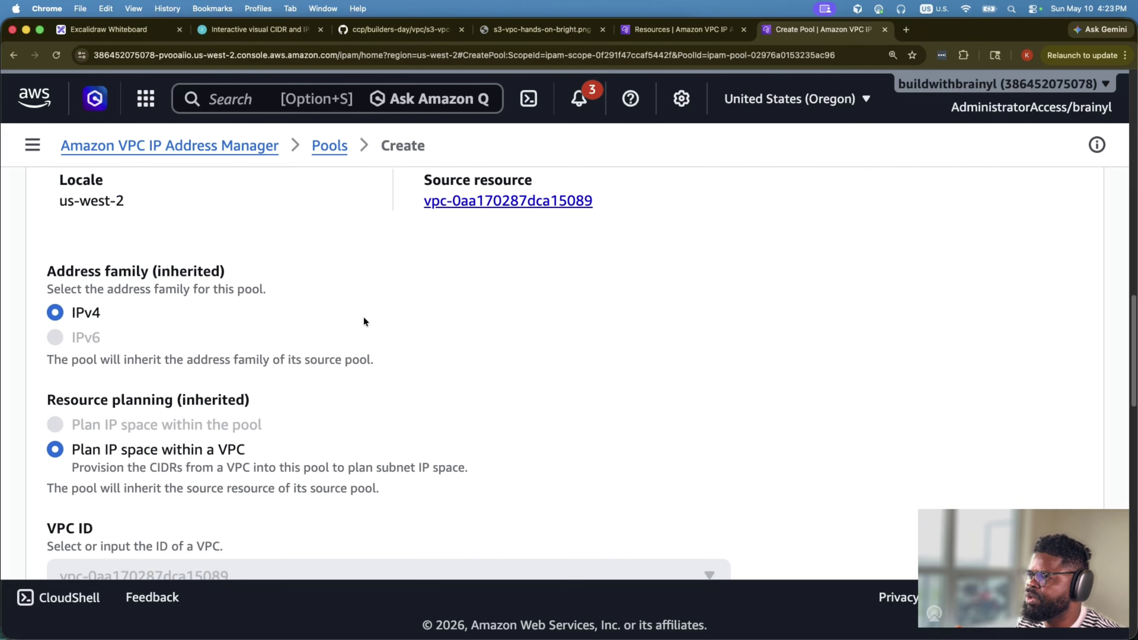
scroll(364, 316, "down", 10)
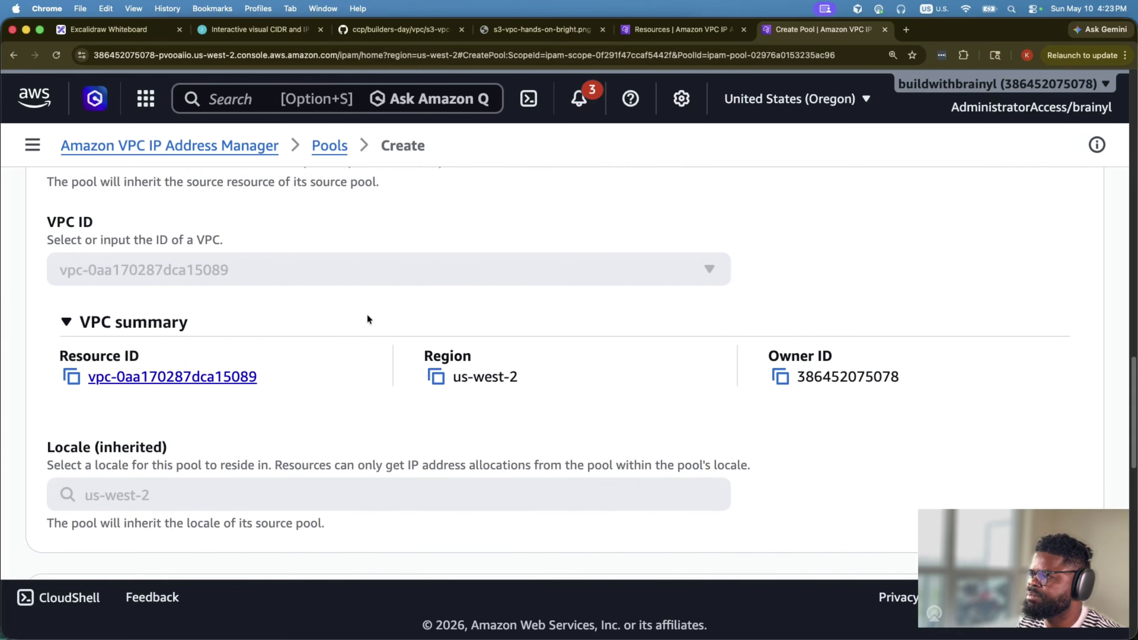
left_click(115, 30)
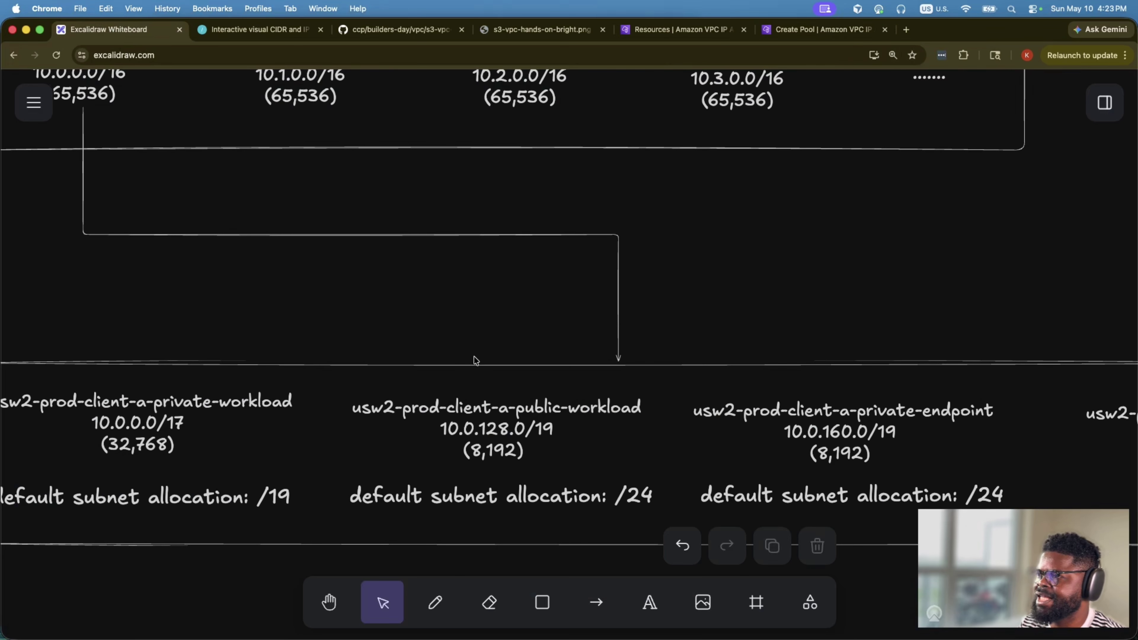
double_click(527, 428)
left_click(536, 429)
left_click_drag(552, 429, 411, 429)
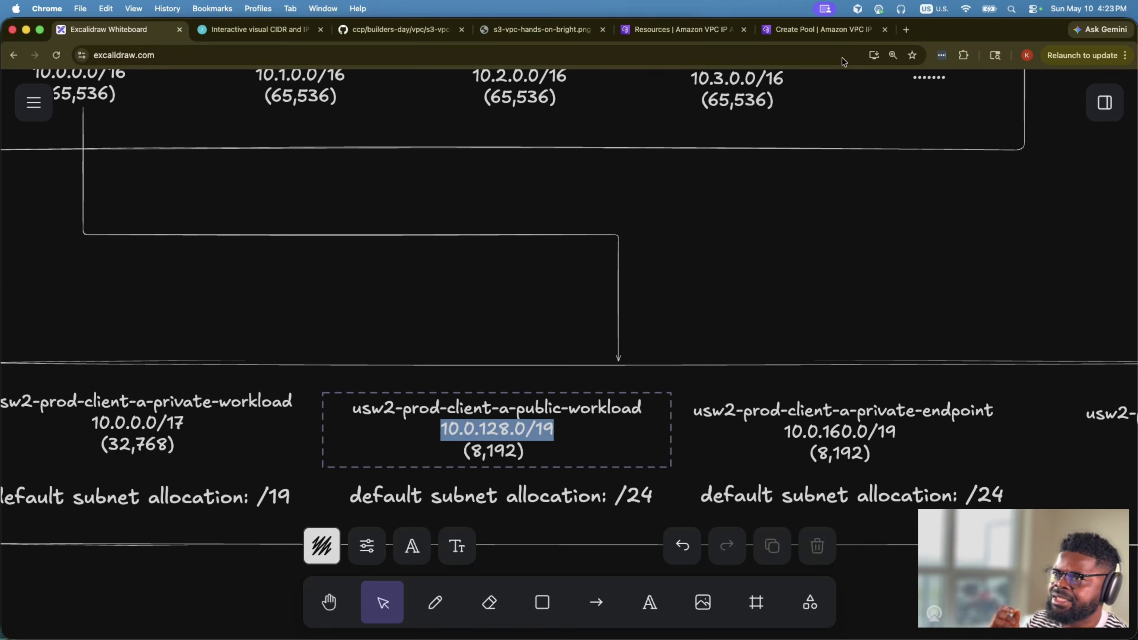
- In the AWS form, add a /19 (8,192 IPs) CIDR by size, 10.0.128.0/19, and inspect the source pool's remaining space
left_click(802, 30)
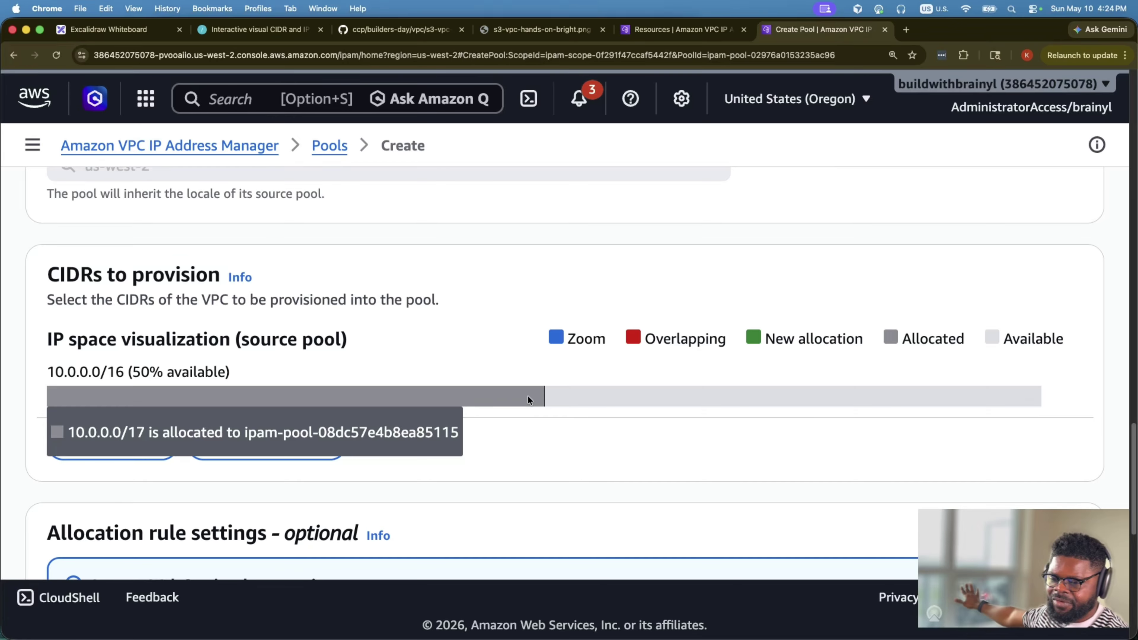
scroll(439, 422, "down", 3)
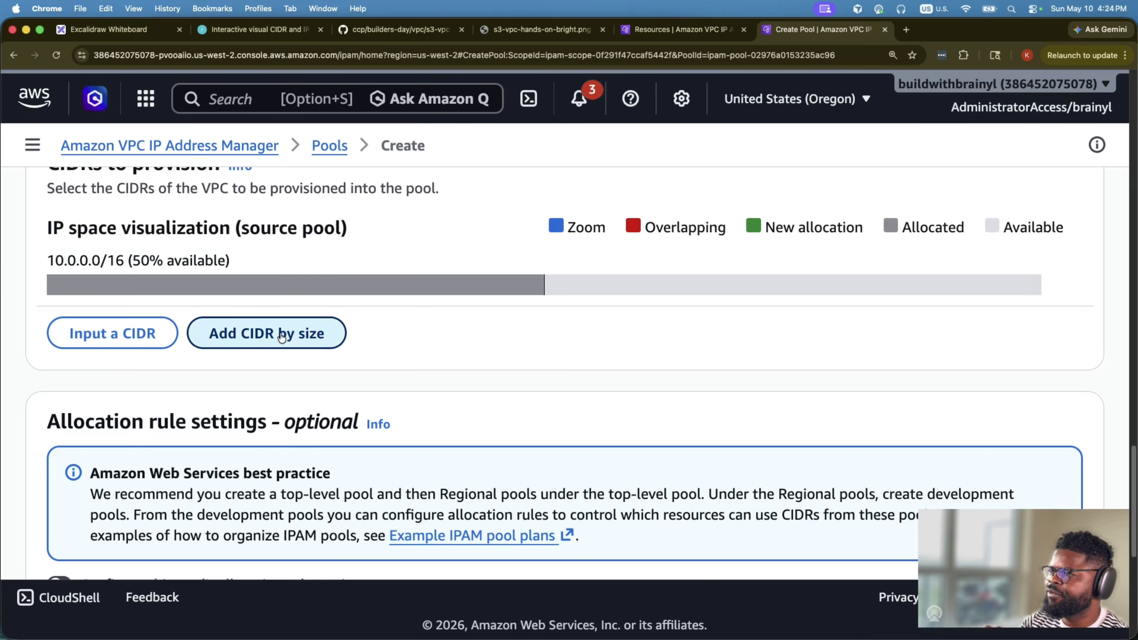
left_click(267, 339)
left_click(284, 370)
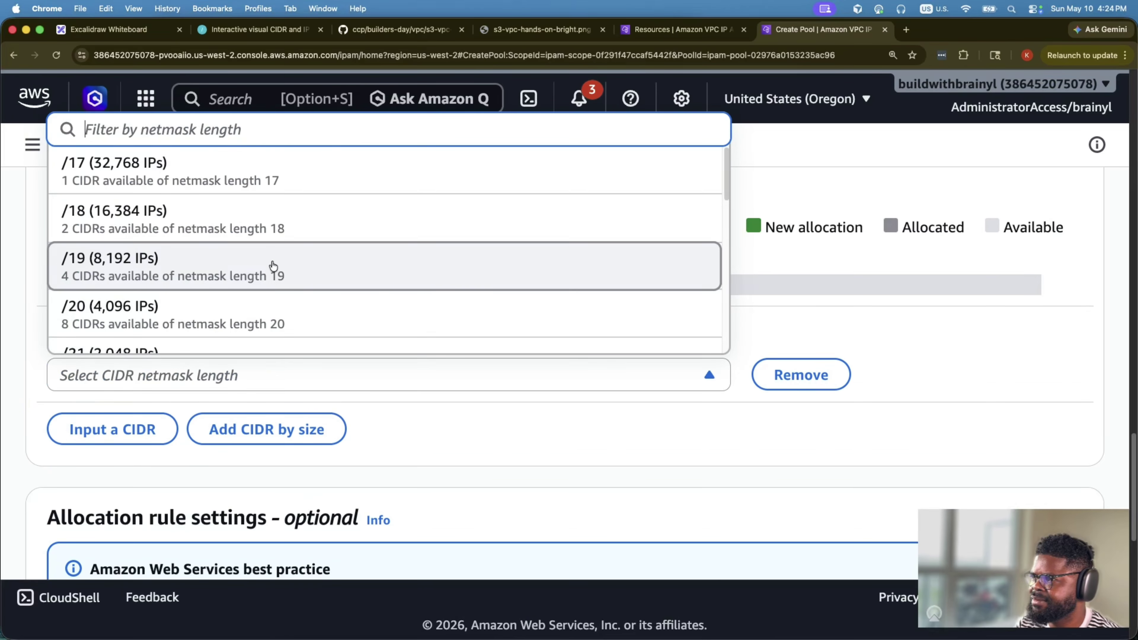
left_click(274, 270)
mouse_move(604, 285)
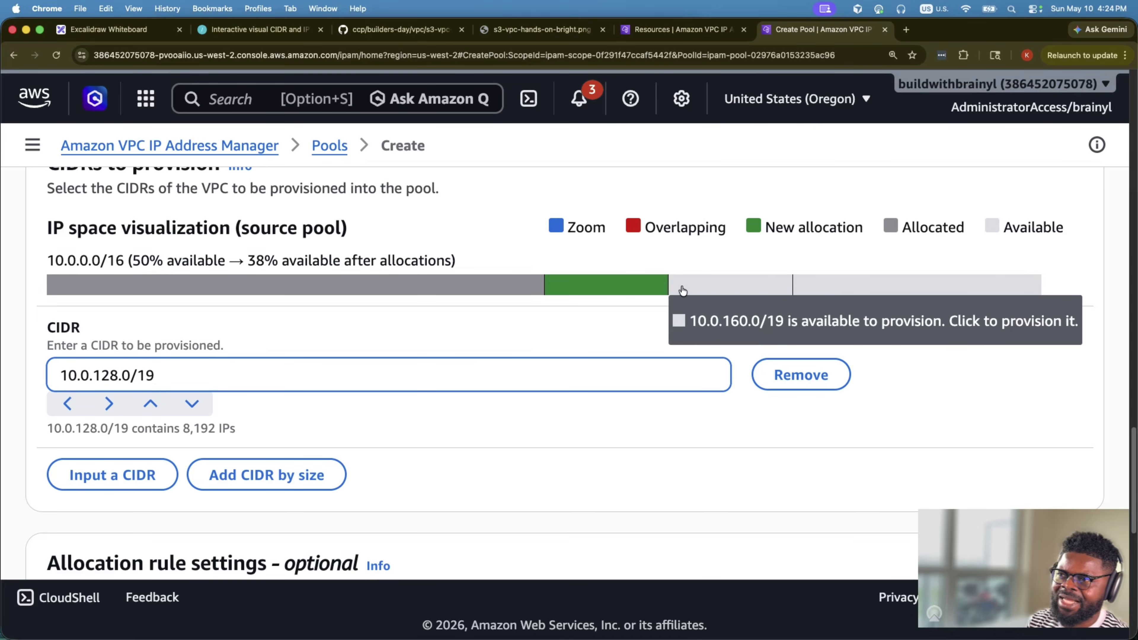
mouse_move(931, 291)
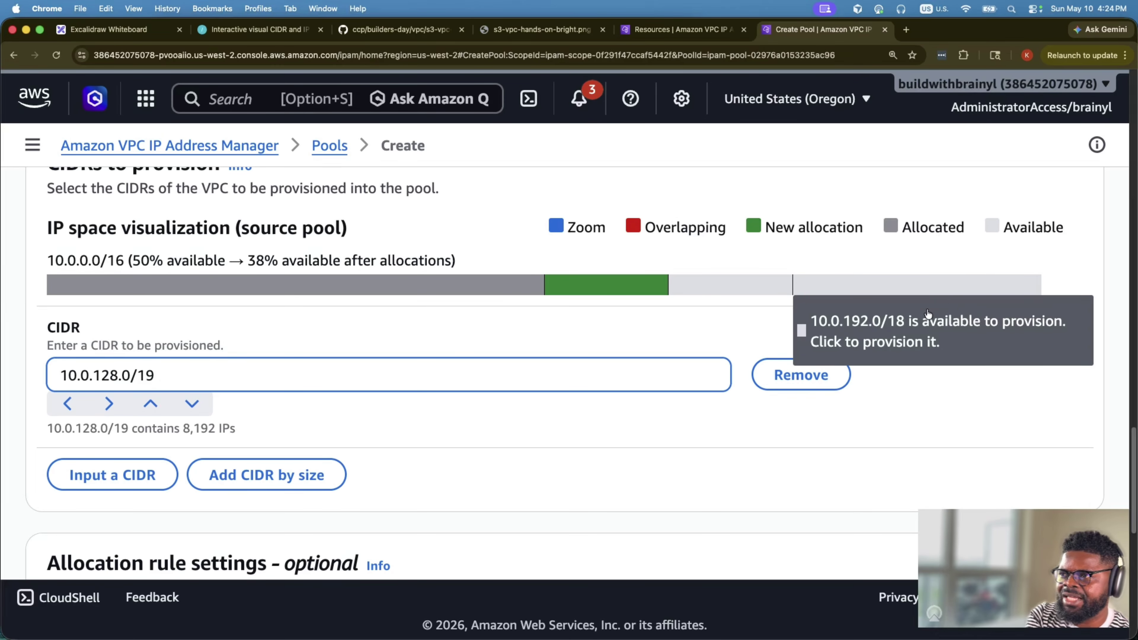
- Enable configuration of the pool's allocation rule settings to expose its netmask compliancy options
scroll(612, 442, "down", 10)
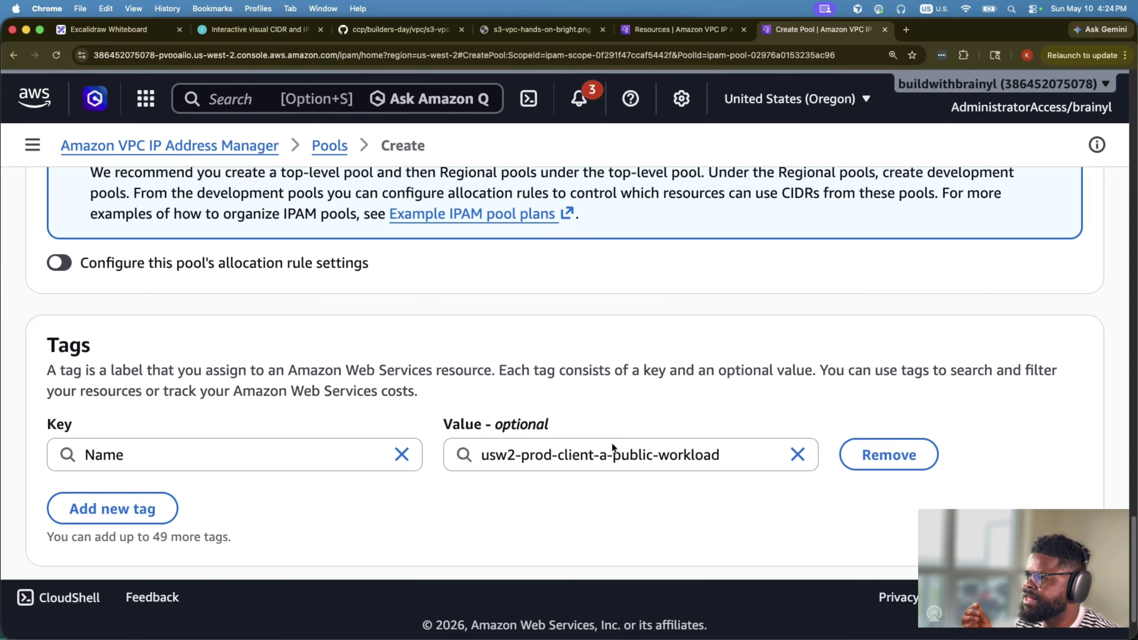
left_click(67, 264)
scroll(224, 334, "down", 6)
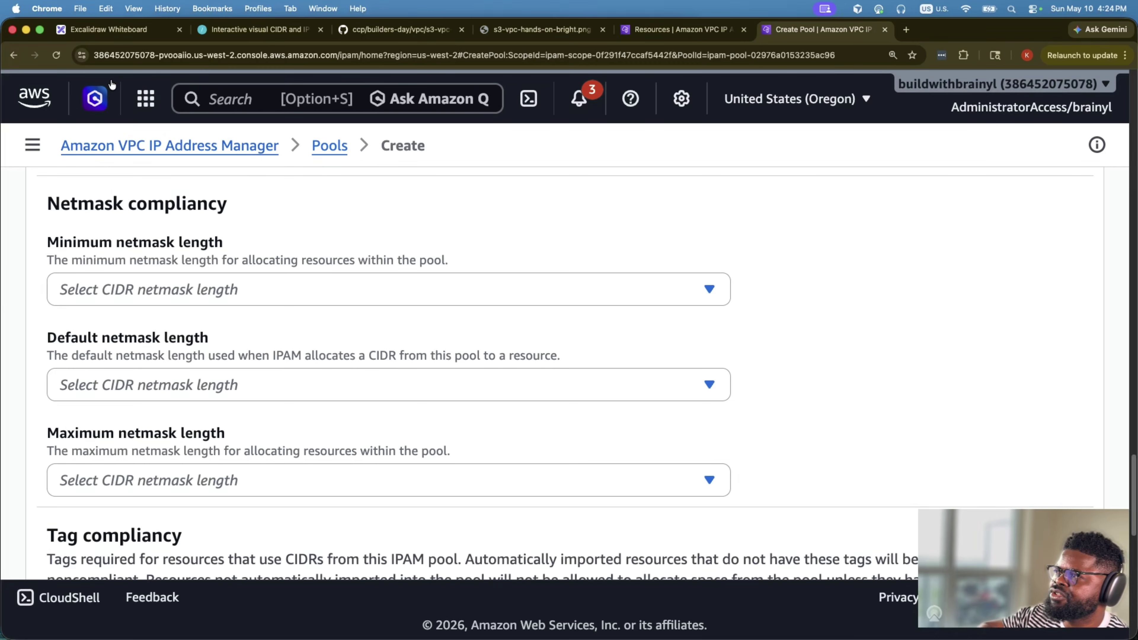
- Consult the whiteboard's public-workload subnet allocation and set the pool's minimum netmask length to /24 (256 IPs) in the AWS form
left_click(103, 45)
left_click(111, 31)
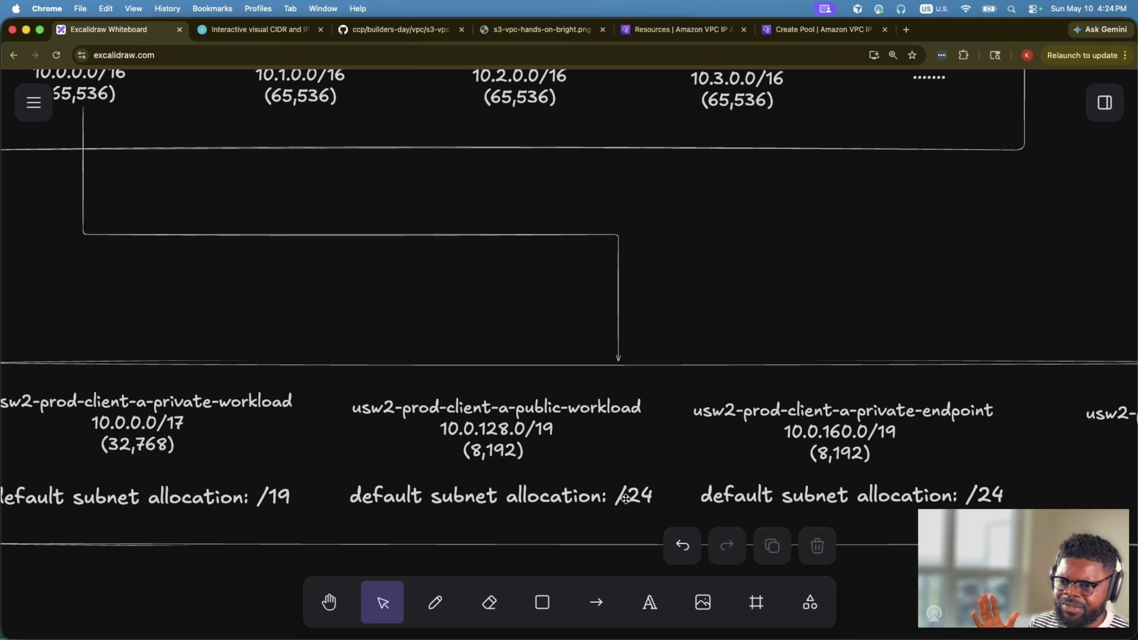
key("super+9")
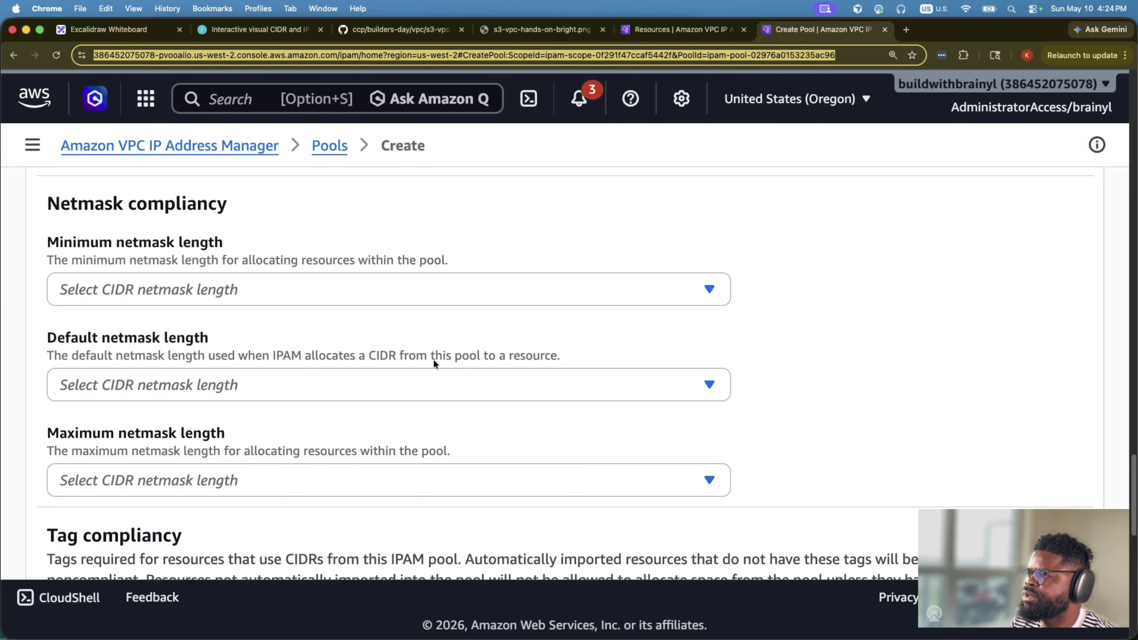
left_click(368, 295)
scroll(359, 409, "down", 6)
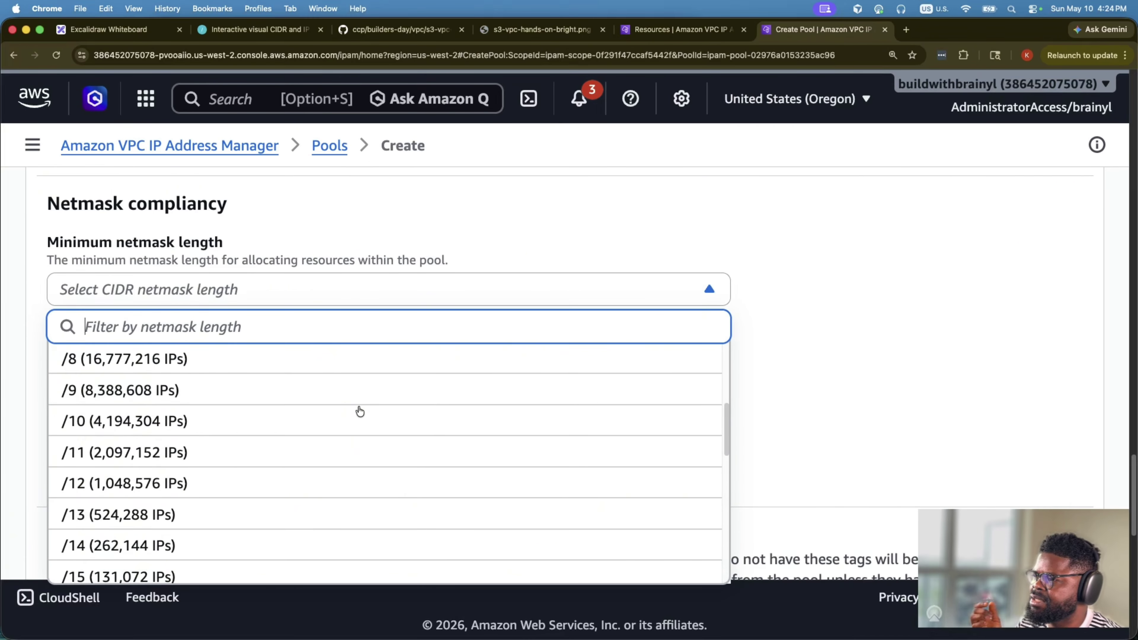
scroll(302, 461, "down", 4)
left_click(256, 479)
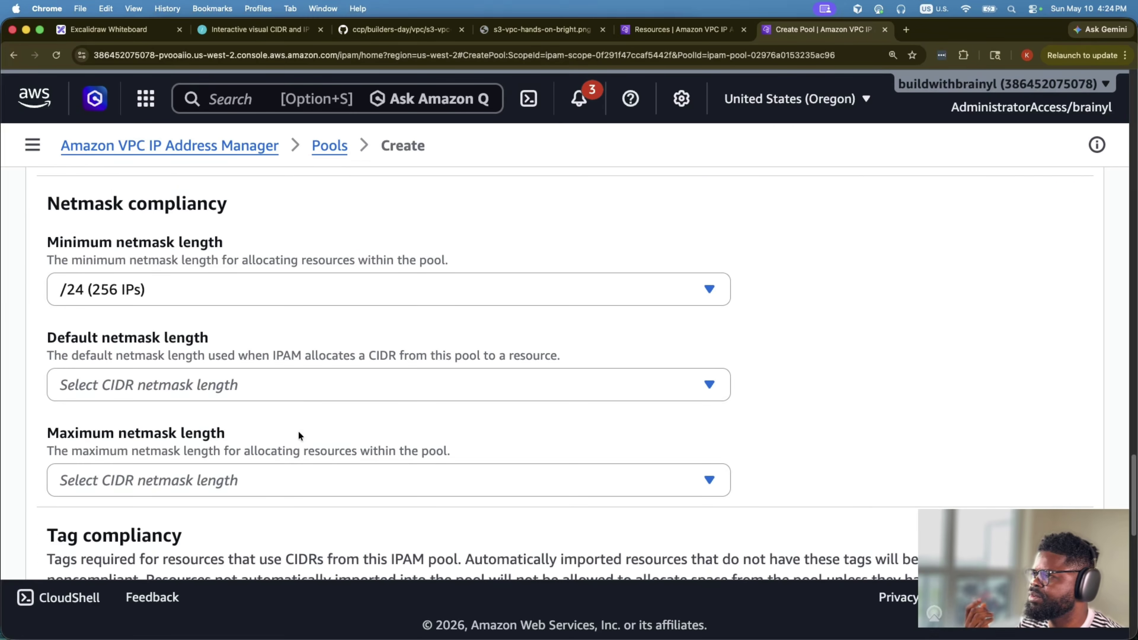
- Set both the pool's default and maximum netmask lengths to /24 (256 IPs)
left_click(314, 386)
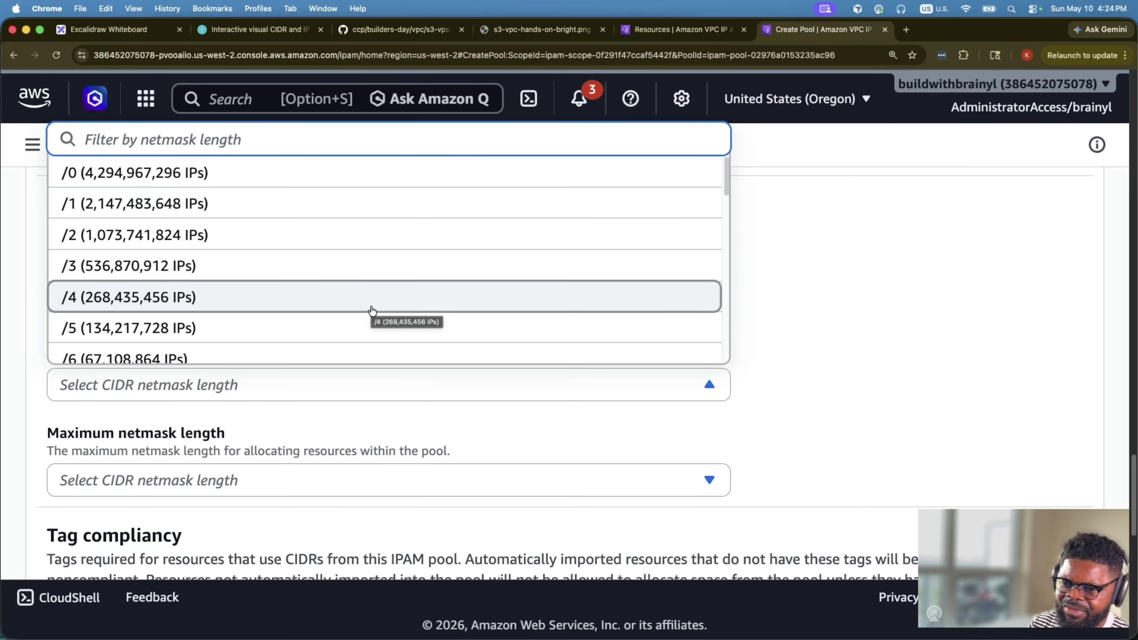
scroll(371, 315, "down", 1)
scroll(371, 315, "down", 10)
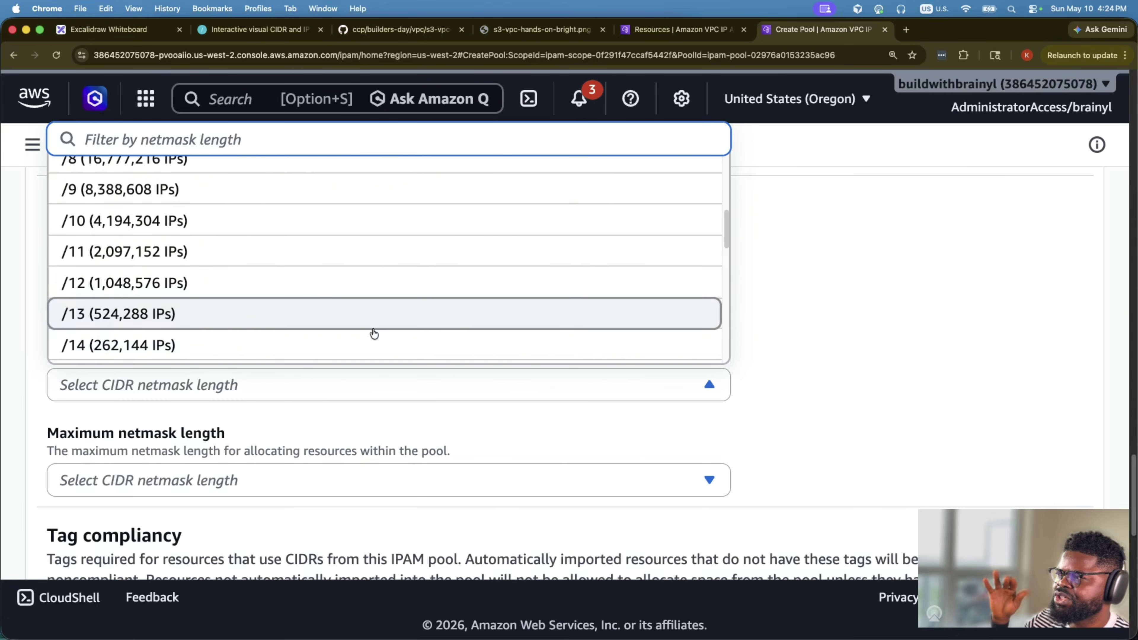
scroll(376, 331, "down", 5)
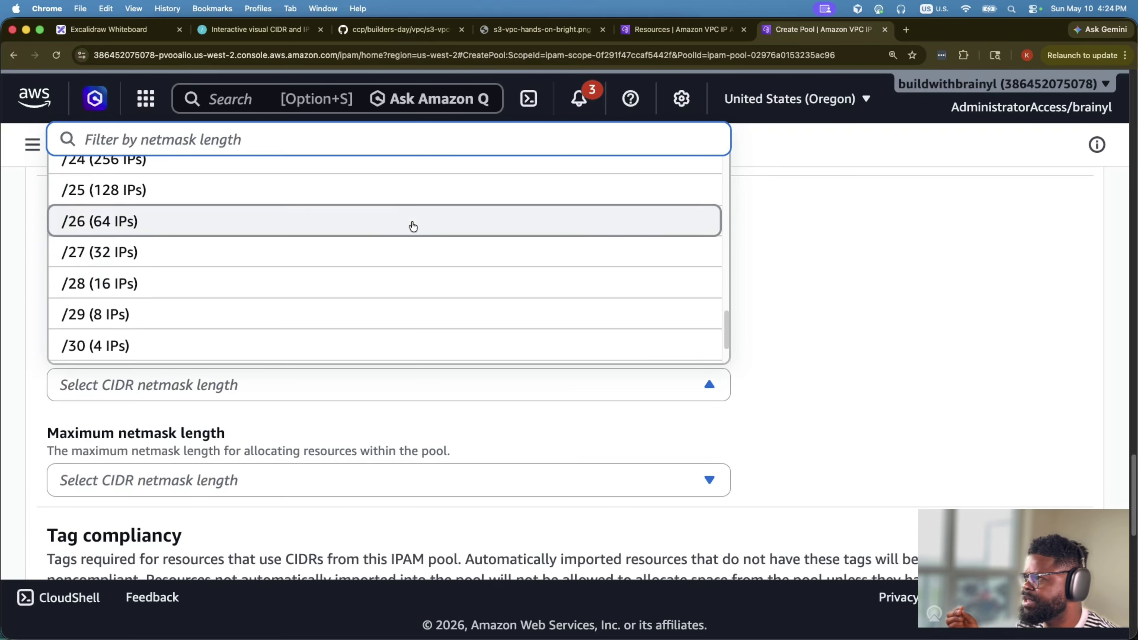
scroll(354, 211, "up", 1)
left_click(341, 188)
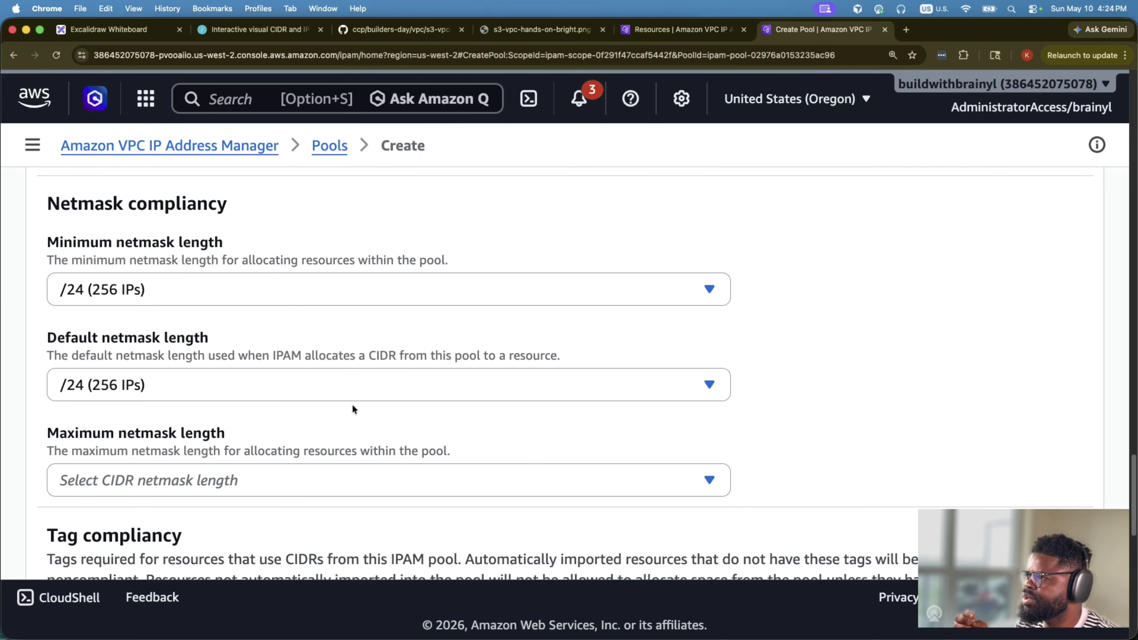
left_click(368, 481)
scroll(305, 262, "down", 12)
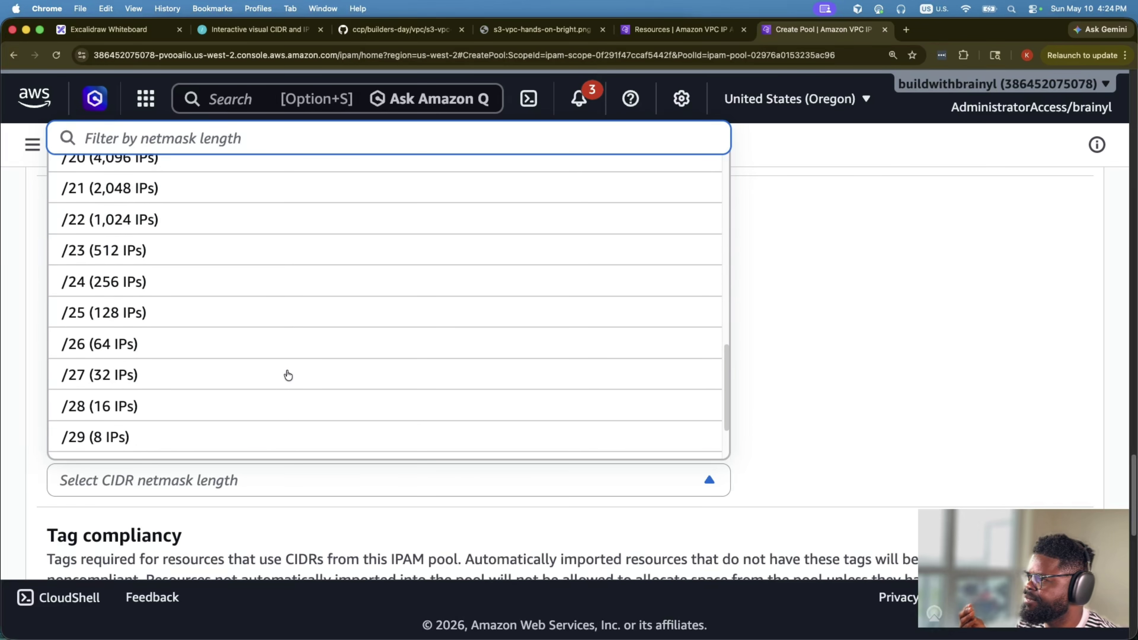
left_click(220, 274)
- Add a tagging requirement to the pool with key IpamPool and value usw2-prod-client-a-public-workload
scroll(448, 427, "down", 6)
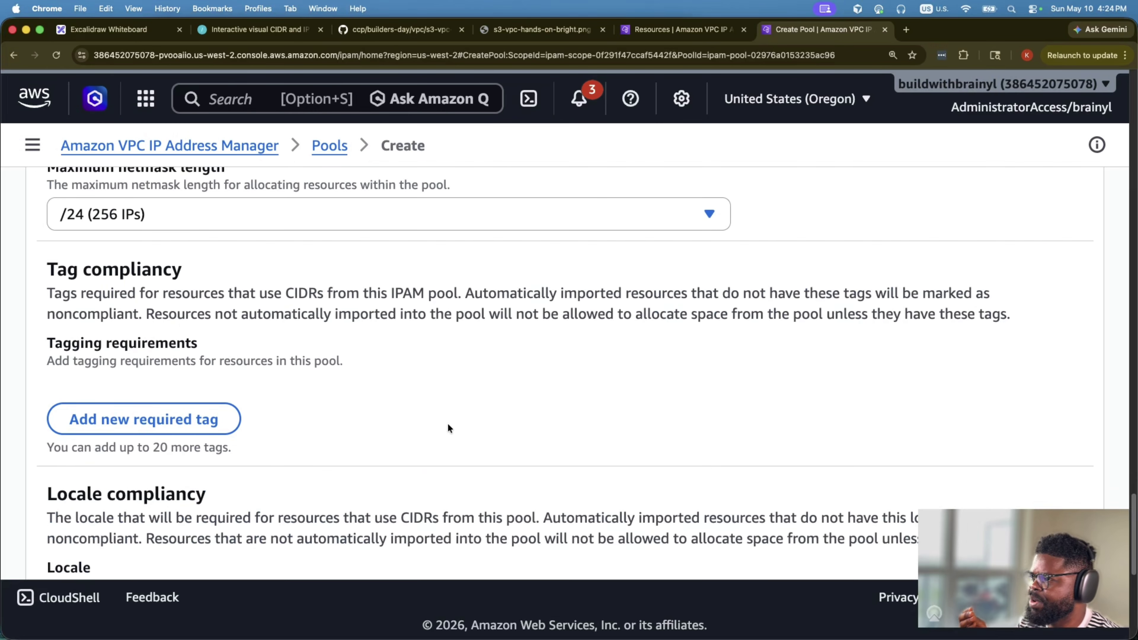
left_click(173, 406)
type("Ia")
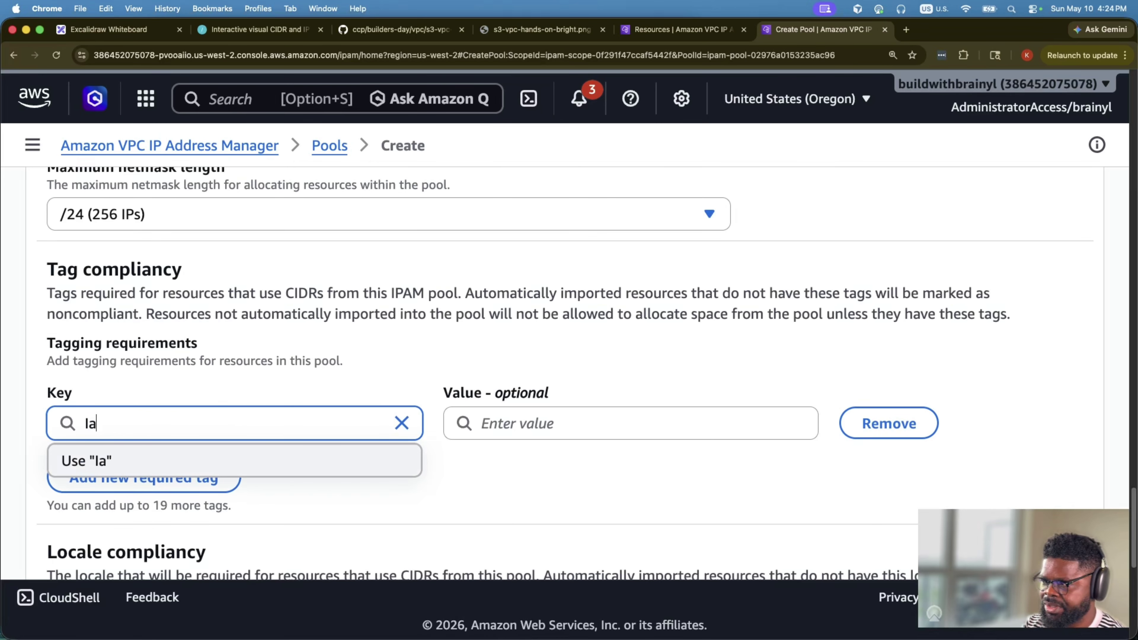
key("BackSpace")
type("pam")
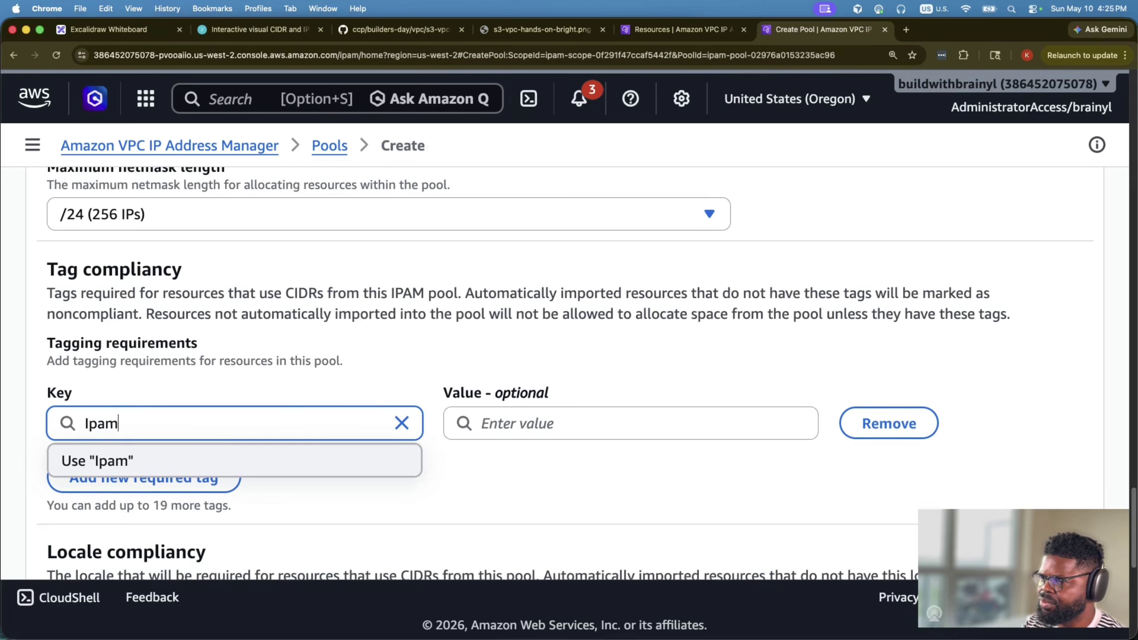
type("Pool")
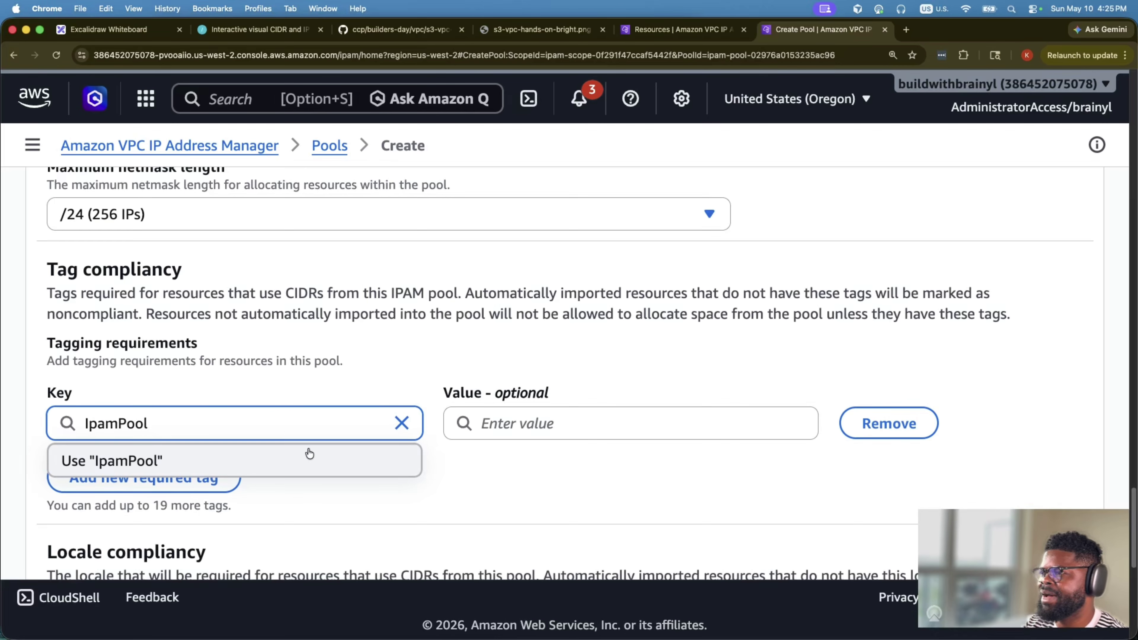
left_click(664, 429)
type("usw2-prod-client-a-public-workload")
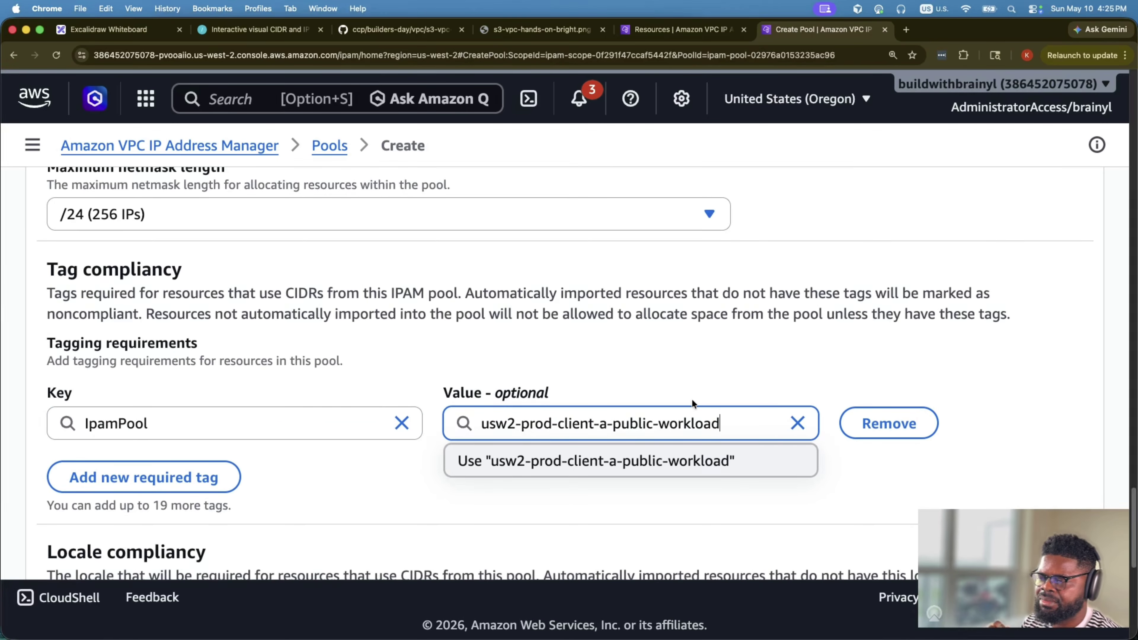
- Check the required tag's value and submit the form to create the usw2-prod-client-a-public-workload pool
left_click_drag(720, 423, 489, 423)
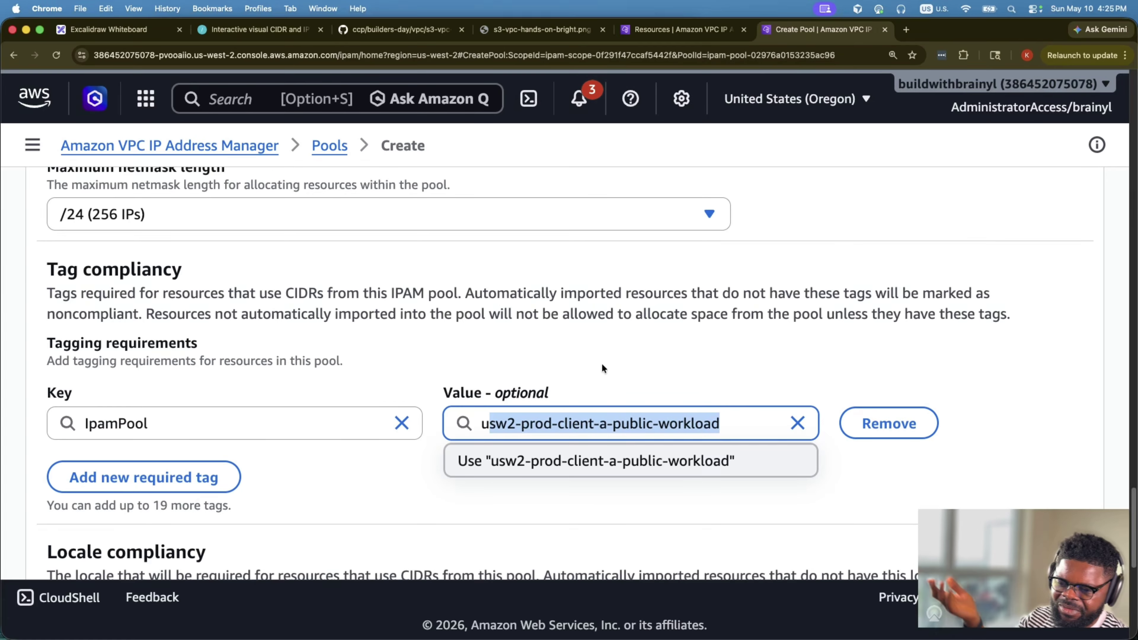
left_click(480, 423)
left_click_drag(480, 423, 733, 415)
scroll(636, 346, "down", 10)
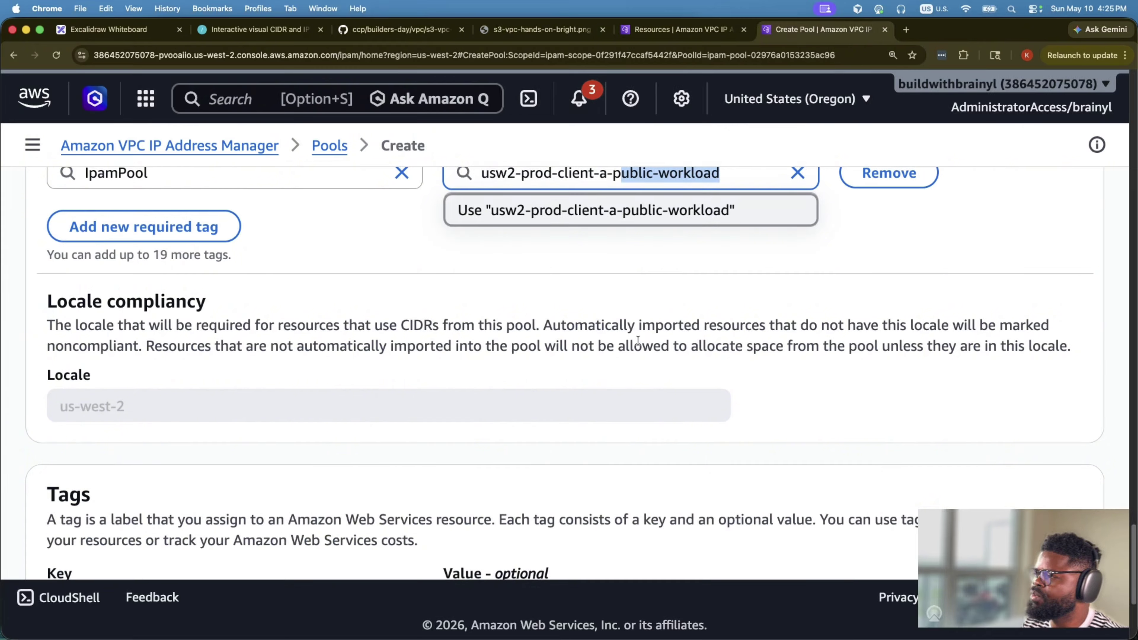
left_click(1040, 522)
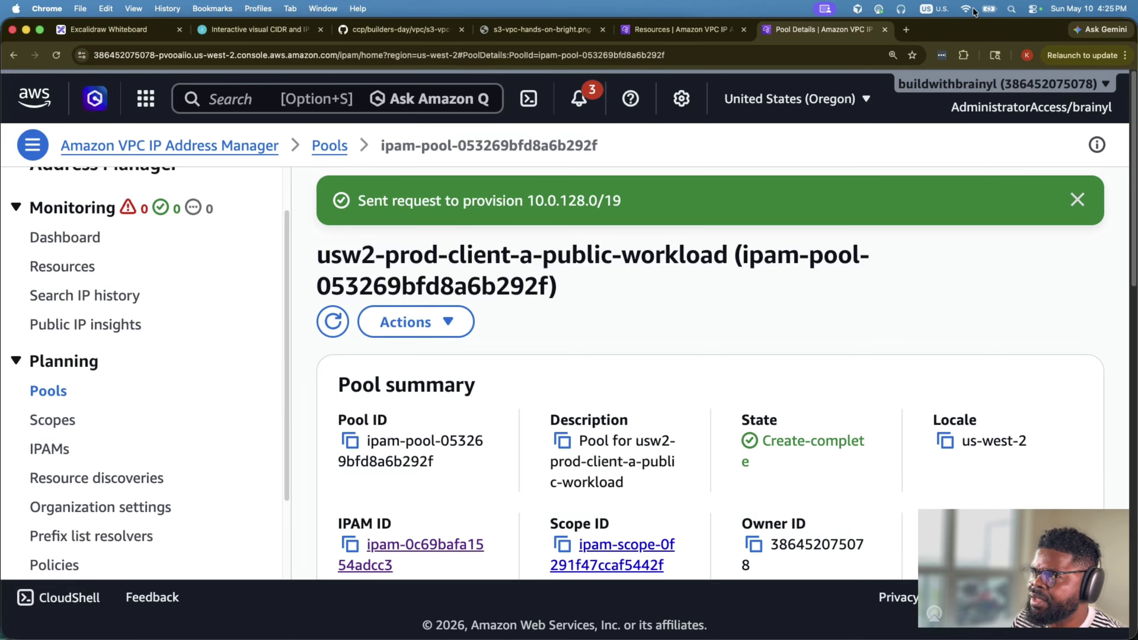
- Switch to the Excalidraw whiteboard and review client A's public-workload, private-endpoint and reserved blocks
left_click(127, 28)
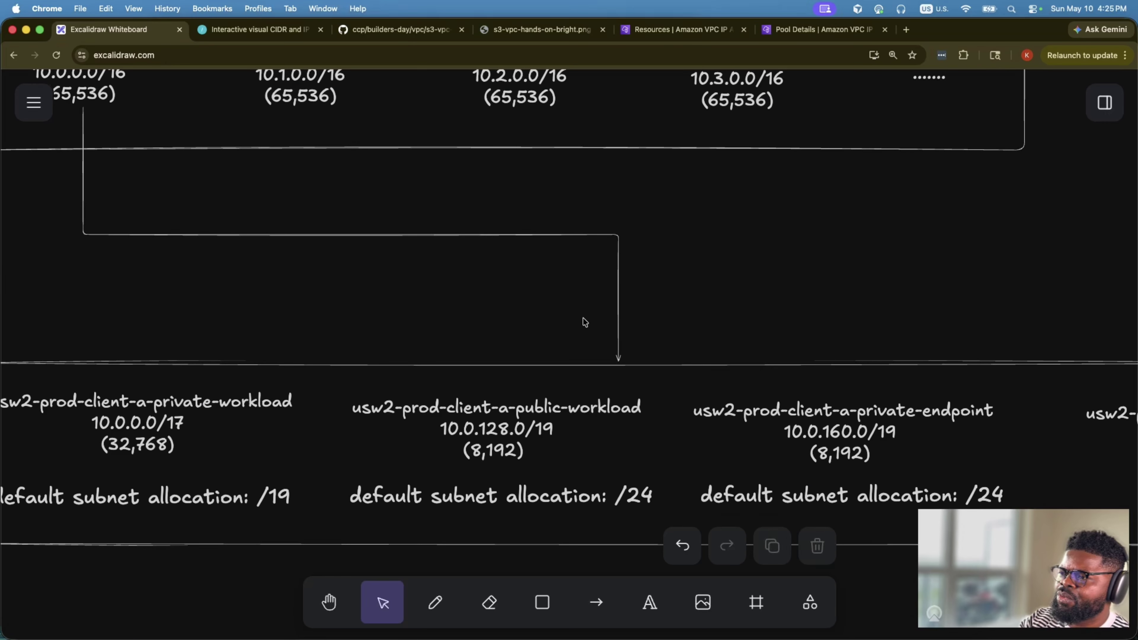
scroll(585, 322, "left", 5)
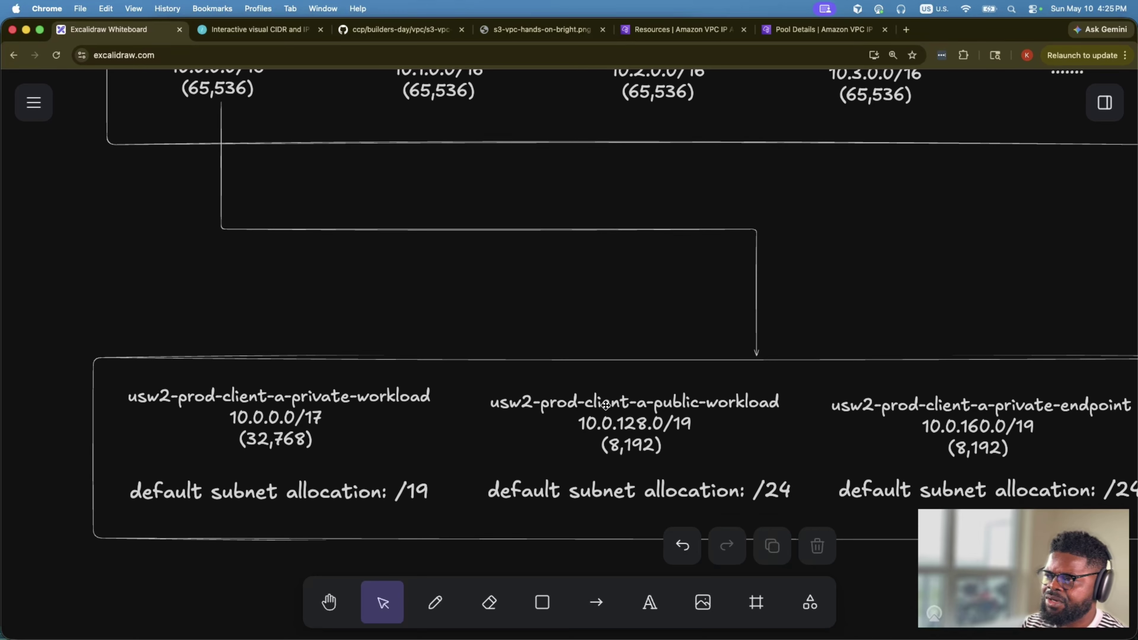
left_click(632, 421)
scroll(938, 429, "right", 4)
left_click(938, 428)
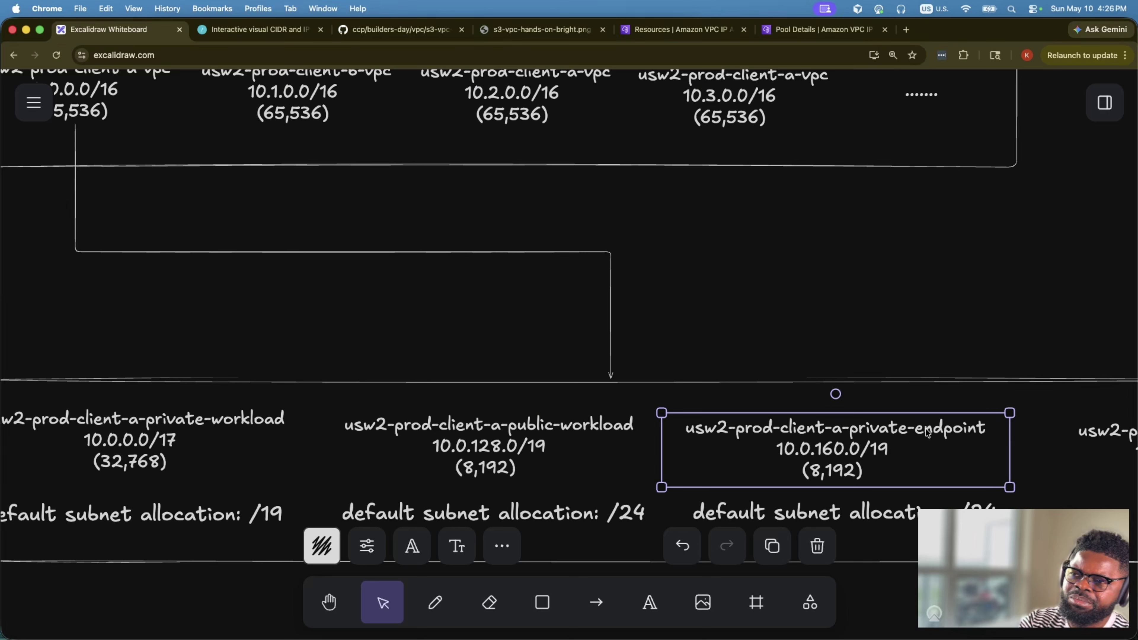
scroll(947, 432, "right", 8)
left_click(967, 433)
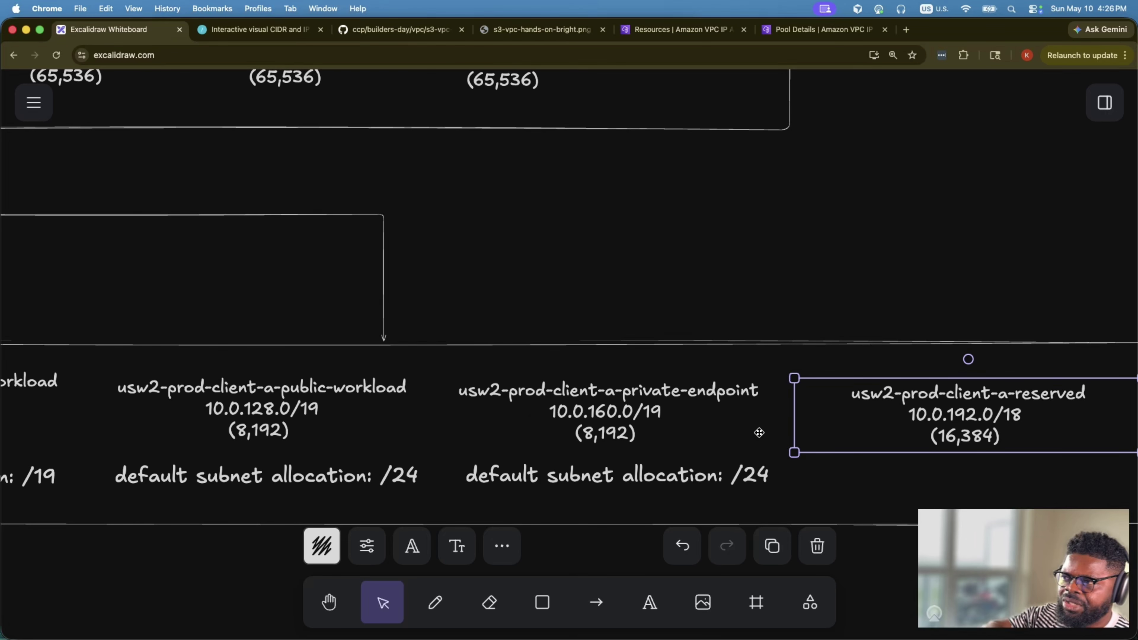
scroll(757, 430, "down", 5)
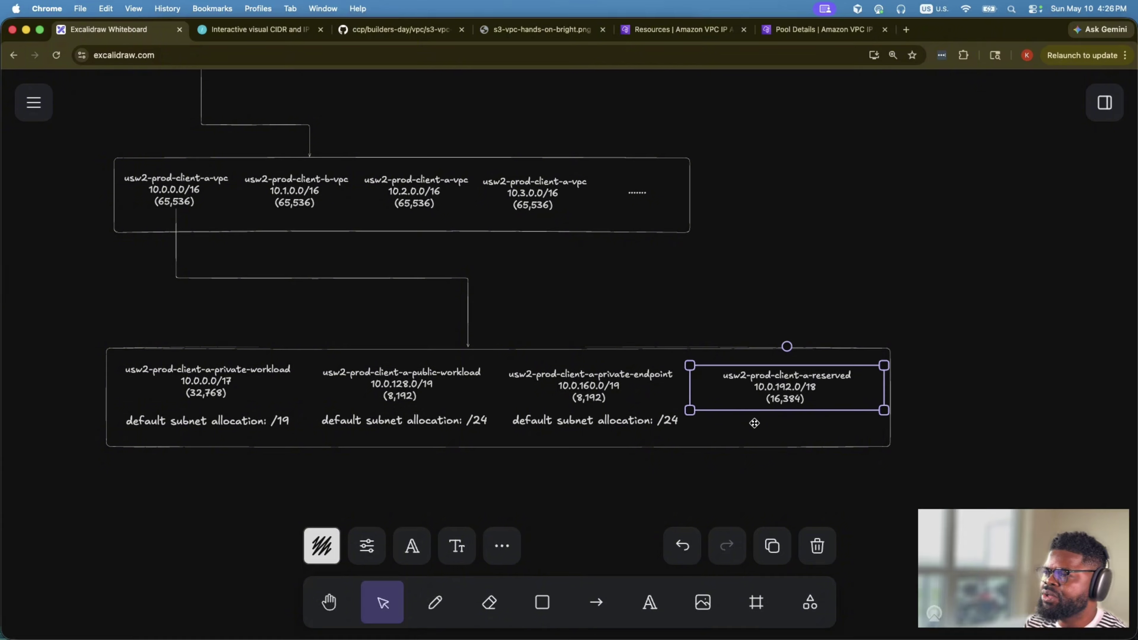
scroll(755, 423, "up", 1)
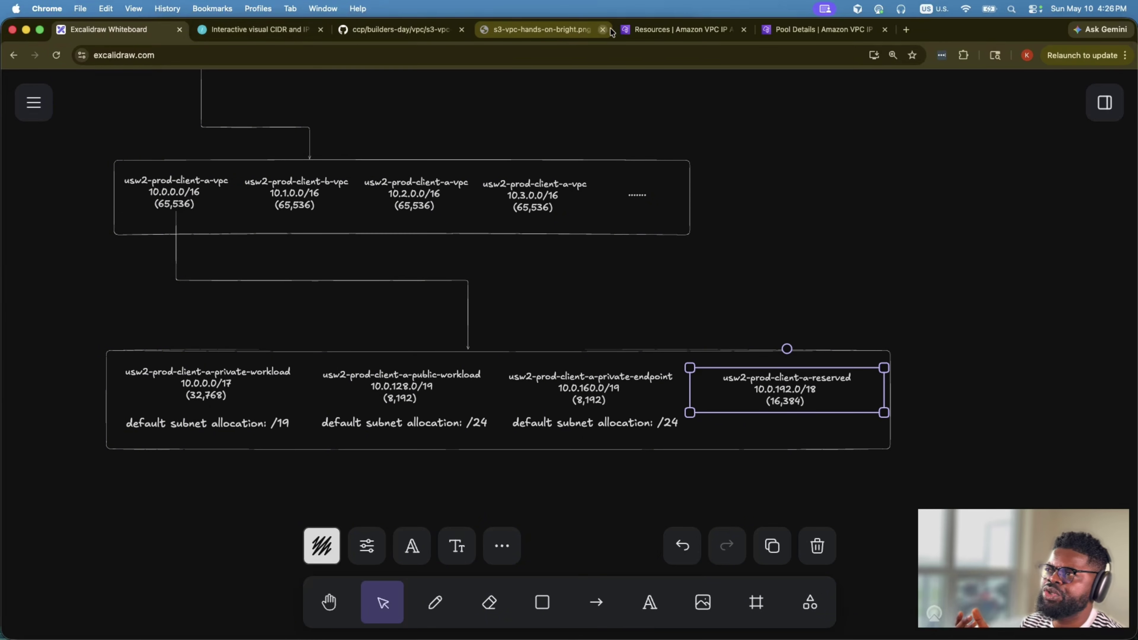
- Examine the whiteboard's Region and VPC diagram, focusing on the CIDR beside the VPC label
scroll(643, 285, "up", 3)
scroll(644, 285, "up", 10)
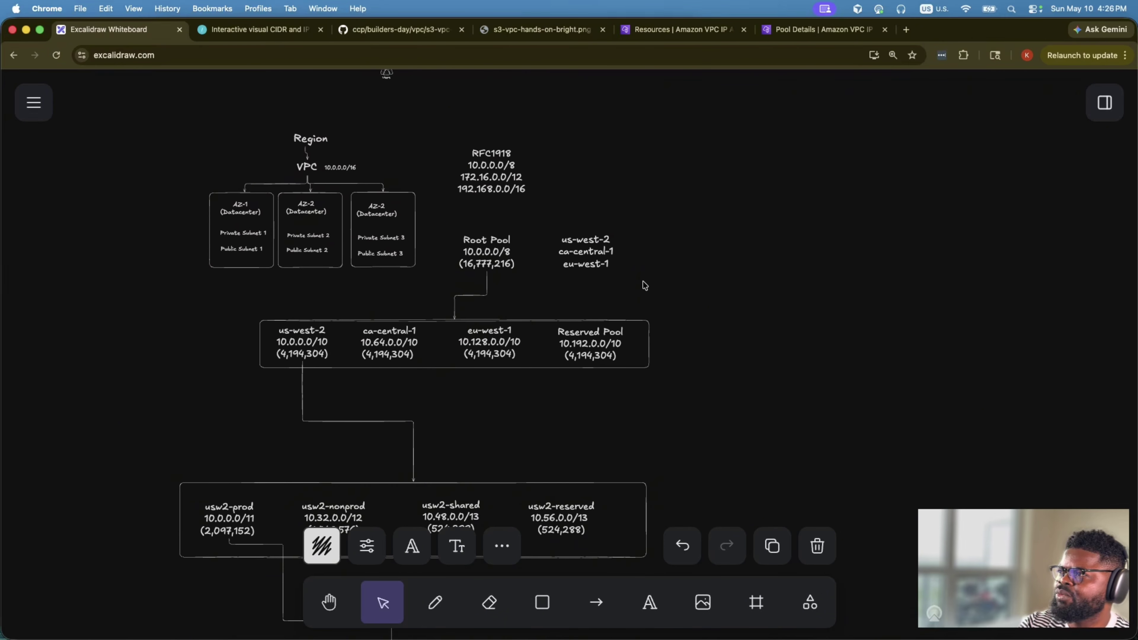
scroll(402, 323, "down", 1)
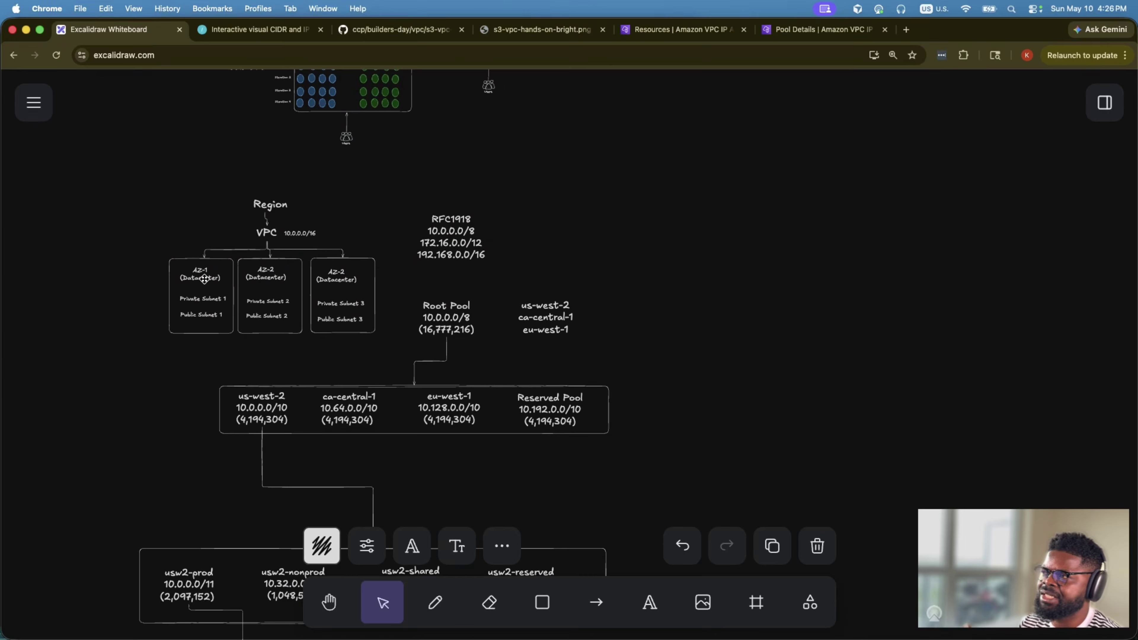
scroll(206, 280, "up", 10, "ctrl")
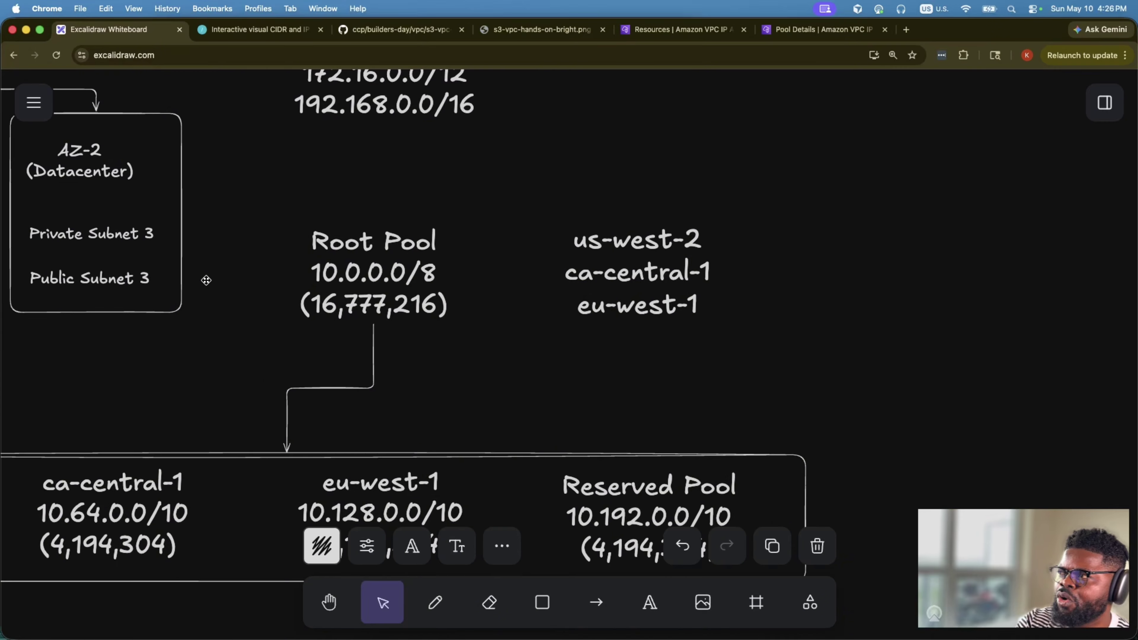
scroll(313, 317, "up", 4)
scroll(312, 318, "left", 4)
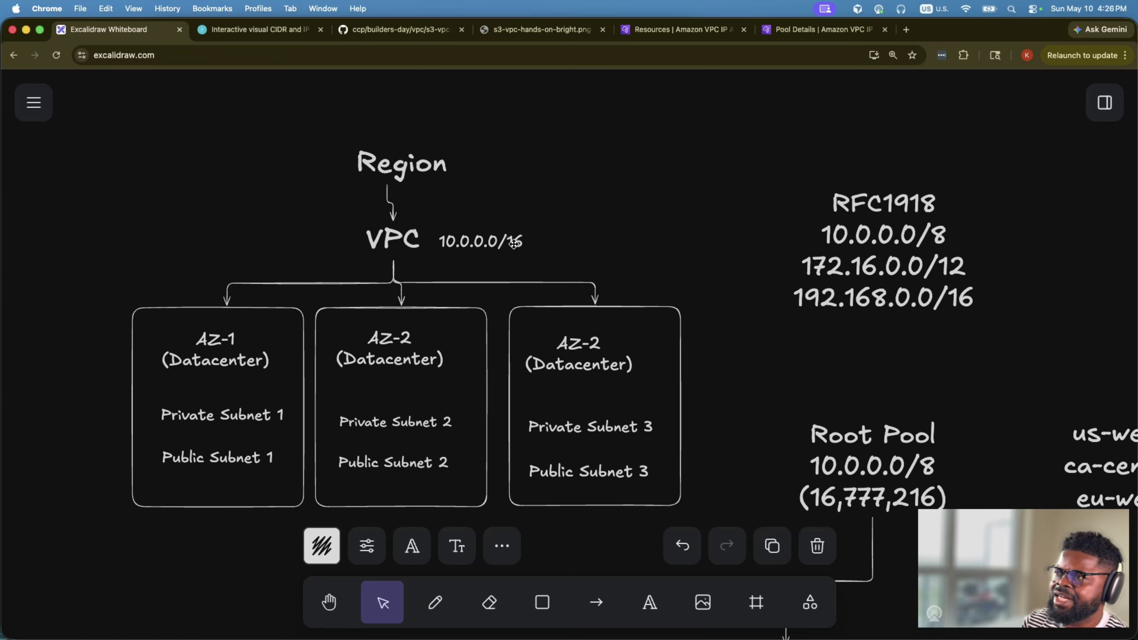
left_click(502, 248)
left_click(400, 242, "shift")
left_click(496, 244)
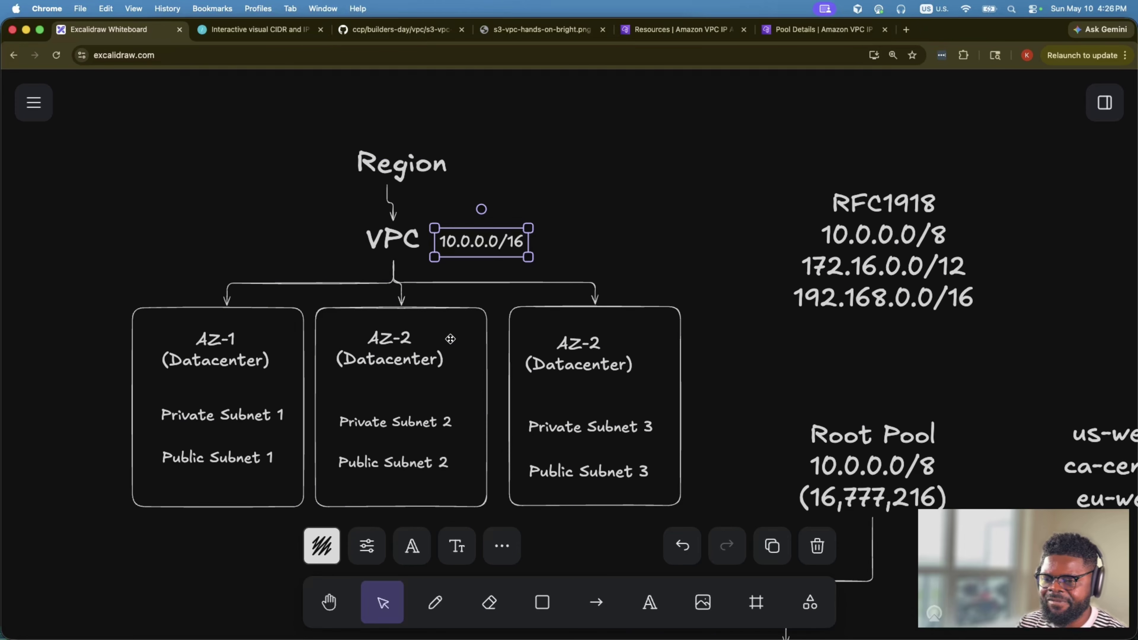
- Compare the CIDRs of client A's private-workload and public-workload blocks, and review the pool hierarchy above them
scroll(450, 339, "down", 15)
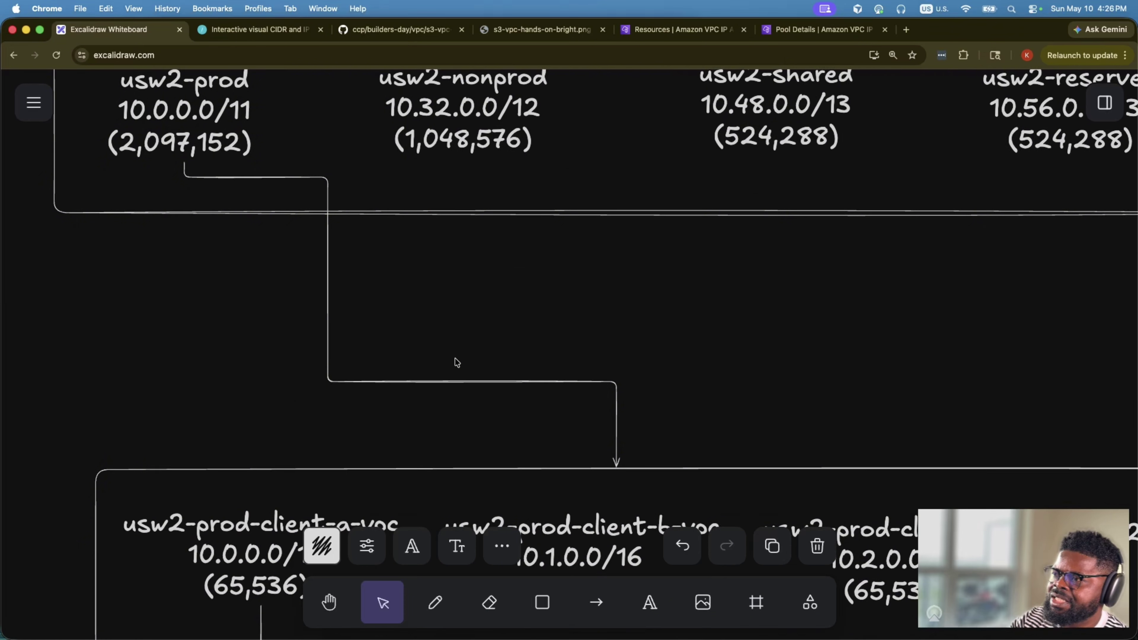
scroll(456, 362, "down", 10)
left_click(306, 294)
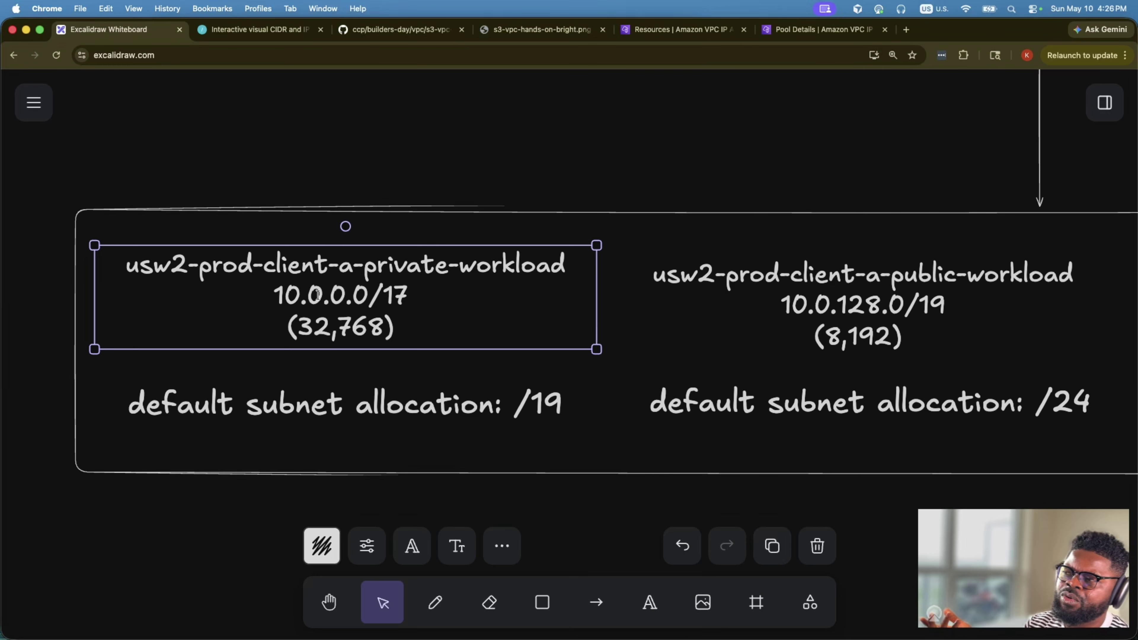
double_click(305, 295)
left_click(305, 295)
left_click_drag(274, 295, 407, 300)
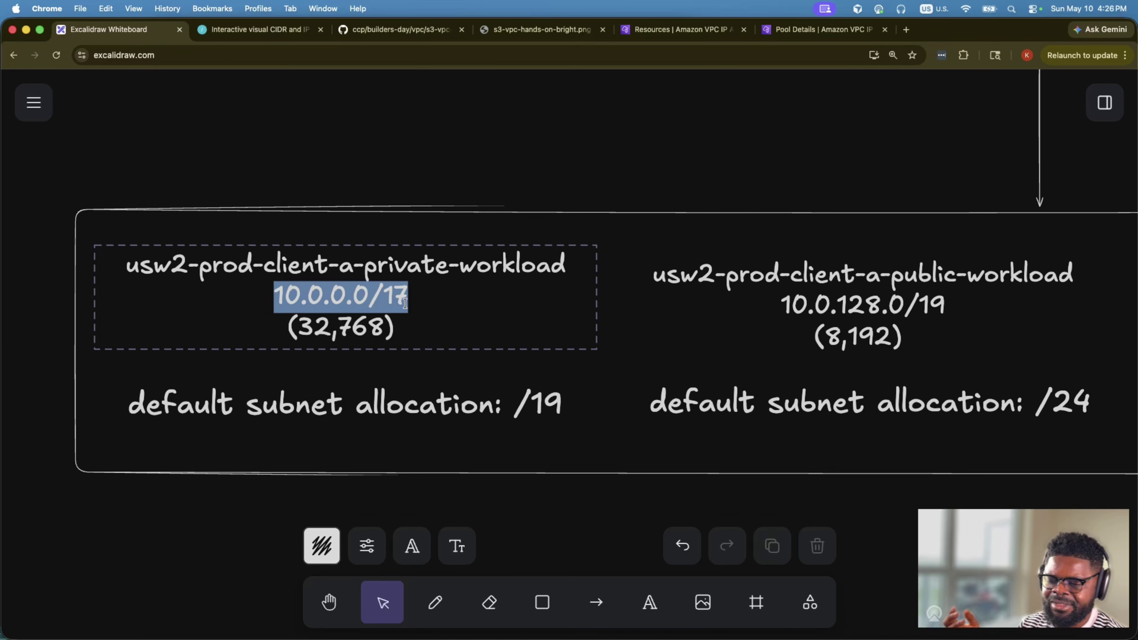
double_click(830, 301)
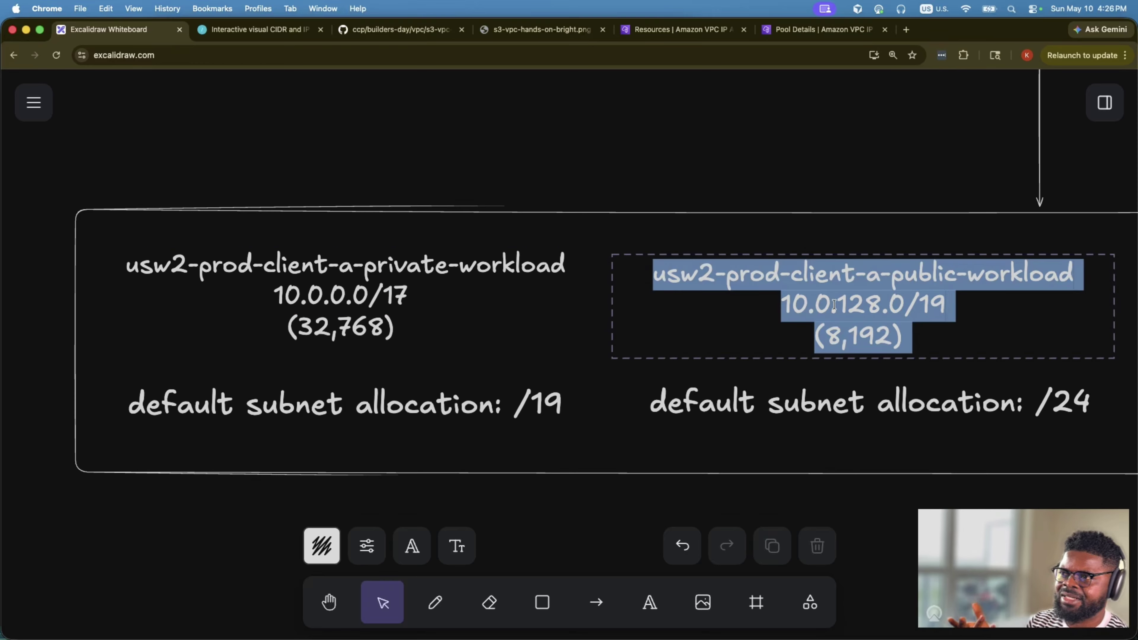
left_click(834, 305)
left_click_drag(781, 305, 945, 308)
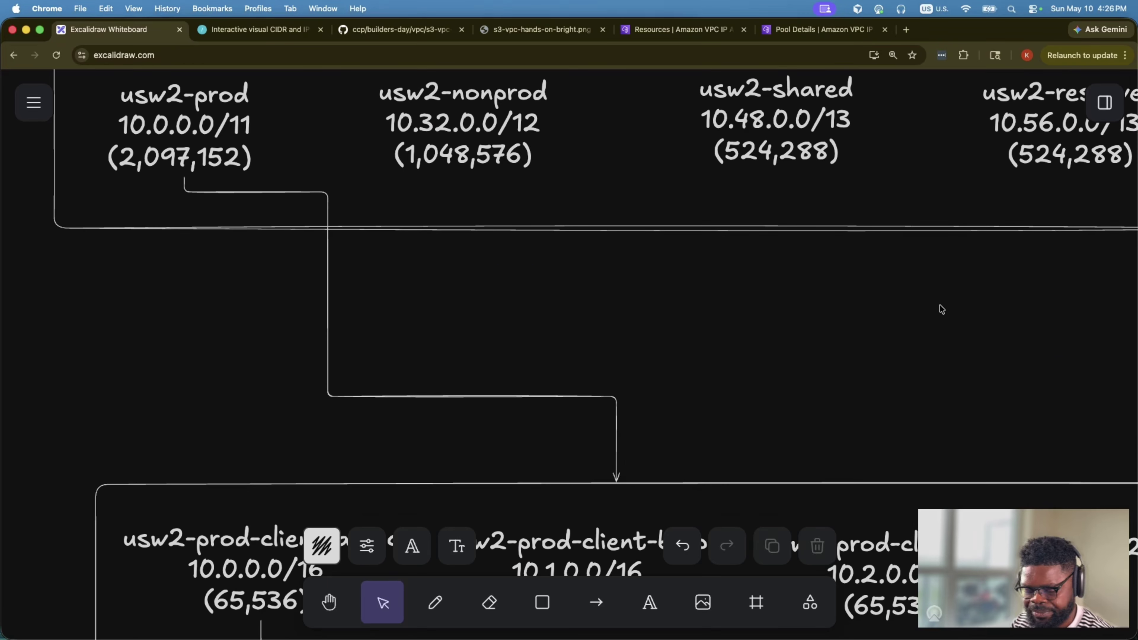
scroll(942, 310, "down", 10)
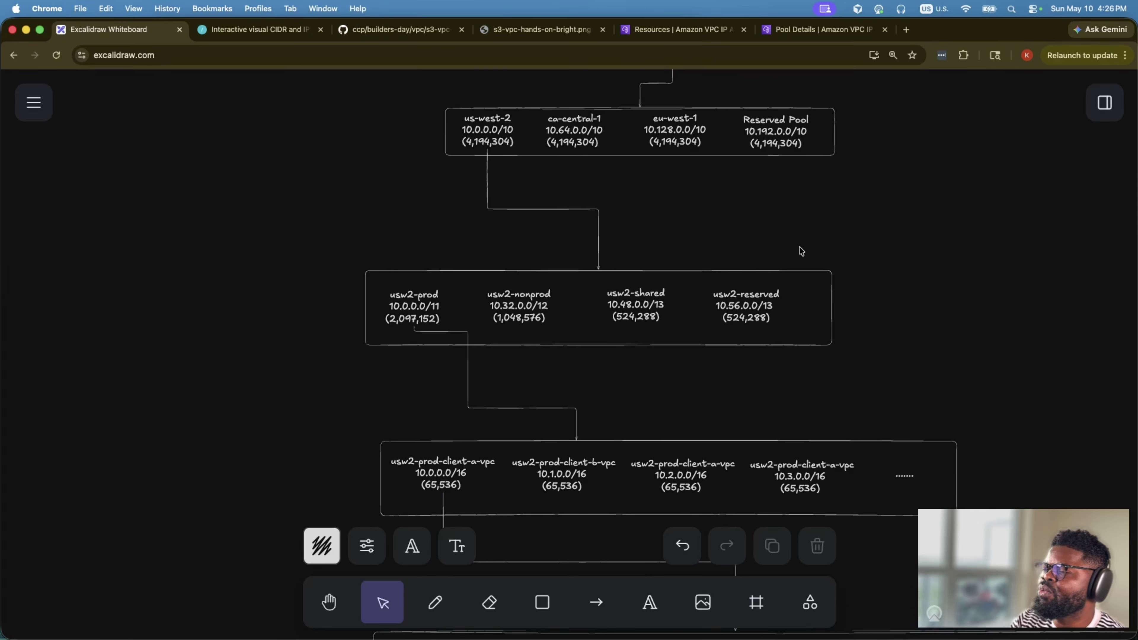
scroll(801, 251, "up", 2)
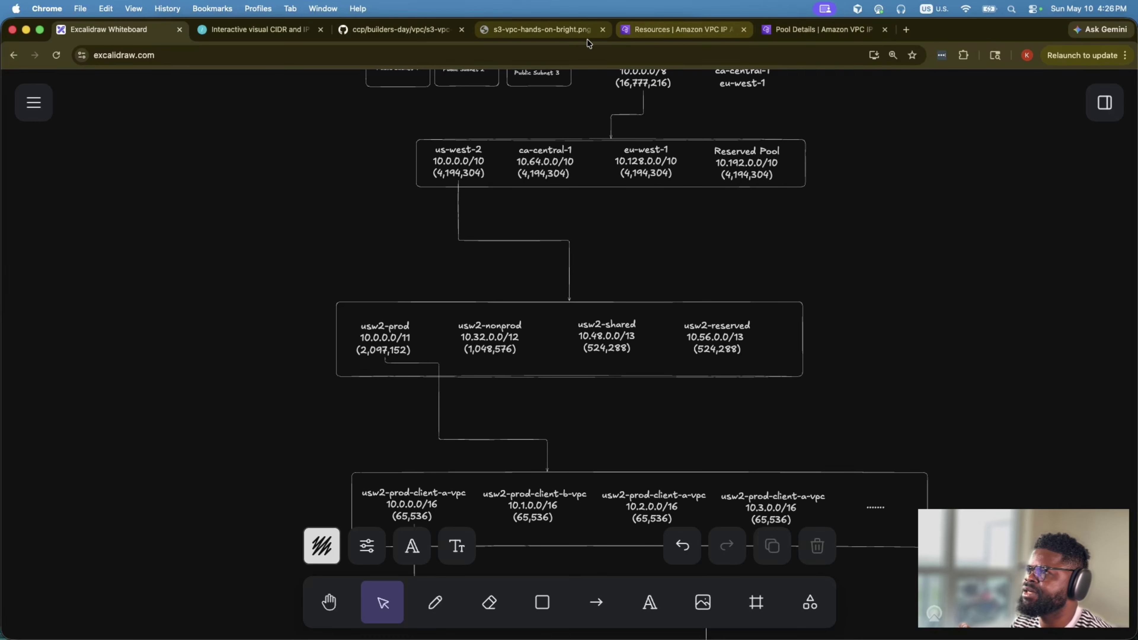
- Switch to the AWS console and open the VPC service's list of VPCs in the Oregon region
left_click(672, 30)
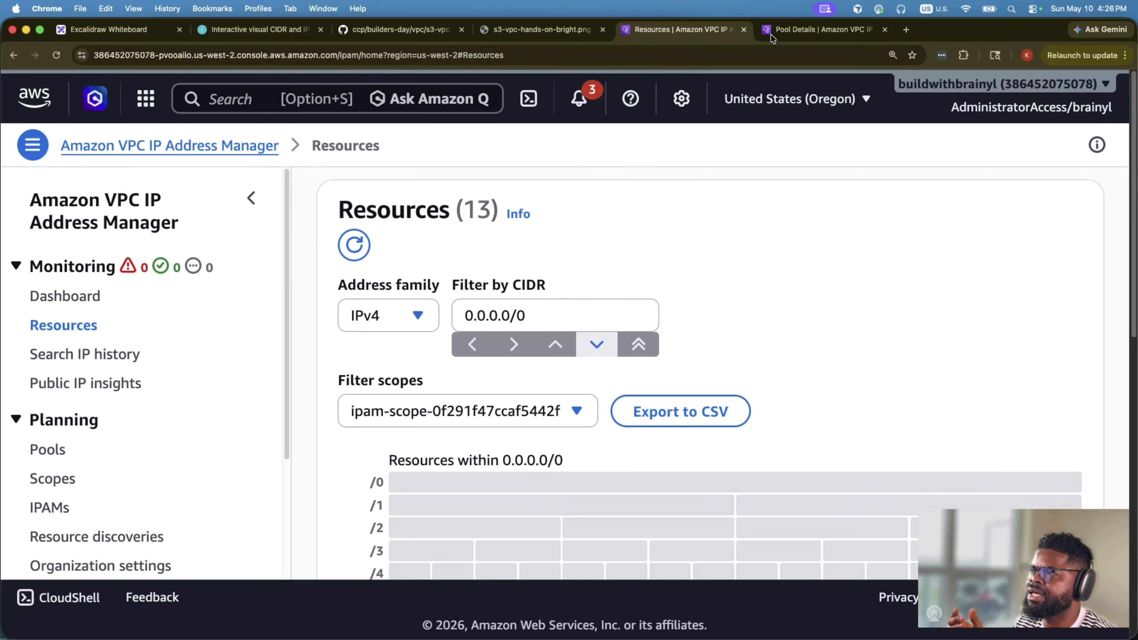
key("ctrl+Tab")
left_click(315, 100)
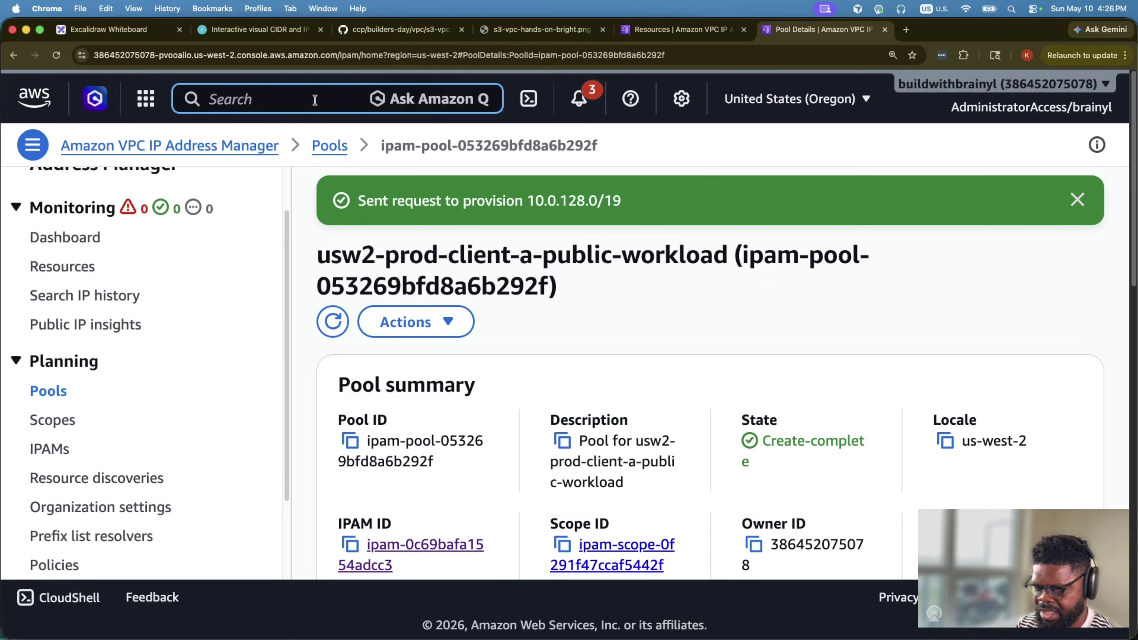
type("vpc")
left_click(504, 218)
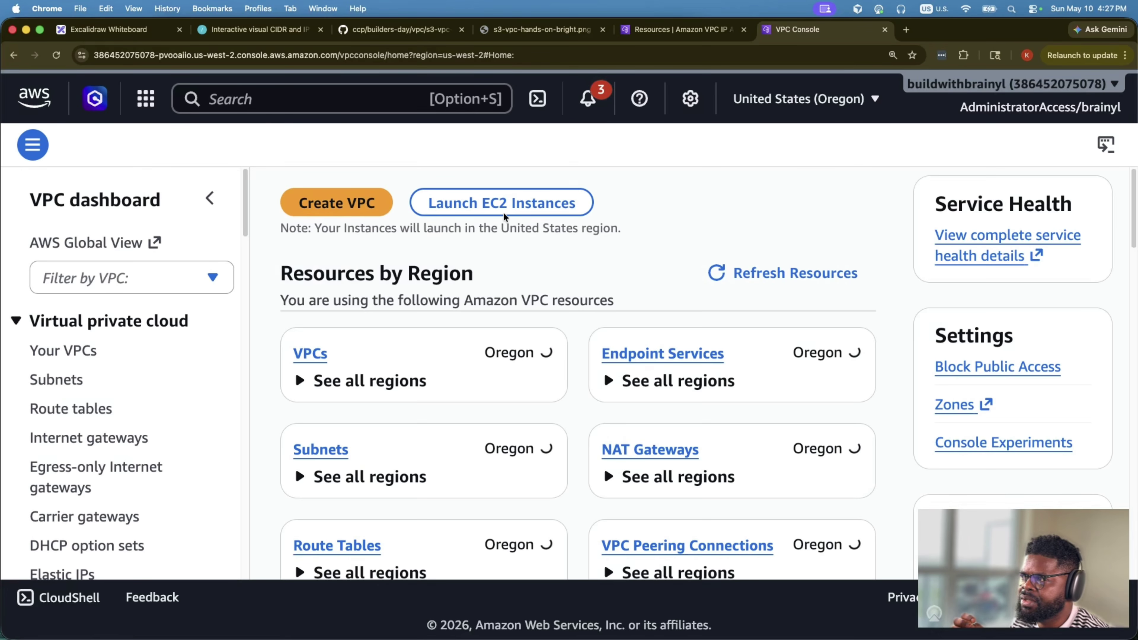
left_click(297, 353)
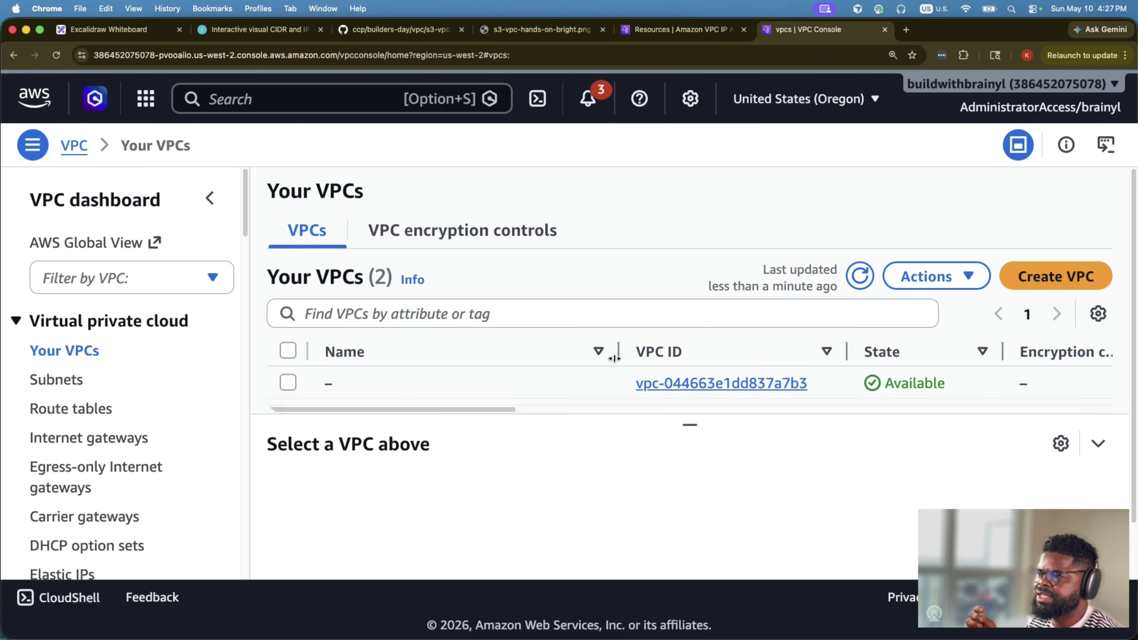
- Start creating a subnet and select usw2-prod-client-a-vpc as its VPC
scroll(495, 345, "down", 3)
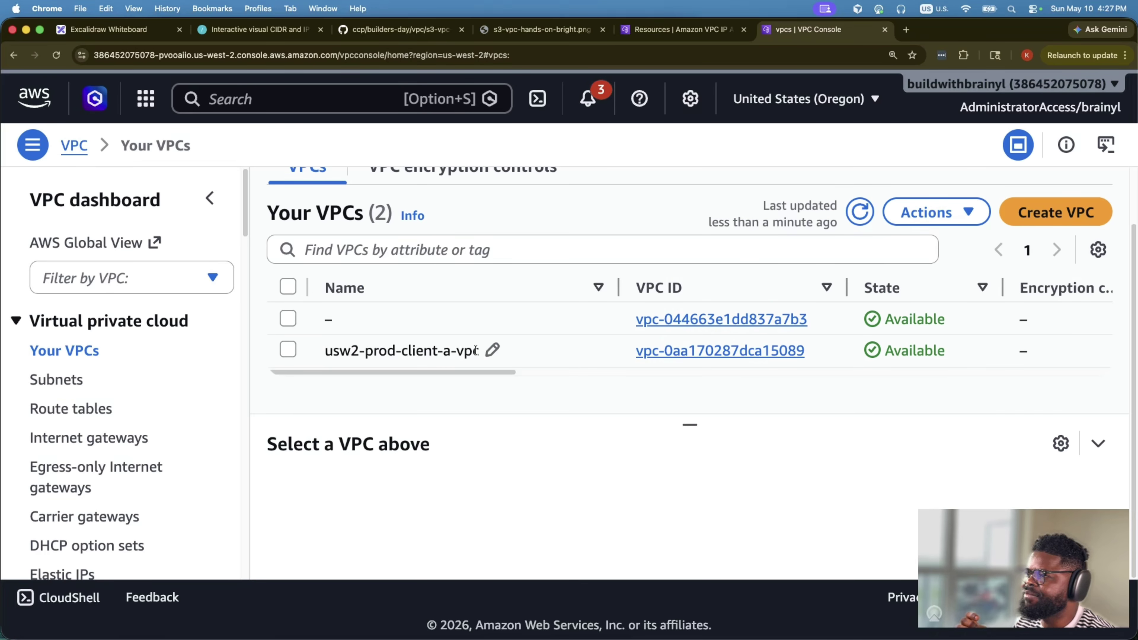
left_click(656, 356)
left_click(72, 381)
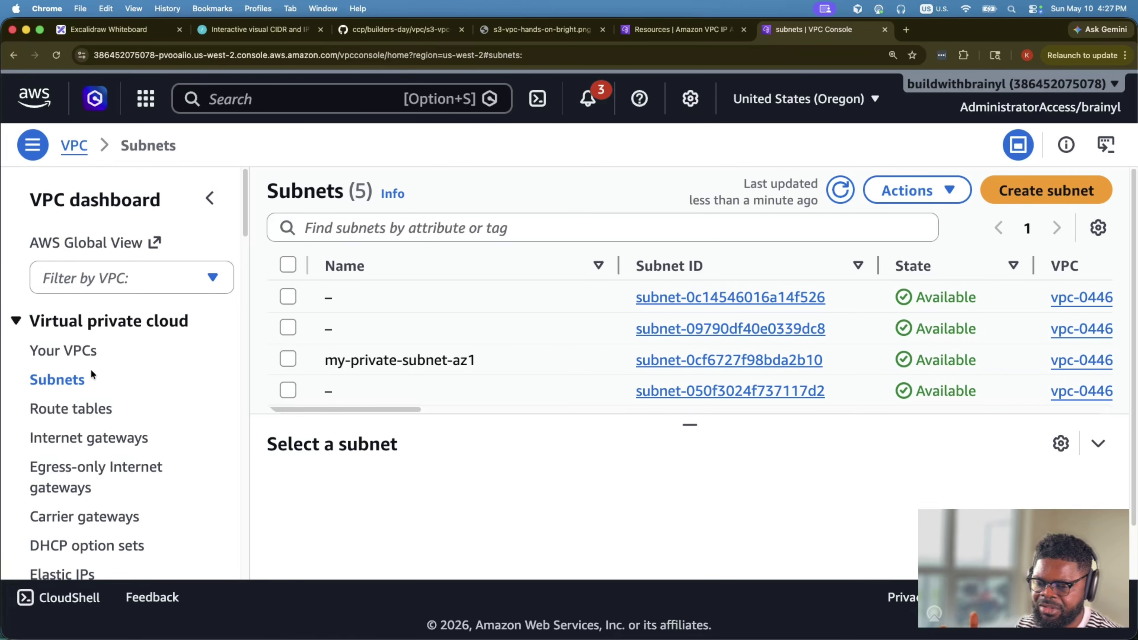
left_click(1002, 195)
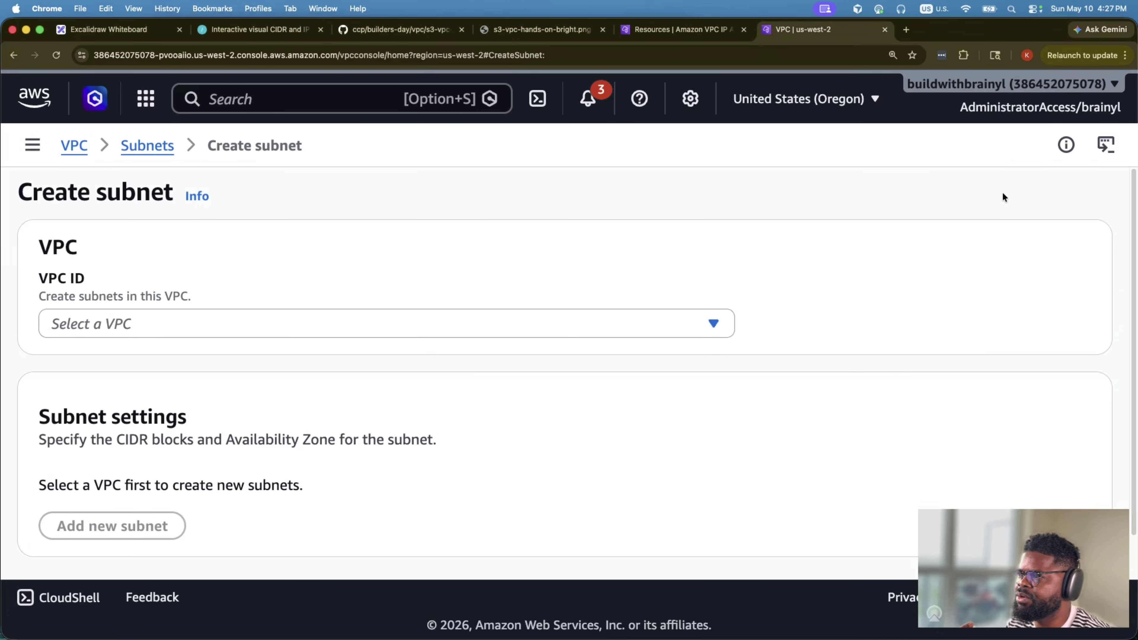
left_click(238, 329)
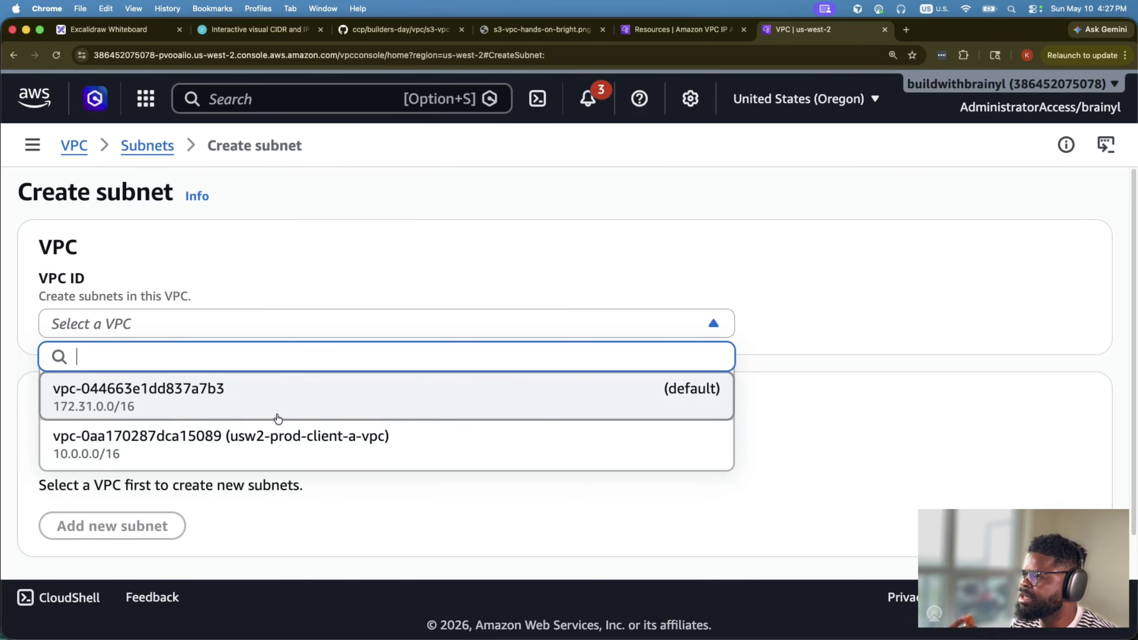
left_click(261, 434)
- Name the subnet private-subnet-usw-2a and place it in the usw2-az1 (us-west-2a) Availability Zone
scroll(447, 422, "down", 5)
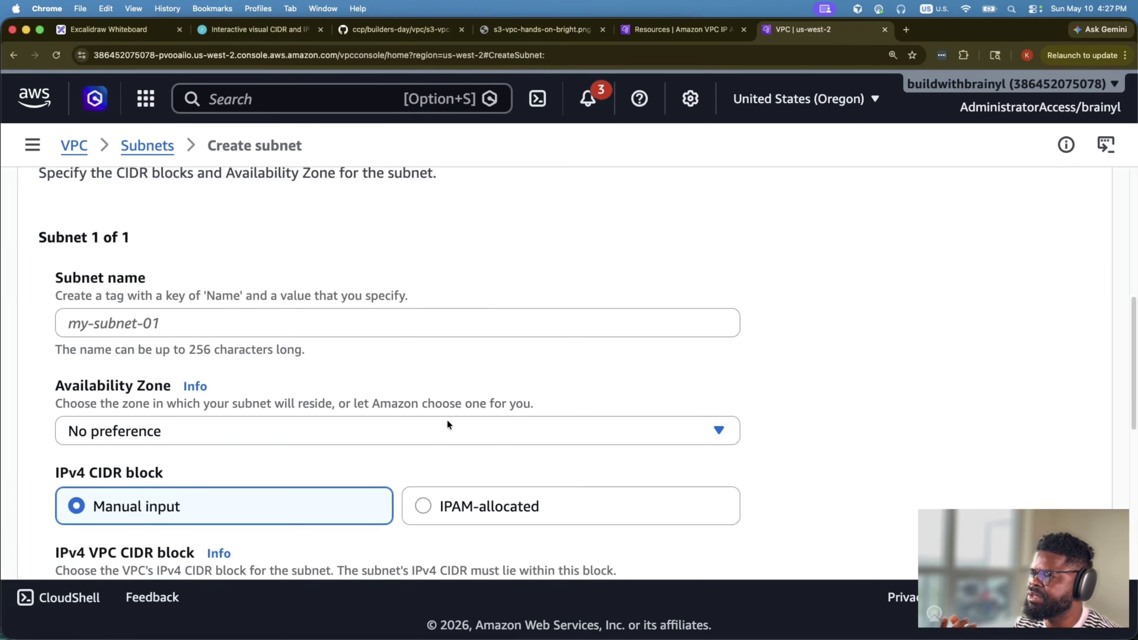
left_click(255, 311)
type("p")
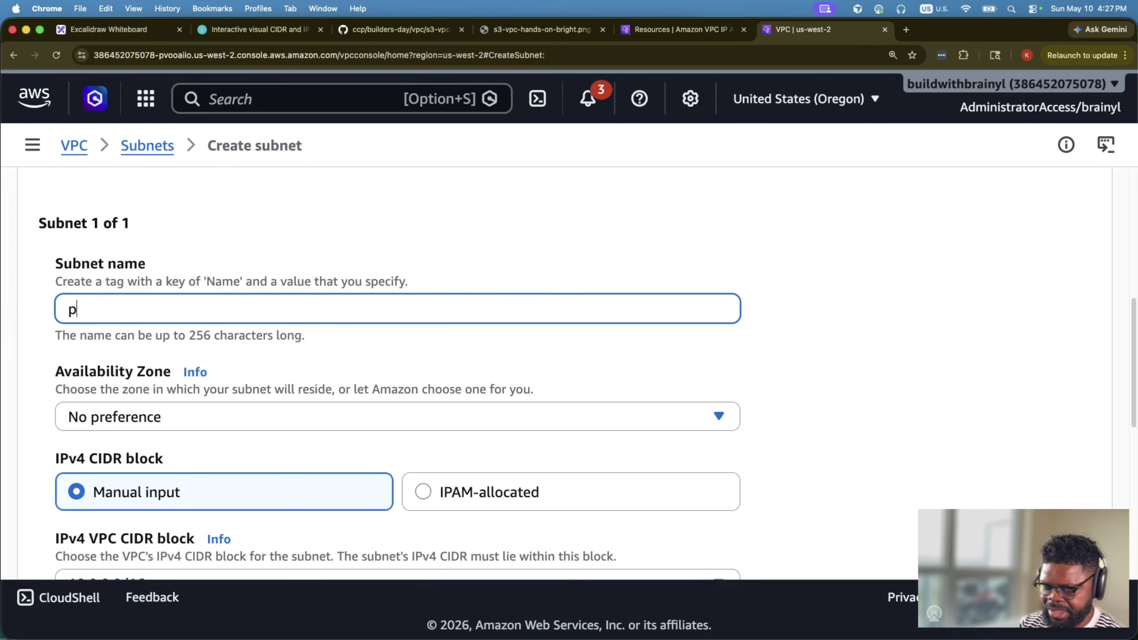
type("rivate-")
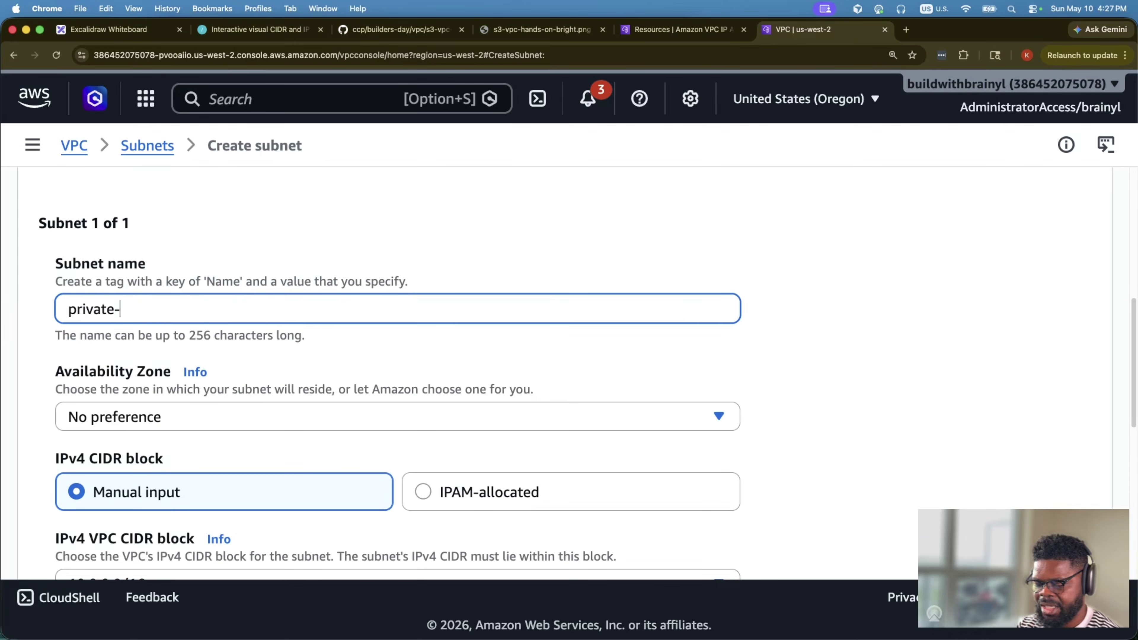
type("subnet-")
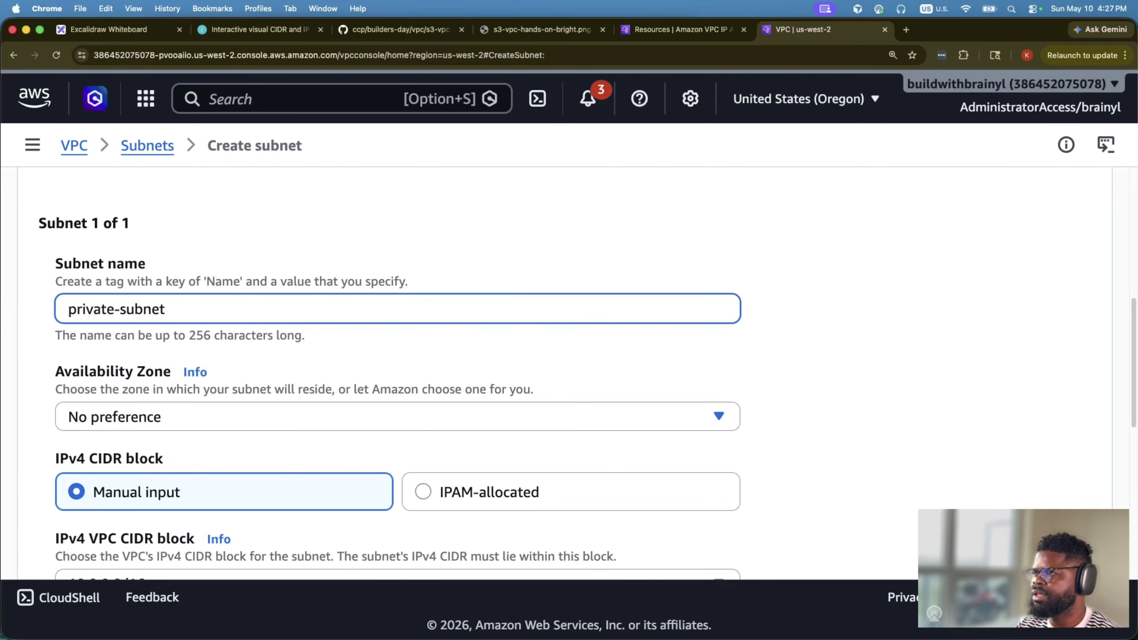
left_click(288, 427)
scroll(421, 370, "down", 2)
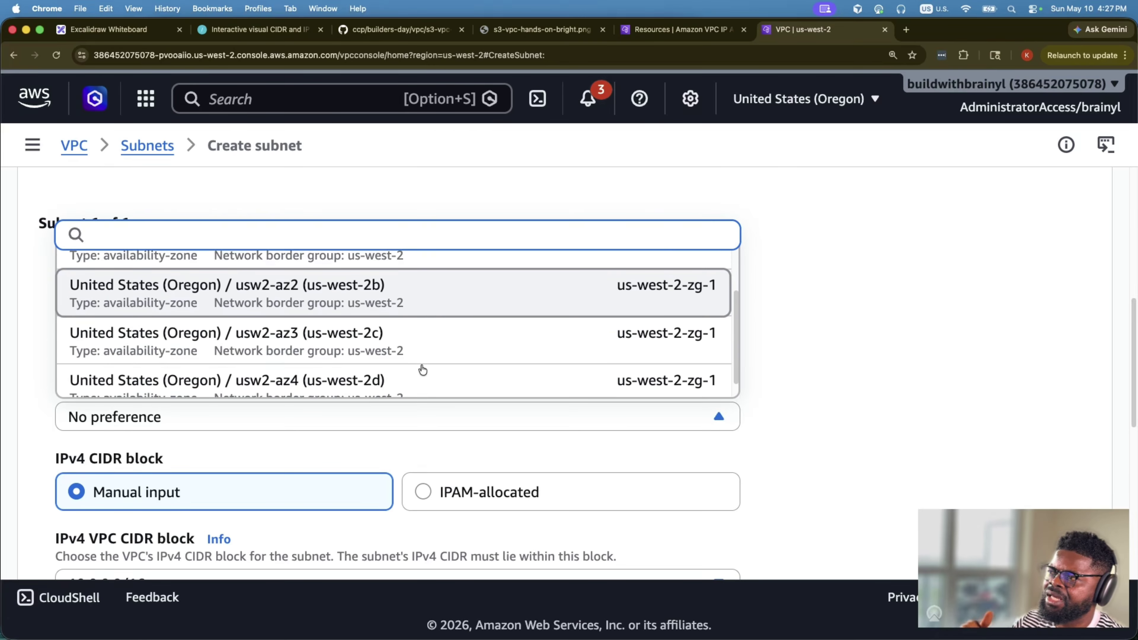
scroll(423, 370, "up", 3)
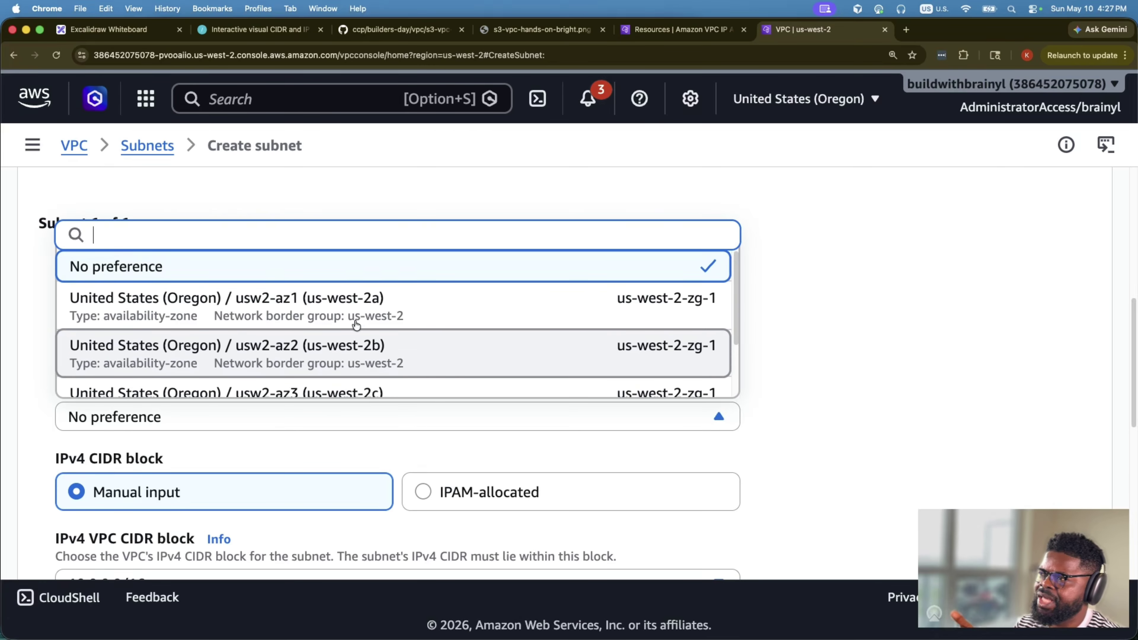
left_click(339, 316)
left_click(213, 306)
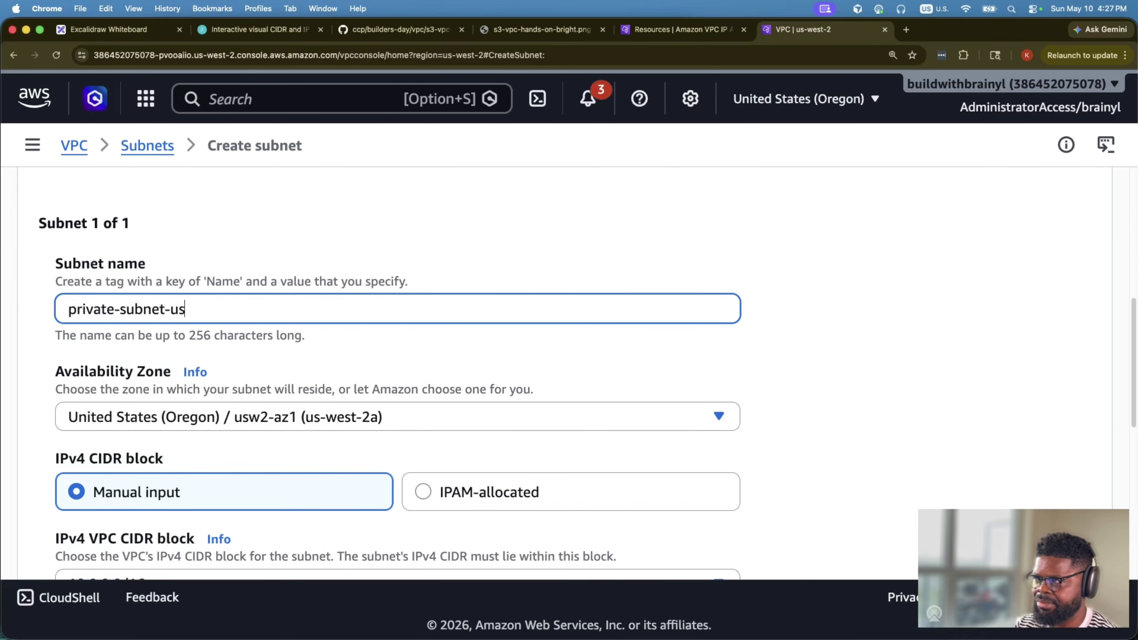
type("usw-2")
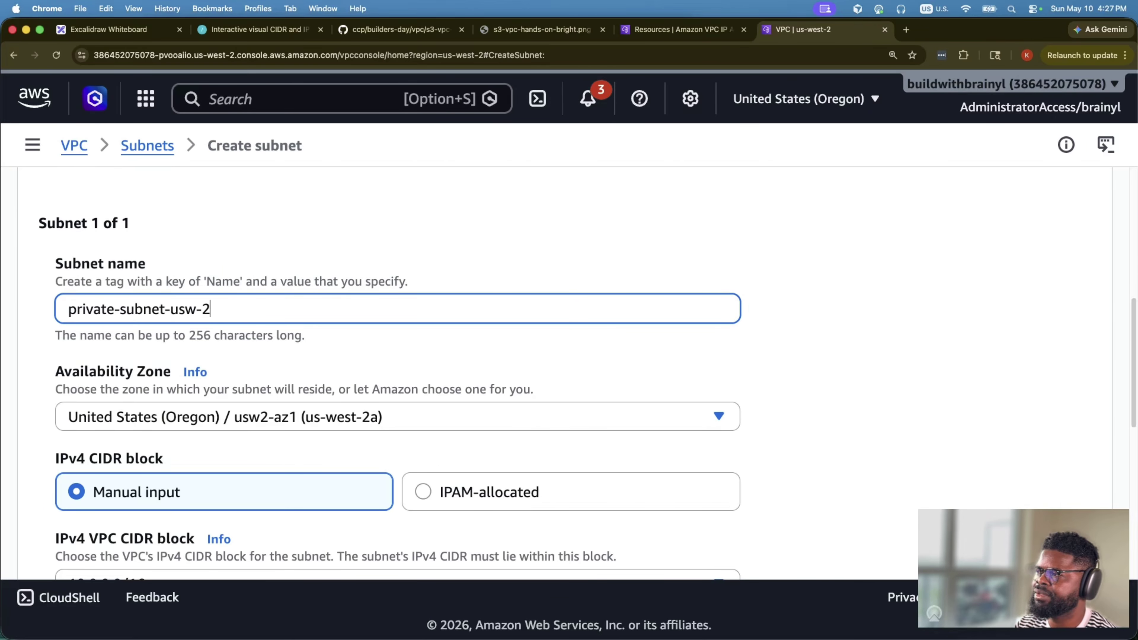
type("a")
- Make the subnet's IPv4 CIDR block IPAM-allocated from the usw2-prod-client-a-private-workload pool
scroll(403, 384, "down", 3)
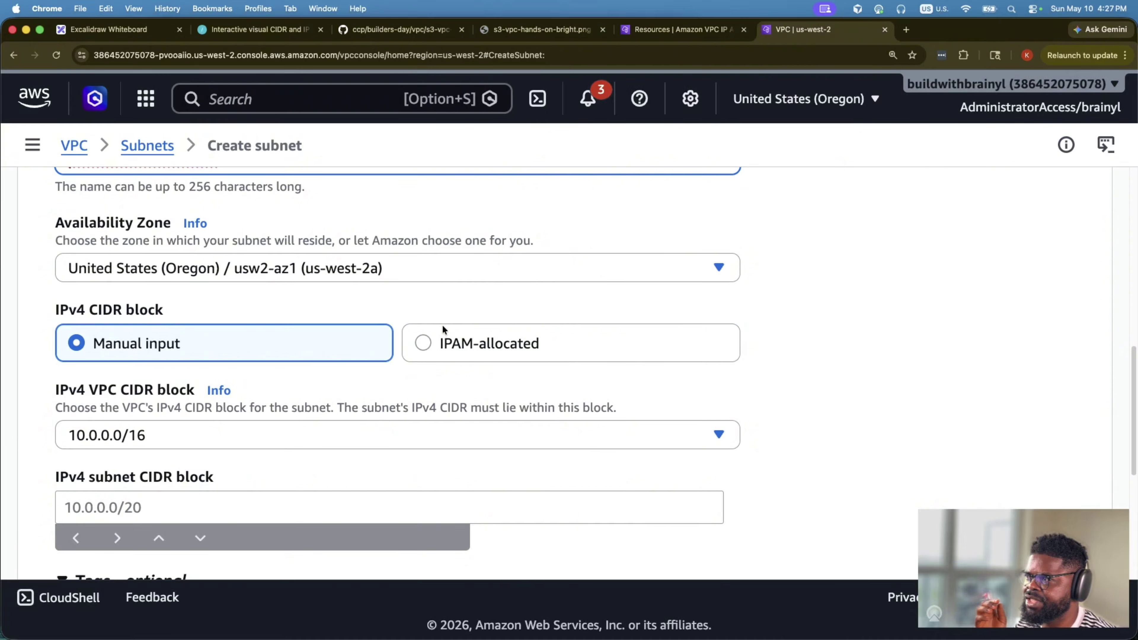
scroll(418, 326, "up", 2)
left_click(527, 438)
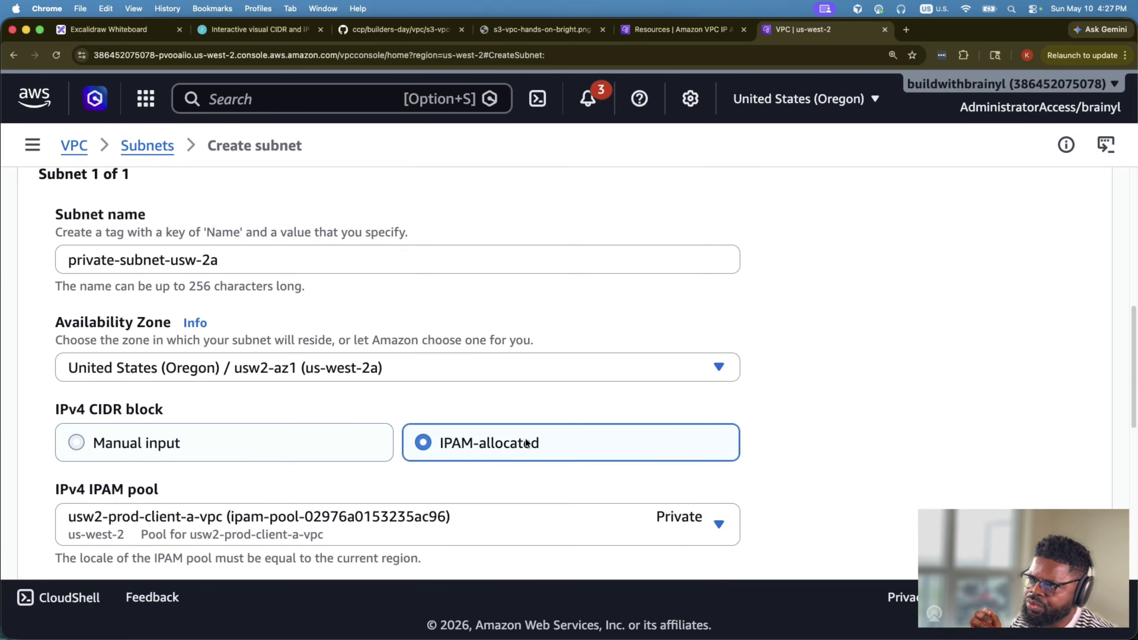
left_click(243, 450)
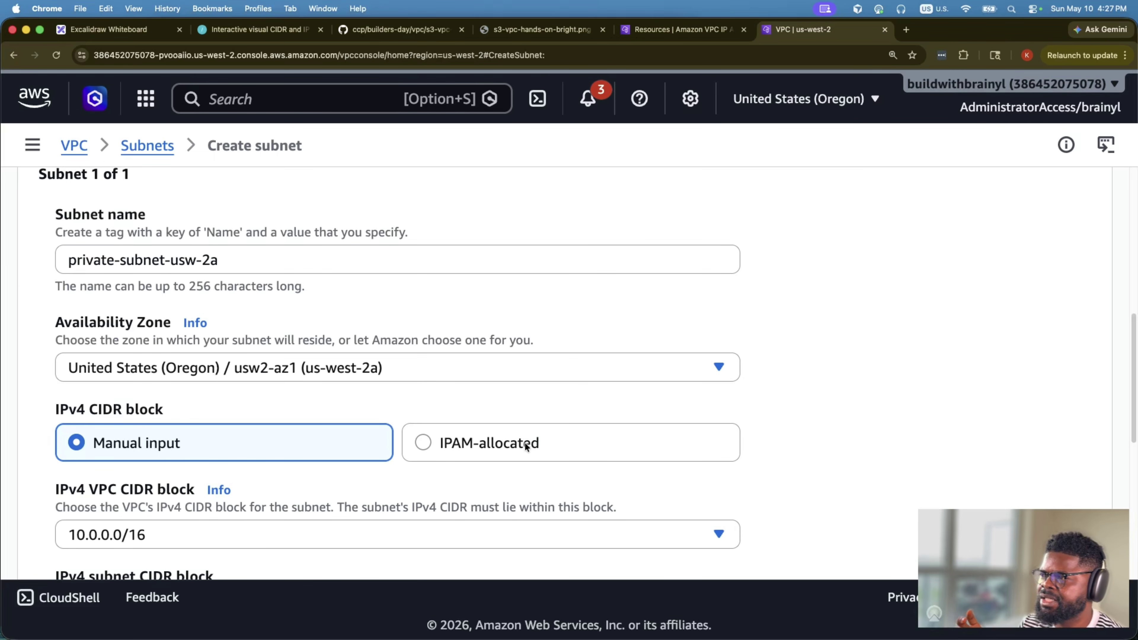
left_click(497, 443)
scroll(476, 413, "down", 5)
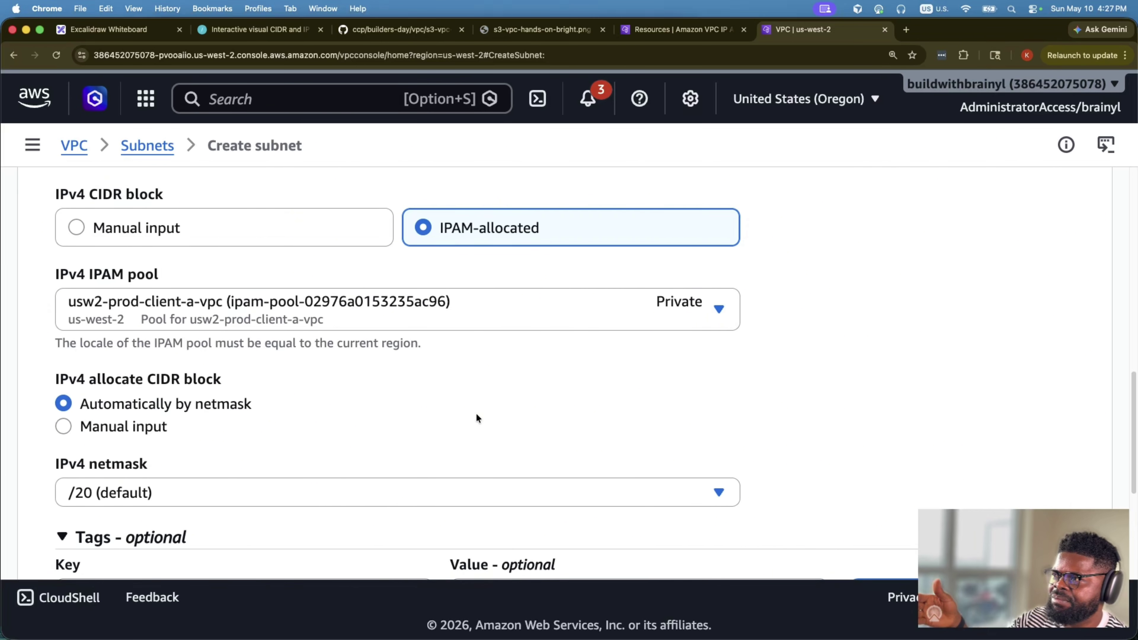
left_click(478, 301)
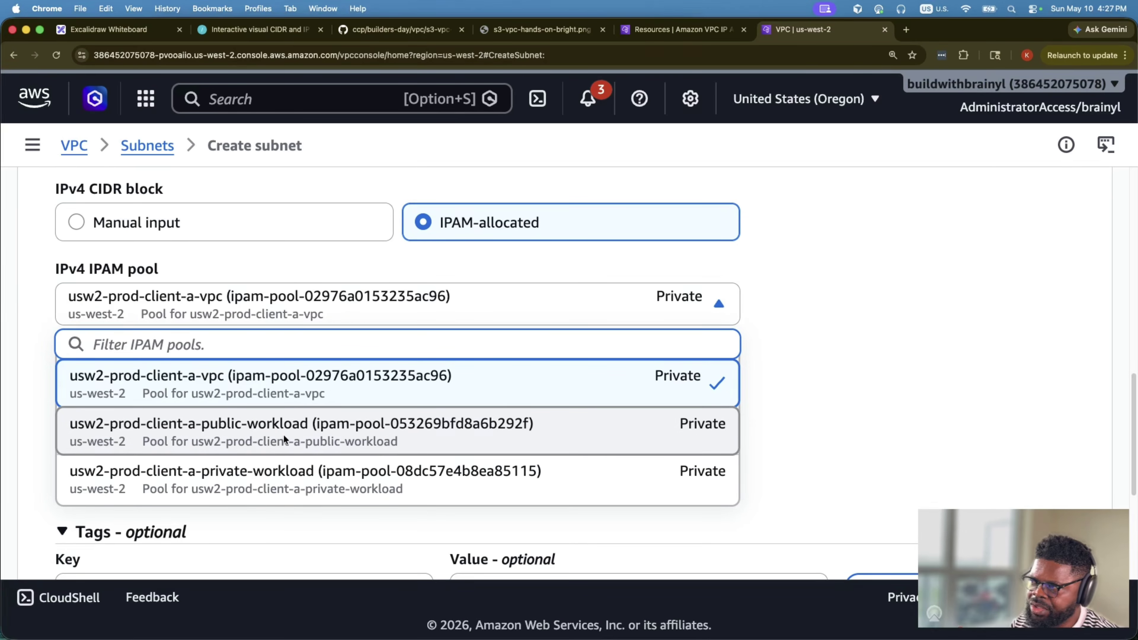
scroll(307, 433, "up", 7)
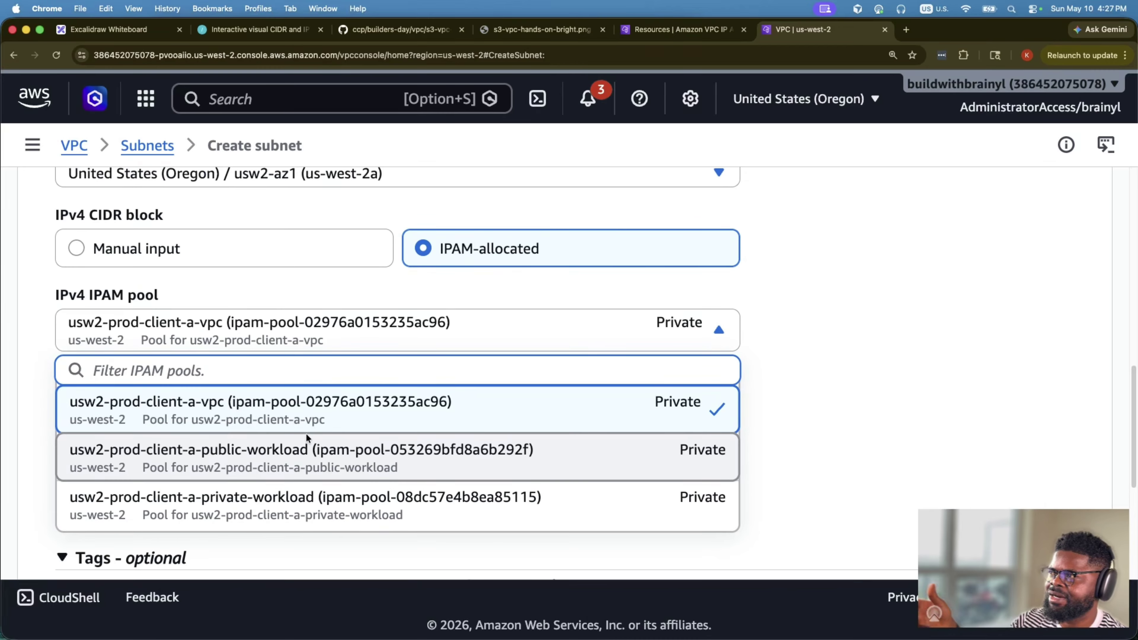
scroll(306, 433, "down", 5)
scroll(307, 433, "down", 5)
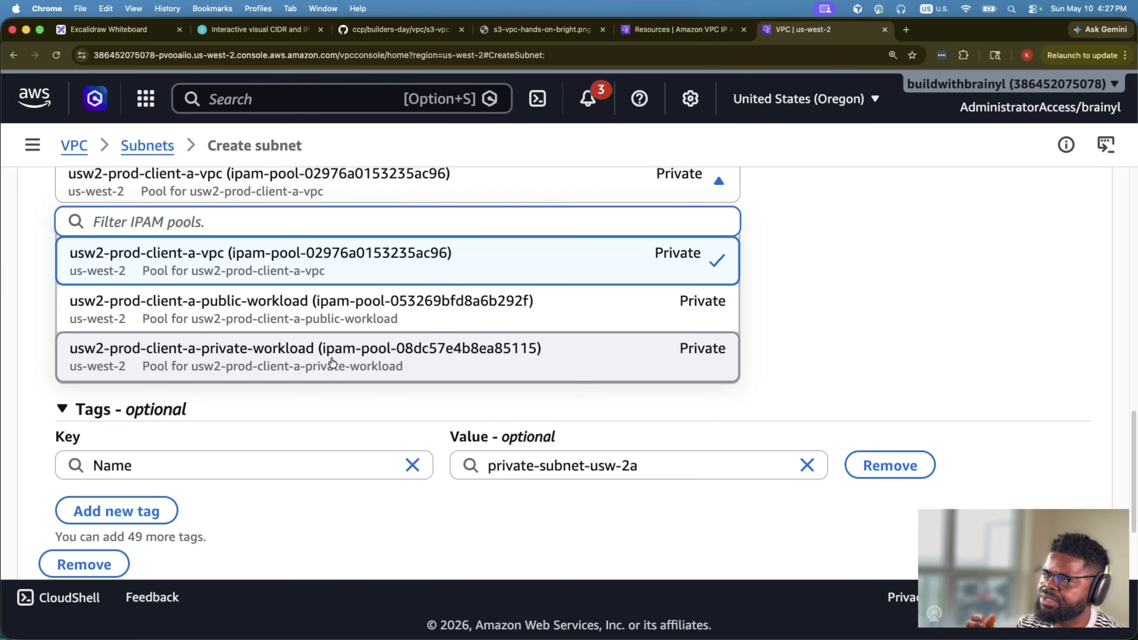
left_click(337, 360)
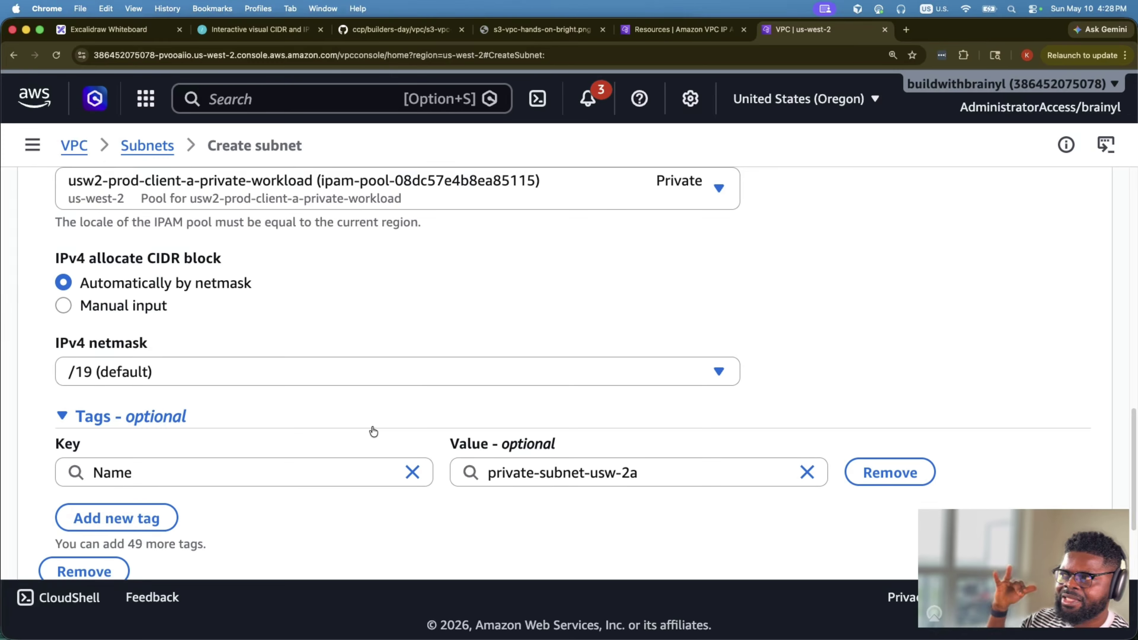
- Check the private-workload block's default subnet allocation on the Excalidraw whiteboard and return to the subnet form in the AWS console
left_click(128, 29)
scroll(562, 475, "down", 10)
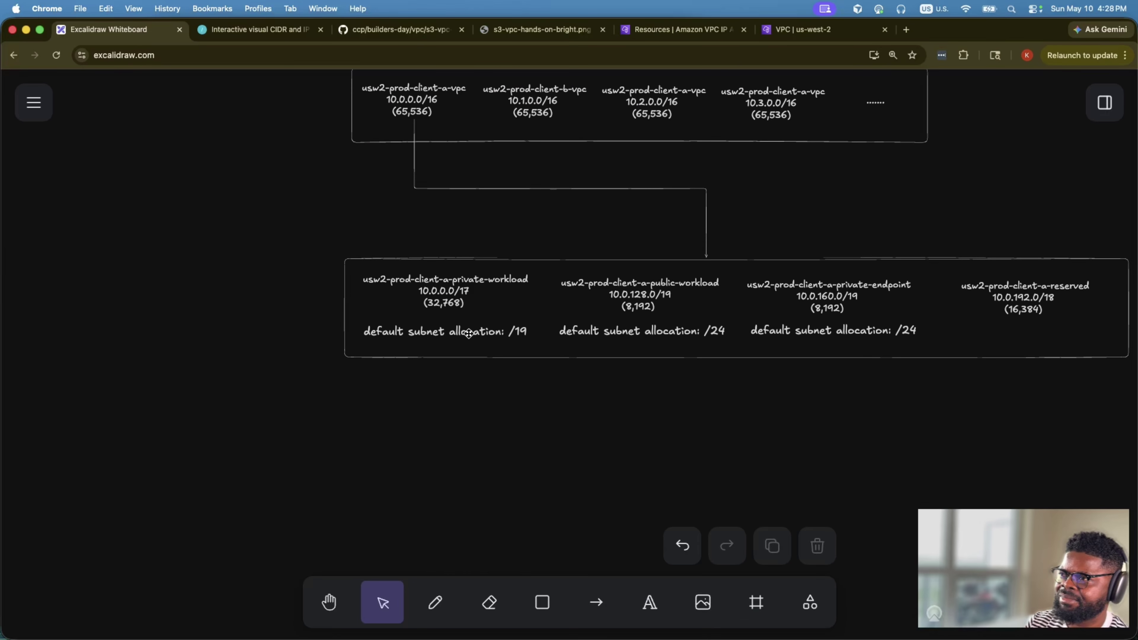
scroll(469, 334, "up", 5)
left_click(479, 313)
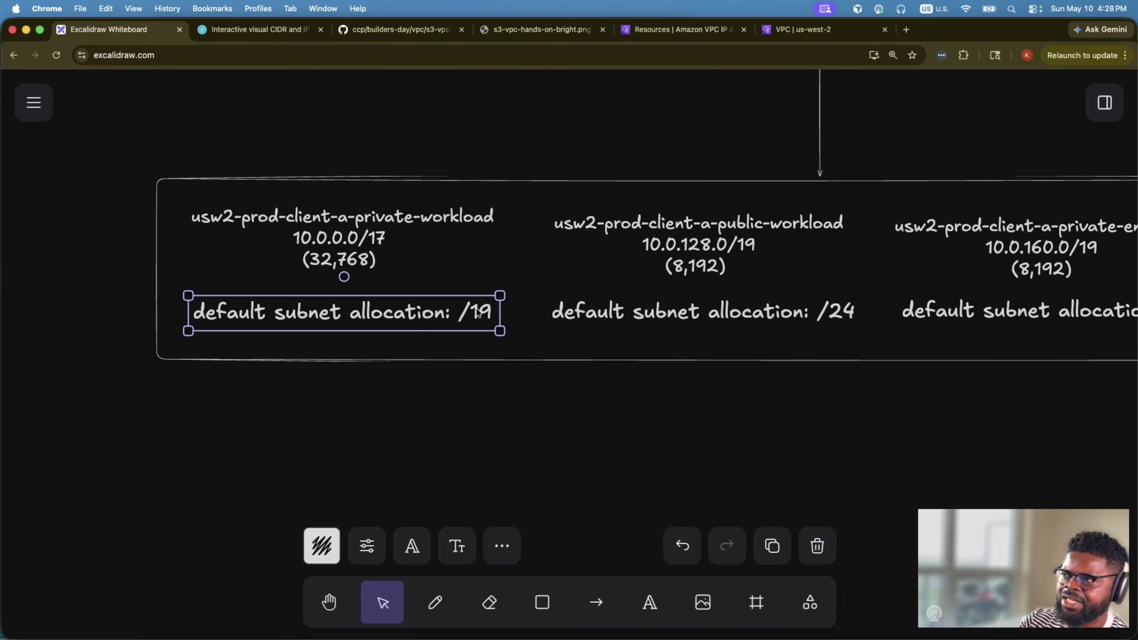
left_click(787, 28)
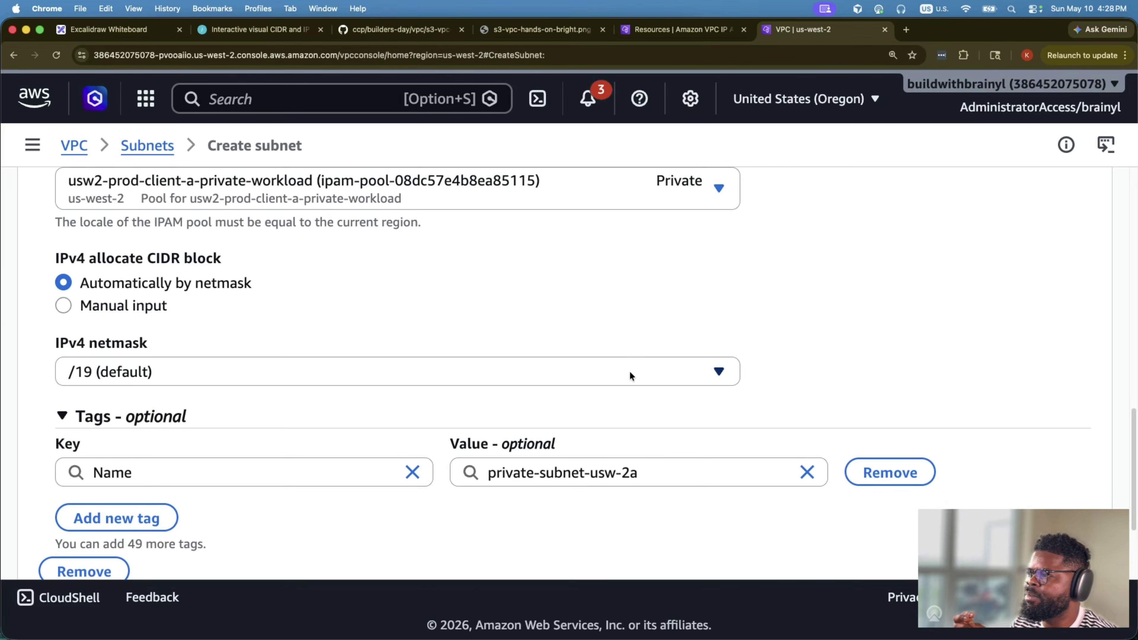
- Add a second tag with the key IpamPool to the subnet
scroll(629, 371, "down", 3)
left_click(122, 415)
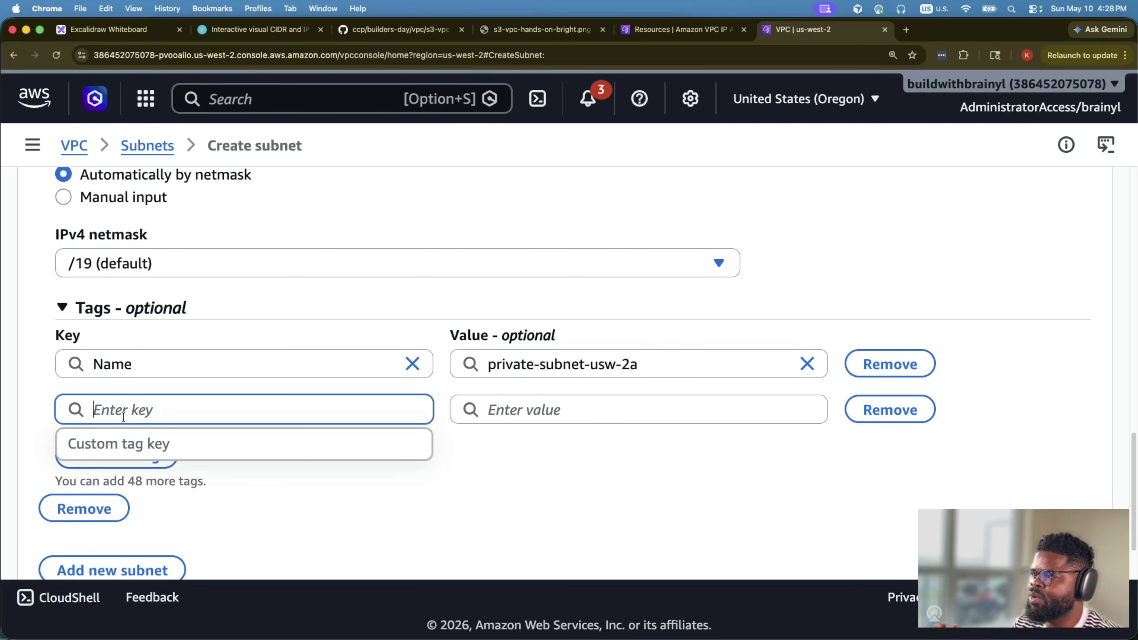
type("pamPool")
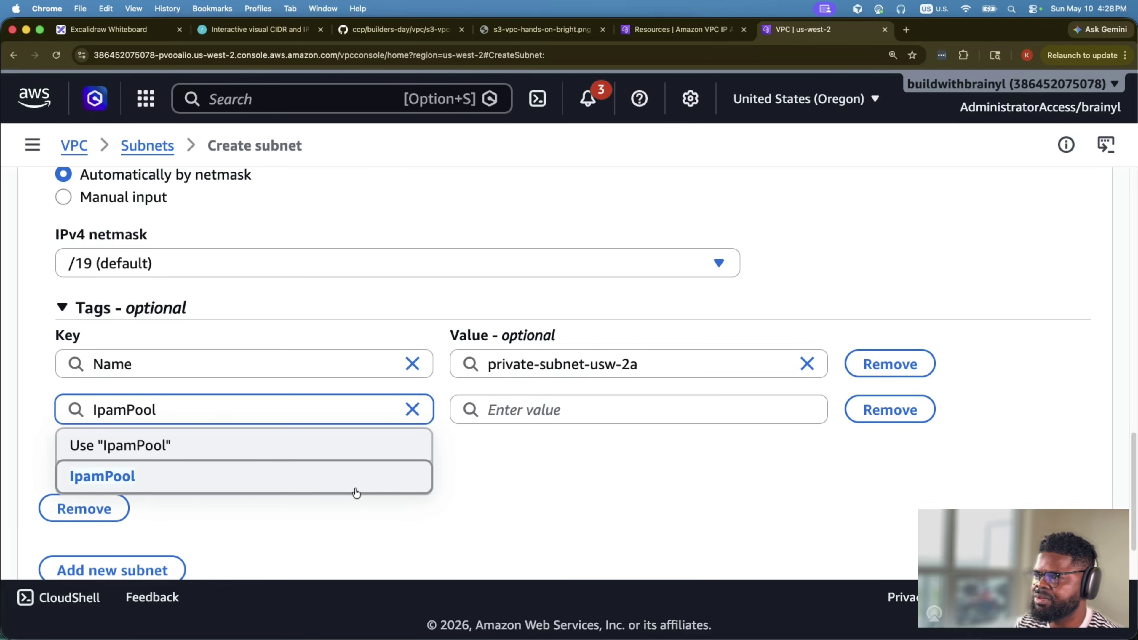
left_click(606, 417)
- Switch to the Excalidraw whiteboard and copy the pool name usw2-prod-client-a-private-workload from its block
scroll(336, 183, "up", 15)
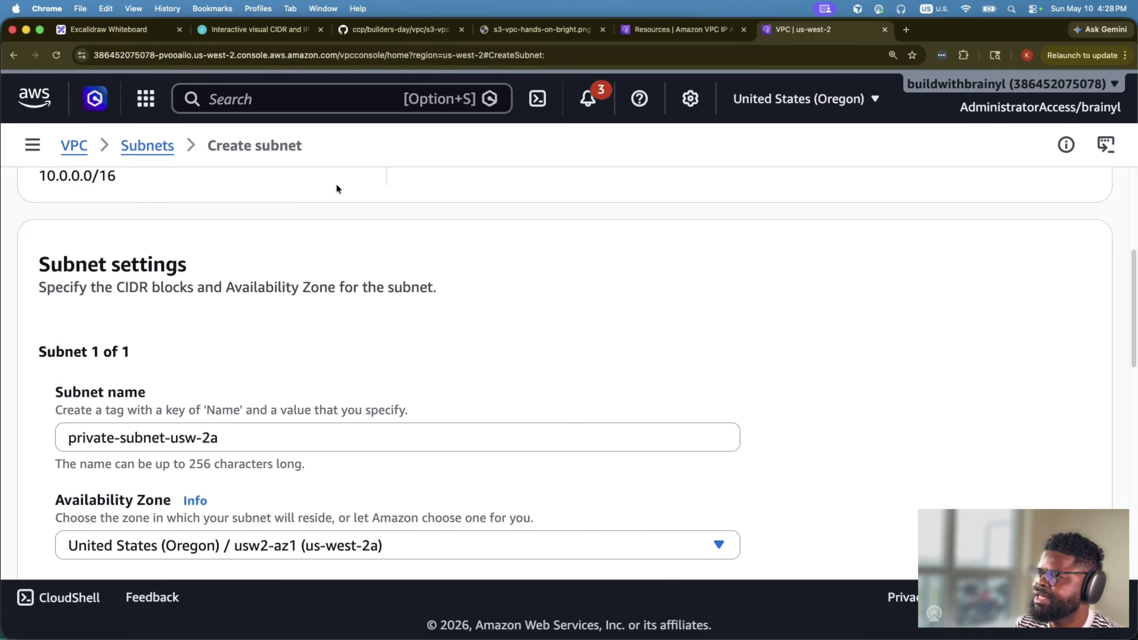
scroll(372, 207, "down", 2)
scroll(392, 246, "up", 1)
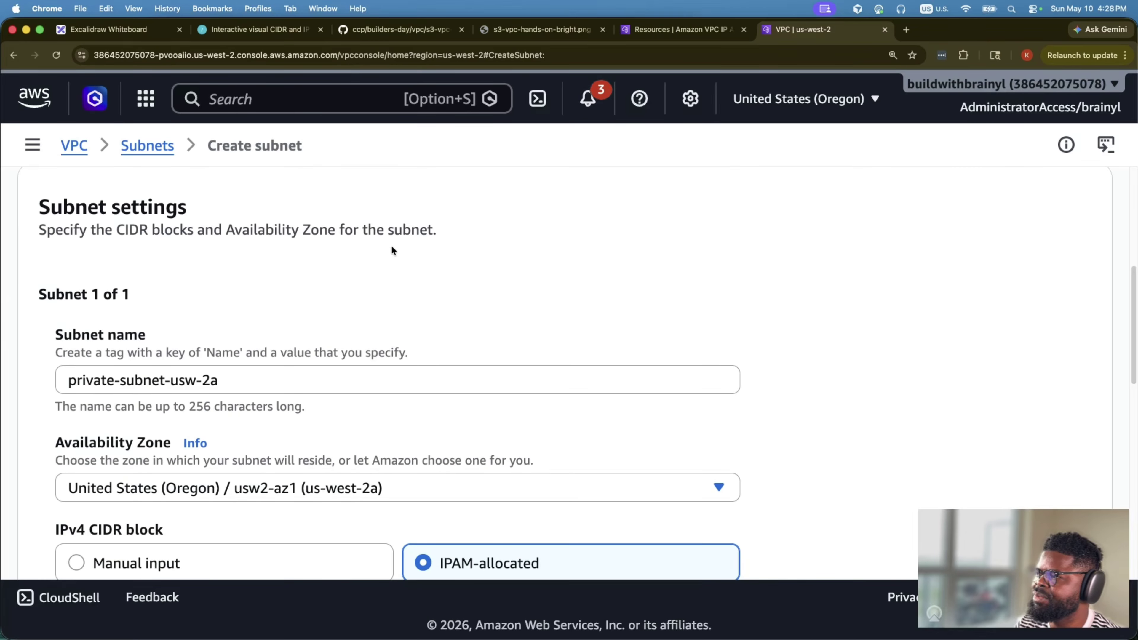
scroll(391, 246, "down", 6)
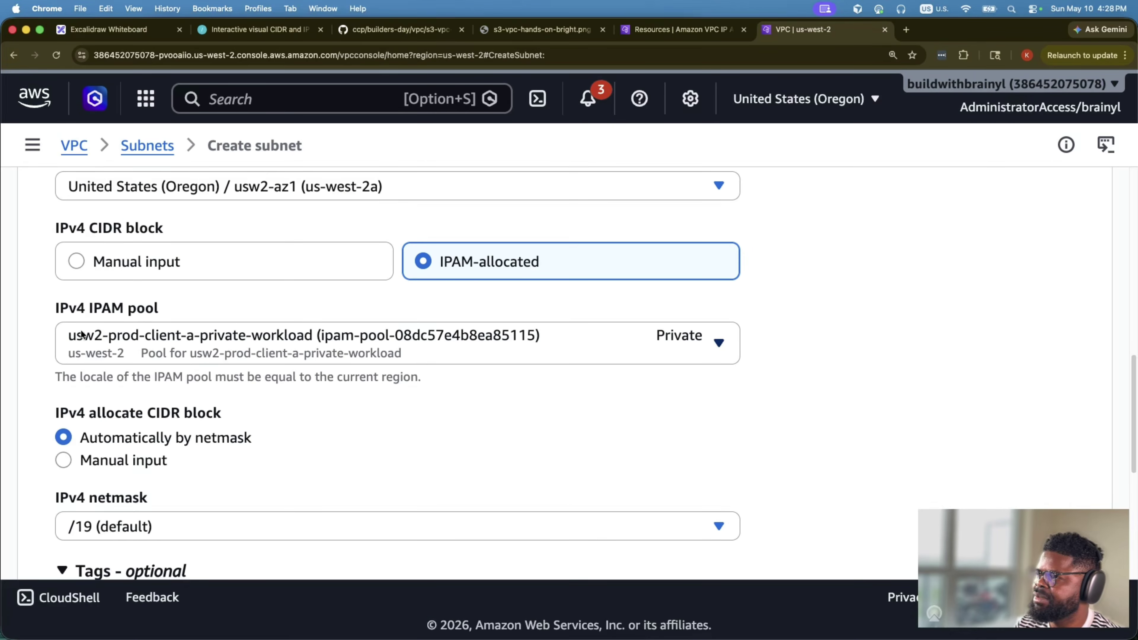
left_click(64, 339)
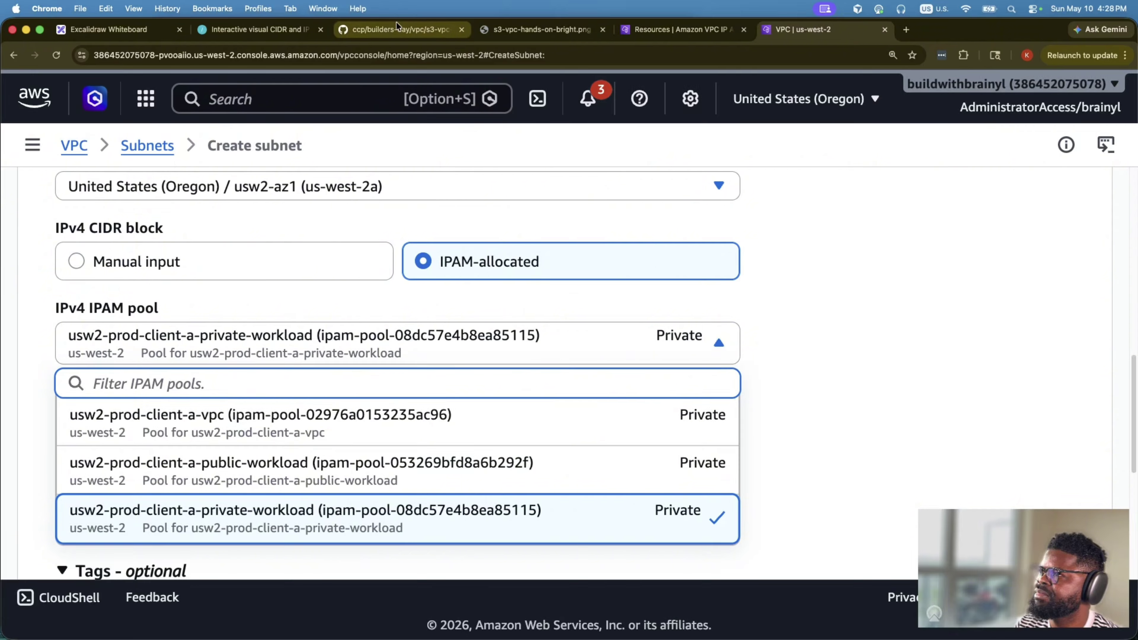
left_click(157, 37)
double_click(289, 214)
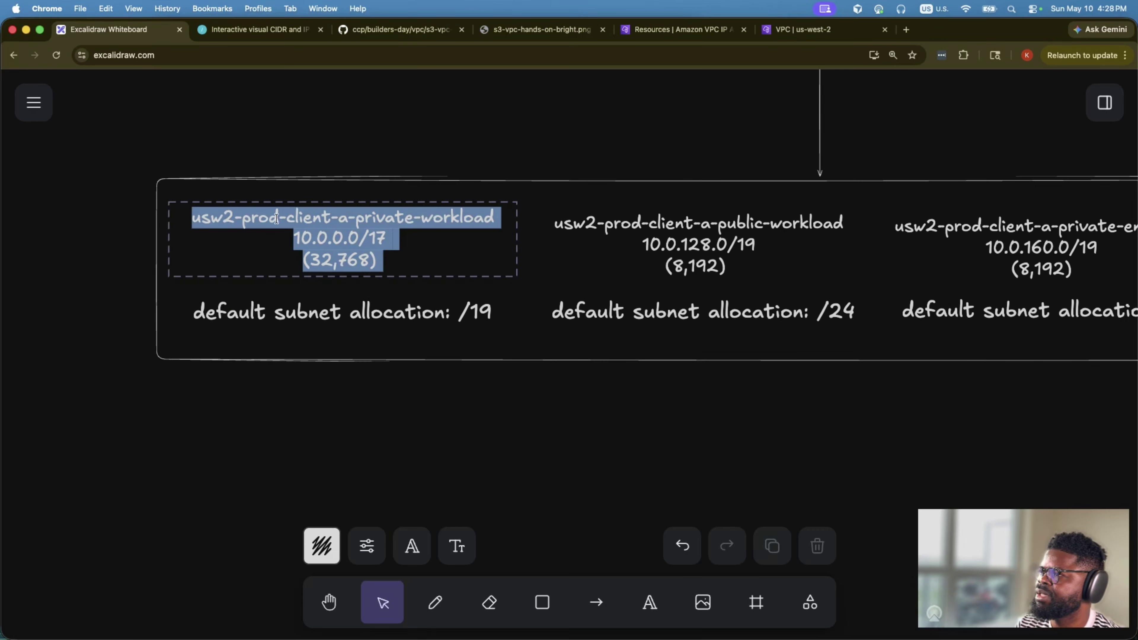
left_click(222, 219)
left_click_drag(193, 218, 502, 218)
key("super+c")
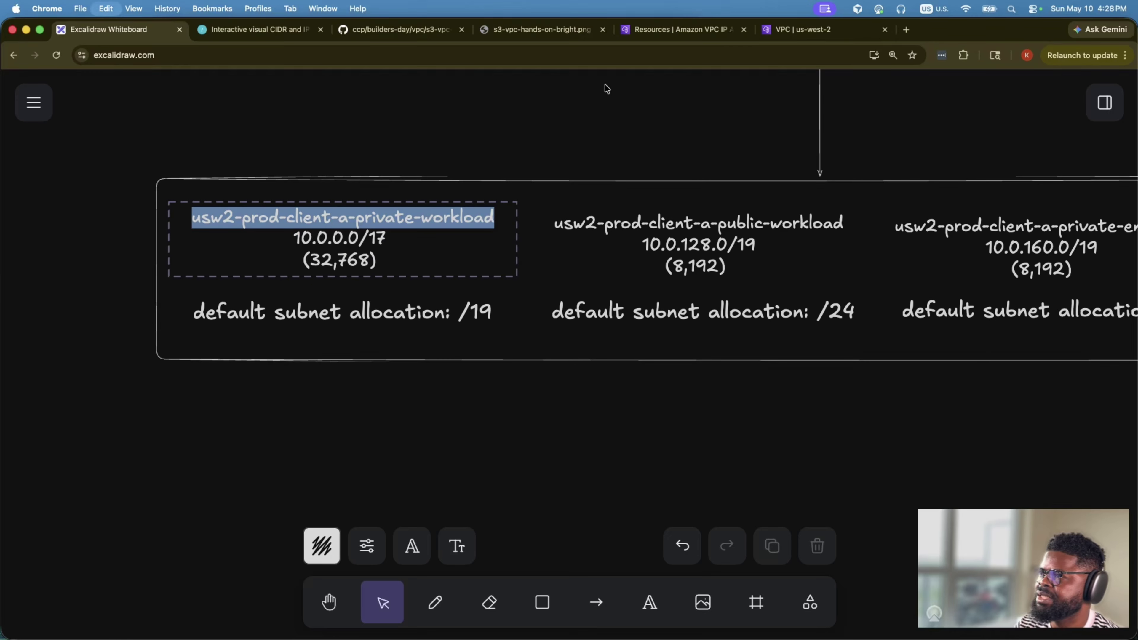
- Back in the AWS console, remove the IpamPool tag and try to create the subnet without it, returning to the subnet form
left_click(771, 28)
scroll(544, 375, "down", 5)
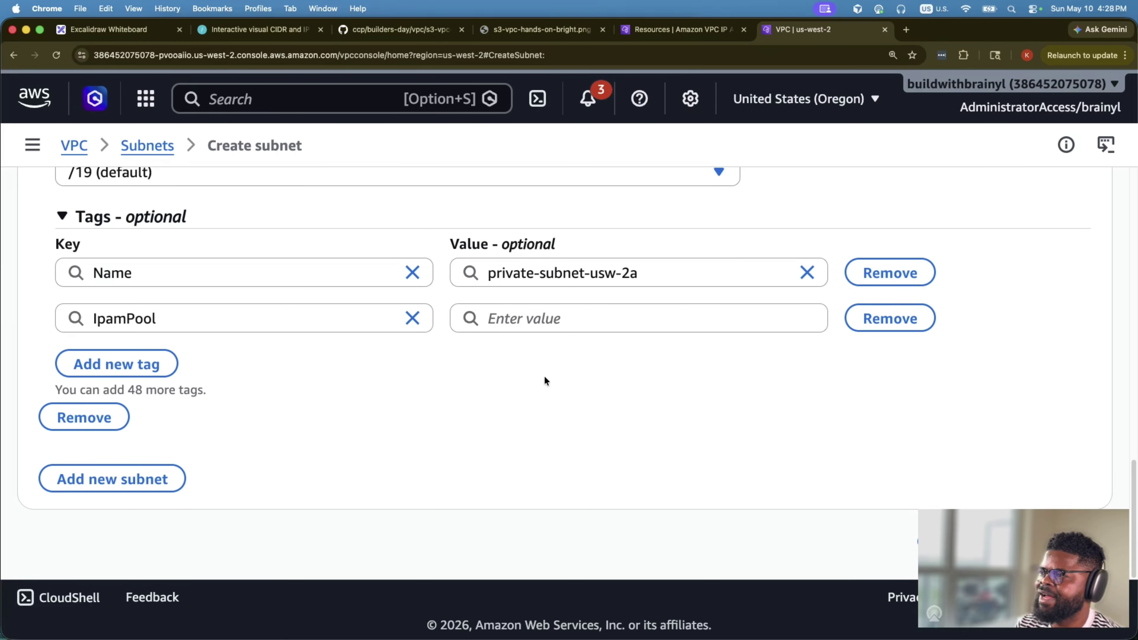
left_click(889, 318)
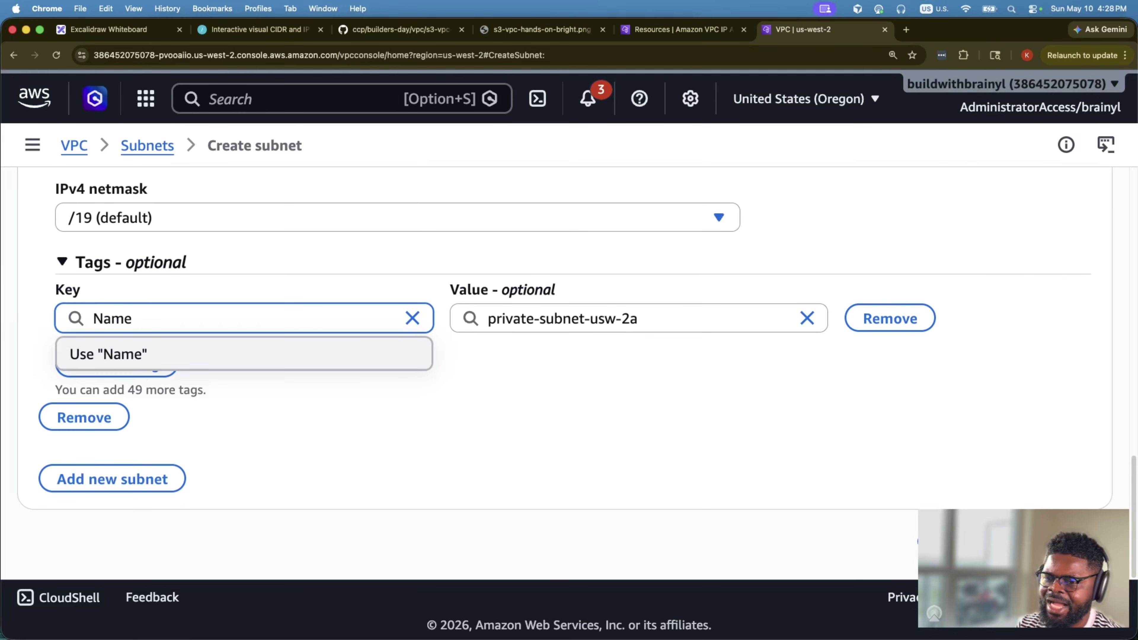
key("Return")
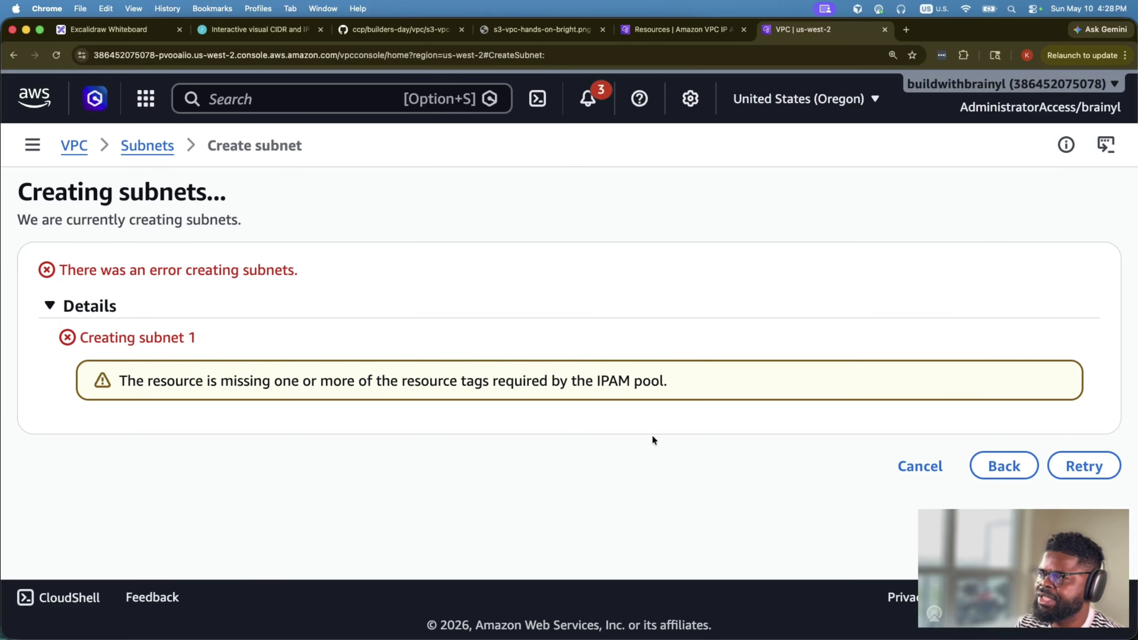
left_click(1004, 466)
scroll(555, 459, "down", 15)
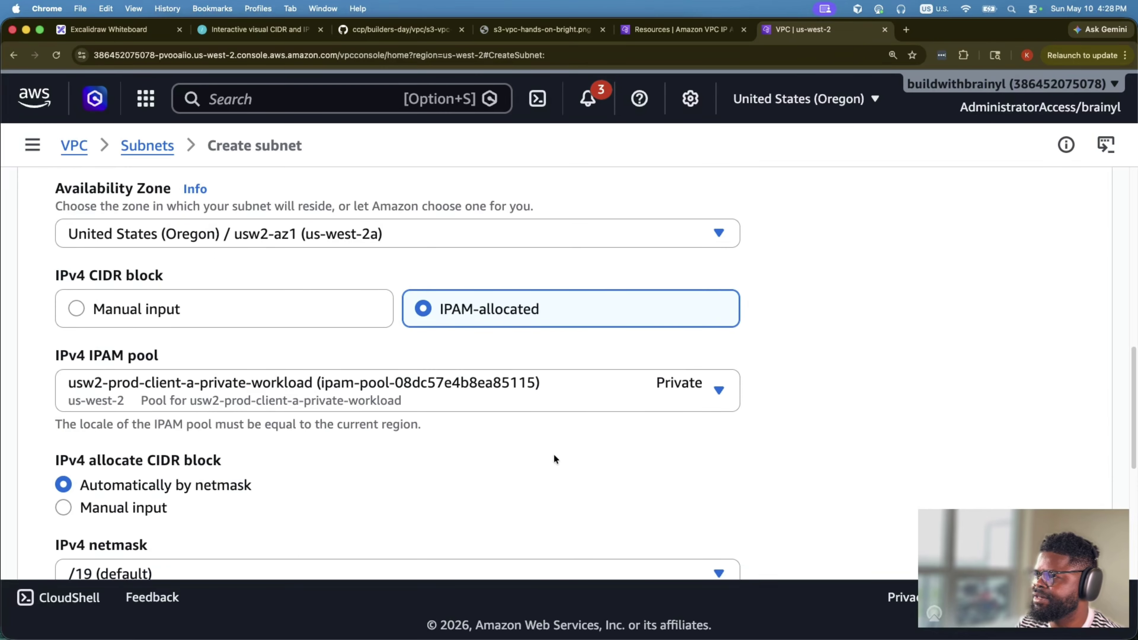
- Tag the subnet with key IpamPool and value usw2-prod-client-a-private-workload, and create the subnet
left_click(168, 372)
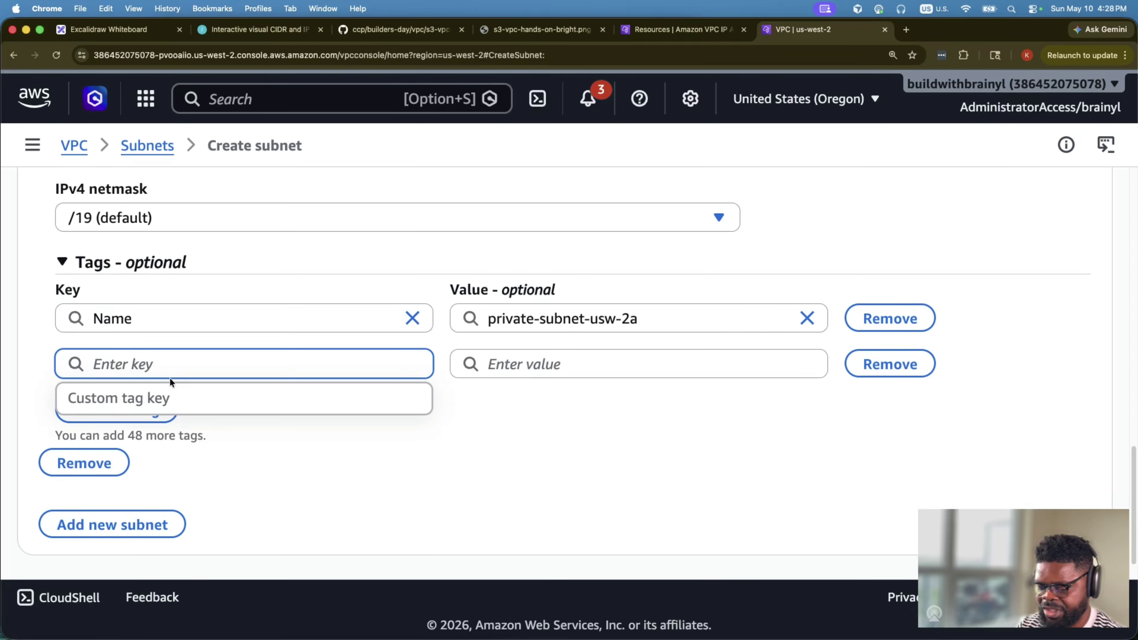
type("IpamPool")
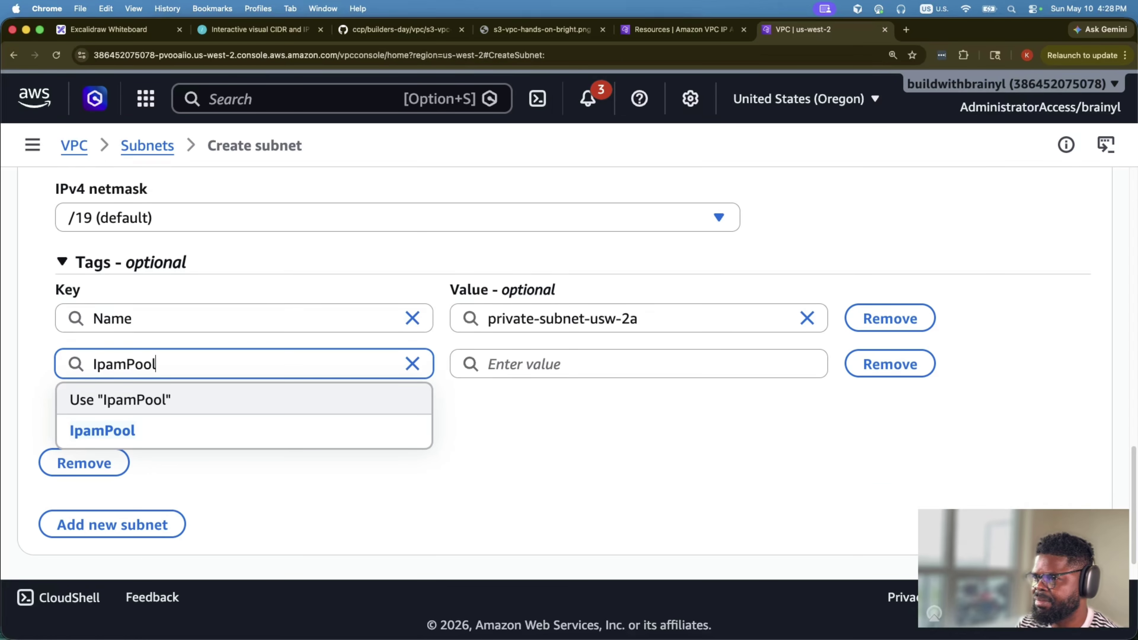
left_click(538, 363)
key("super+v")
left_click(919, 471)
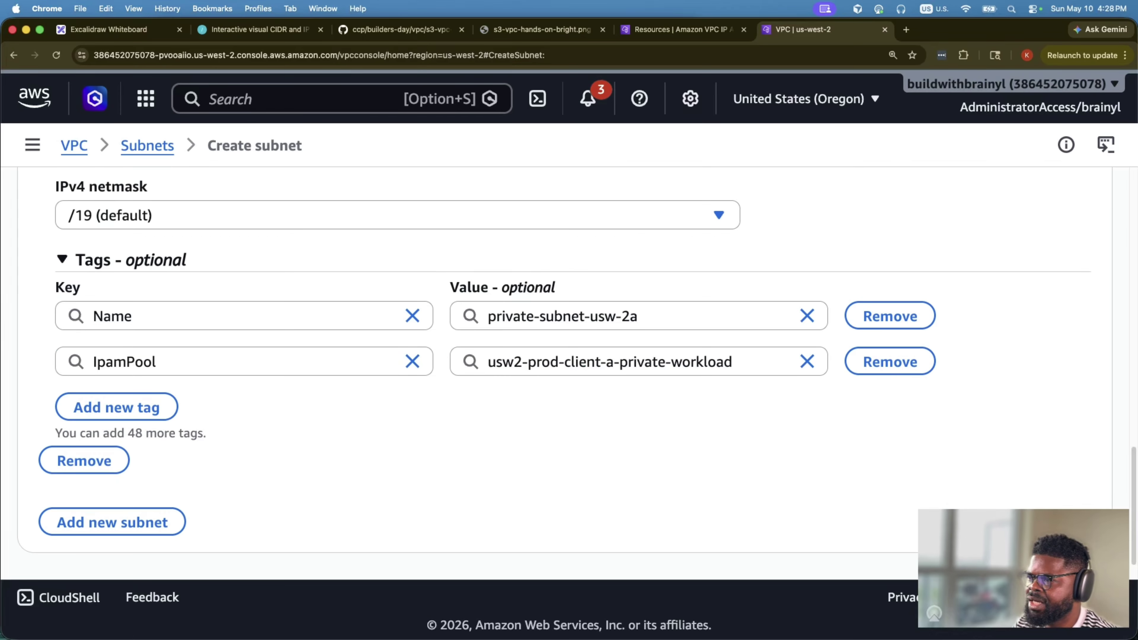
scroll(905, 425, "down", 2)
left_click(929, 541)
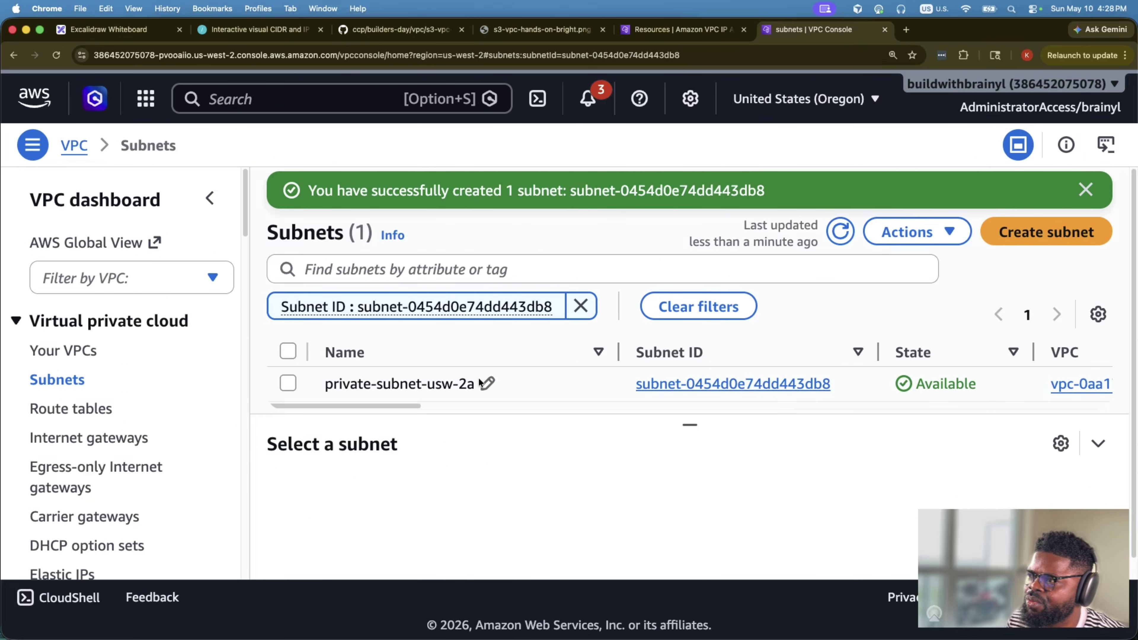
- Check the new subnet's available IPv4 addresses, and the private subnets per availability zone in the VPC diagram on the Excalidraw whiteboard
left_click_drag(328, 406, 513, 410)
left_click_drag(423, 385, 735, 392)
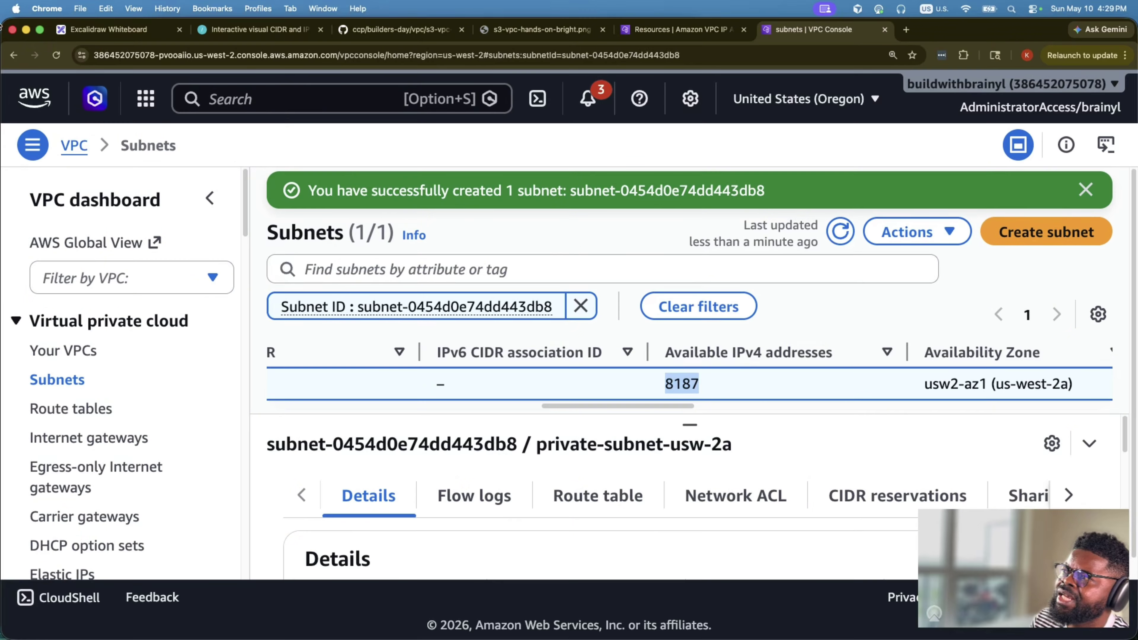
left_click(108, 29)
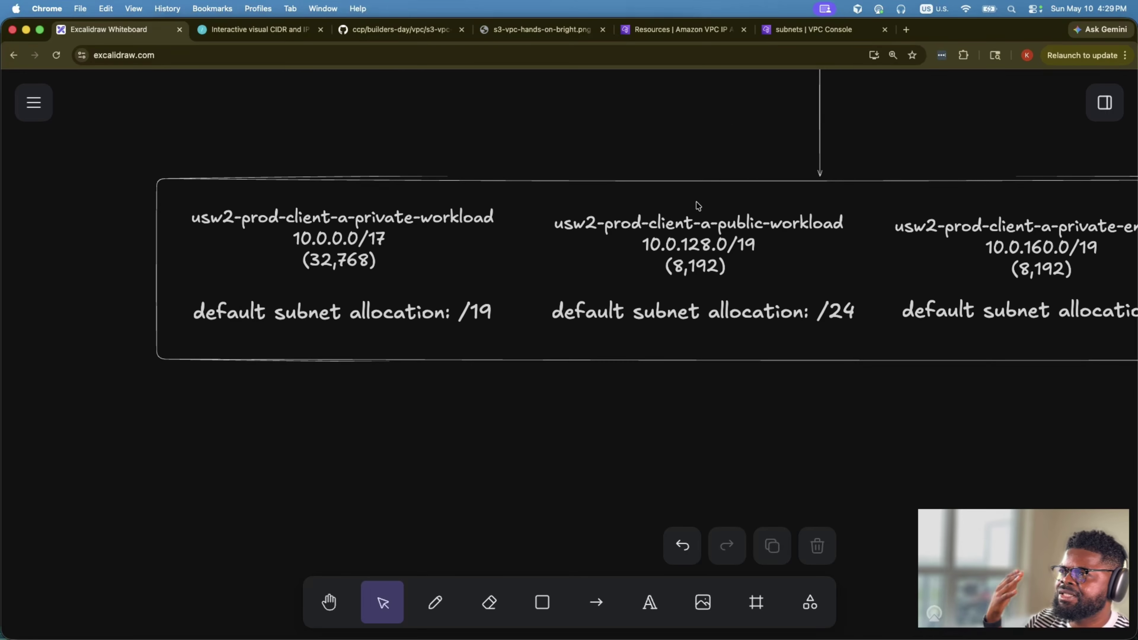
scroll(698, 206, "up", 15)
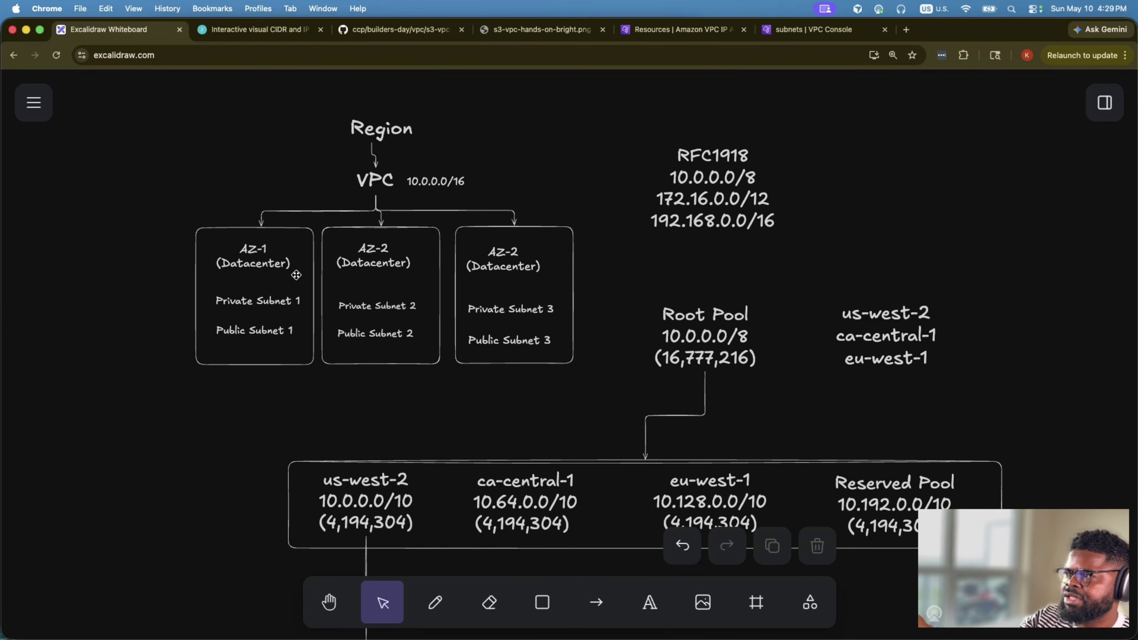
left_click(294, 301)
left_click(396, 307)
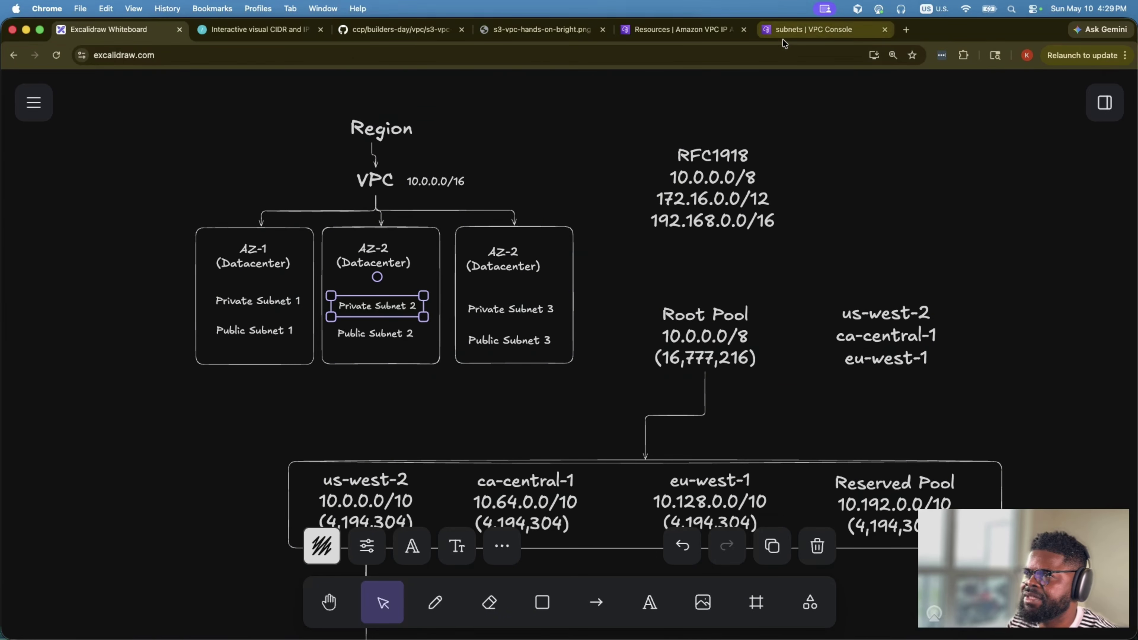
- Back in the AWS console, copy the name private-subnet-usw-2a and start a new subnet in usw2-prod-client-a-vpc
left_click(791, 29)
left_click_drag(665, 405, 394, 405)
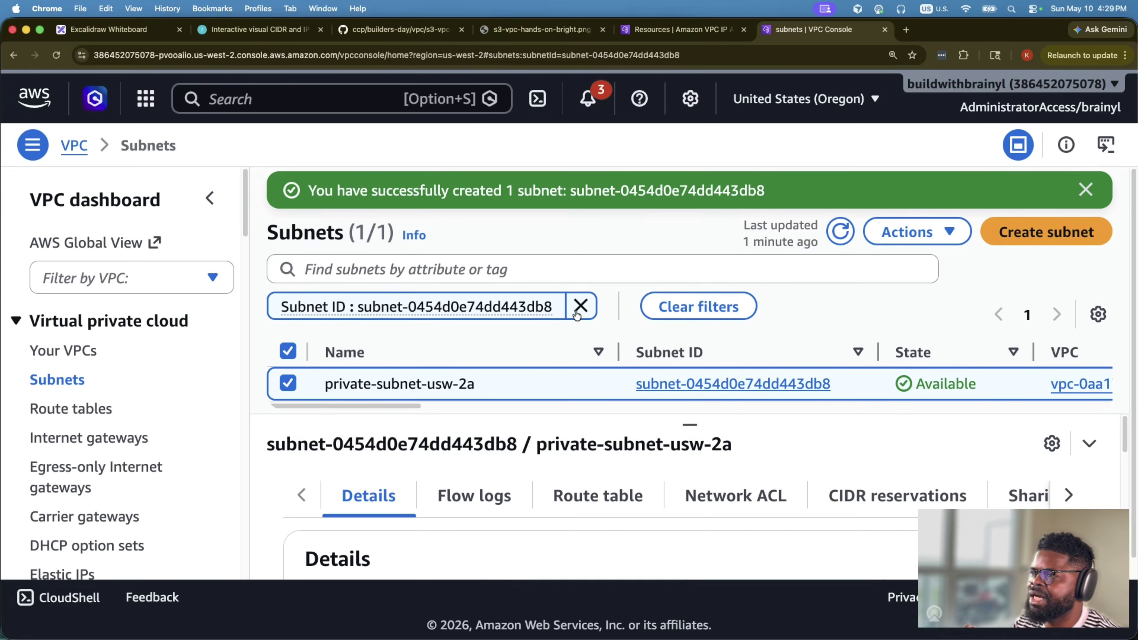
left_click_drag(325, 384, 476, 385)
key("super+c")
left_click(1011, 232)
left_click(251, 324)
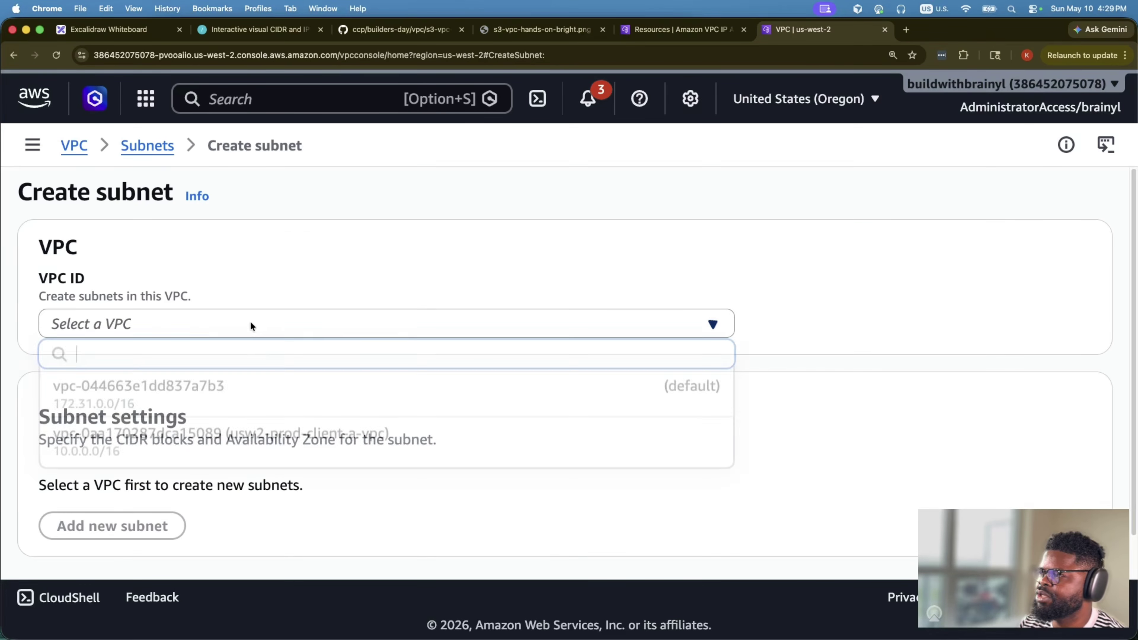
left_click(242, 438)
- Name the new subnet private-subnet-usw-2b, reusing the copied name
scroll(260, 398, "down", 6)
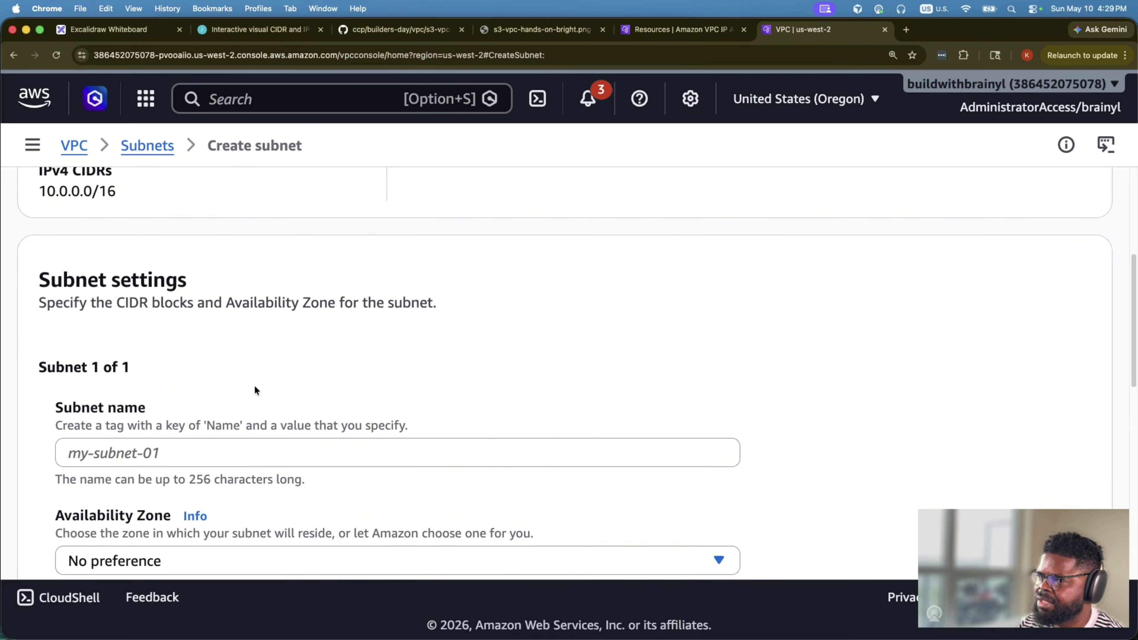
scroll(255, 391, "down", 5)
left_click(213, 212)
key("super+v")
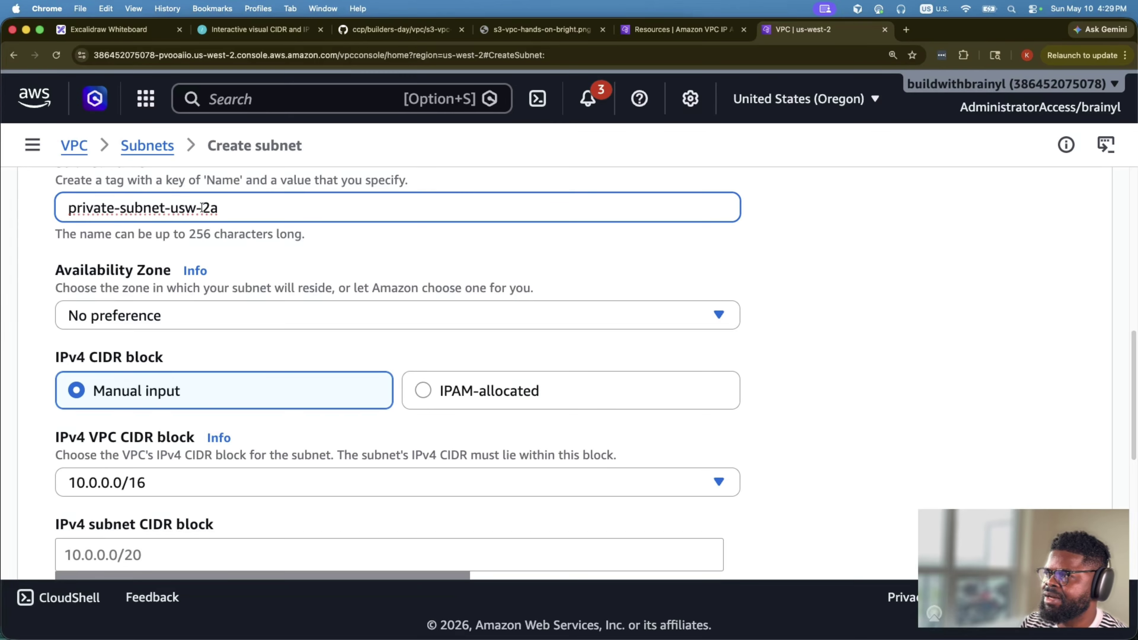
key("BackSpace")
type("b")
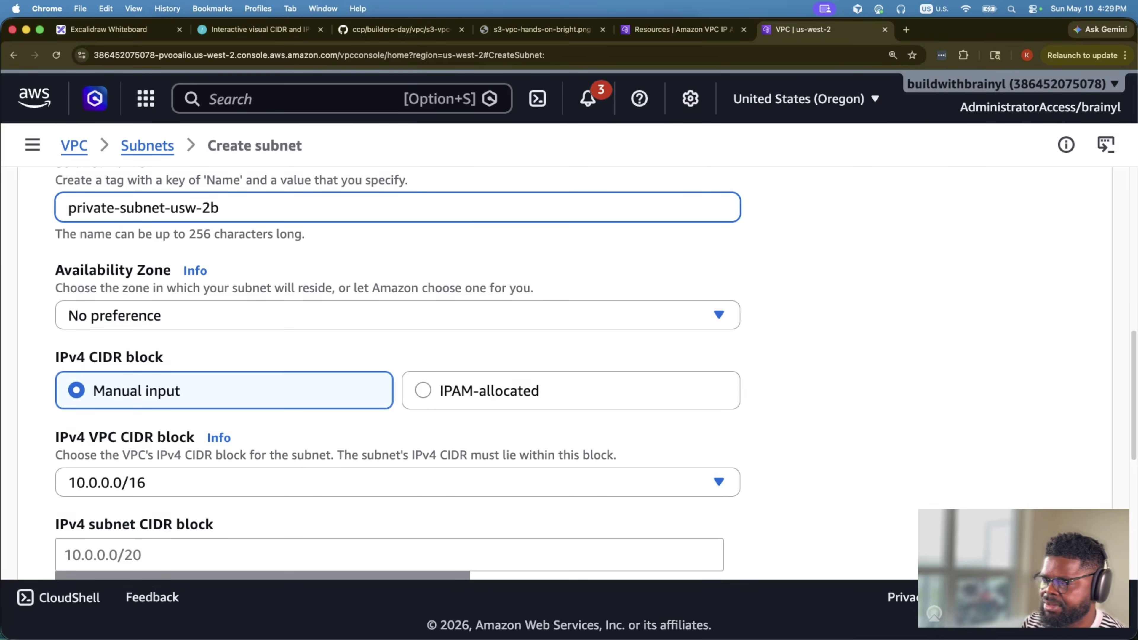
- Set the subnet's IPv4 CIDR block to IPAM-allocated from the usw2-prod-client-a-private-workload pool
scroll(316, 247, "down", 2)
left_click(434, 289)
scroll(436, 288, "down", 5)
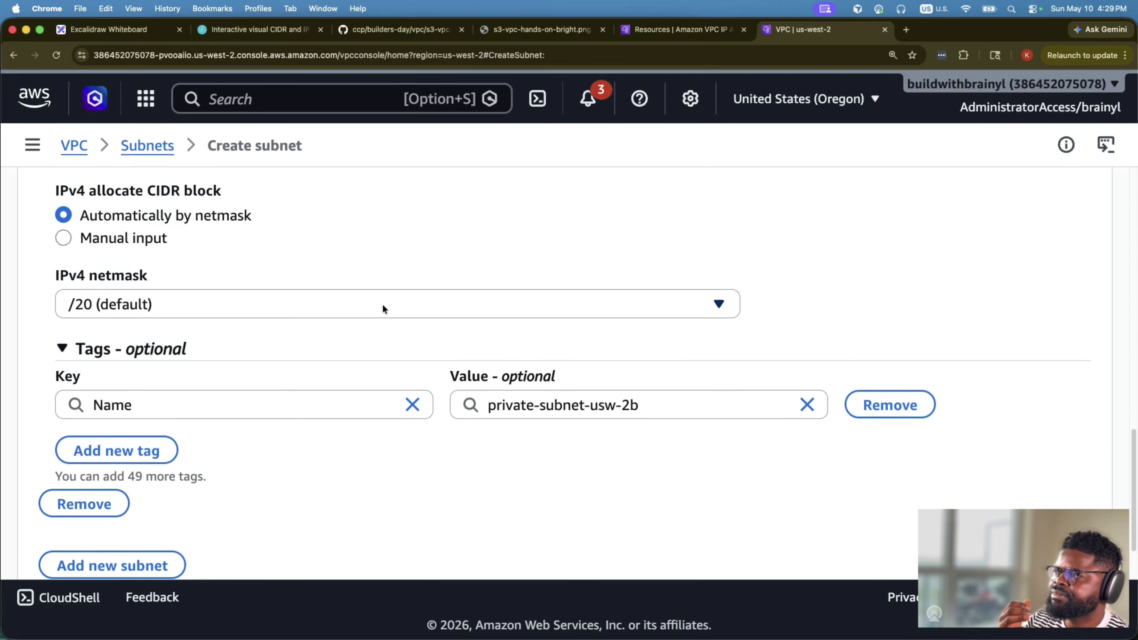
scroll(382, 304, "up", 4)
left_click(389, 251)
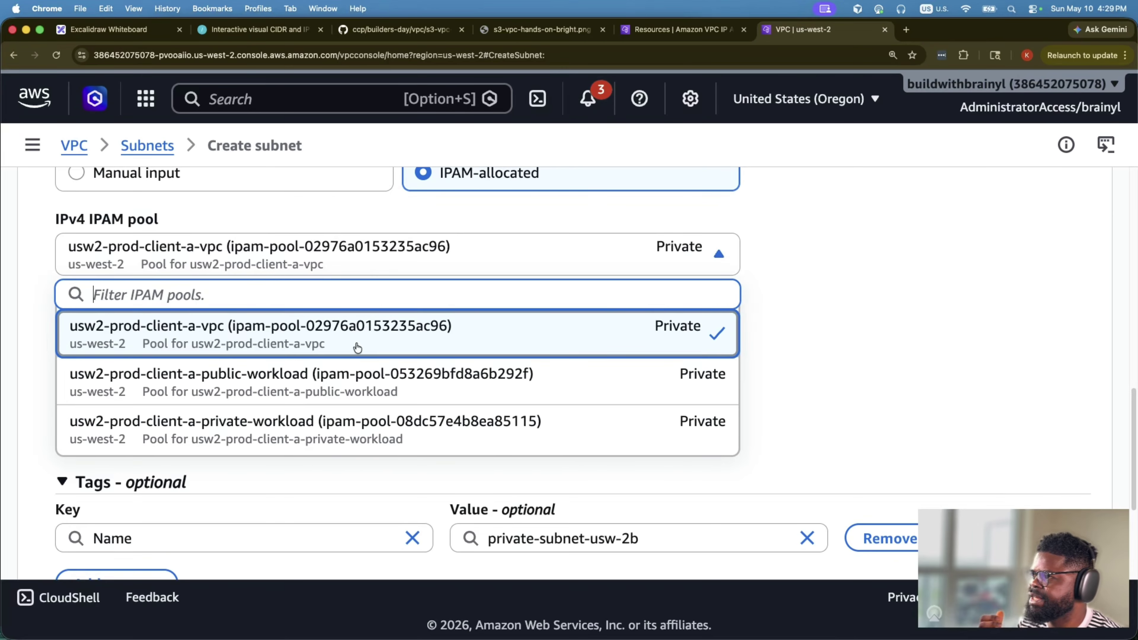
left_click(316, 429)
- Review the subnet's zone and netmask settings and add a second tag with the key IpamPool
scroll(240, 330, "up", 5)
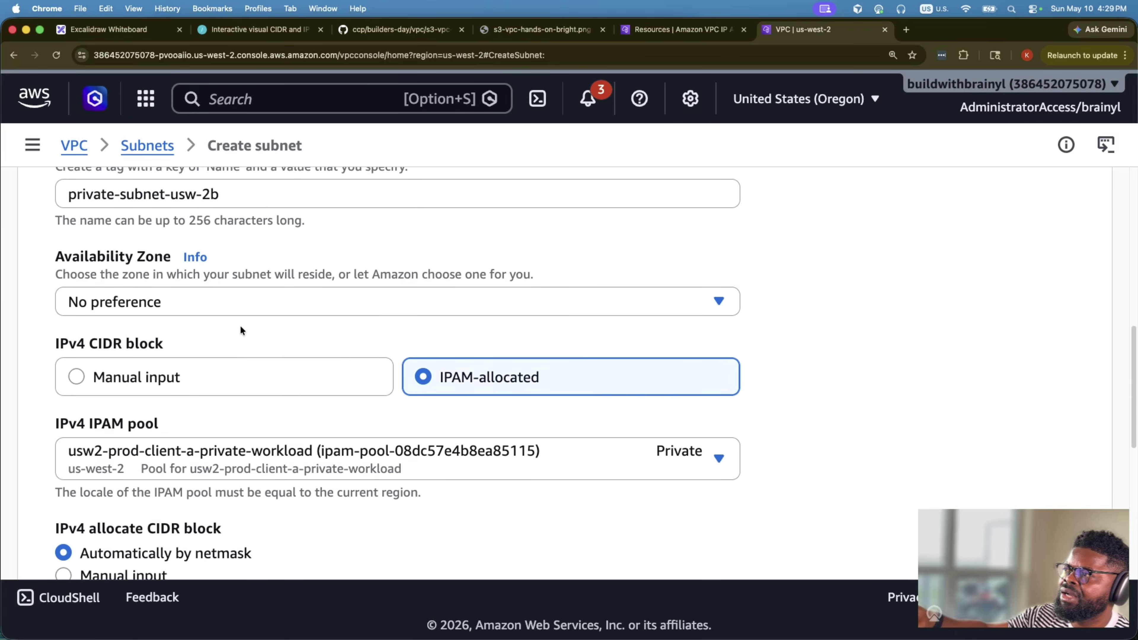
scroll(241, 327, "down", 2)
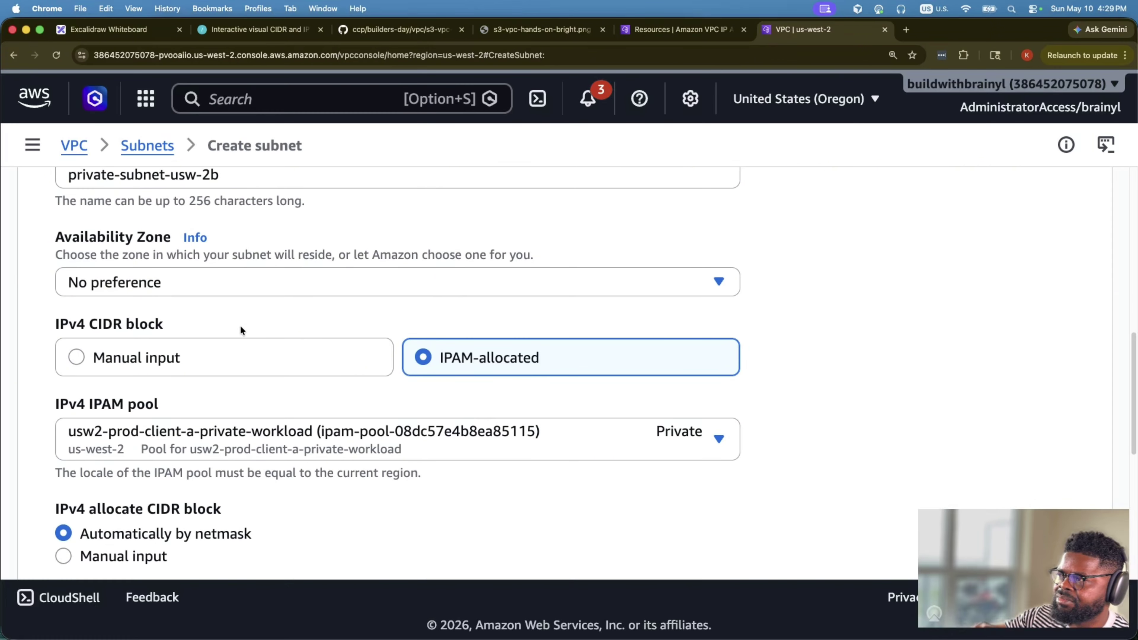
scroll(240, 330, "down", 2)
scroll(242, 331, "up", 3)
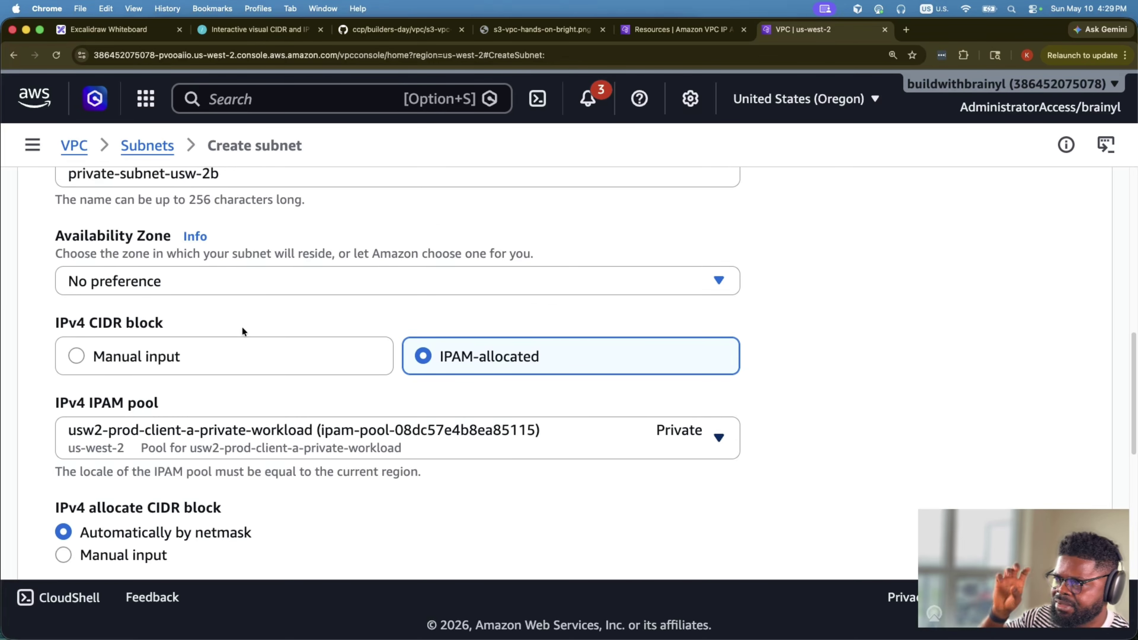
scroll(241, 327, "down", 7)
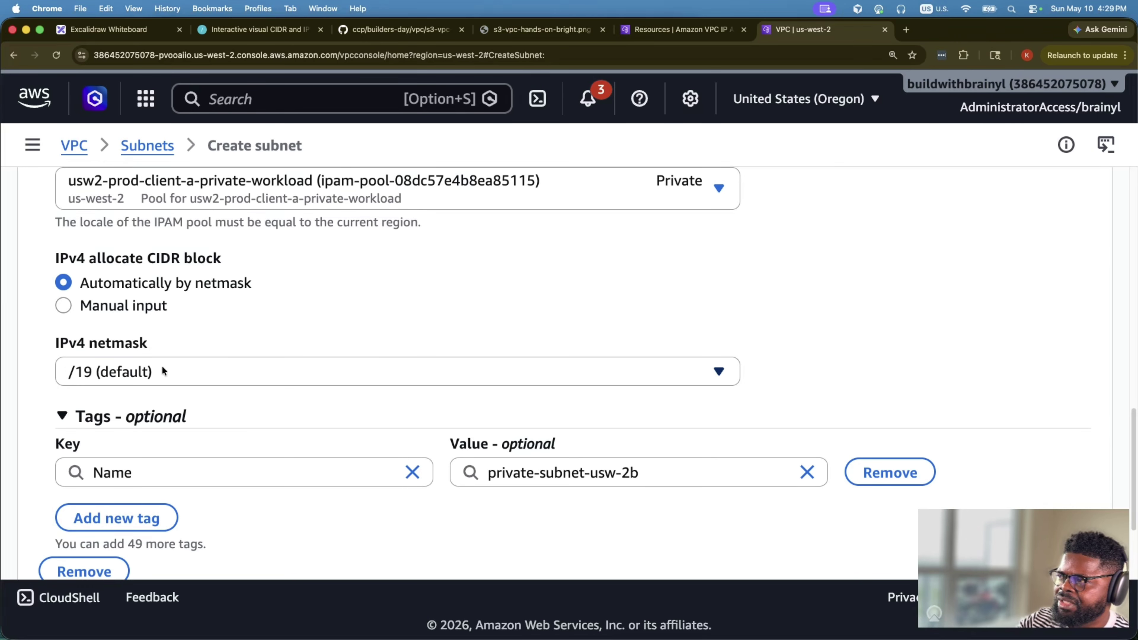
scroll(454, 371, "down", 1)
scroll(454, 371, "down", 2)
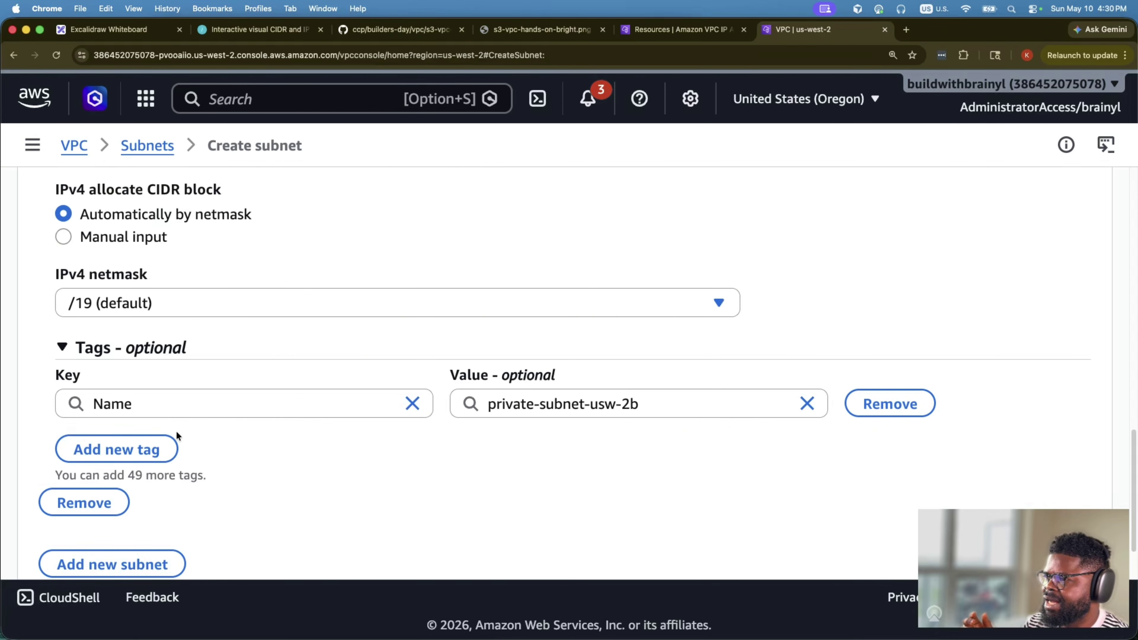
left_click(160, 449)
type("la")
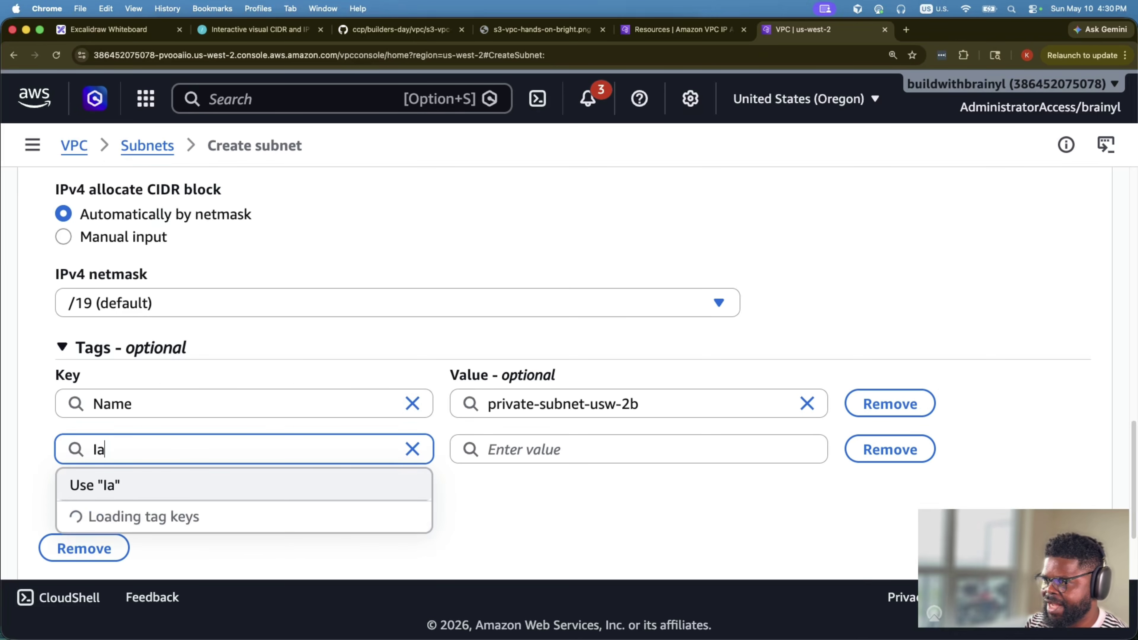
key("BackSpace")
type("pamPool")
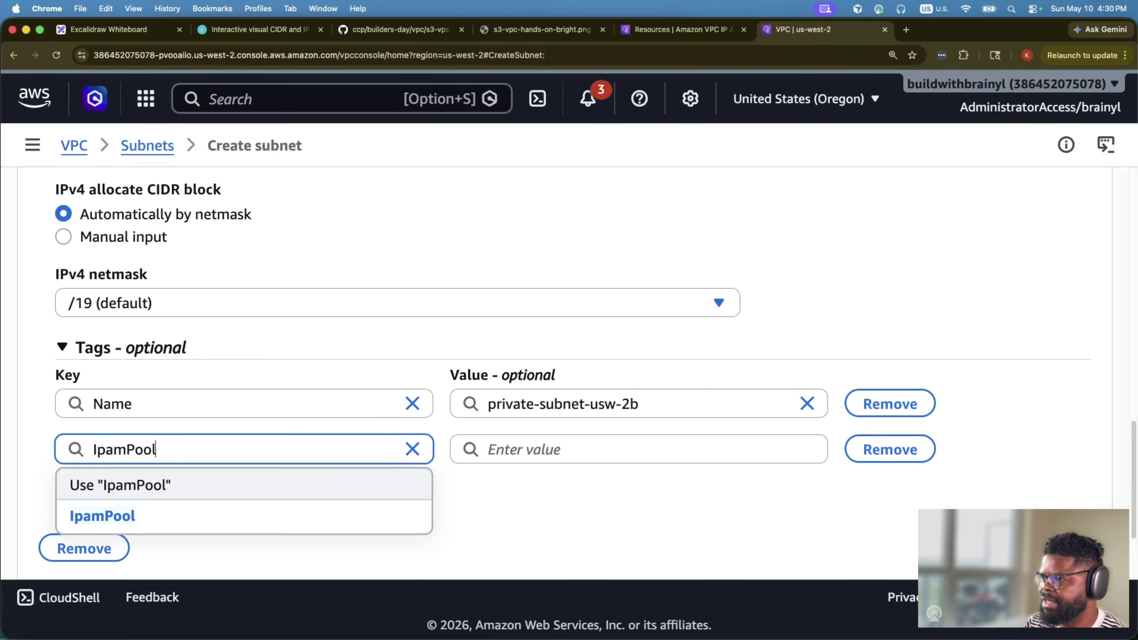
scroll(694, 527, "up", 2)
key("Tab")
- Switch to the Excalidraw whiteboard and copy the pool name usw2-prod-client-a-private-workload from its text block
scroll(673, 528, "up", 2)
key("super+1")
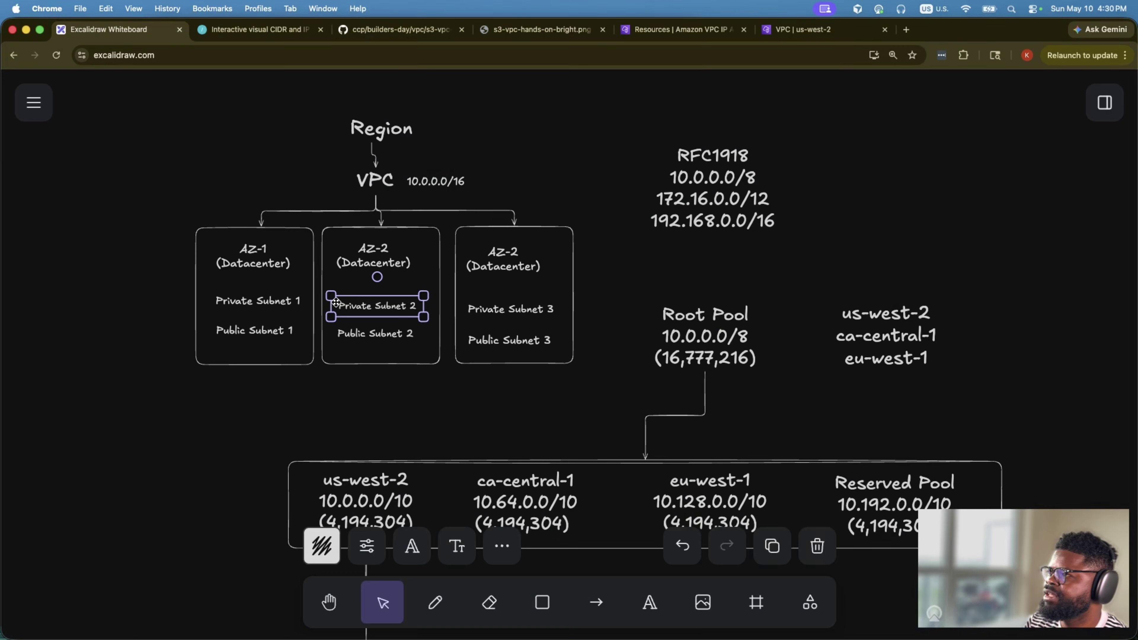
scroll(422, 457, "down", 20)
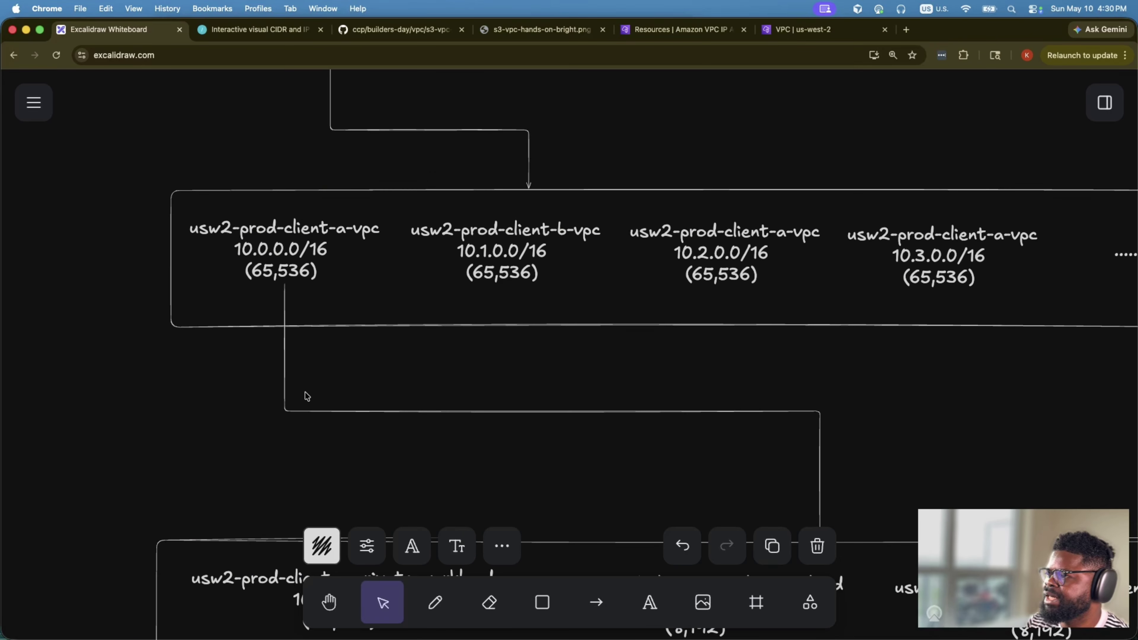
scroll(307, 397, "down", 5)
double_click(341, 164)
left_click(462, 168)
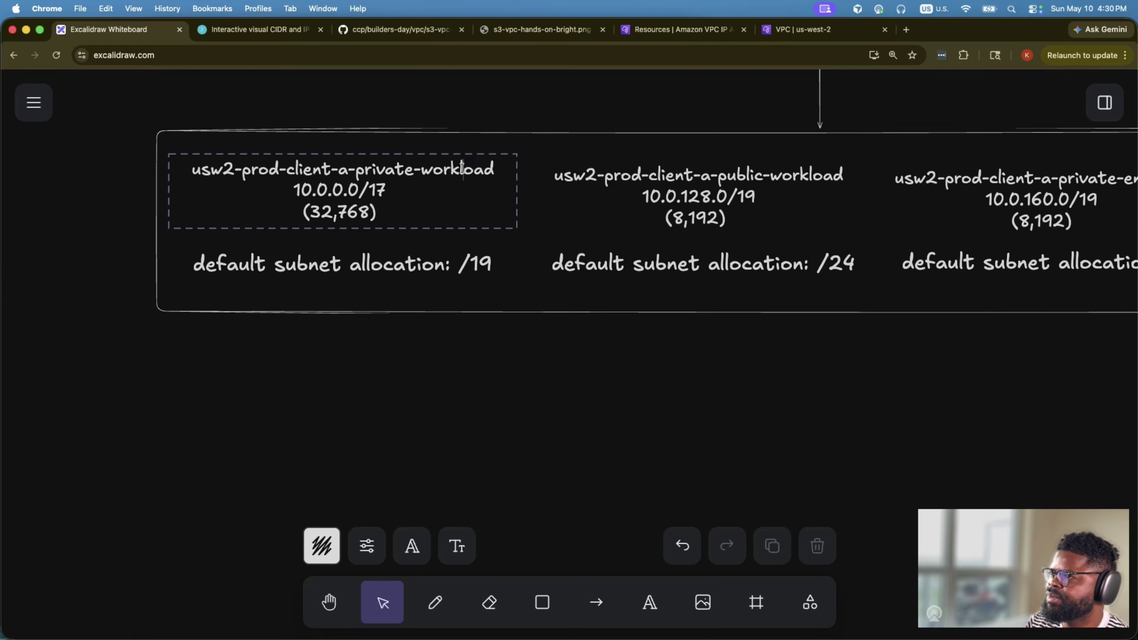
left_click_drag(492, 167, 191, 169)
key("super+c")
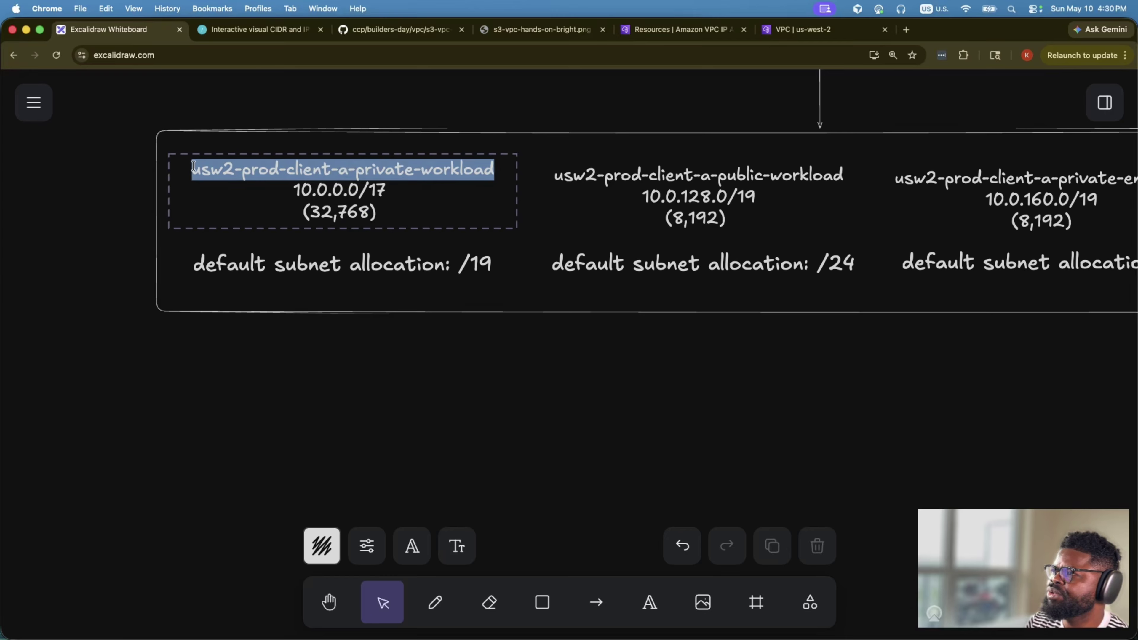
- Back in the AWS console, paste usw2-prod-client-a-private-workload as the IpamPool tag value and create the subnet
left_click(783, 31)
scroll(465, 411, "down", 5)
key("super+v")
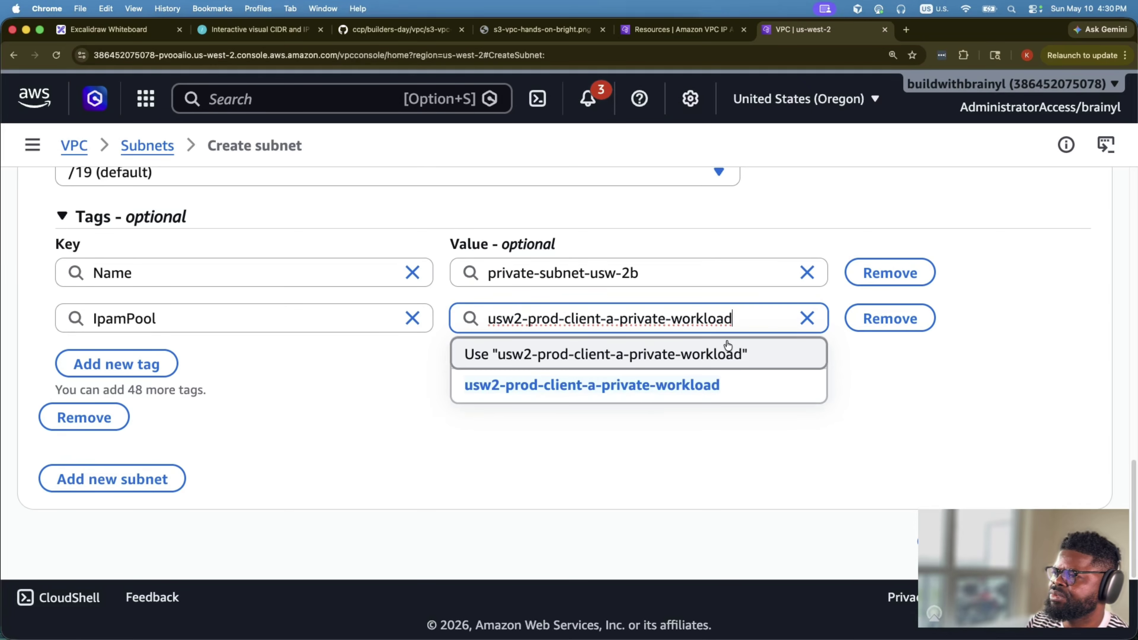
left_click(981, 479)
left_click(963, 542)
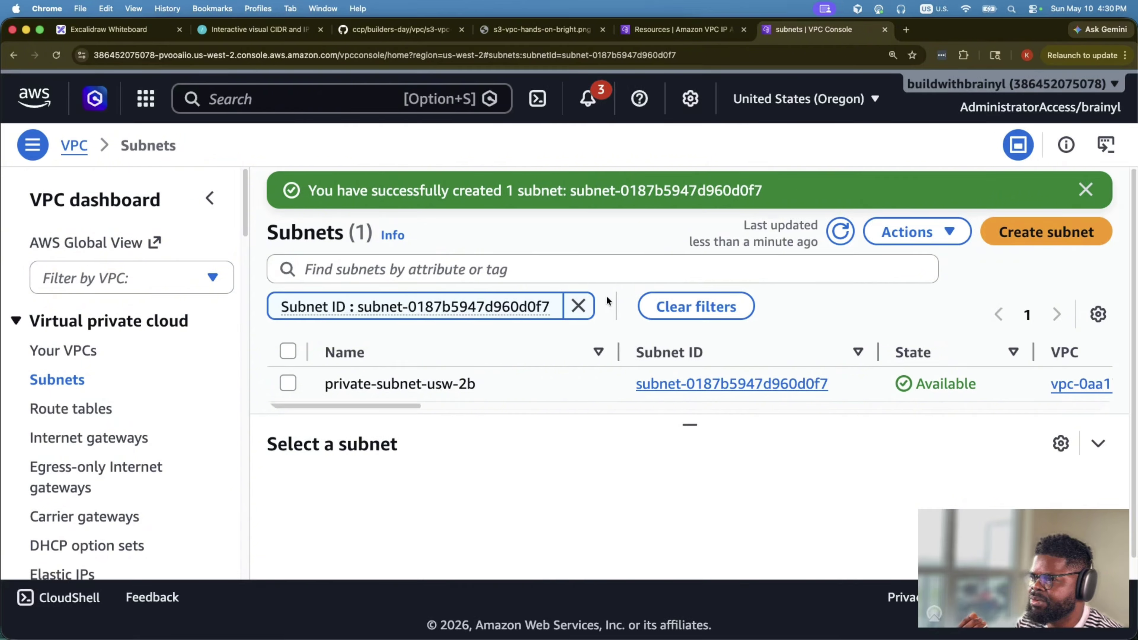
- Replace the subnet ID filter with a filter on usw2-prod-client-a-vpc and collapse the subnet details pane
left_click(570, 309)
left_click(116, 278)
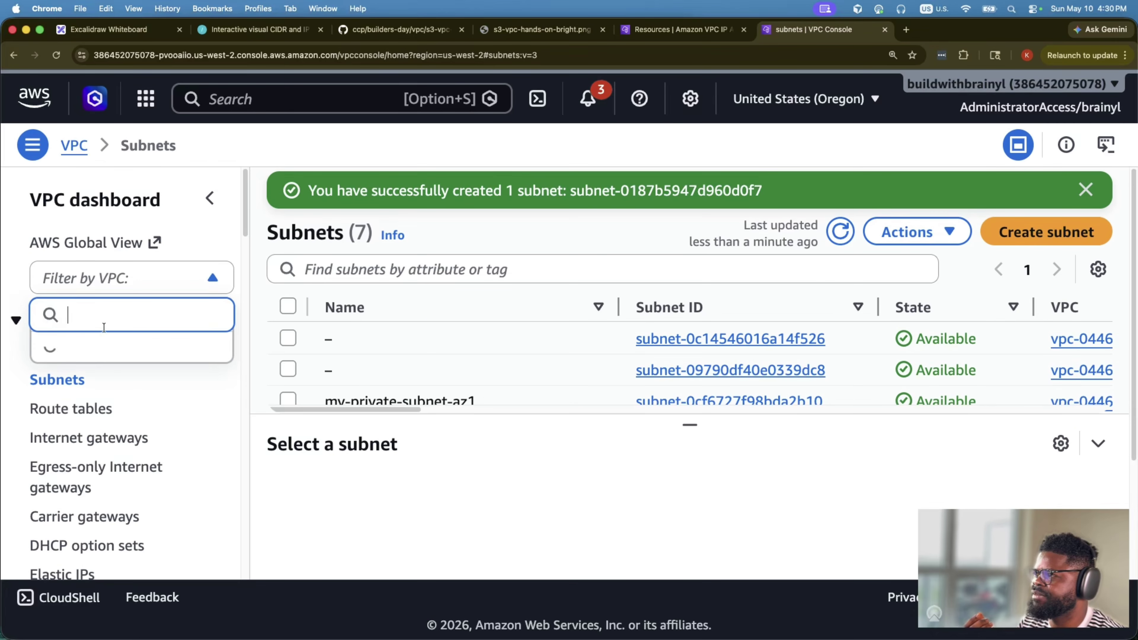
left_click(143, 465)
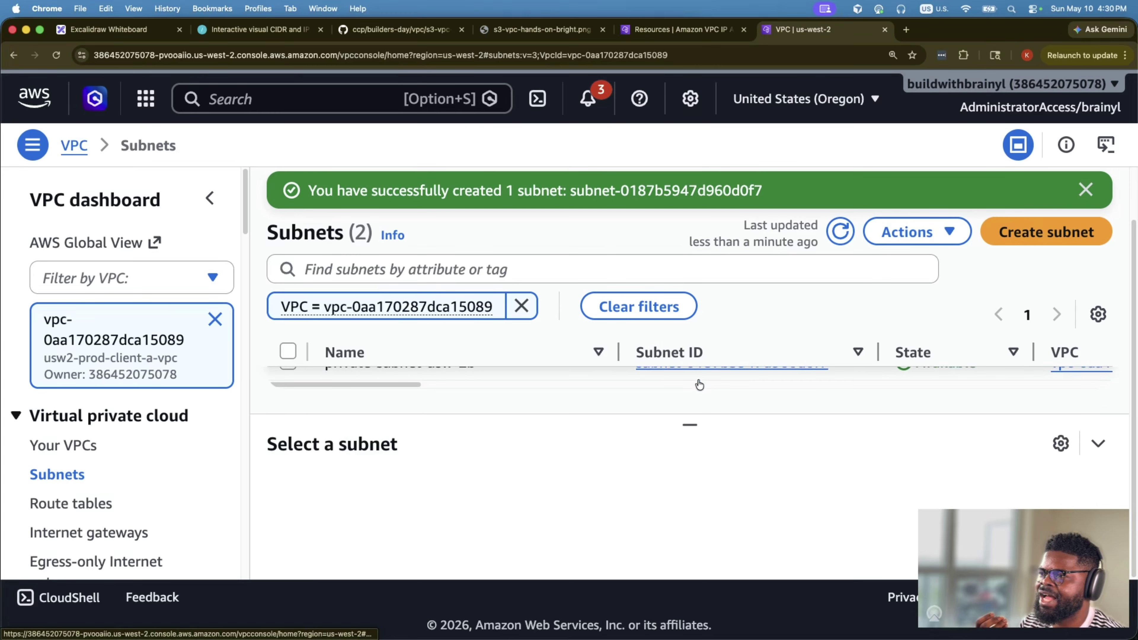
left_click(1098, 444)
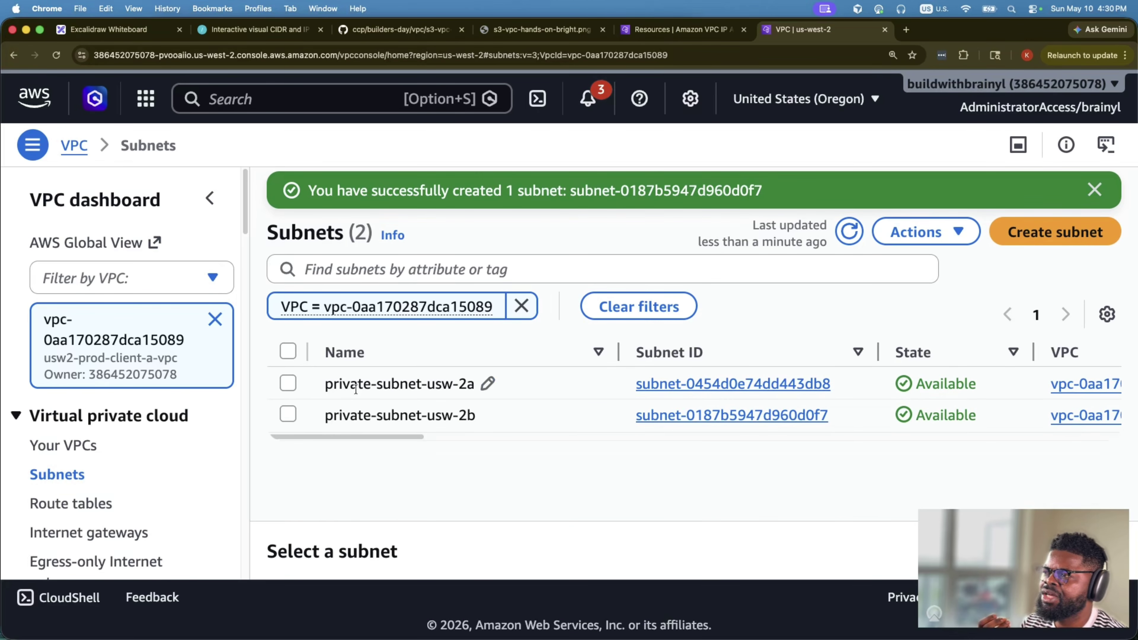
- Compare the IPv4 CIDRs of private-subnet-usw-2a and private-subnet-usw-2b, and return to the Excalidraw whiteboard
left_click_drag(367, 436, 511, 452)
left_click_drag(689, 383, 779, 386)
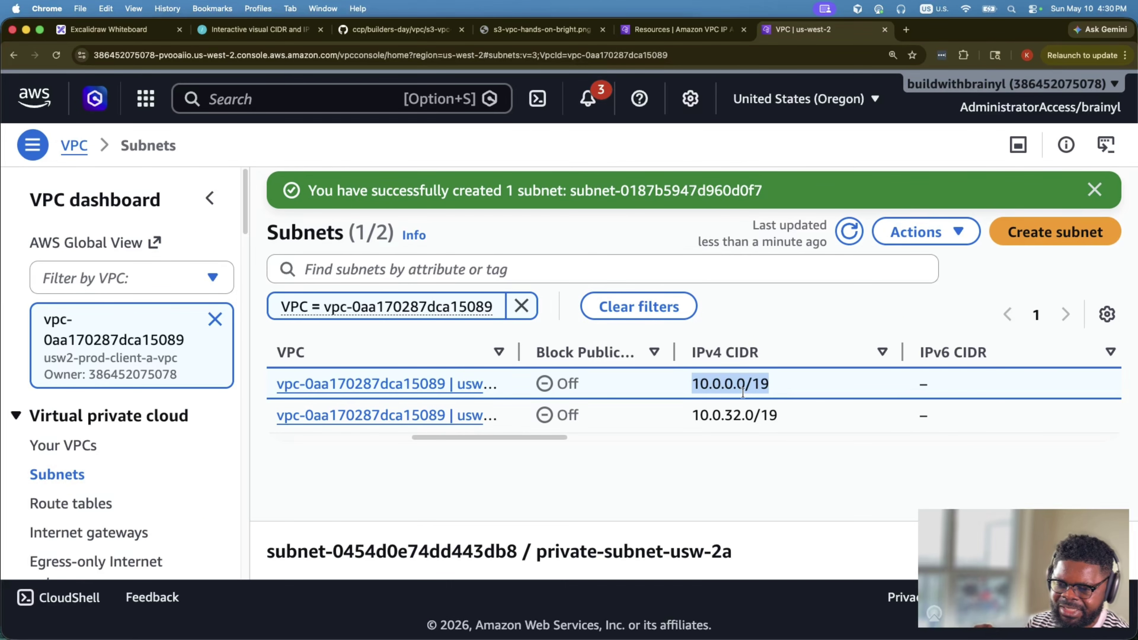
left_click_drag(690, 421, 783, 422)
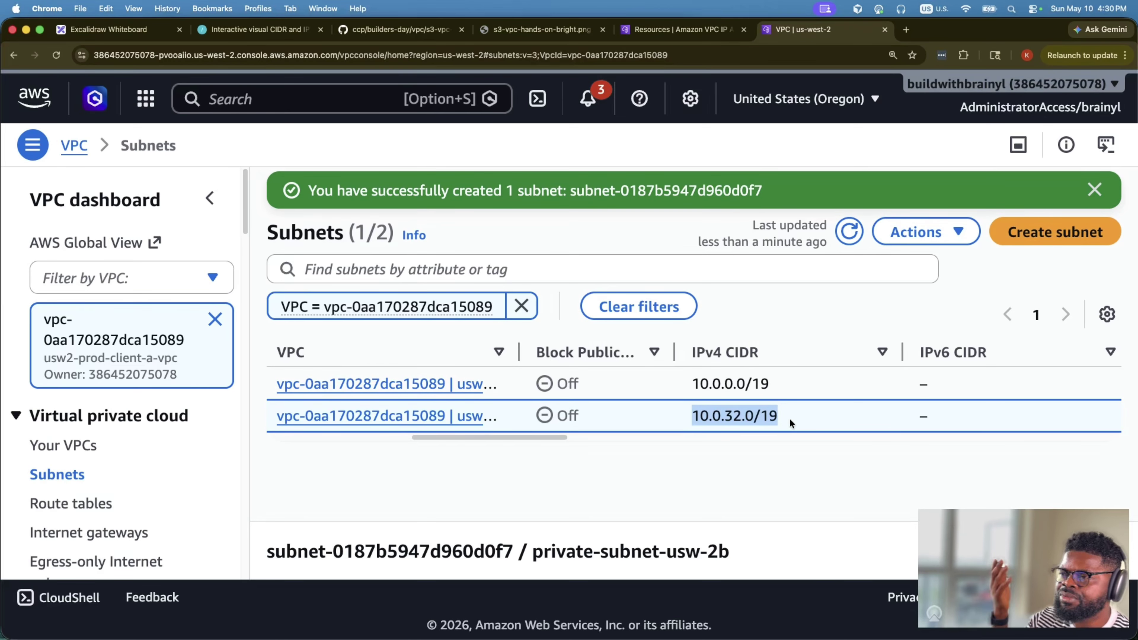
left_click_drag(699, 385, 756, 367)
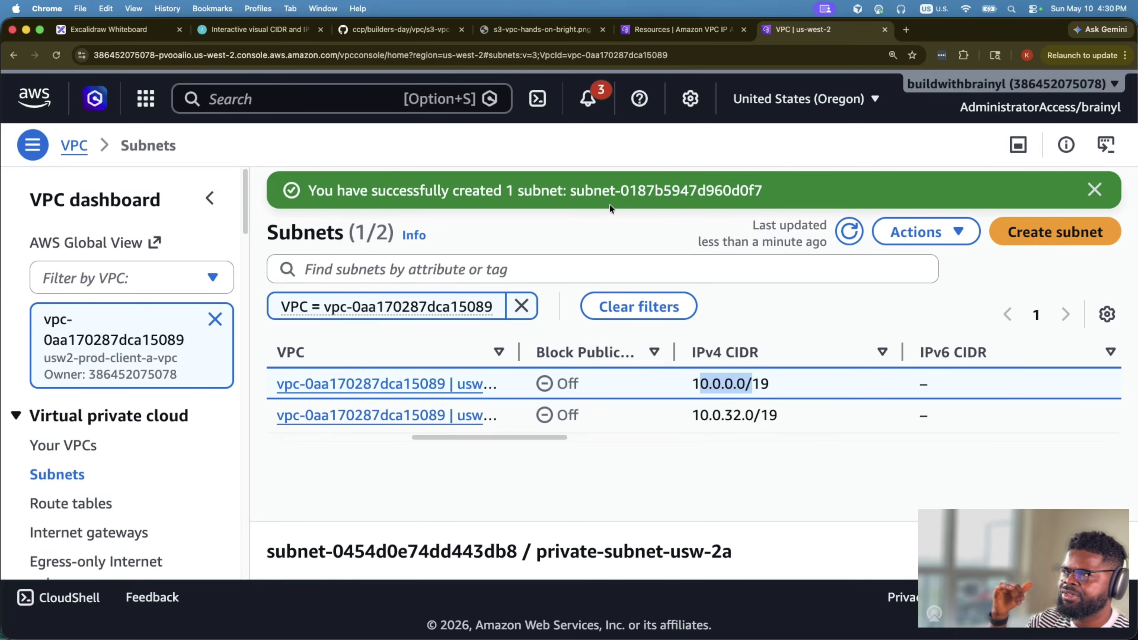
left_click(146, 31)
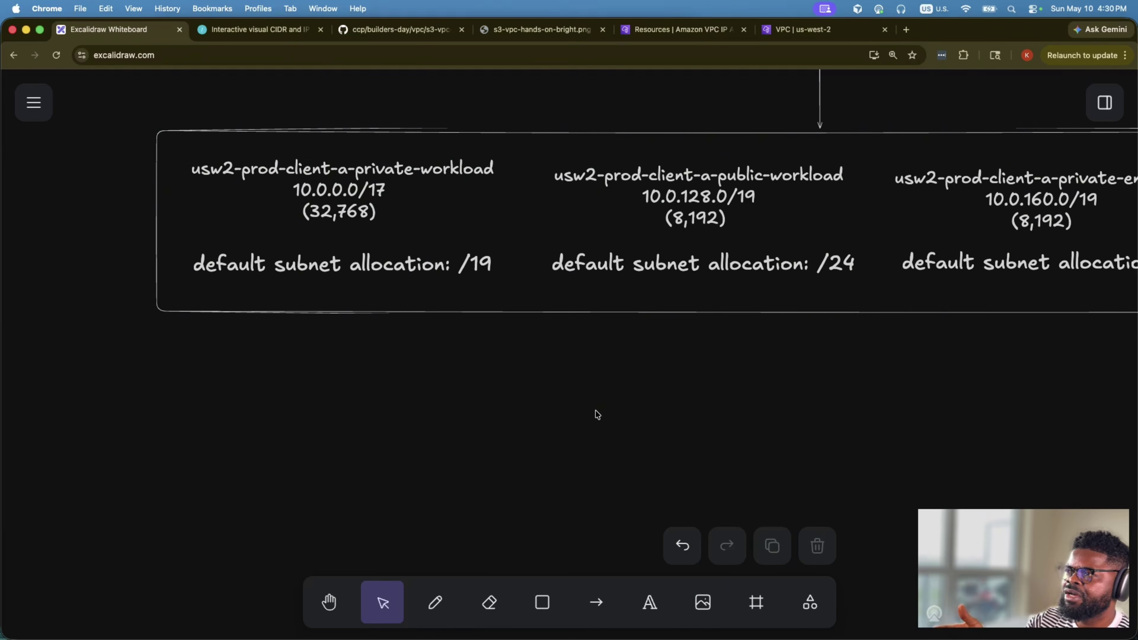
- Trace the whiteboard's CIDR hierarchy from the client-a private workload pool up through the VPC and usw2-prod pools to the regional pools
scroll(314, 361, "up", 5)
double_click(296, 419)
left_click(316, 417)
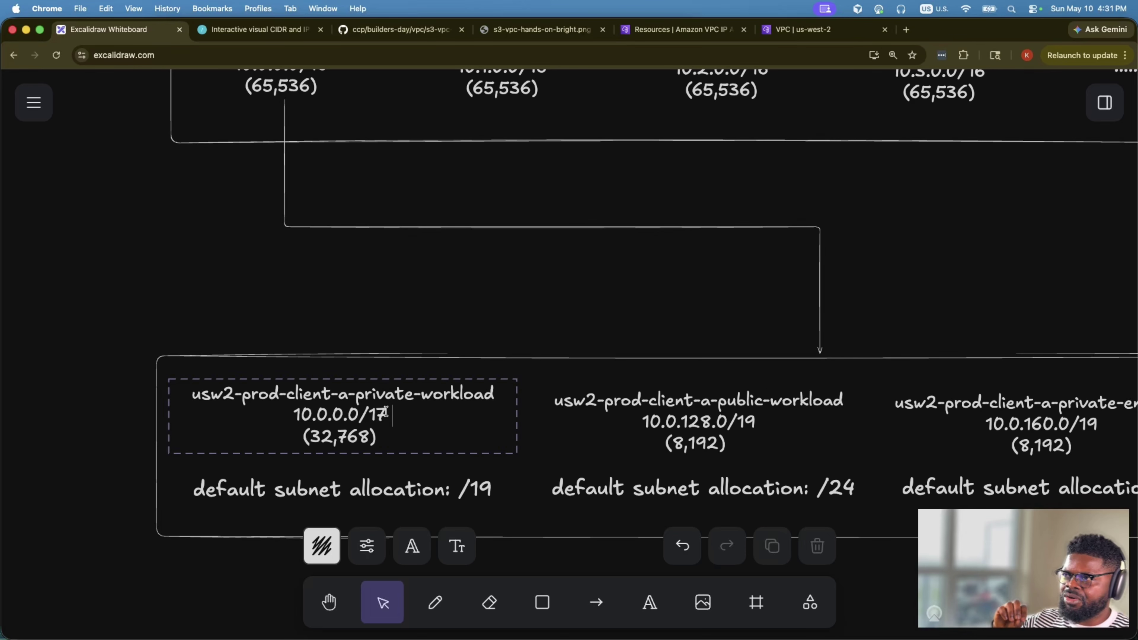
scroll(345, 386, "up", 5)
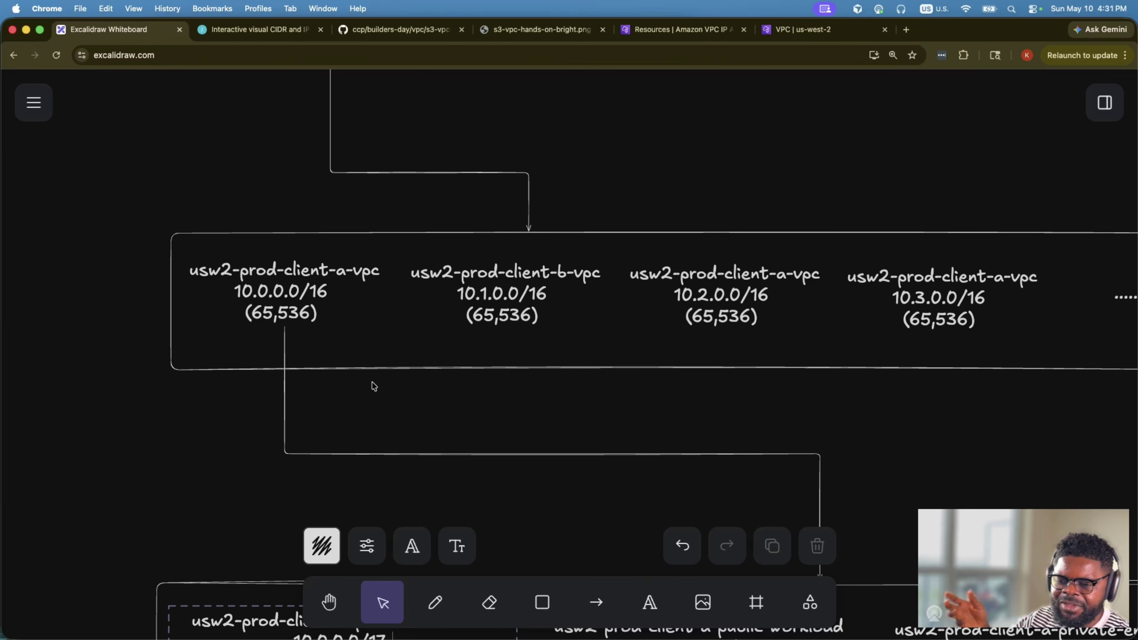
scroll(375, 372, "up", 5)
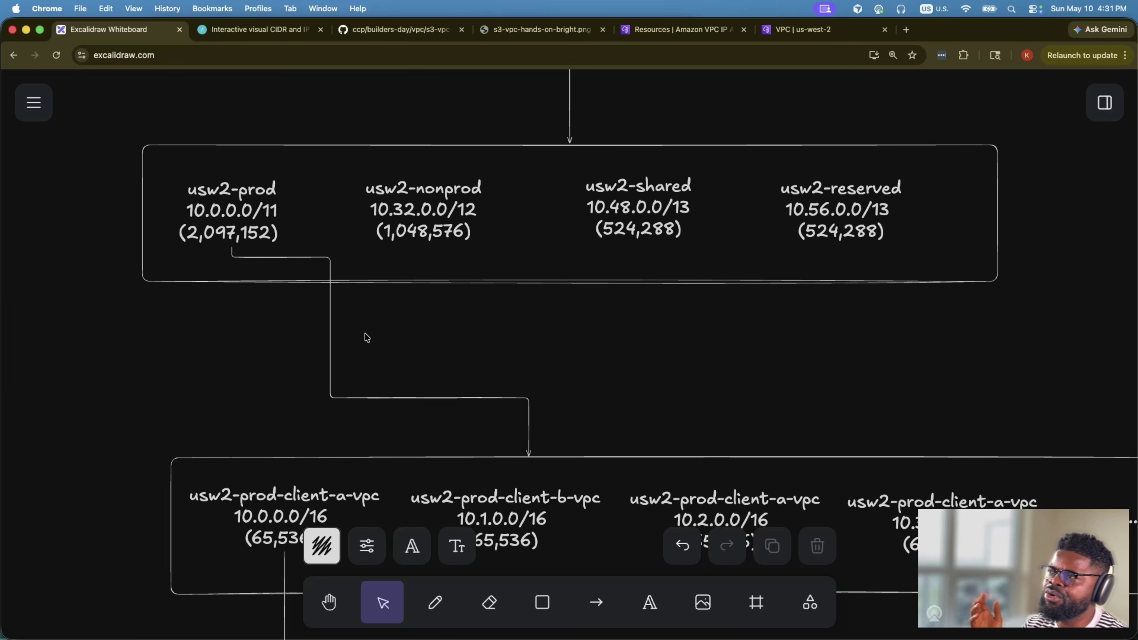
left_click(225, 210)
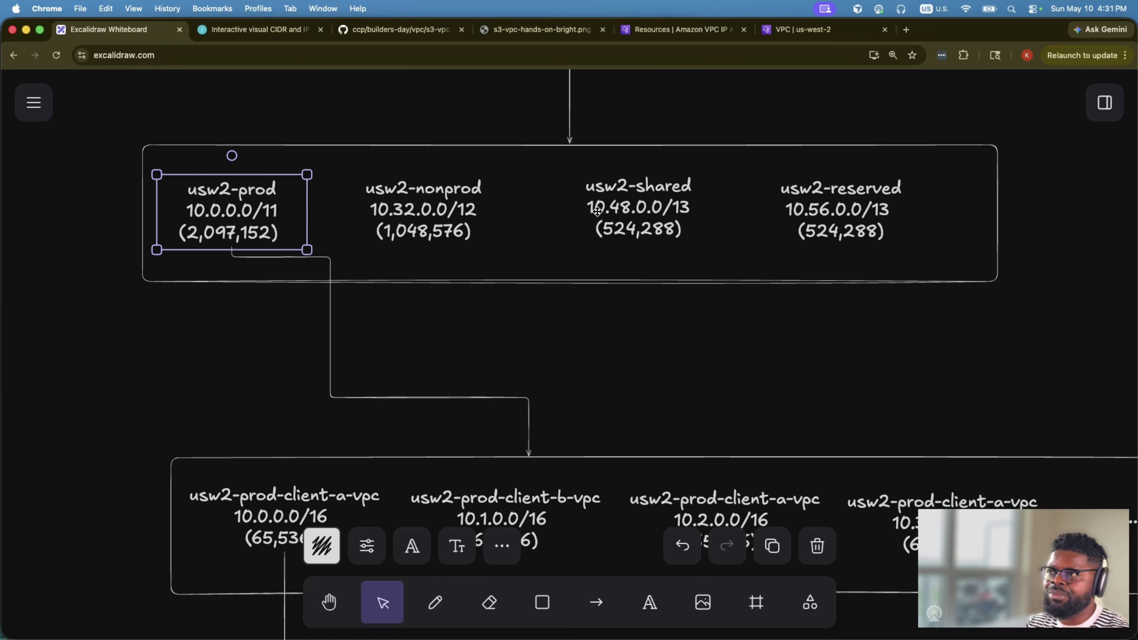
scroll(598, 212, "up", 7)
left_click(358, 198)
double_click(358, 197)
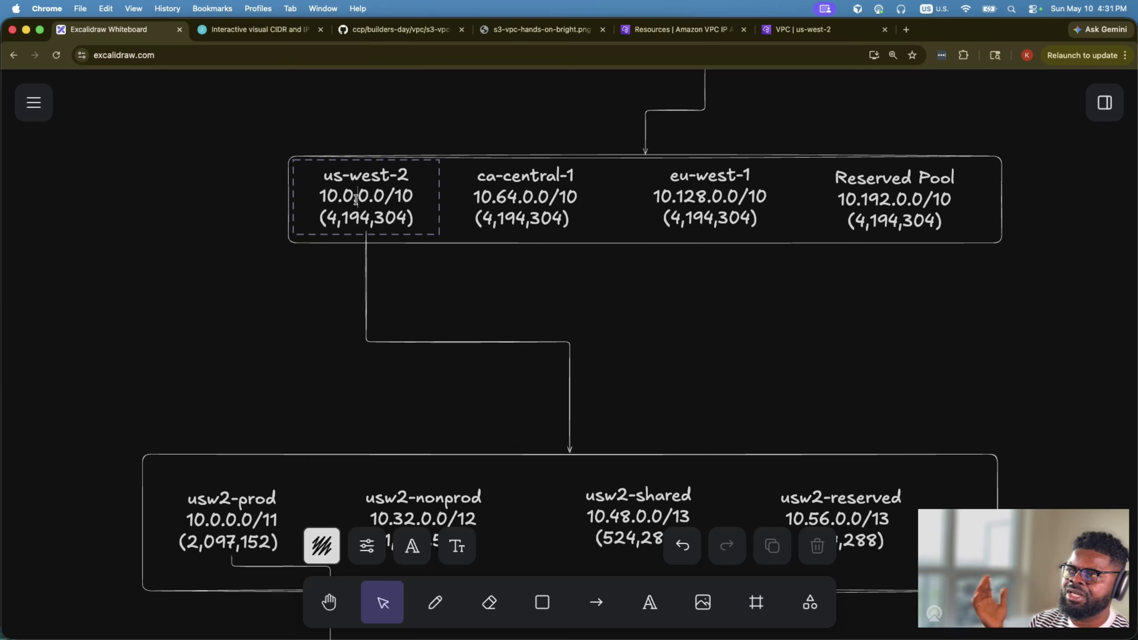
double_click(475, 197)
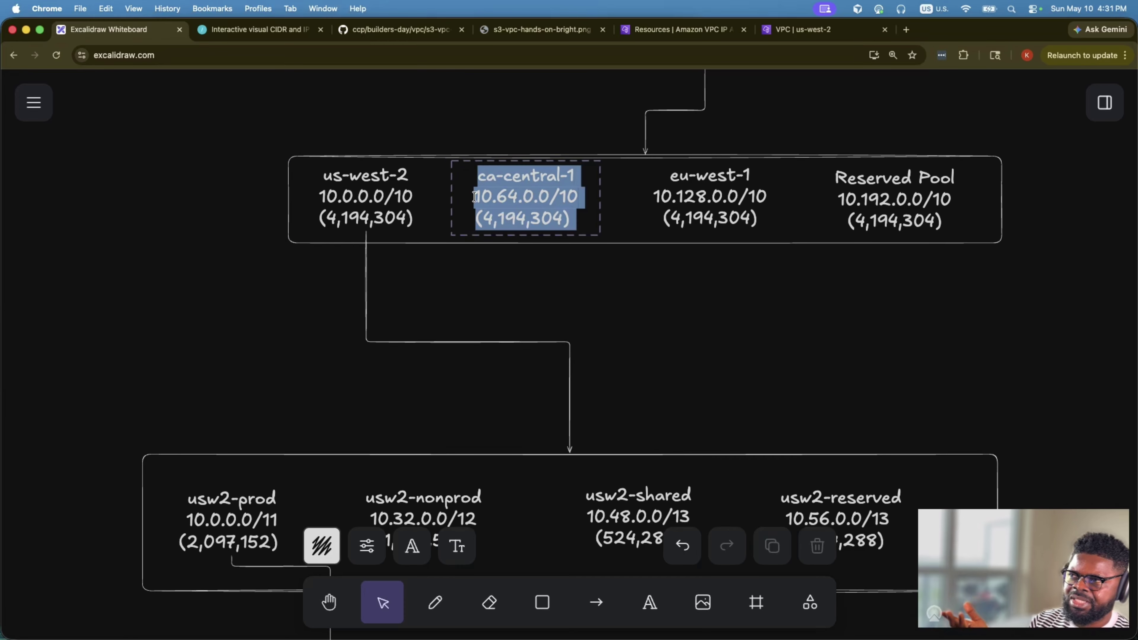
double_click(672, 195)
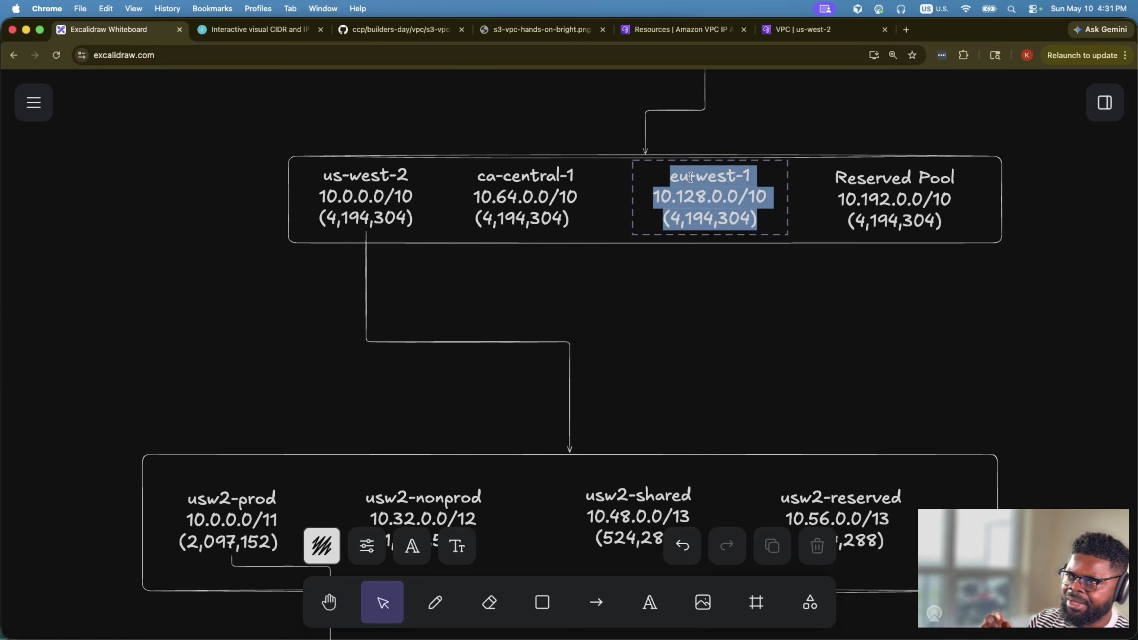
left_click(693, 200)
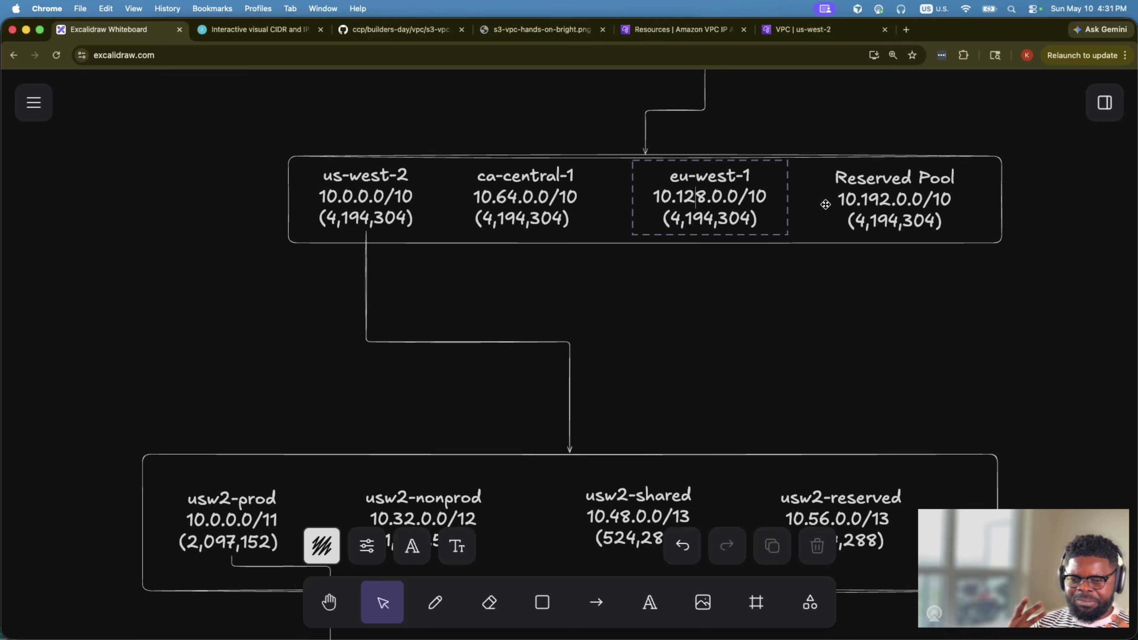
- Return to the AWS console's subnet list and open the details of private-subnet-usw-2b
left_click(829, 28)
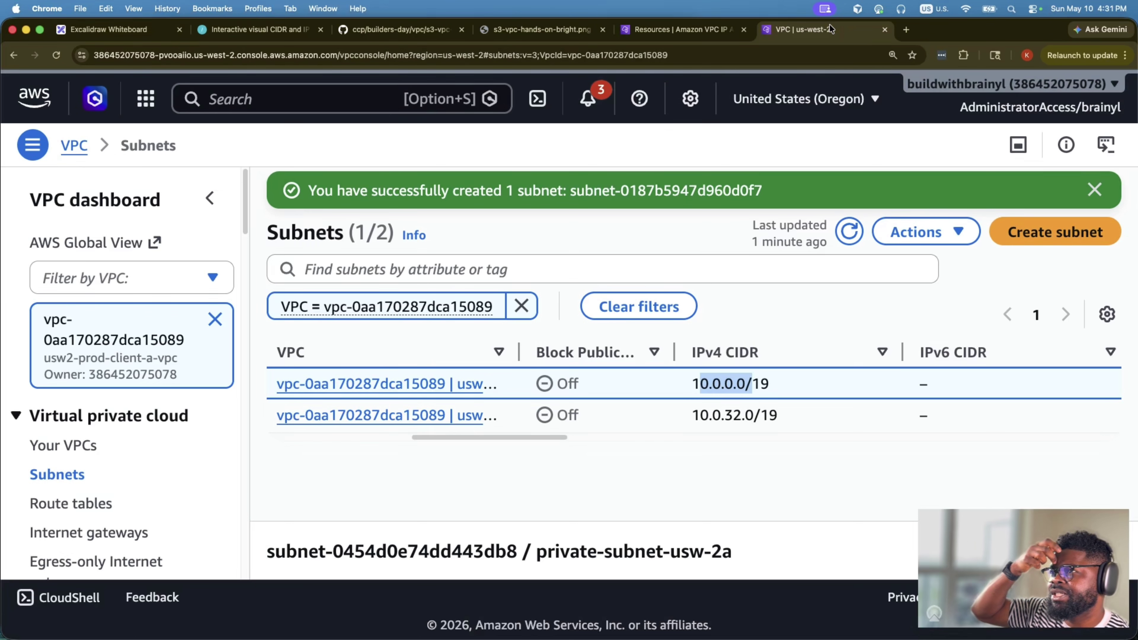
left_click_drag(560, 432, 447, 435)
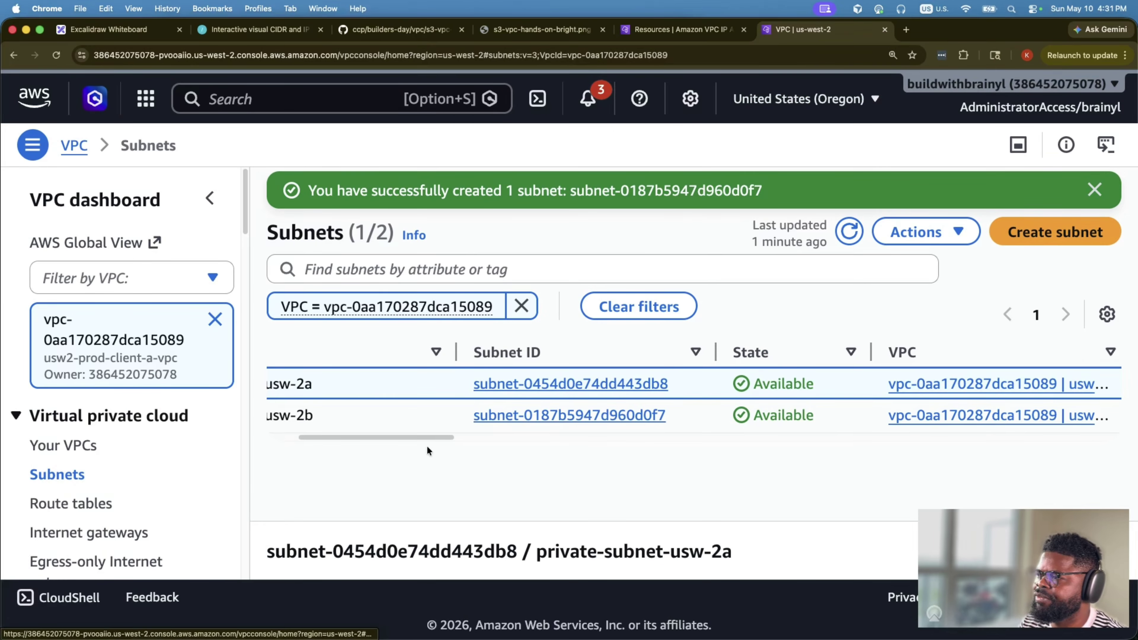
left_click_drag(508, 439, 313, 425)
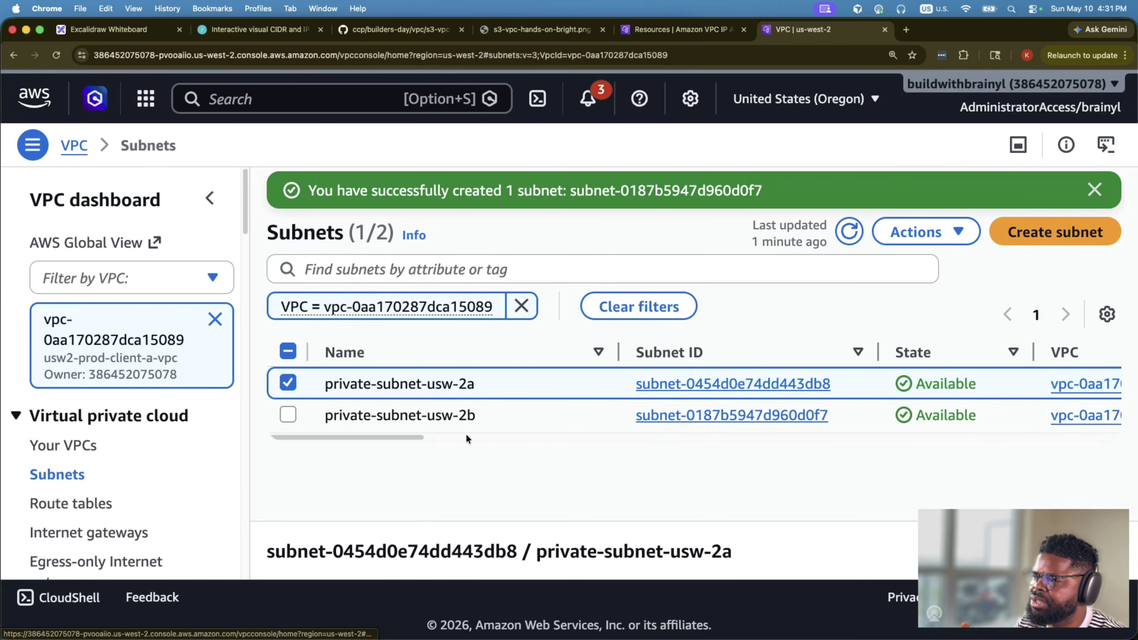
left_click_drag(466, 437, 310, 436)
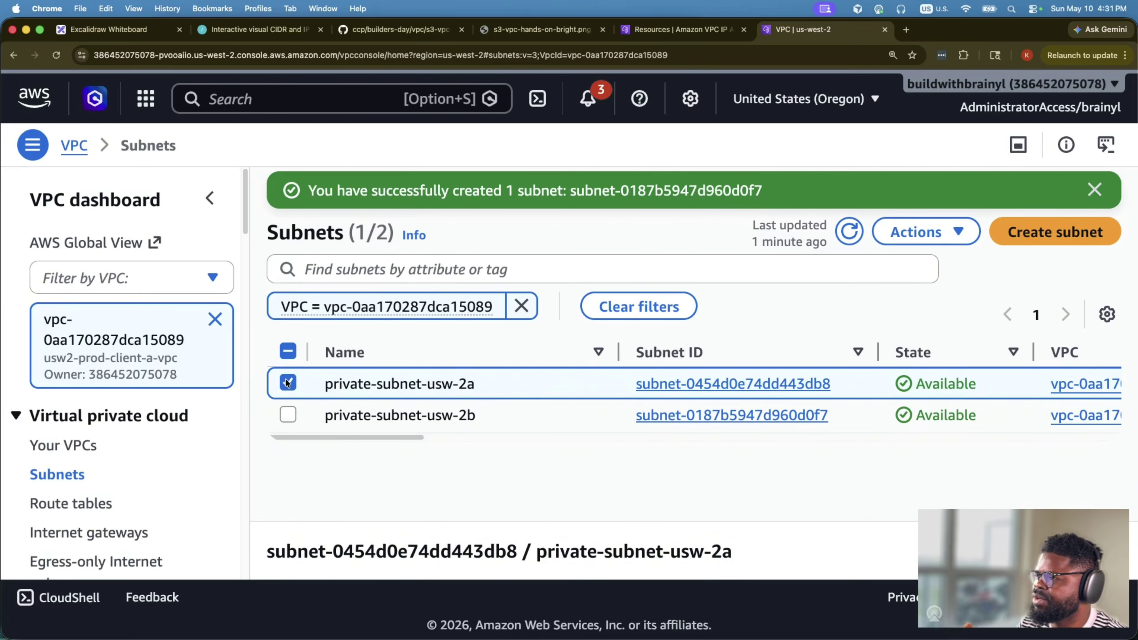
left_click(288, 383)
left_click(288, 414)
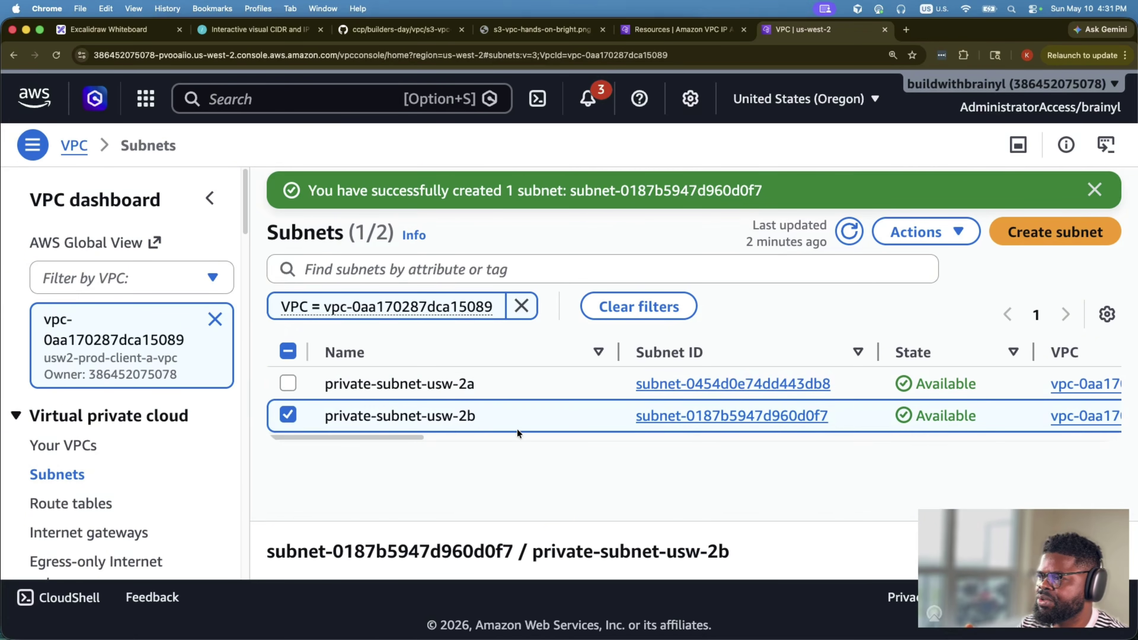
left_click(924, 232)
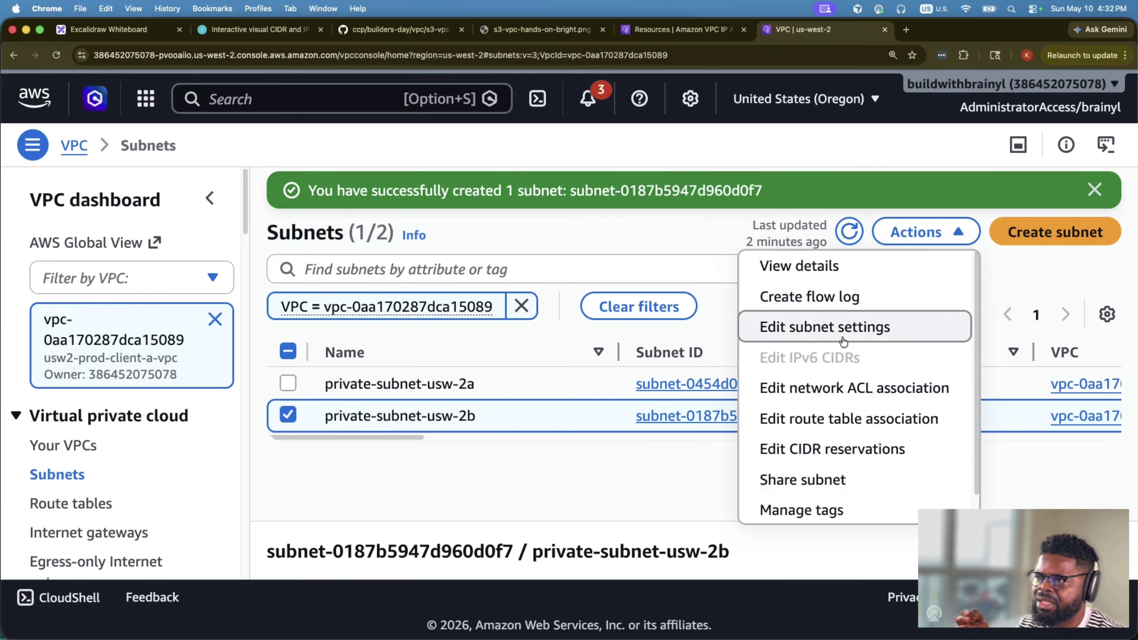
left_click(386, 444)
left_click(660, 413)
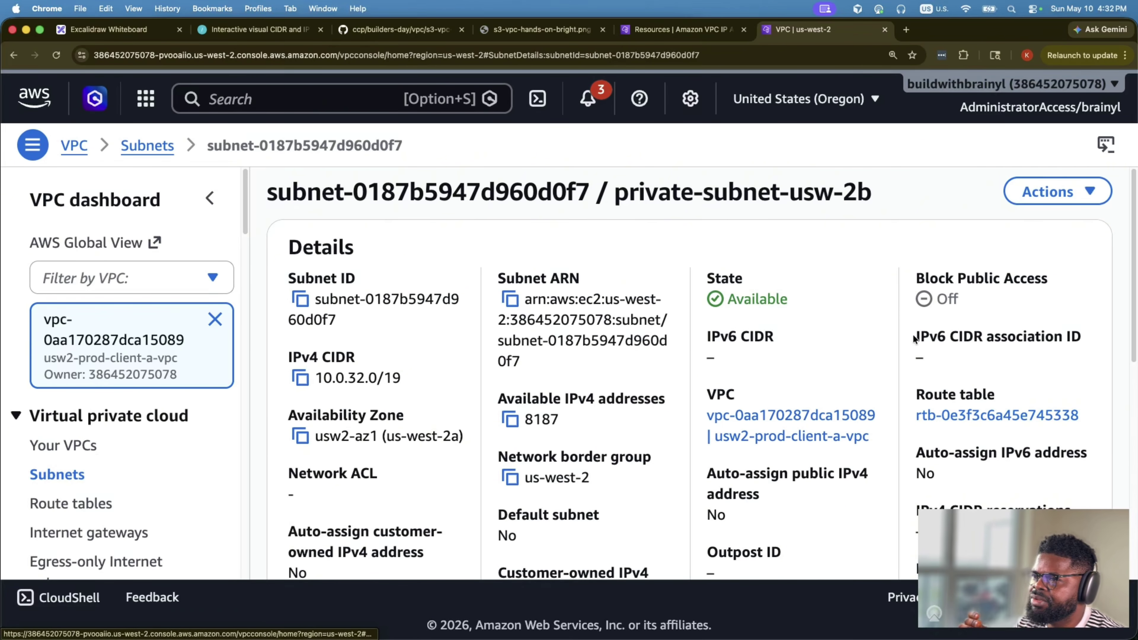
- Compare the subnet's Availability Zone with the zone suffix in its name
scroll(673, 354, "down", 5)
left_click_drag(377, 294, 456, 281)
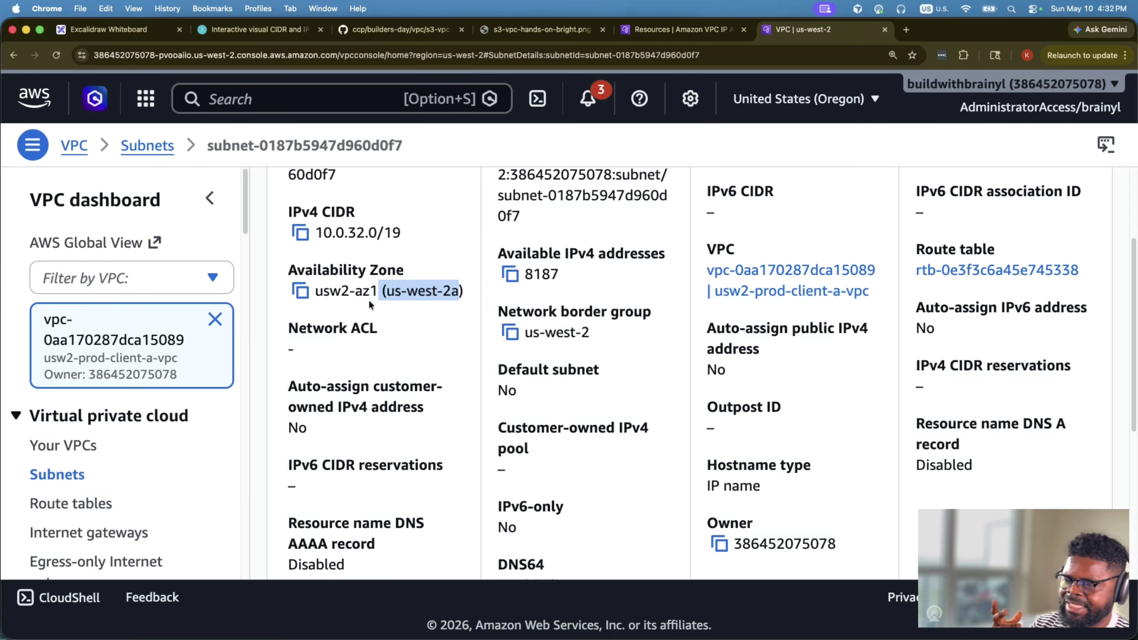
left_click(410, 292)
scroll(419, 289, "up", 4)
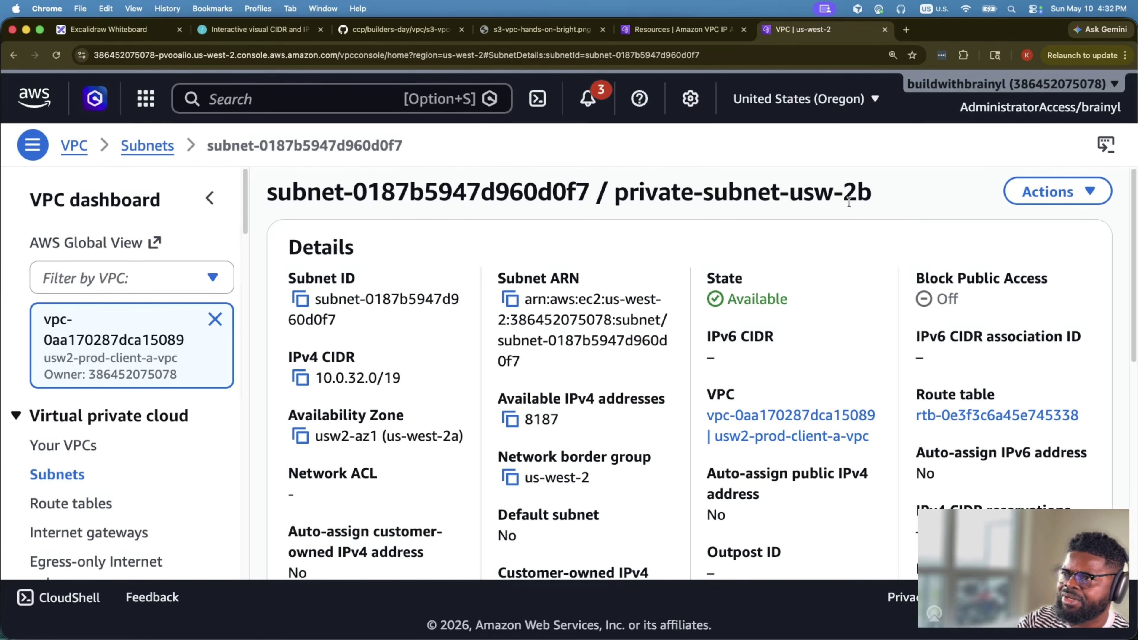
left_click_drag(813, 191, 875, 192)
left_click_drag(370, 436, 464, 437)
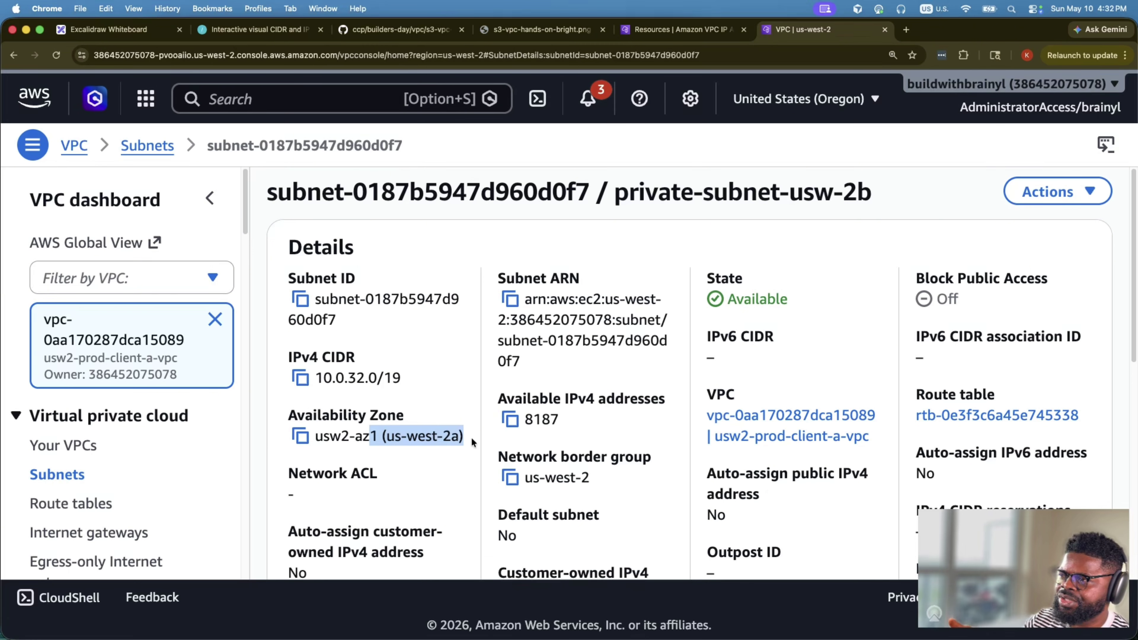
left_click(1062, 193)
left_click(912, 470)
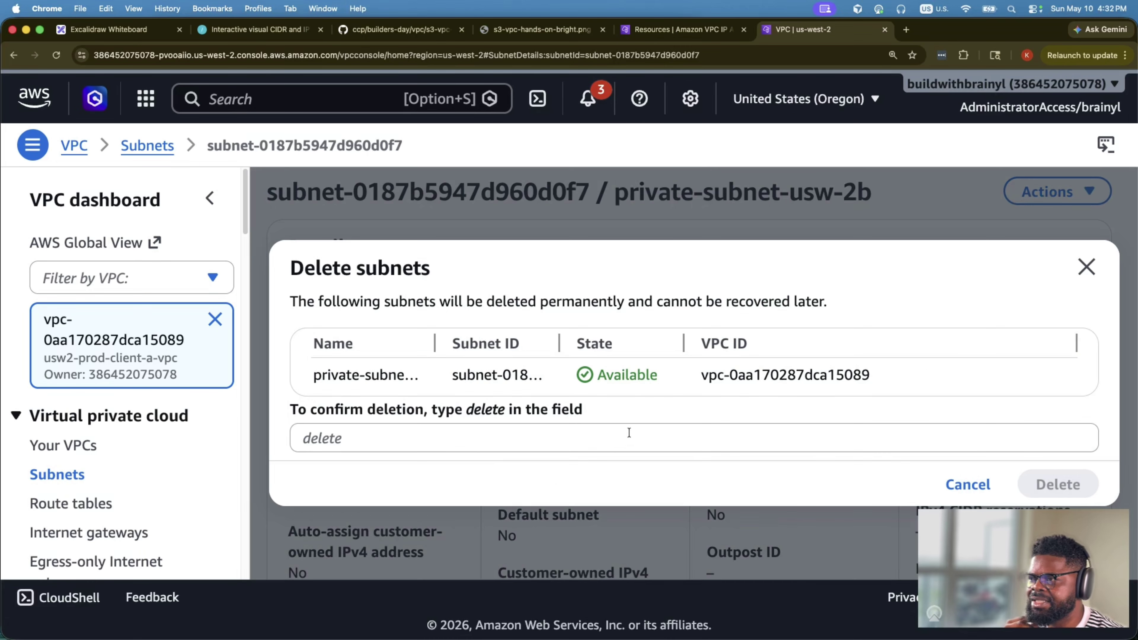
left_click(488, 434)
type("delete")
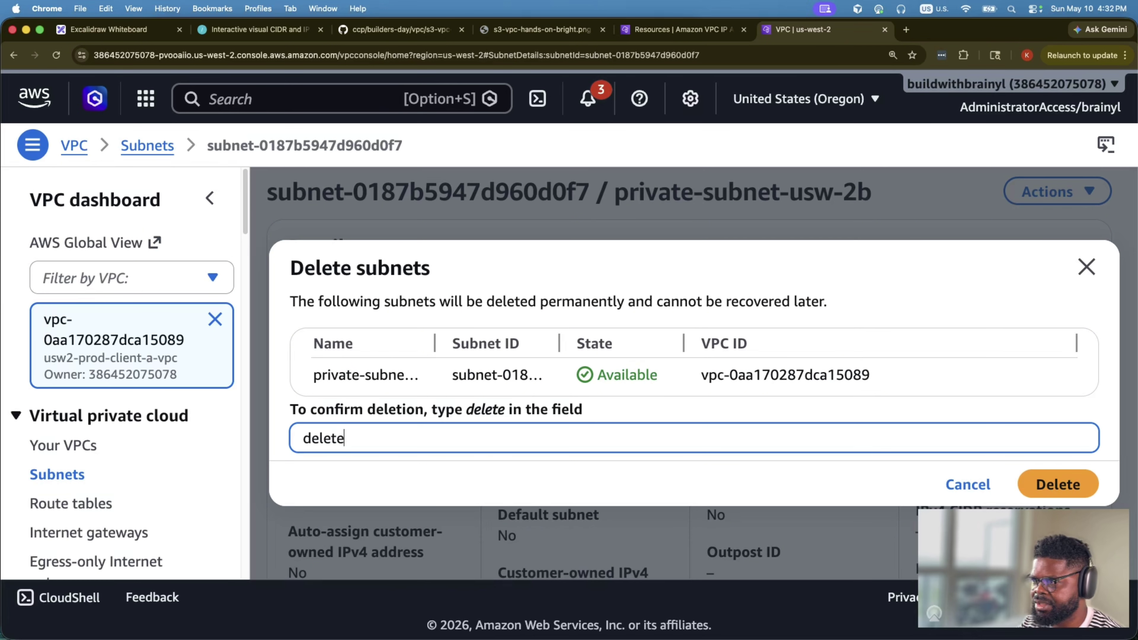
left_click(1086, 266)
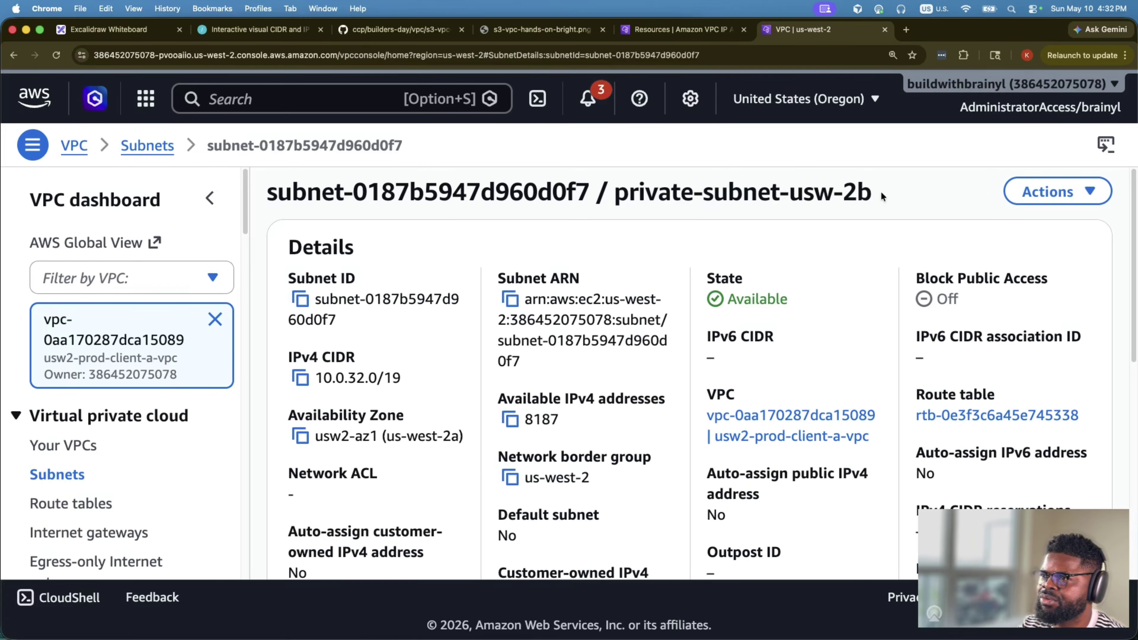
- Copy the name private-subnet-usw-2b from the page heading and permanently delete this subnet
left_click_drag(871, 193, 613, 195)
key("super+c")
left_click(1030, 192)
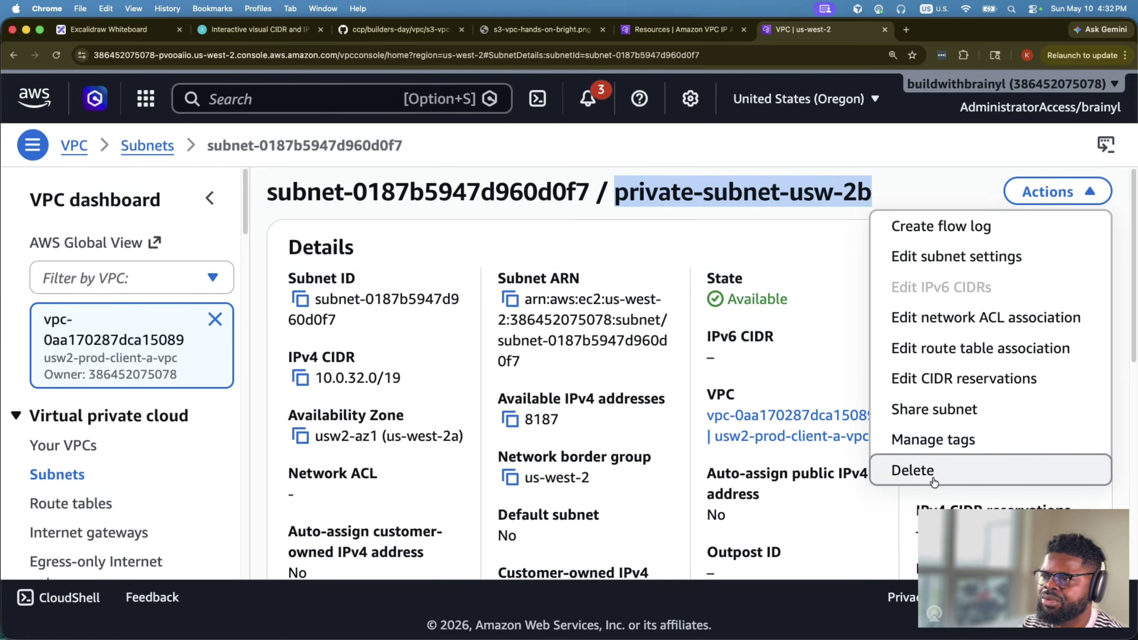
left_click(912, 470)
left_click(745, 433)
type("delete")
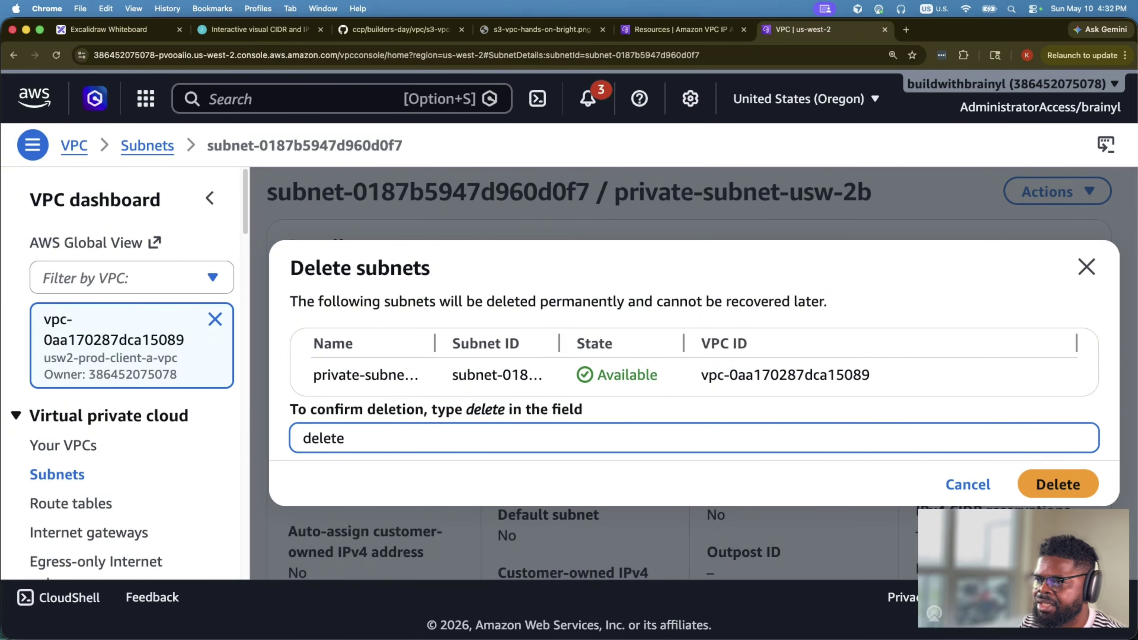
left_click(1072, 483)
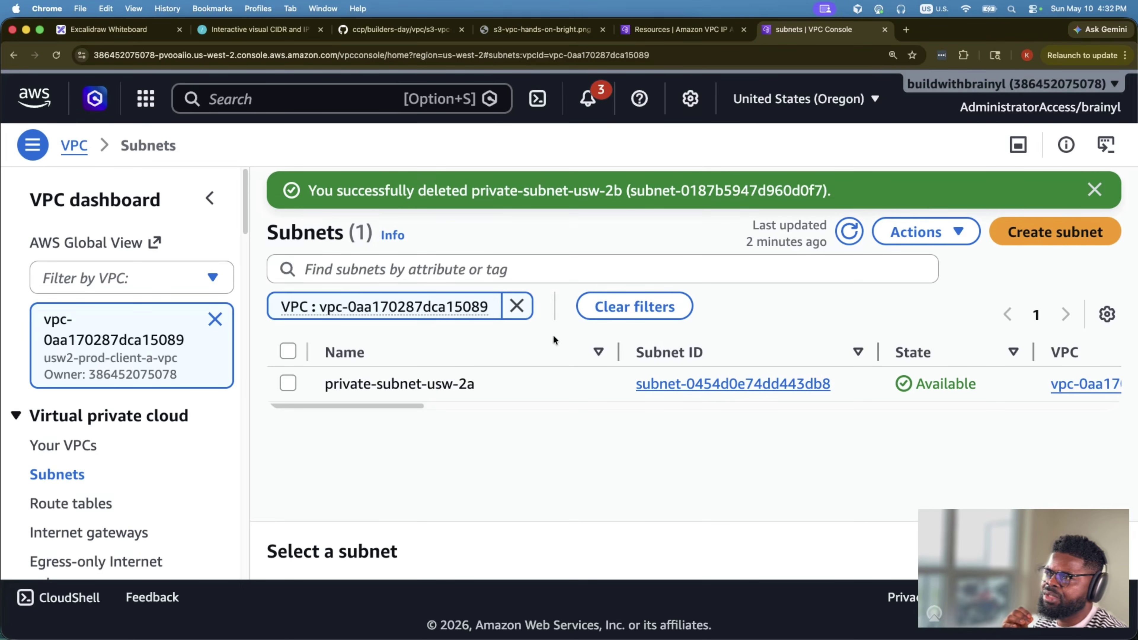
- Start creating a new subnet in the VPC usw2-prod-client-a-vpc
left_click(1073, 233)
left_click(537, 330)
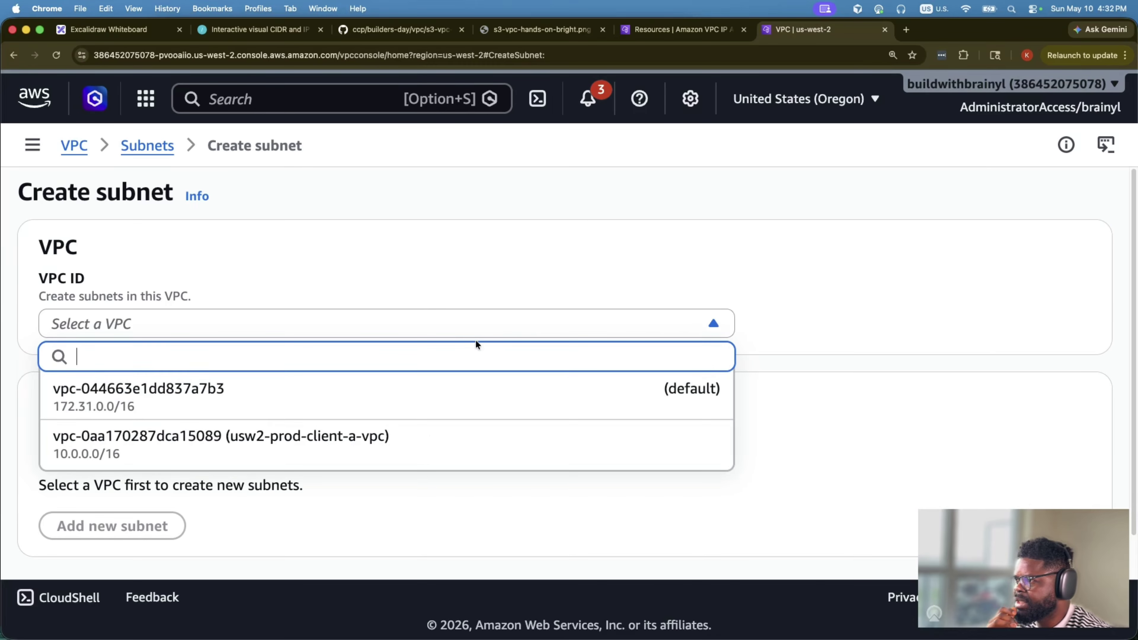
left_click(427, 431)
scroll(534, 424, "down", 5)
scroll(534, 425, "down", 5)
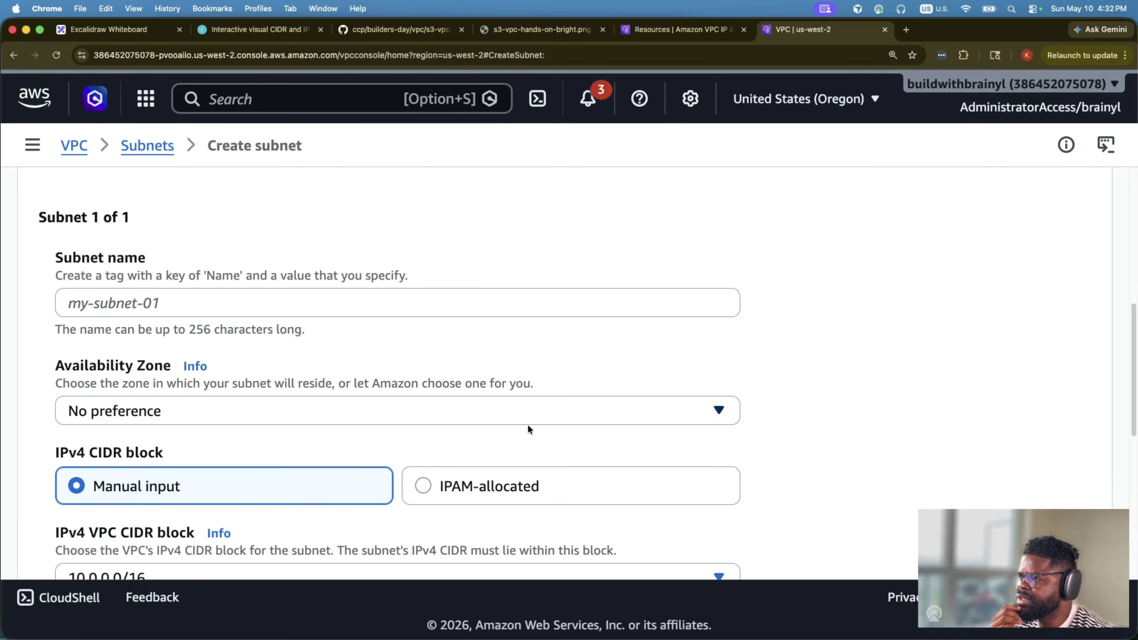
- Paste private-subnet-usw-2b as the subnet name and set the Availability Zone to usw2-az2 (us-west-2b)
left_click(376, 246)
key("super+v")
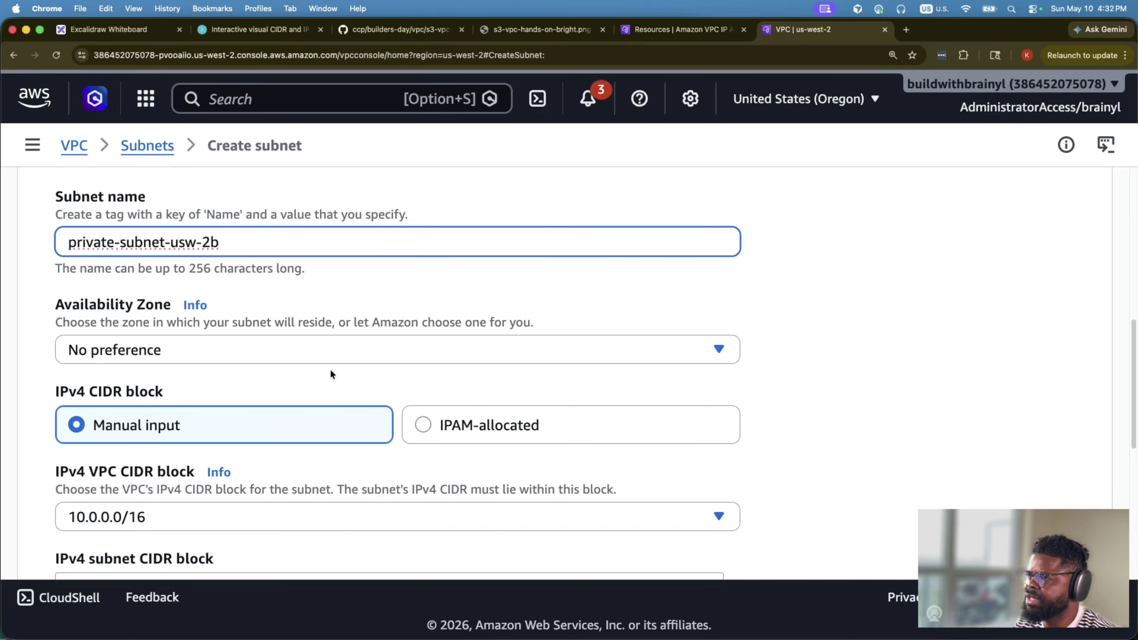
left_click(333, 349)
scroll(552, 469, "down", 1)
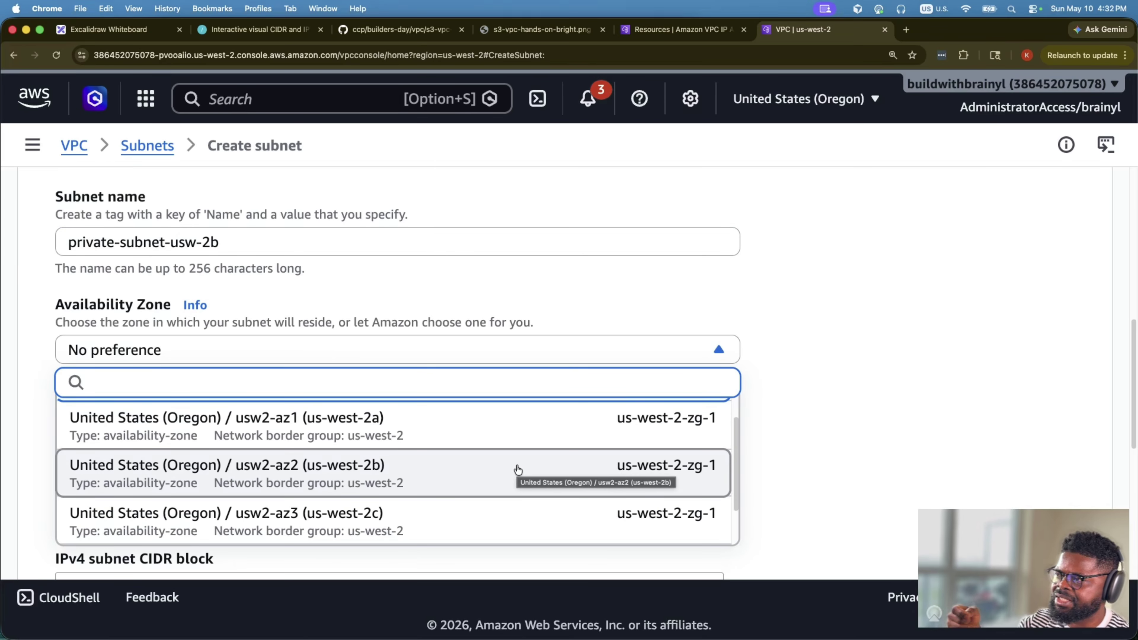
scroll(516, 468, "down", 2)
left_click(478, 454)
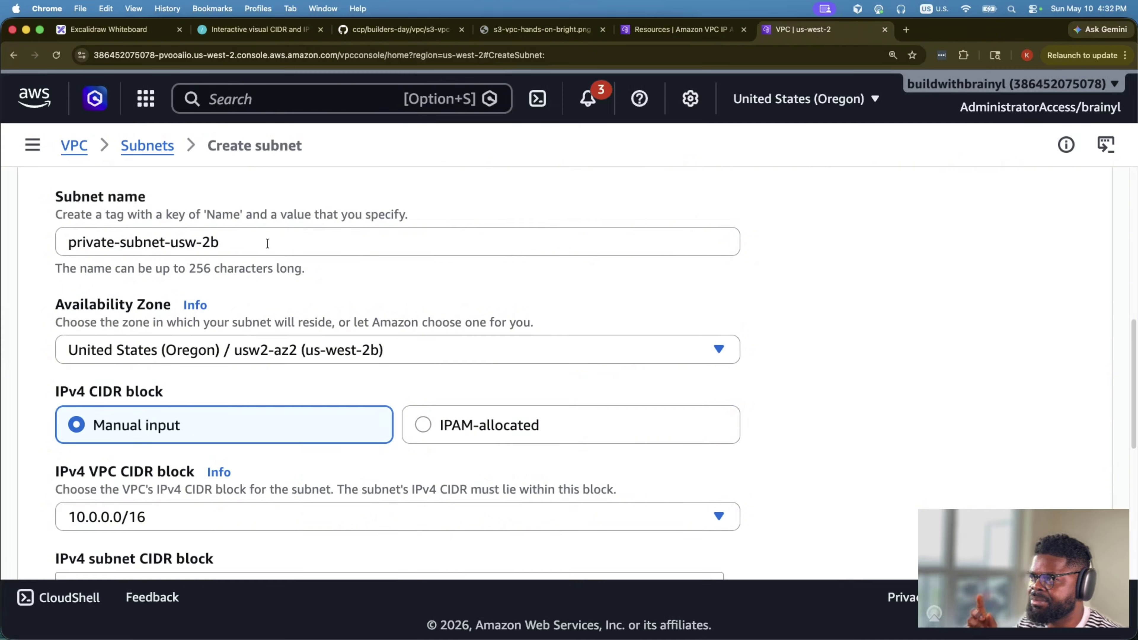
- Make the IPv4 CIDR block IPAM-allocated from the usw2-prod-client-a-private-workload pool
scroll(580, 376, "down", 1)
left_click(547, 405)
scroll(482, 467, "down", 5)
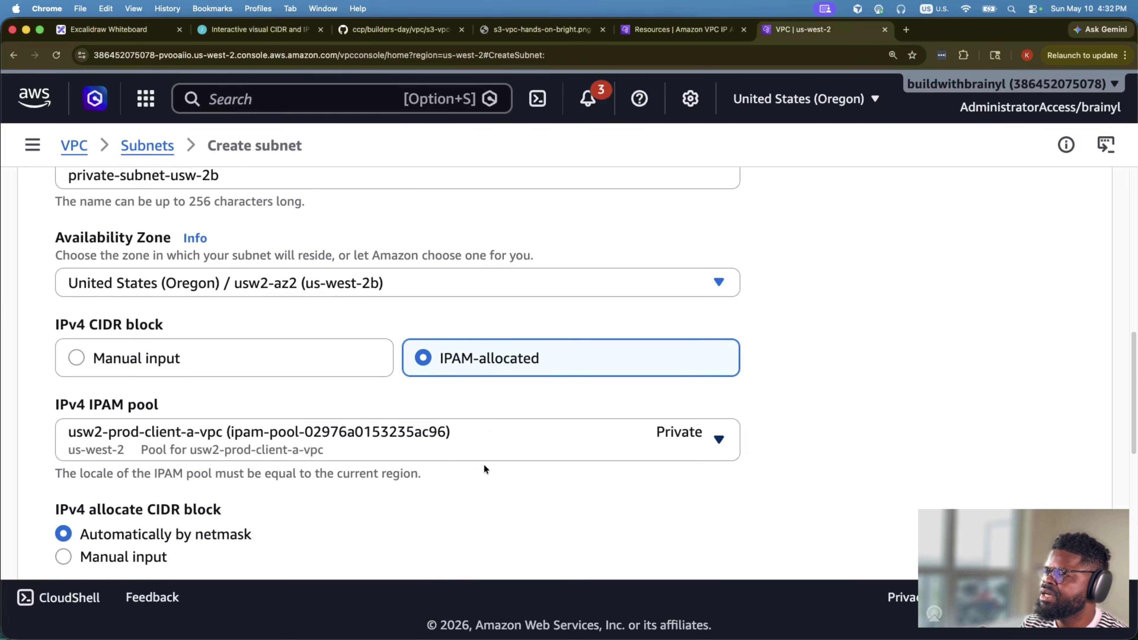
left_click(437, 247)
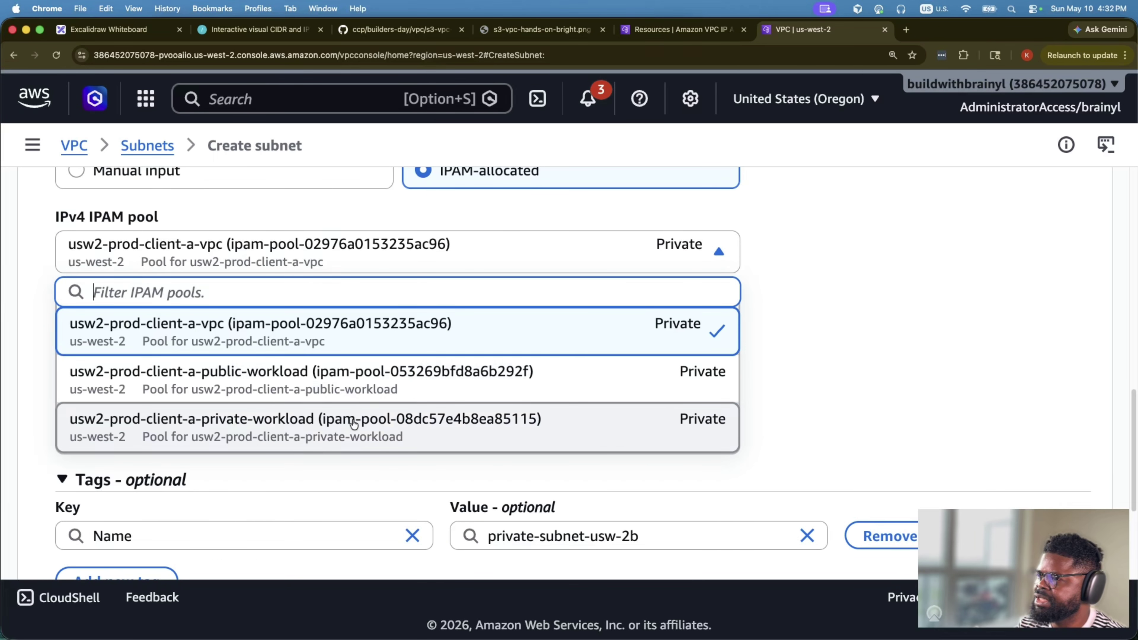
left_click(354, 430)
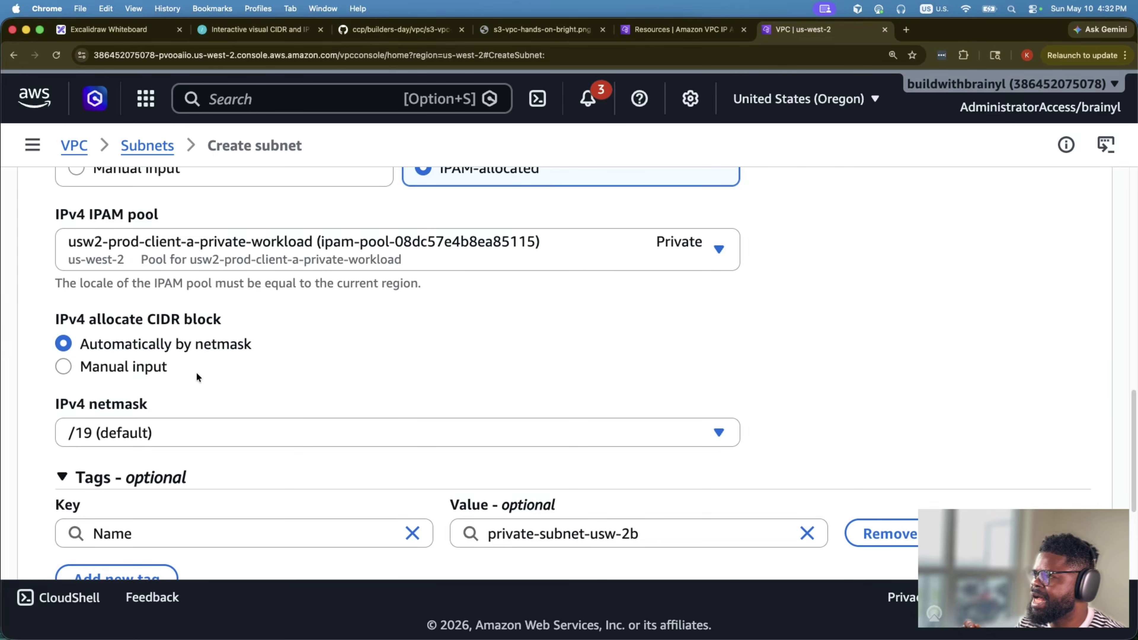
- Add a second tag with the key IpamPool to the subnet
scroll(342, 439, "down", 5)
left_click(155, 363)
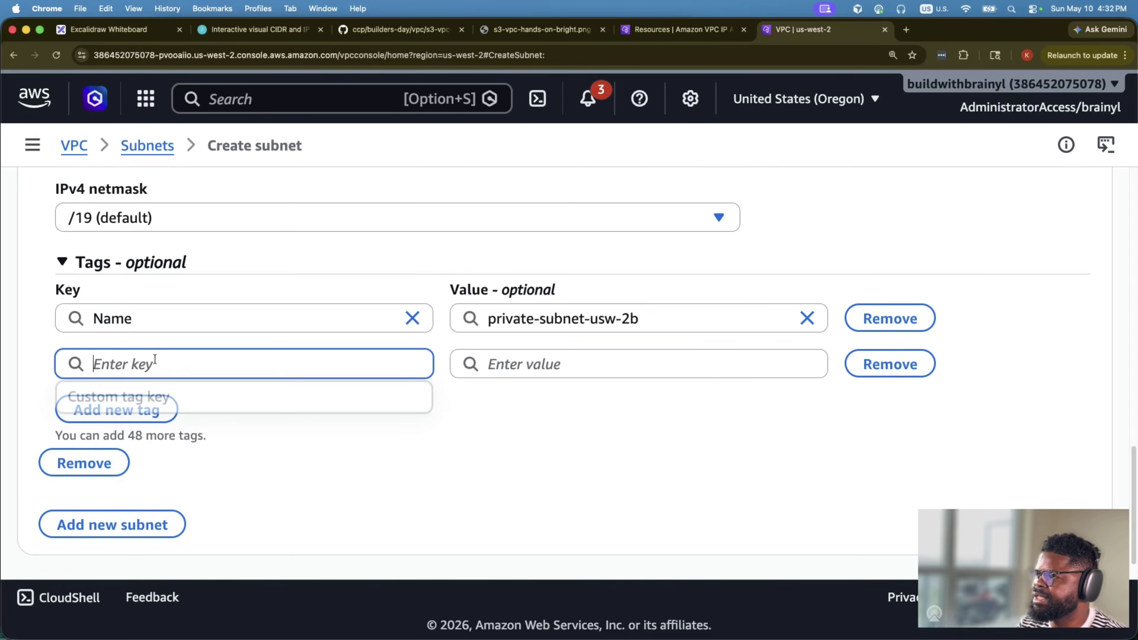
type("IpamPo")
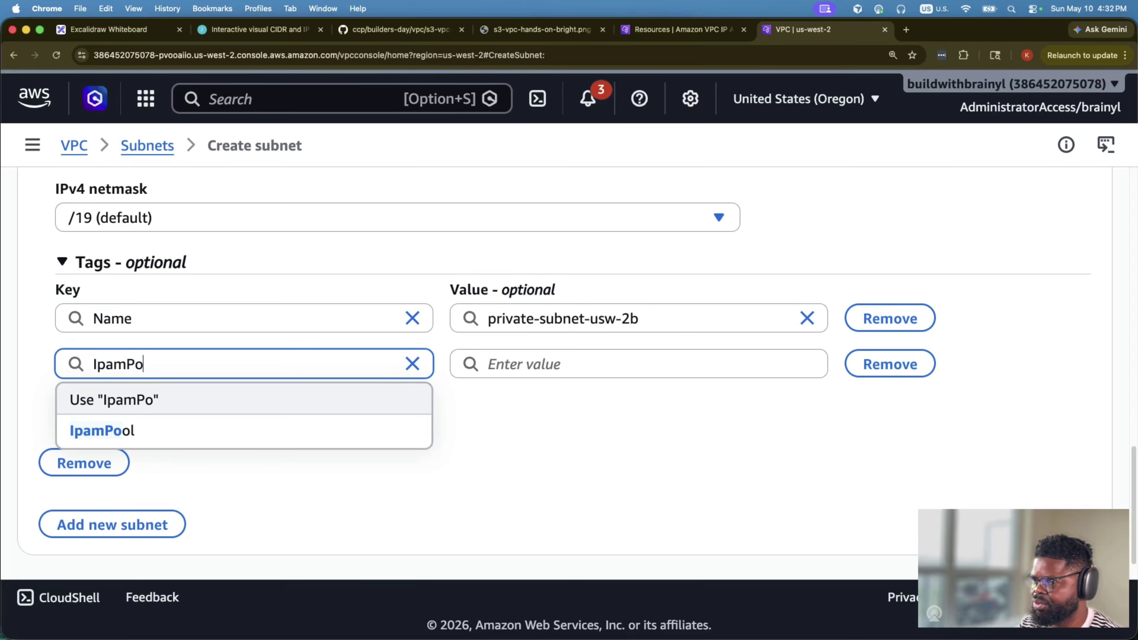
type("ol")
key("Tab")
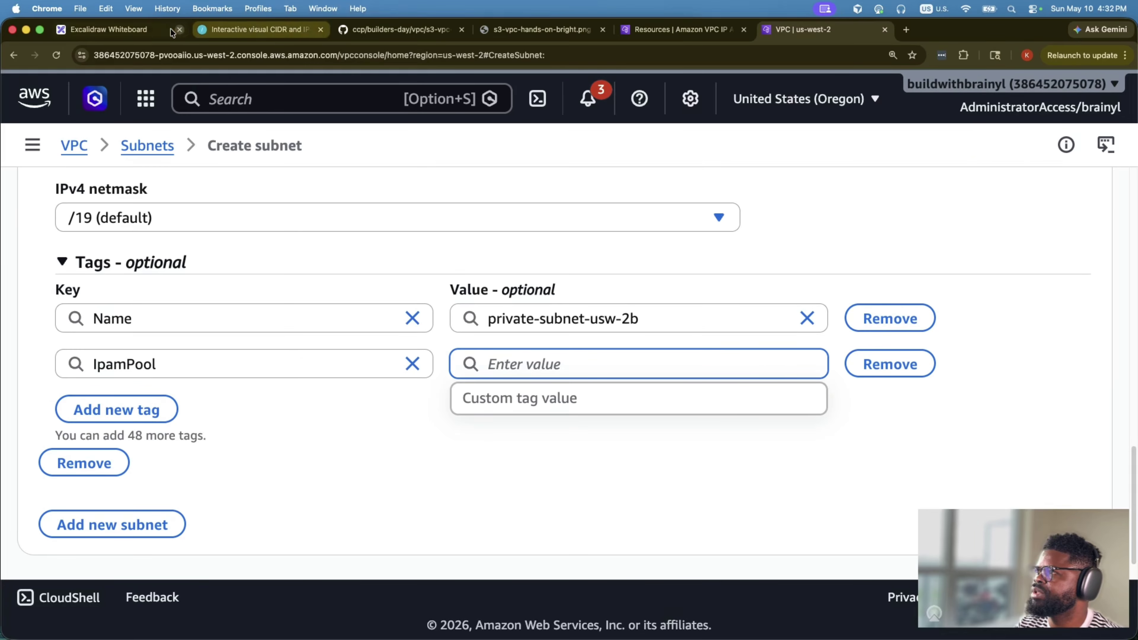
- Copy the pool name usw2-prod-client-a-private-workload from the Excalidraw whiteboard
left_click(116, 29)
scroll(312, 330, "down", 6)
scroll(312, 330, "down", 10)
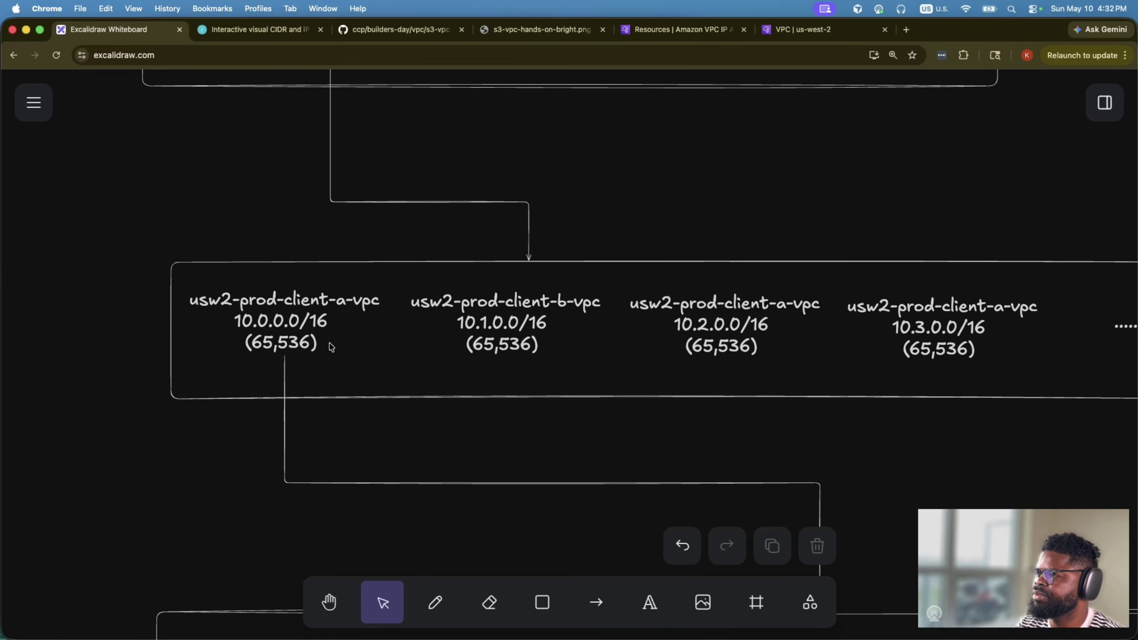
left_click(309, 377)
double_click(309, 377)
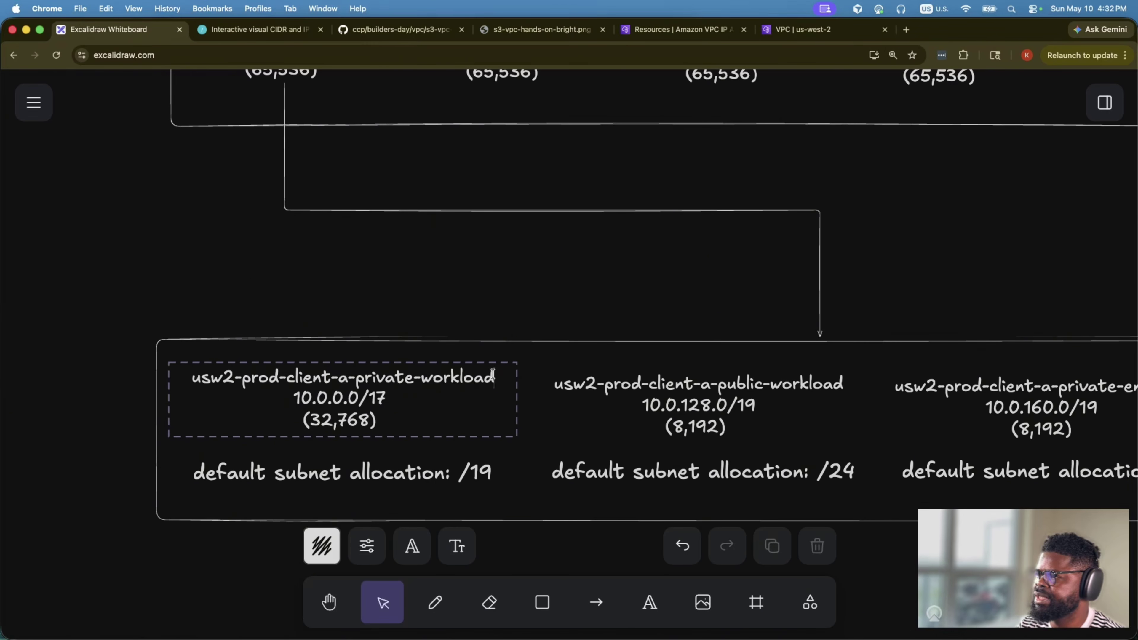
left_click_drag(494, 377, 192, 378)
key("super+c")
- Back in the subnet form, paste usw2-prod-client-a-private-workload as the IpamPool tag's value and create the subnet
left_click(672, 29)
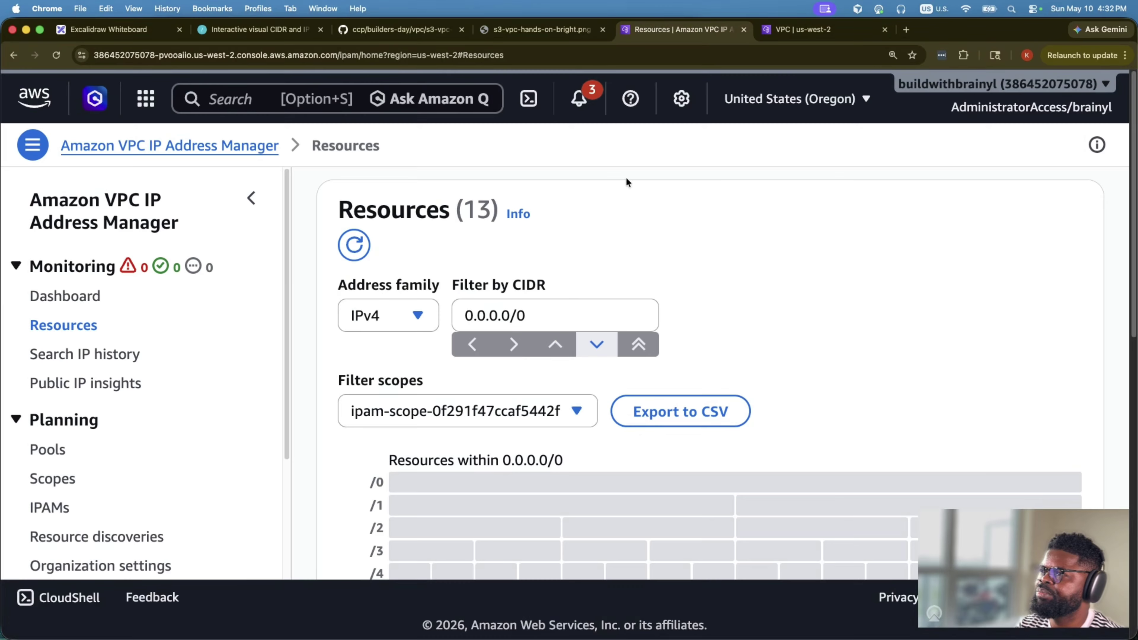
left_click(802, 29)
key("super+v")
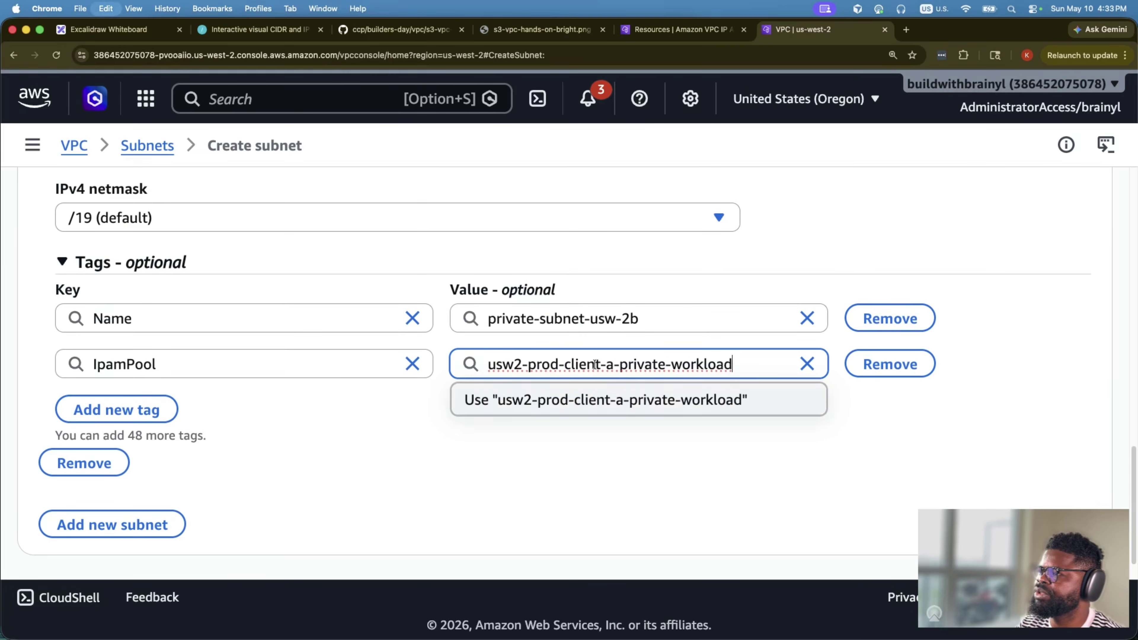
left_click(1079, 556)
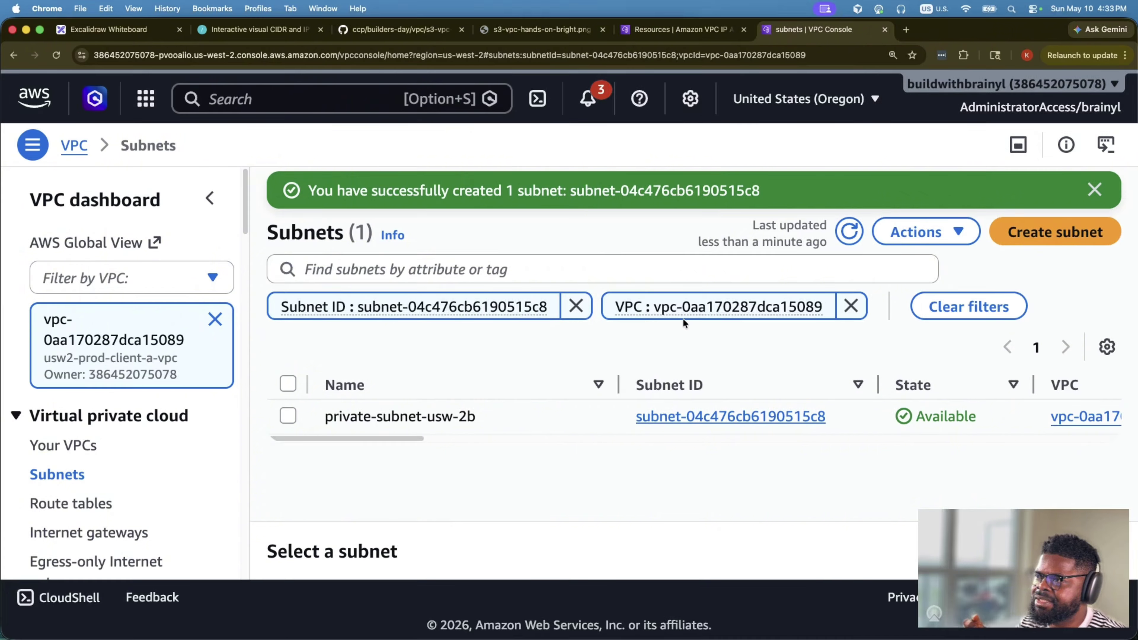
- Clear the subnet list's existing filters and filter it by the VPC usw2-prod-client-a-vpc
left_click(852, 306)
left_click(576, 306)
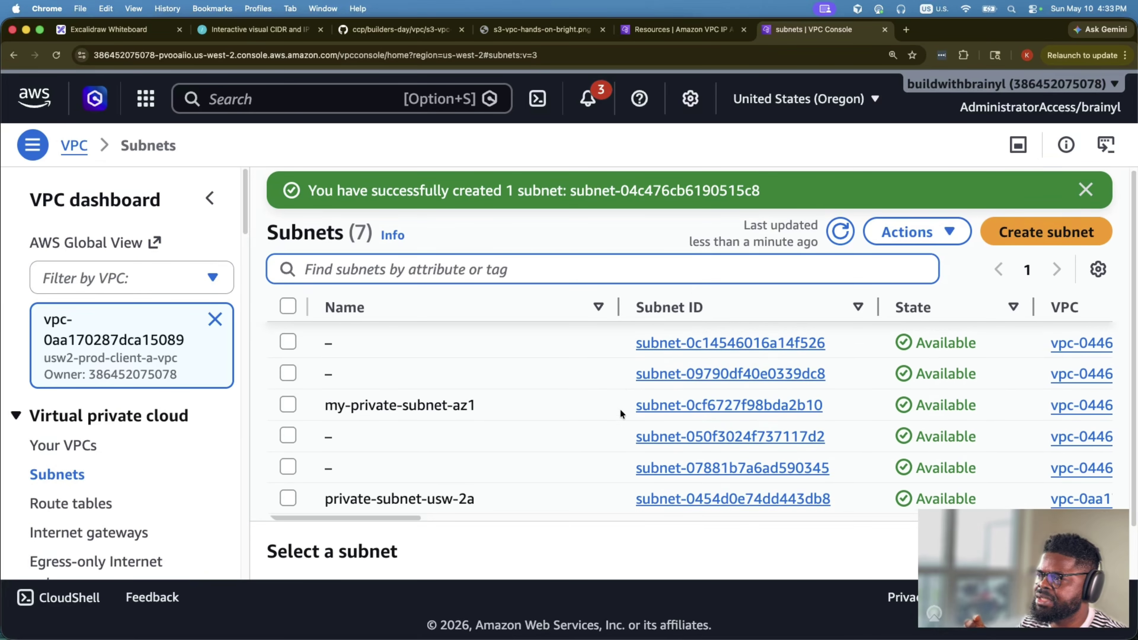
scroll(620, 409, "down", 1)
left_click(217, 320)
left_click(168, 281)
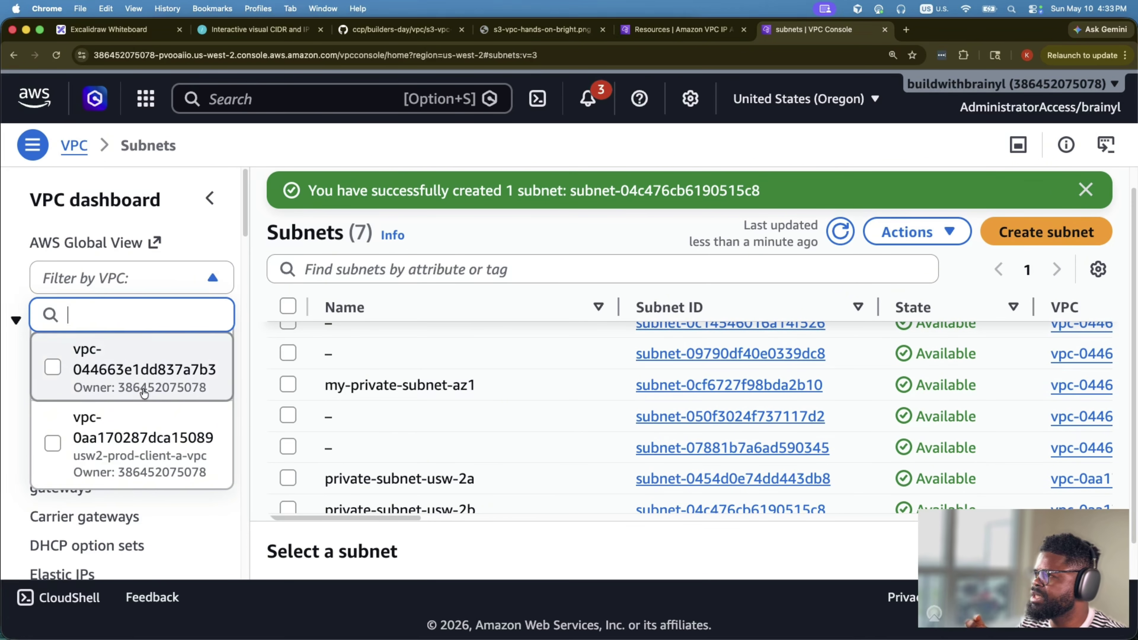
left_click(205, 432)
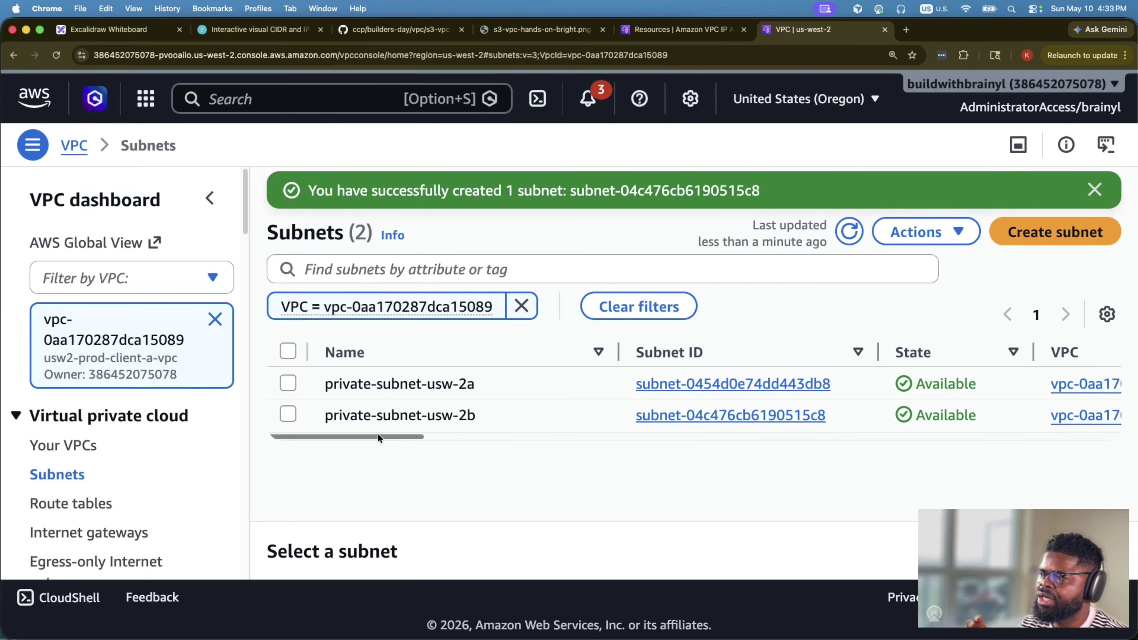
- Check the IPv4 CIDR allocated to private-subnet-usw-2b in the subnet list
left_click_drag(377, 435, 513, 435)
left_click_drag(742, 421, 824, 417)
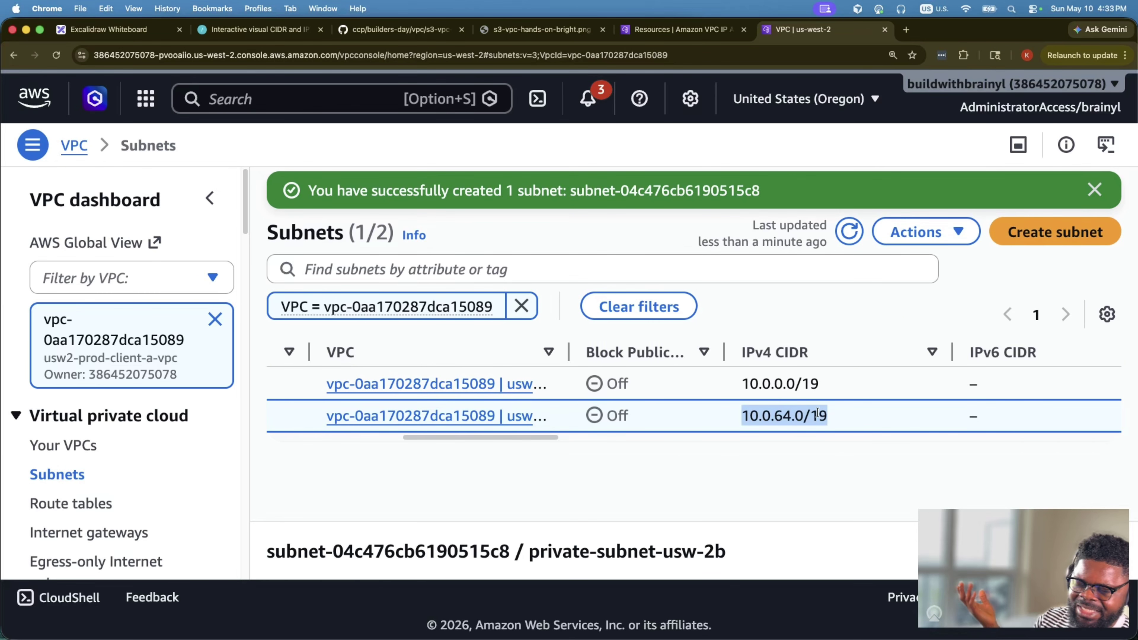
left_click(745, 414)
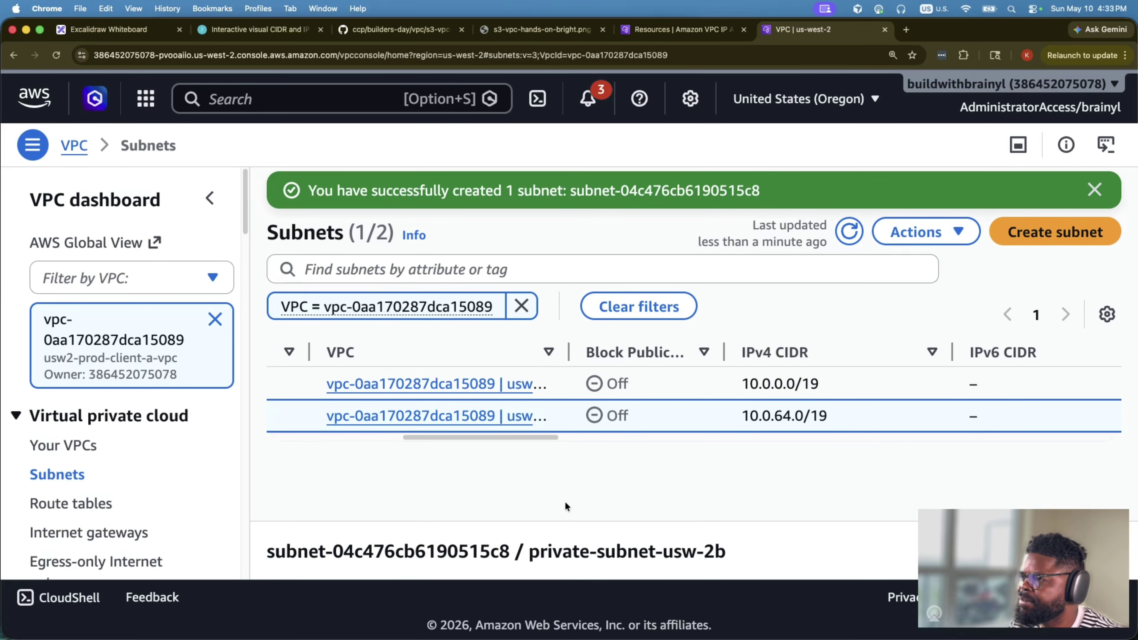
scroll(339, 434, "left", 5)
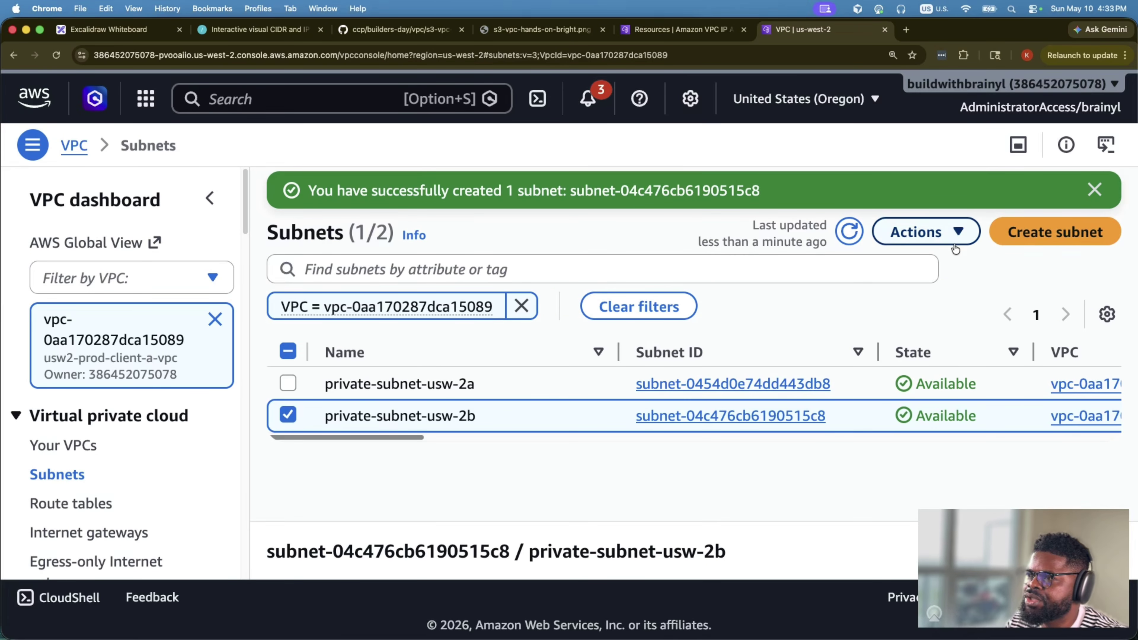
- Start creating another subnet in the VPC usw2-prod-client-a-vpc
left_click(1032, 229)
left_click(292, 332)
left_click(303, 434)
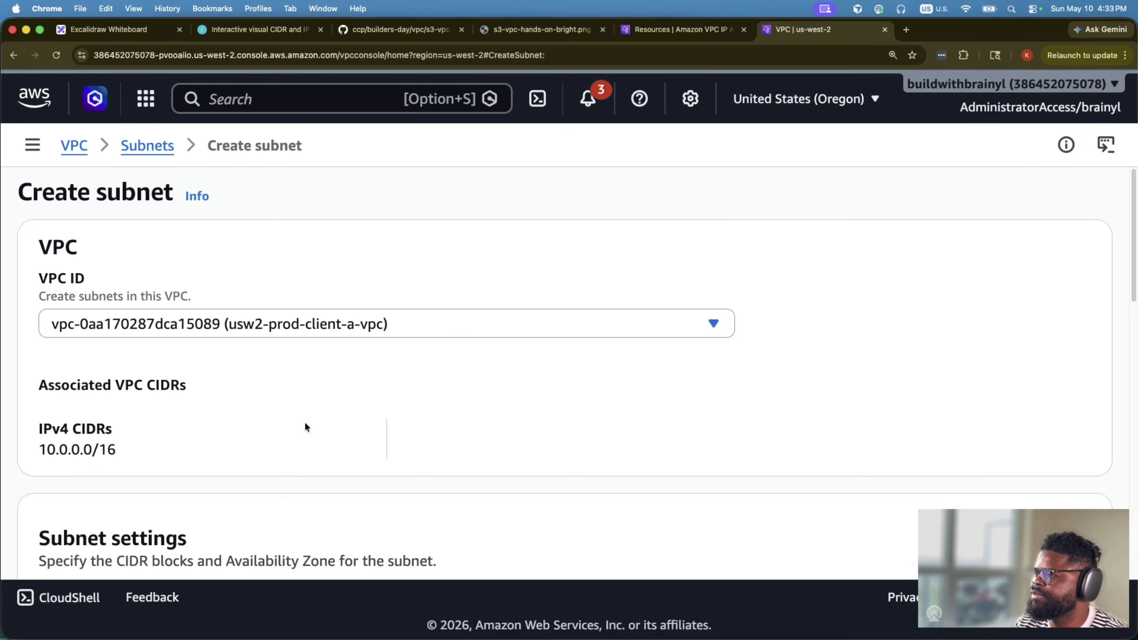
scroll(333, 395, "down", 6)
left_click(244, 436)
key("super+v")
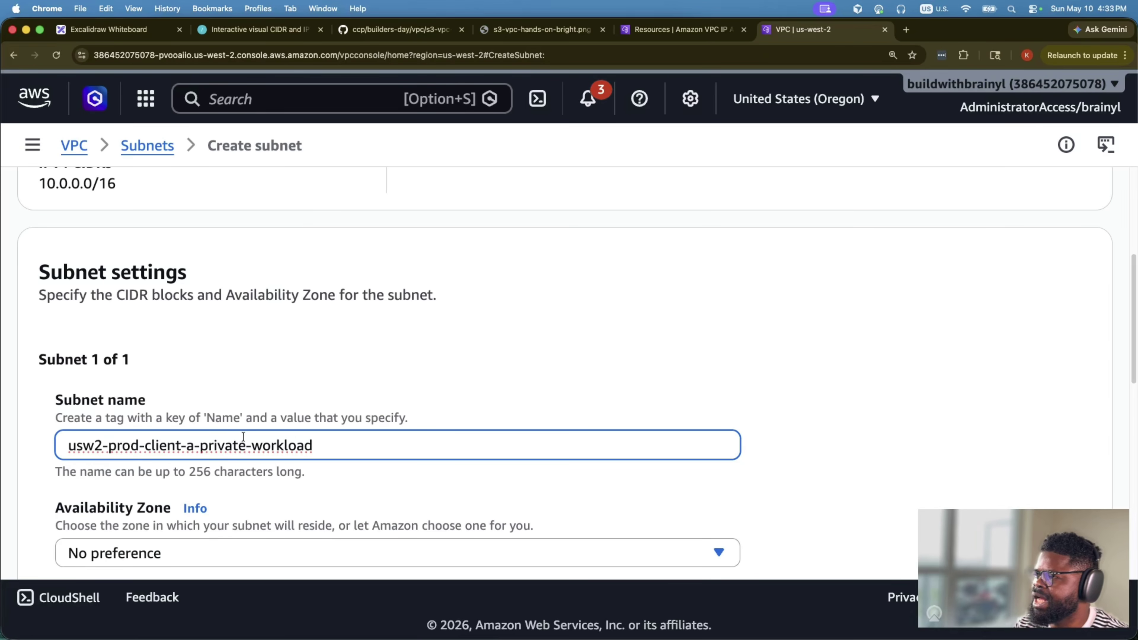
key("super+a")
key("super+c")
key("BackSpace")
- Add a tag with the key IpamPool and the value usw2-prod-client-a-private-workload to the new subnet
scroll(486, 409, "down", 10)
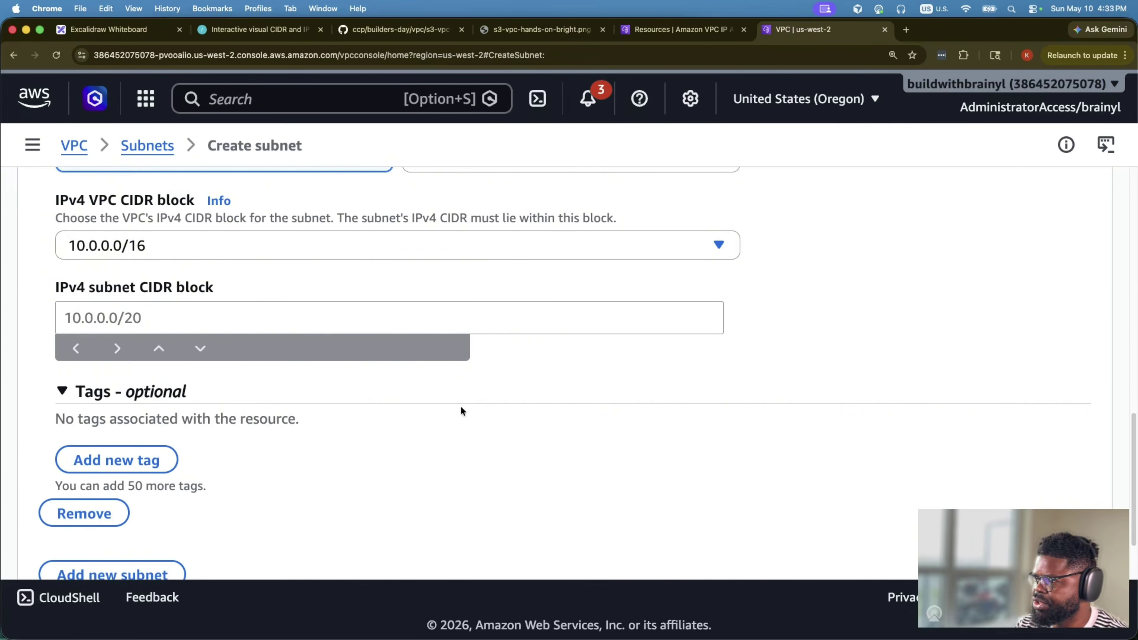
scroll(113, 370, "up", 10)
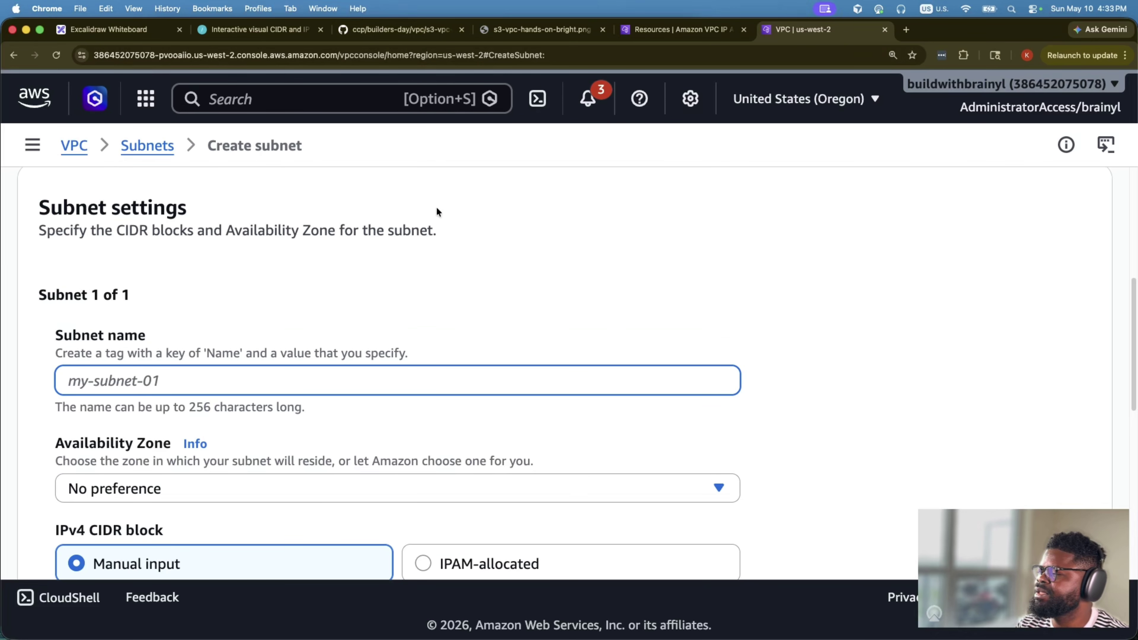
scroll(435, 204, "down", 8)
left_click(170, 478)
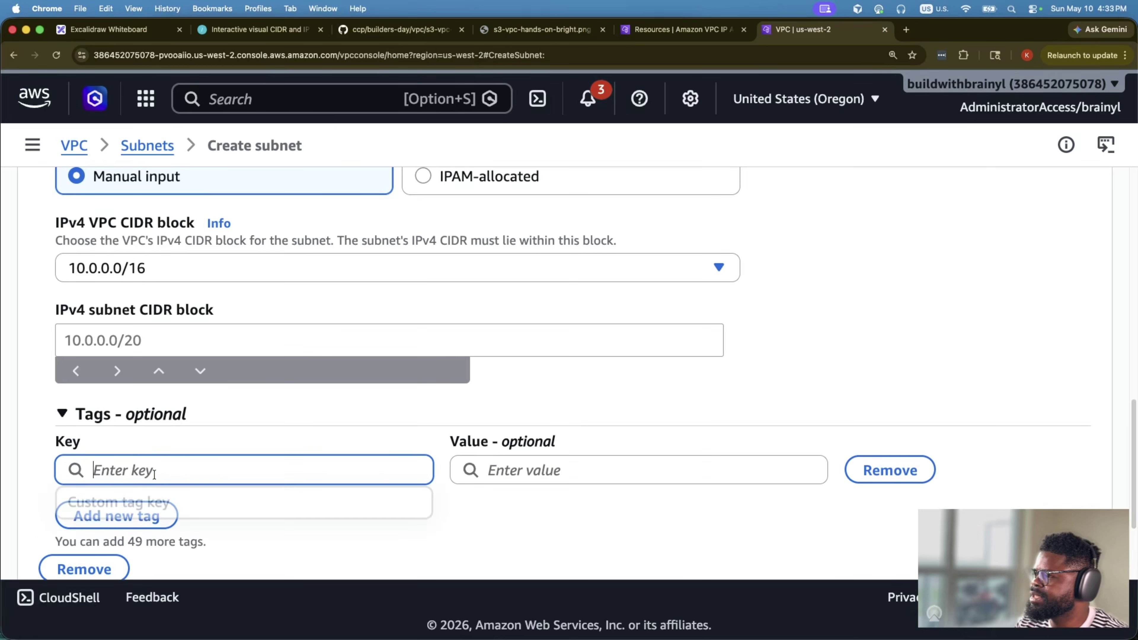
type("IpamP")
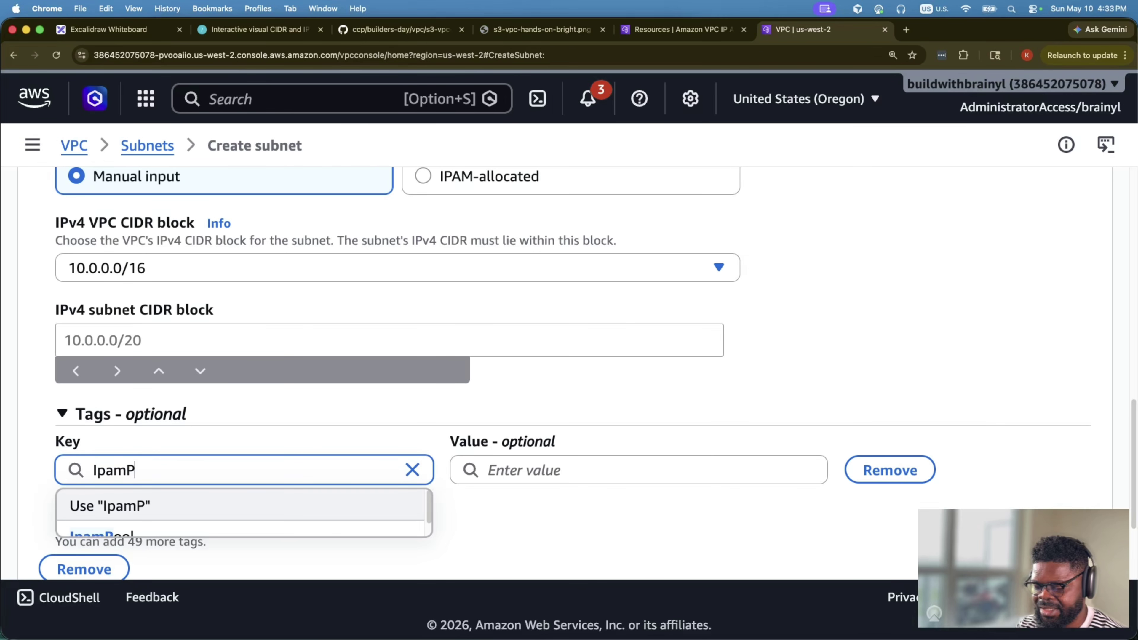
type("ool")
left_click(611, 466)
key("super+v")
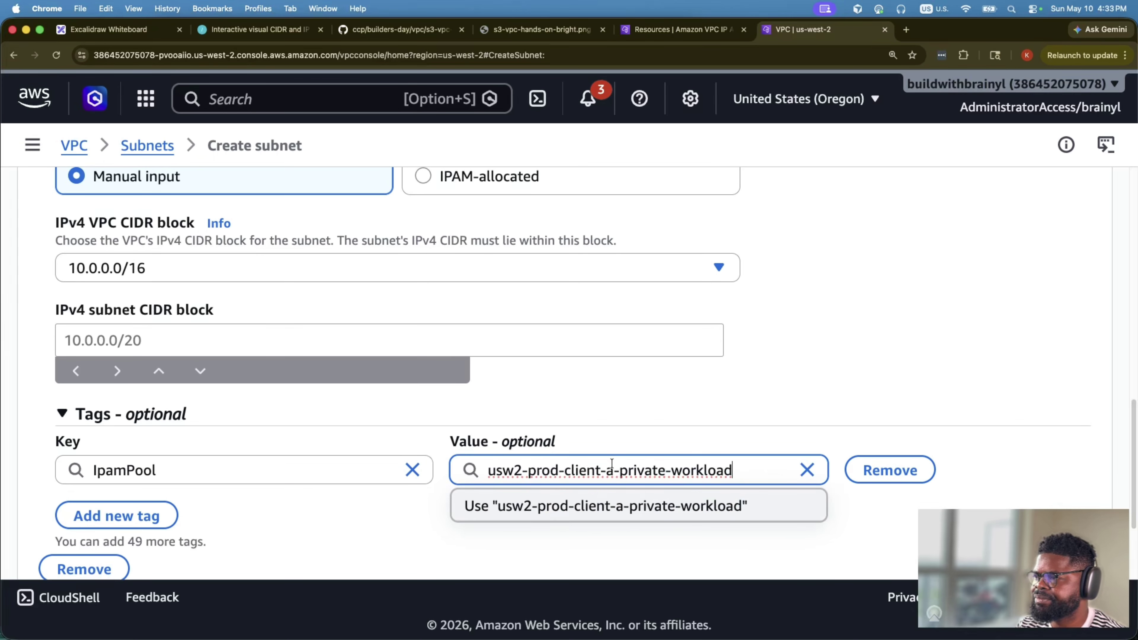
left_click(801, 330)
scroll(780, 323, "up", 1)
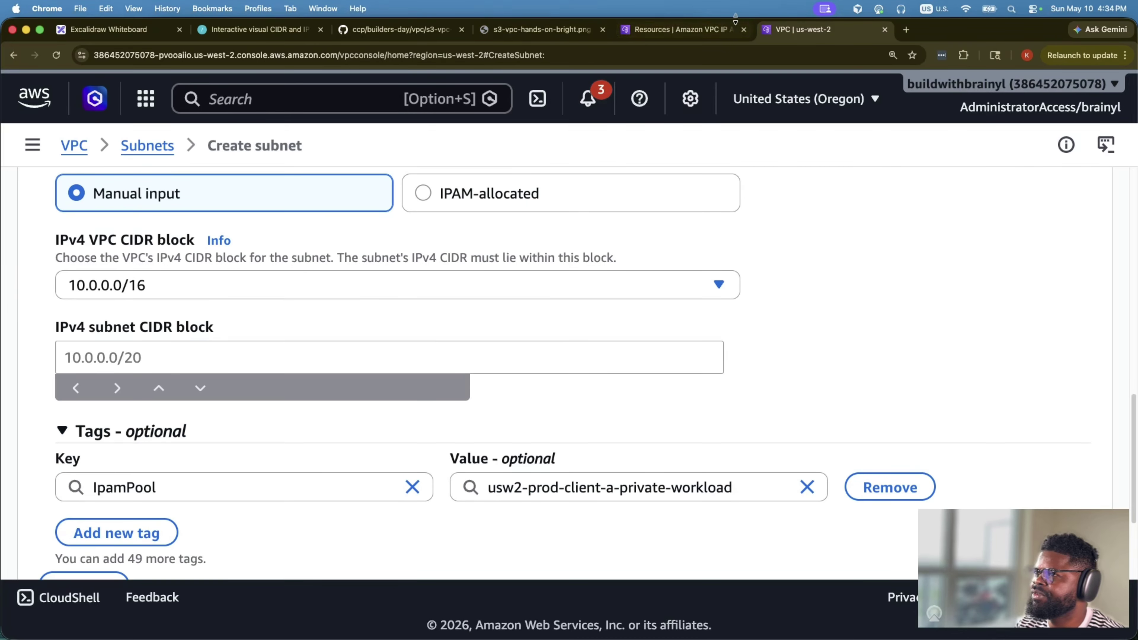
- Open the subnet list in a separate tab, filter it by usw2-prod-client-a-vpc and copy the name private-subnet-usw-2b
left_click(152, 154, "super")
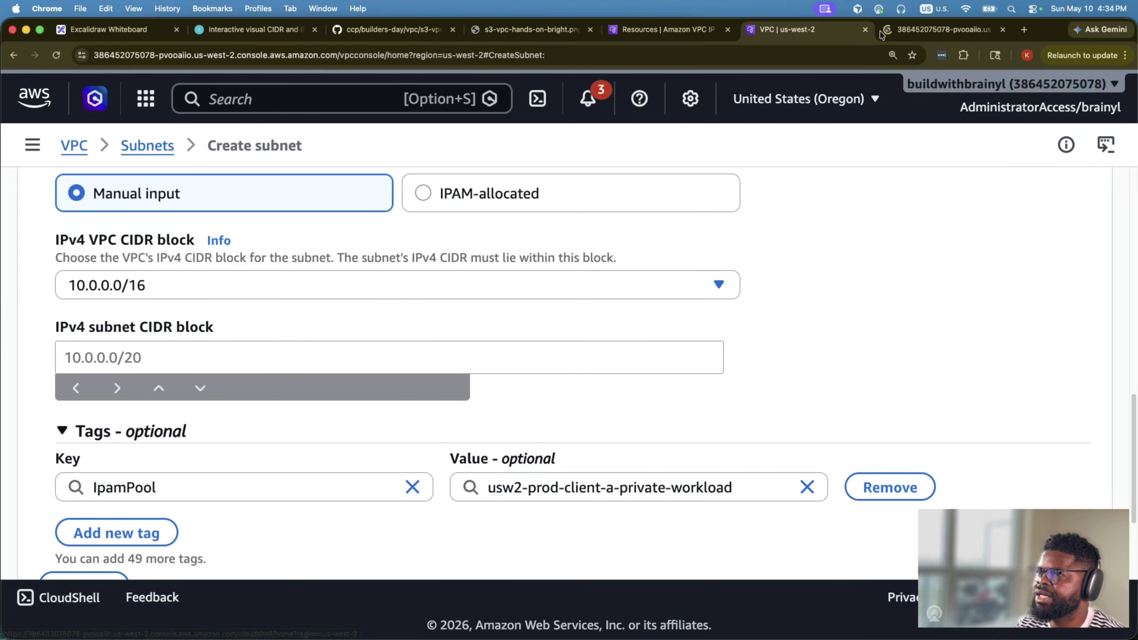
key("ctrl+Tab")
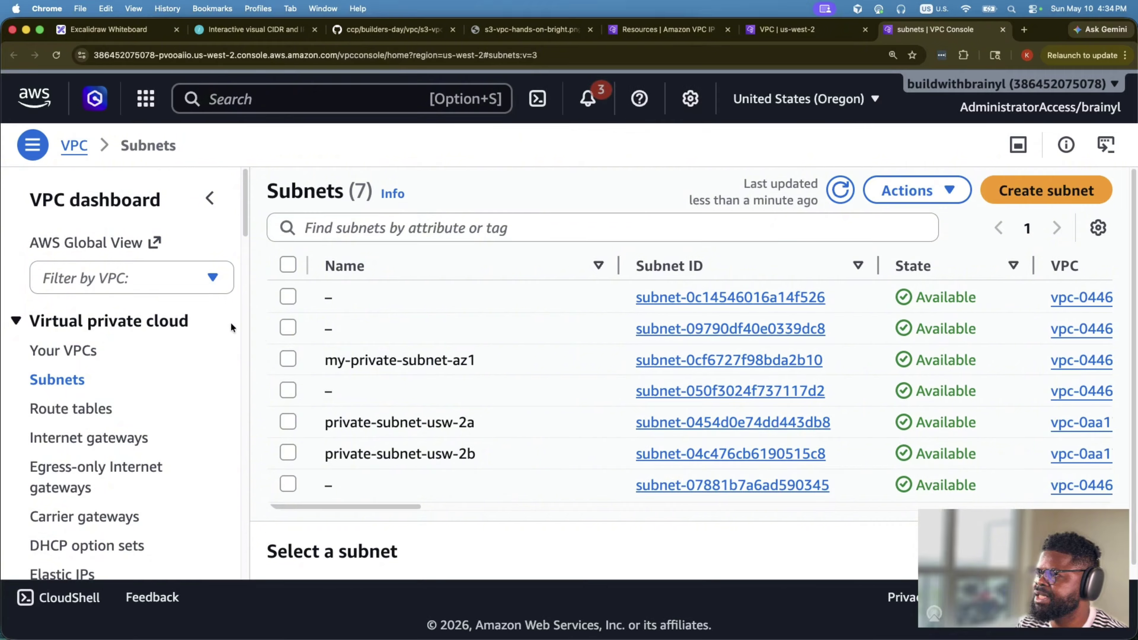
left_click(186, 279)
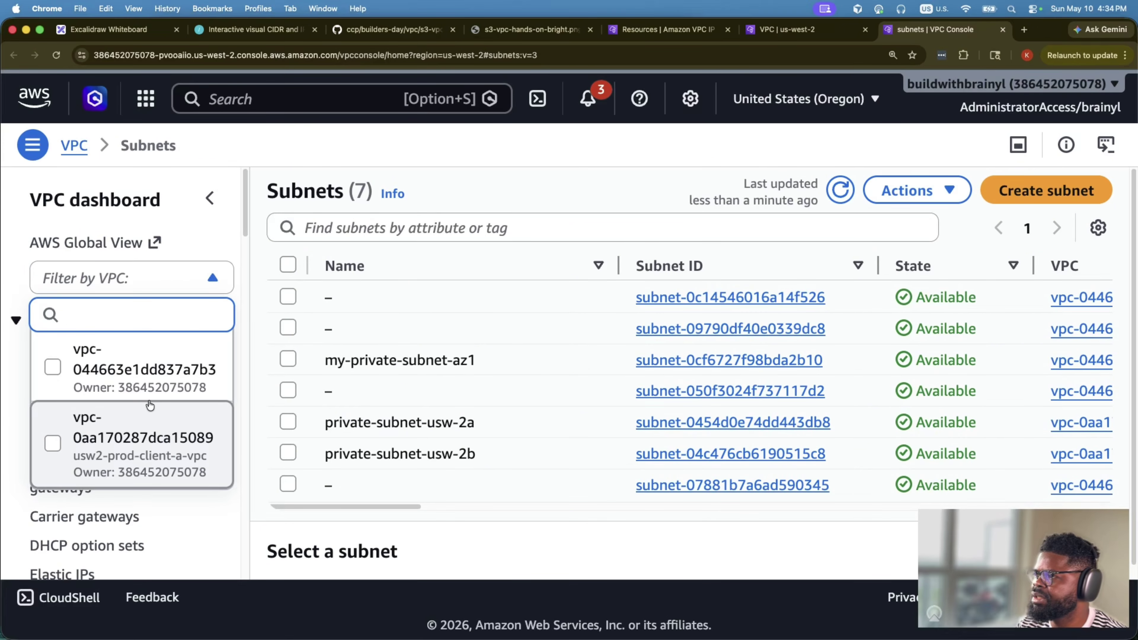
left_click(135, 434)
left_click(430, 374)
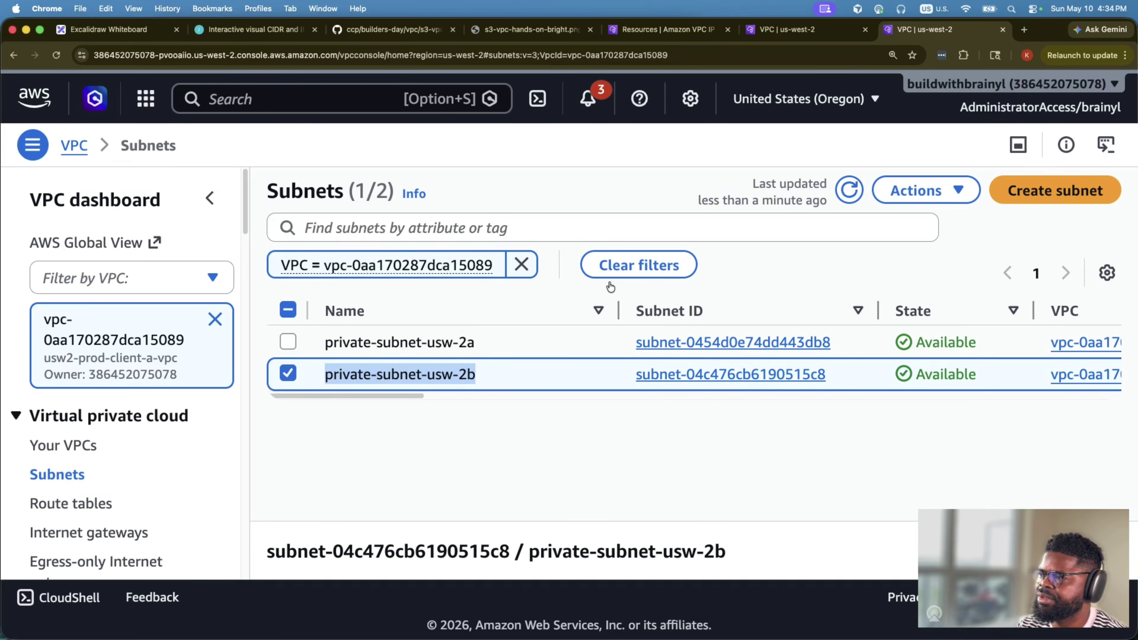
- In the subnet form, enter the name private-subnet-usw-2c and set the Availability Zone to usw2-az3 (us-west-2c)
left_click(778, 29)
scroll(300, 340, "up", 10)
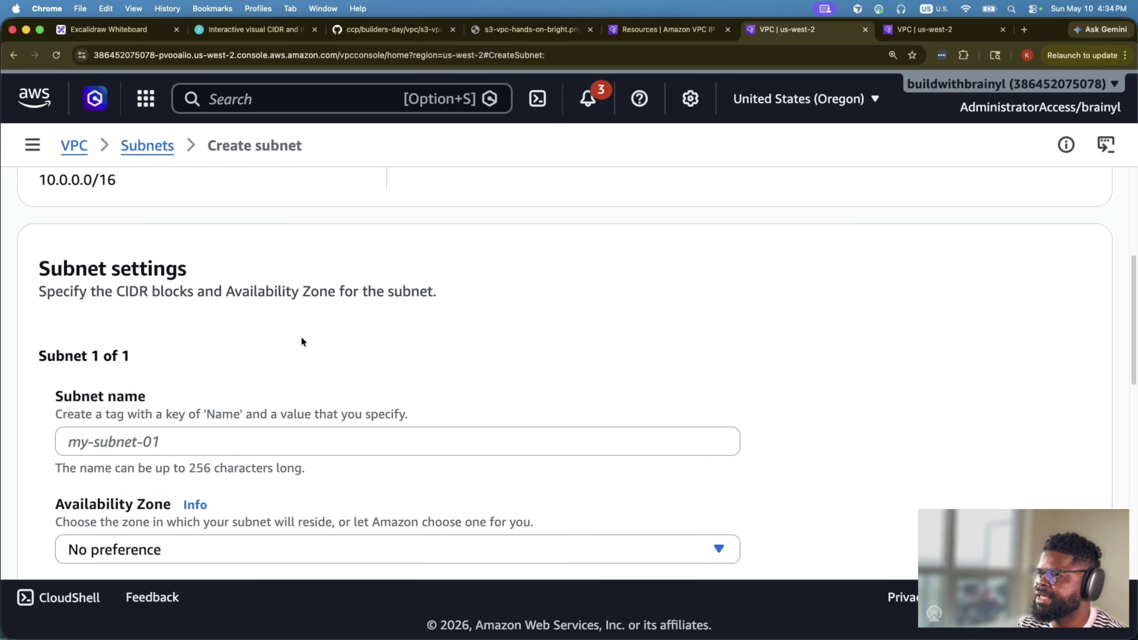
scroll(258, 371, "down", 1)
left_click(206, 514)
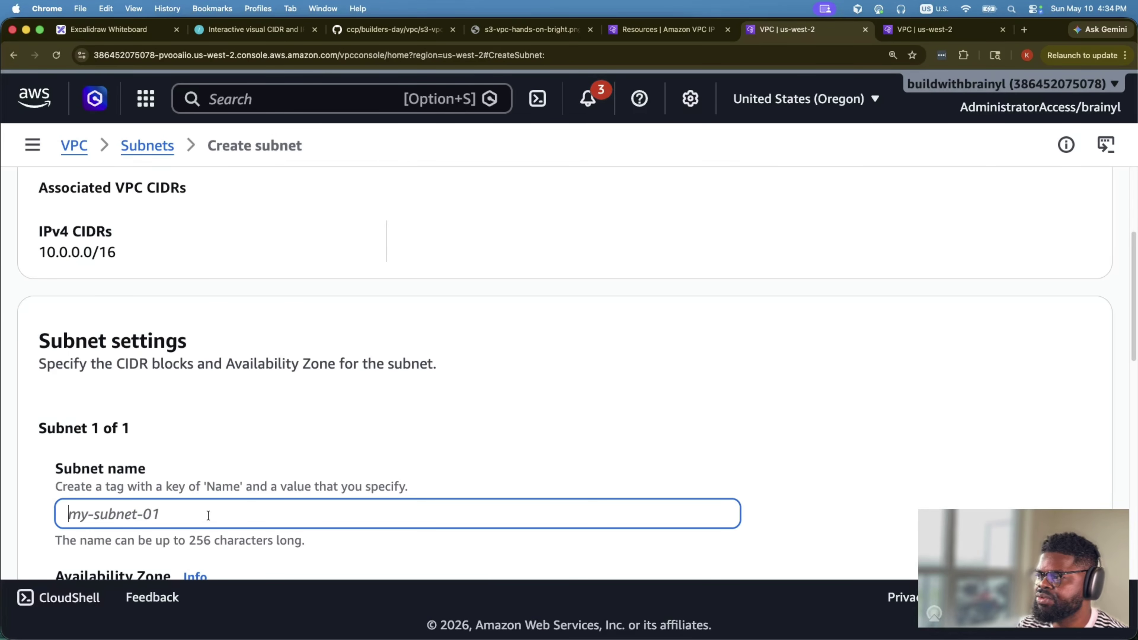
type("private-subnet-usw-2b")
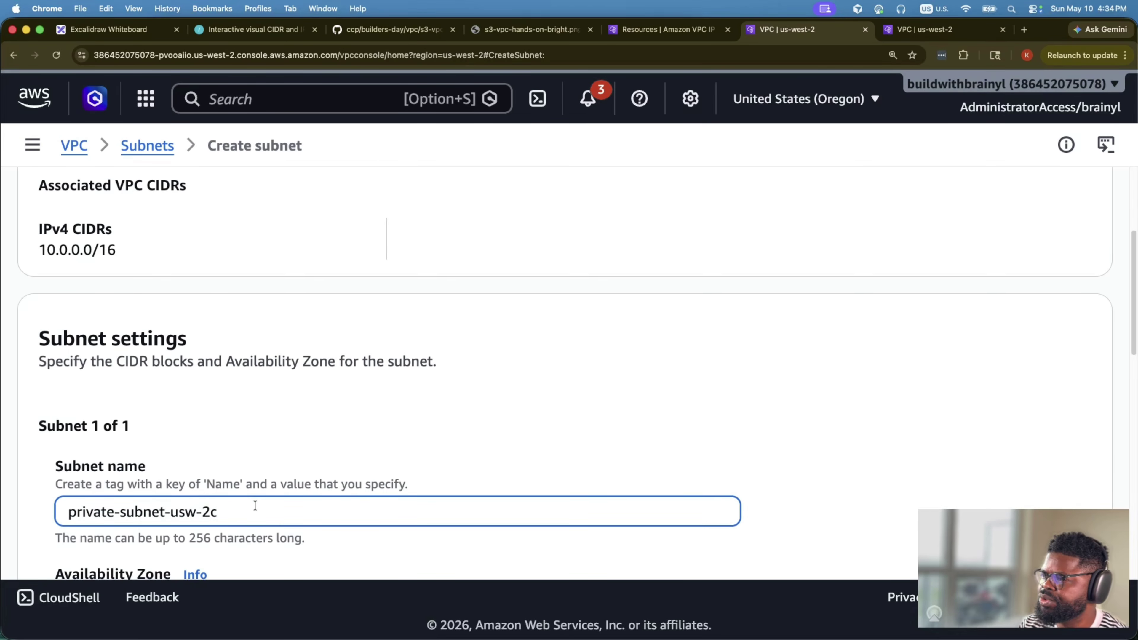
scroll(269, 493, "down", 5)
left_click(307, 379)
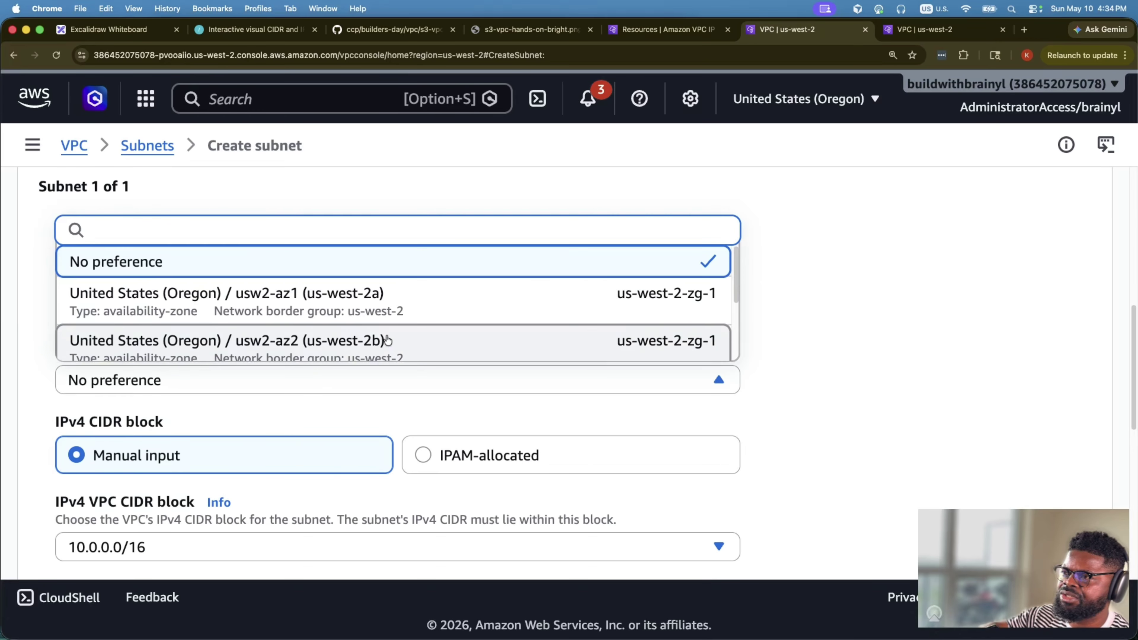
scroll(381, 338, "down", 3)
left_click(381, 297)
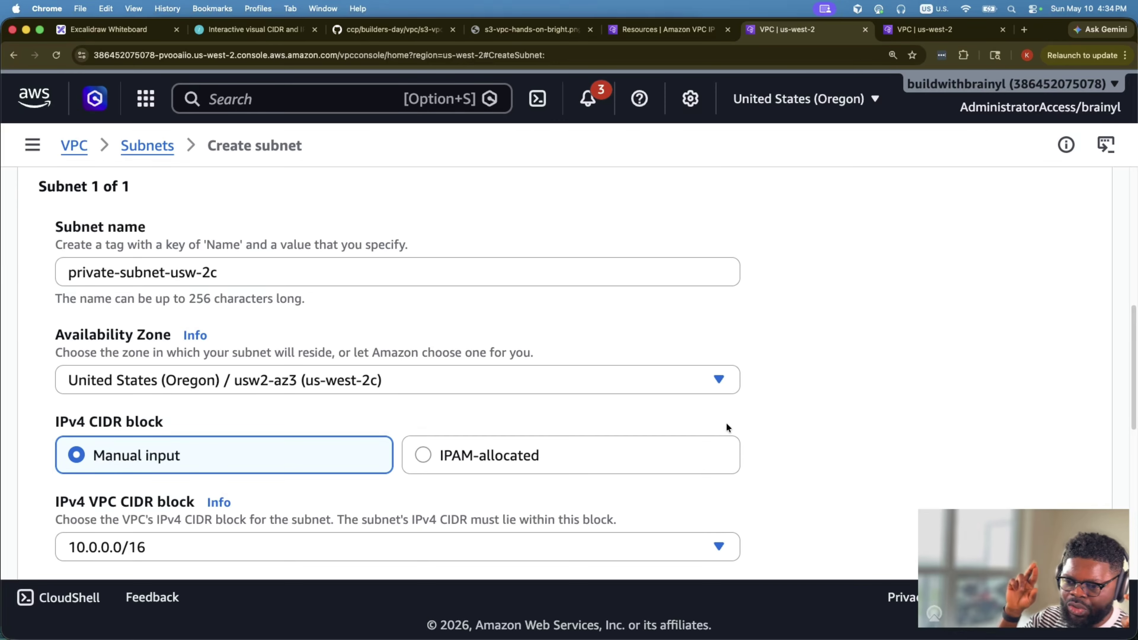
- Switch the IPv4 CIDR block to IPAM-allocated, using the usw2-prod-client-a-private-workload pool
scroll(823, 314, "down", 6)
scroll(591, 272, "up", 2)
left_click(529, 254)
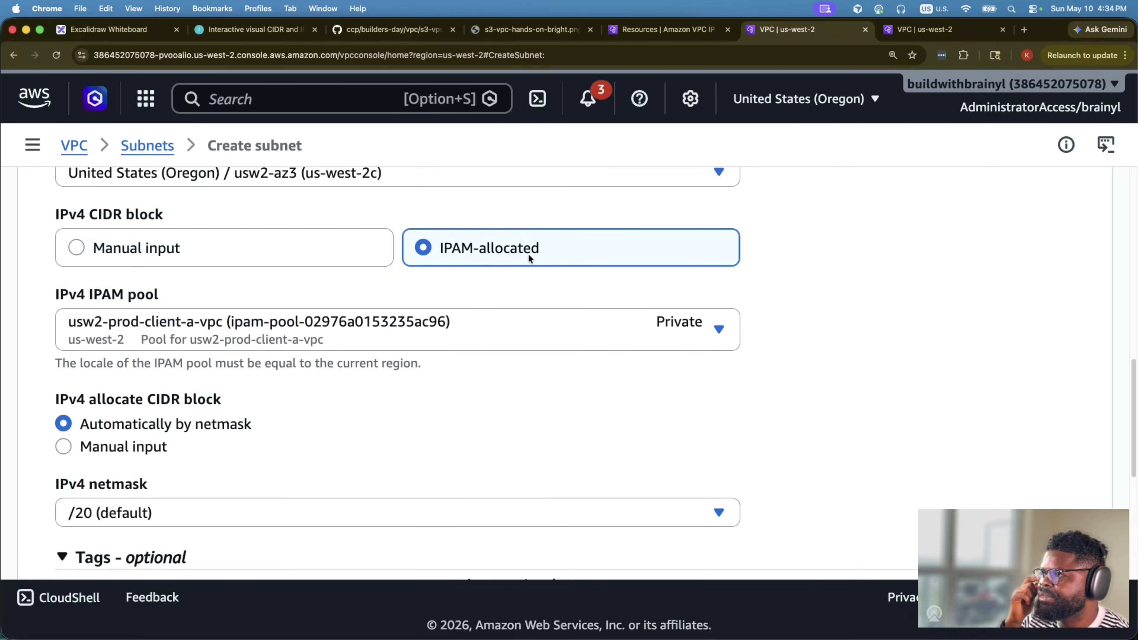
left_click(484, 321)
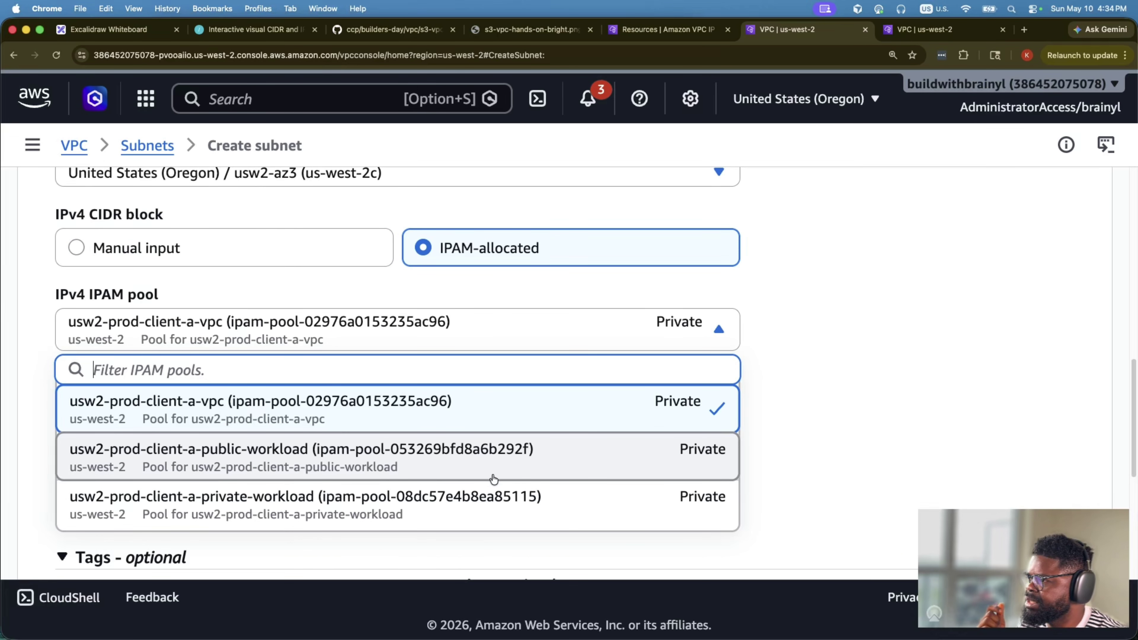
left_click(471, 507)
- Review the netmask and tags of private-subnet-usw-2c and create the subnet
scroll(639, 434, "down", 1)
scroll(638, 434, "down", 5)
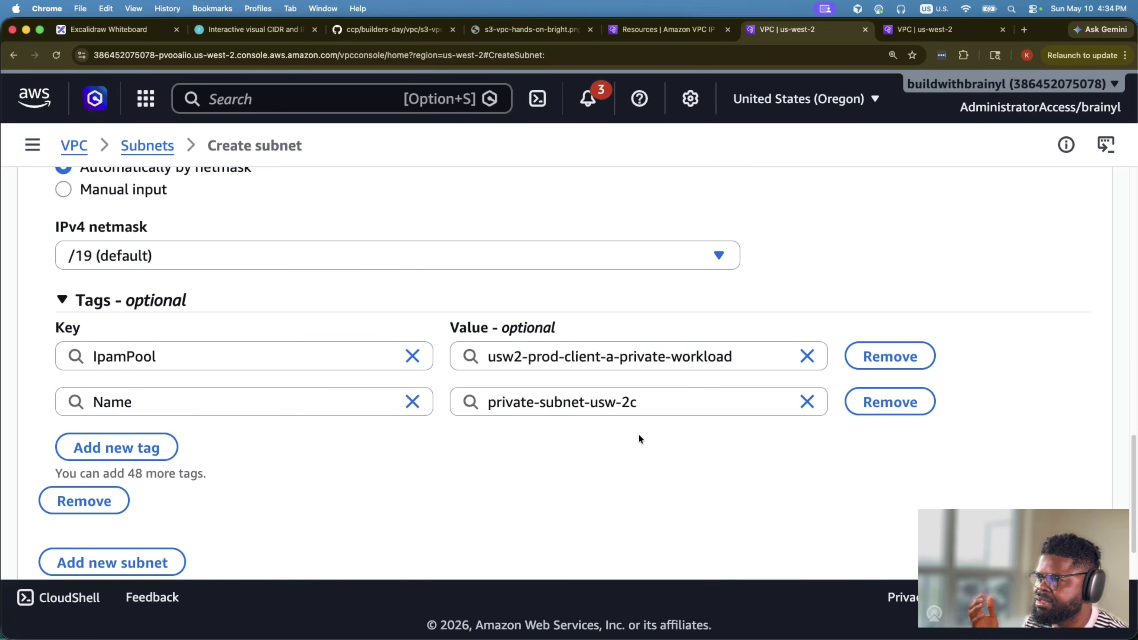
scroll(625, 434, "up", 2)
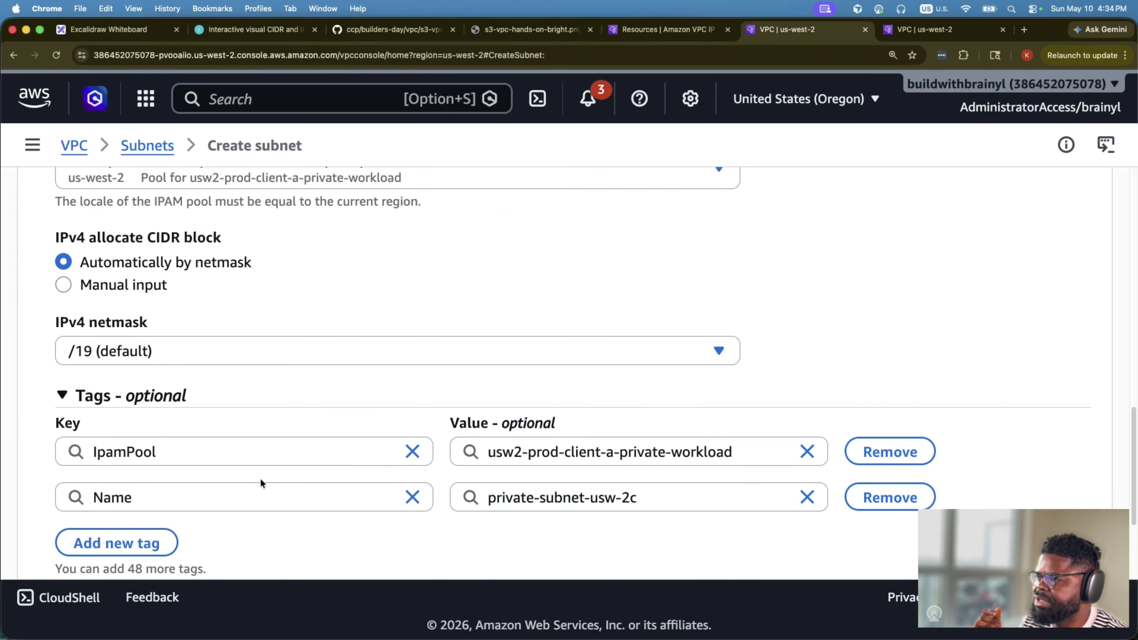
scroll(674, 458, "up", 2)
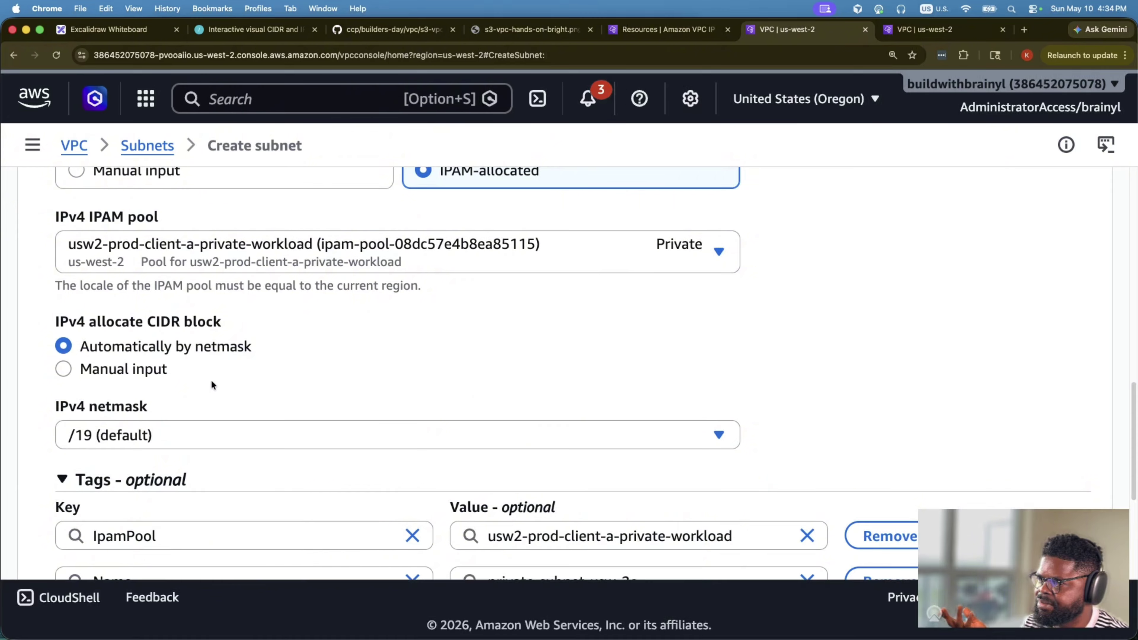
scroll(483, 414, "down", 5)
left_click(1058, 556)
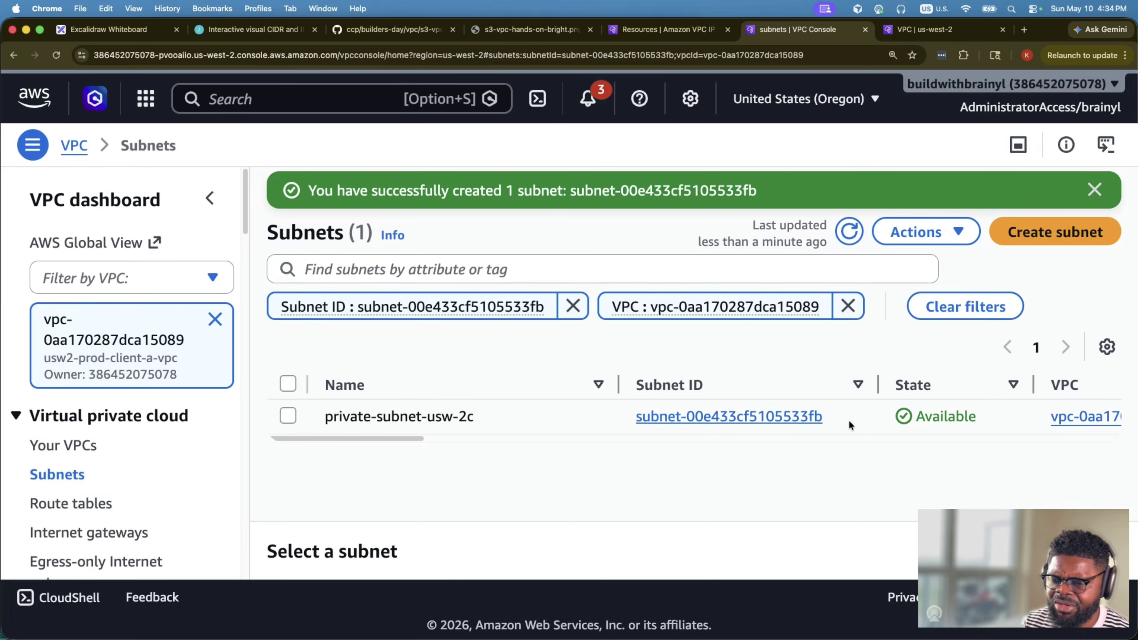
- Remove the subnet ID and VPC filters from the subnet list
left_click(842, 314)
left_click(573, 305)
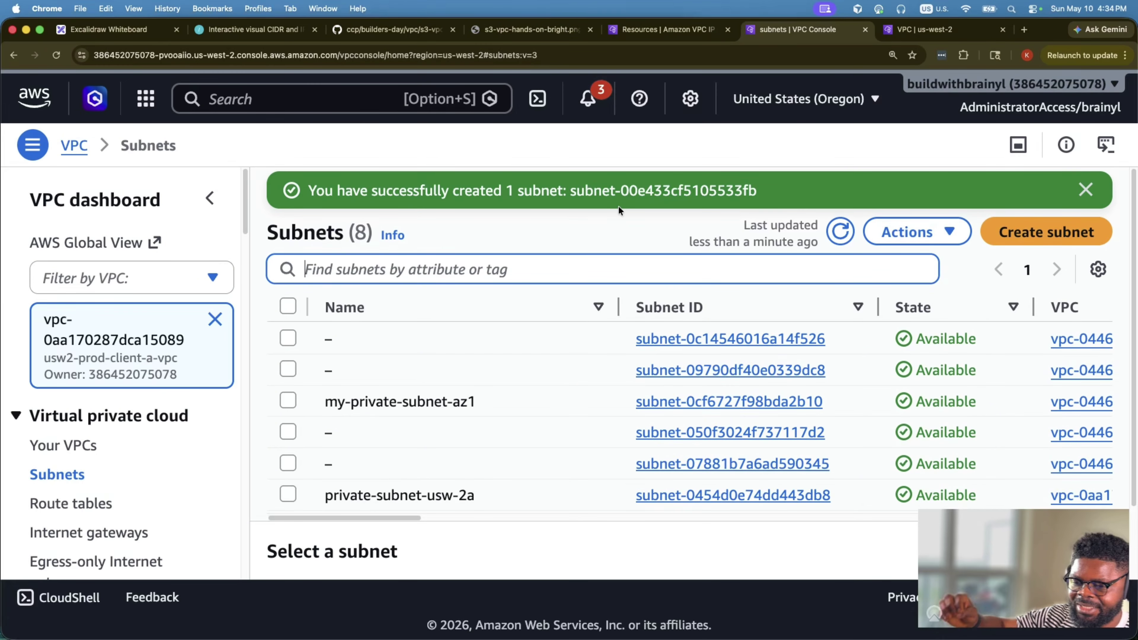
- Review the S3 VPC architecture diagram and the whiteboard's IP plan from the root pool down to the usw2 environment pools
left_click(549, 35)
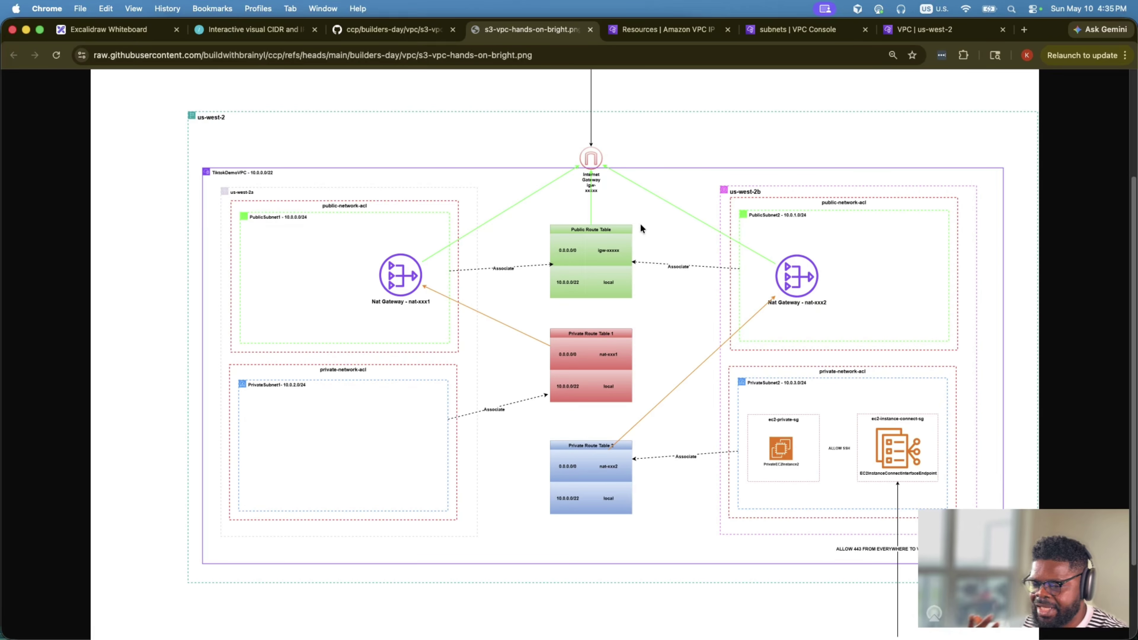
left_click(74, 30)
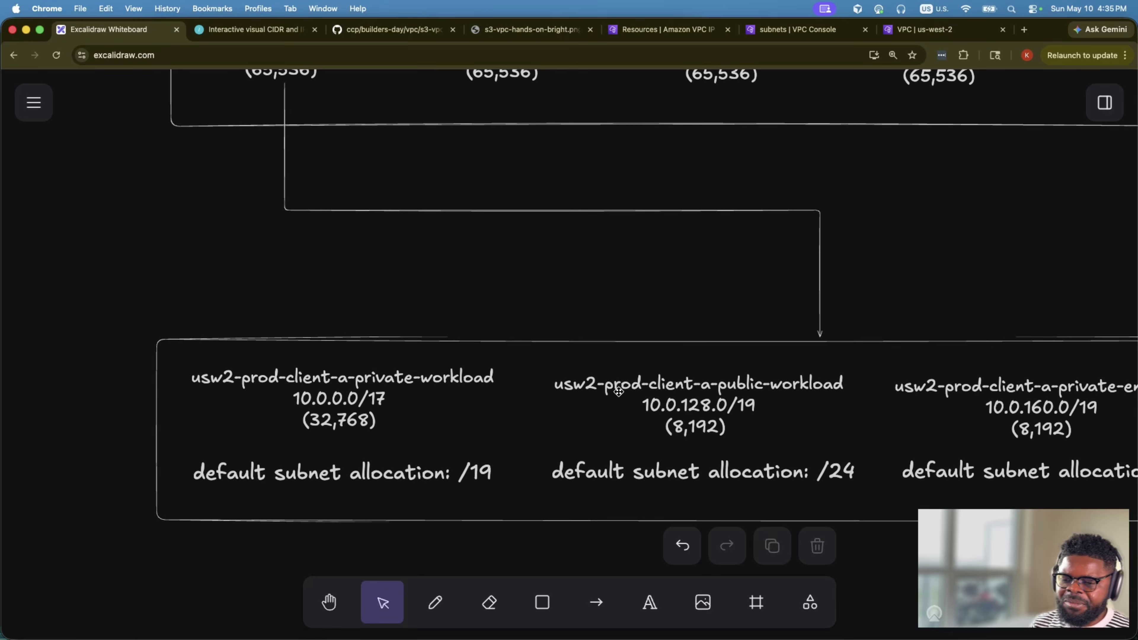
scroll(672, 358, "up", 15)
scroll(742, 341, "down", 5)
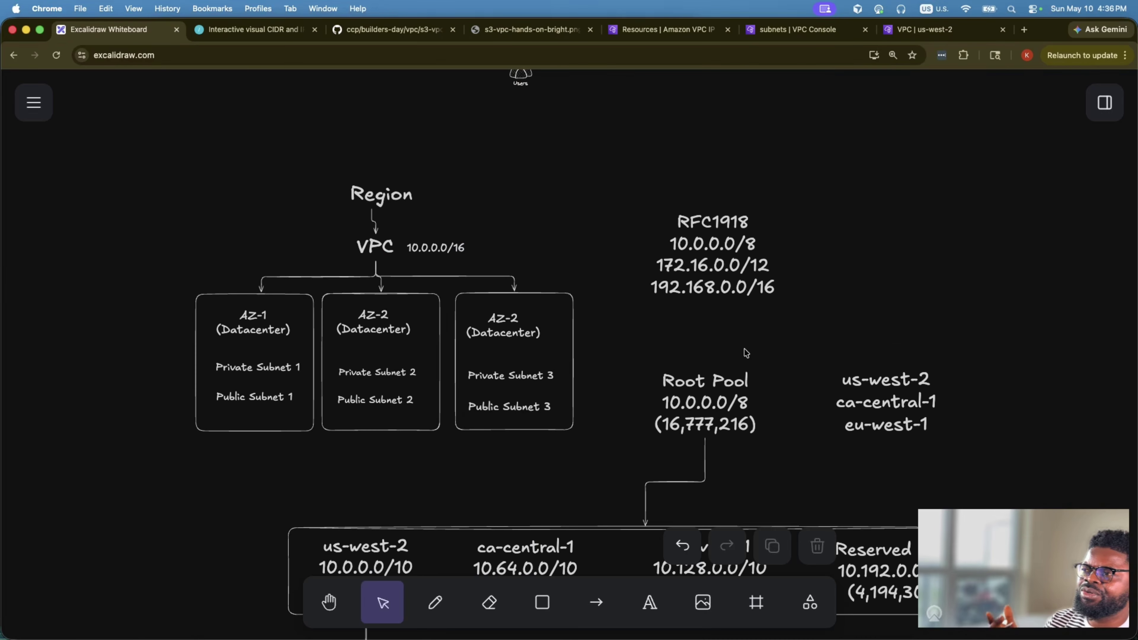
scroll(560, 493, "down", 6)
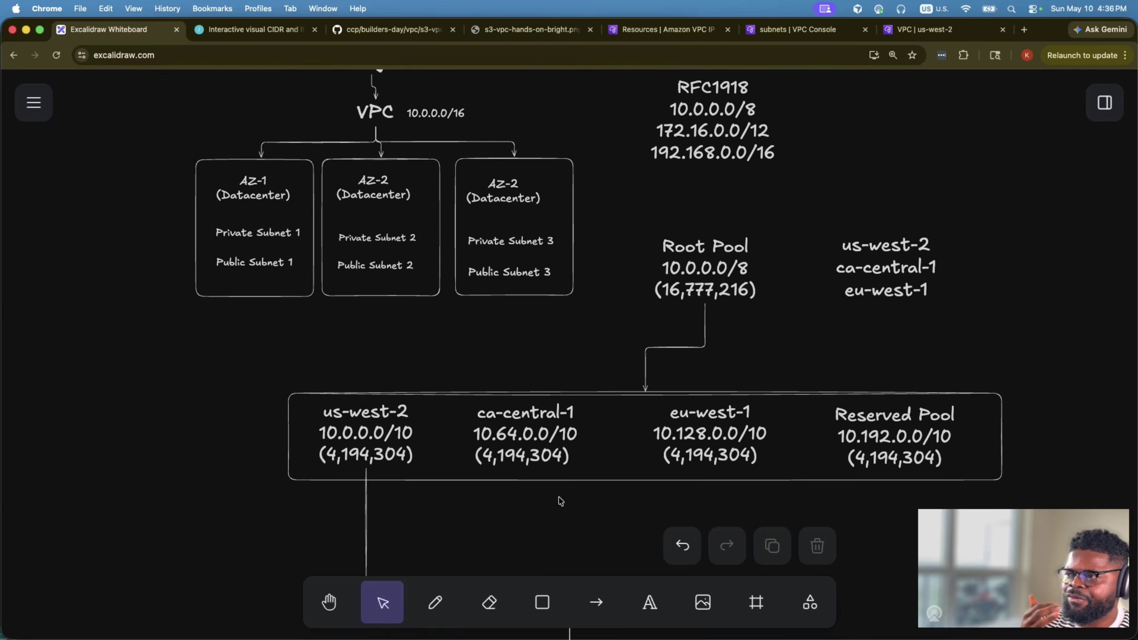
scroll(560, 493, "down", 5)
scroll(565, 464, "up", 1)
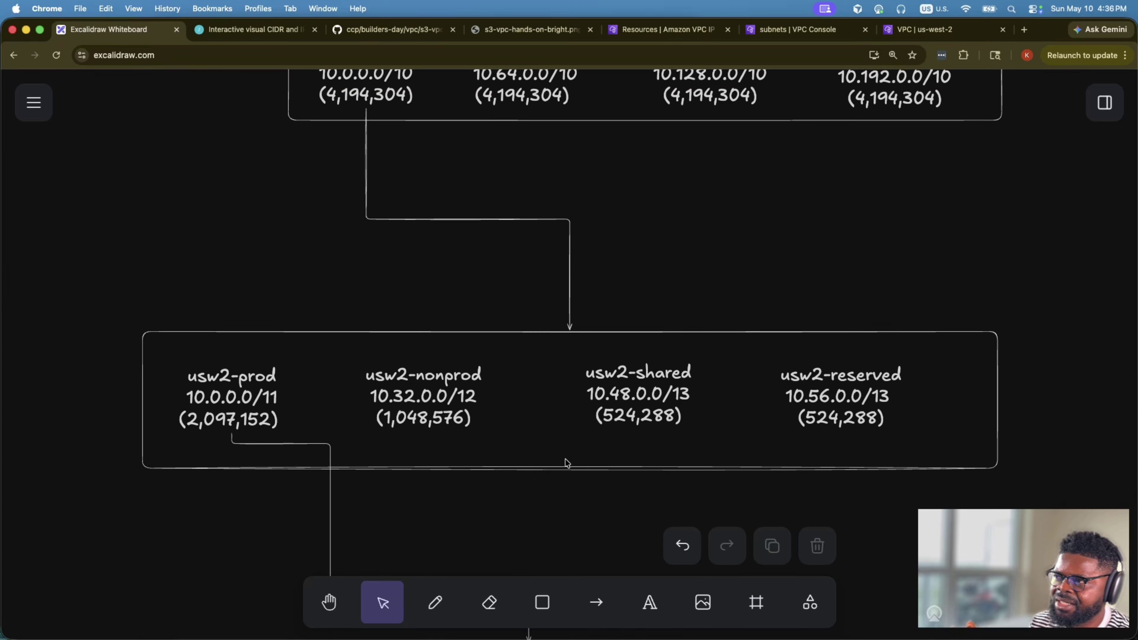
scroll(526, 426, "down", 1)
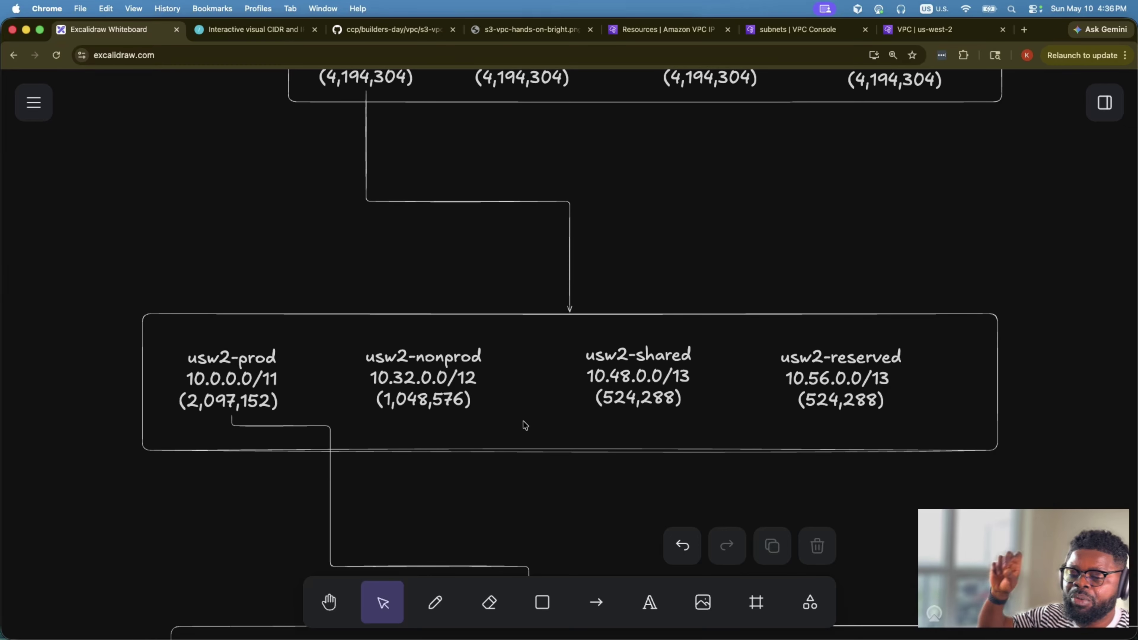
scroll(524, 425, "down", 5)
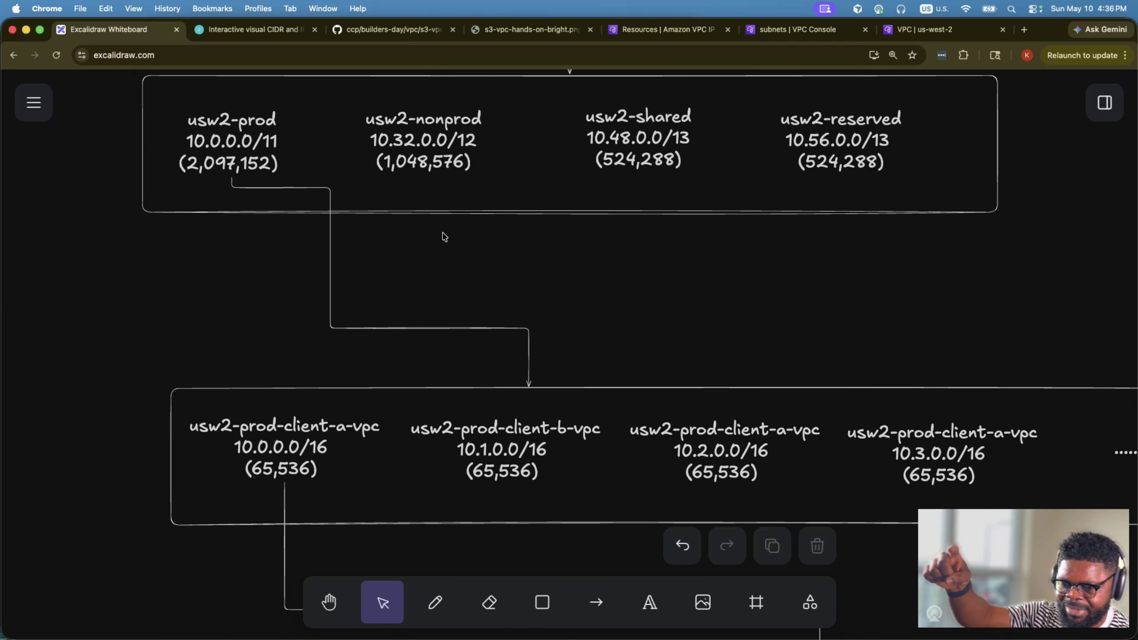
- Compare the usw2-prod pool on the whiteboard with the client A and client B VPC ranges beneath it
left_click(272, 147)
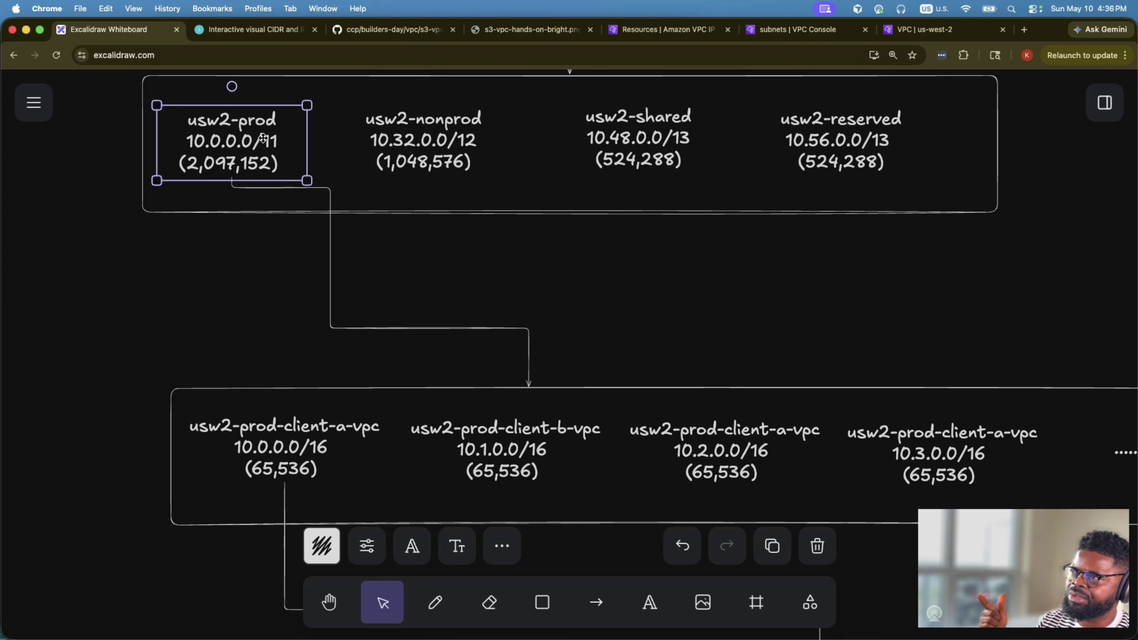
left_click(306, 451)
scroll(387, 446, "up", 1)
scroll(386, 446, "down", 5)
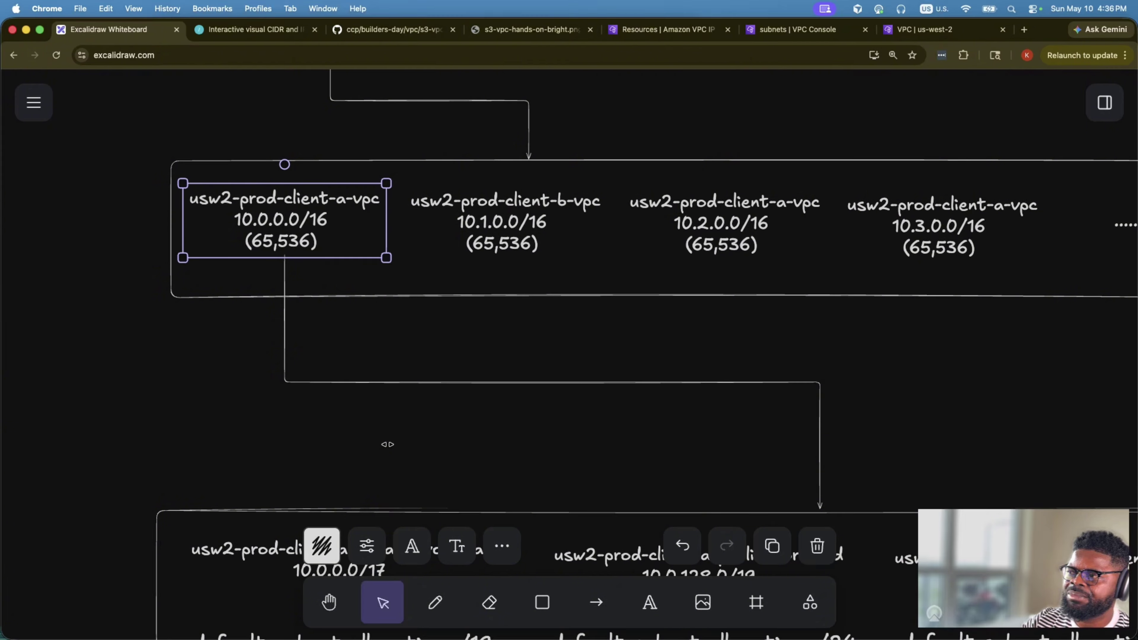
scroll(389, 445, "up", 2)
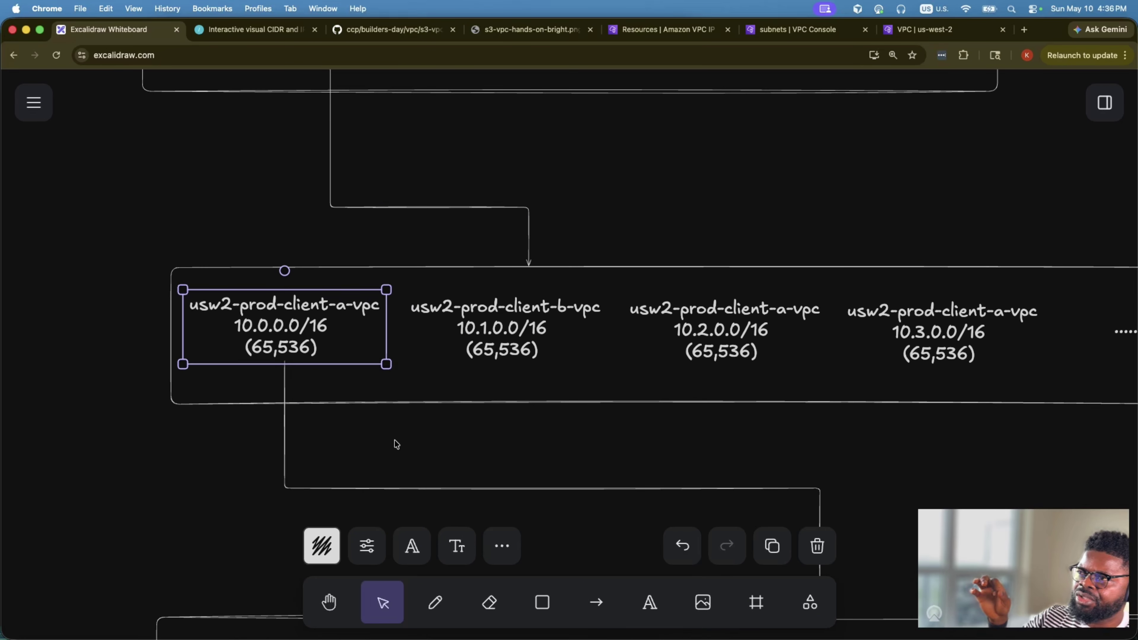
left_click(510, 346)
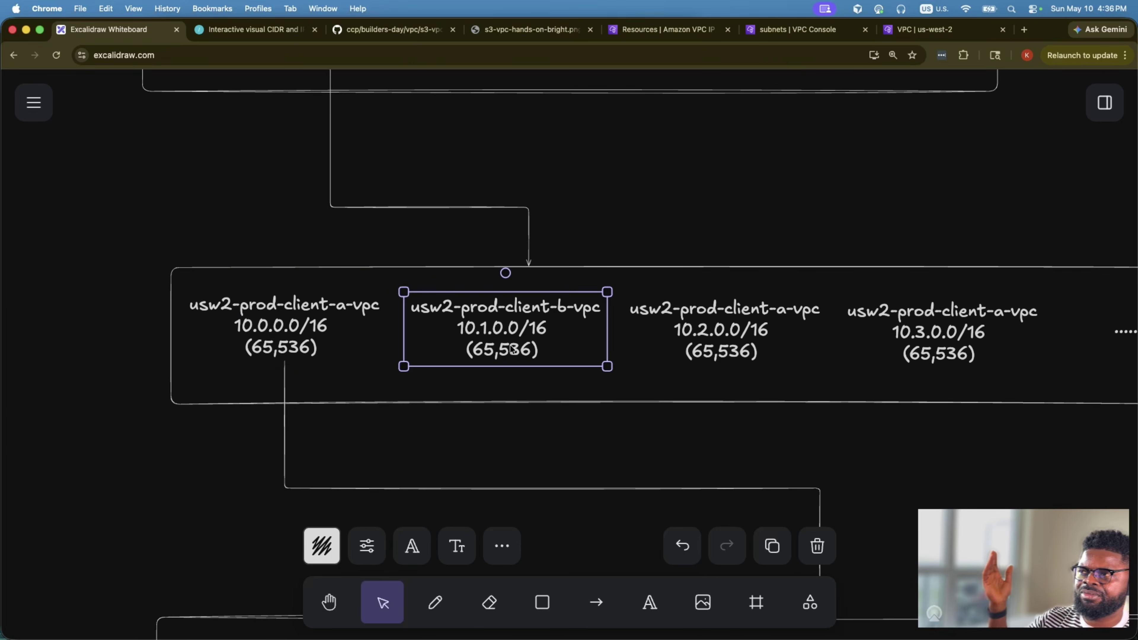
- Compare the usw2-nonprod pool with usw2-prod and its client VPCs on the whiteboard, and review the regional pools
scroll(510, 346, "up", 4)
left_click(444, 220)
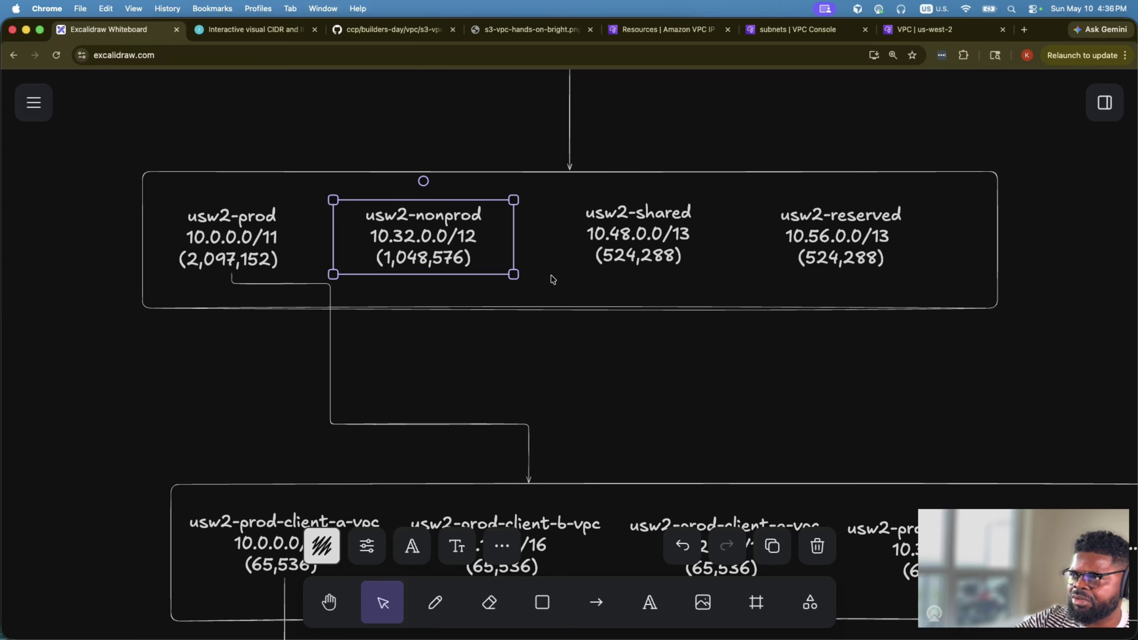
scroll(646, 225, "down", 2)
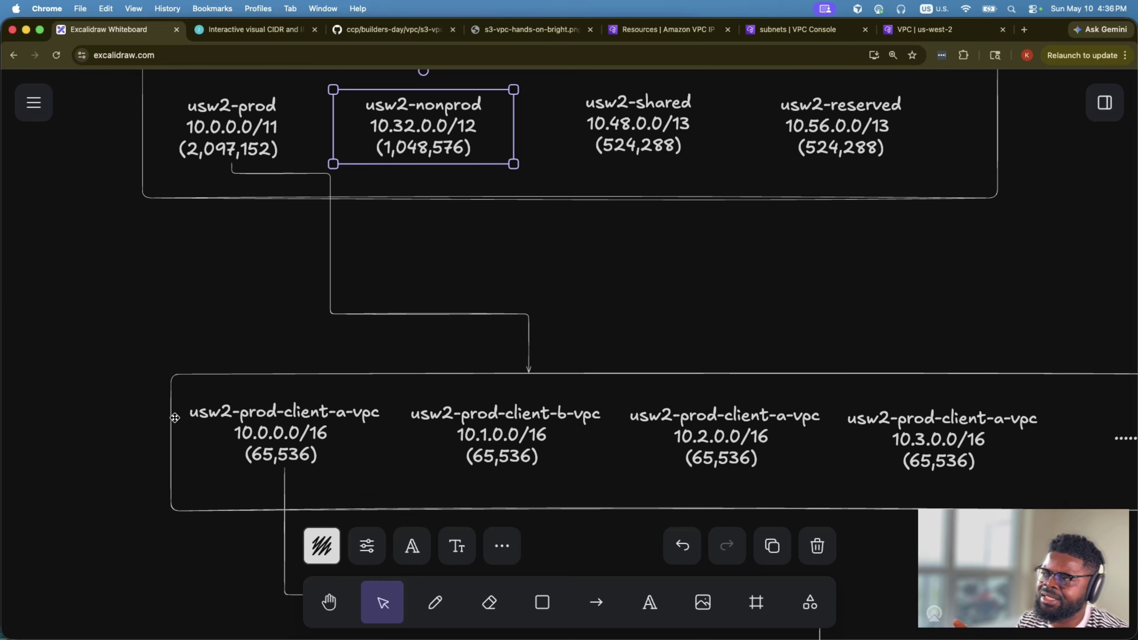
left_click(218, 425)
left_click(211, 142)
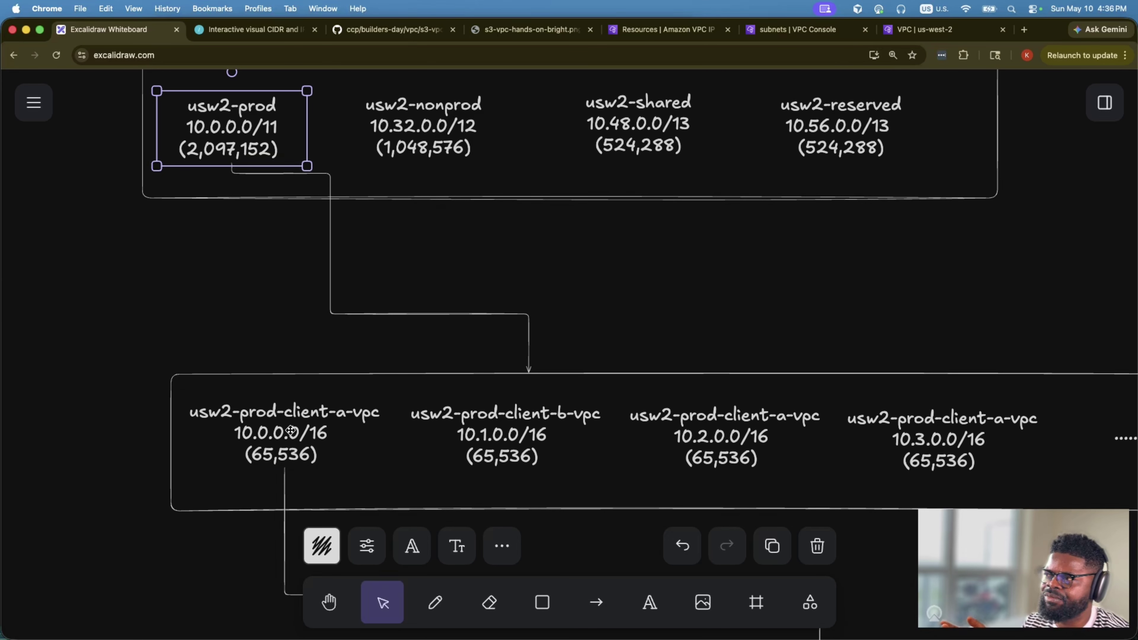
left_click(292, 433)
left_click(255, 154)
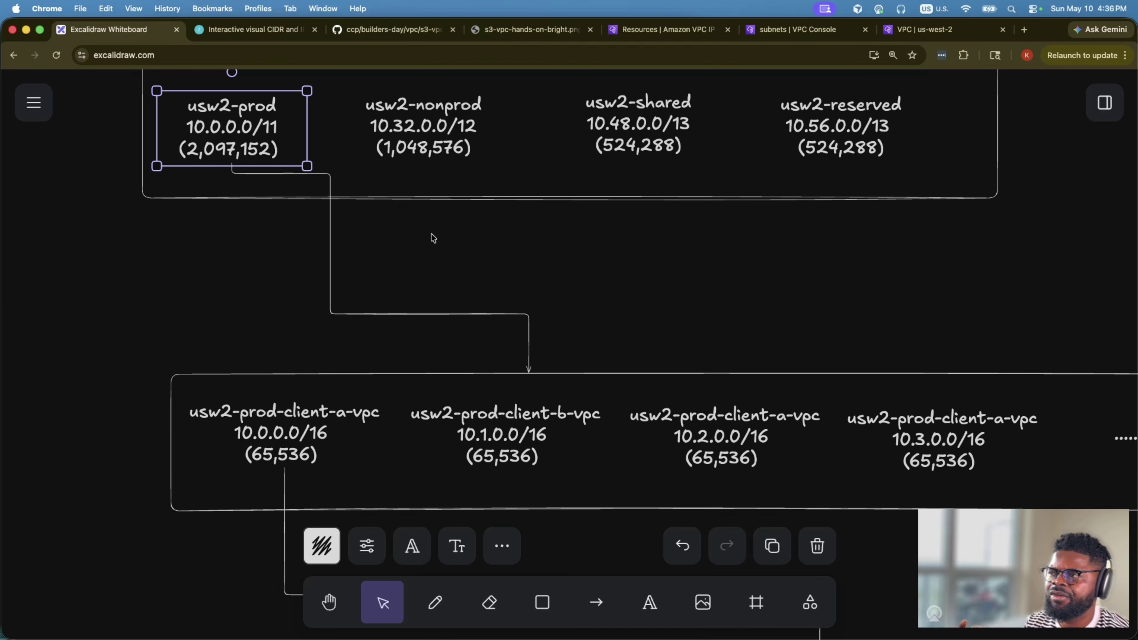
left_click(393, 129)
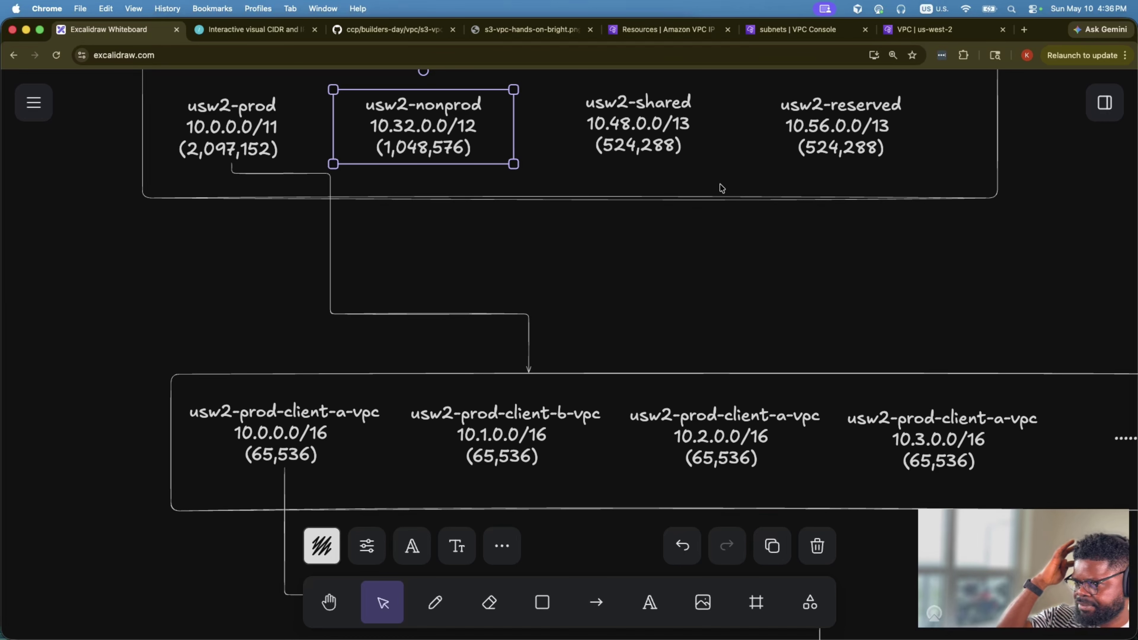
scroll(745, 219, "up", 15)
scroll(745, 219, "down", 10)
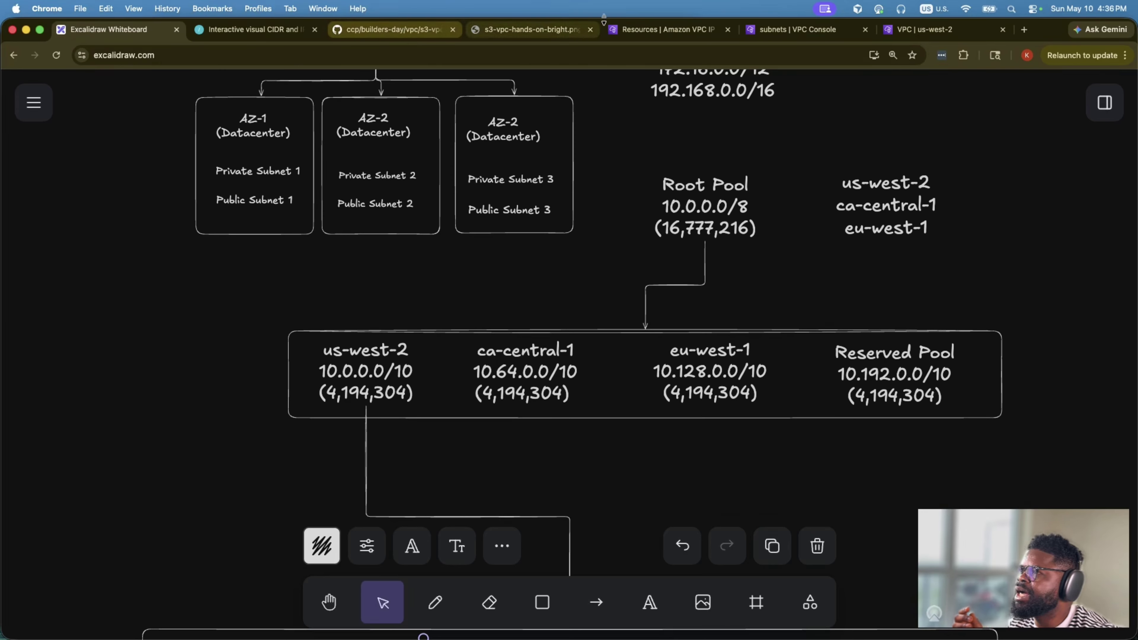
- Return to the VPC console's subnet list and filter it by usw2-prod-client-a-vpc
left_click(802, 29)
left_click(645, 216)
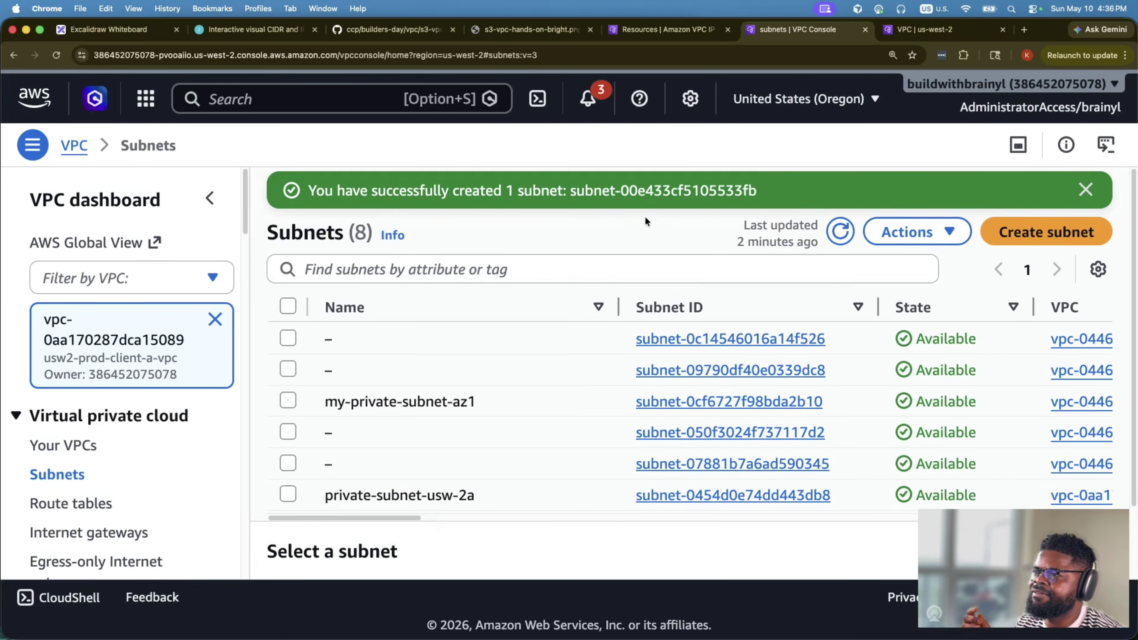
scroll(587, 381, "down", 3)
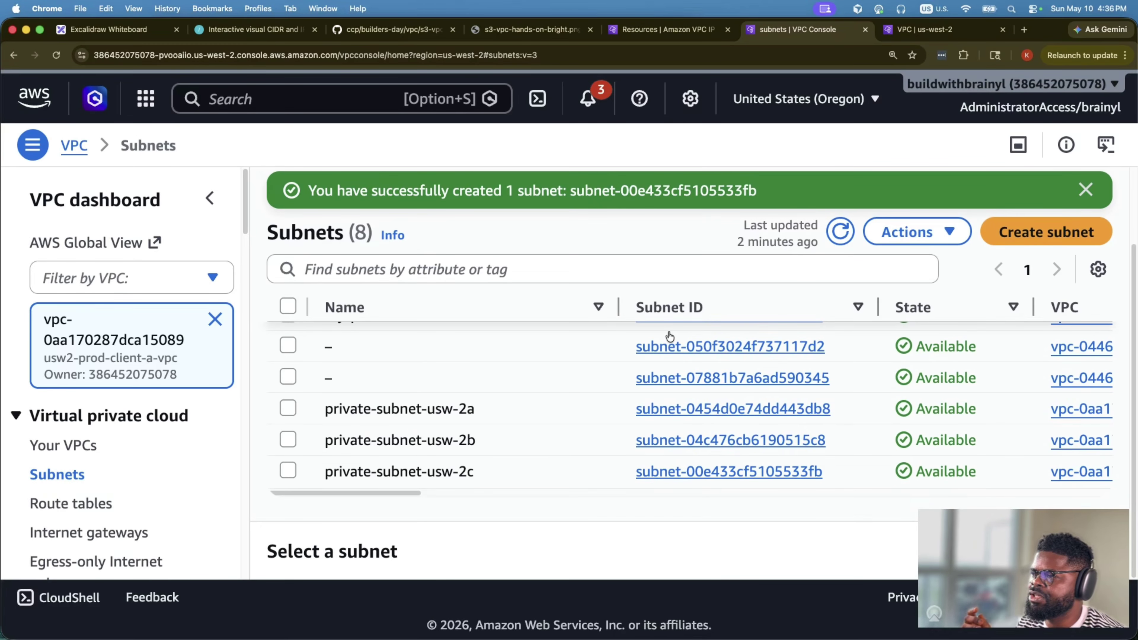
left_click(214, 319)
left_click(160, 275)
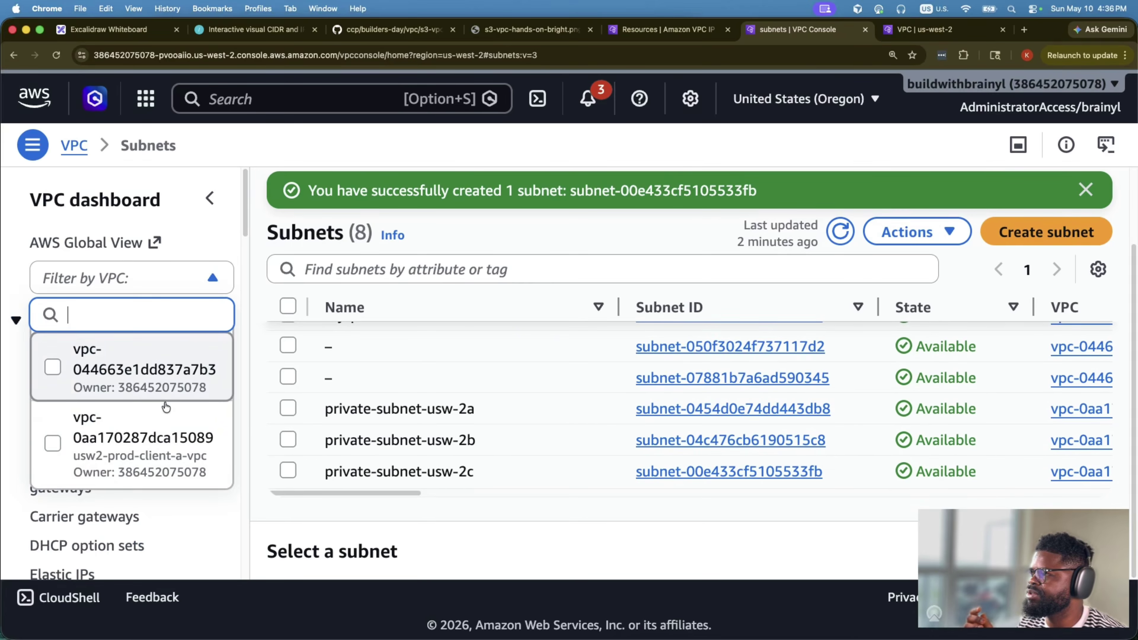
left_click(130, 439)
- Examine the available IPv4 addresses and Availability Zones of client A's private subnets
left_click_drag(386, 467, 671, 447)
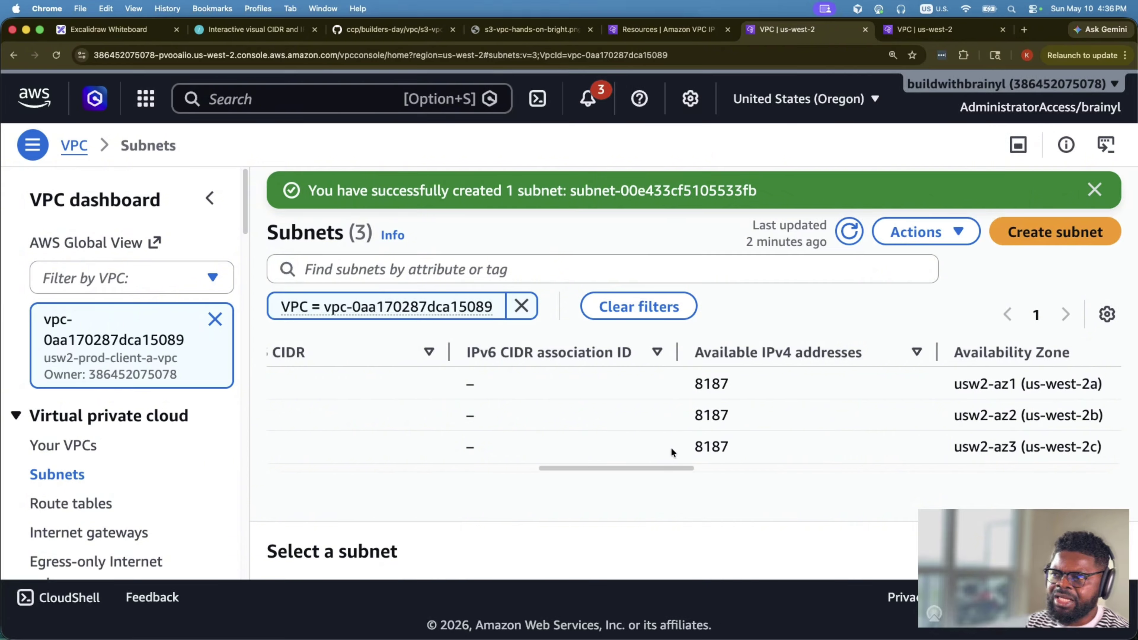
left_click_drag(692, 390, 731, 417)
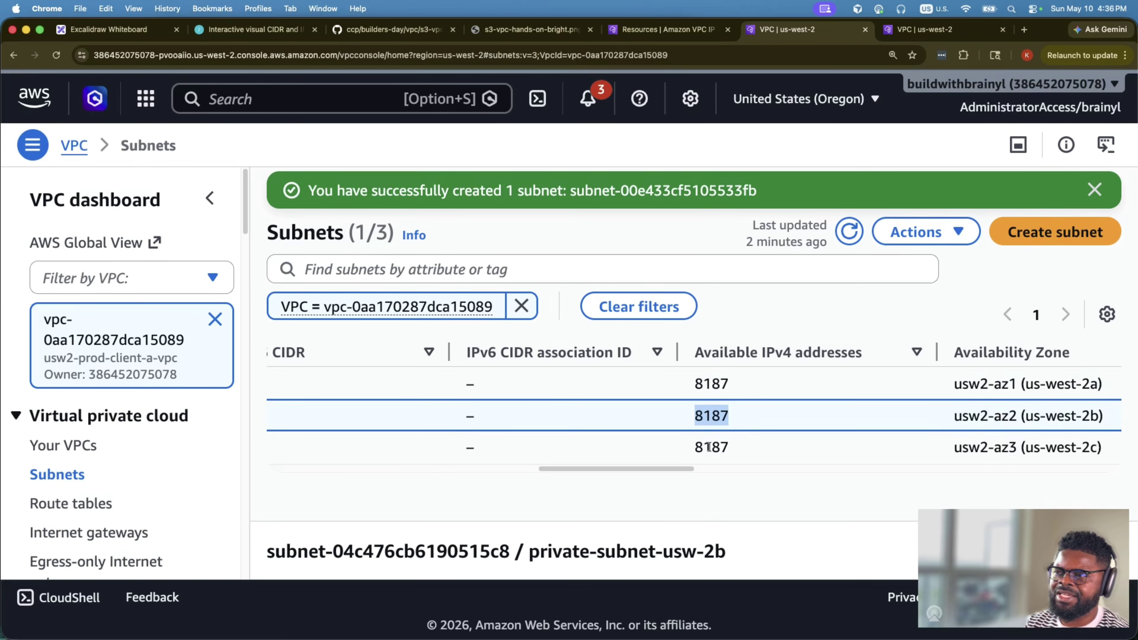
left_click_drag(697, 450, 745, 452)
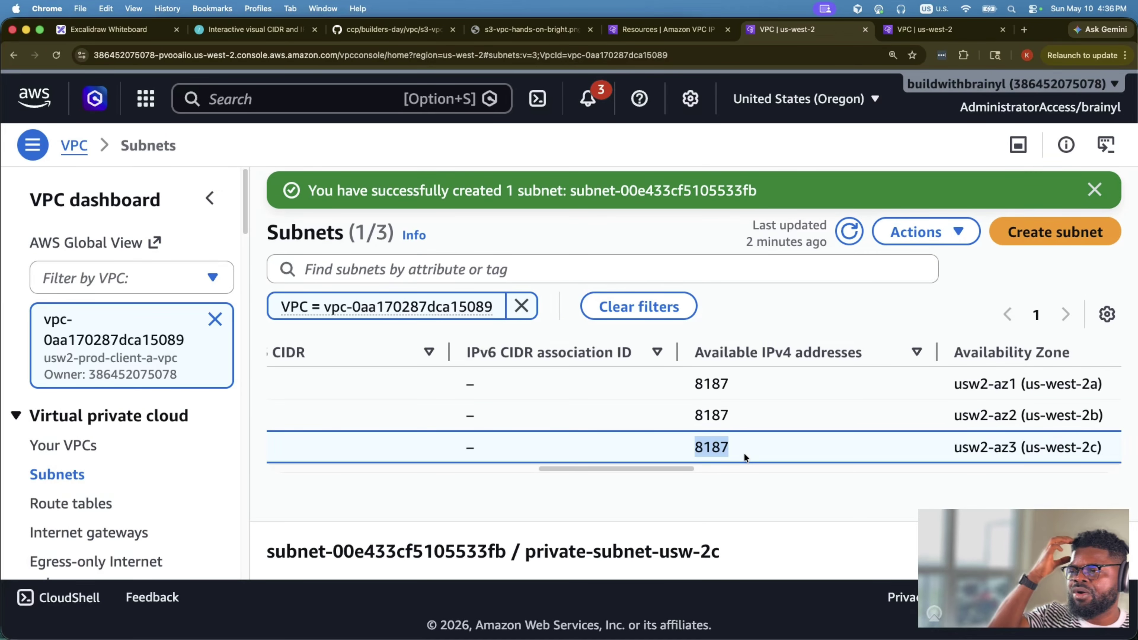
left_click_drag(670, 470, 634, 469)
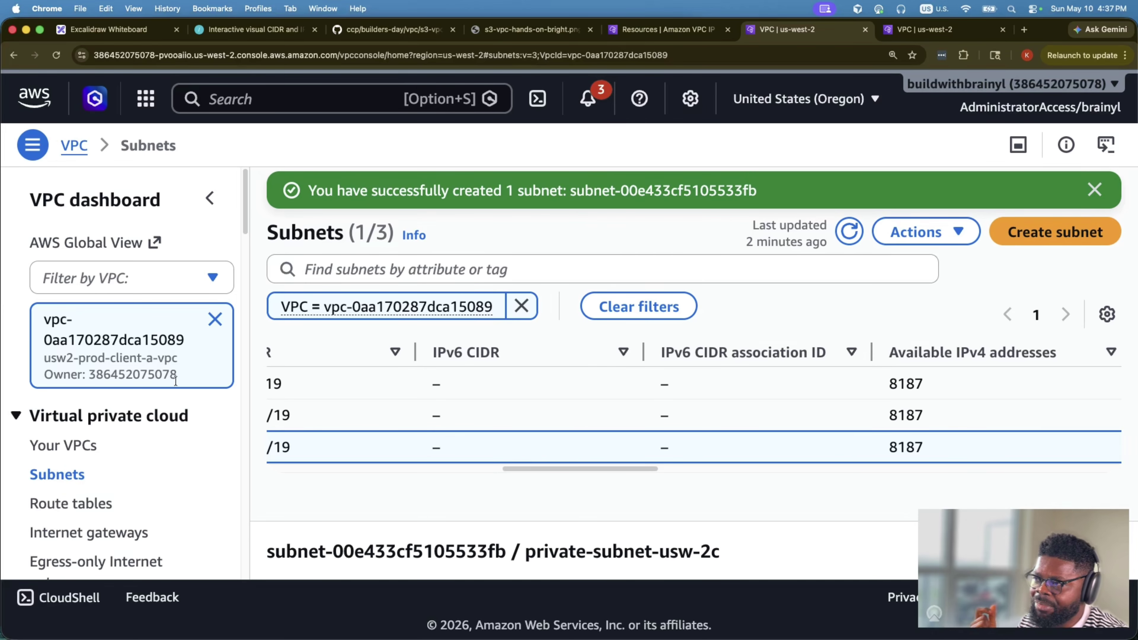
scroll(485, 468, "left", 10)
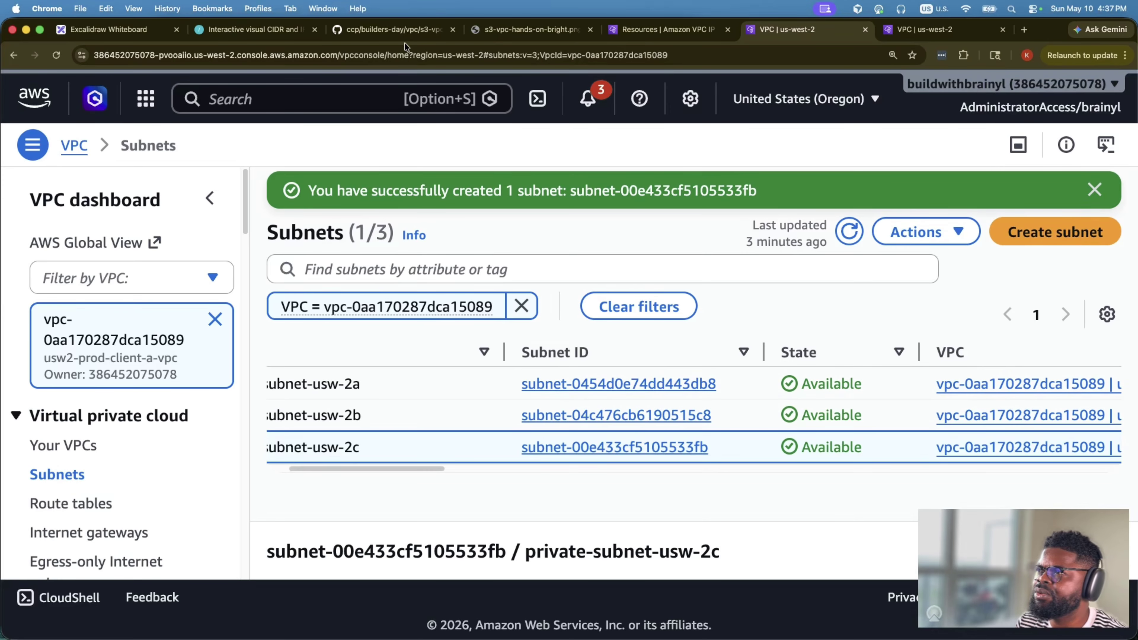
- Reload the resources page in Amazon VPC IP Address Manager and examine the private scope's resource tree and its CIDRs
left_click(668, 29)
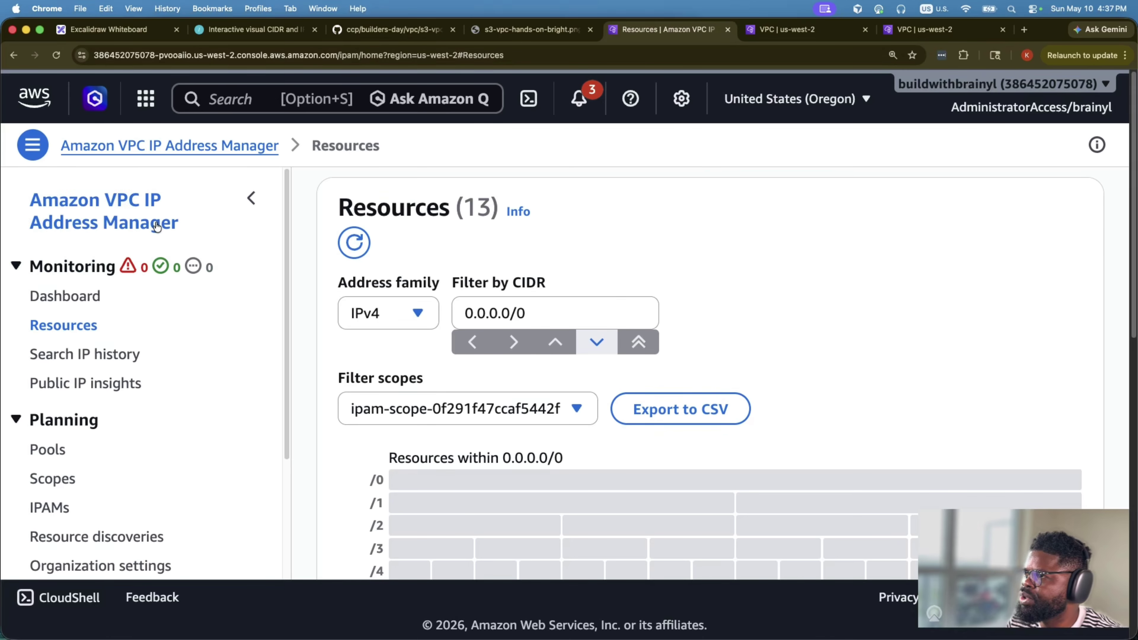
left_click(60, 54)
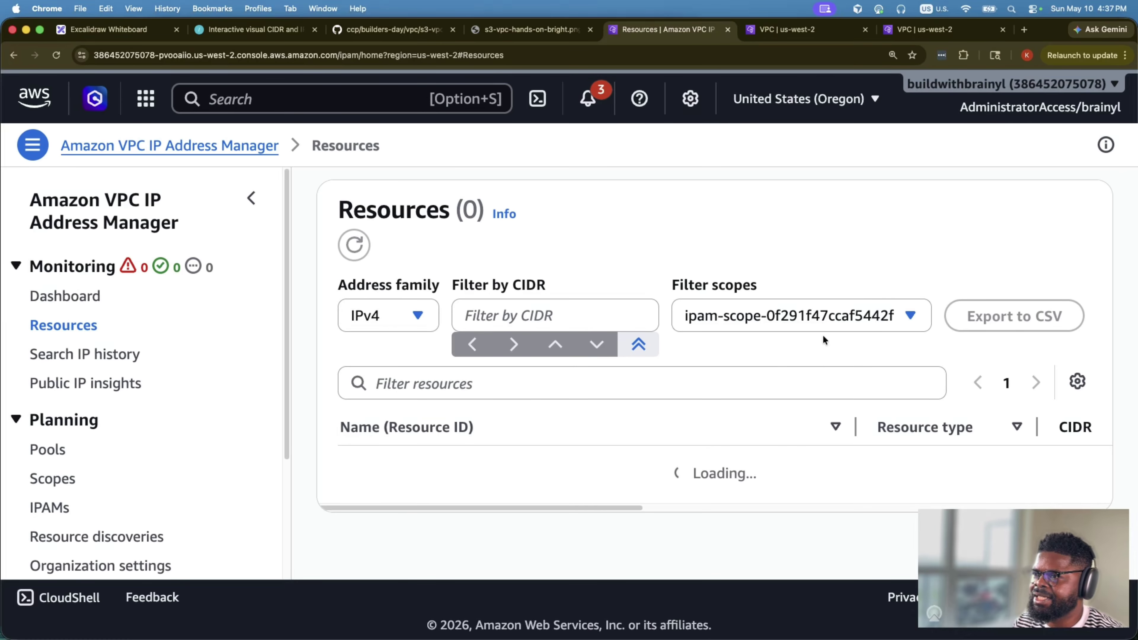
left_click(545, 421)
scroll(545, 420, "down", 5)
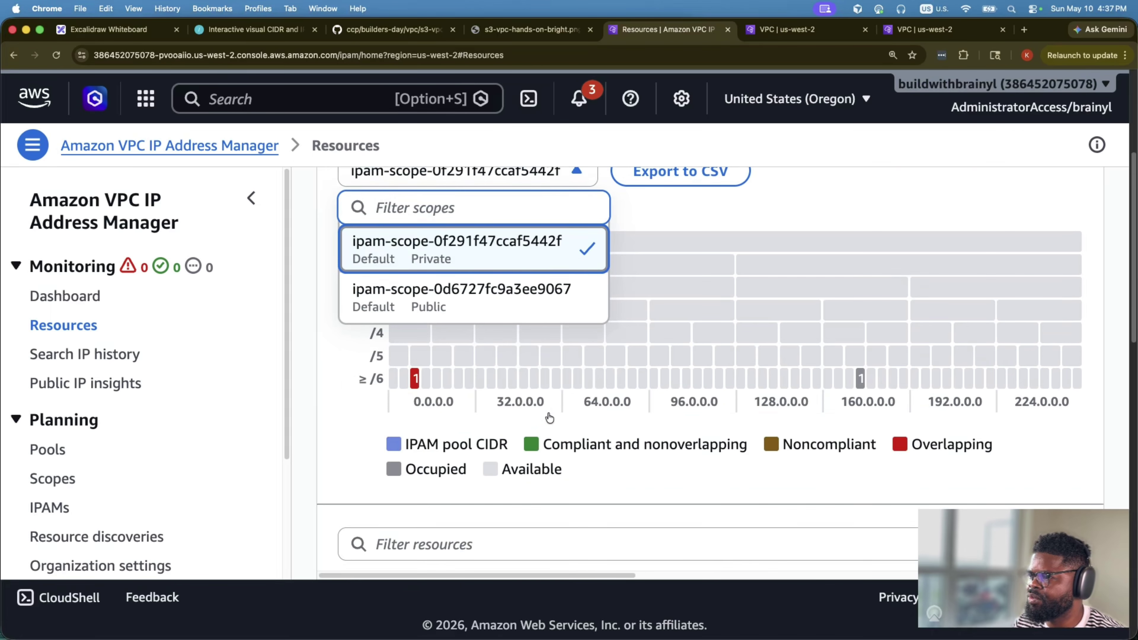
scroll(844, 422, "down", 5)
scroll(844, 422, "down", 5)
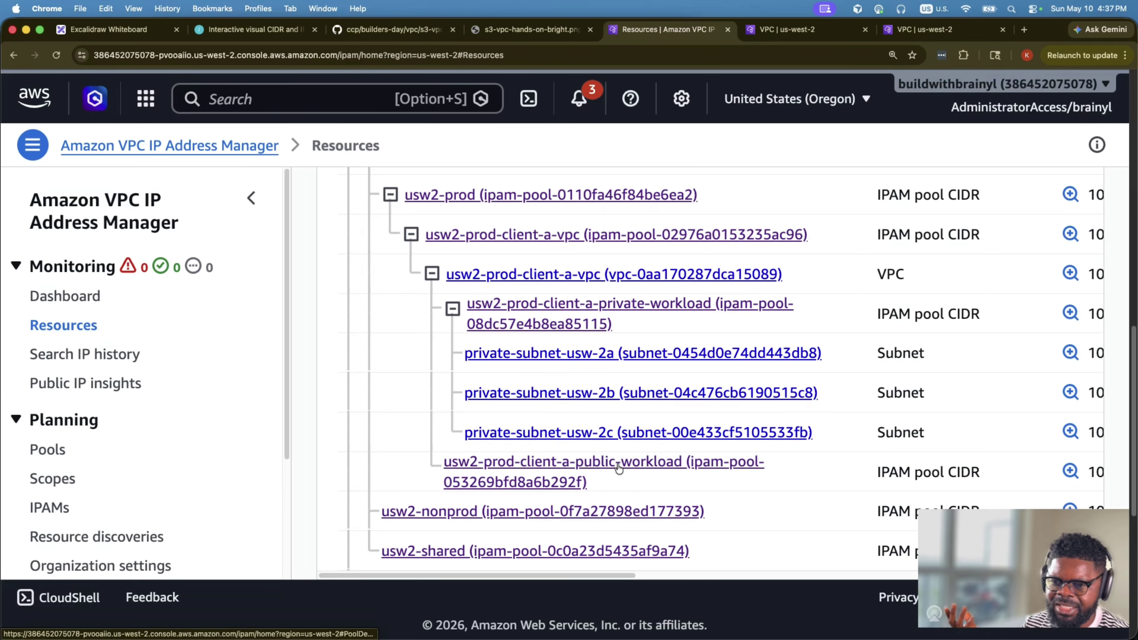
scroll(613, 581, "right", 3)
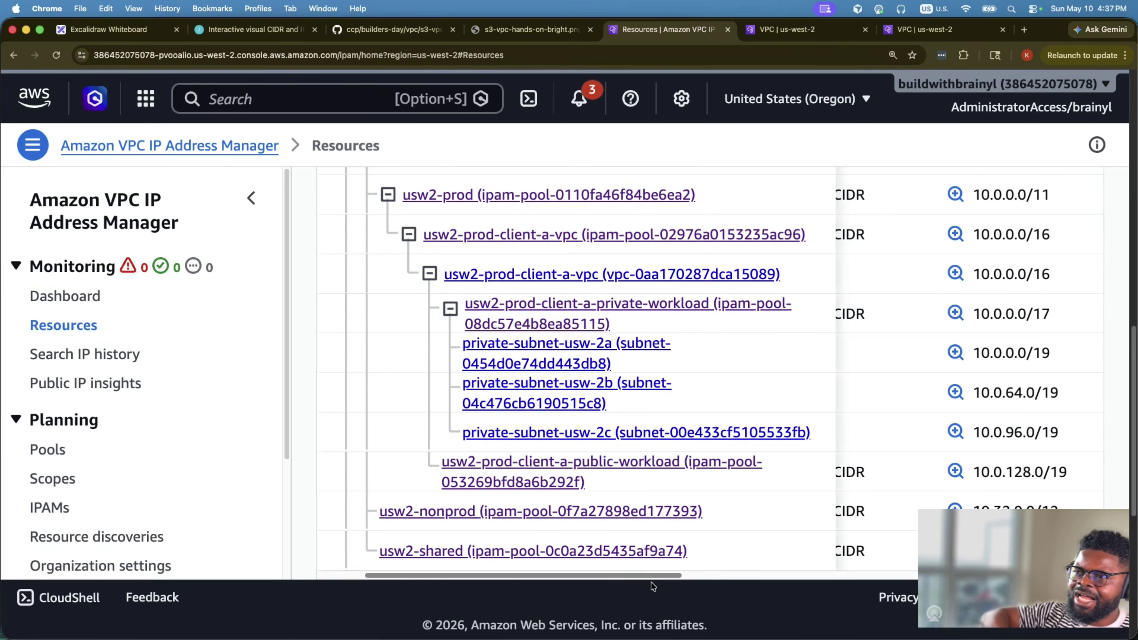
scroll(596, 561, "left", 3)
- Examine the hierarchy from root-pool down to private subnets 2a, 2b and 2c, checking each resource's type and CIDR
scroll(590, 548, "up", 5)
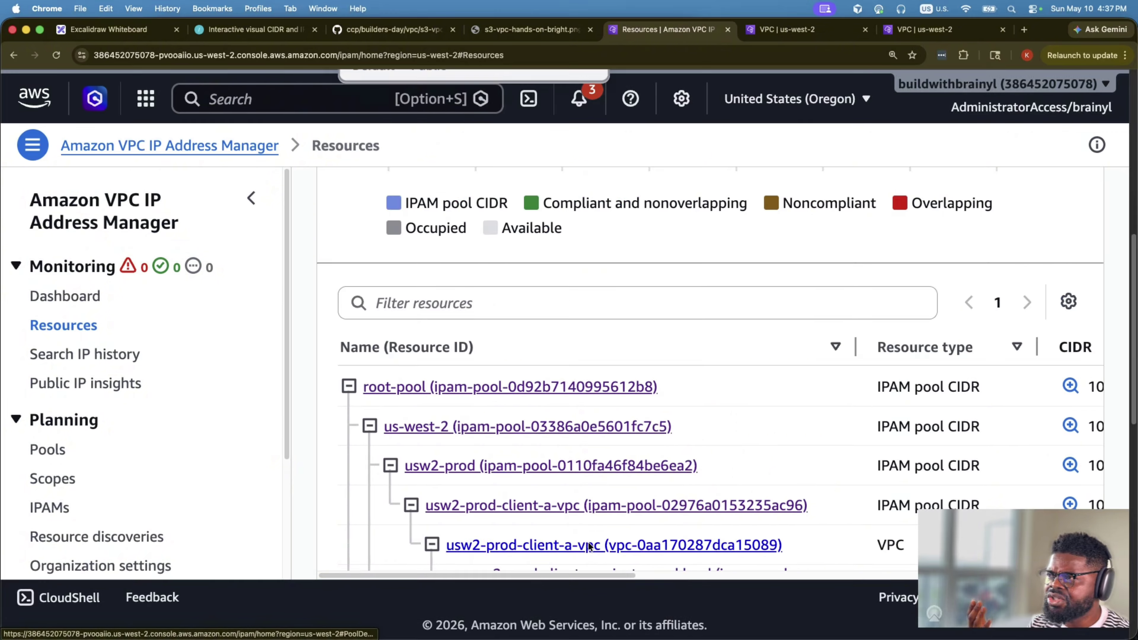
left_click(512, 305)
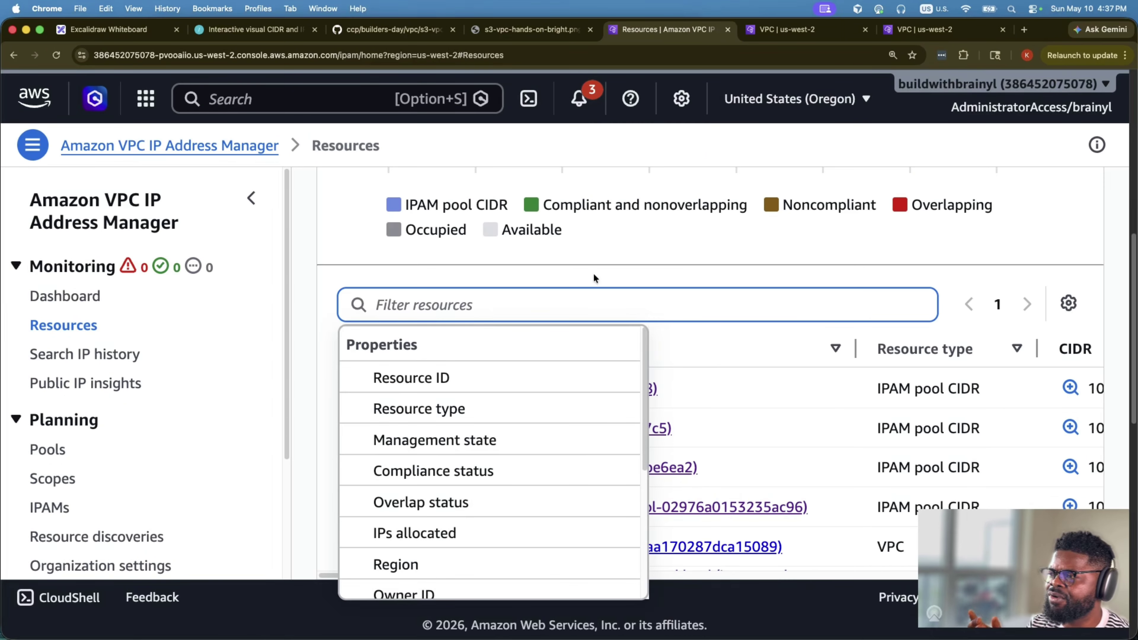
scroll(854, 249, "down", 5)
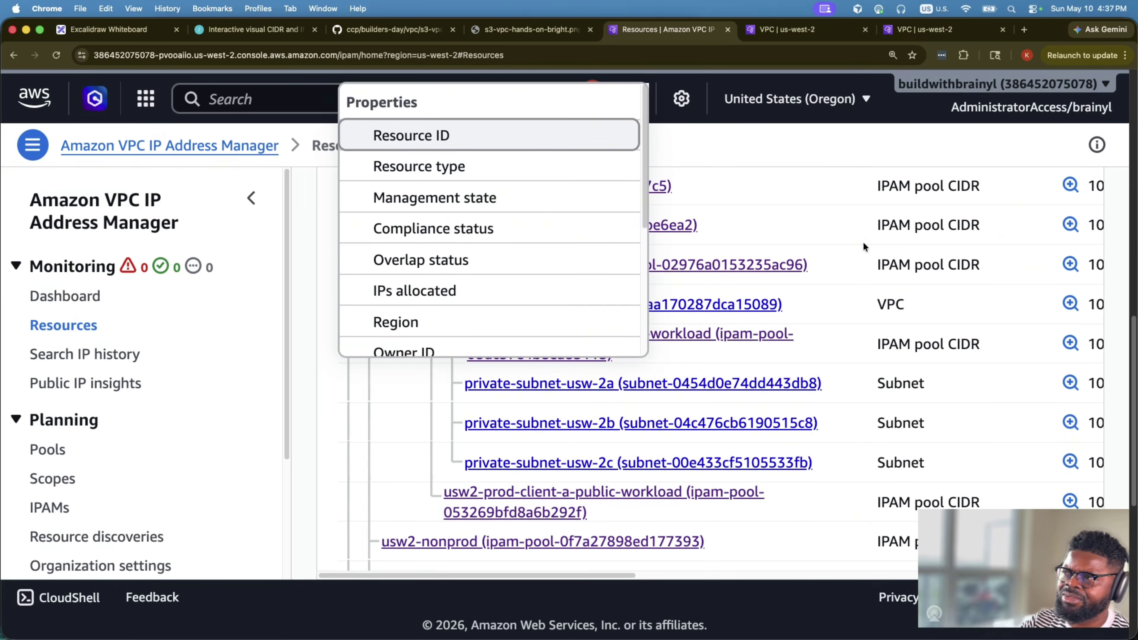
scroll(864, 242, "down", 2)
left_click(323, 372)
scroll(670, 361, "down", 2)
scroll(670, 361, "up", 2)
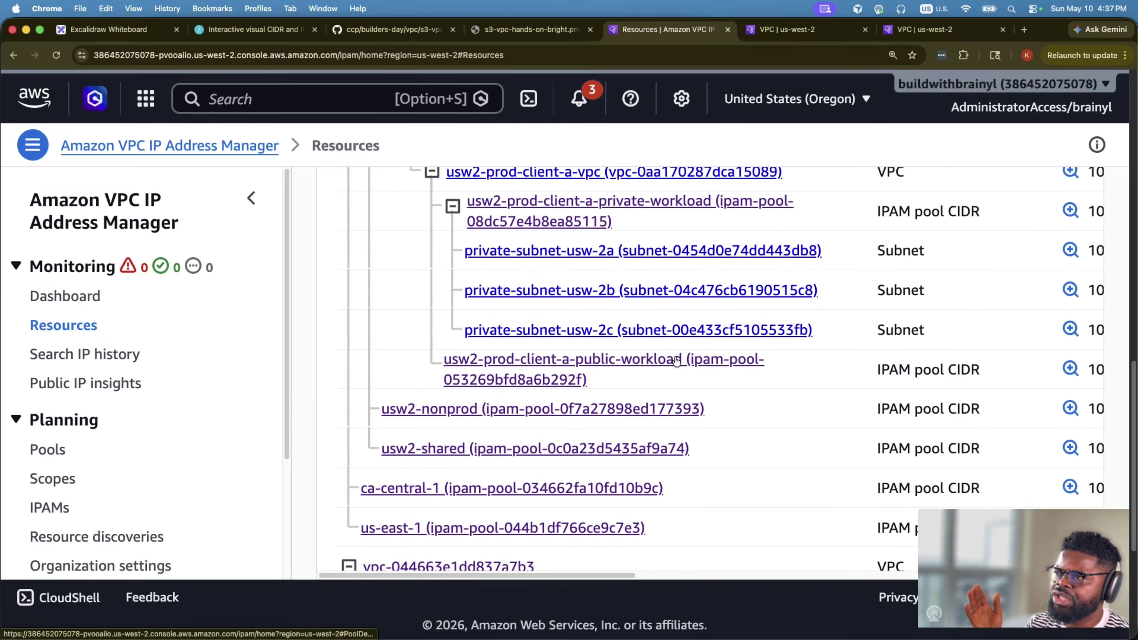
left_click_drag(587, 572, 615, 573)
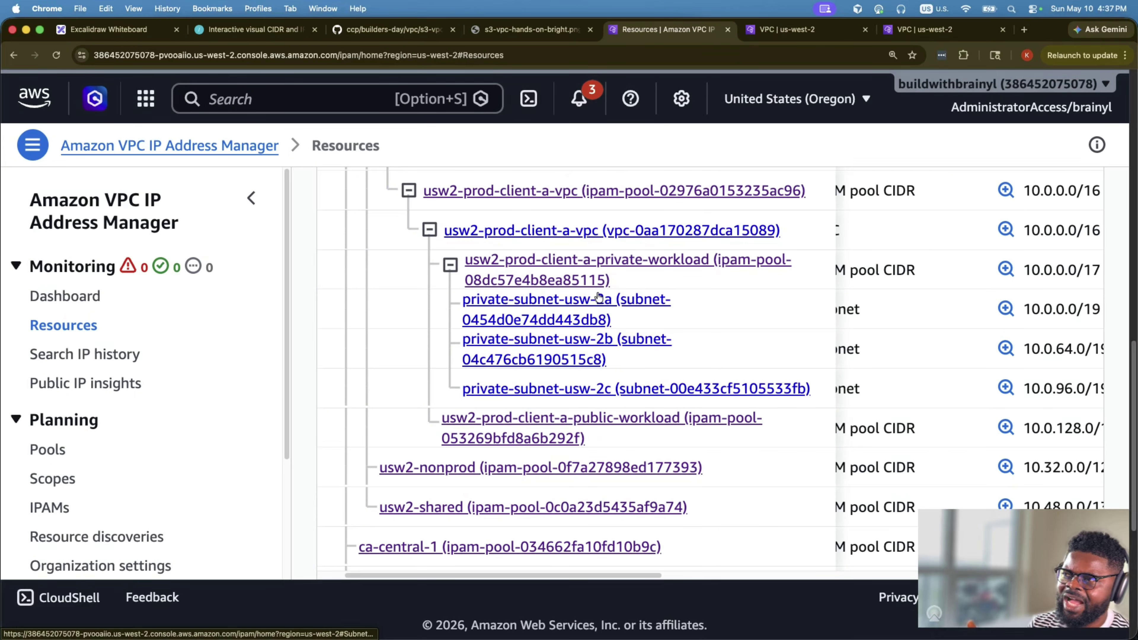
- Check the CIDRs of client A's private subnets 2a, 2b and 2c, and review the address-space map above the resource tree
scroll(993, 415, "right", 3)
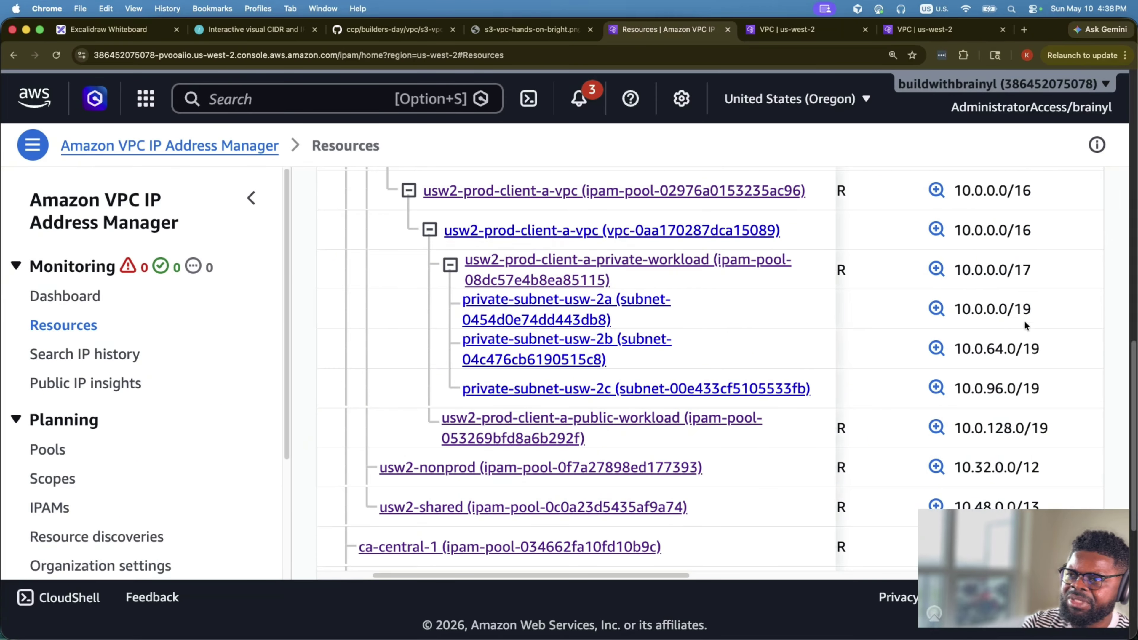
left_click_drag(941, 309, 1030, 315)
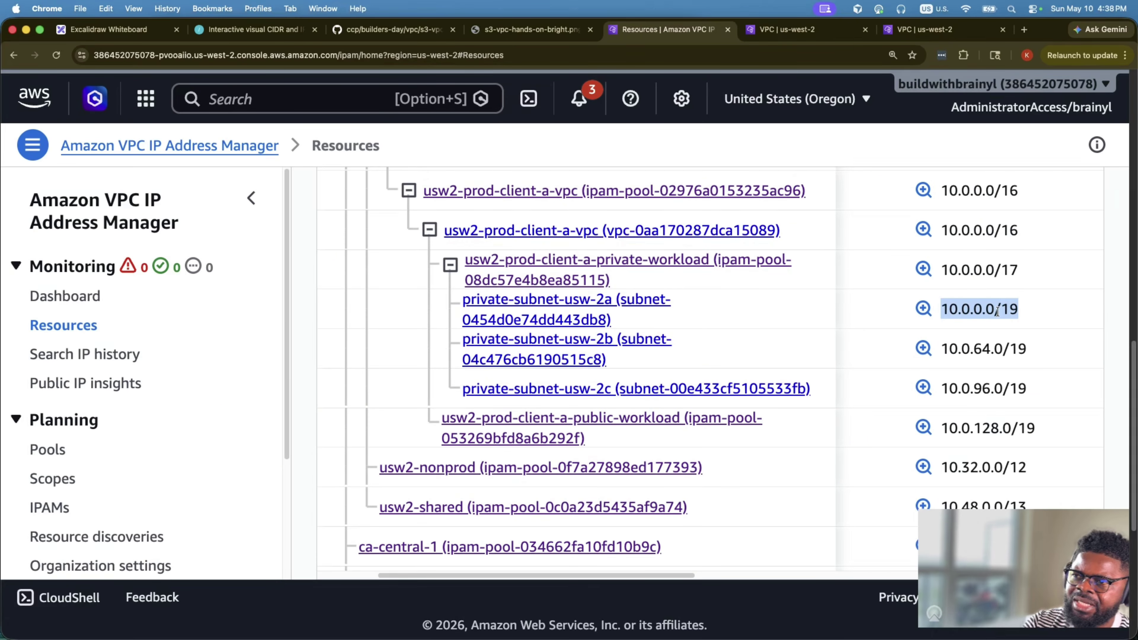
left_click_drag(940, 349, 1042, 350)
left_click_drag(939, 389, 1055, 390)
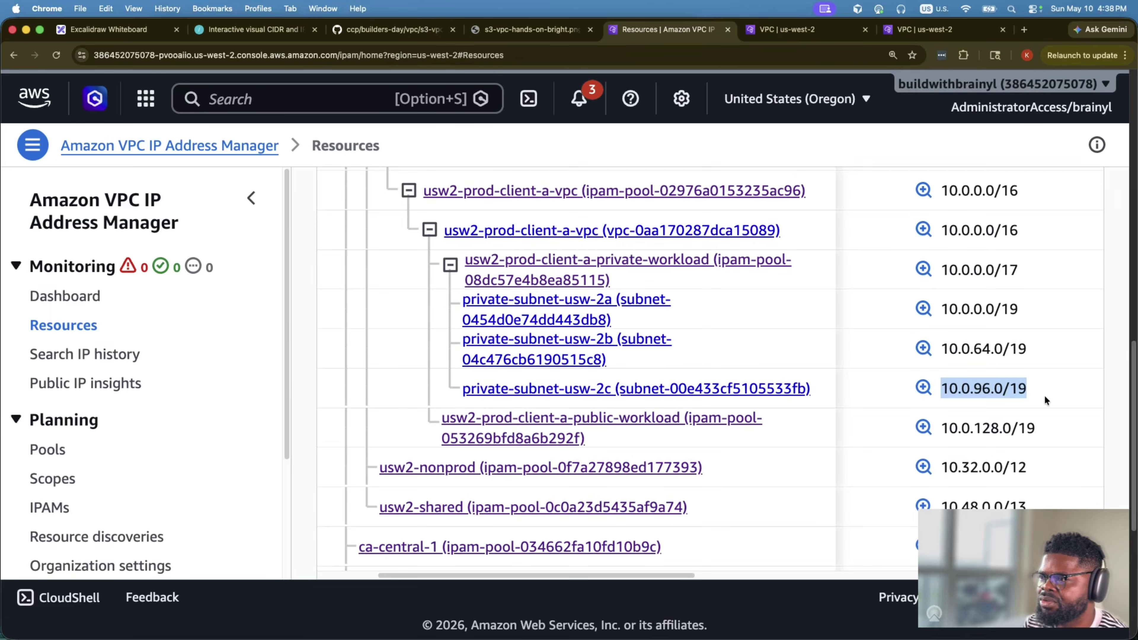
scroll(976, 292, "up", 10)
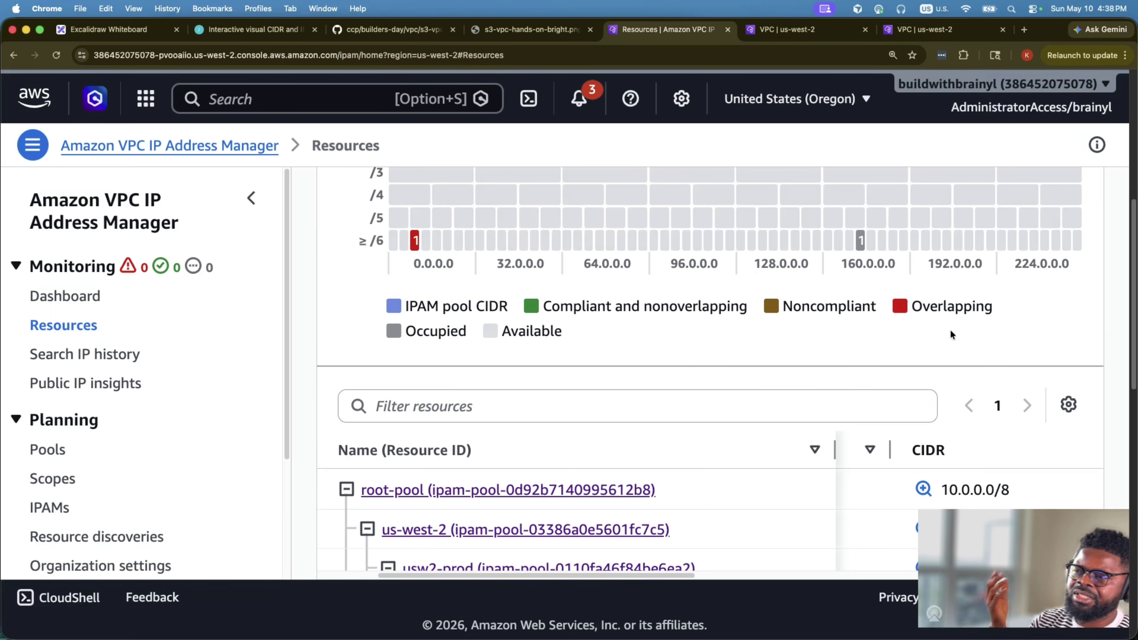
scroll(947, 332, "up", 1)
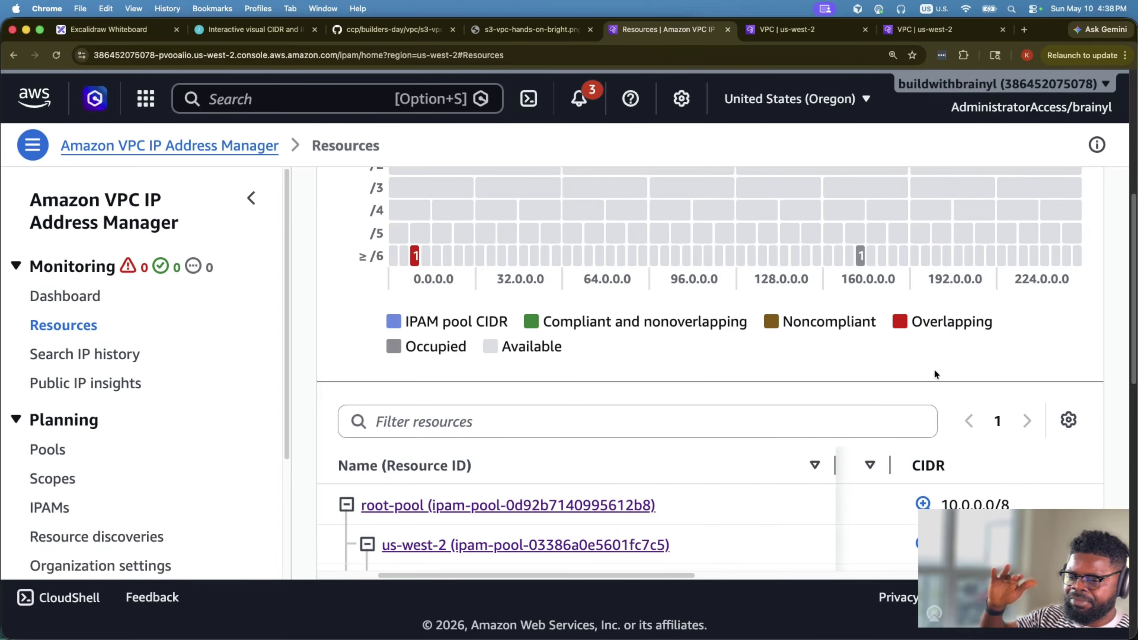
scroll(935, 372, "down", 1)
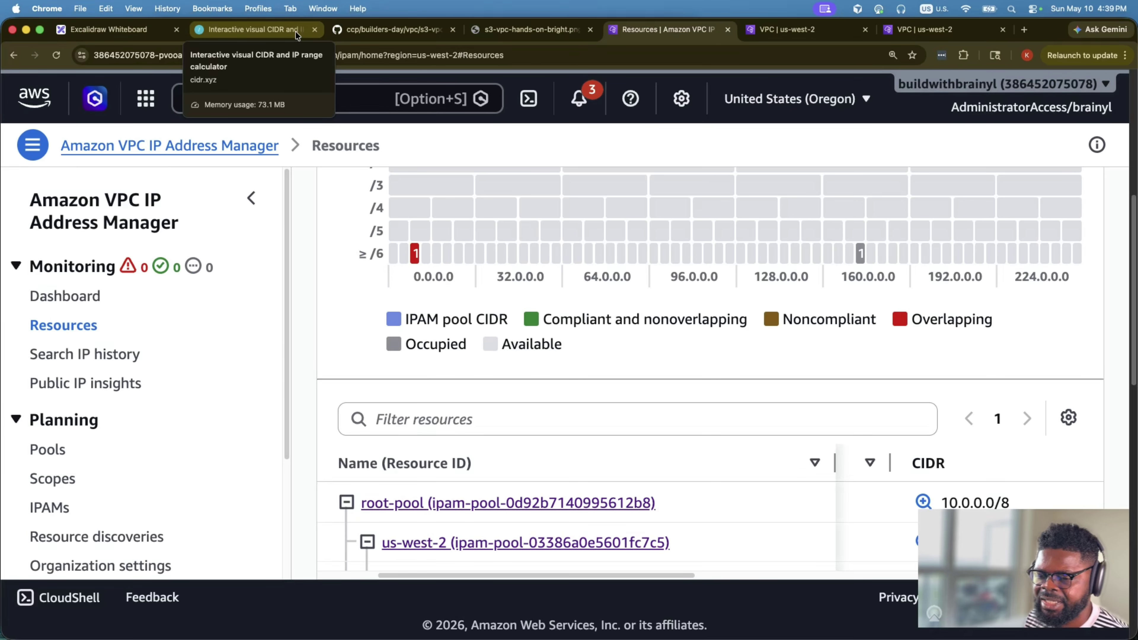
- Switch to the Excalidraw whiteboard and review the RFC1918 ranges and the root pool at the start of the IP plan
left_click(153, 36)
scroll(685, 234, "up", 10)
scroll(687, 234, "down", 3)
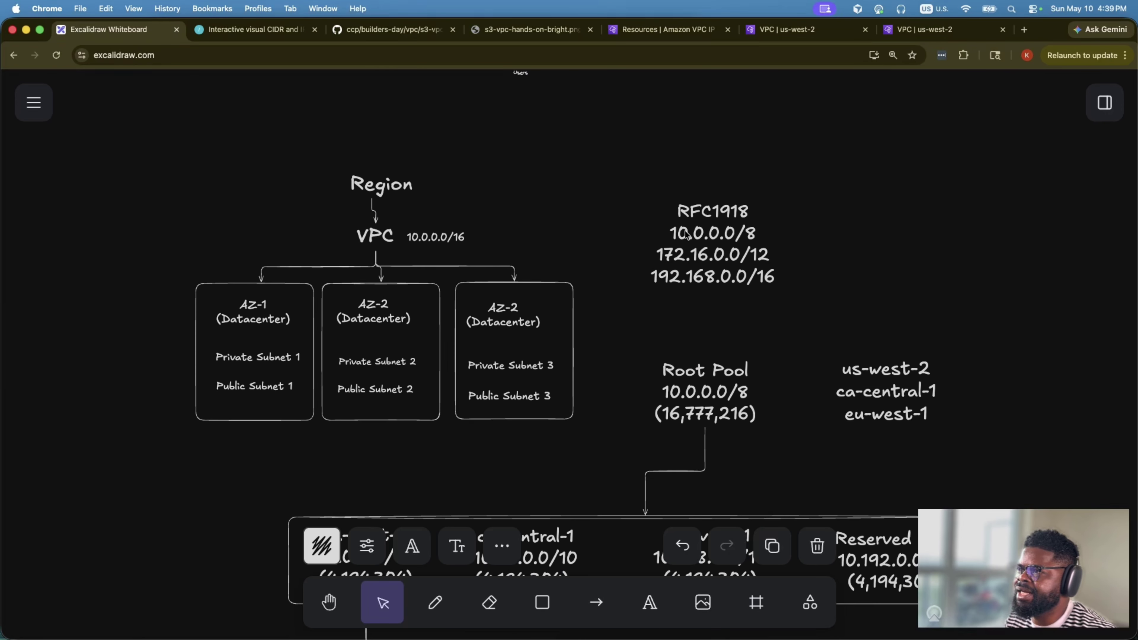